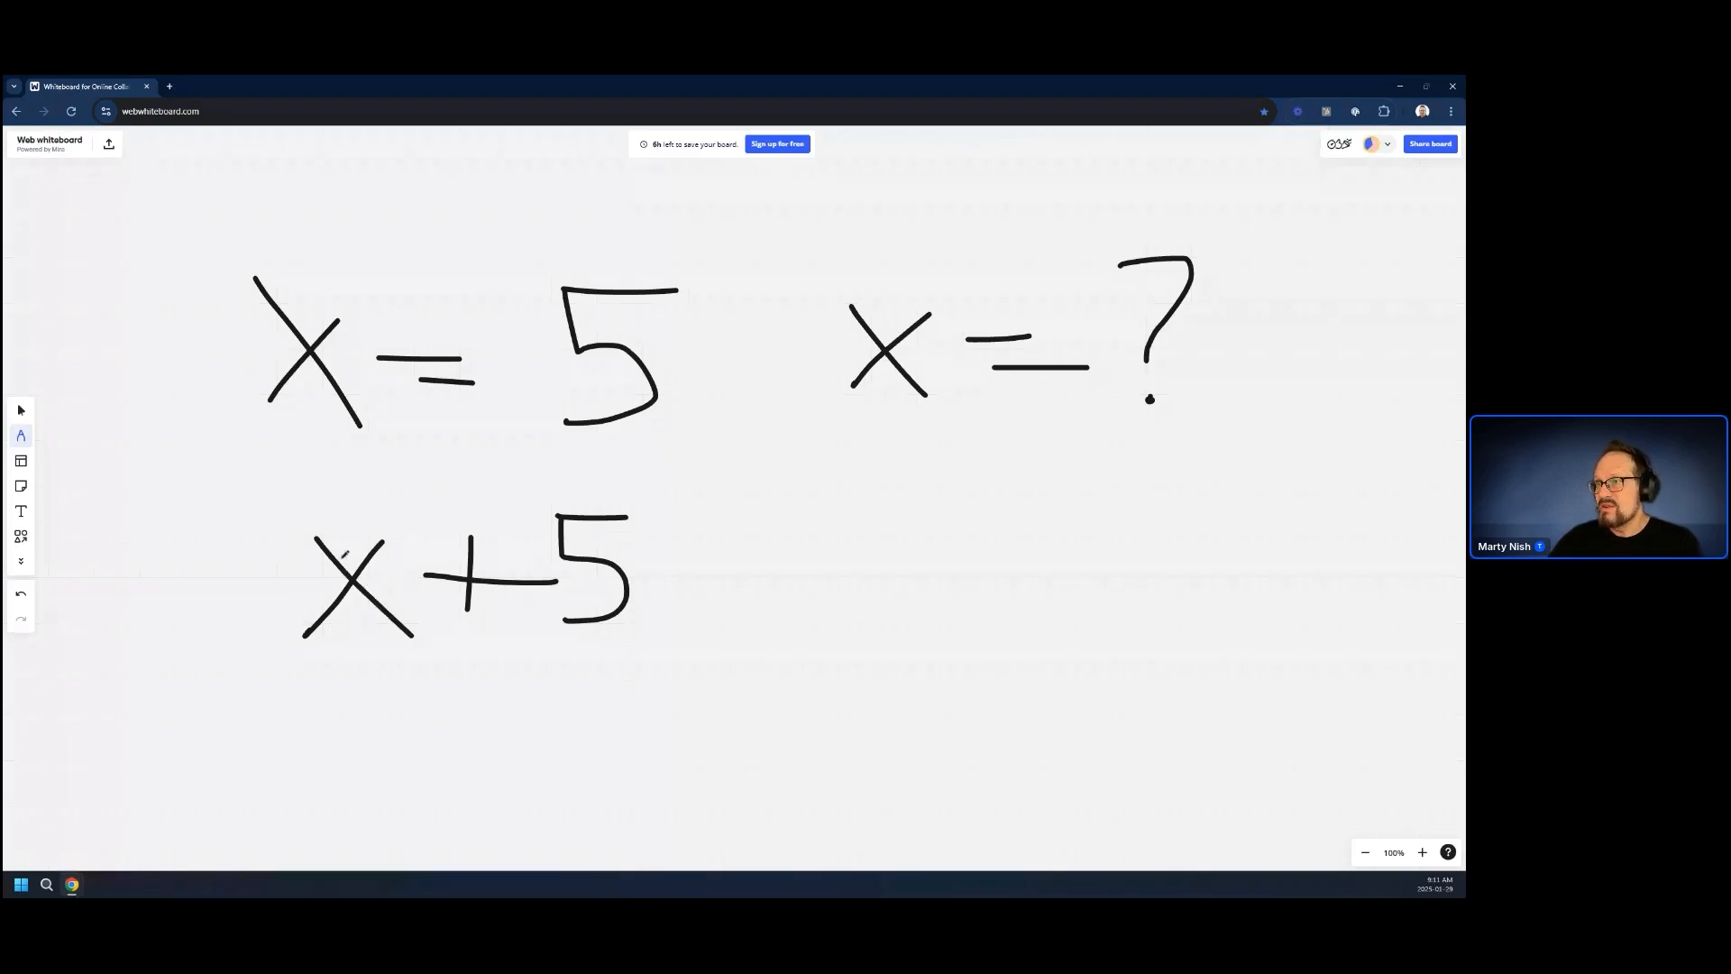
Handwrite "= 10" after "x + 5" on the whiteboard and add pen marks around the "x = ?" expression
mouse_move(635, 550)
left_mouse_down()
mouse_move(674, 539)
mouse_move(692, 592)
left_mouse_up()
left_click_drag(732, 527, 746, 522)
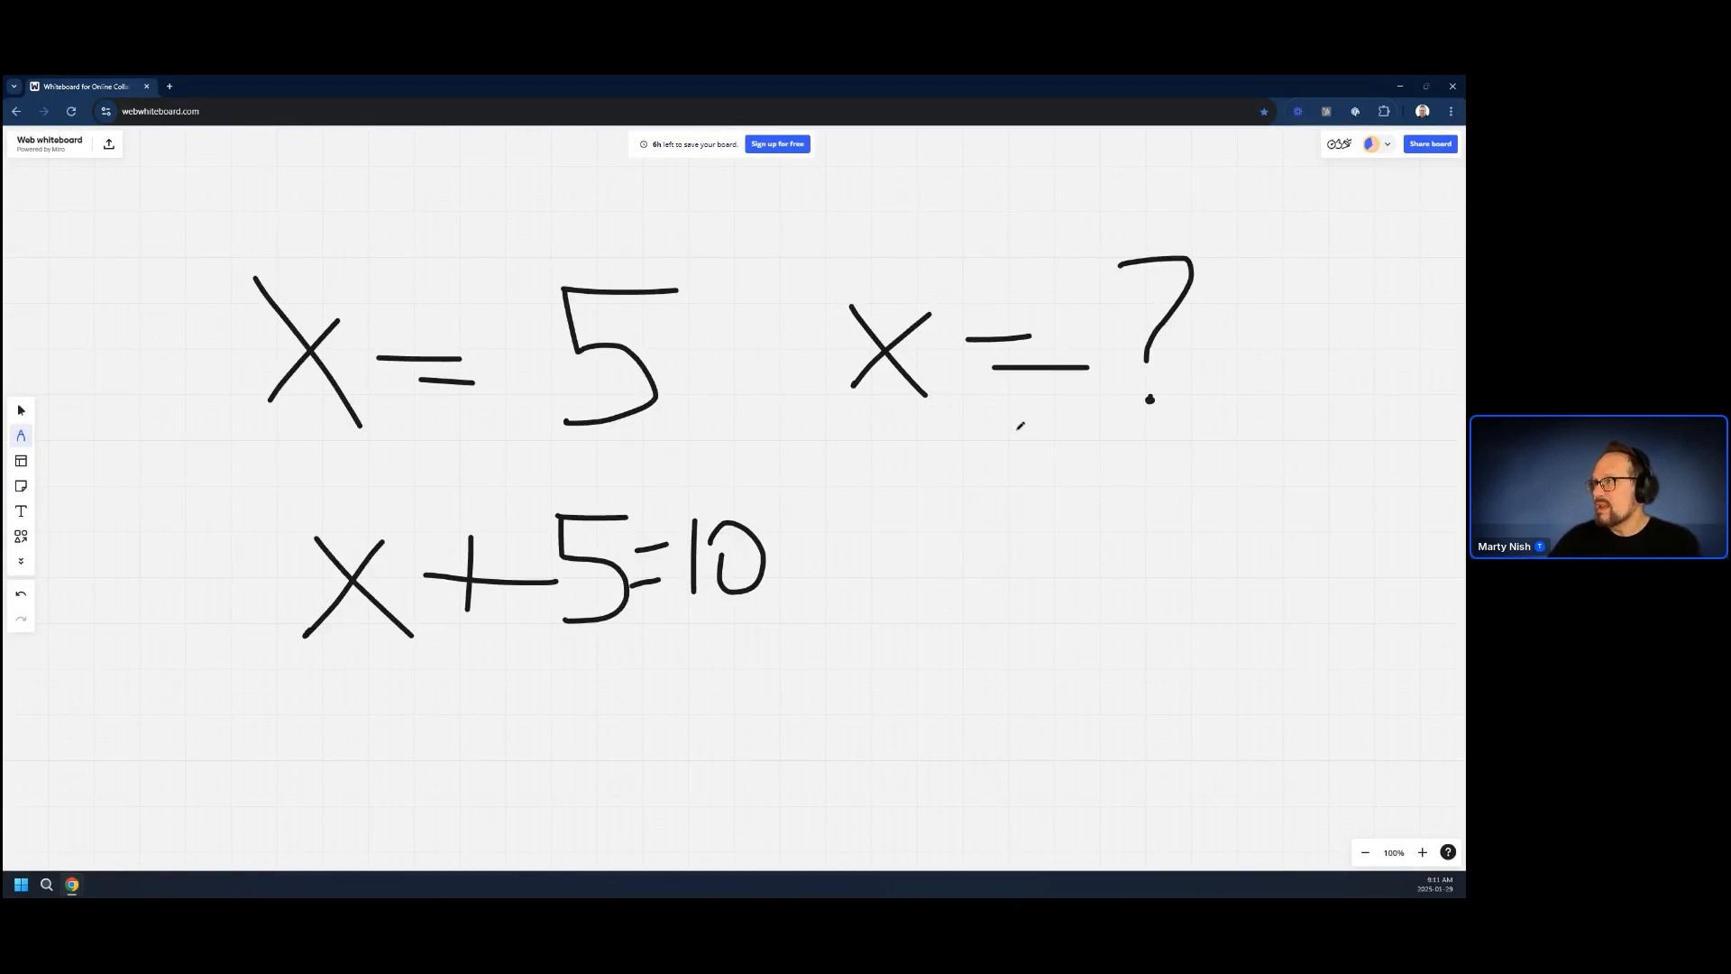
mouse_move(983, 397)
left_mouse_down()
mouse_move(958, 309)
mouse_move(799, 431)
mouse_move(989, 335)
left_mouse_up()
mouse_move(1104, 237)
left_mouse_down()
mouse_move(1125, 413)
mouse_move(1074, 215)
mouse_move(1069, 246)
left_mouse_up()
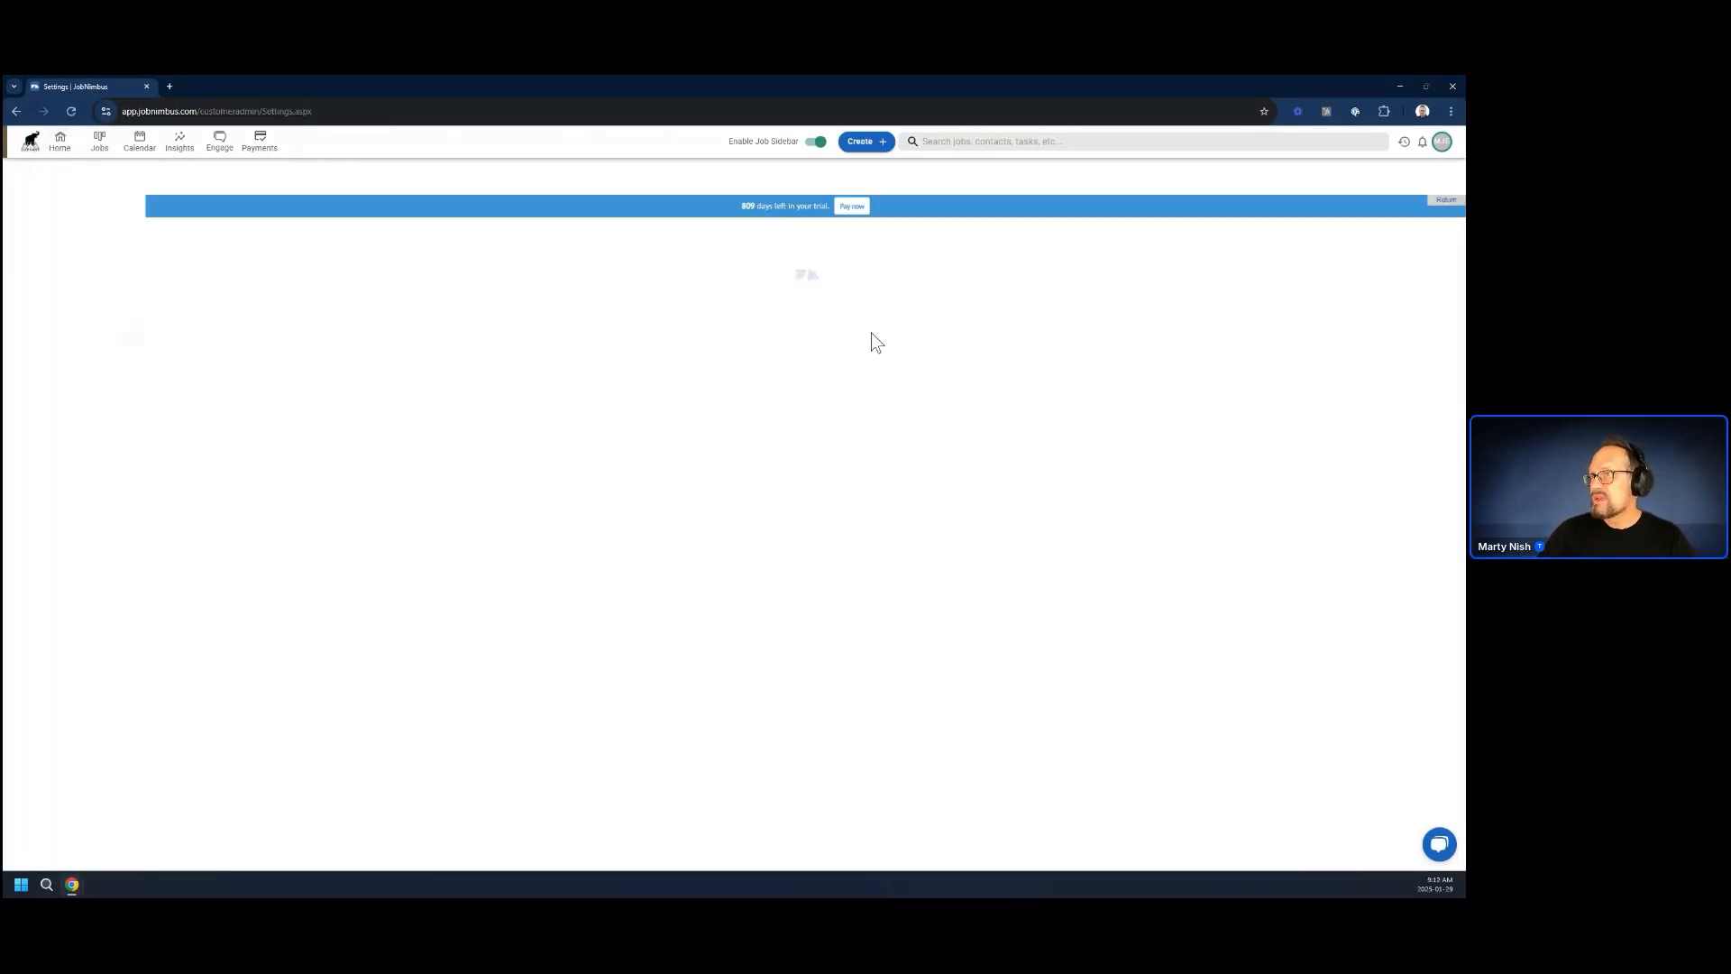
Go to the home dashboard in JobNimbus and open the financials of the Deck job, the first one in the Jobs list
left_click(59, 141)
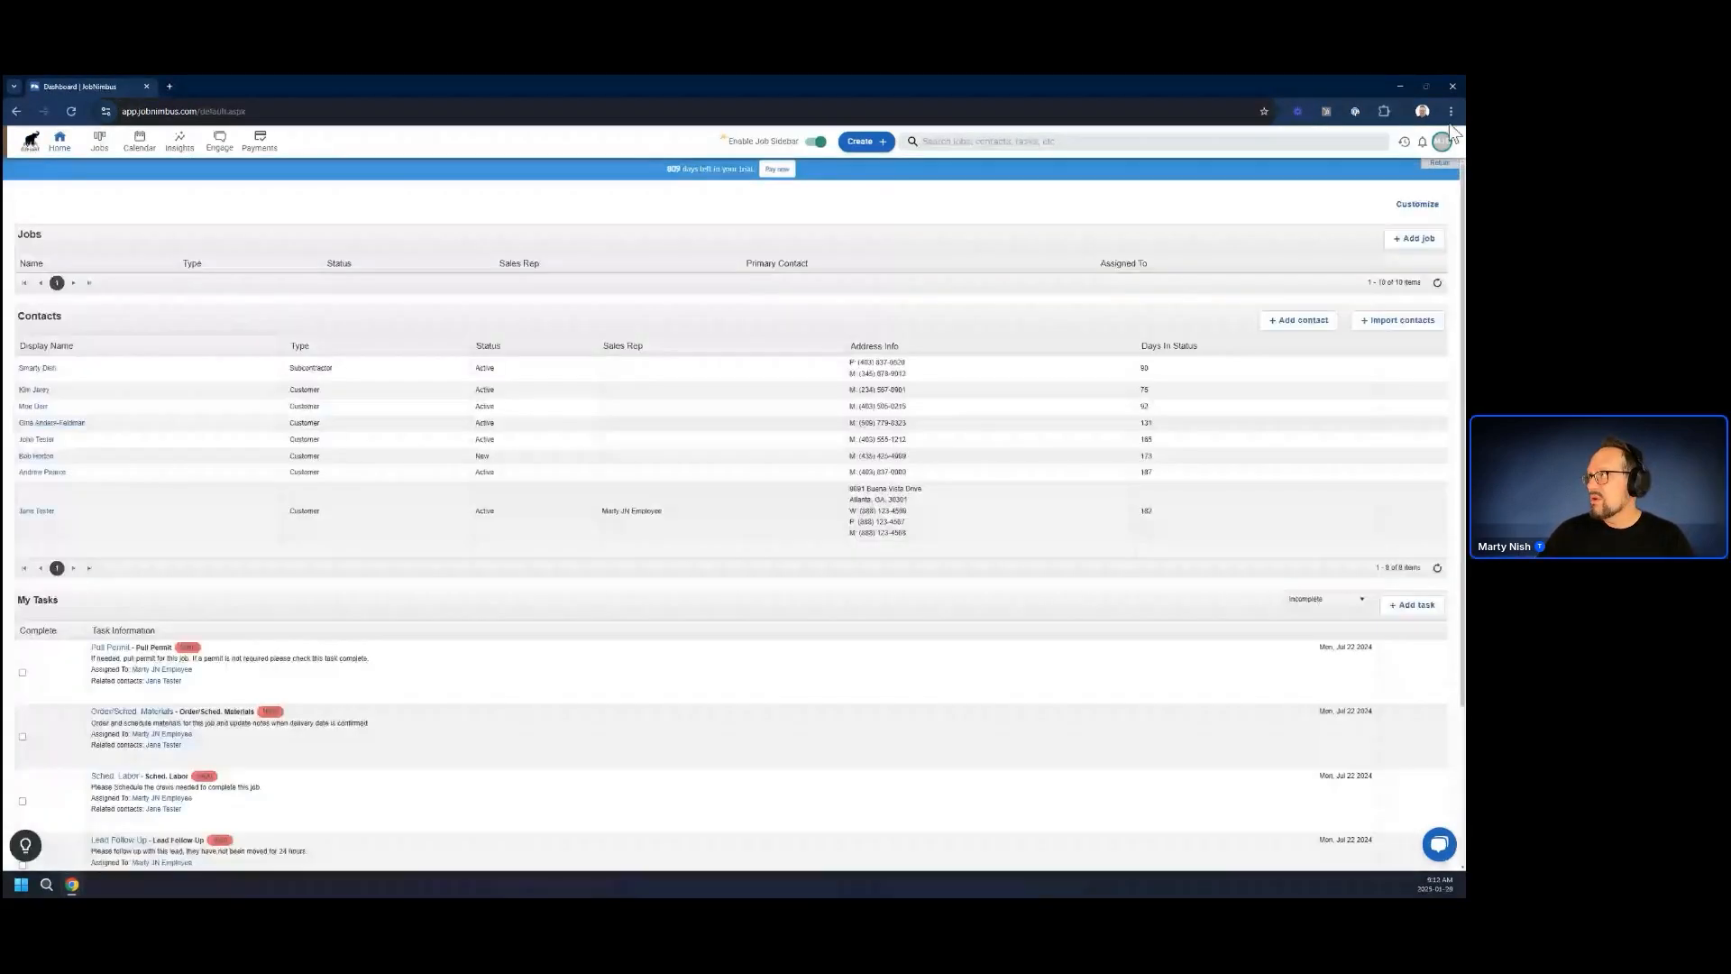
left_click(1442, 143)
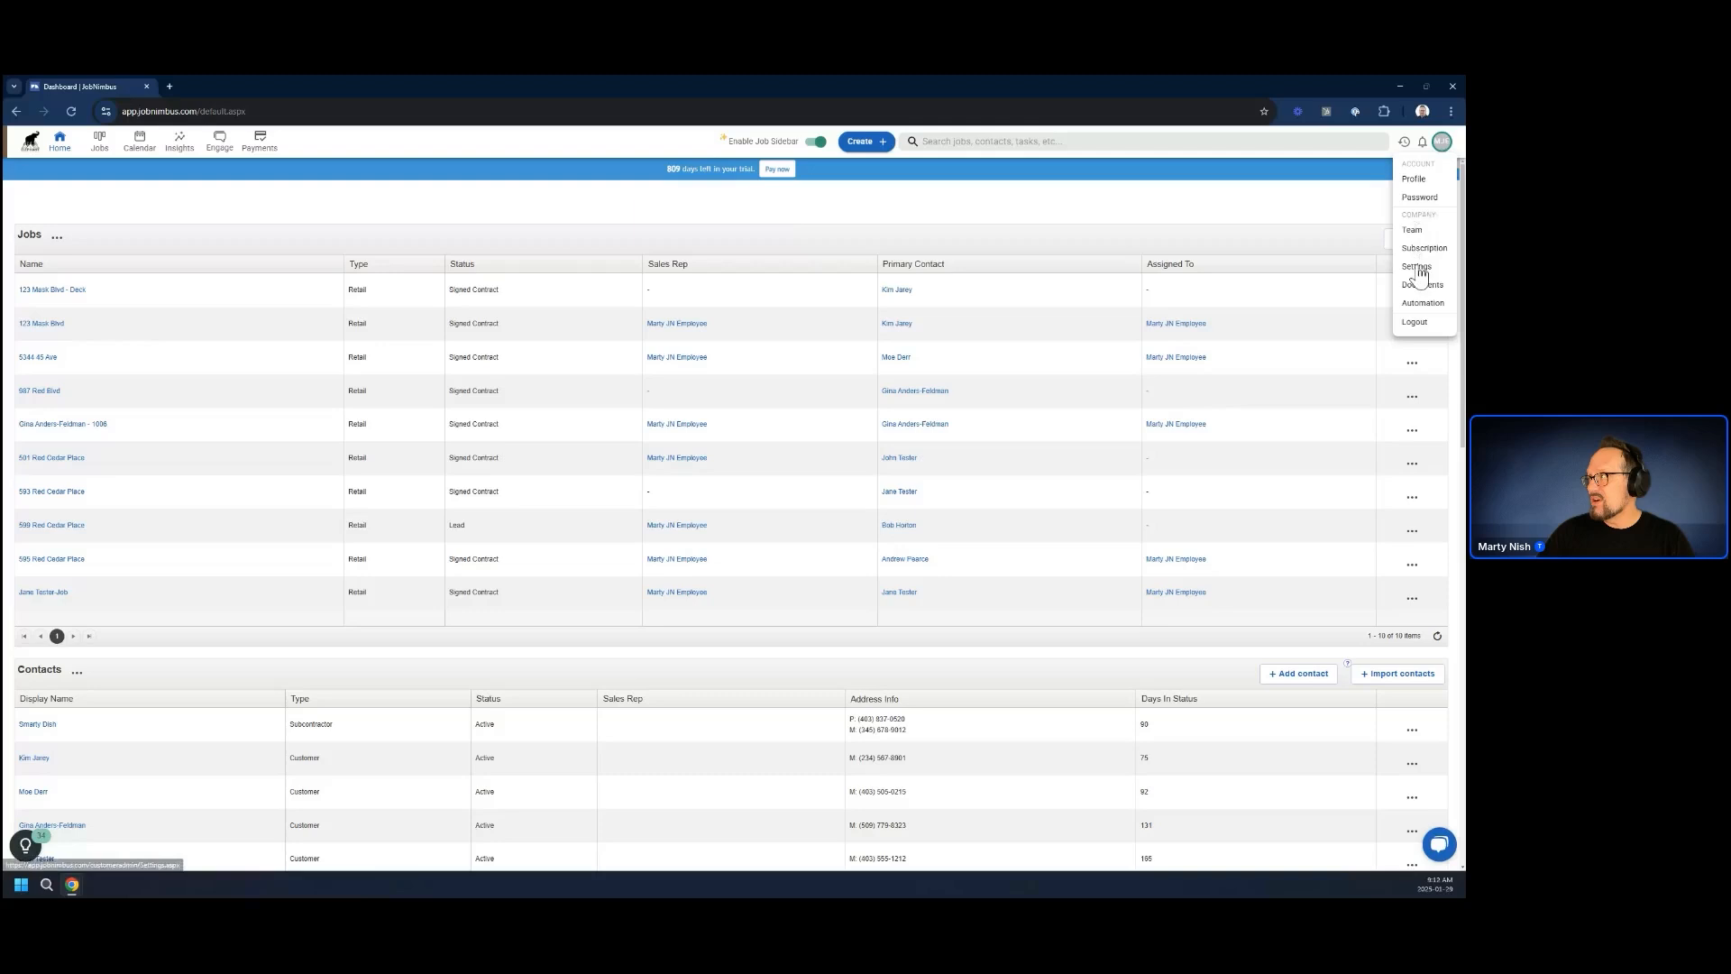
left_click(1417, 270)
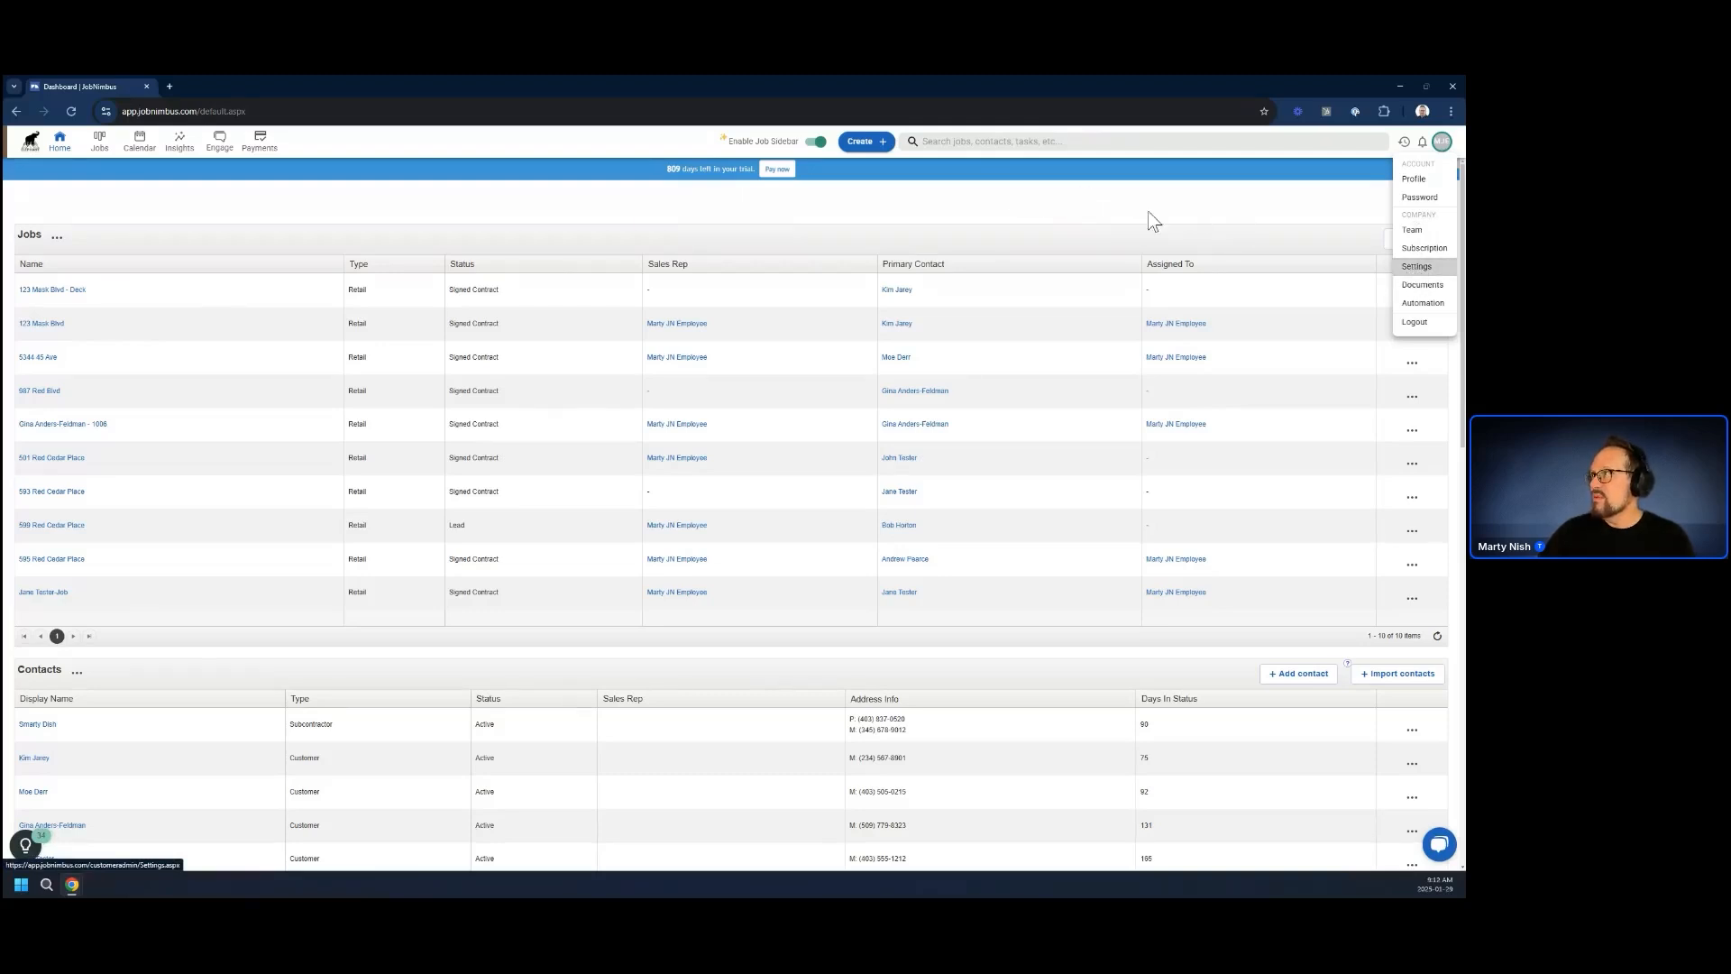
left_click(45, 282)
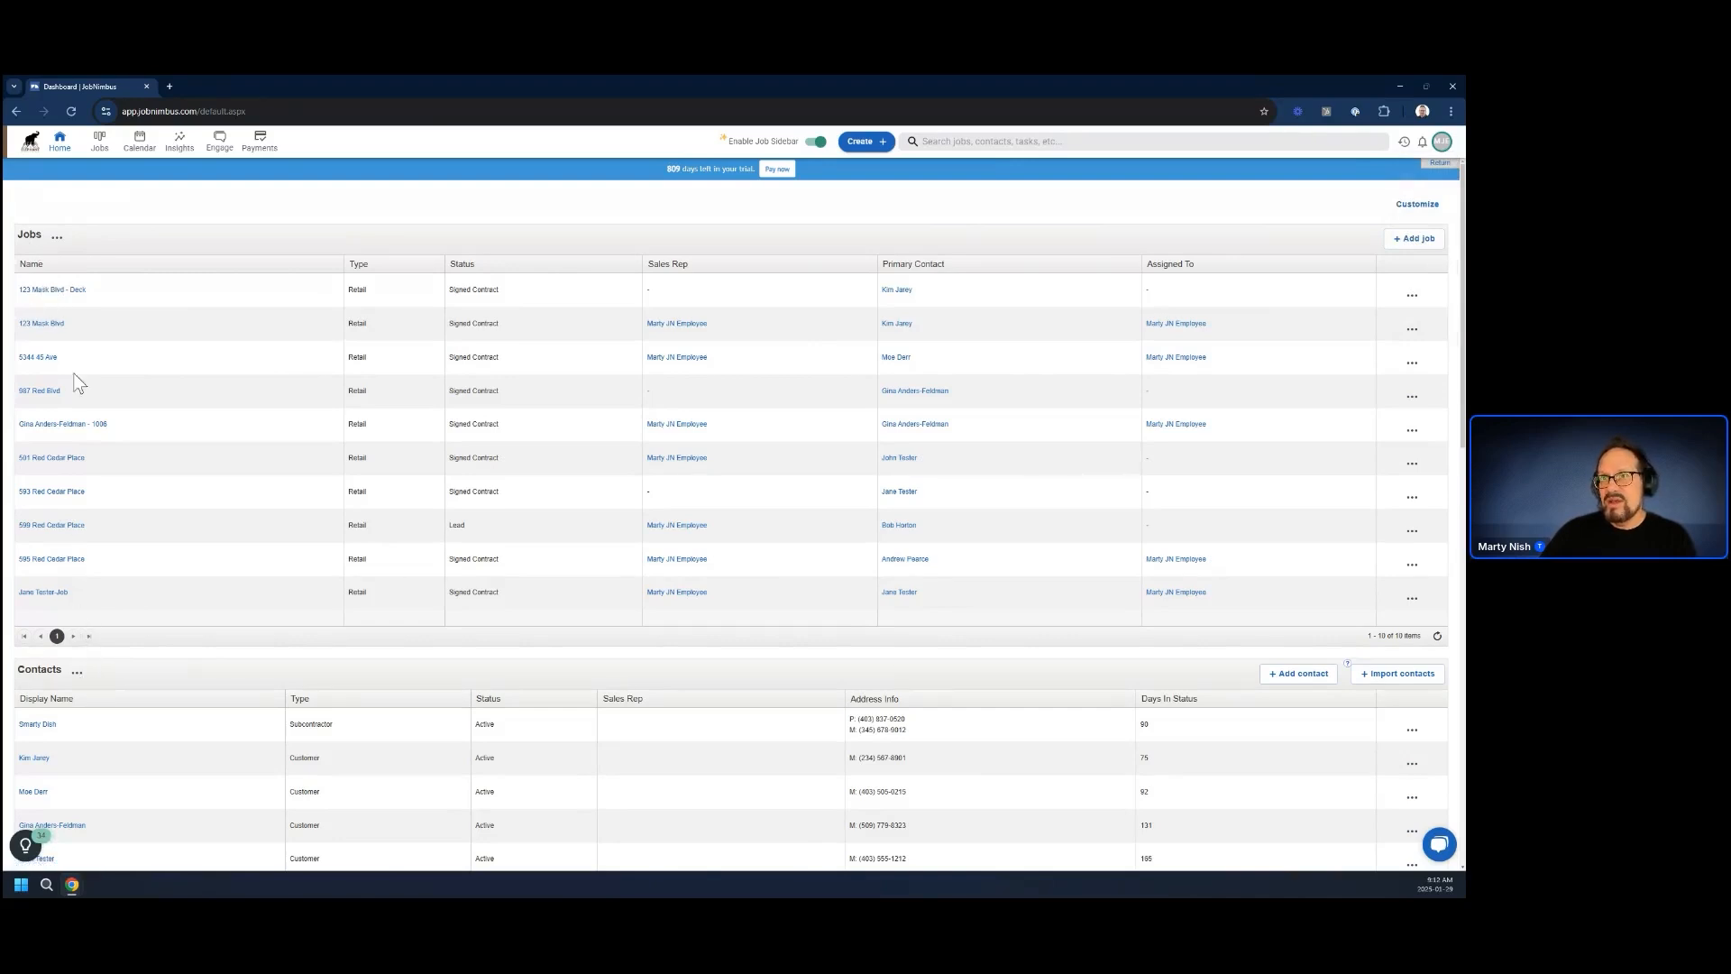
left_click(54, 289)
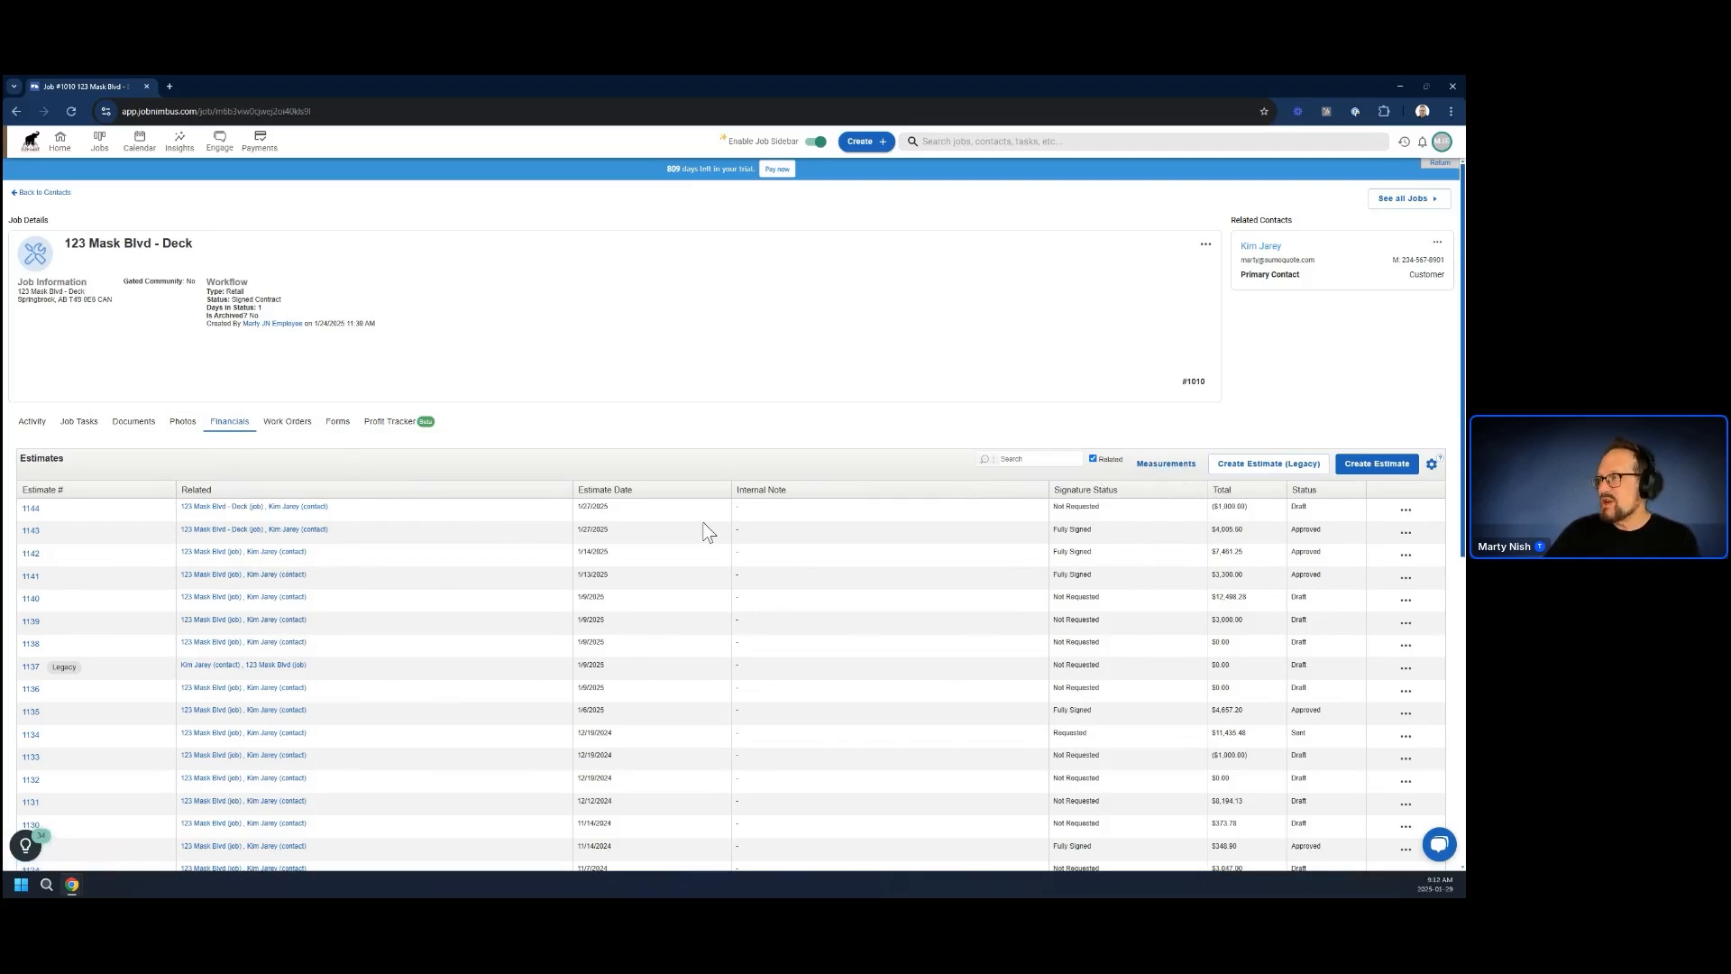
Open the job's property measurements and set Total Fence Perimeter under Fencing Tokens to 200 LF
left_click(1166, 468)
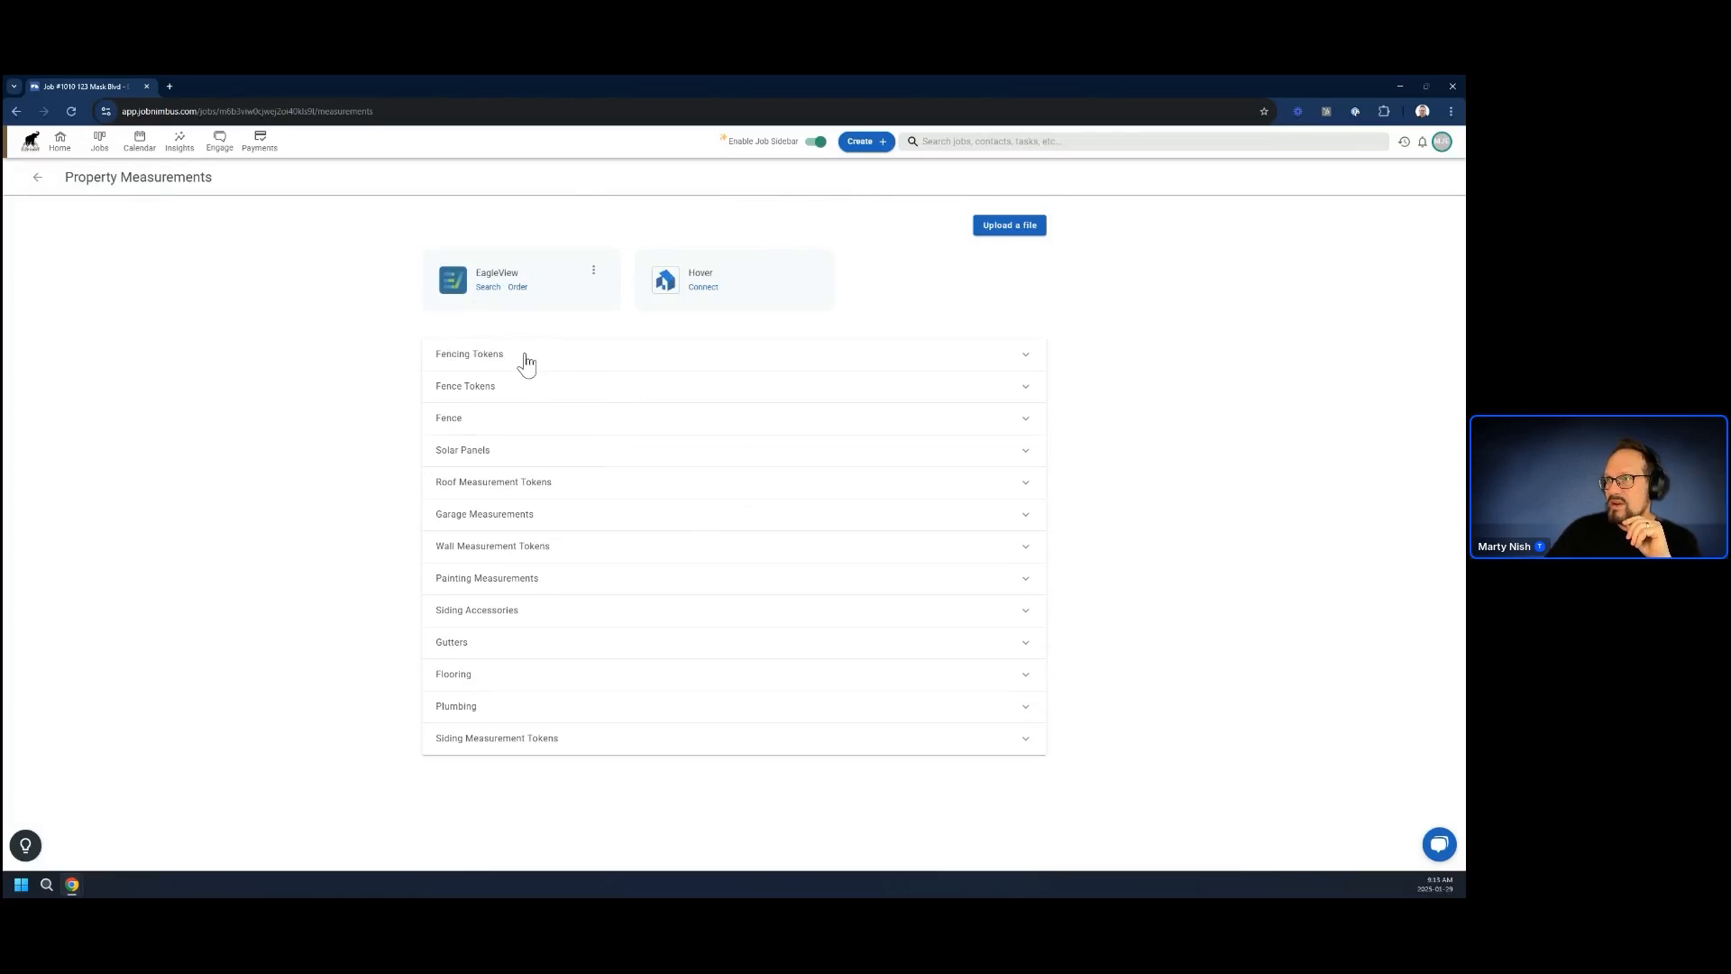
left_click(521, 360)
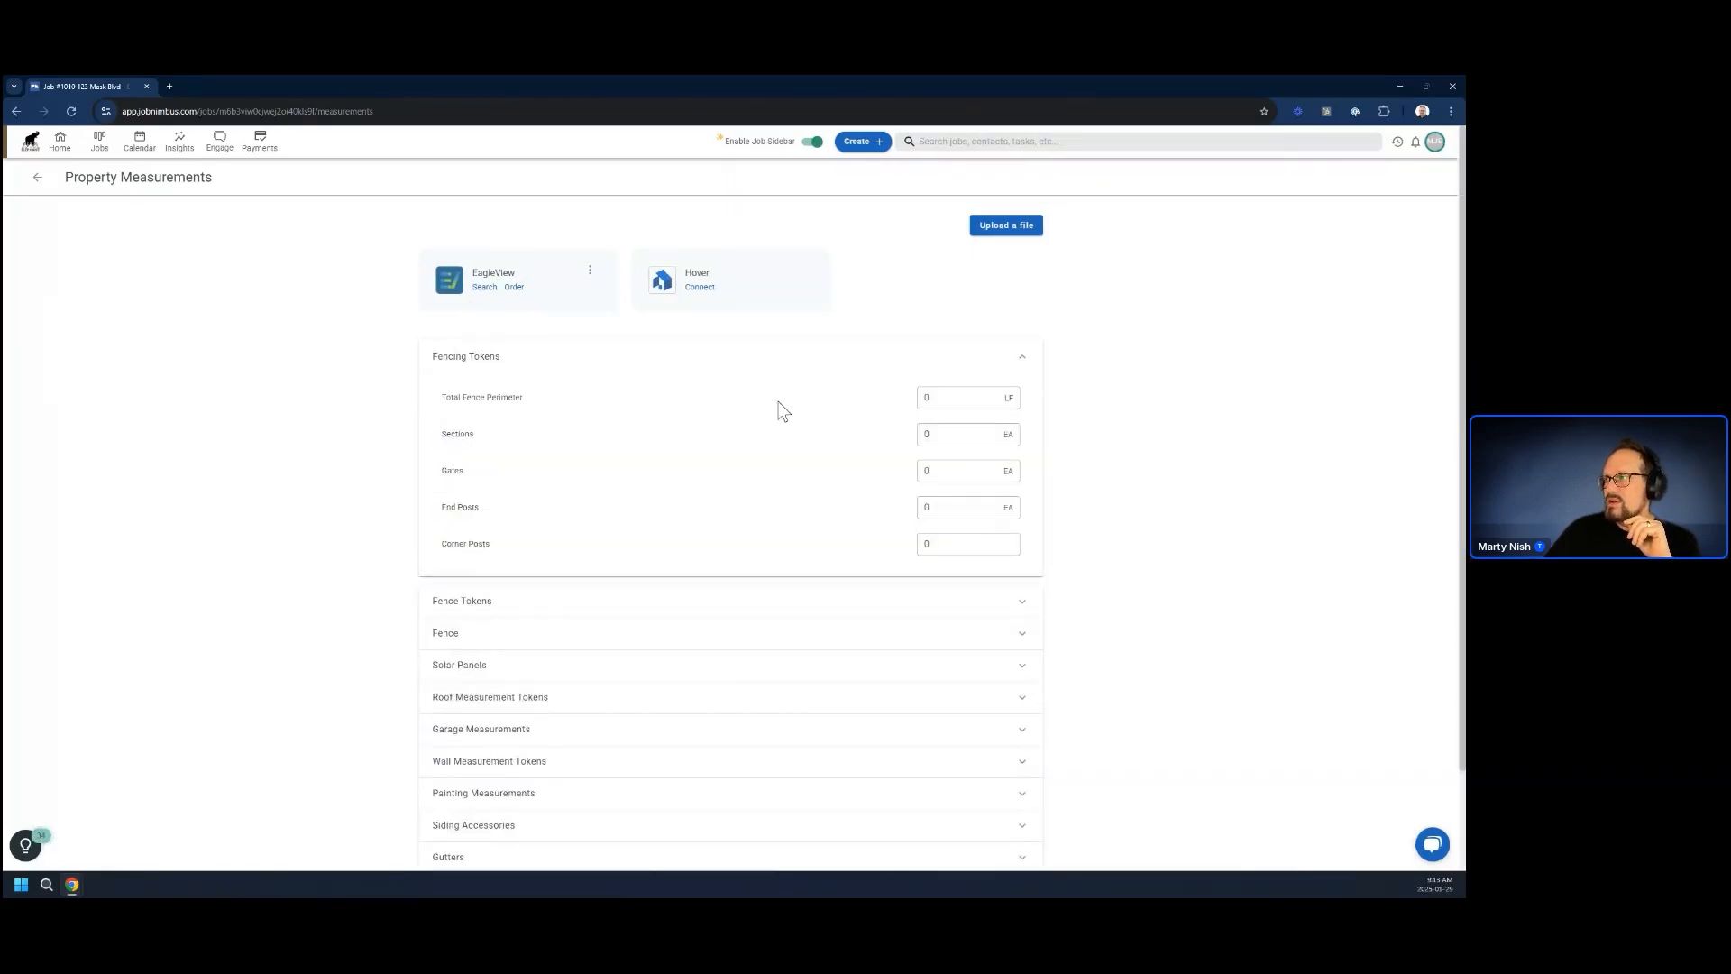
left_click(933, 397)
type("200")
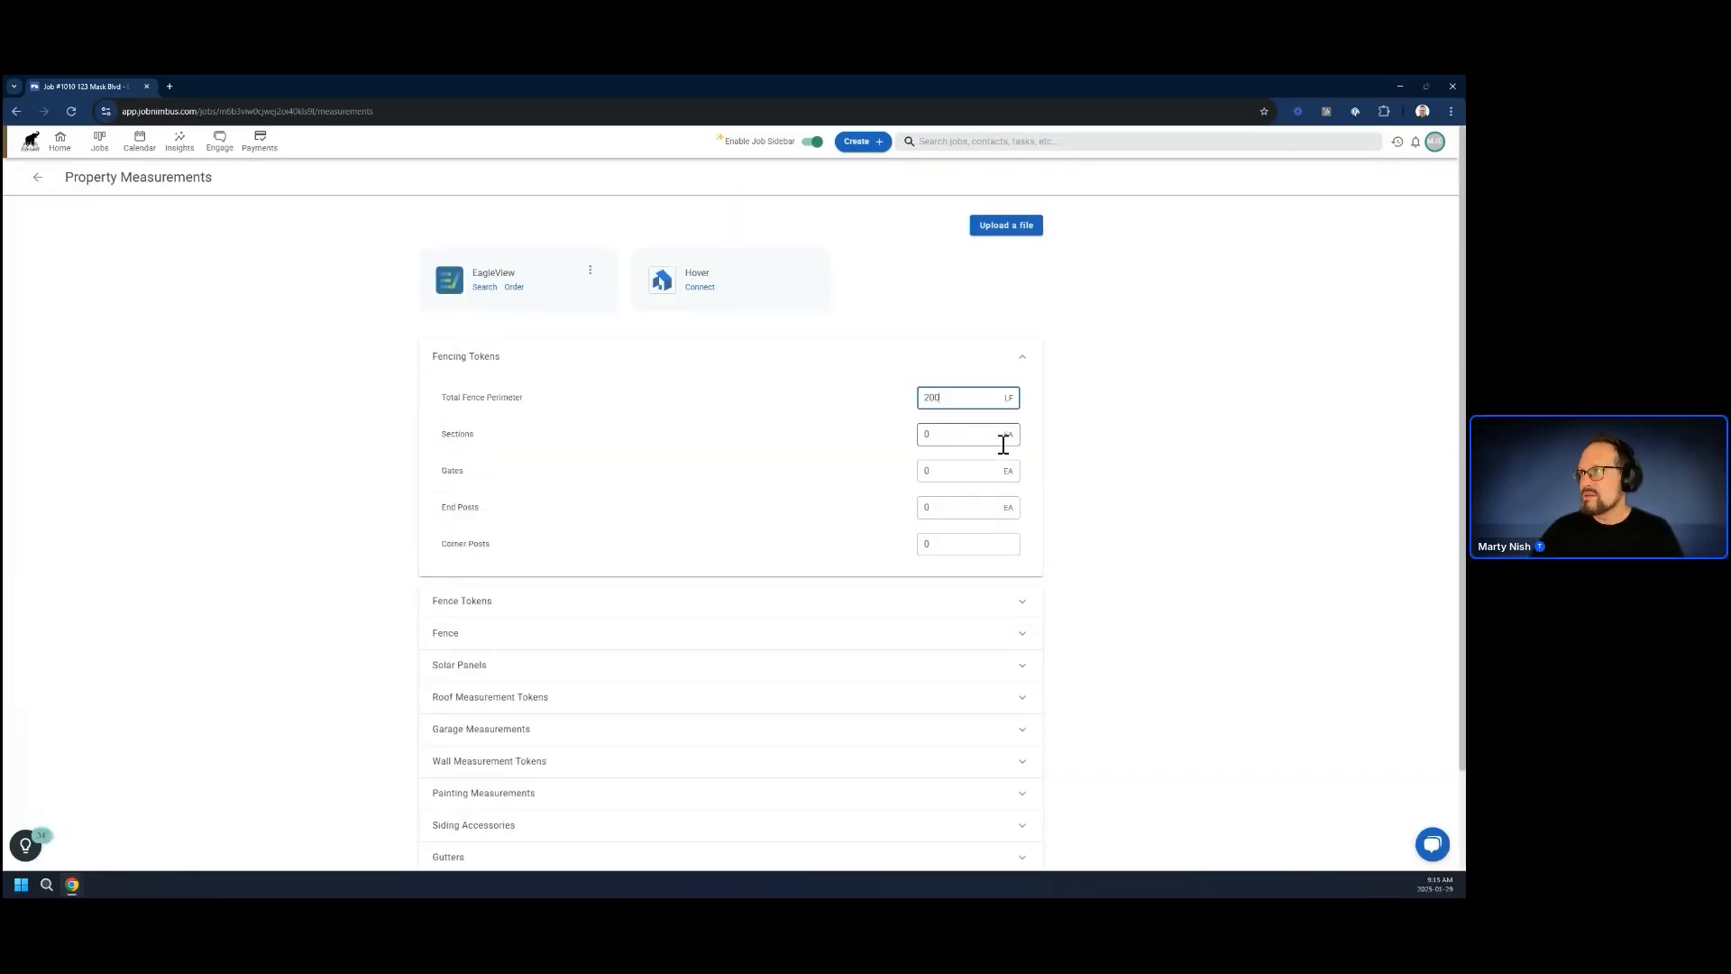
Set the fencing measurements for Sections to 12 and Gates to 2
left_click(957, 434)
left_click_drag(975, 435, 904, 448)
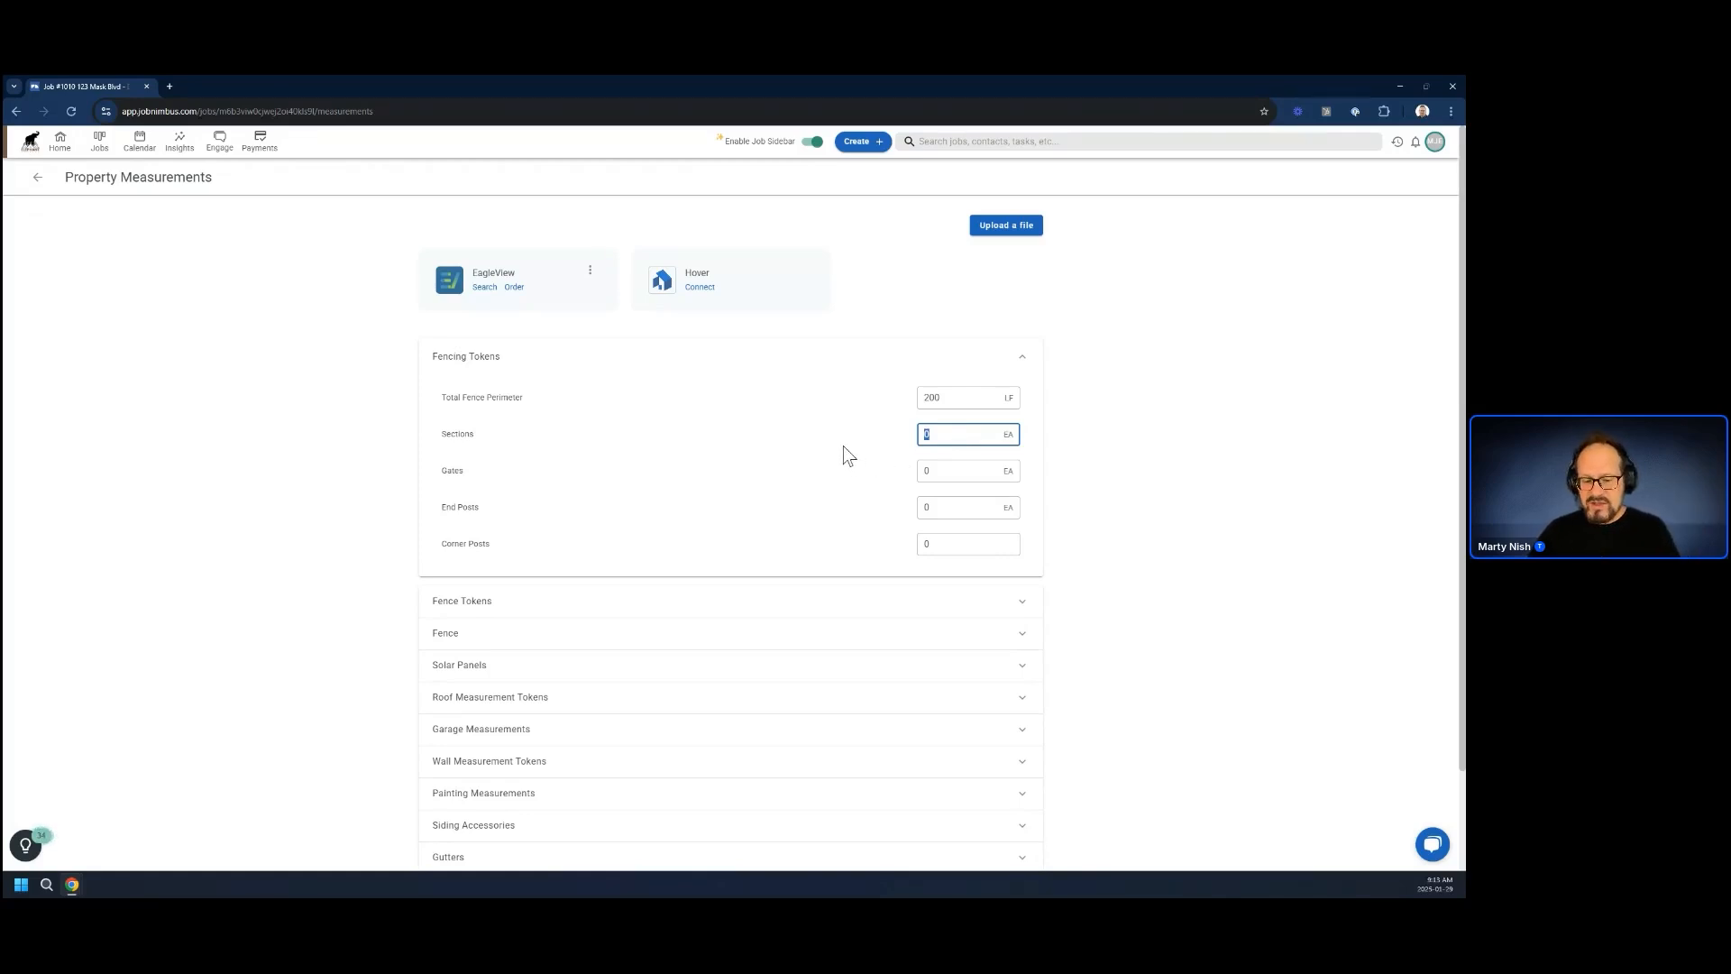
type("12")
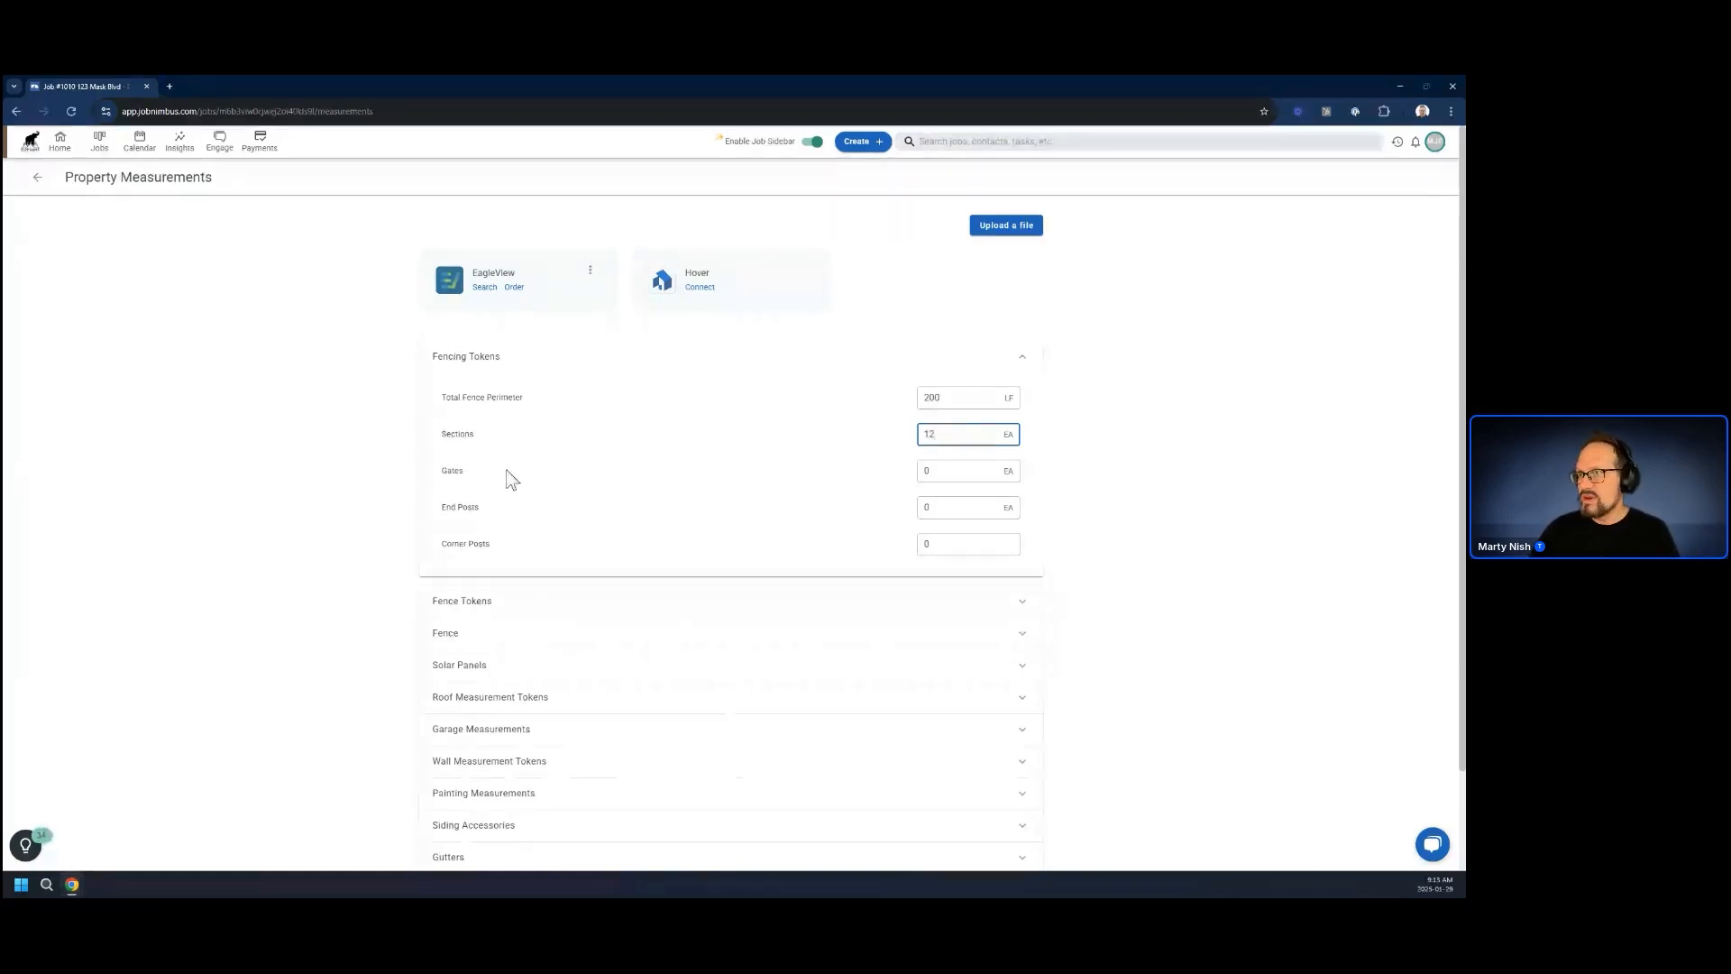
left_click(558, 488)
key("Tab")
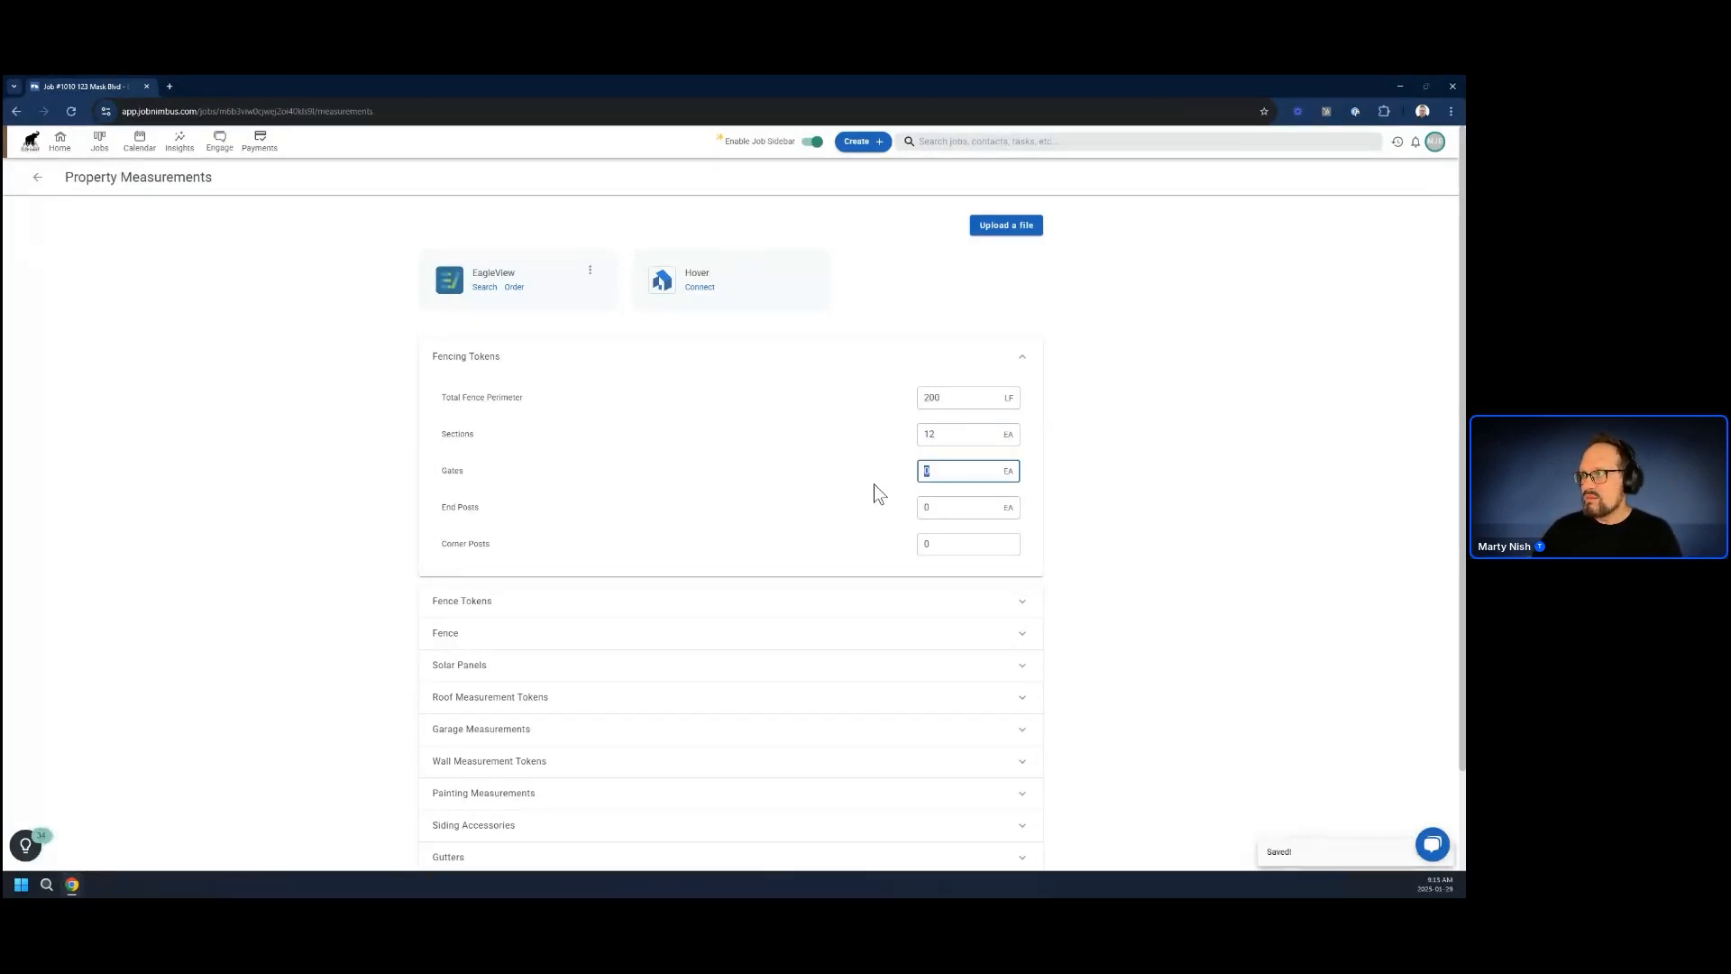
type("2")
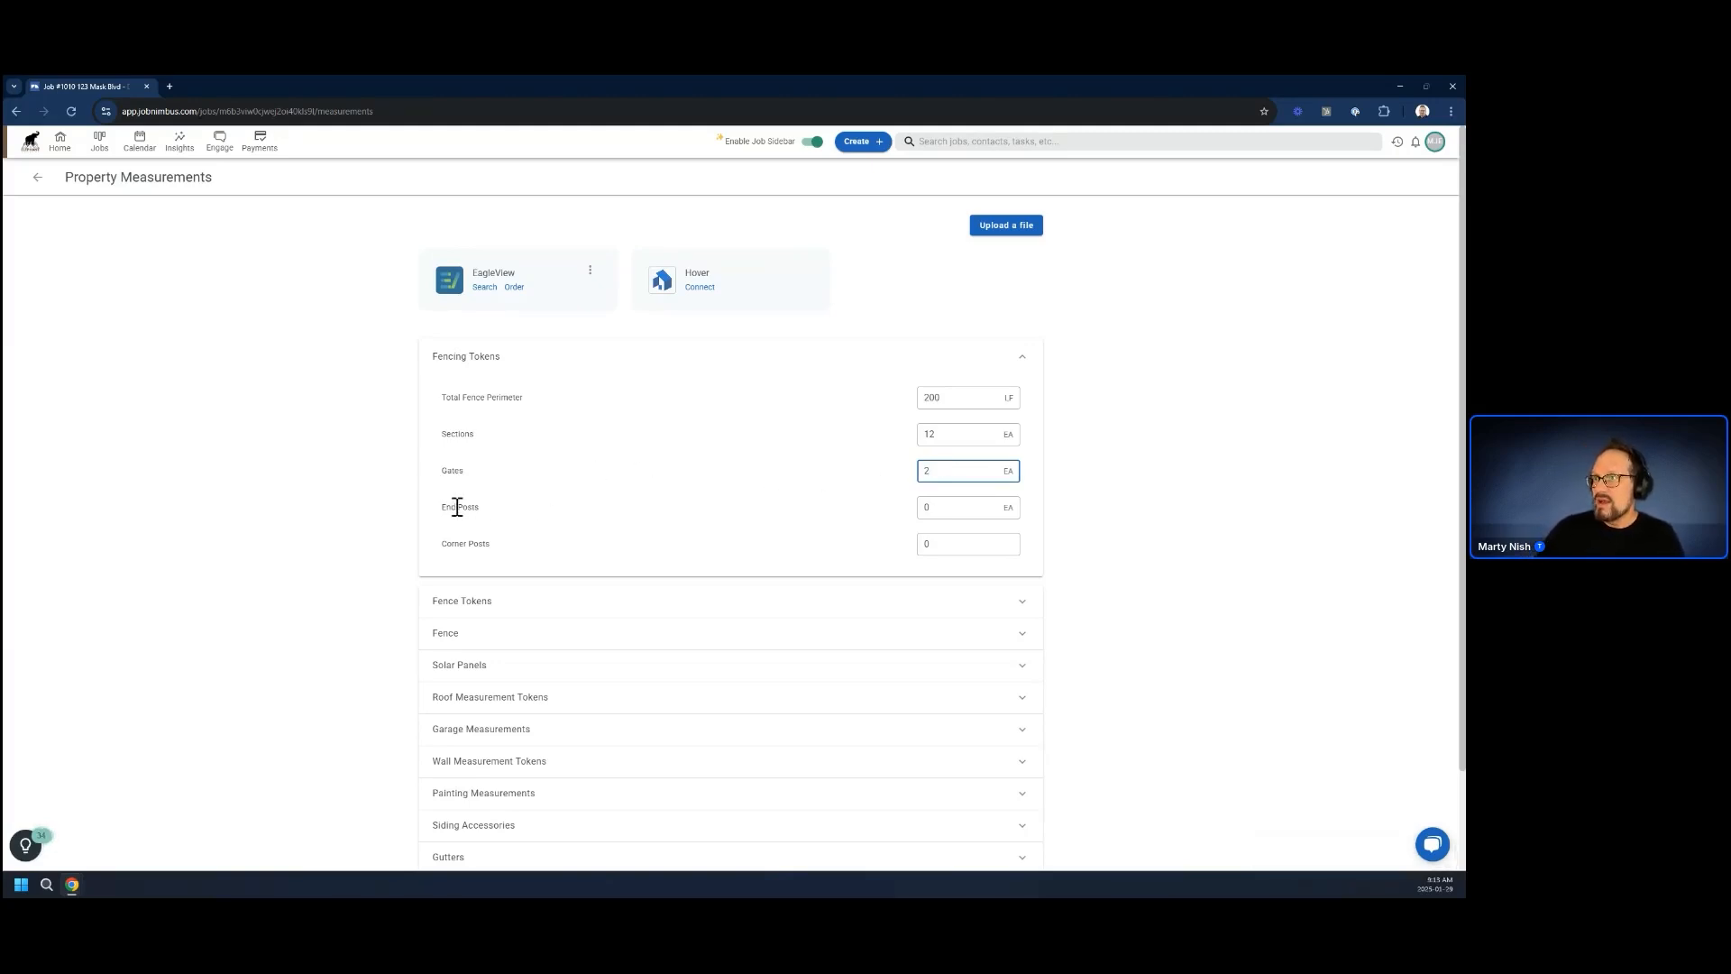
Set both End Posts and Corner Posts in the Fencing Tokens group to 2
left_click(938, 506)
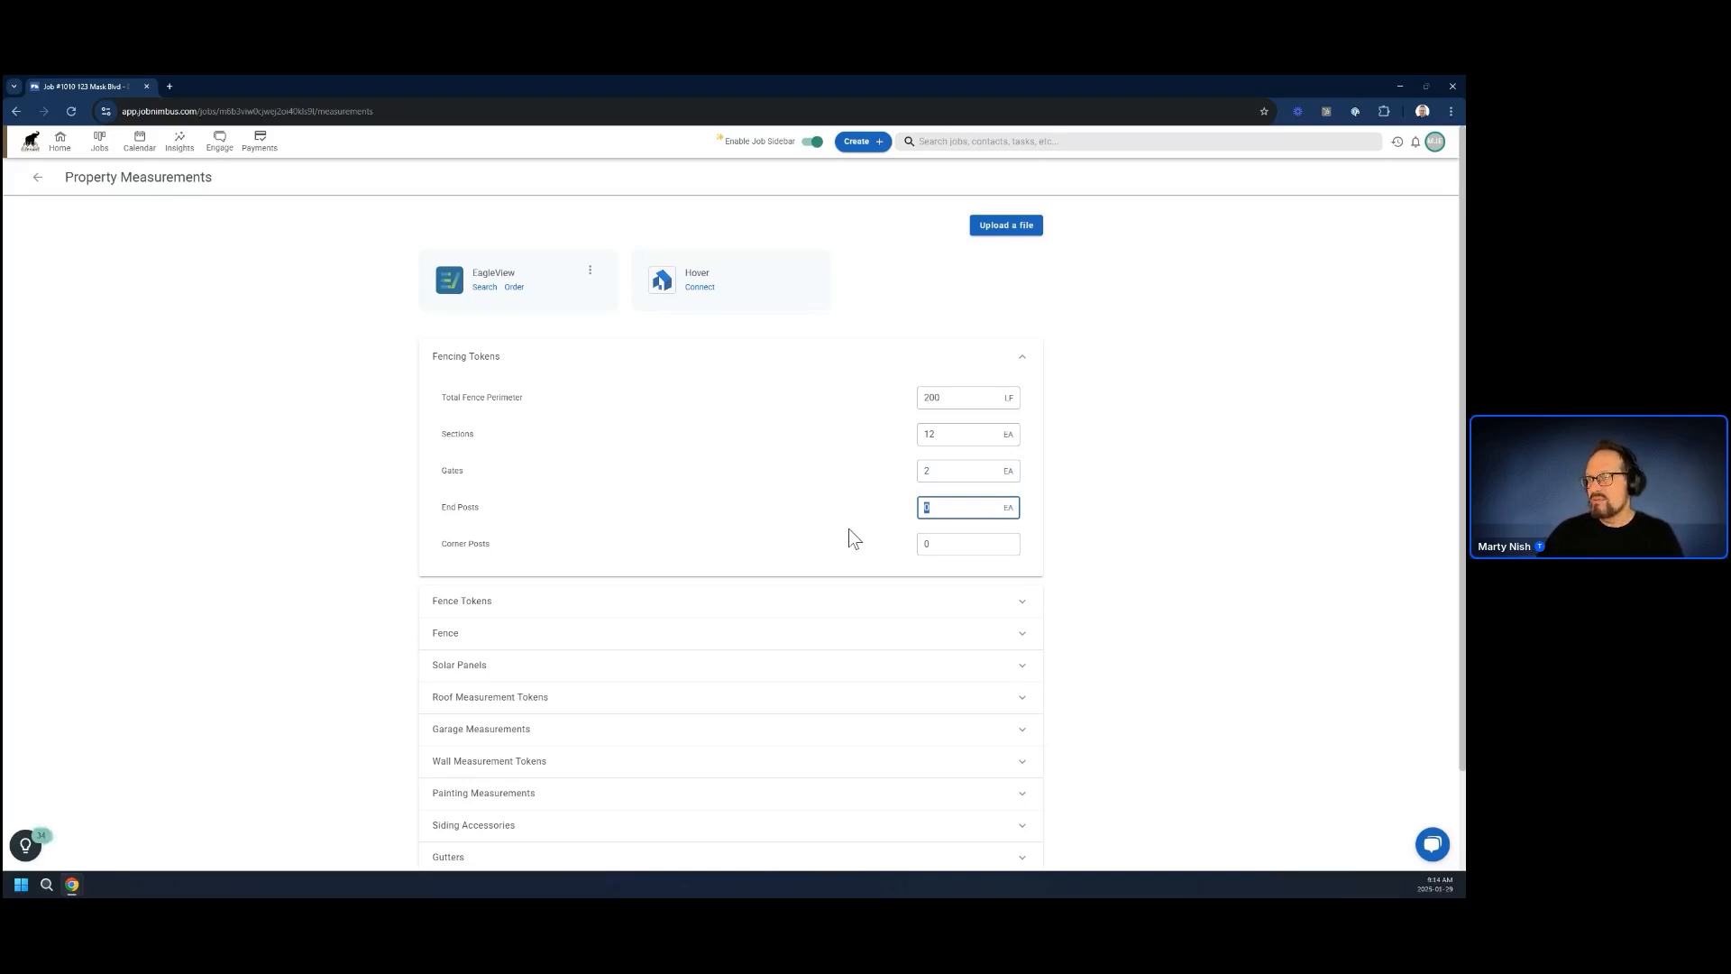
type("4")
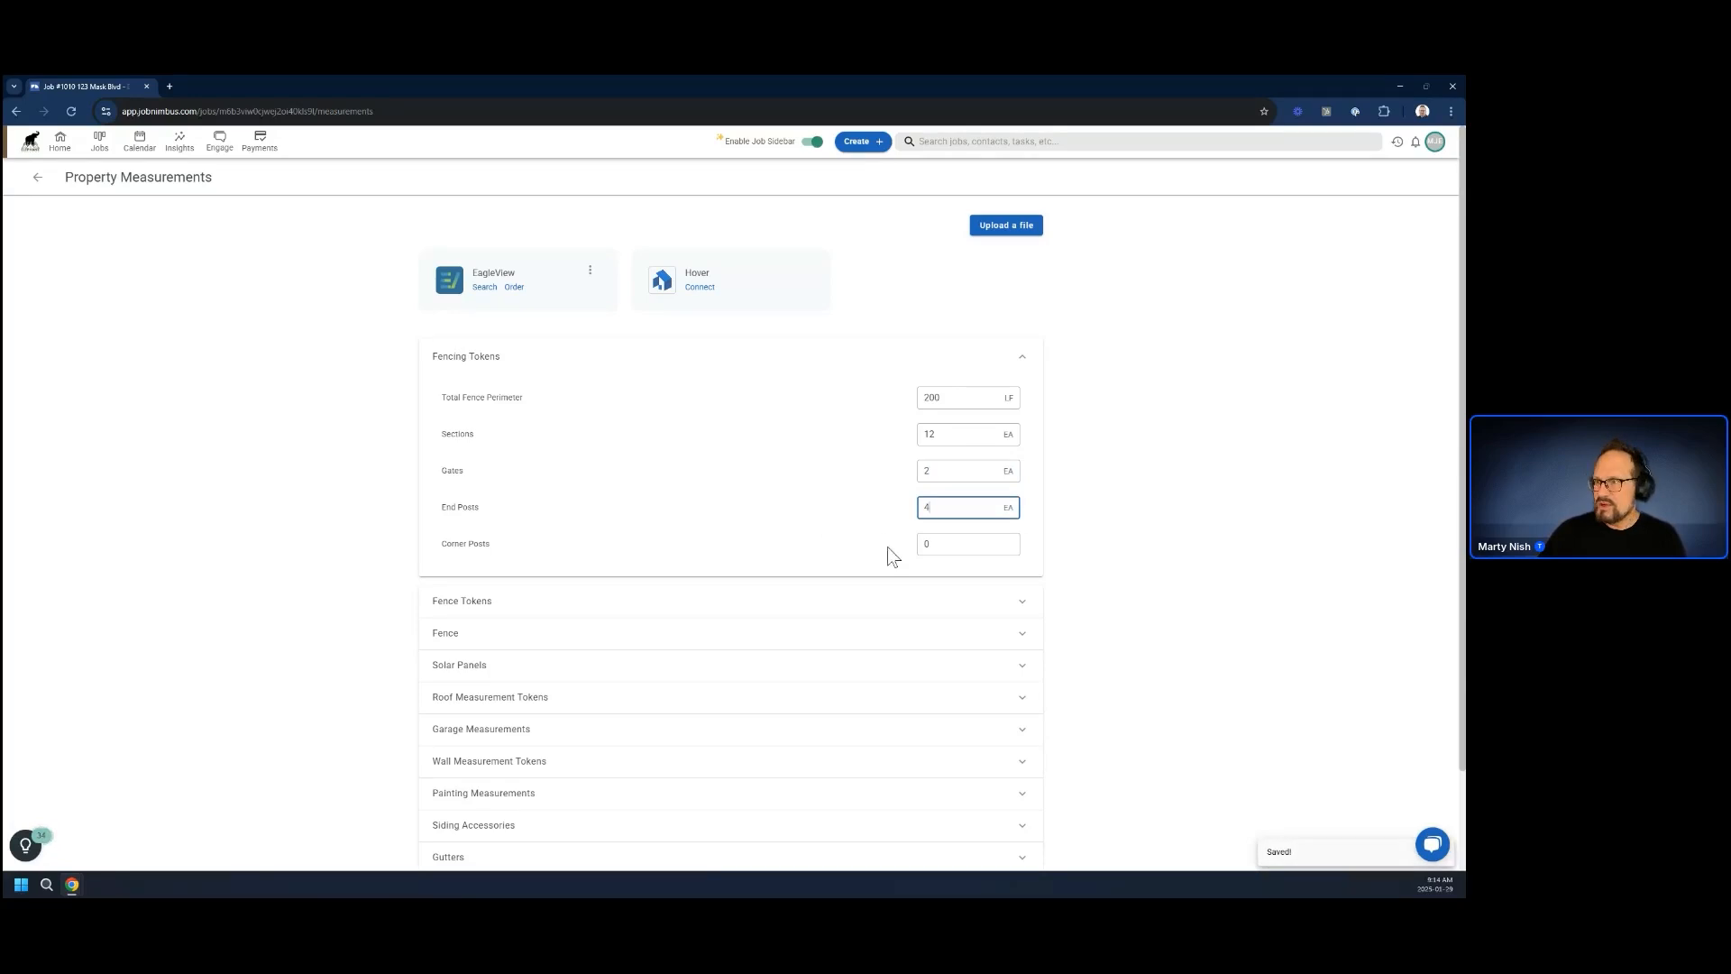
left_click(957, 542)
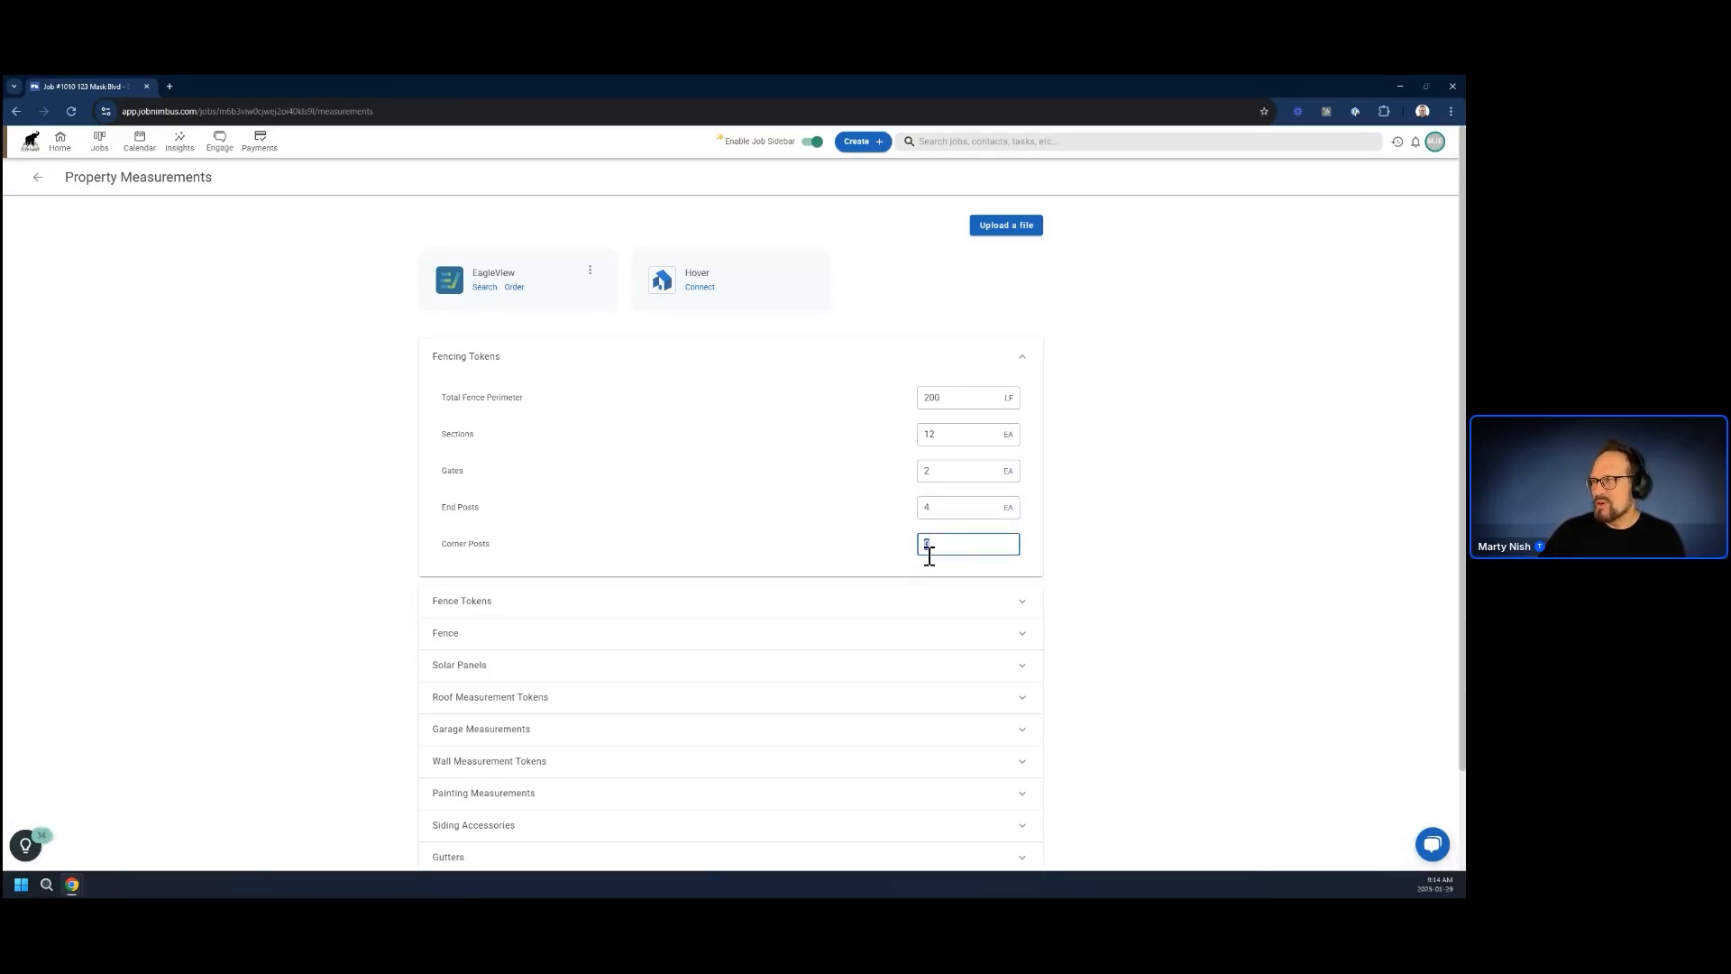
left_click(938, 509)
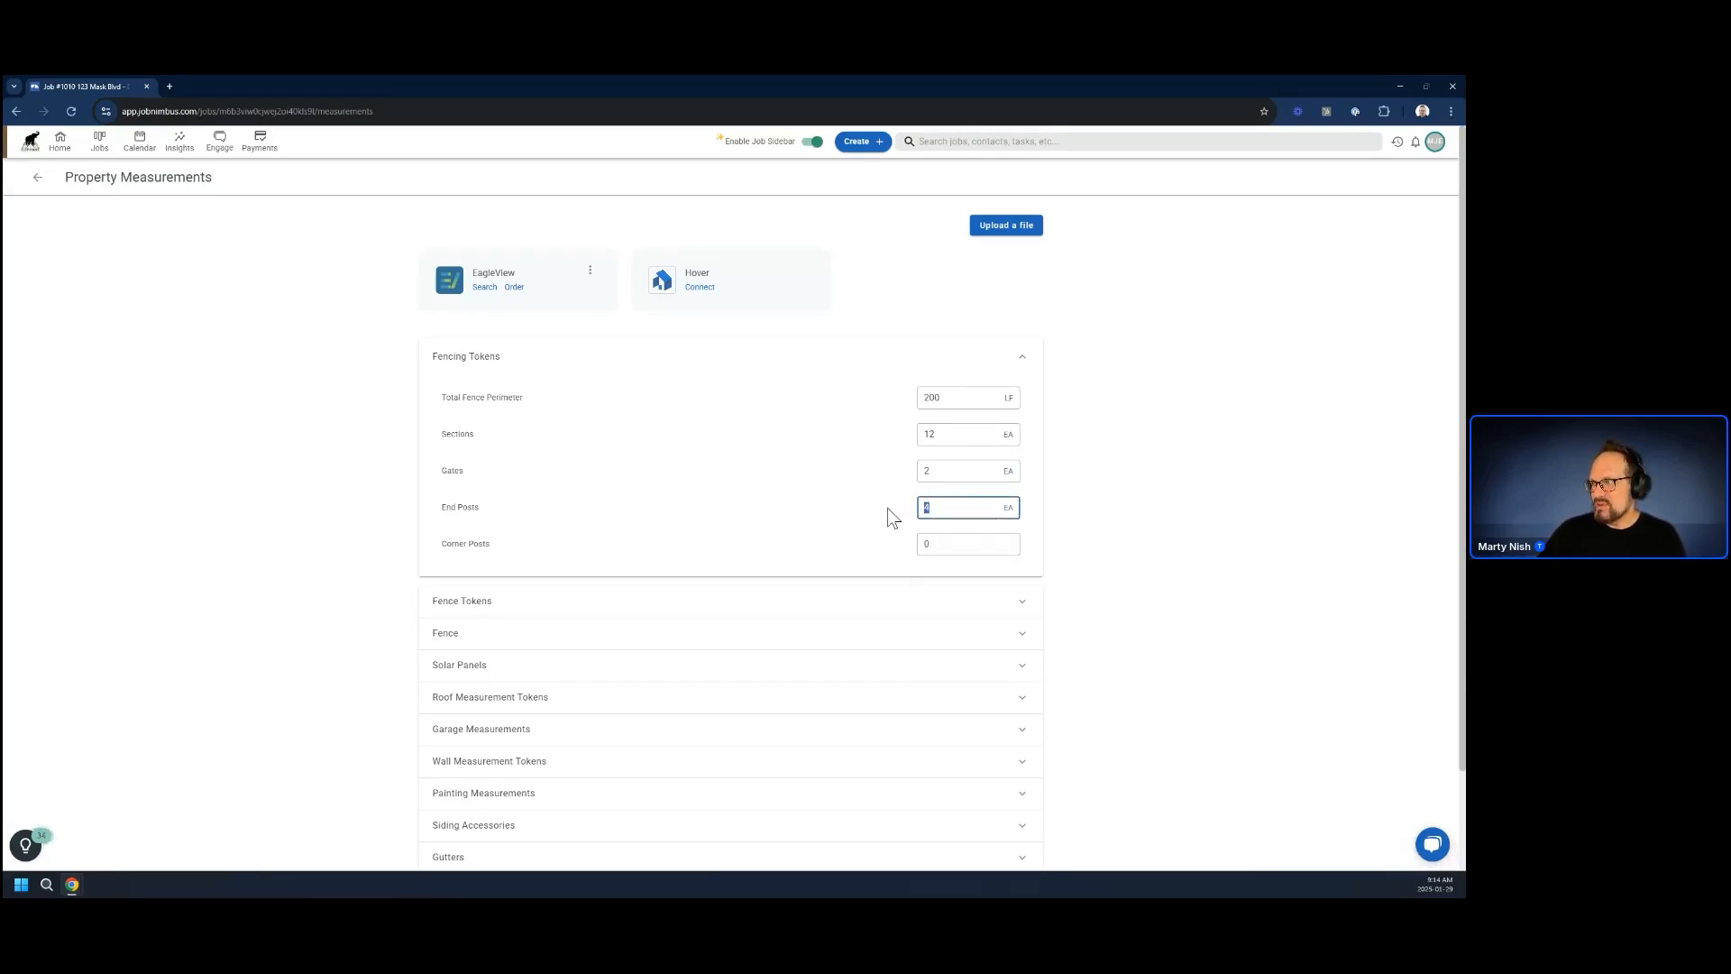
type("2")
left_click(942, 546)
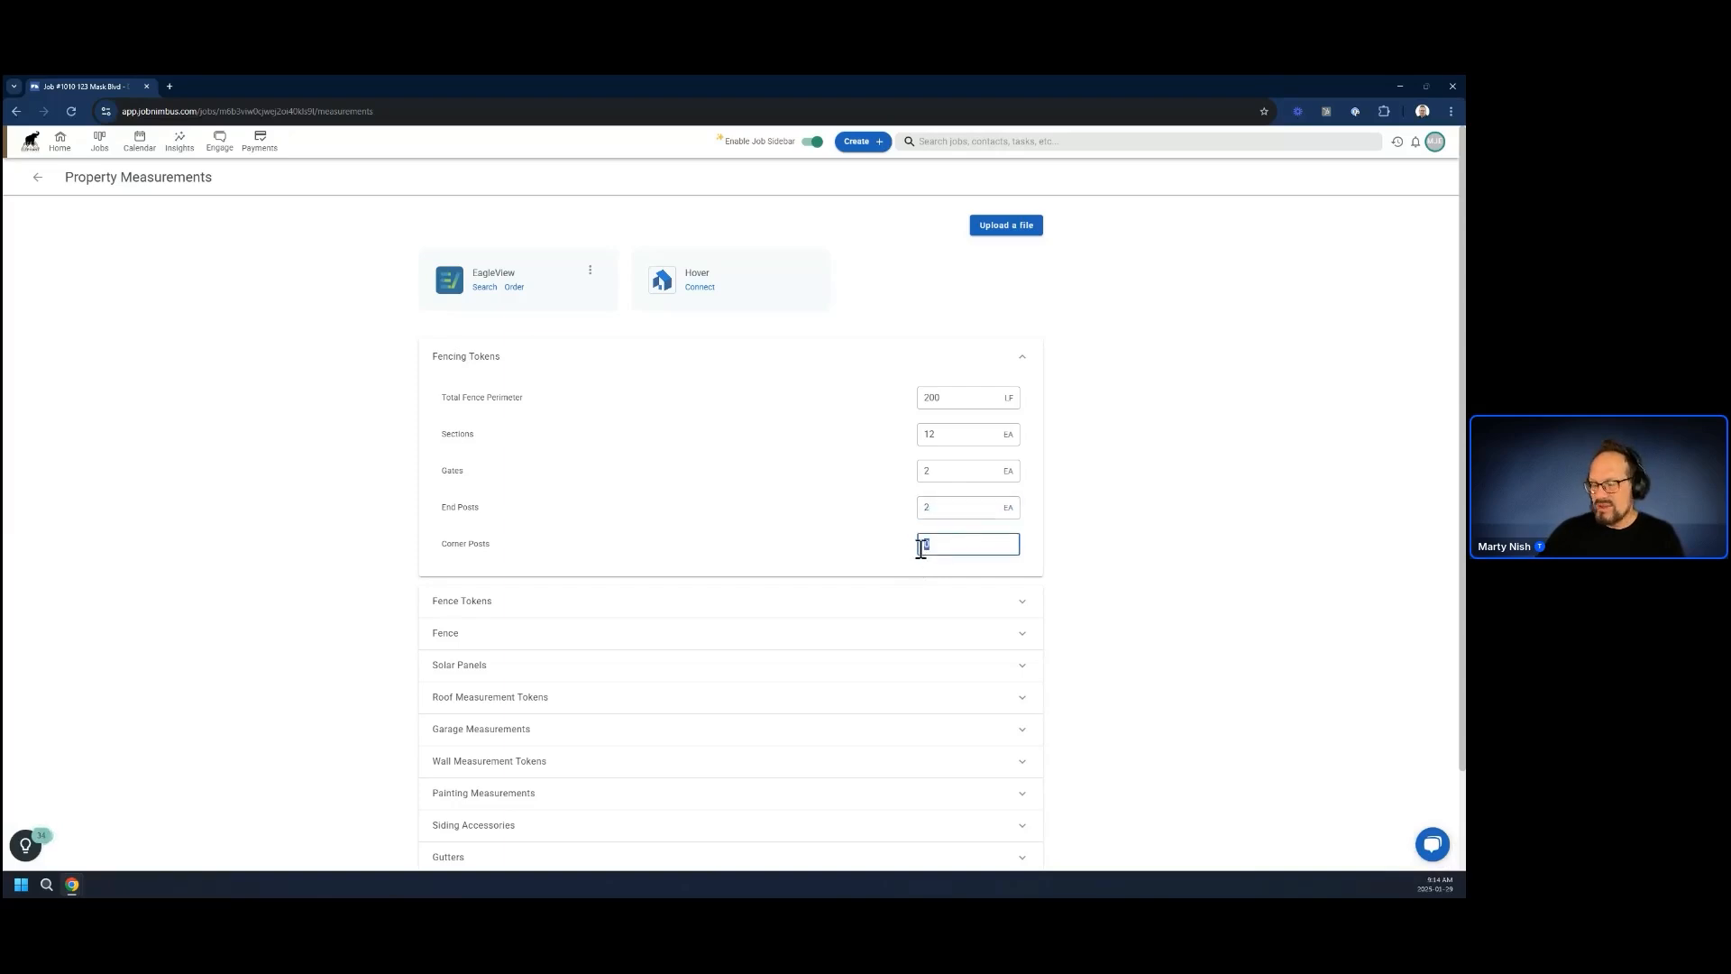
key("BackSpace")
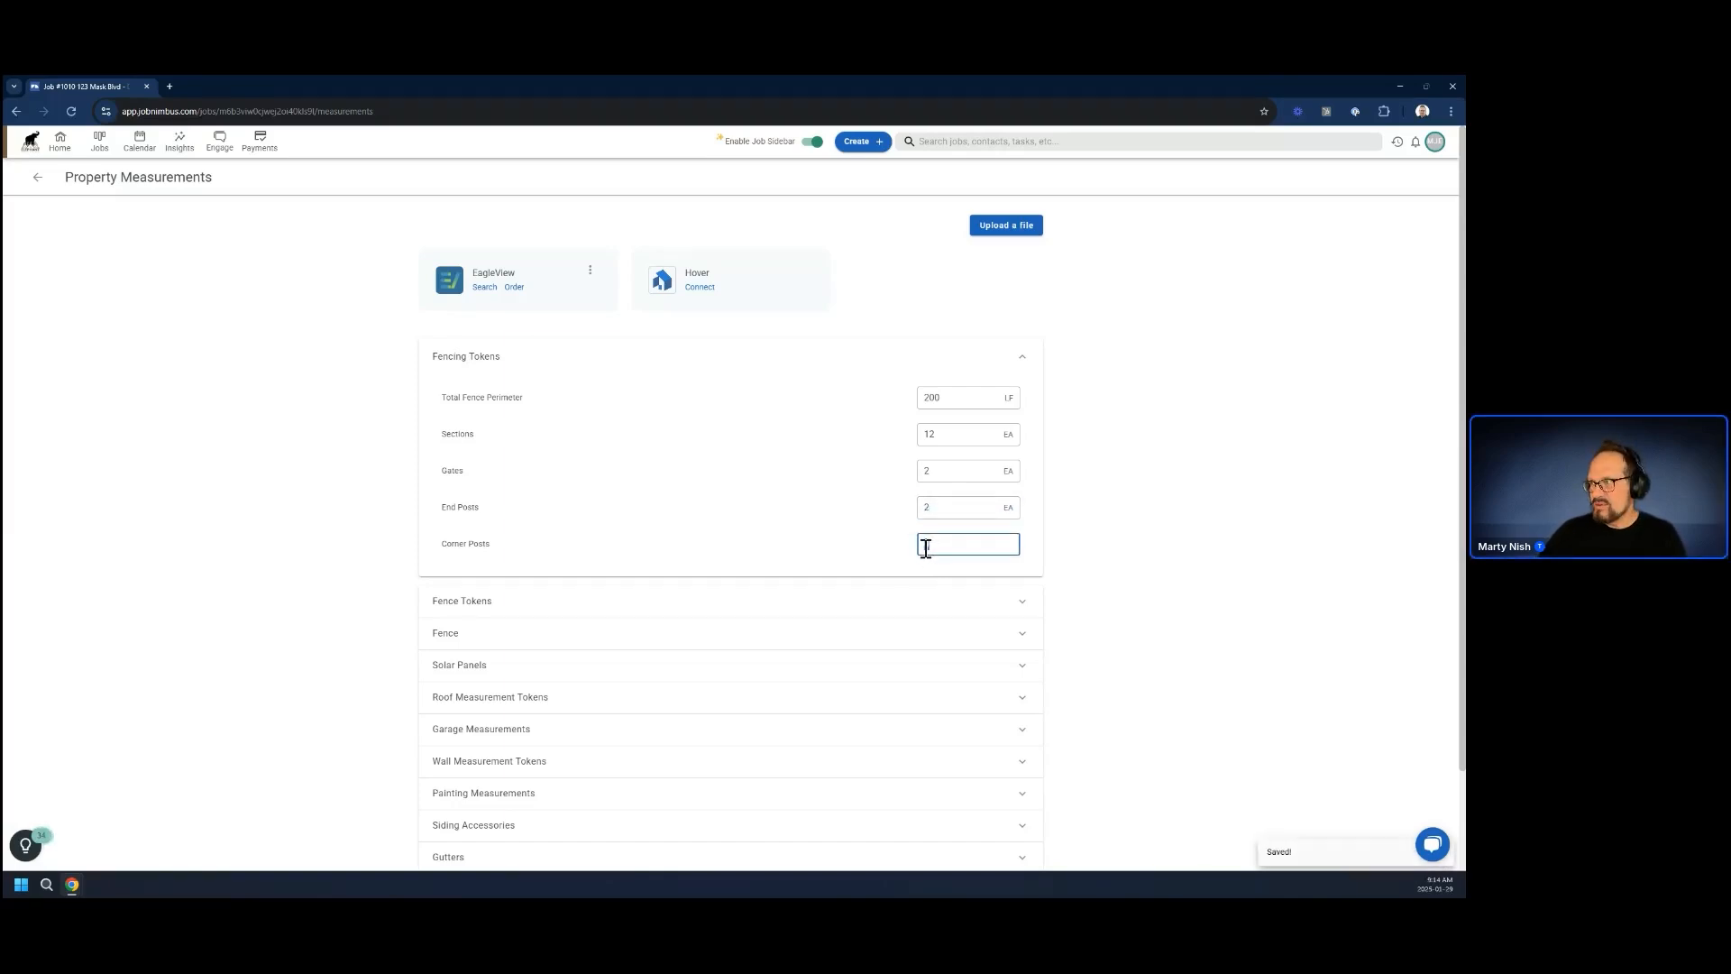
type("2")
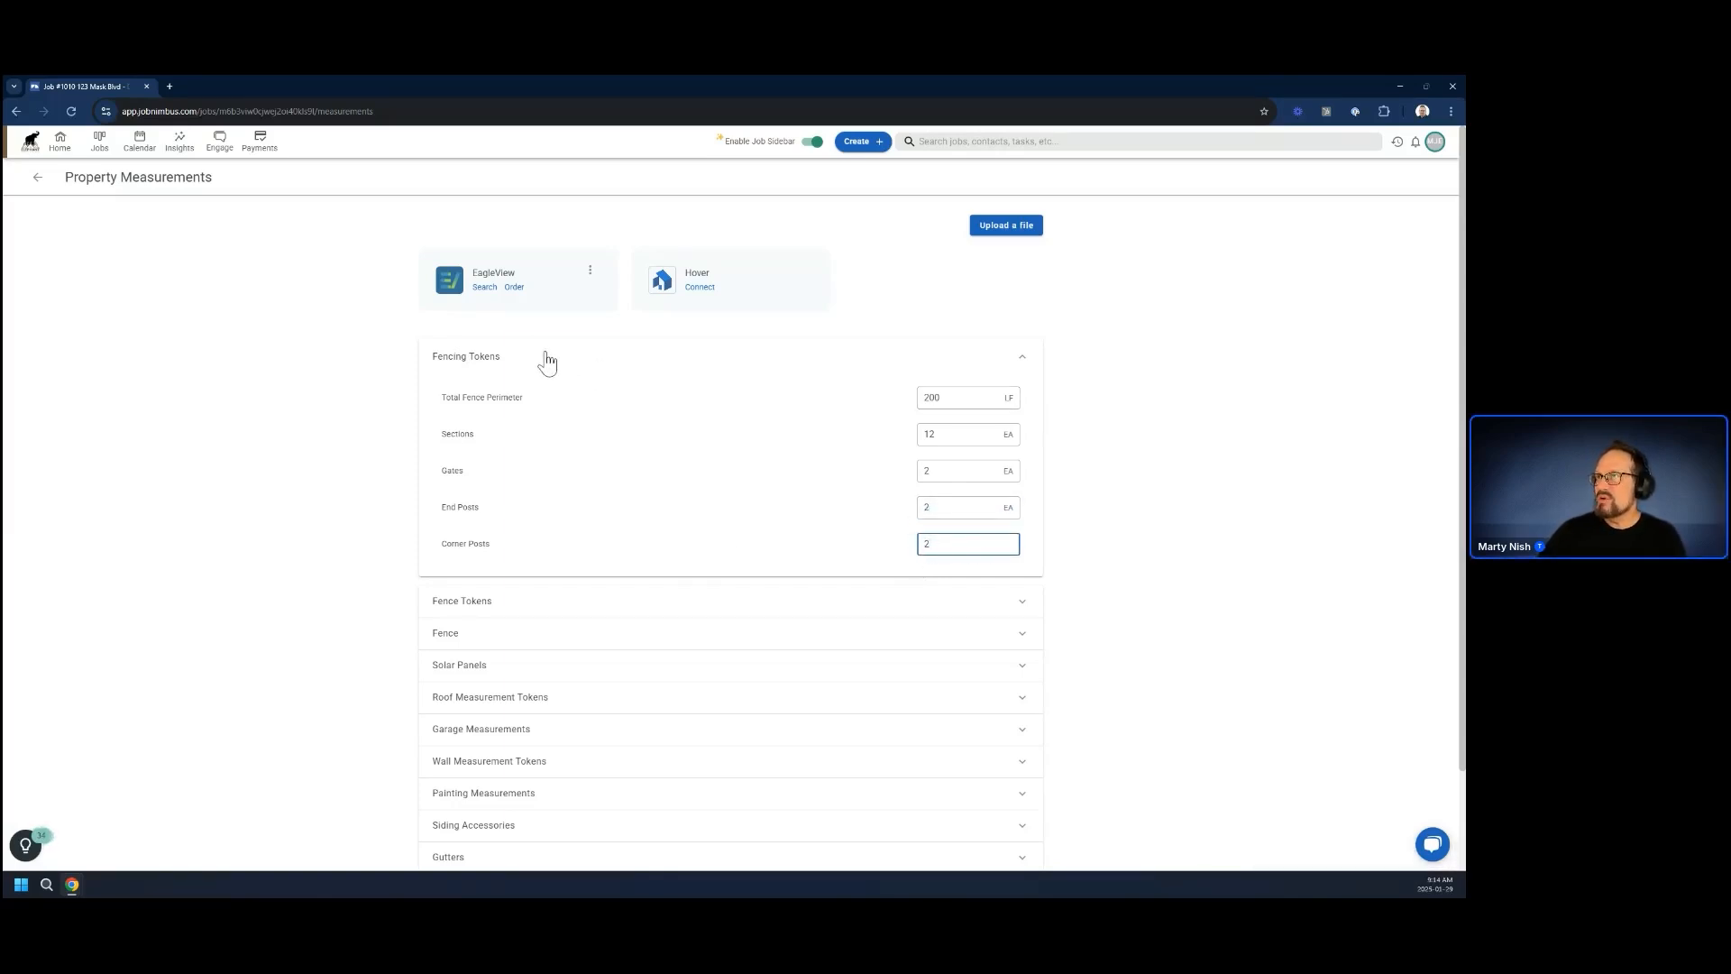
left_click(213, 298)
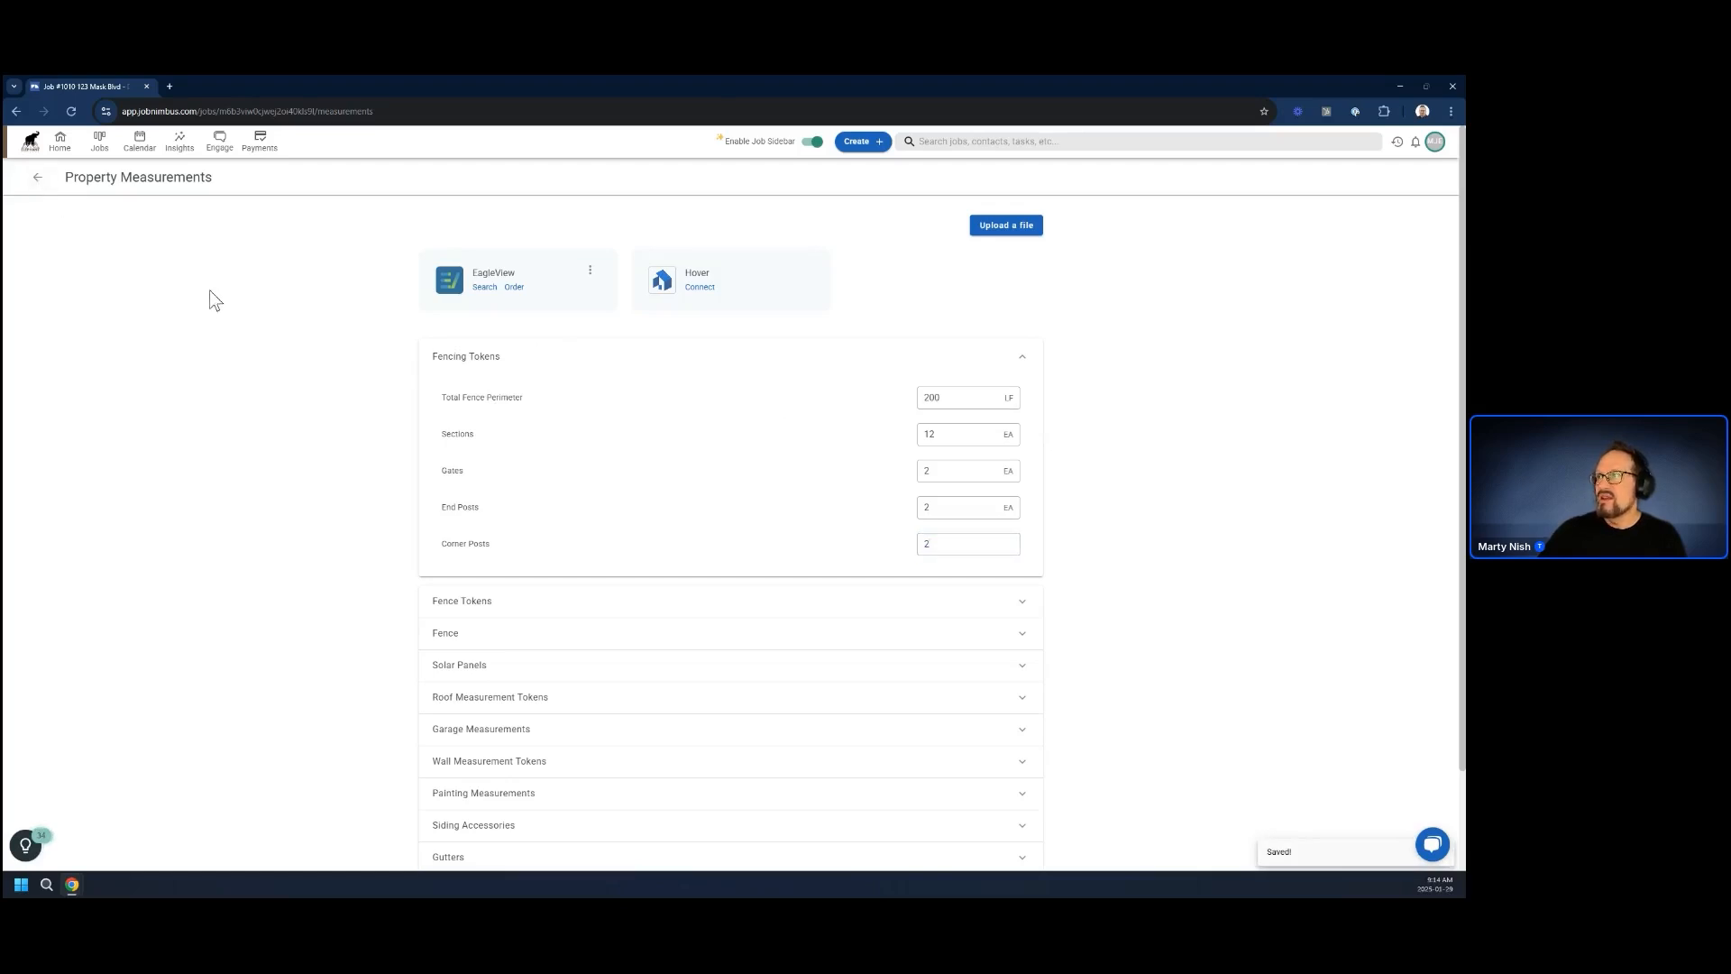
Return to the job's financials and create a new estimate from a layout with Good, Better and Best options
left_click(38, 178)
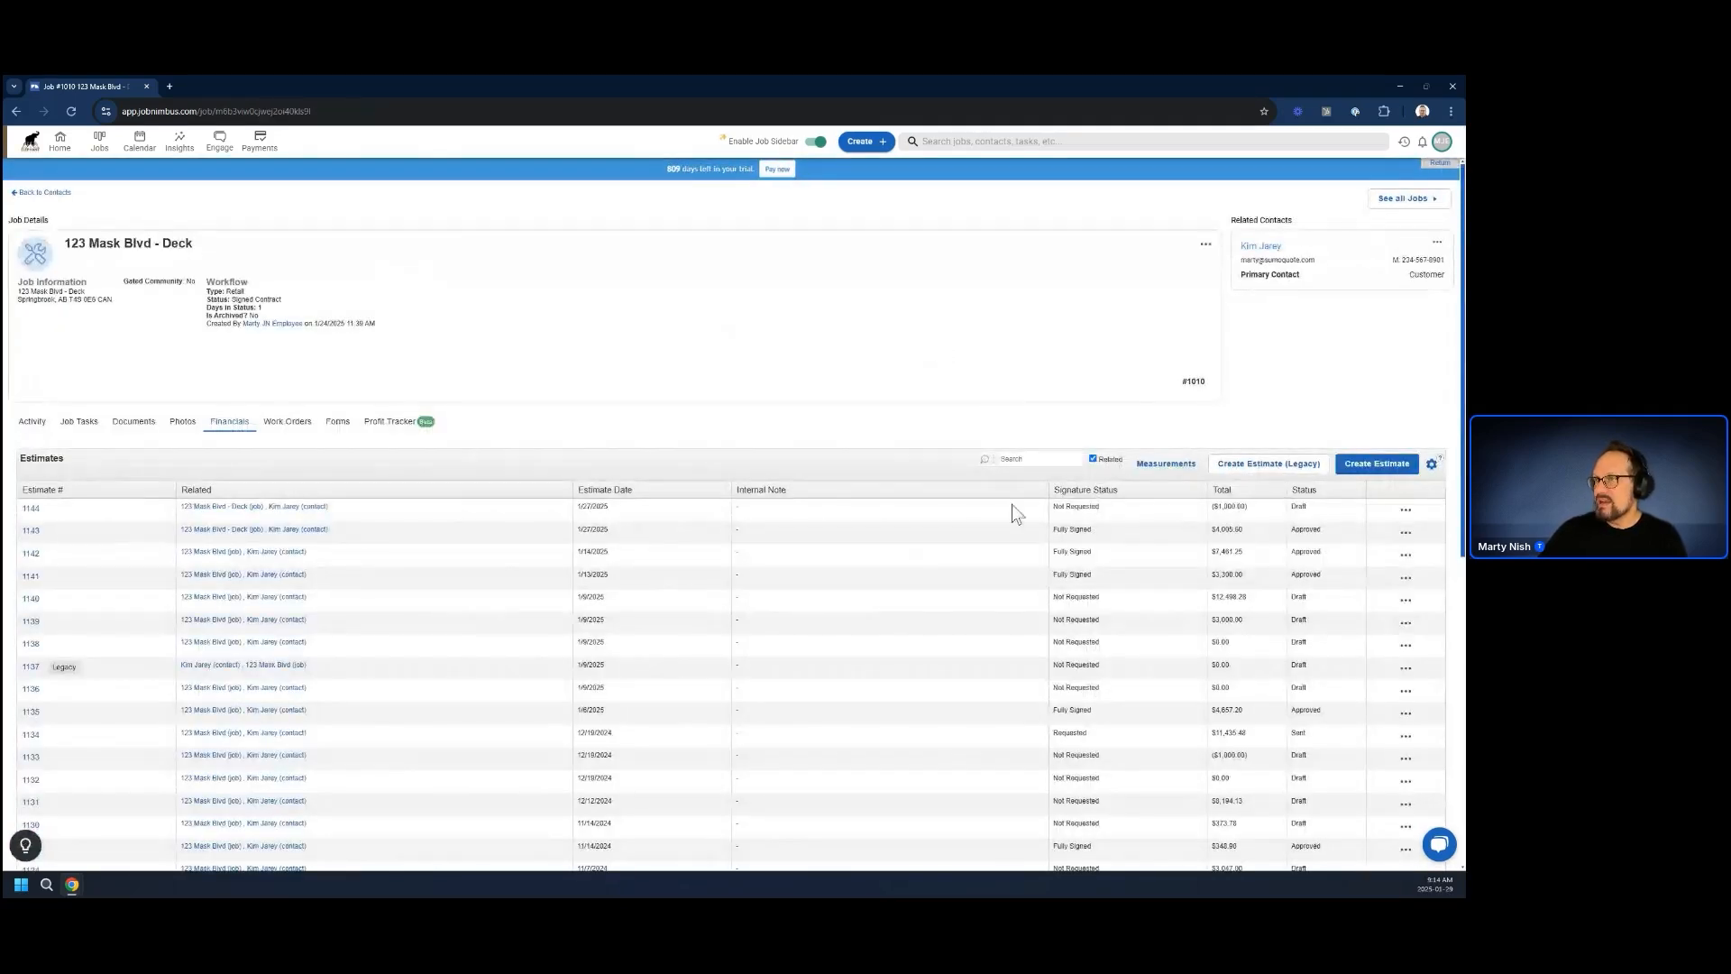
left_click(1371, 466)
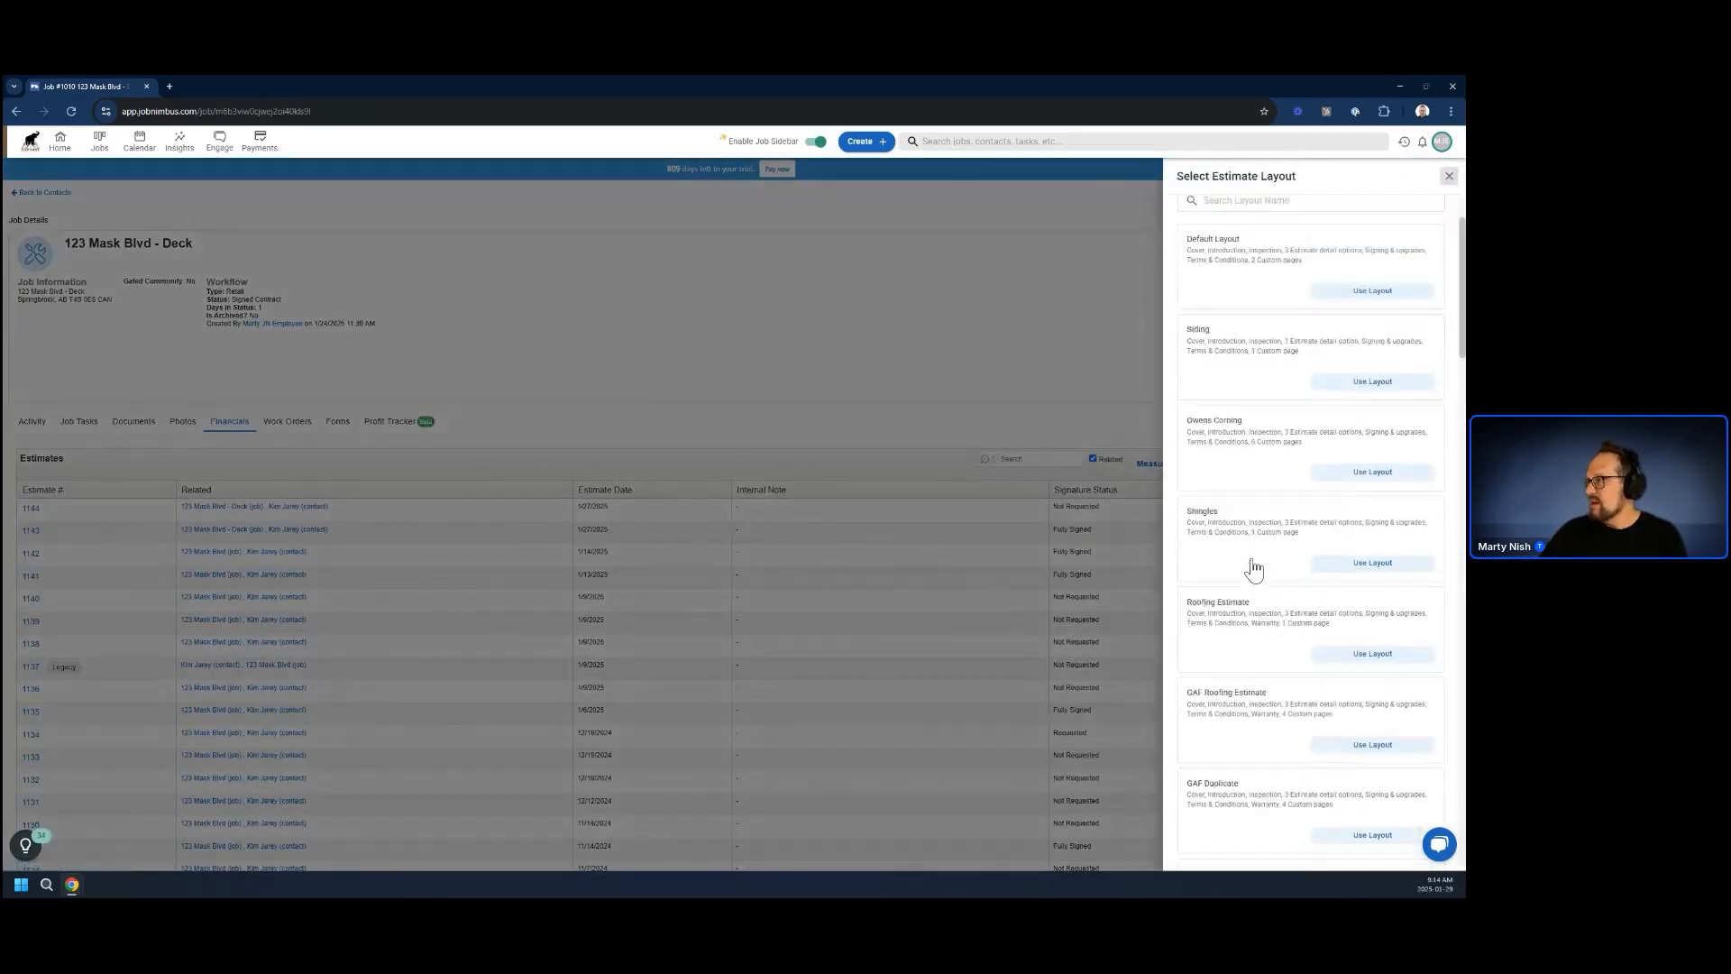
scroll(1253, 567, "down", 10)
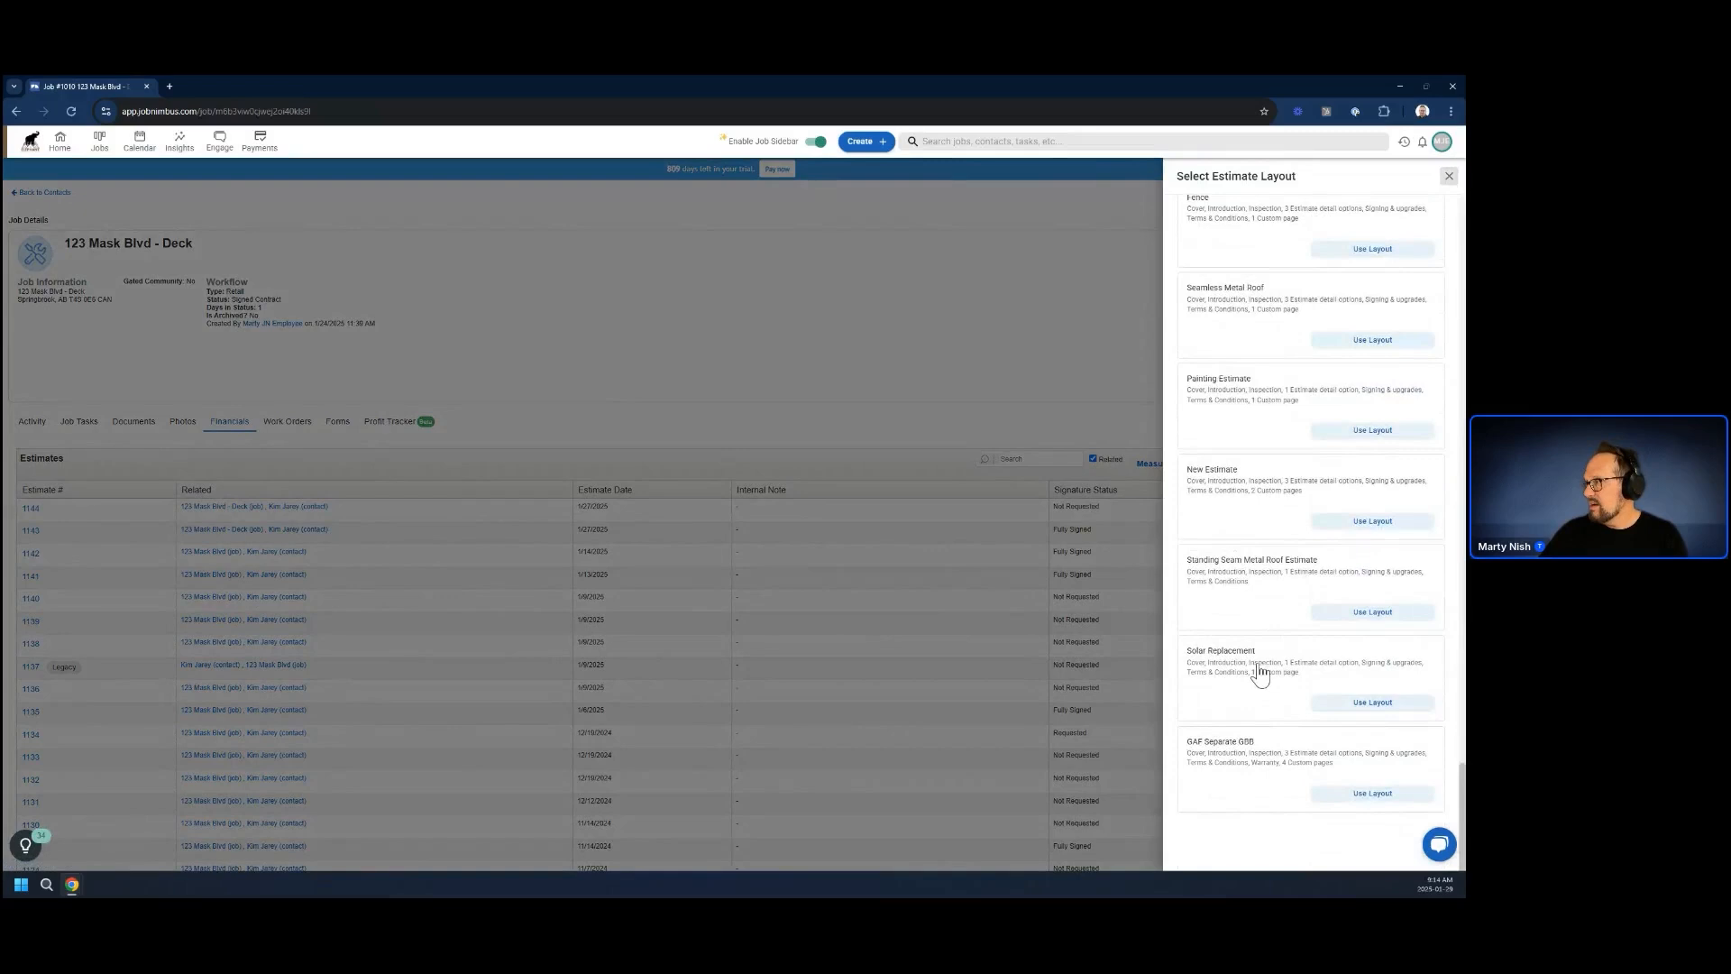
scroll(1260, 675, "up", 5)
left_click(1371, 421)
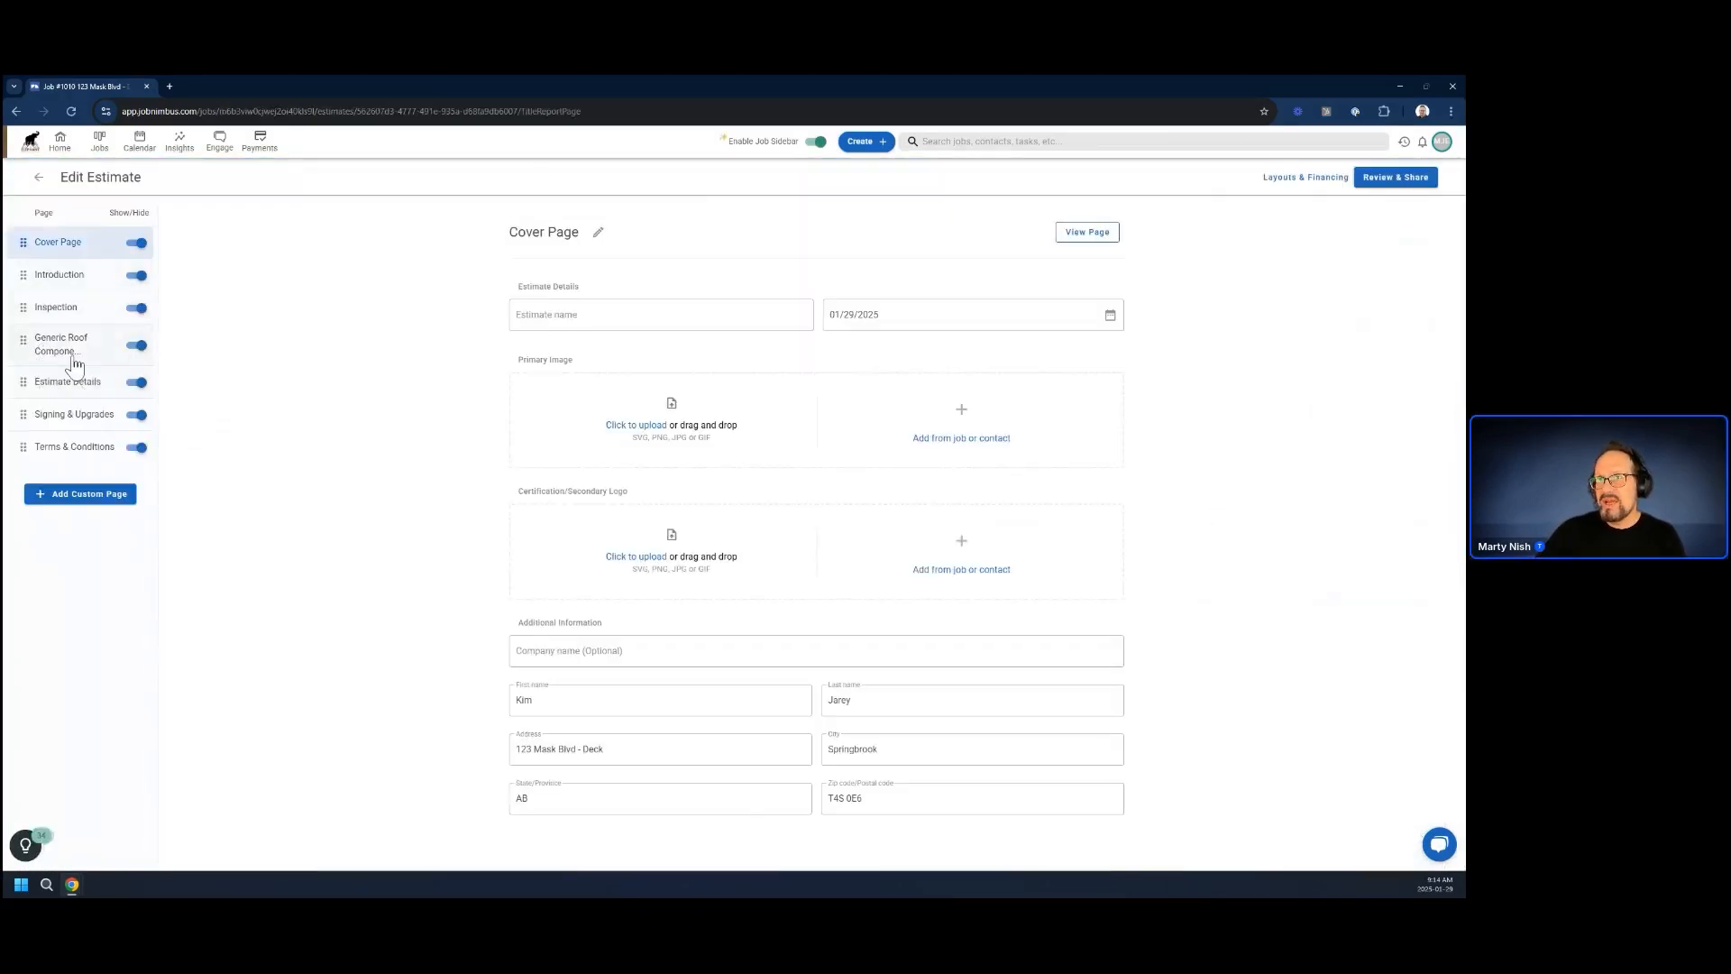
Add the line item "6' White Vinyl Privacy Fence" to the Good option of the estimate details and open the item for editing
left_click(65, 383)
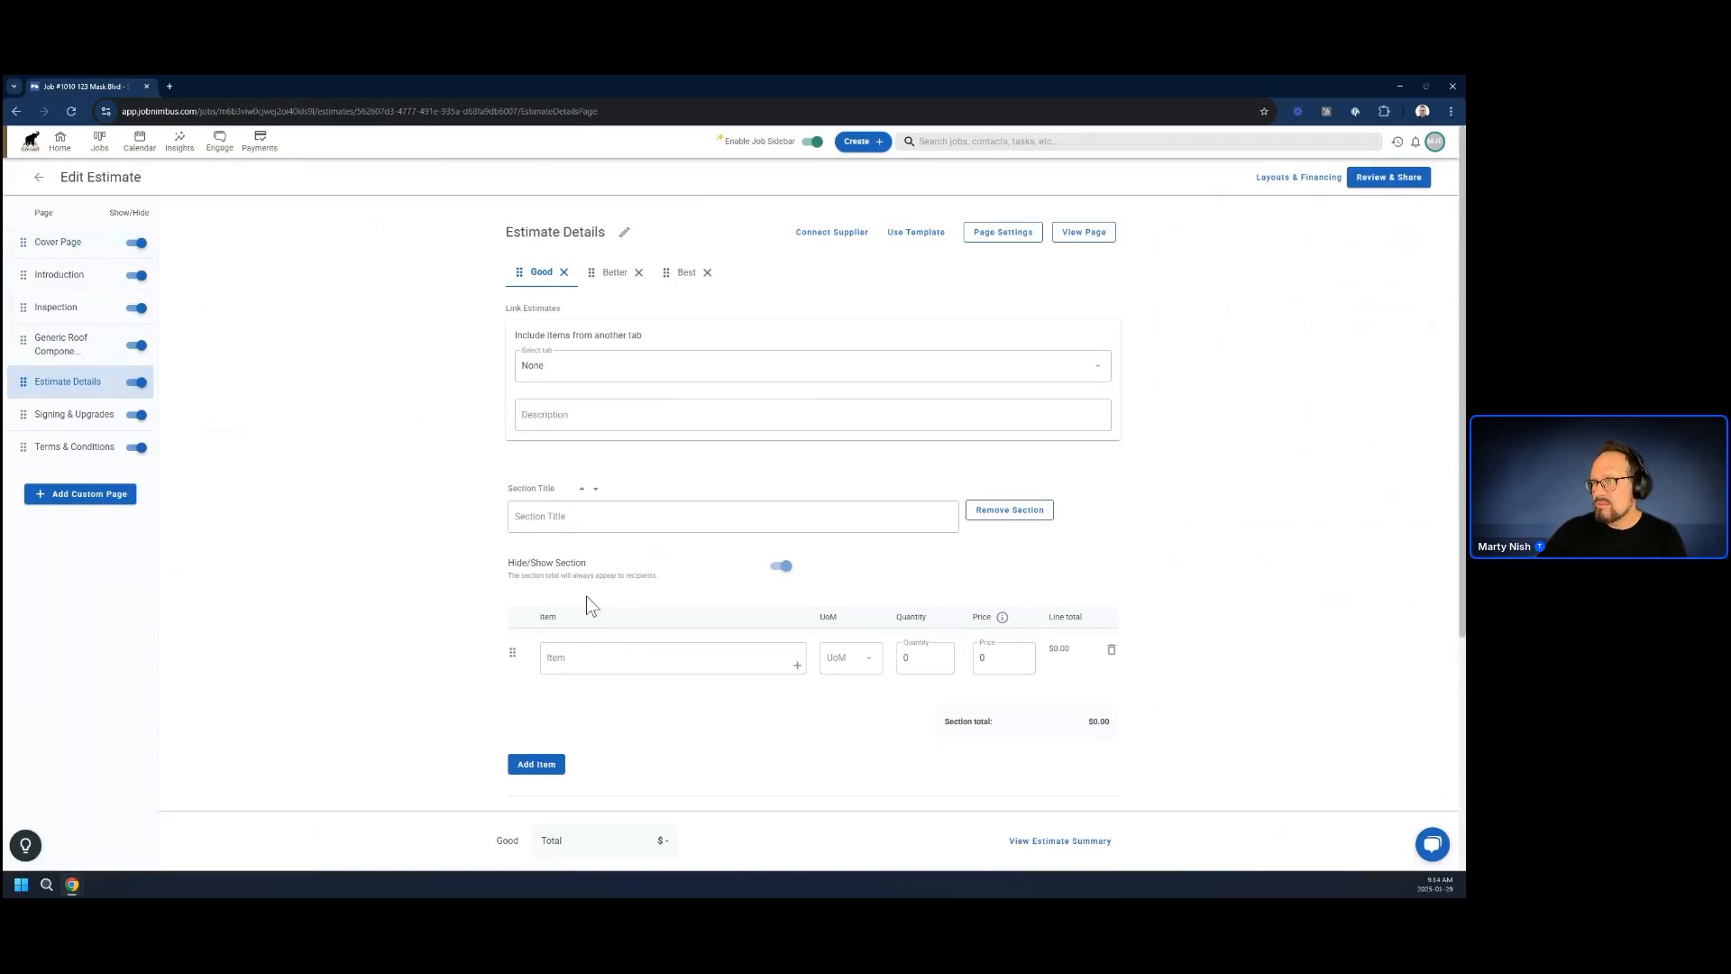
scroll(503, 630, "down", 3)
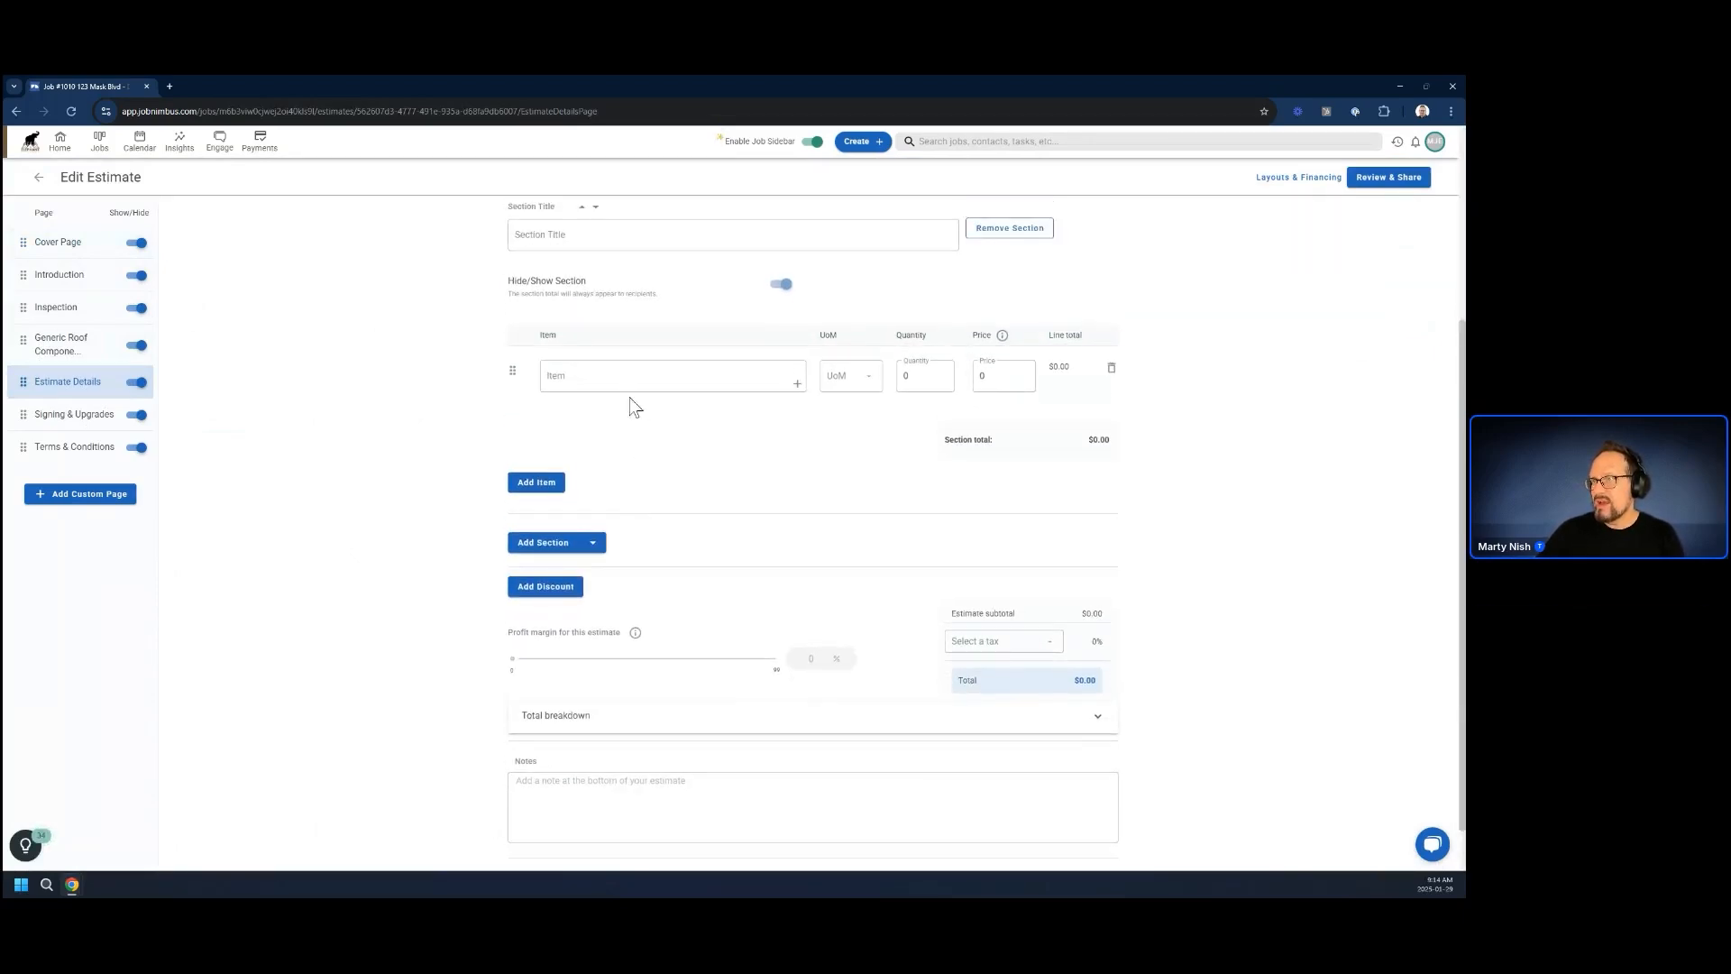
left_click(626, 377)
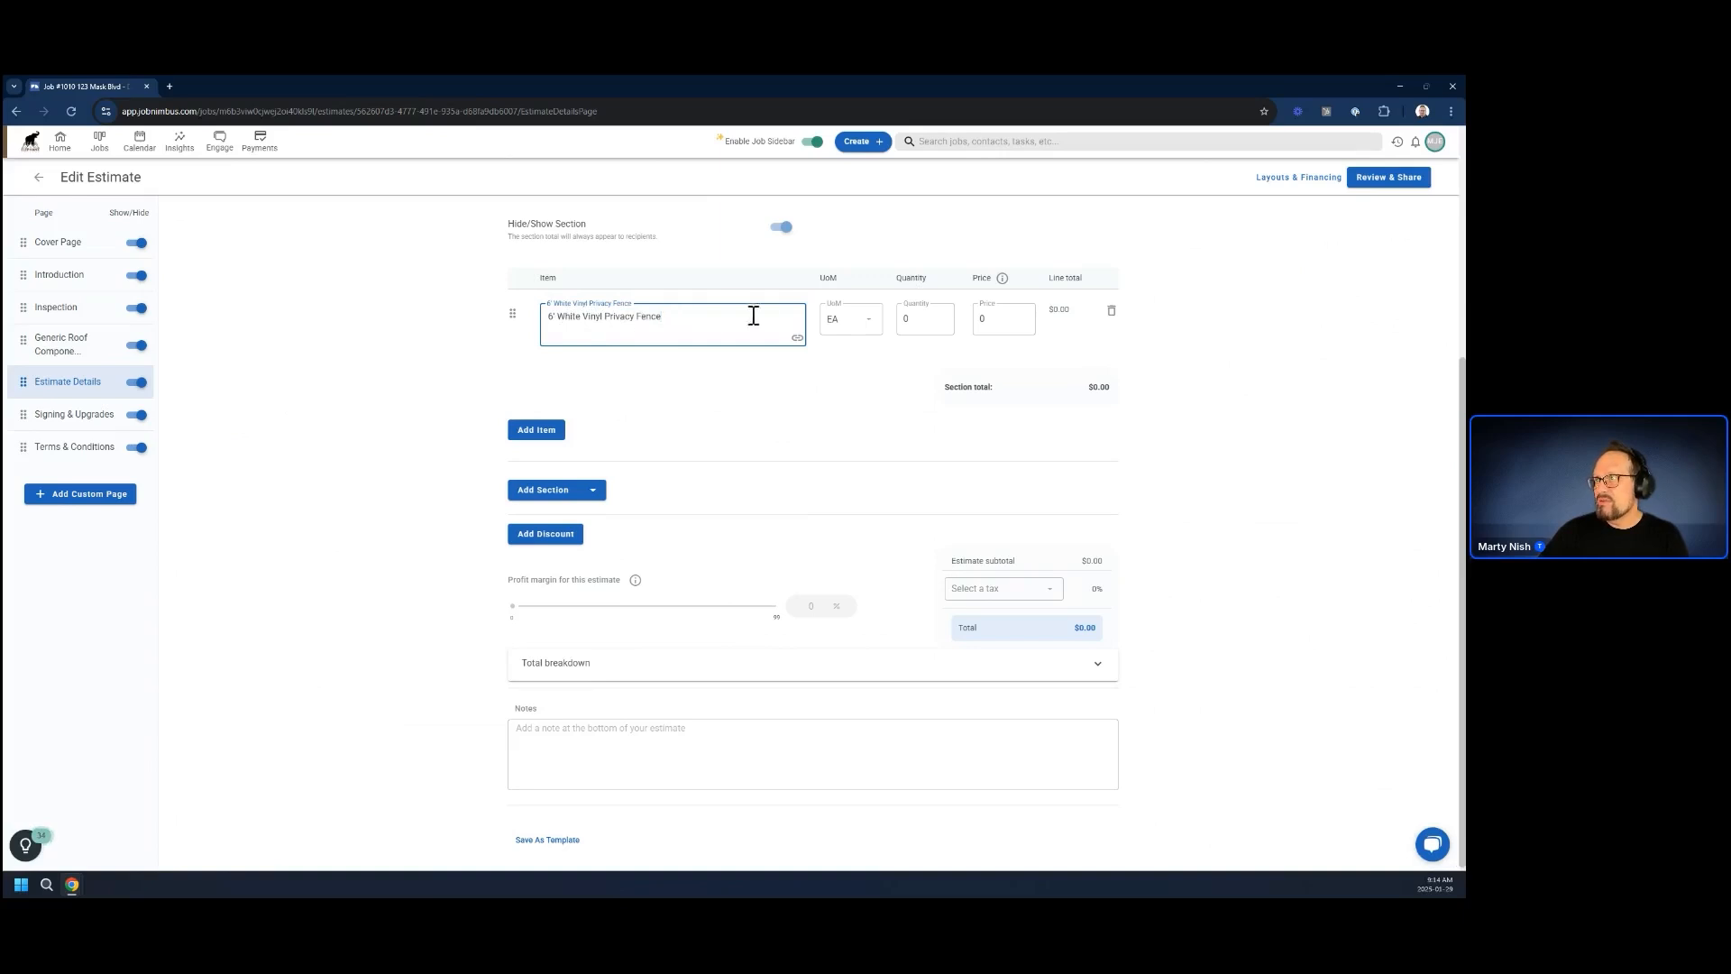
left_click(798, 340)
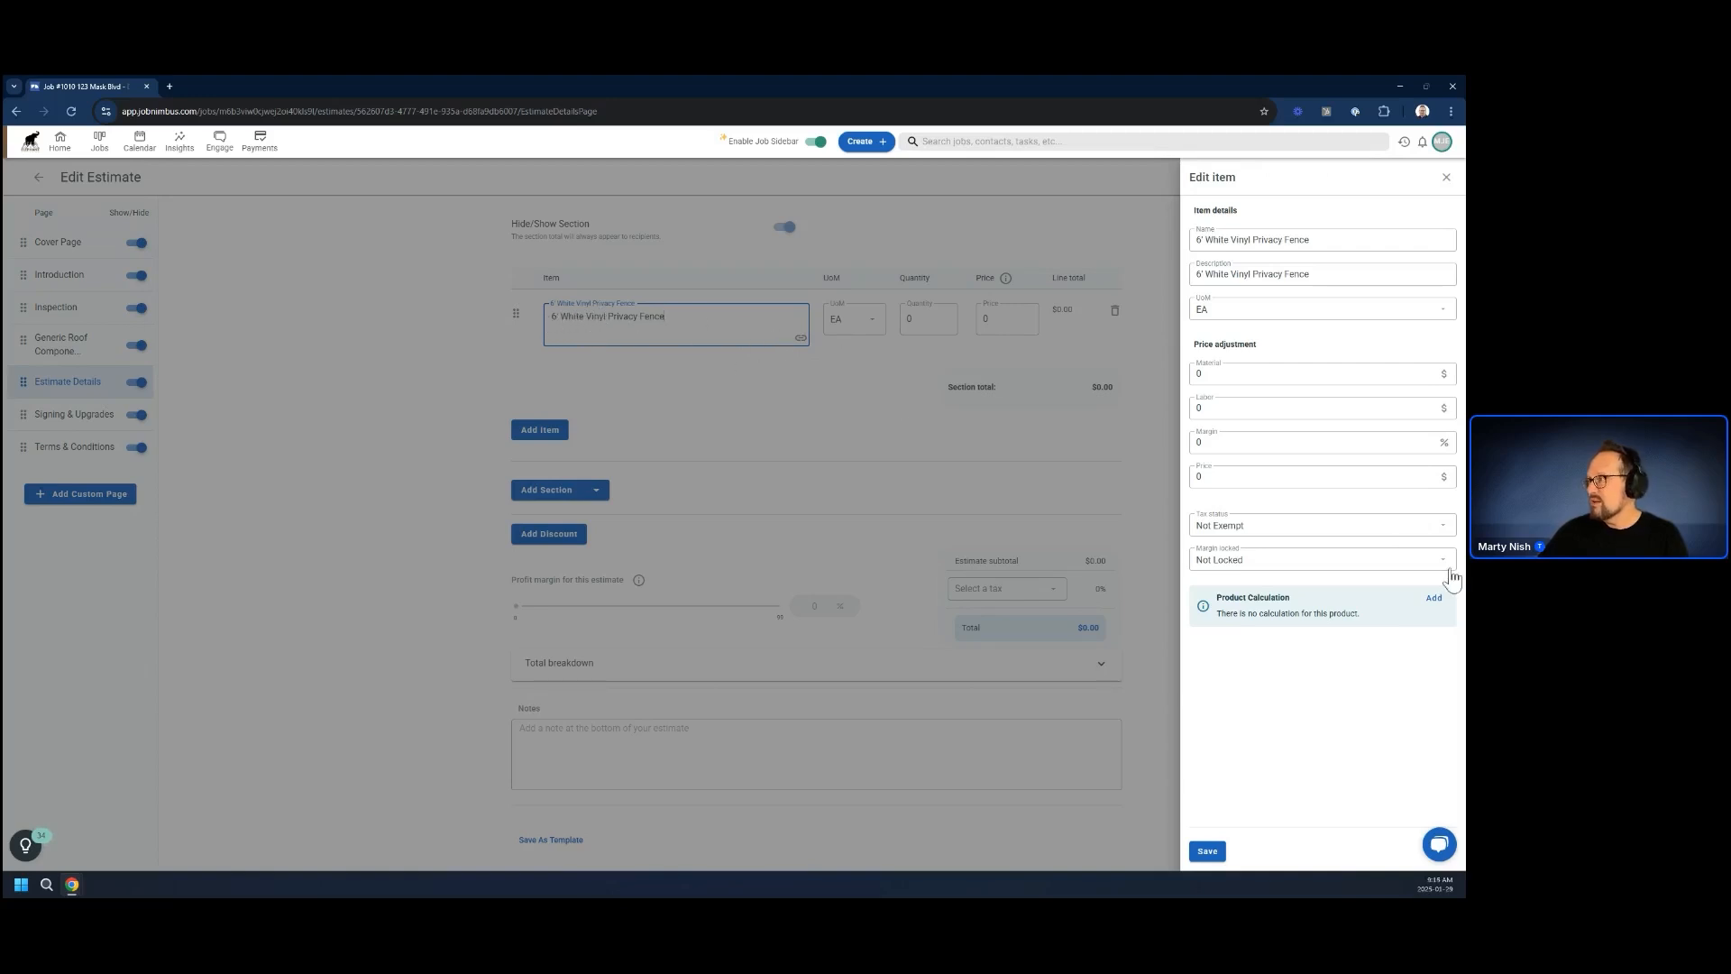
left_click(1434, 601)
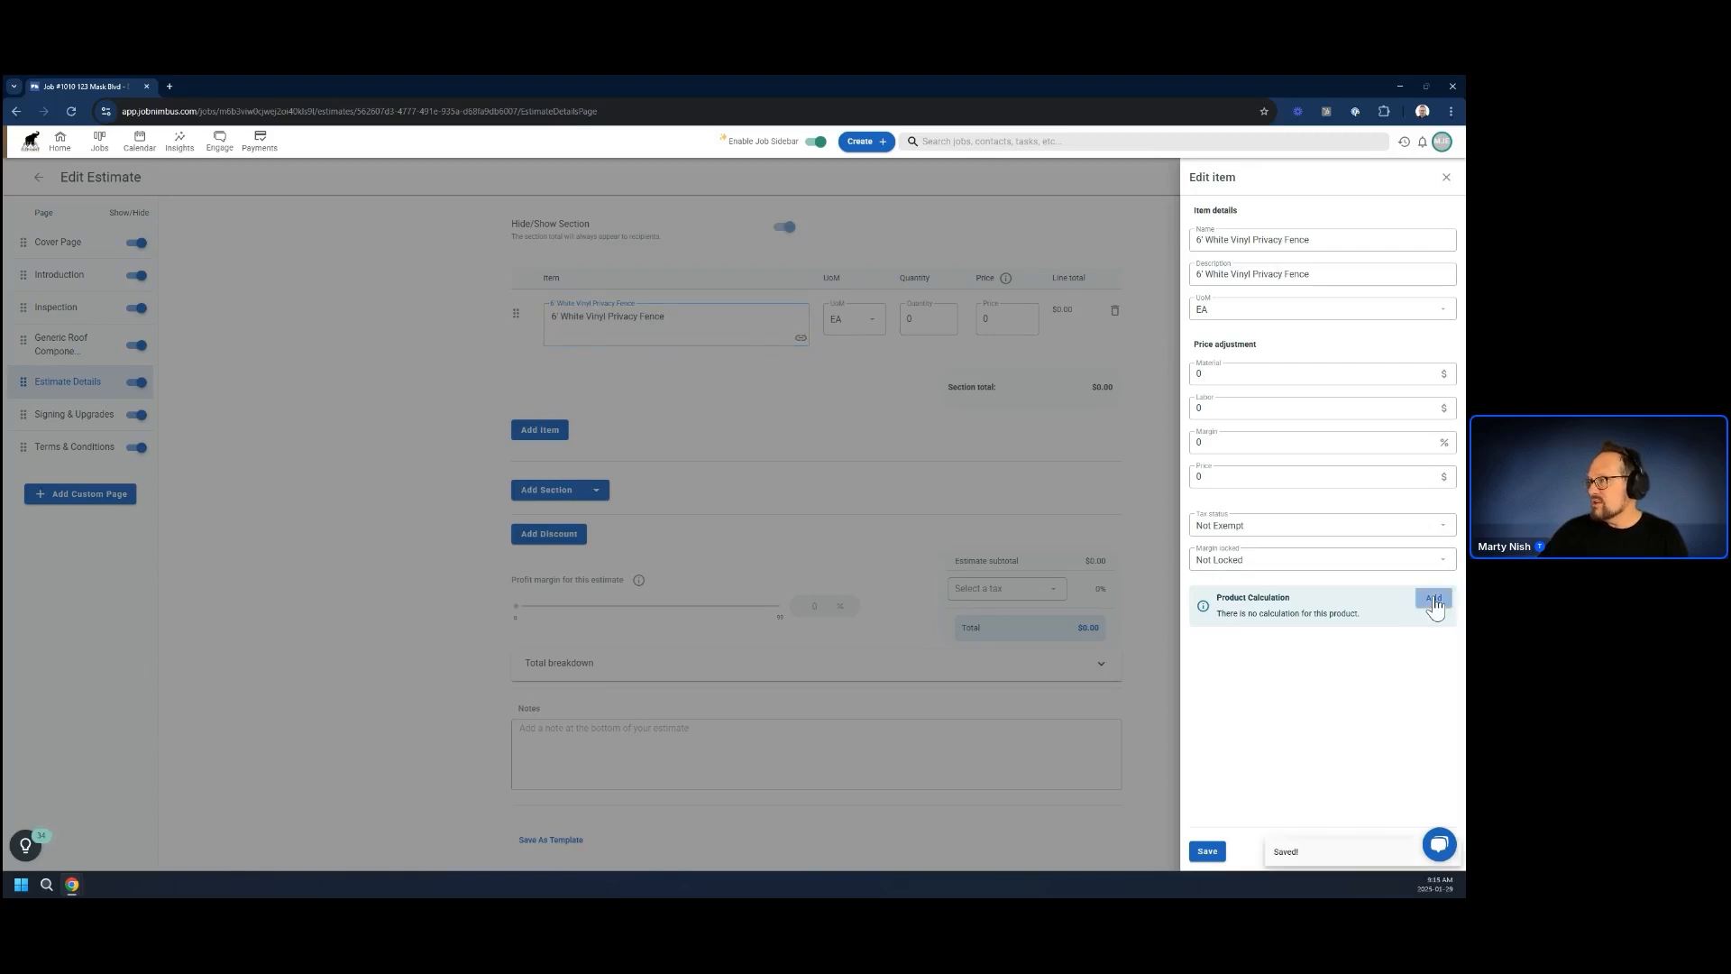
left_click(1431, 597)
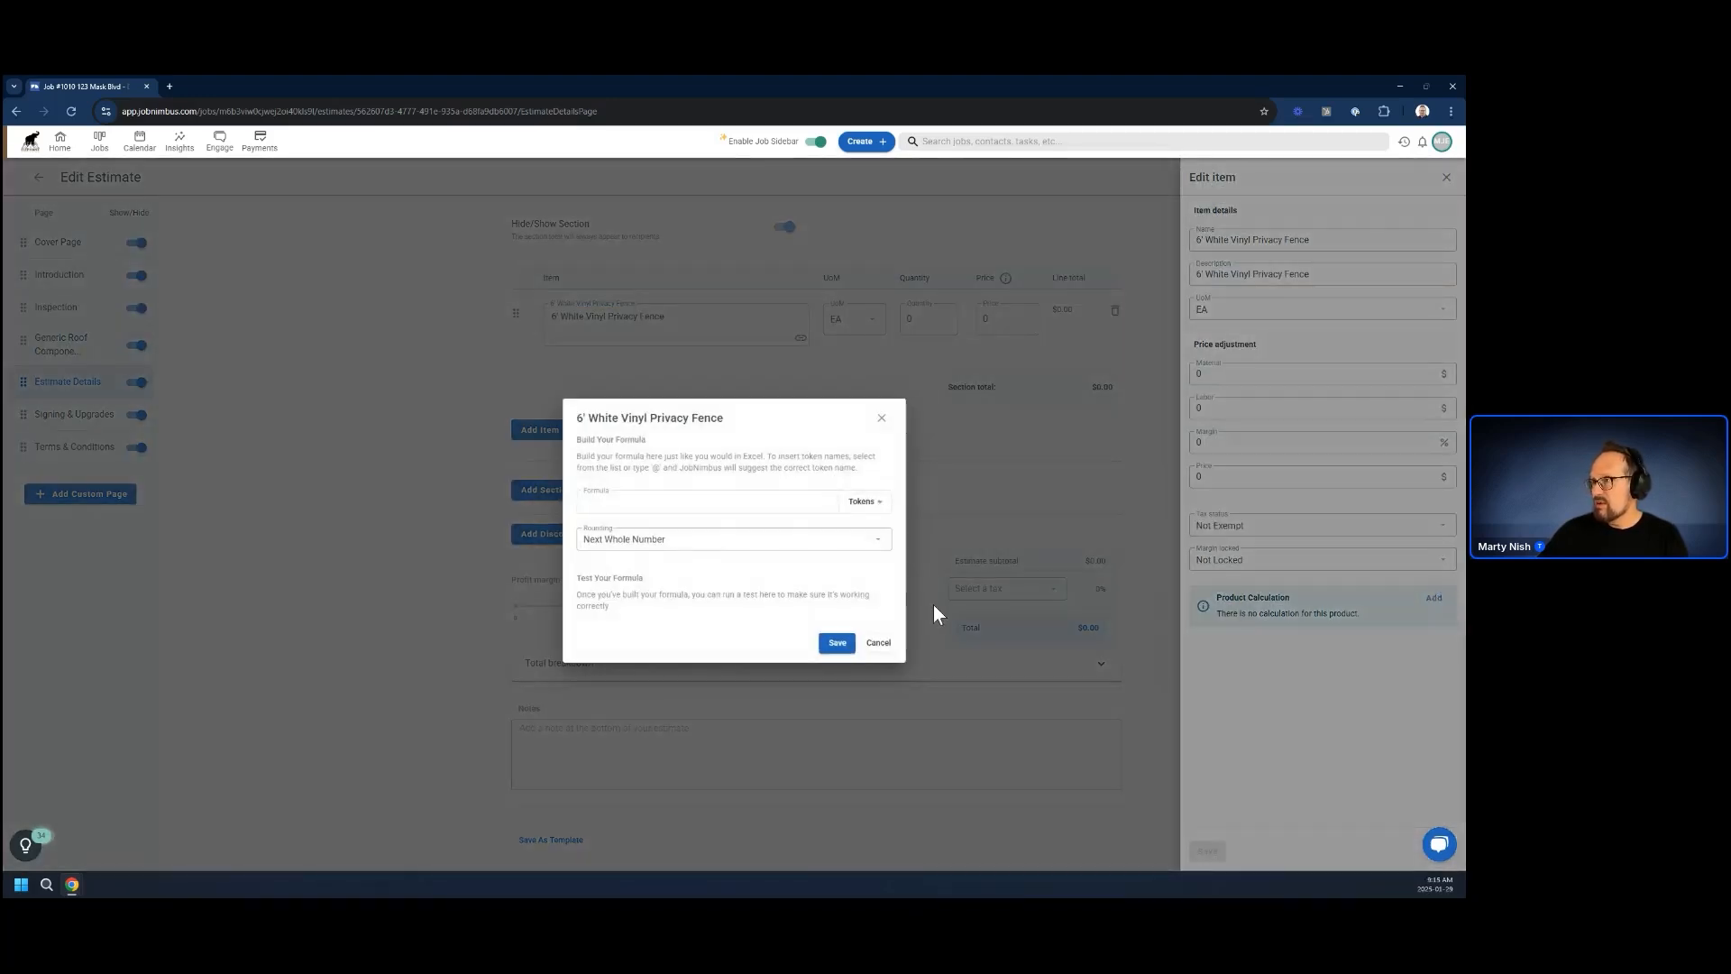
left_click(864, 512)
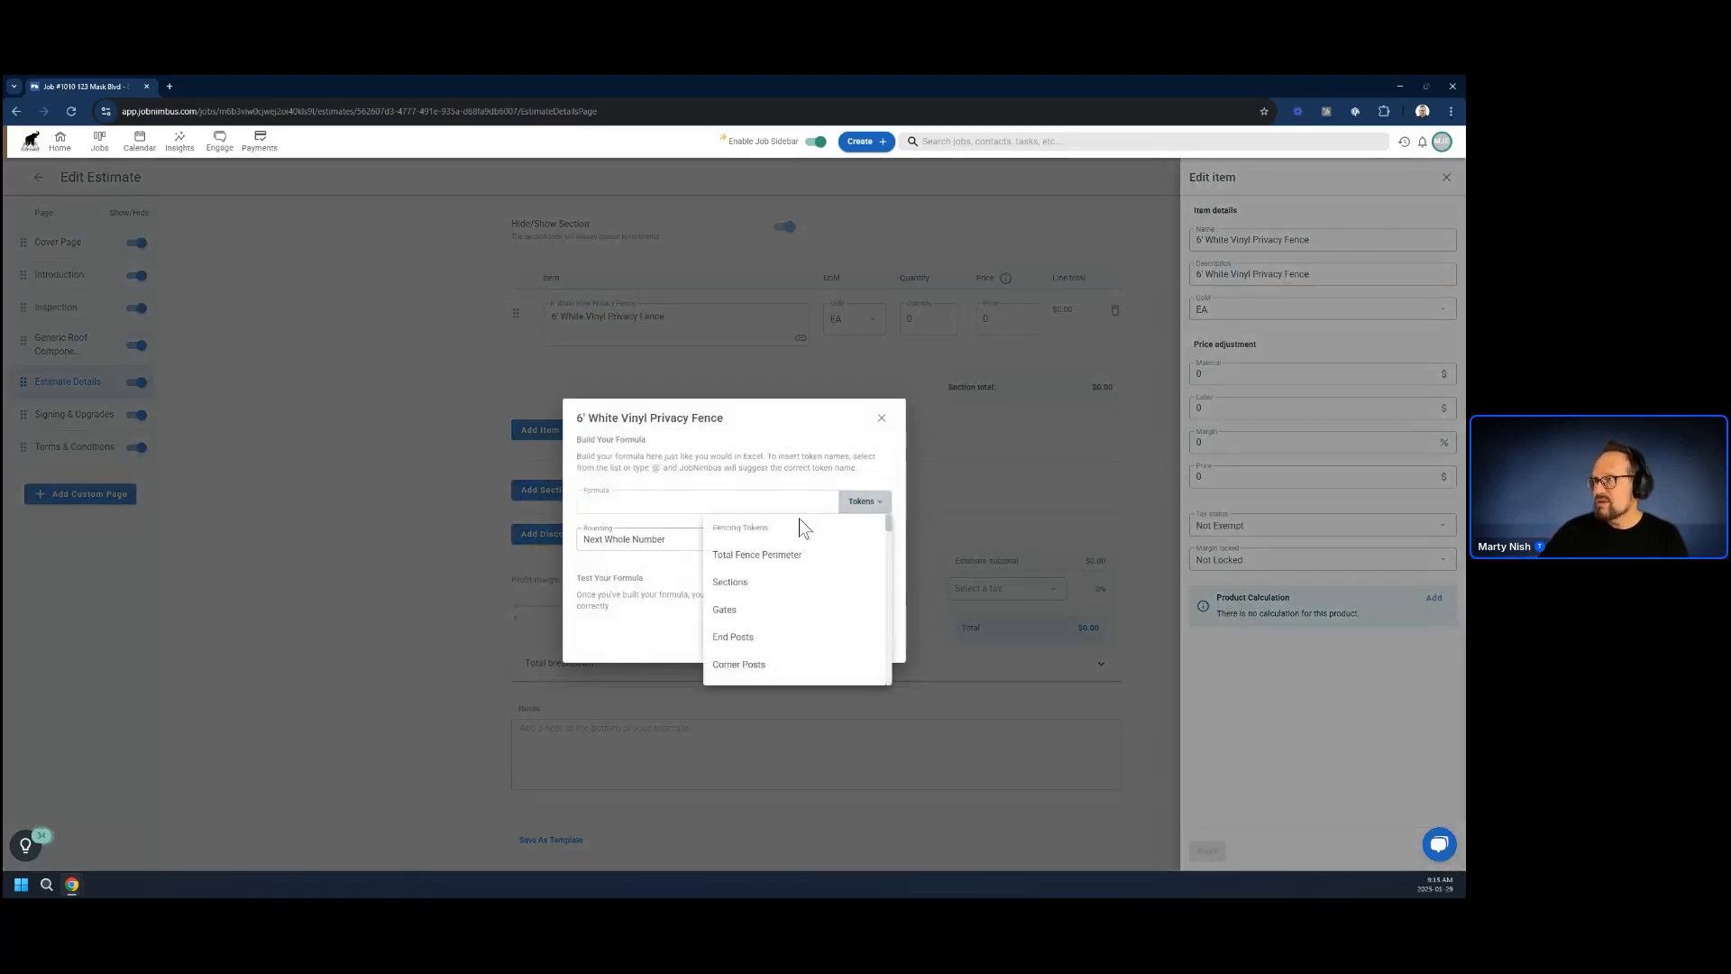
left_click(727, 584)
left_click(646, 604)
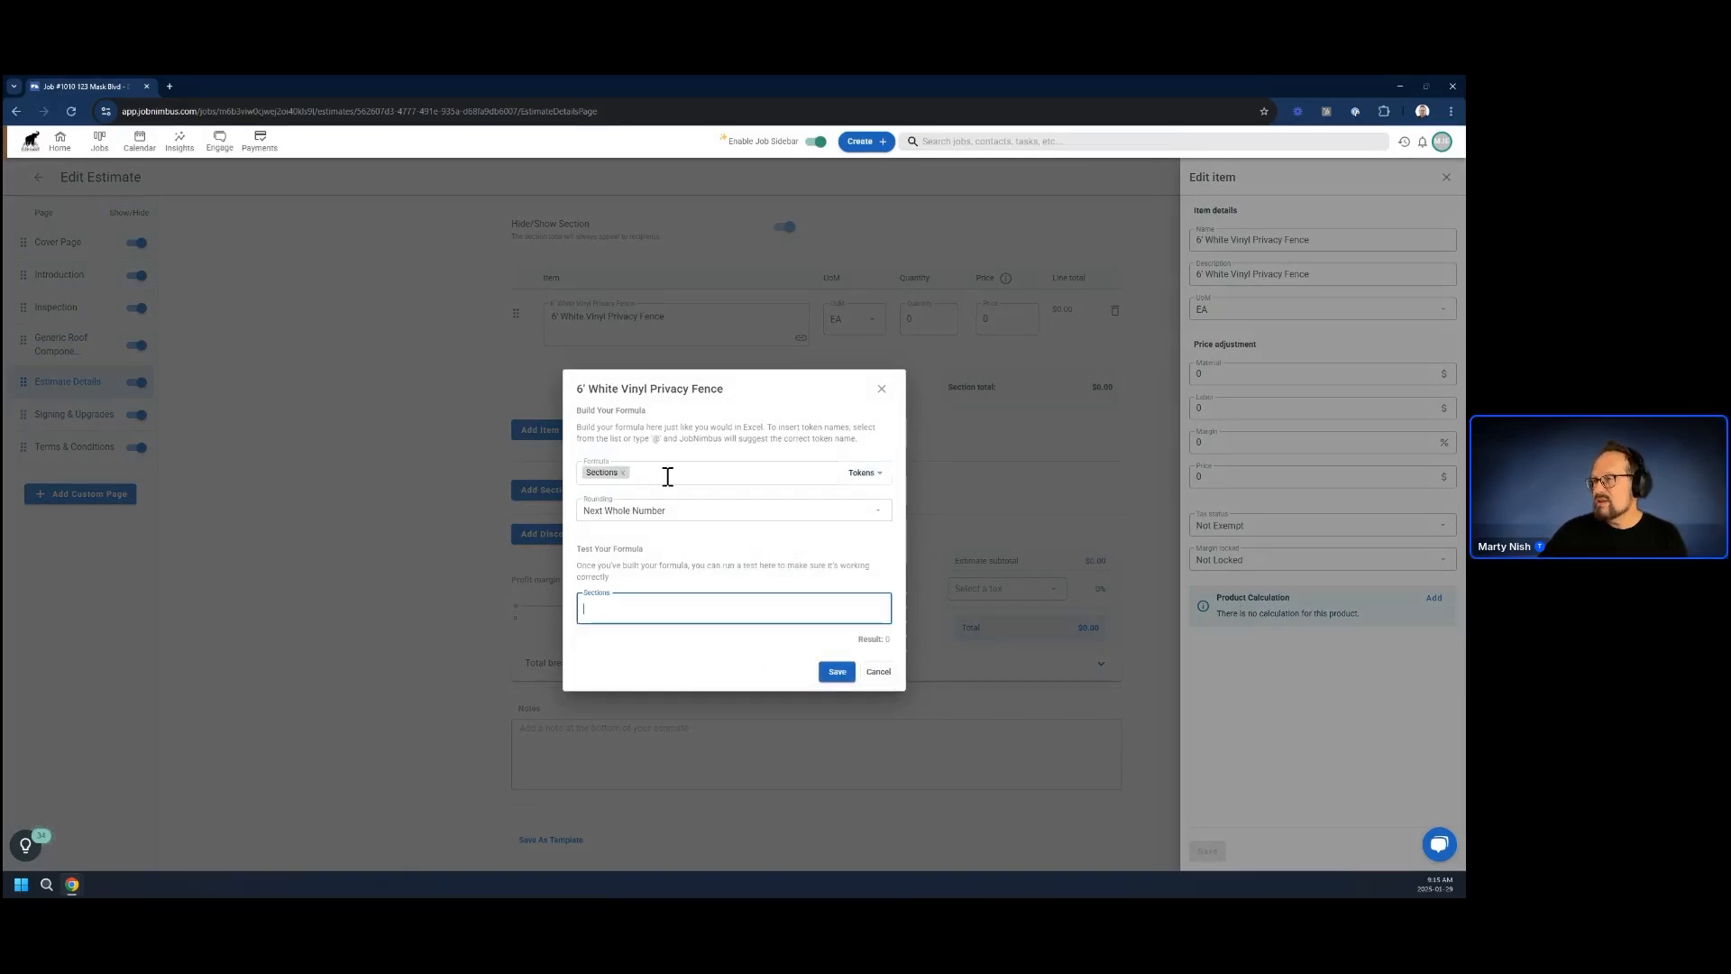
left_click(879, 673)
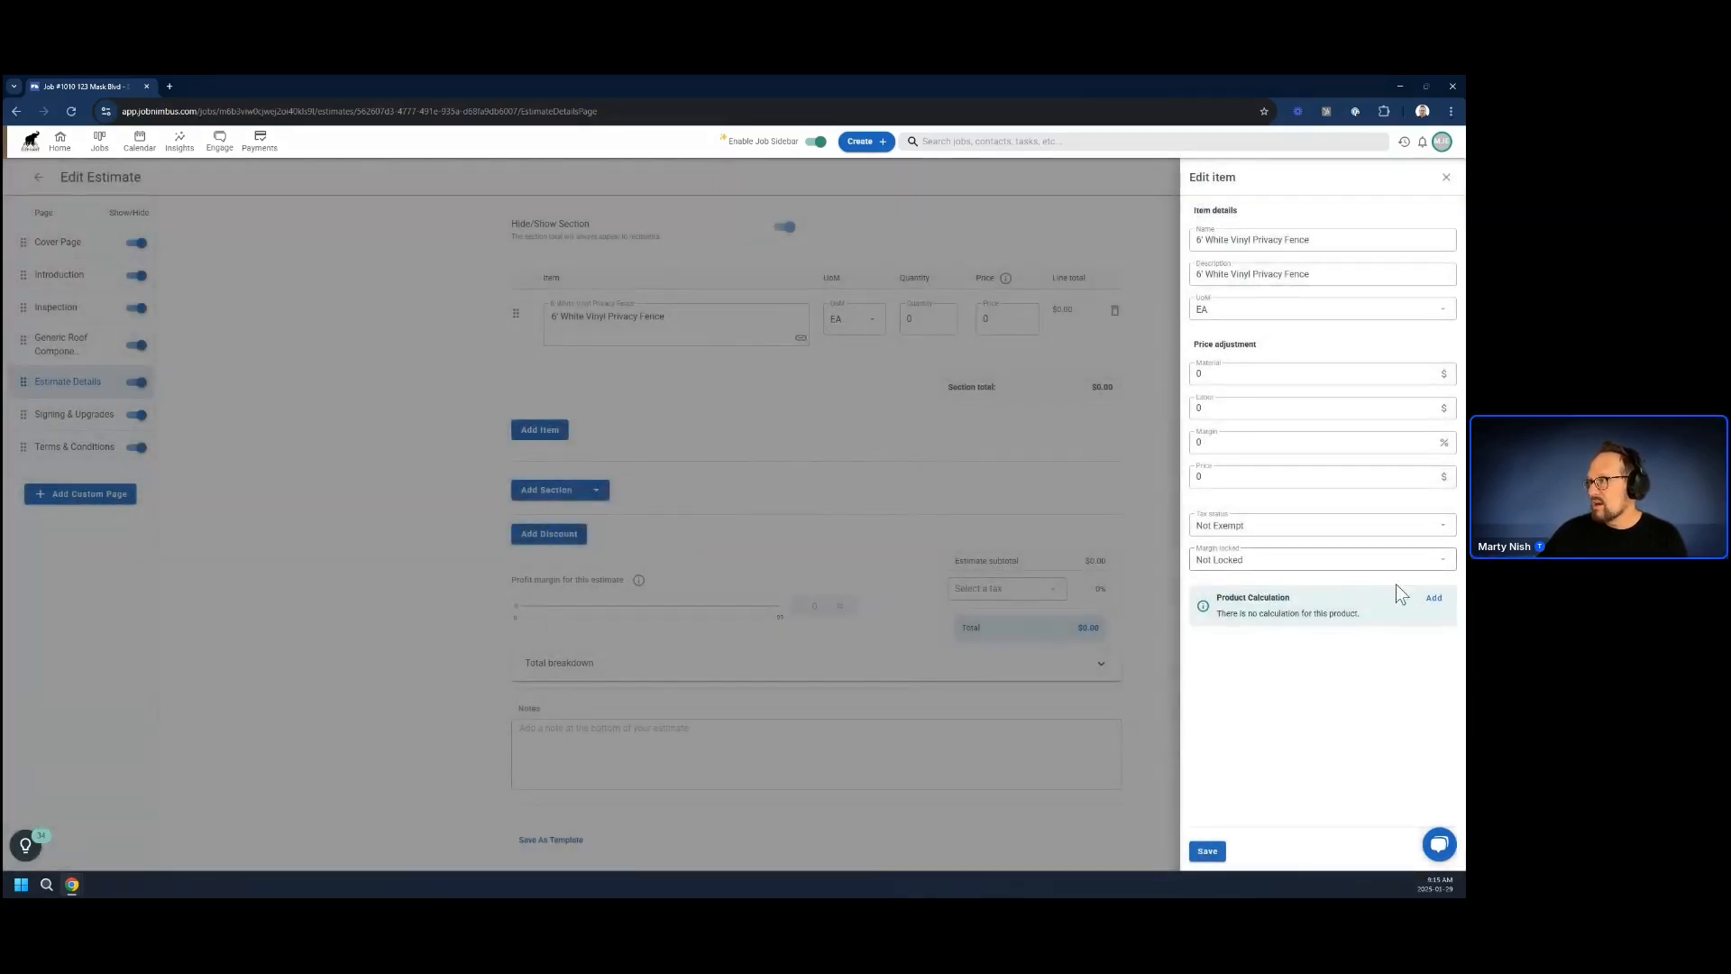
Add a product calculation using the Sections token to the 6' White Vinyl Privacy Fence item and save the item
left_click(1433, 598)
left_click(860, 501)
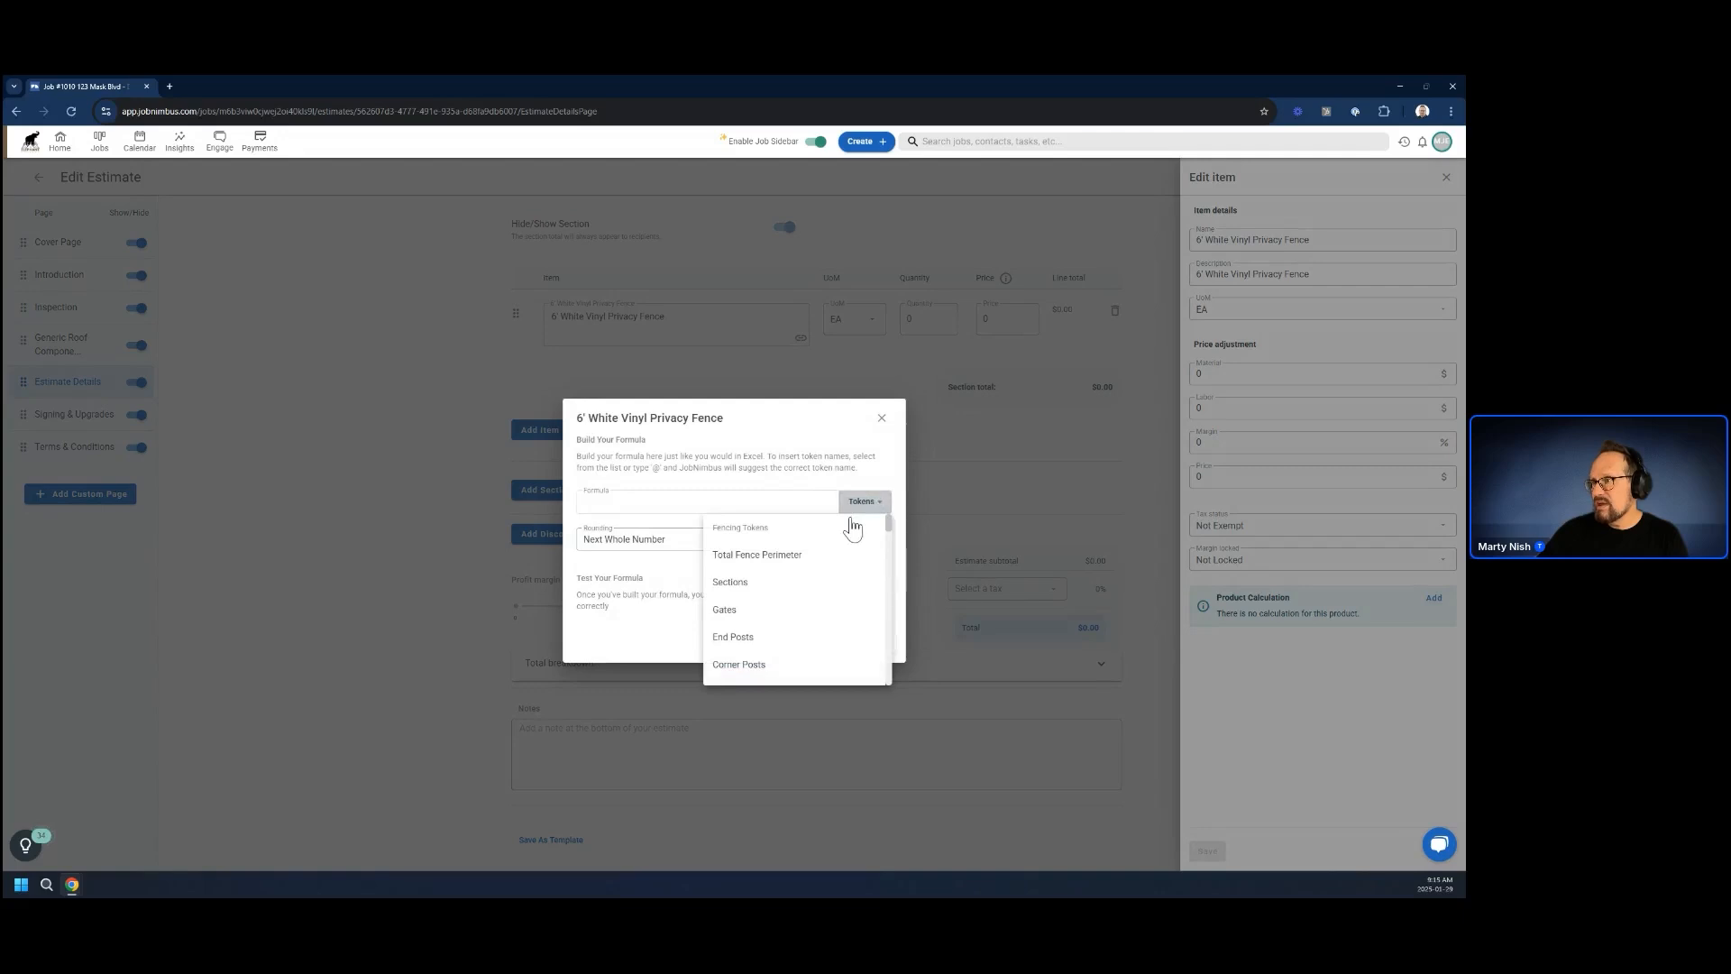
left_click(722, 583)
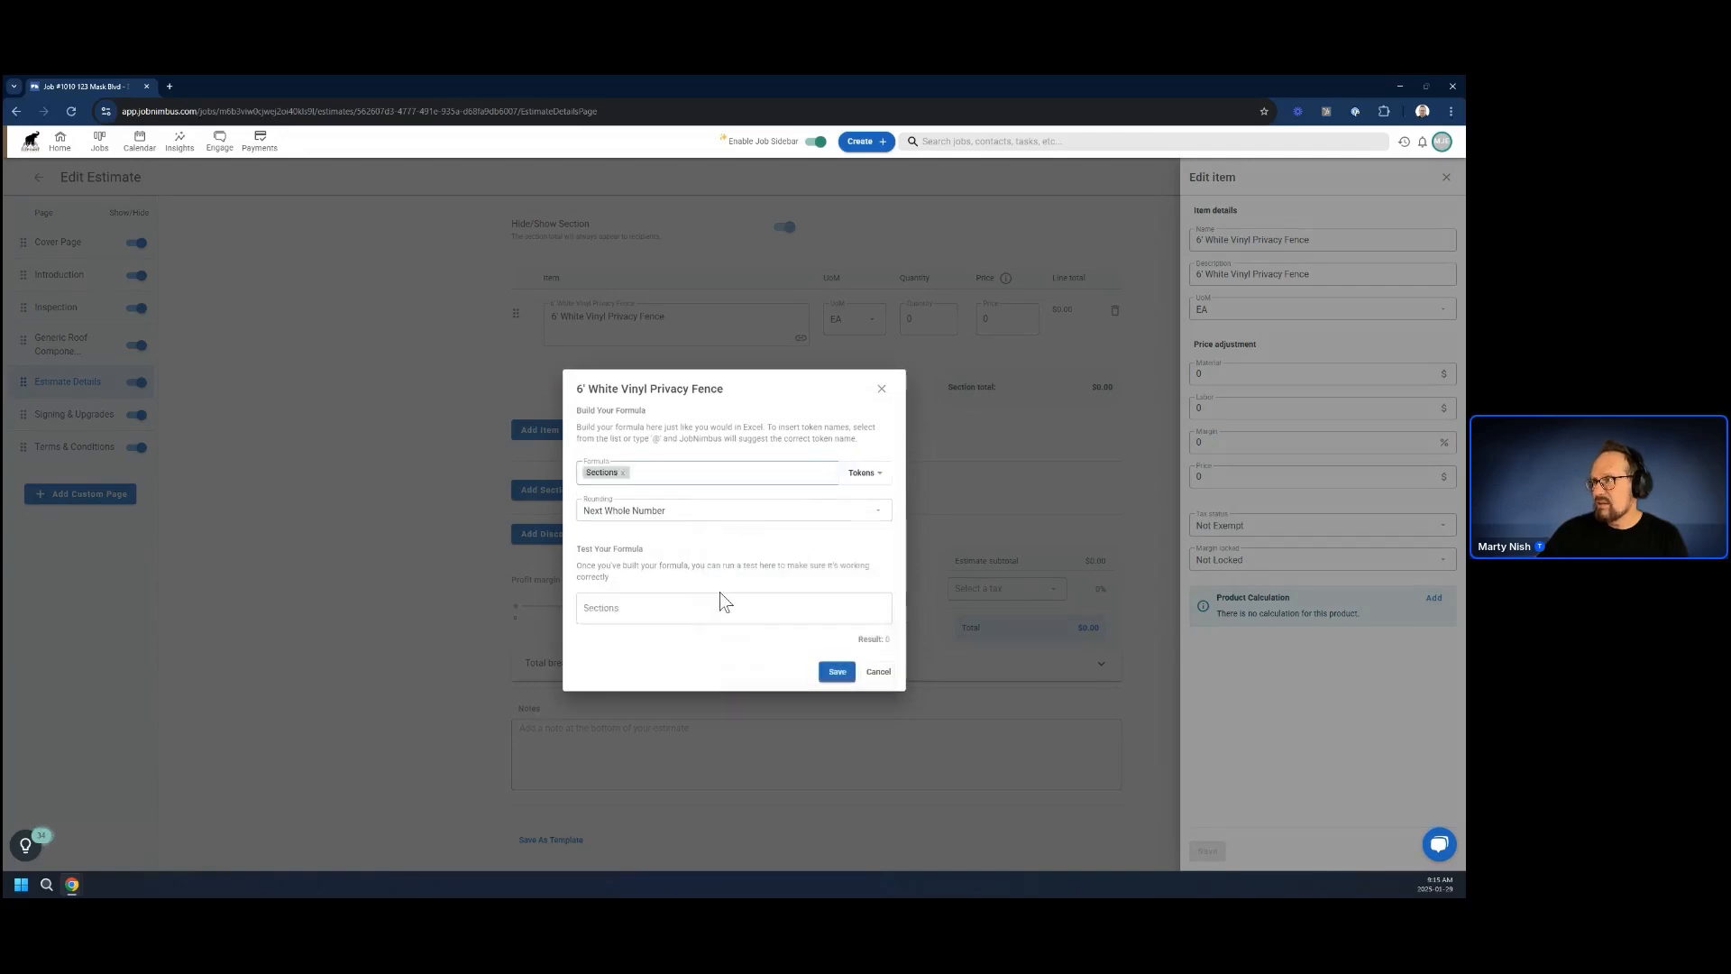
left_click(833, 674)
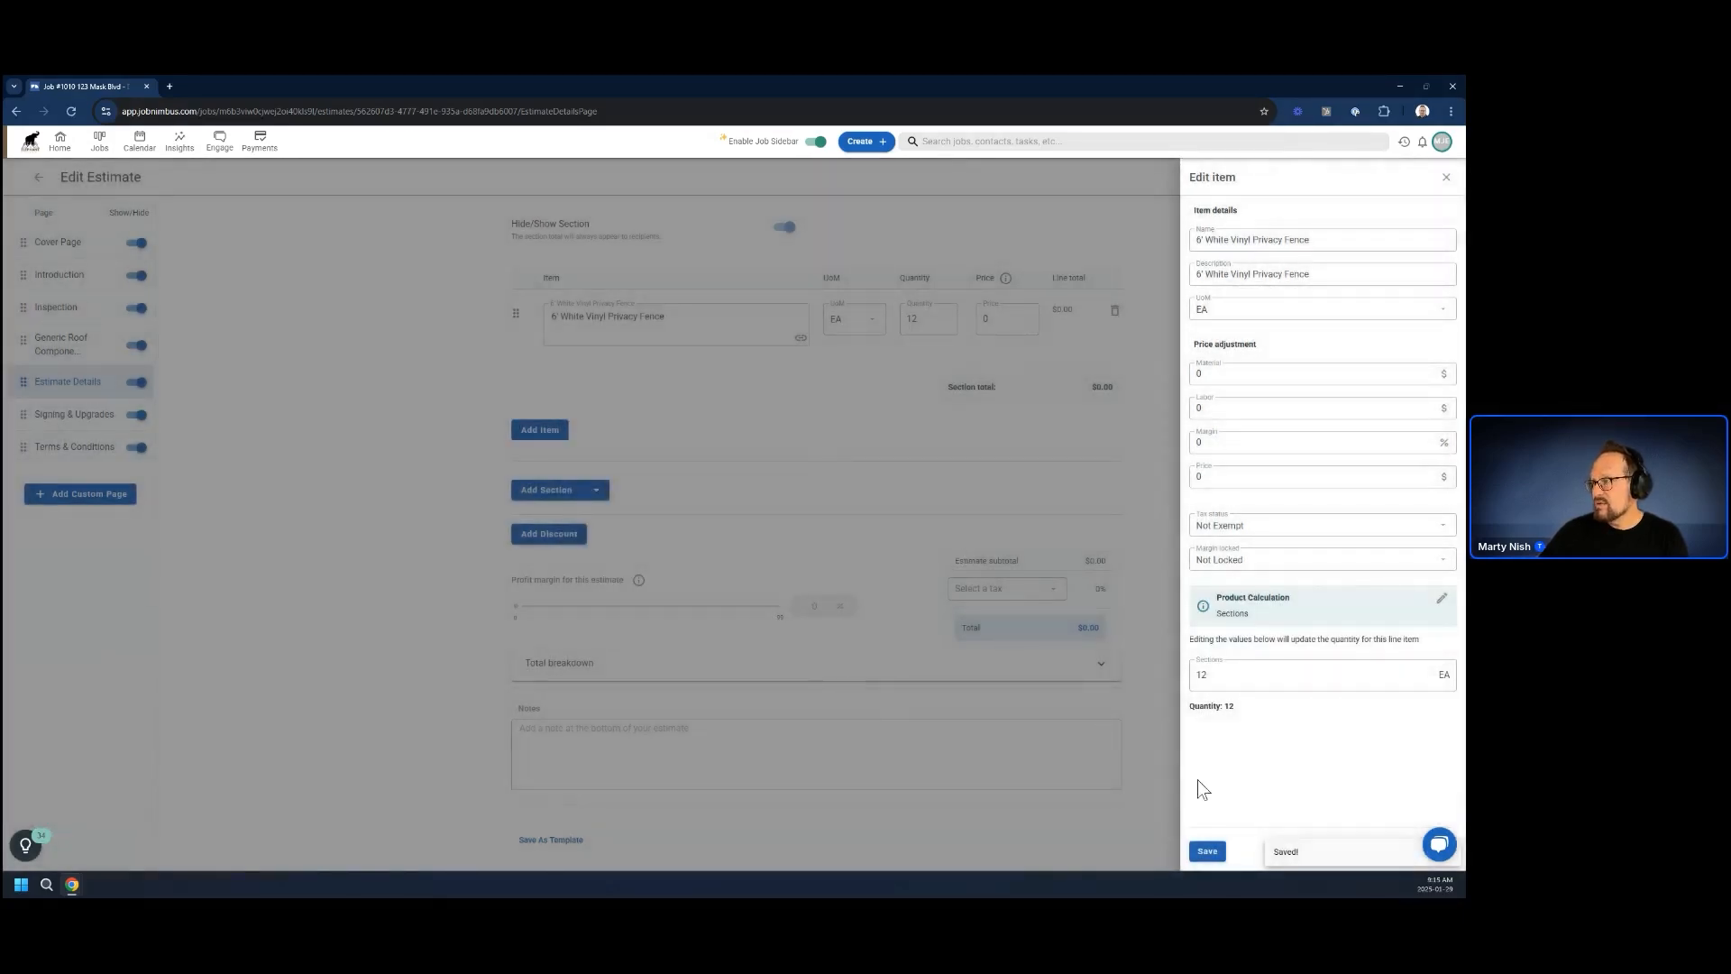
left_click(1206, 850)
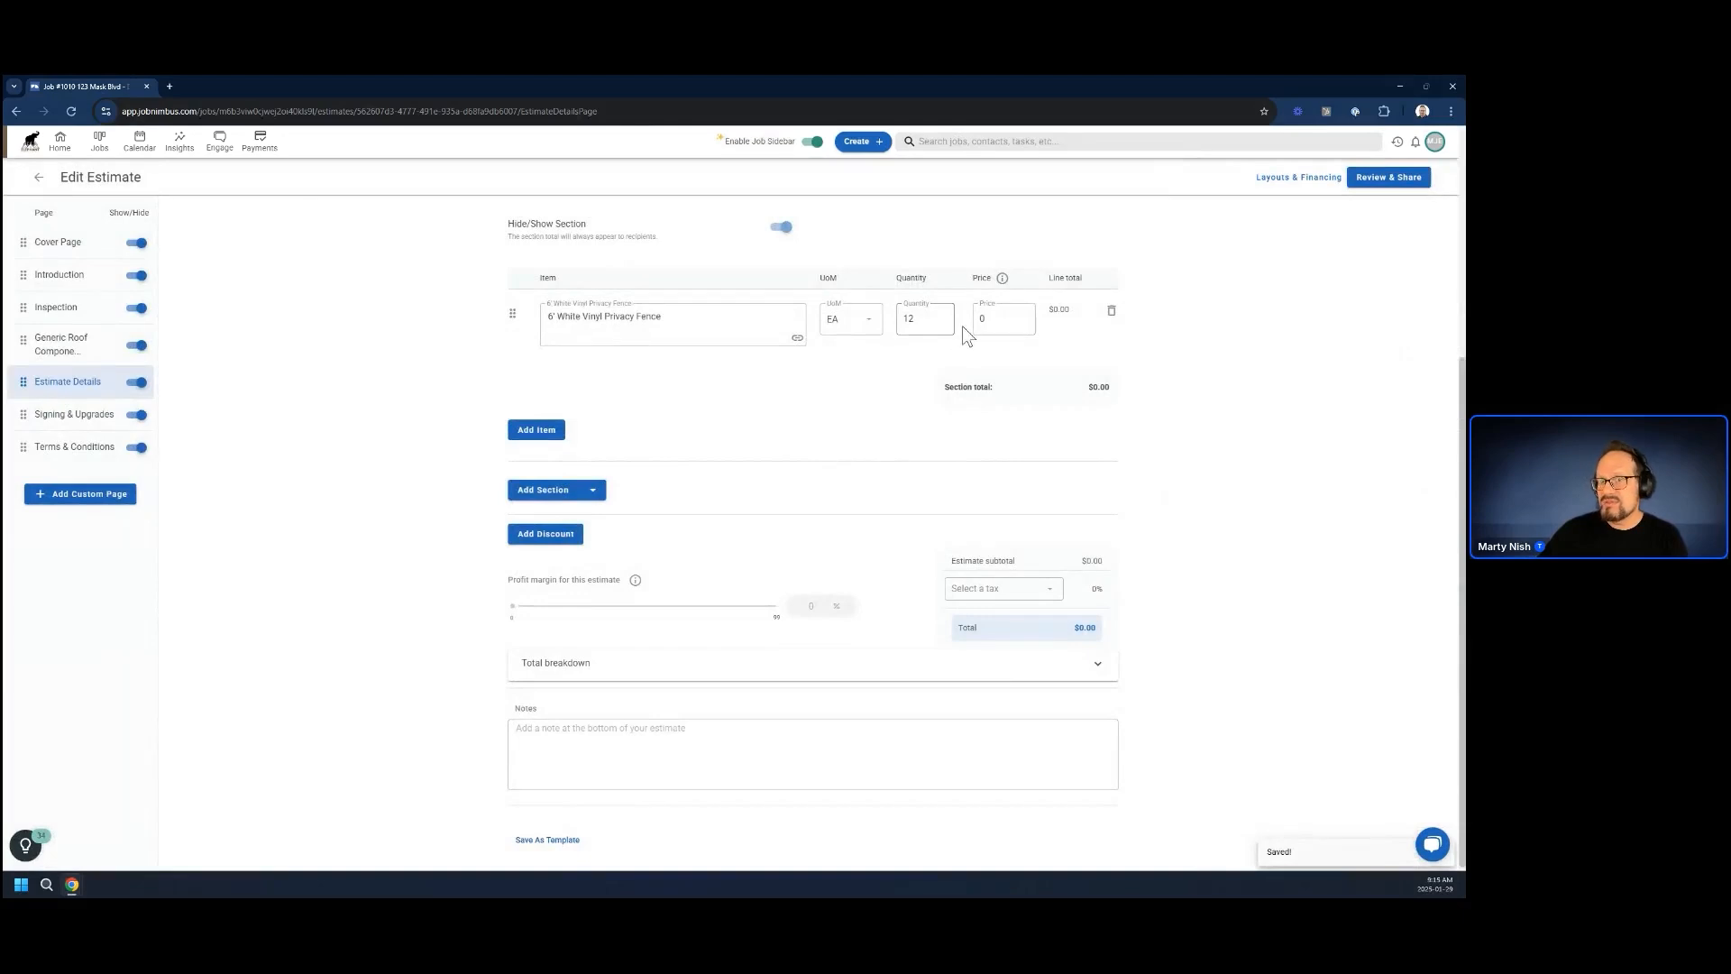
Set the price of the 6' White Vinyl Privacy Fence line item to 100
left_click(1011, 321)
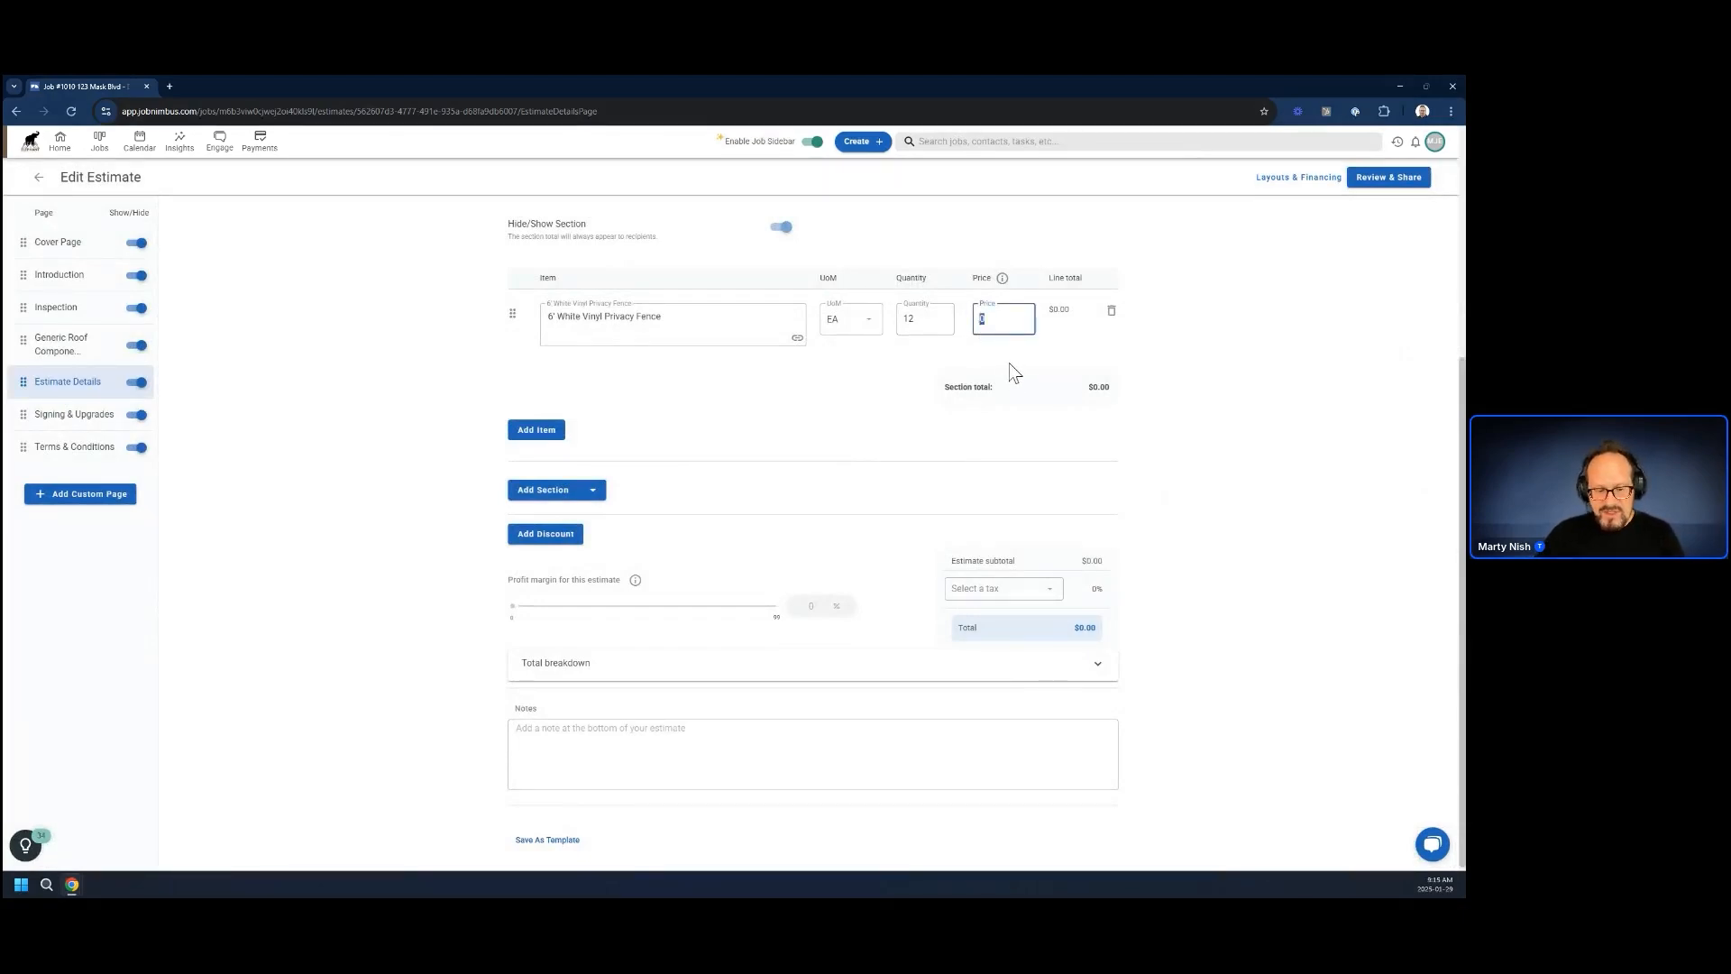
type("100")
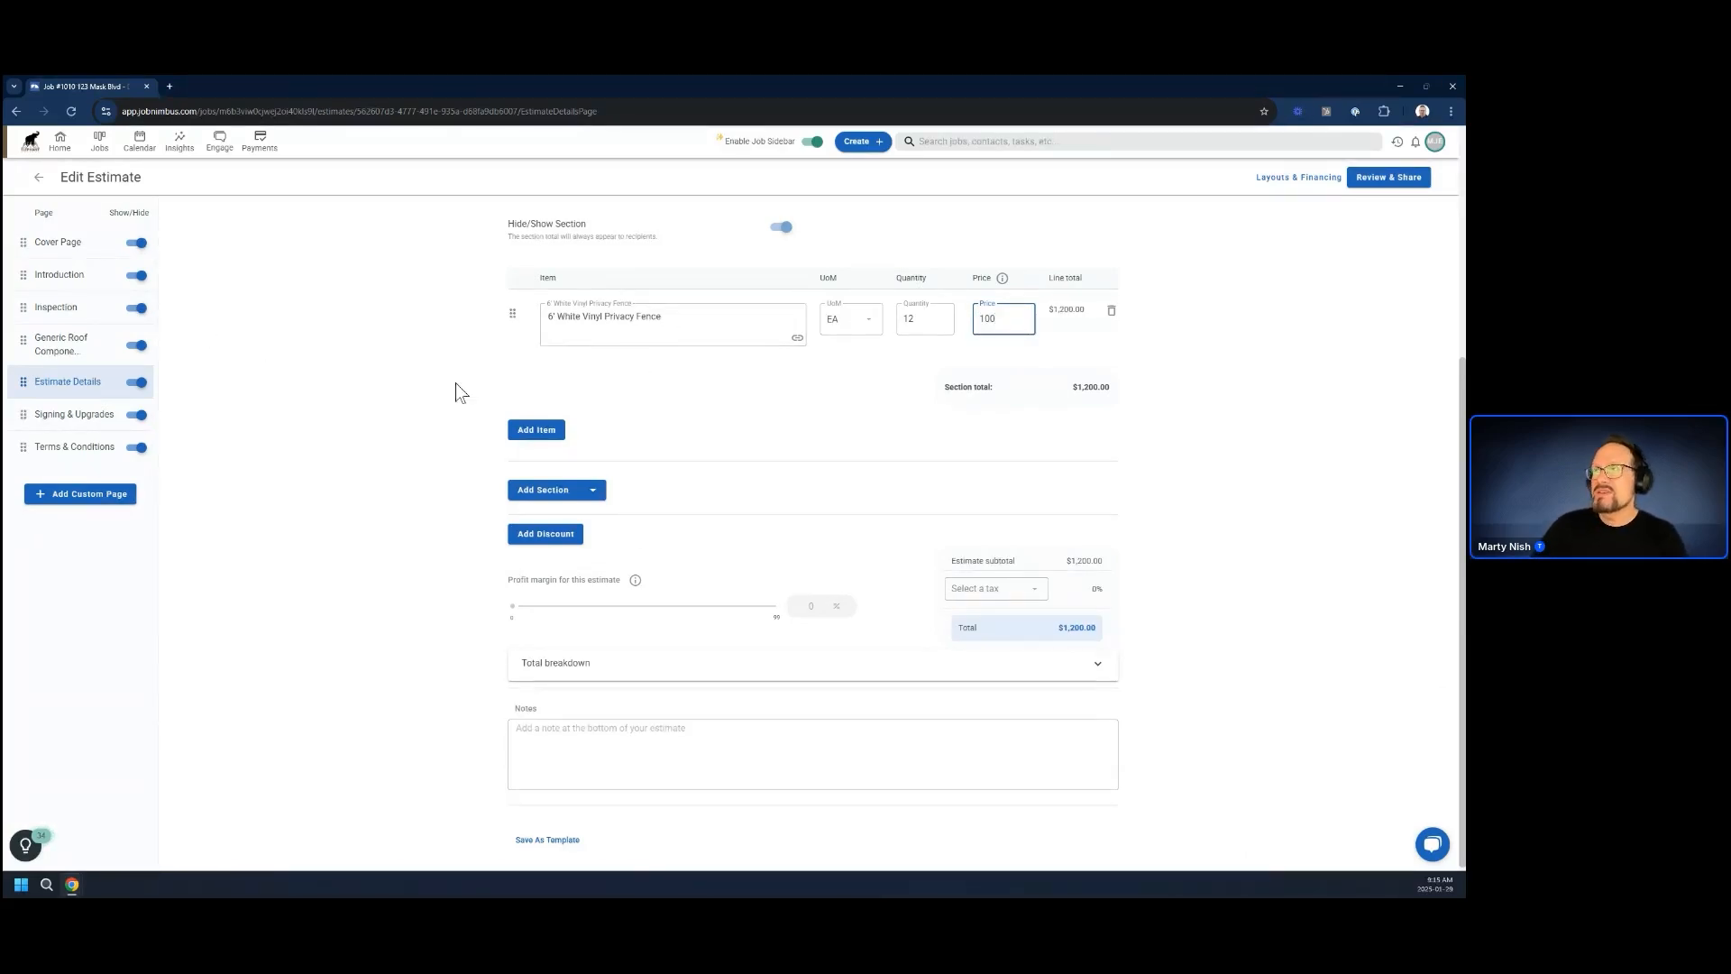
scroll(392, 456, "up", 4)
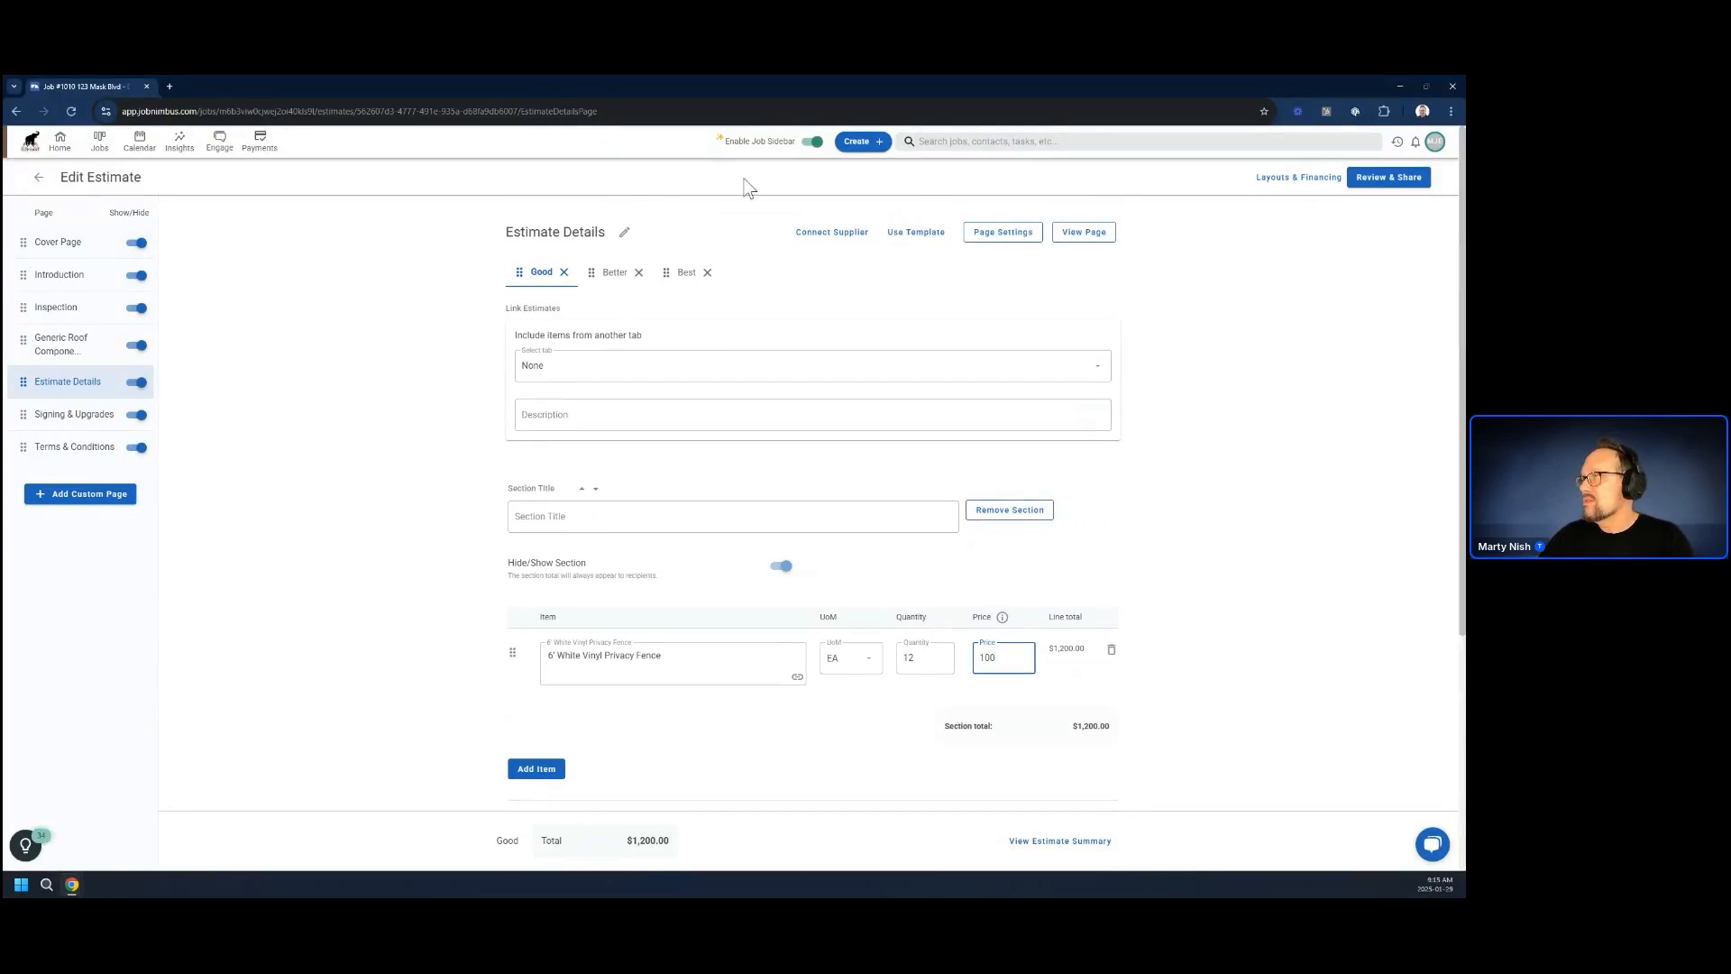
Leave the estimate for the company settings, enlarge the page display, and open the Estimate Settings
left_click(1435, 142)
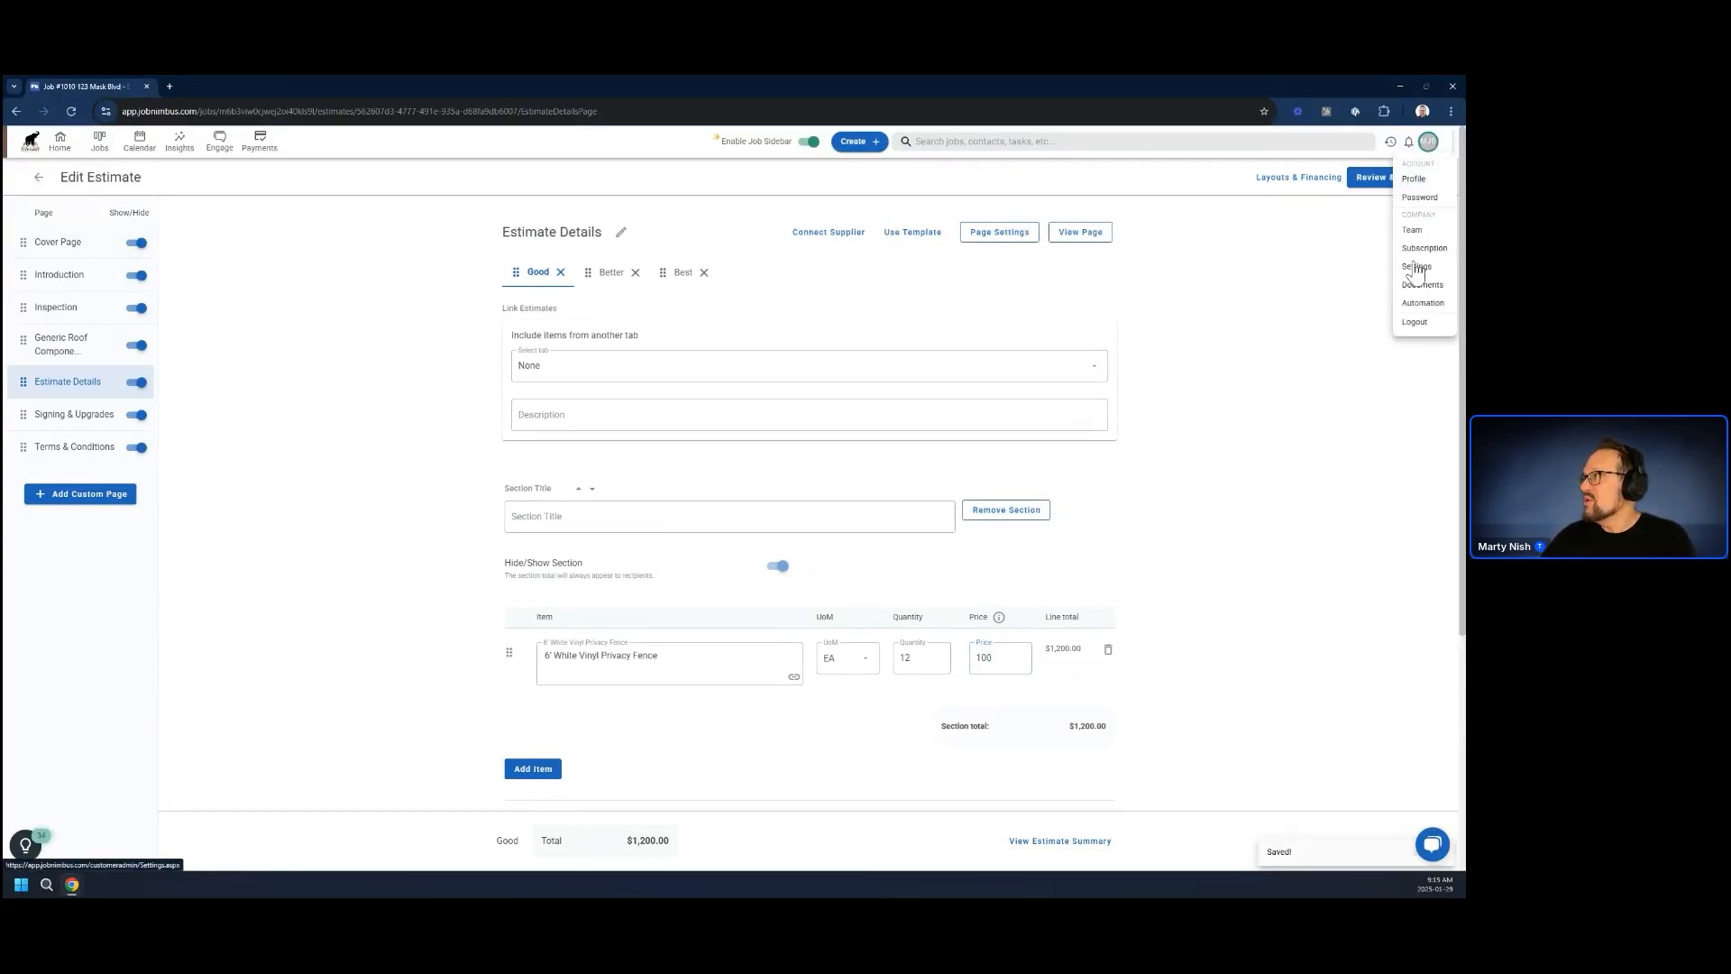
left_click(1415, 267)
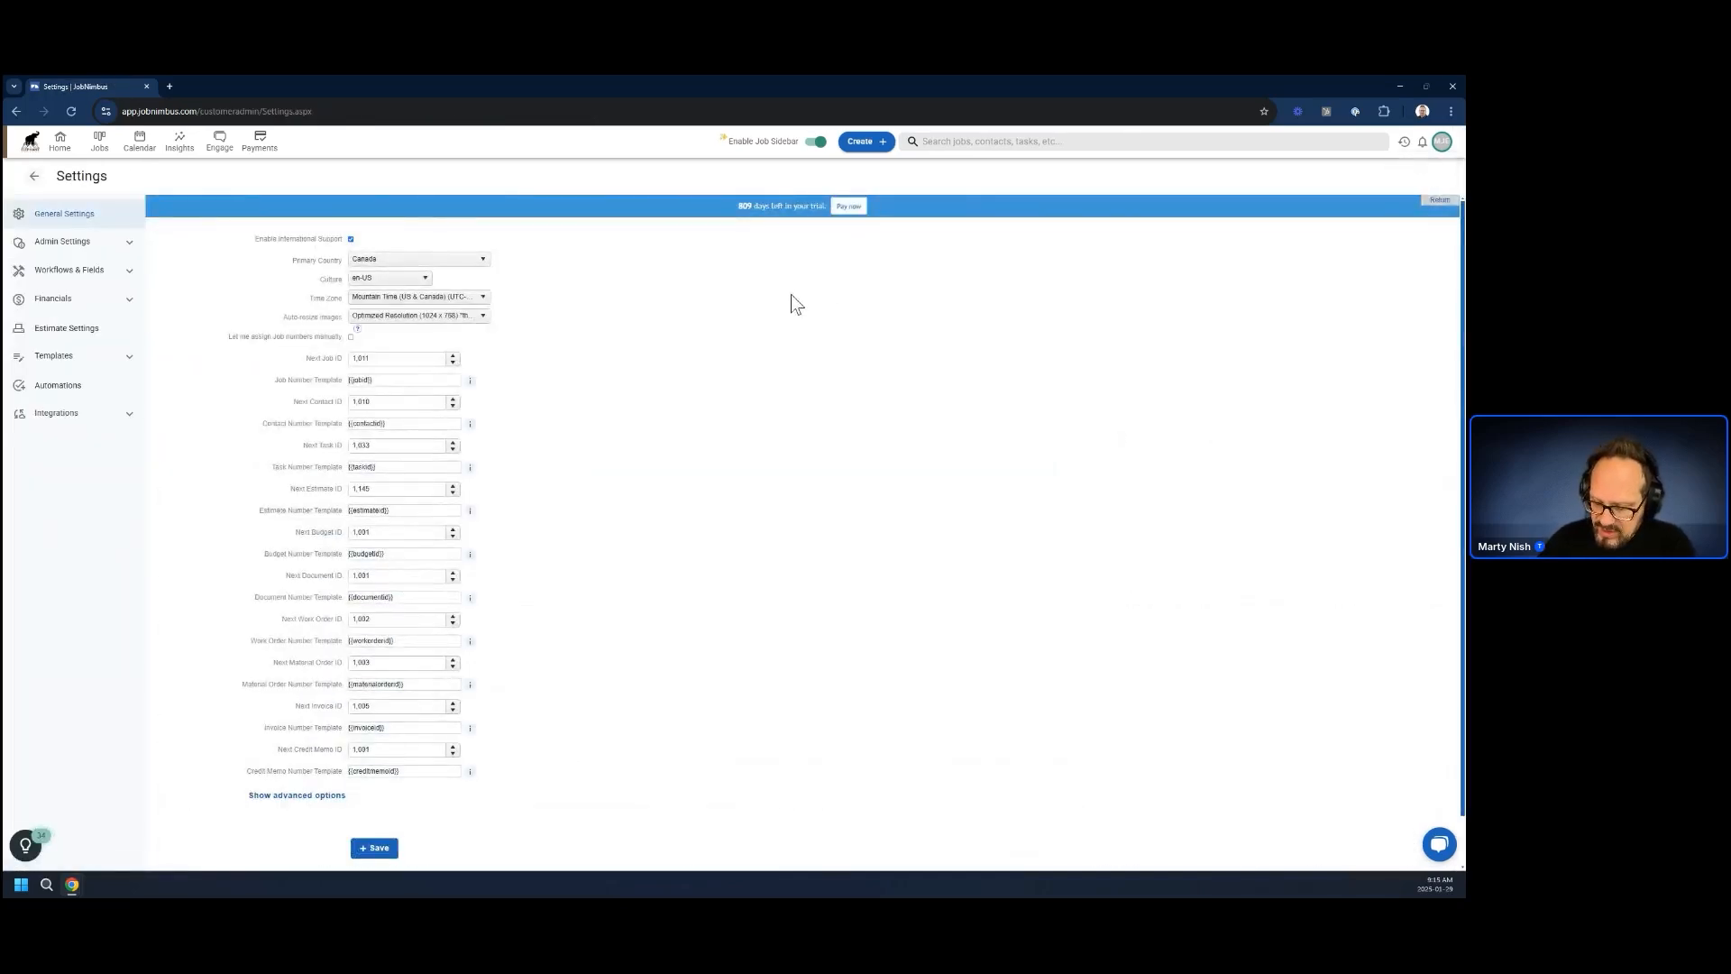
key("ctrl+plus")
key("ctrl+plus")
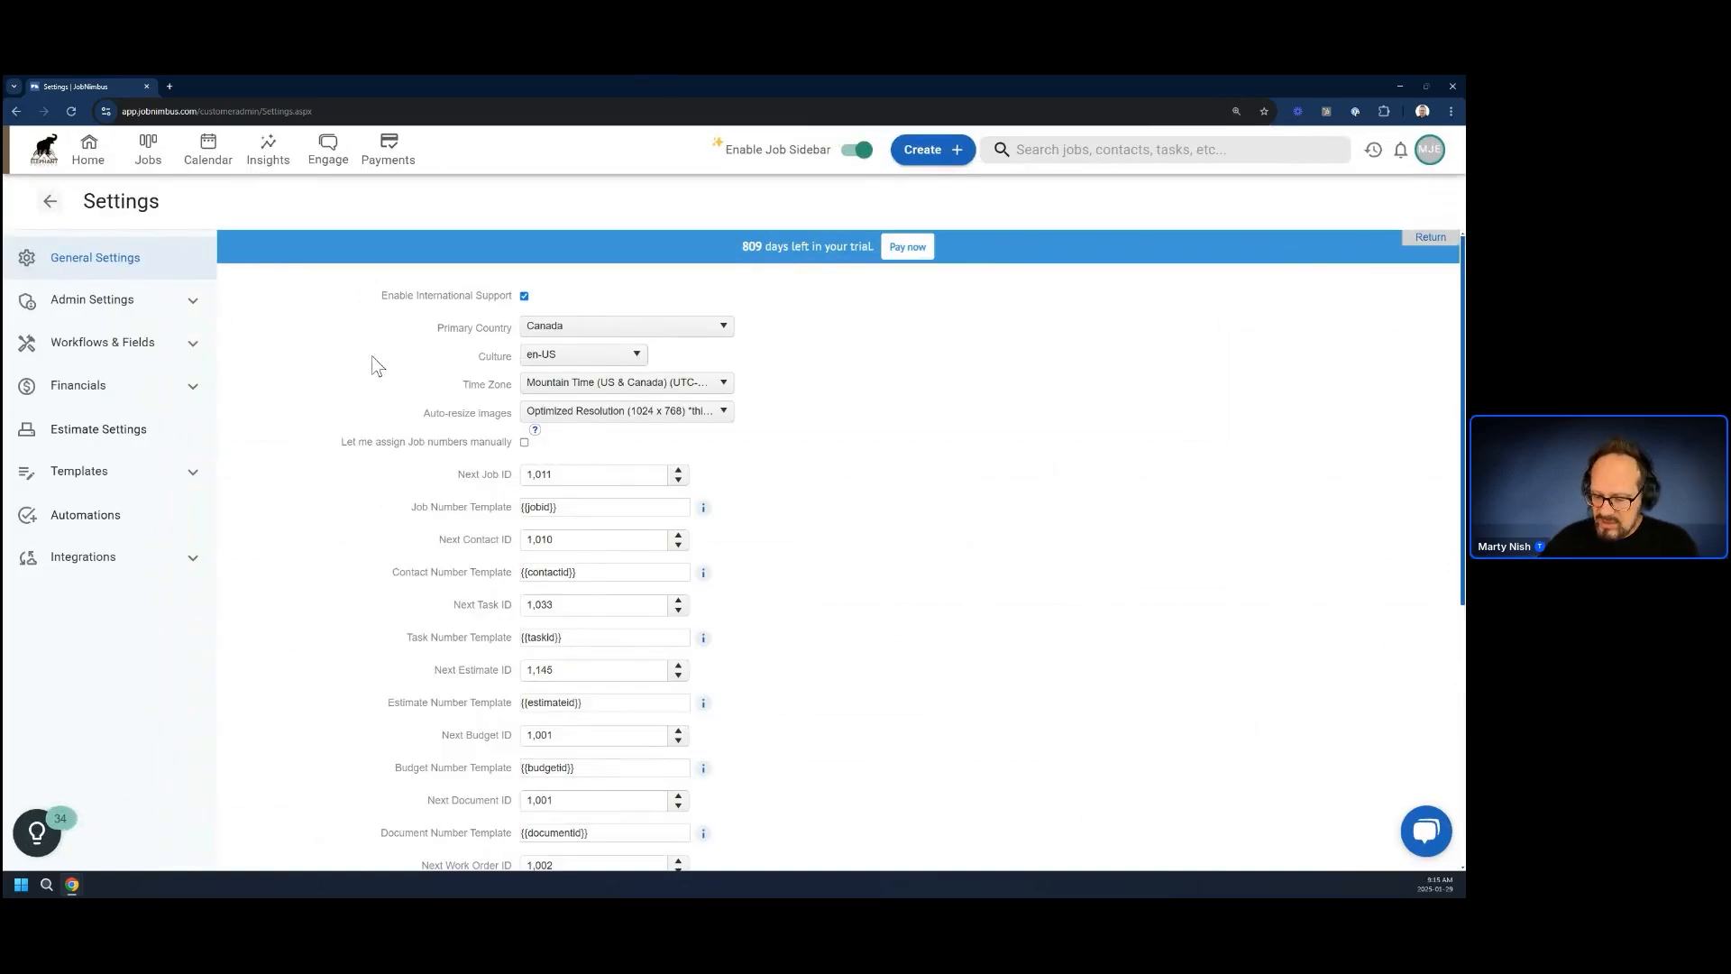
key("ctrl+plus")
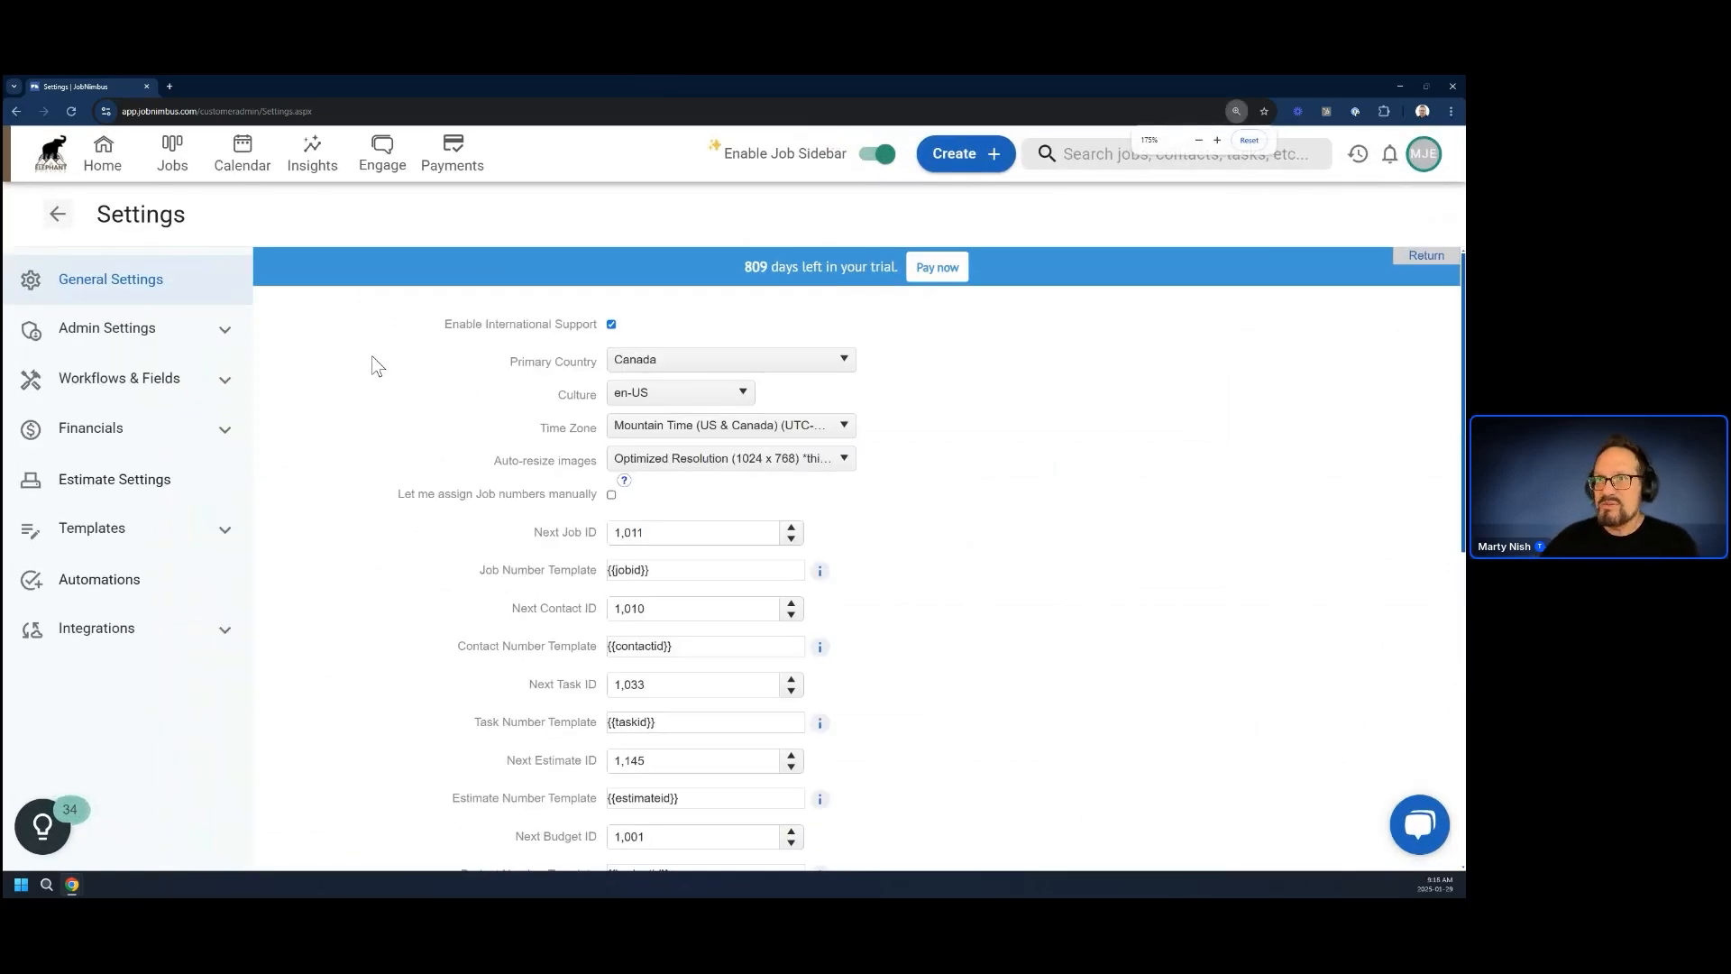
left_click(111, 489)
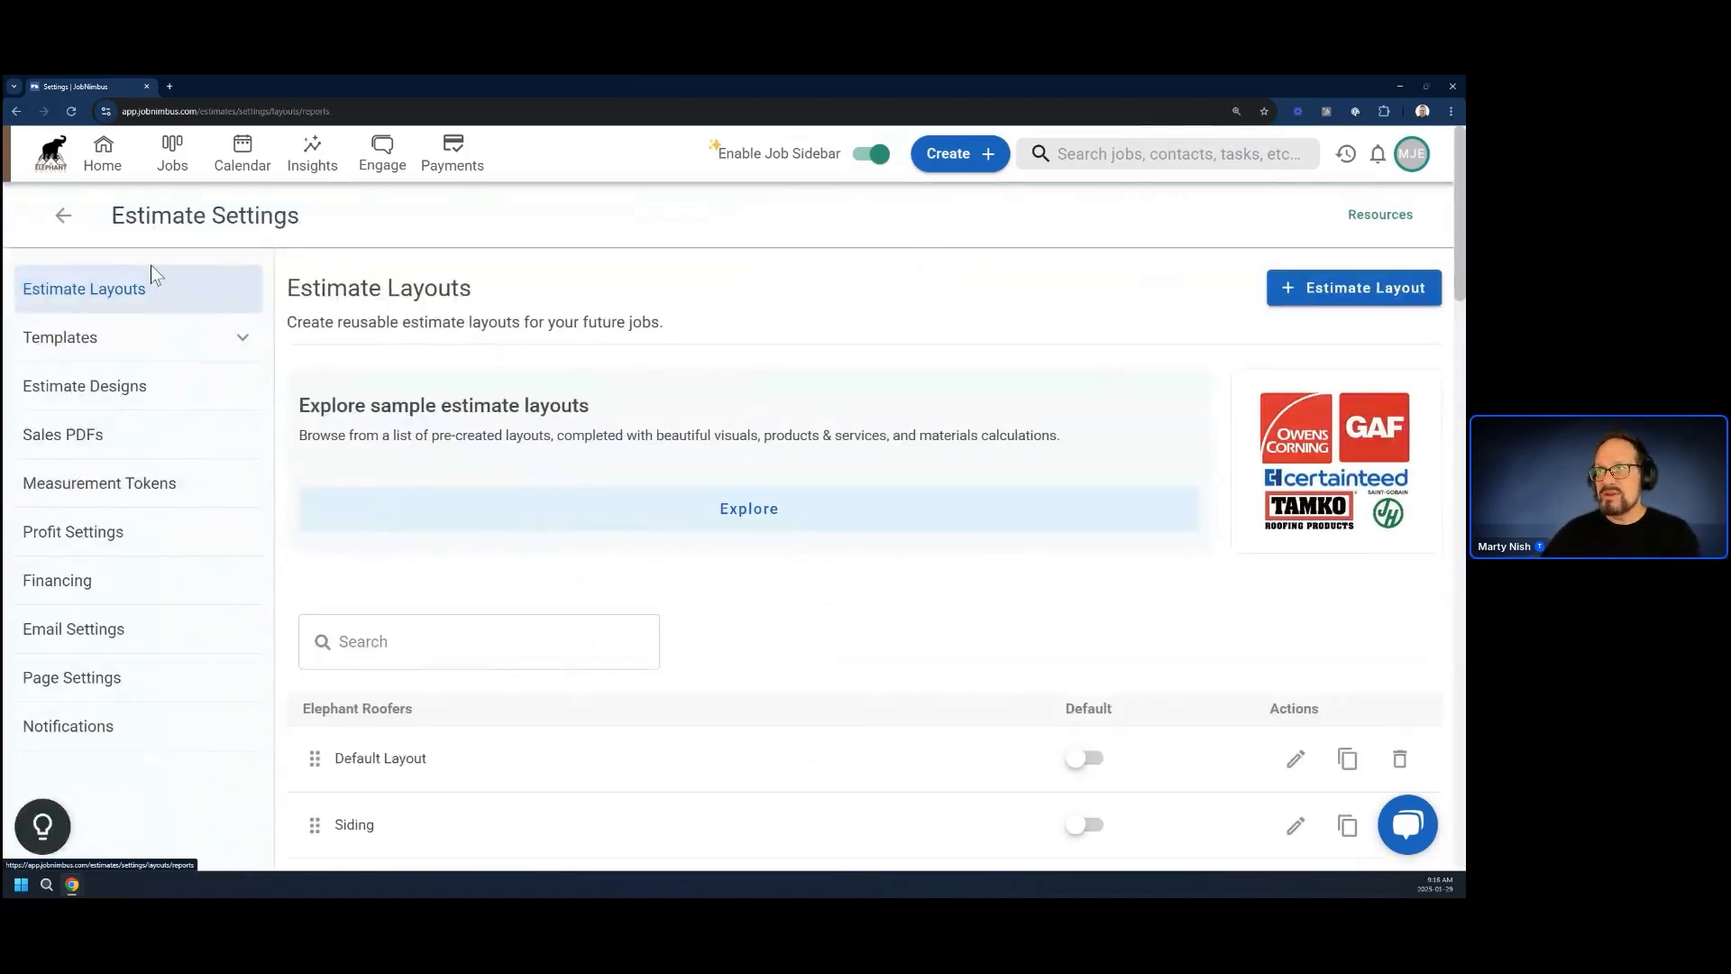
Look over the estimate layouts, and expand the Fencing Tokens category in the measurement token settings
scroll(451, 558, "down", 2)
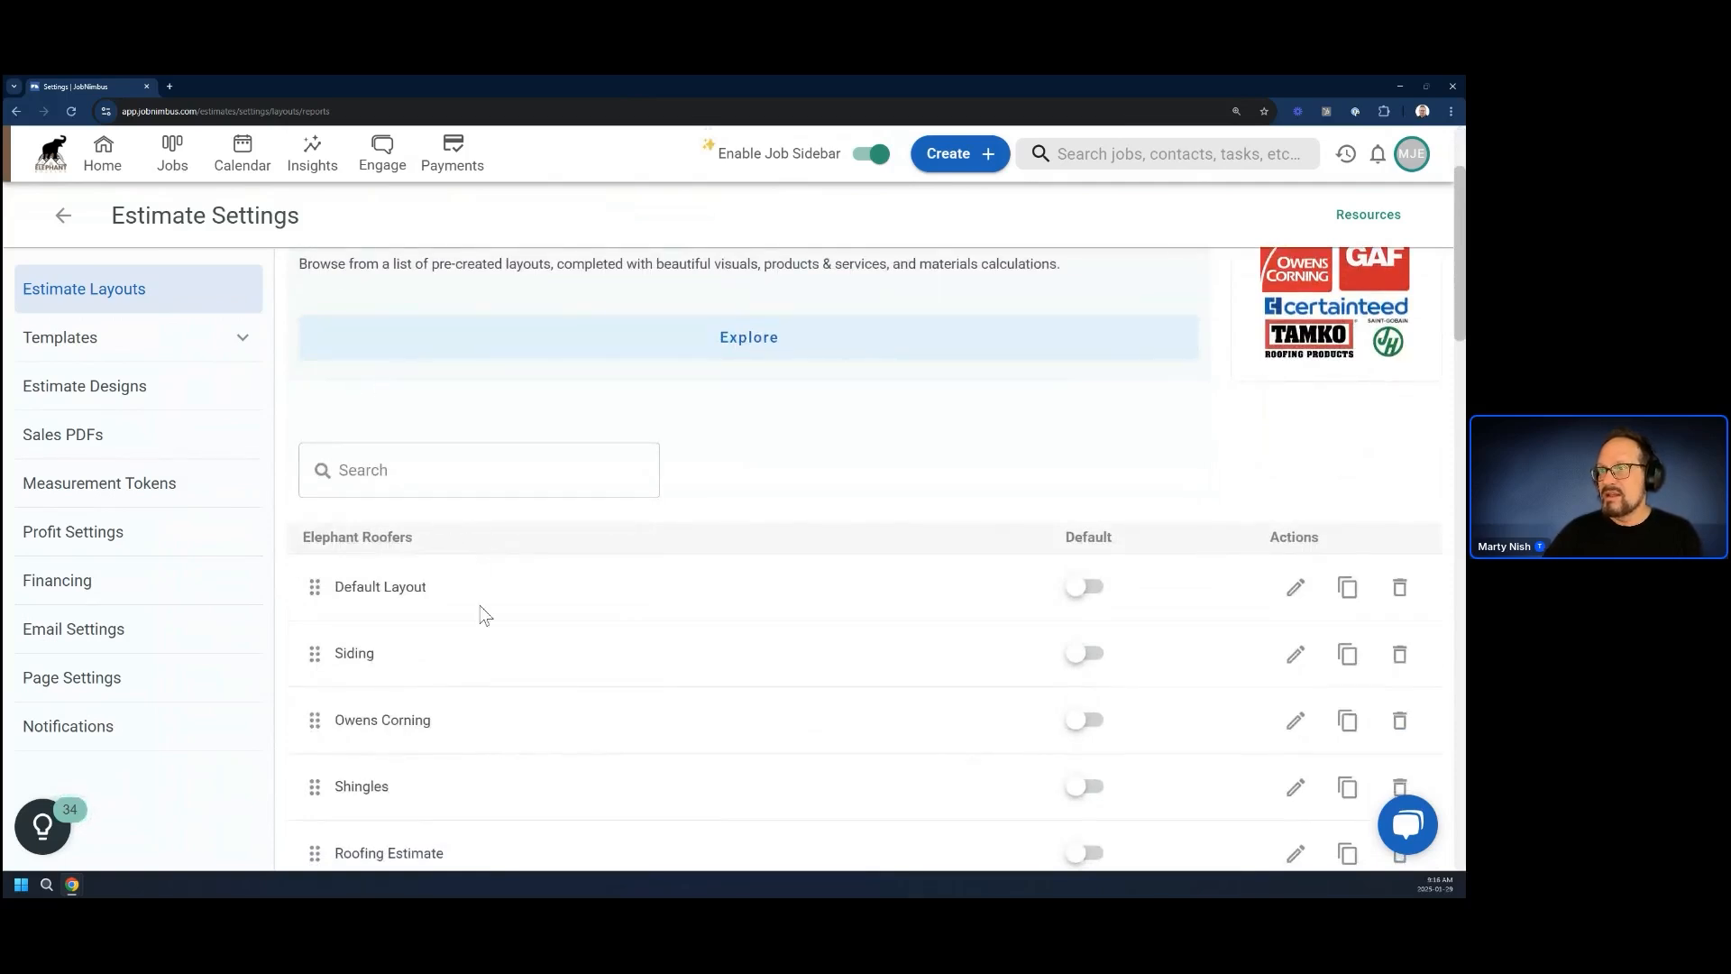
scroll(610, 667, "down", 8)
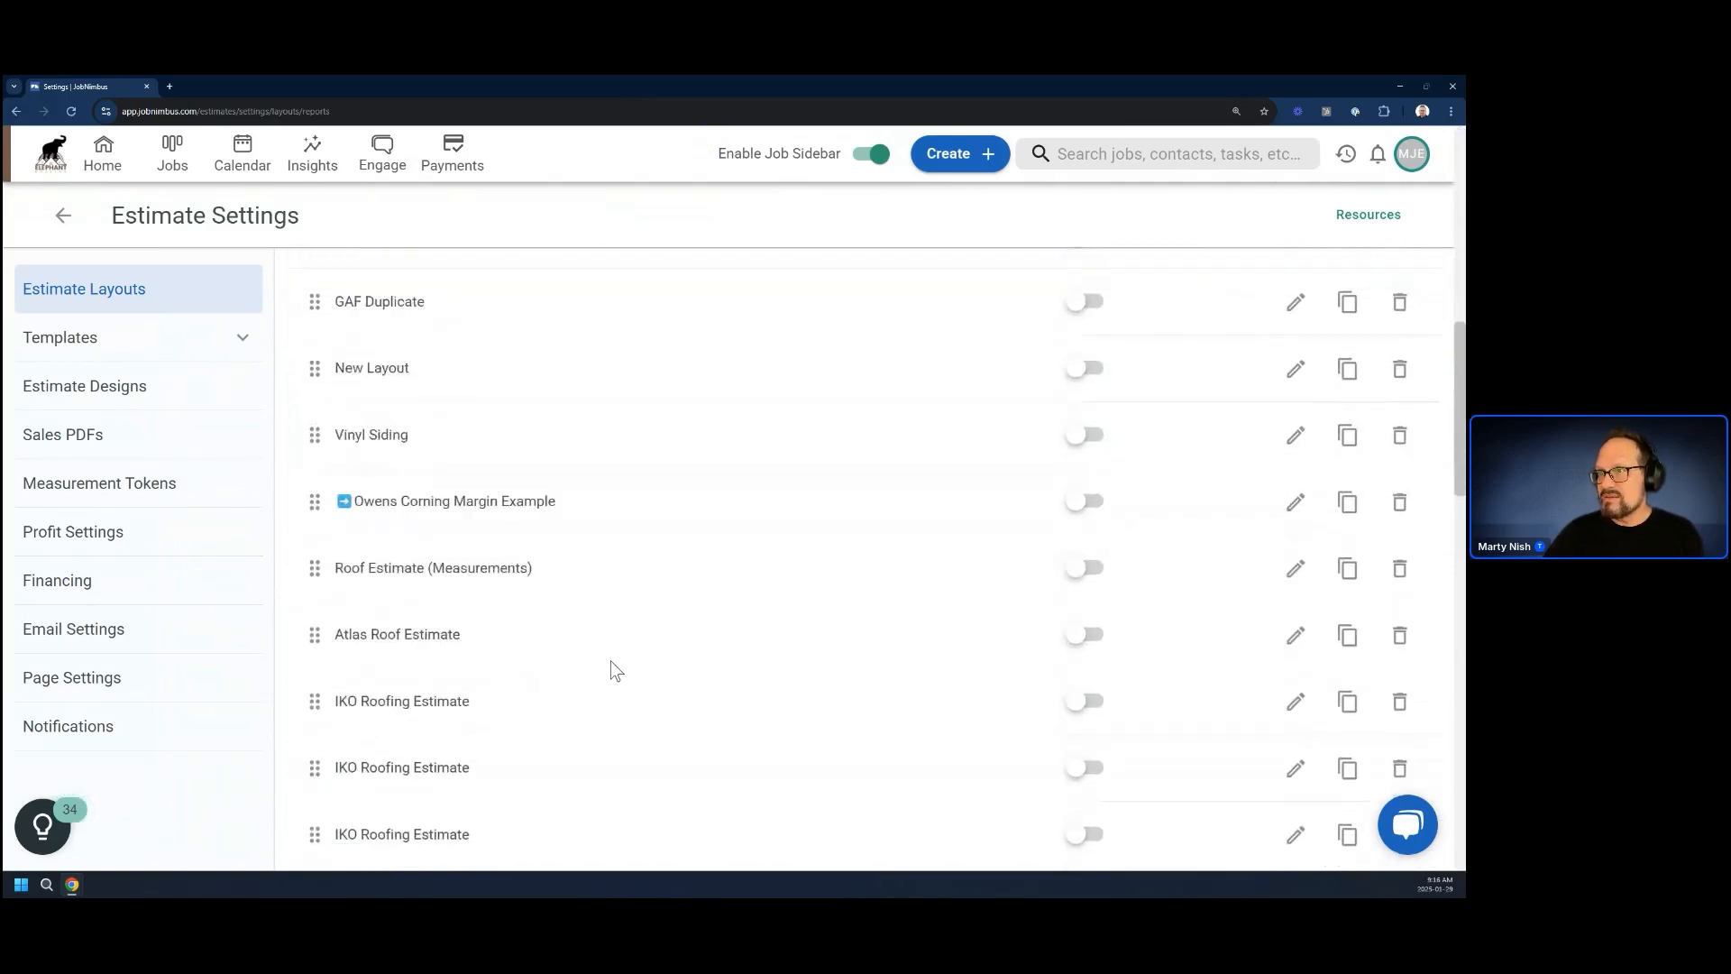
scroll(610, 667, "up", 5)
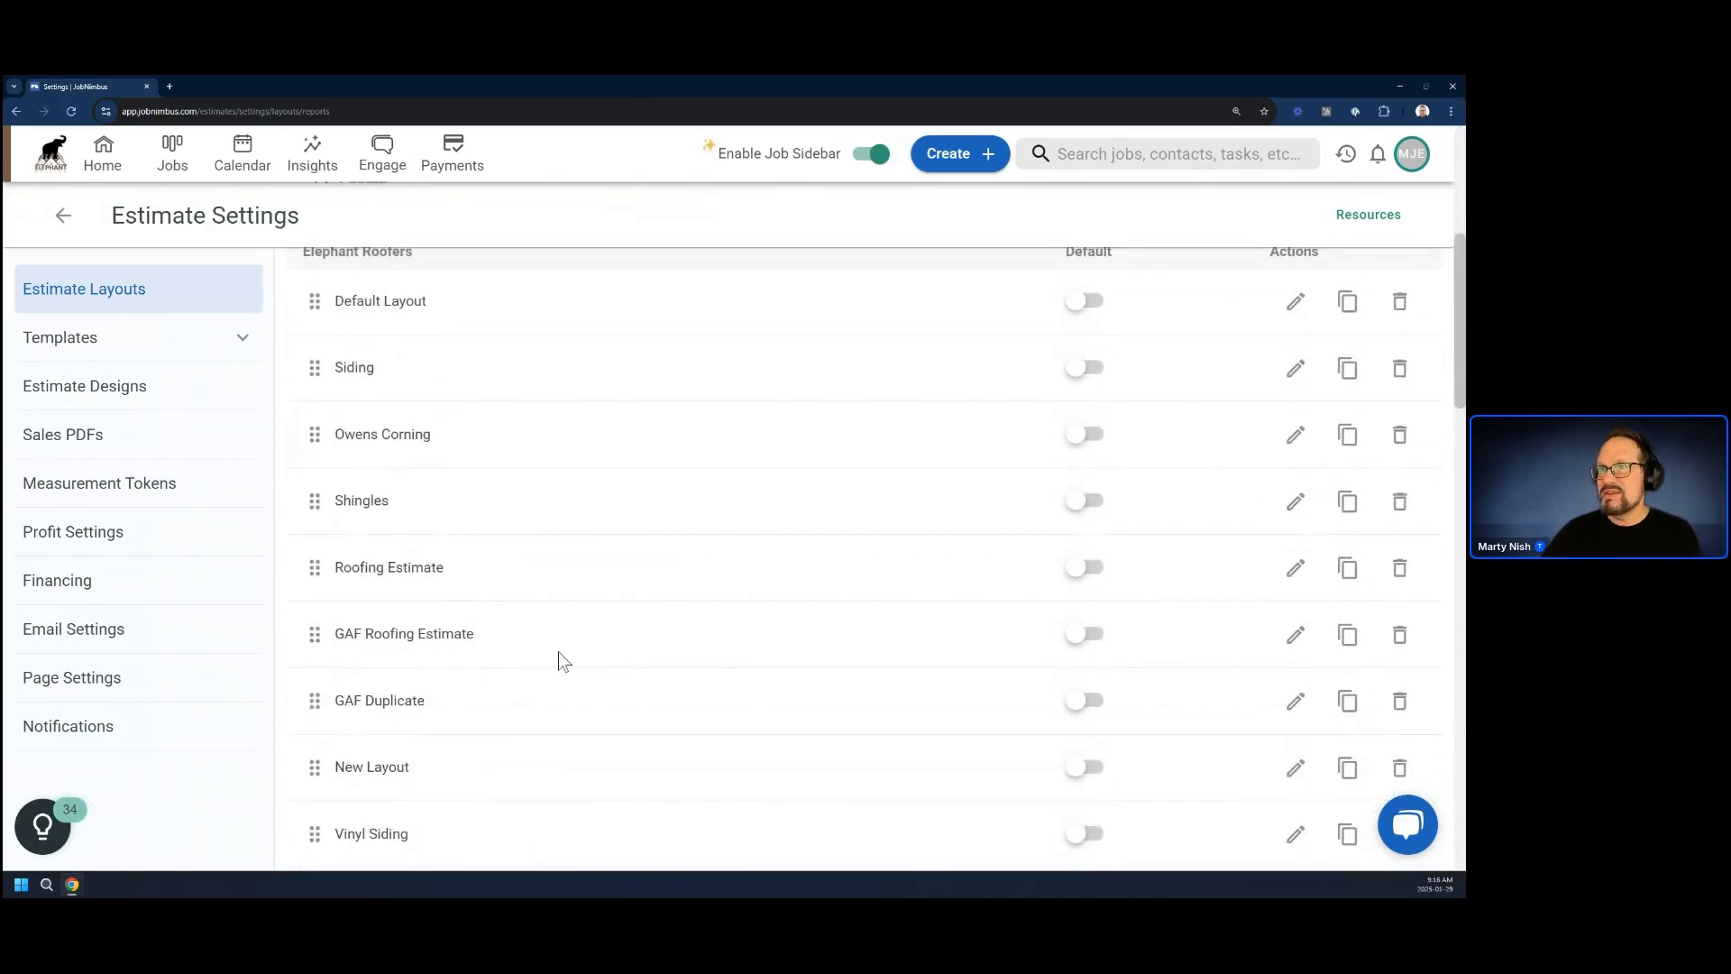
scroll(550, 624, "up", 3)
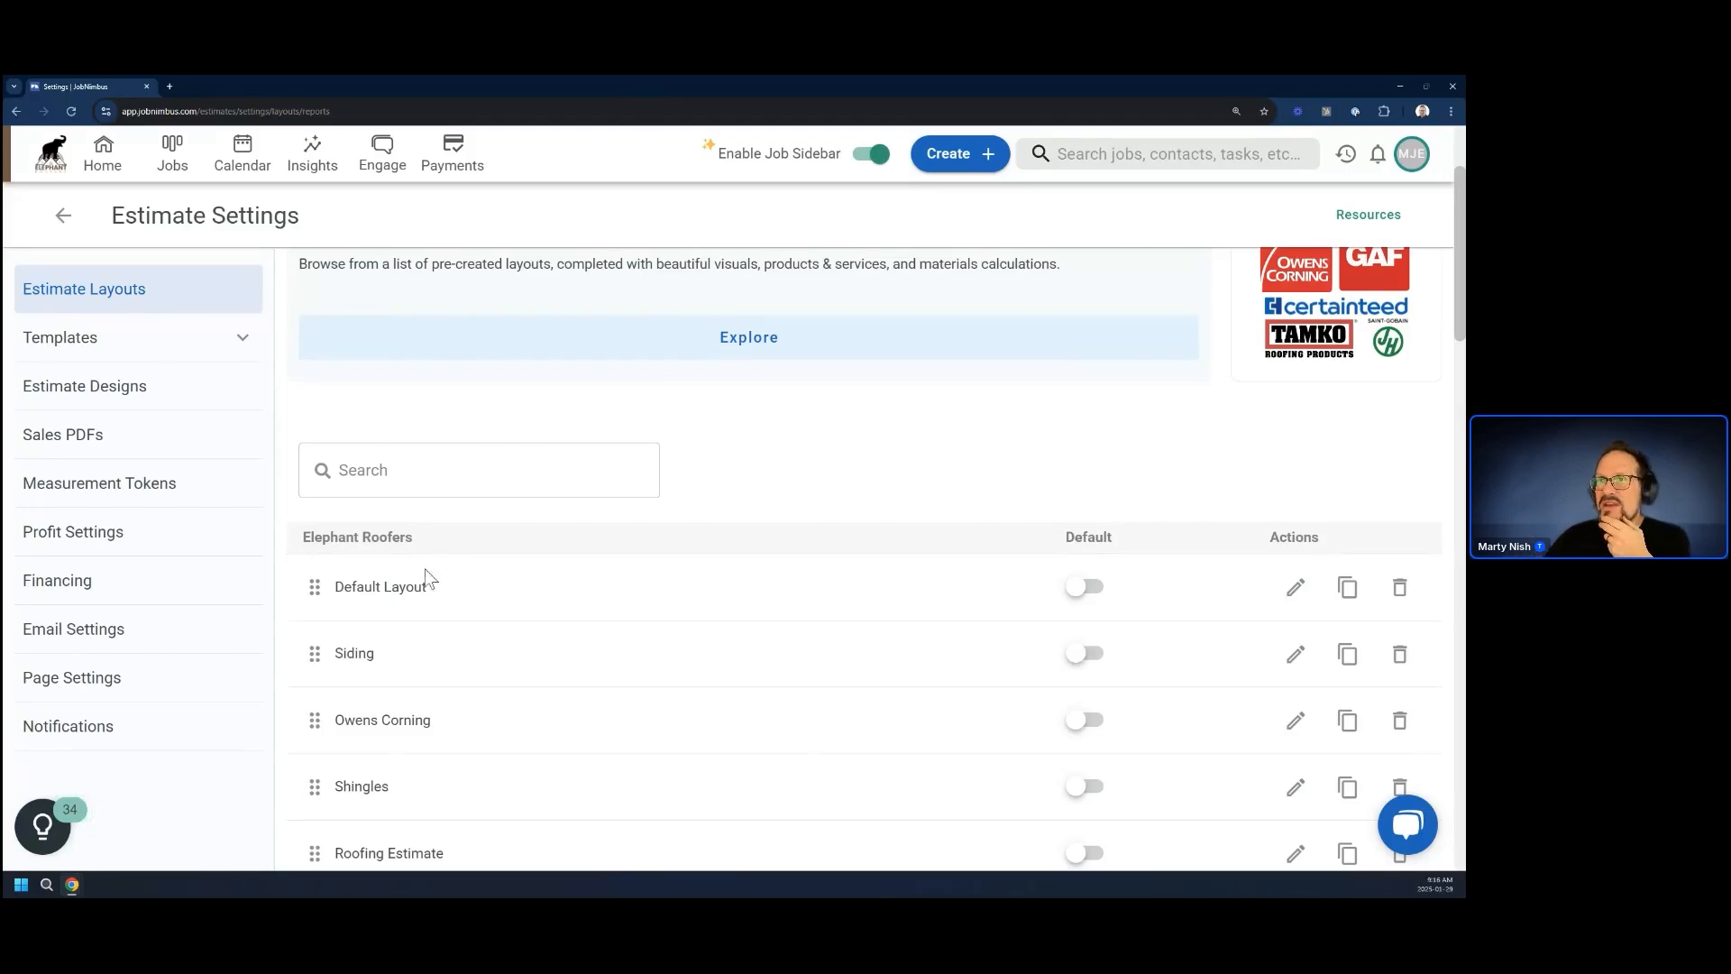
left_click(100, 494)
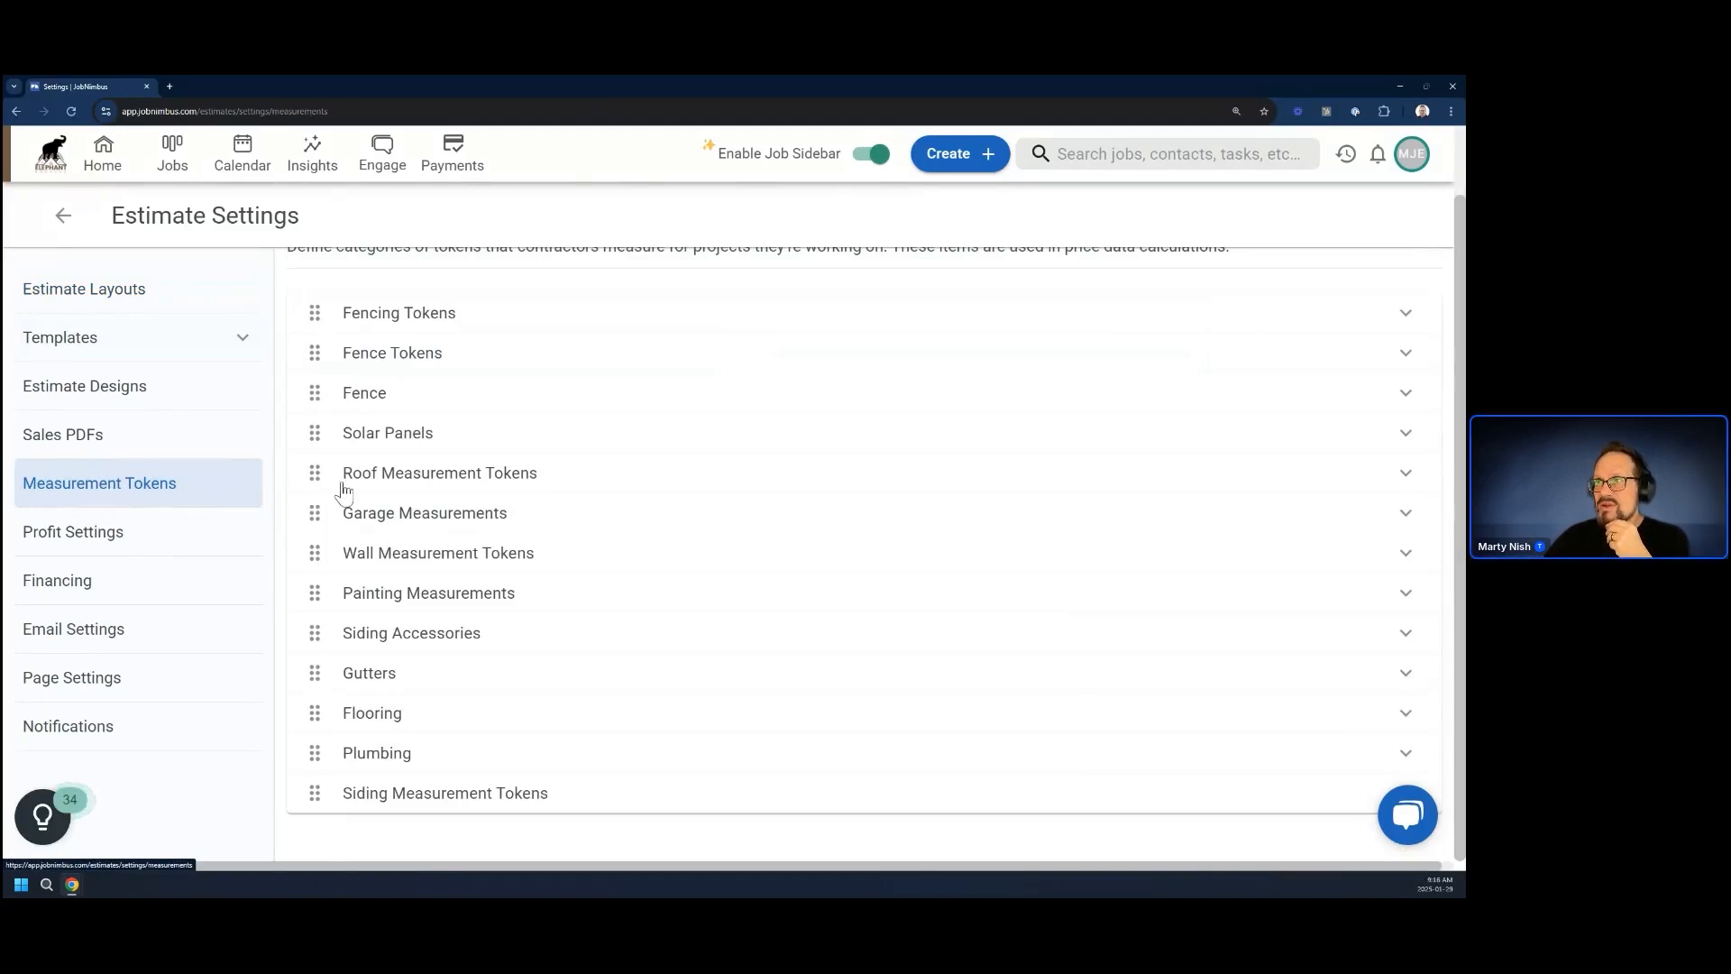
left_click(388, 320)
scroll(420, 502, "up", 1)
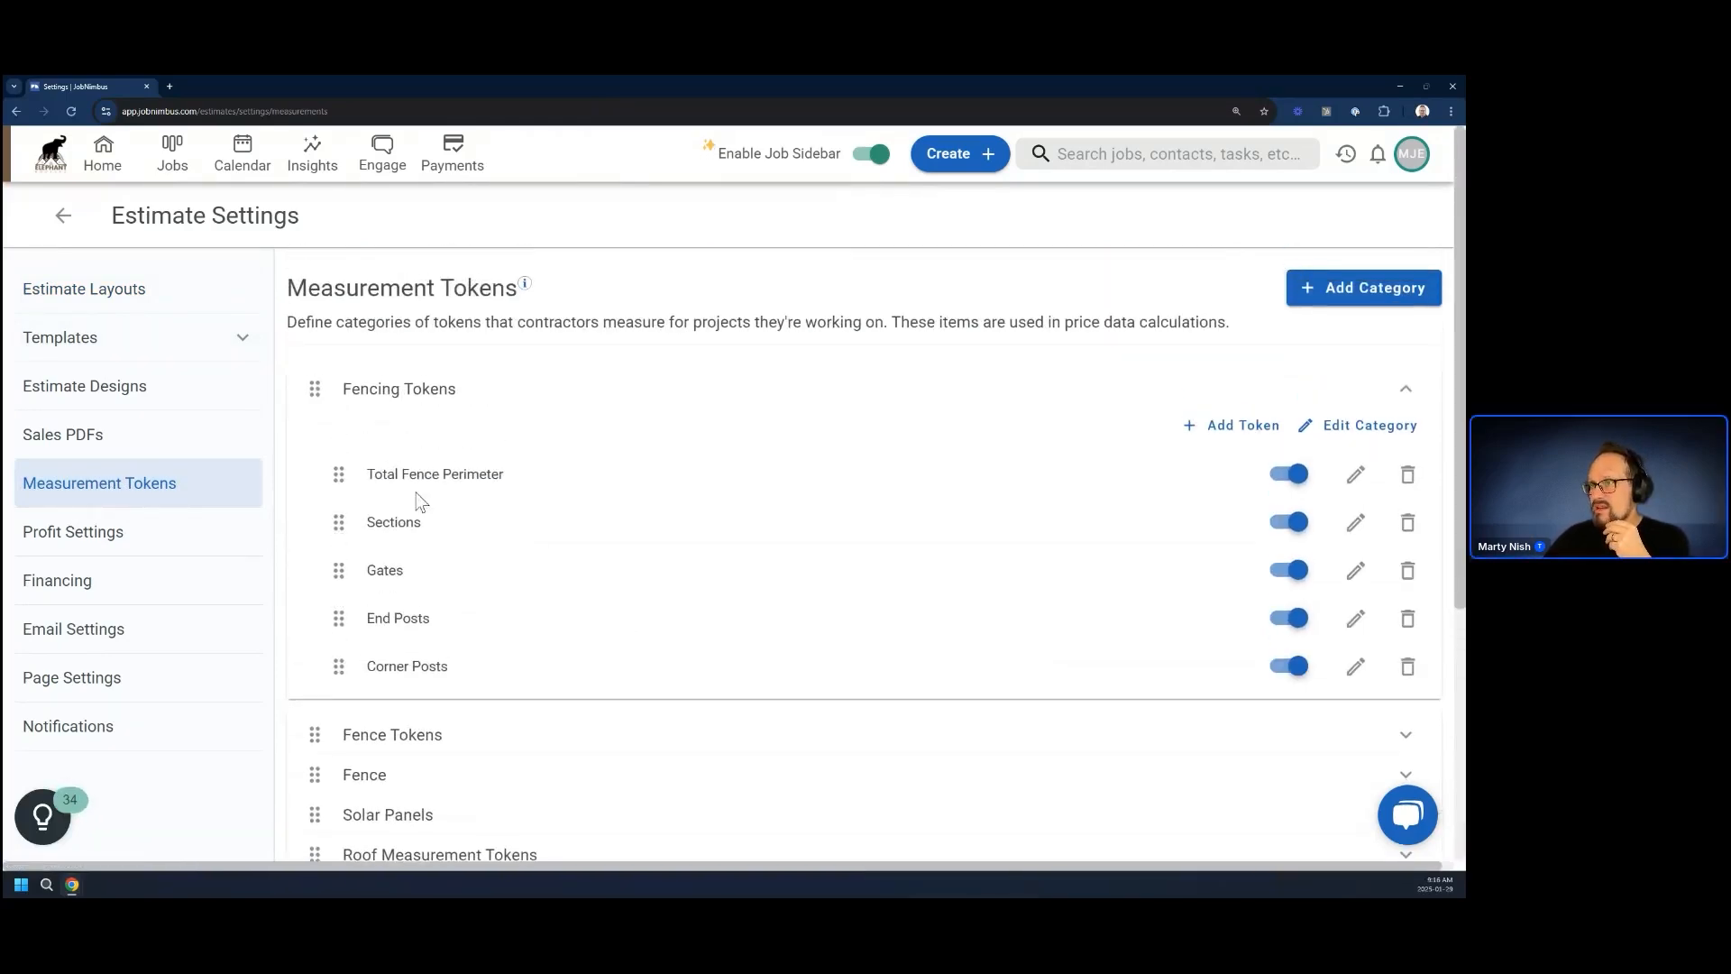
Add a token named "Double Gates" with unit of measure Each to Fencing Tokens and place it directly below Gates
left_click(1226, 427)
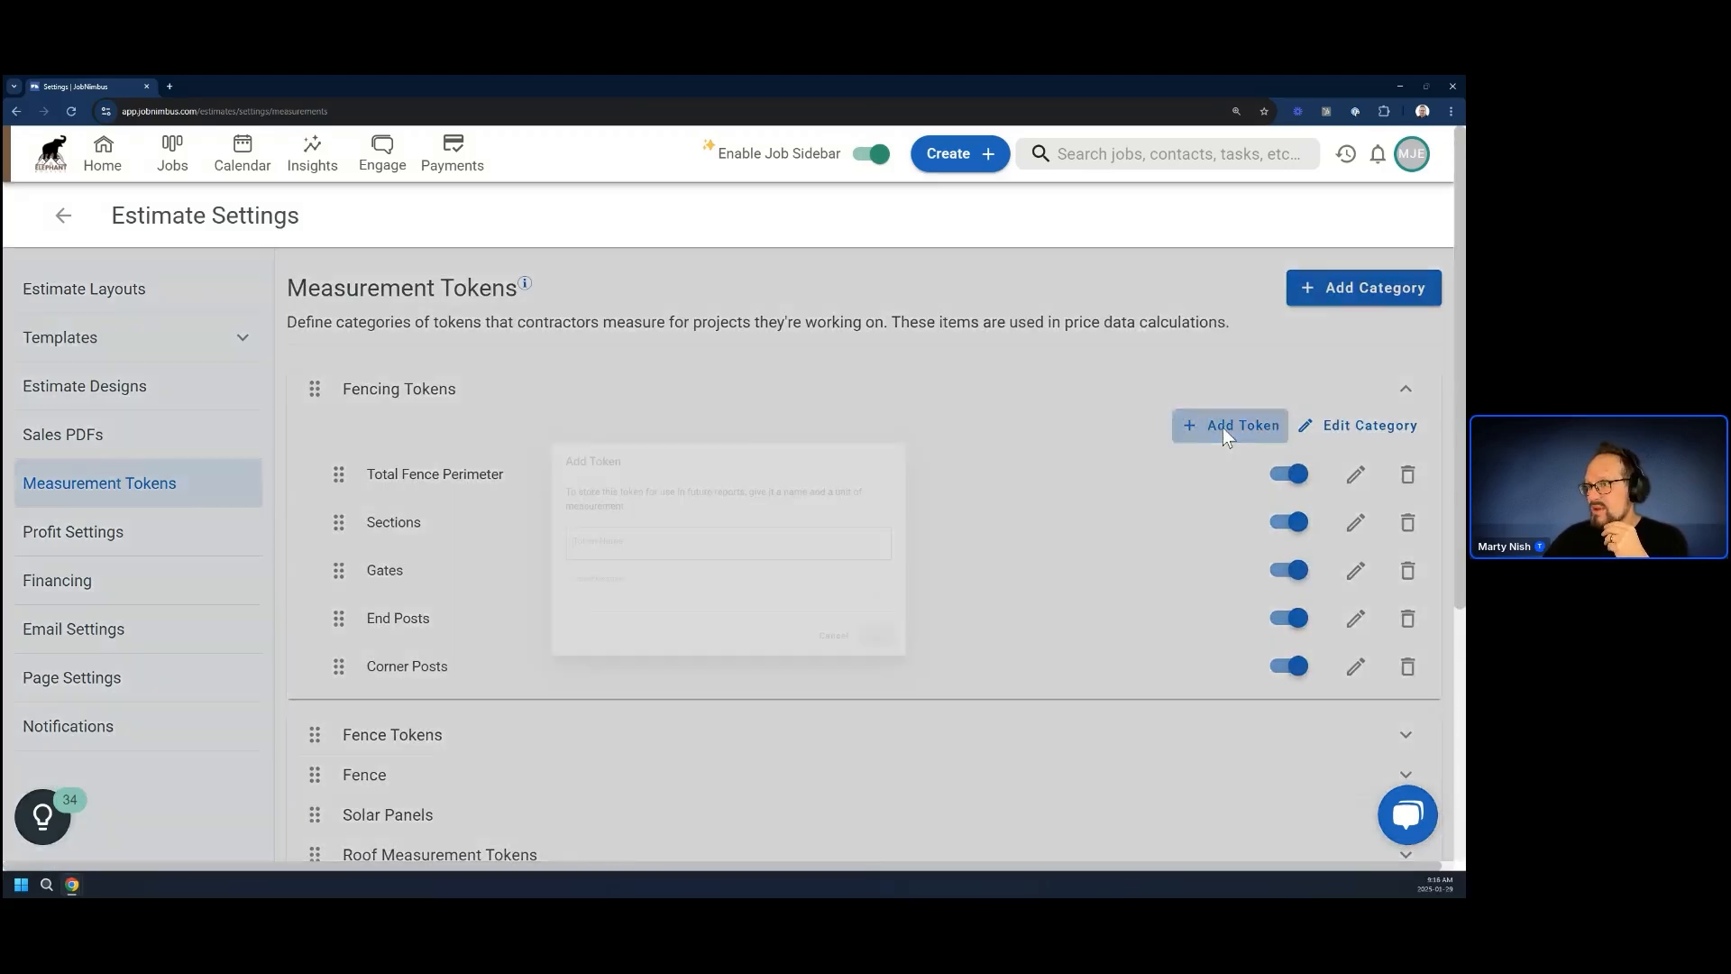
type("D")
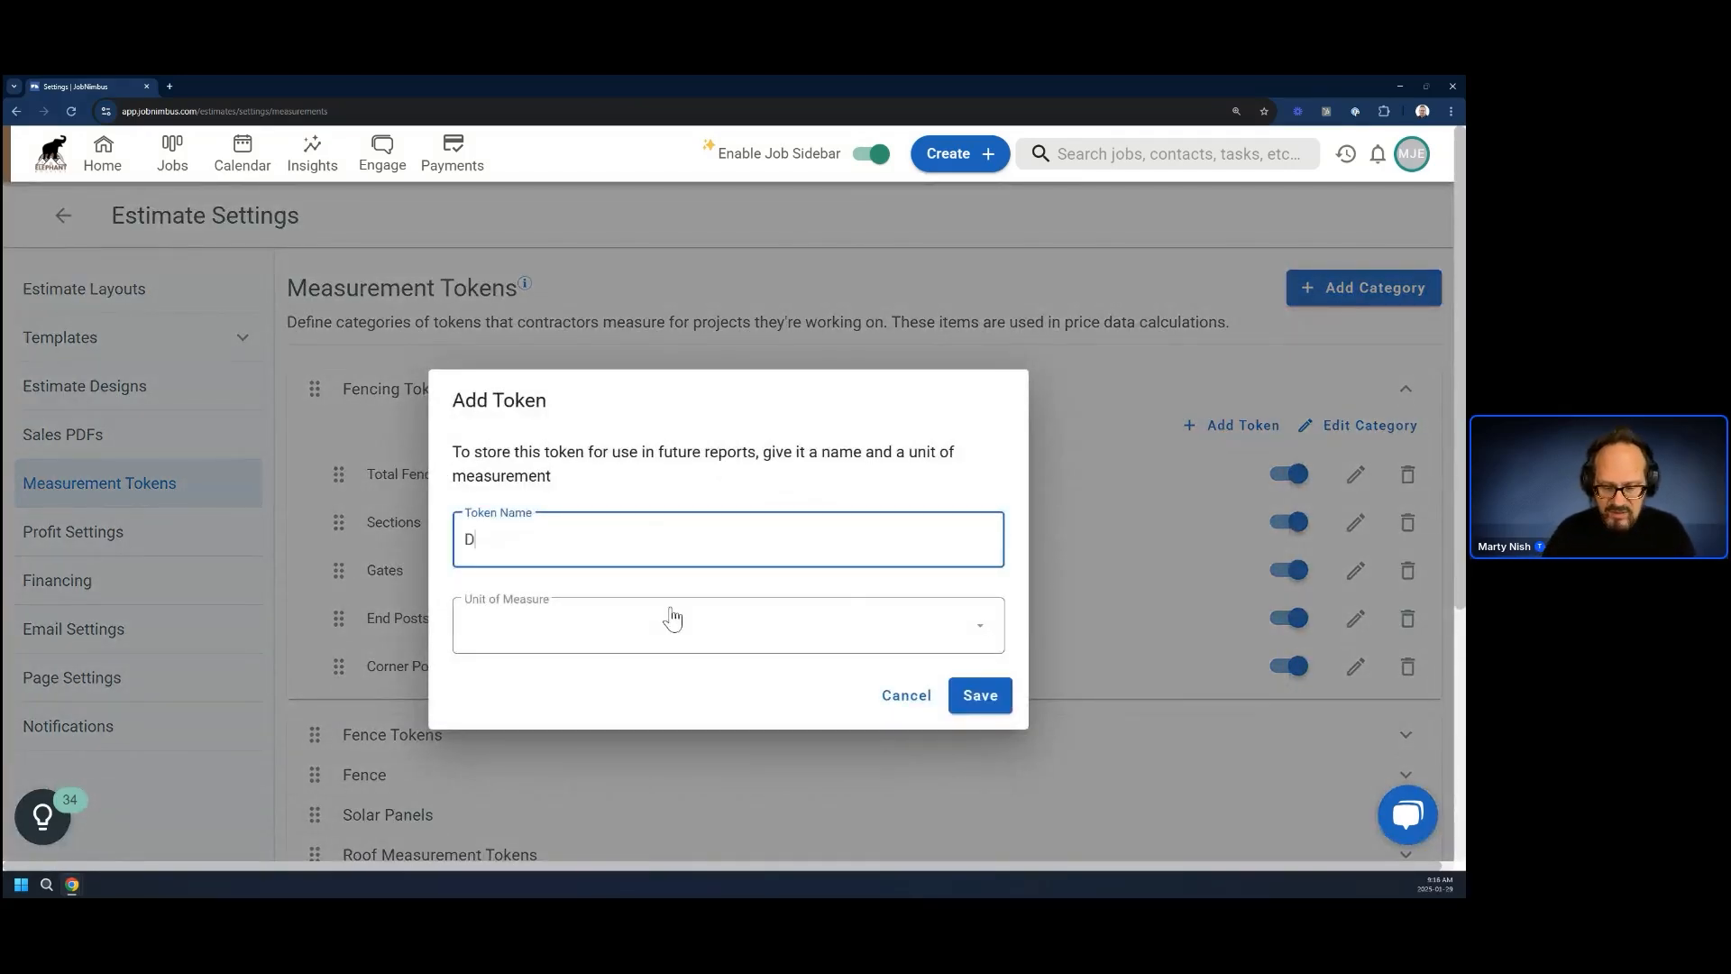
type("ouble Gates")
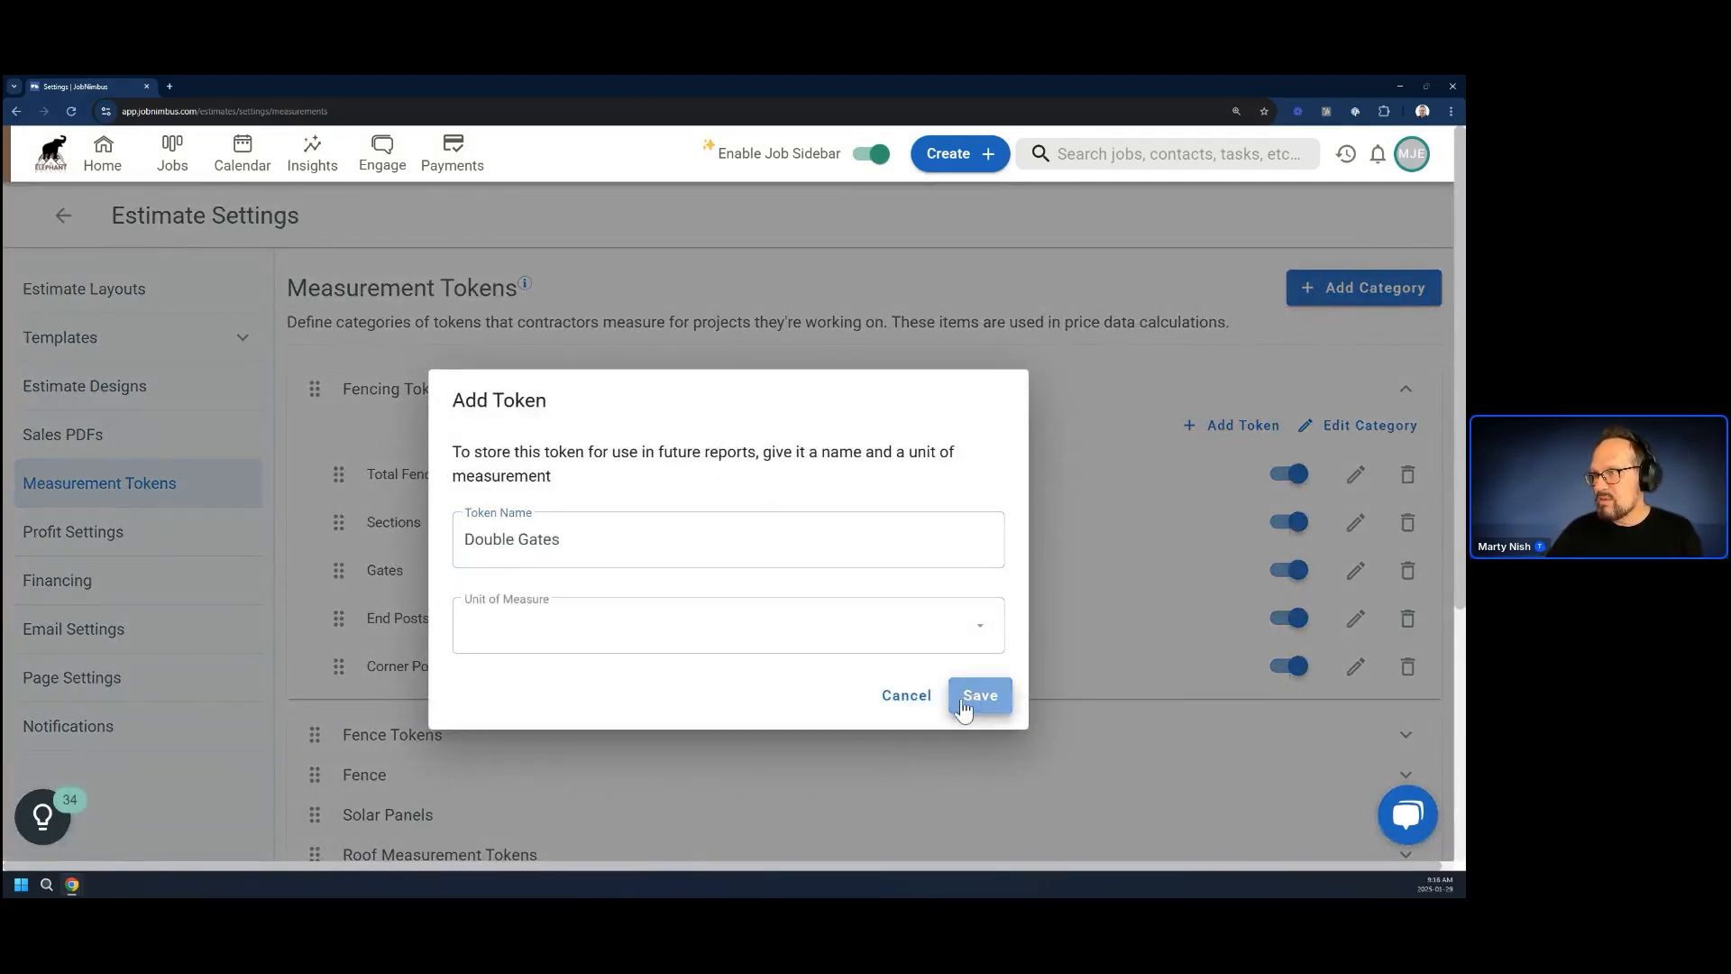
left_click(681, 648)
left_click(533, 784)
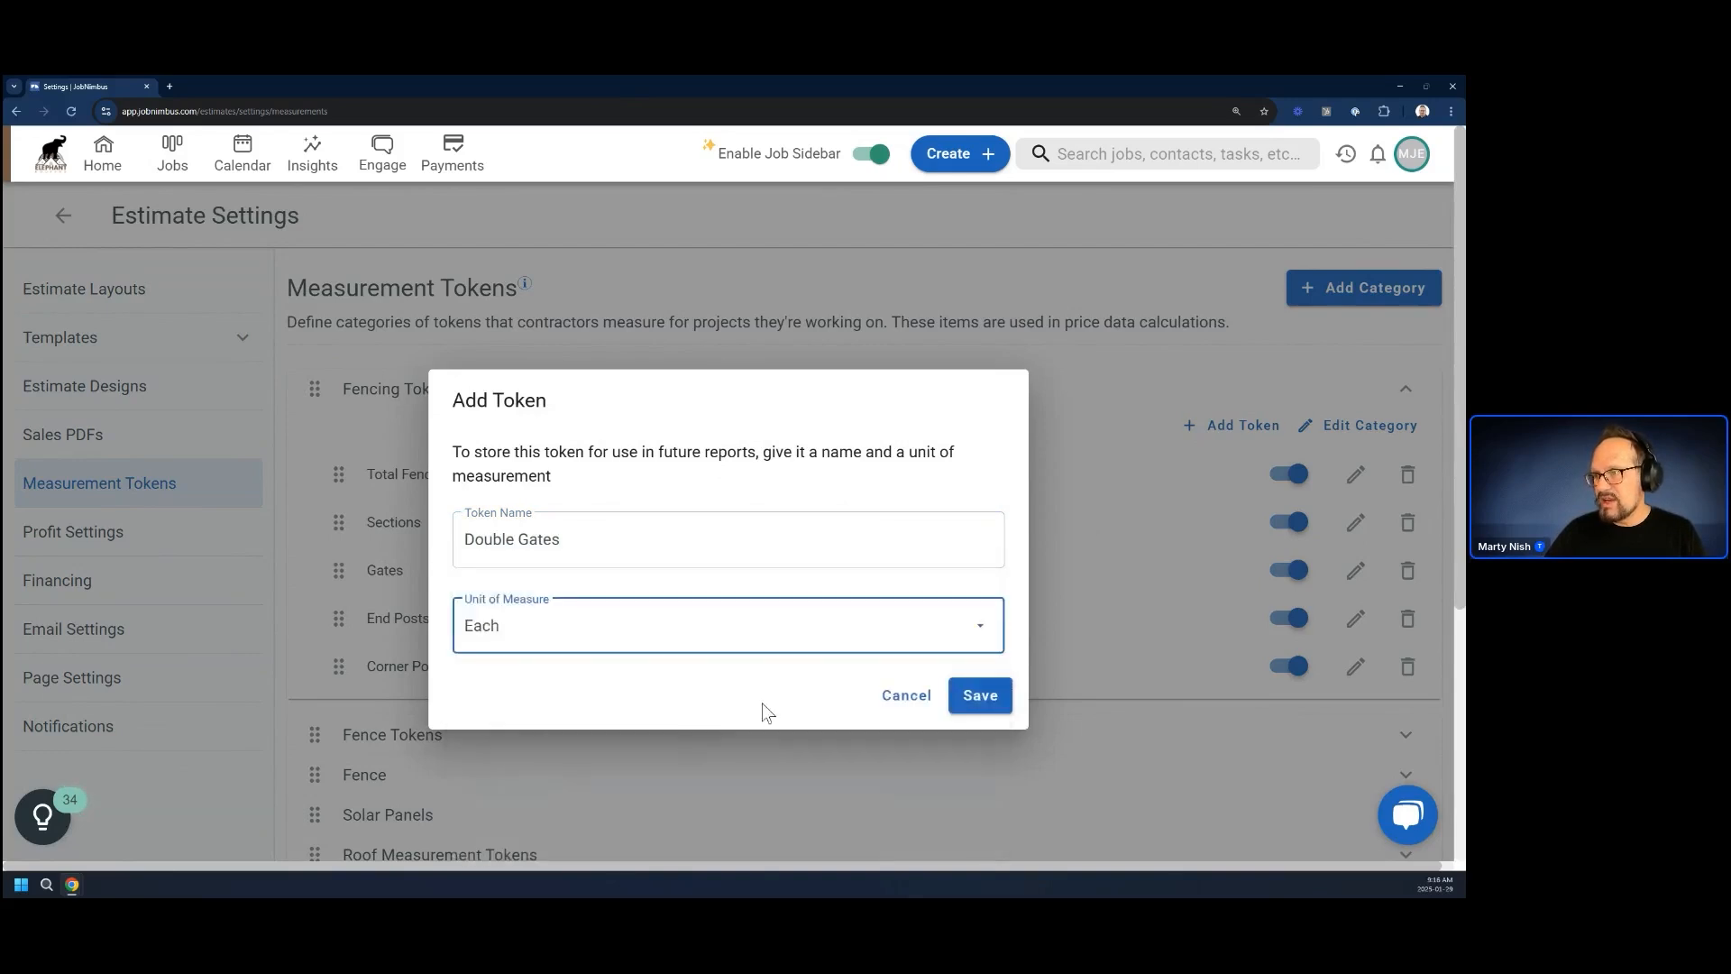
left_click(989, 694)
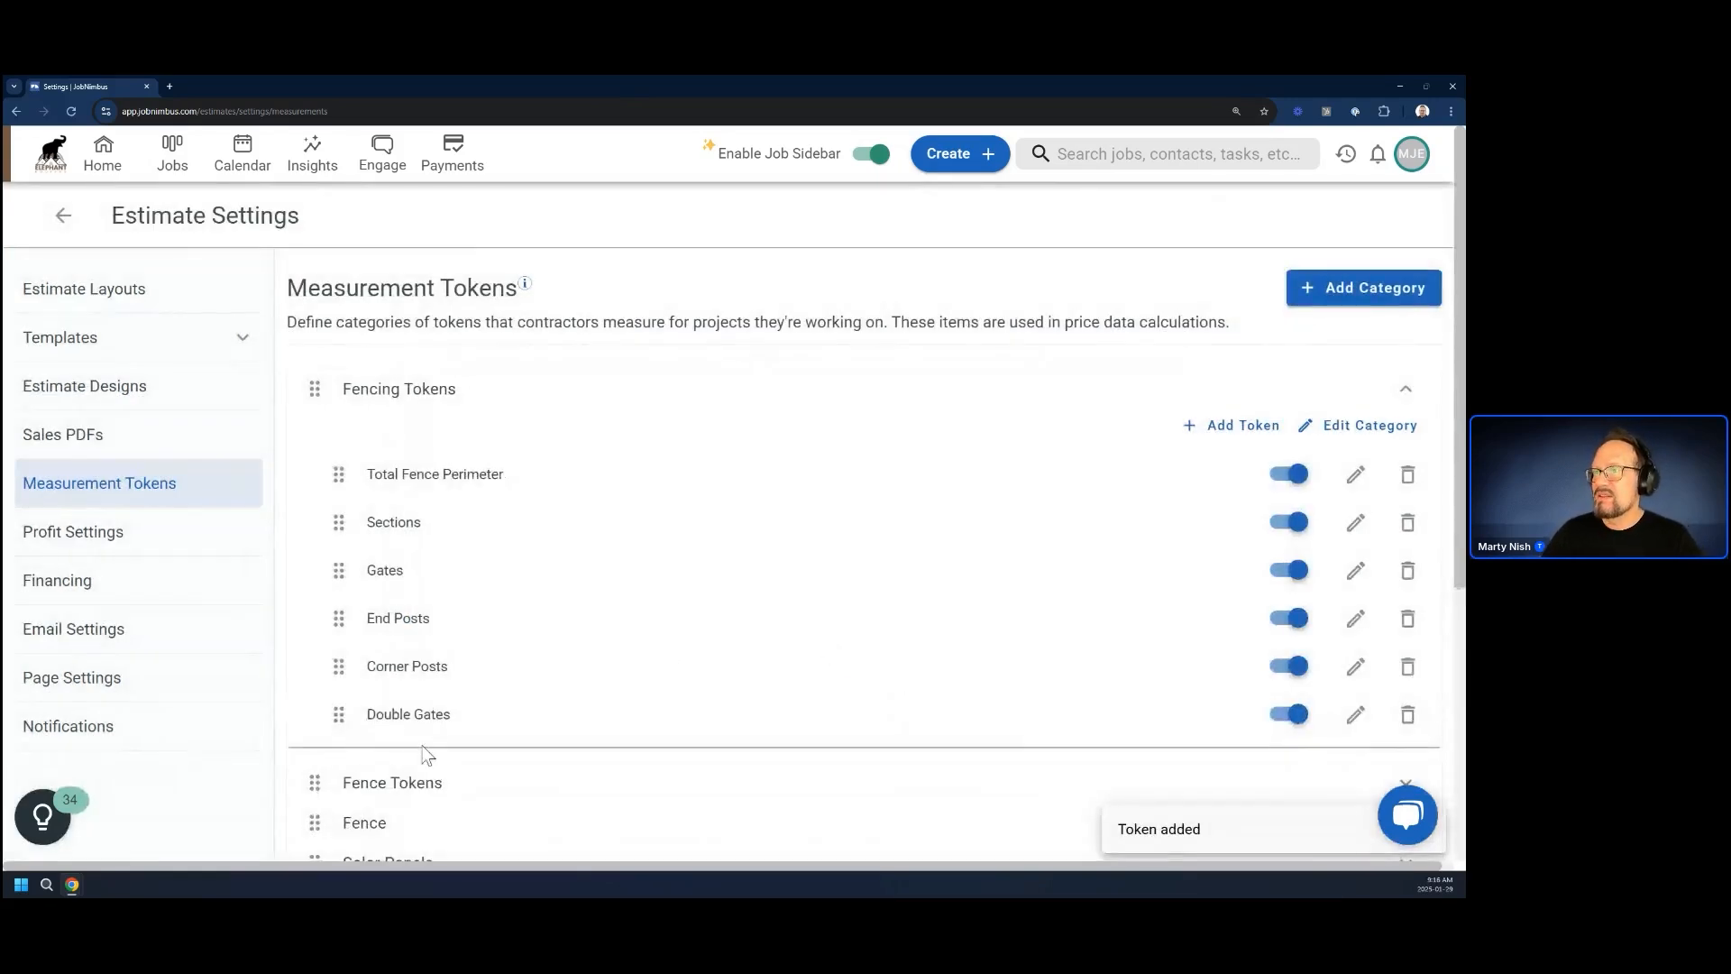
left_click_drag(337, 714, 335, 618)
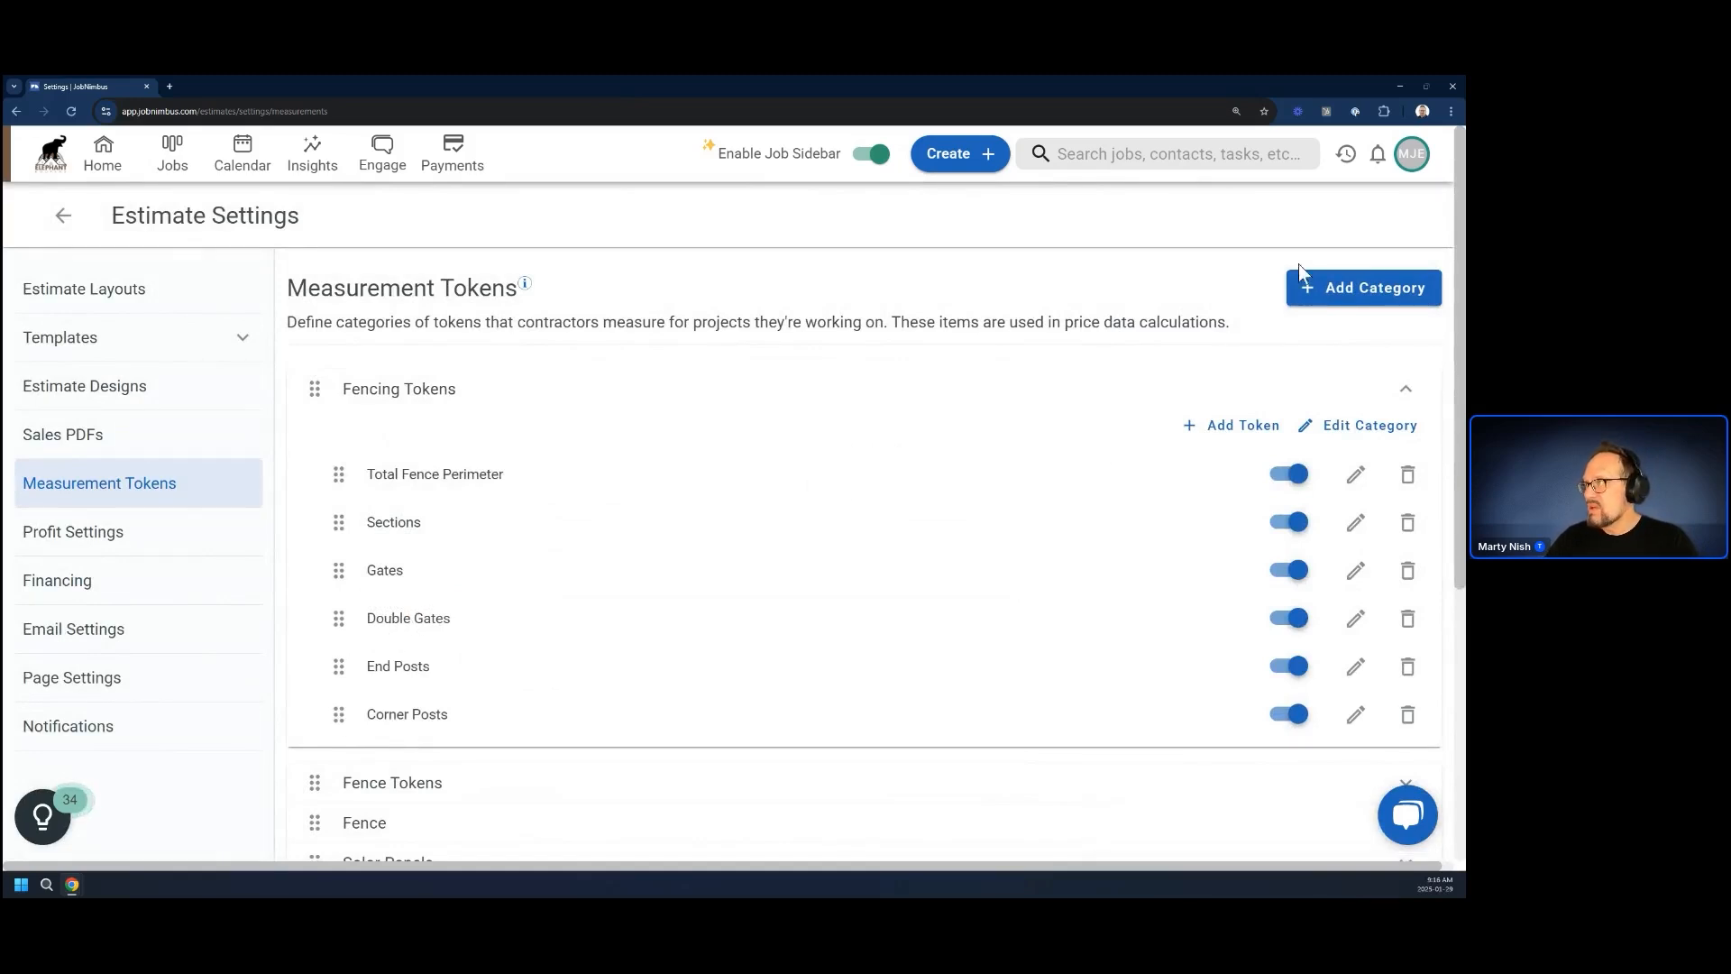
Create a new measurement category named "Fence Measurement Tokens"
left_click(1330, 287)
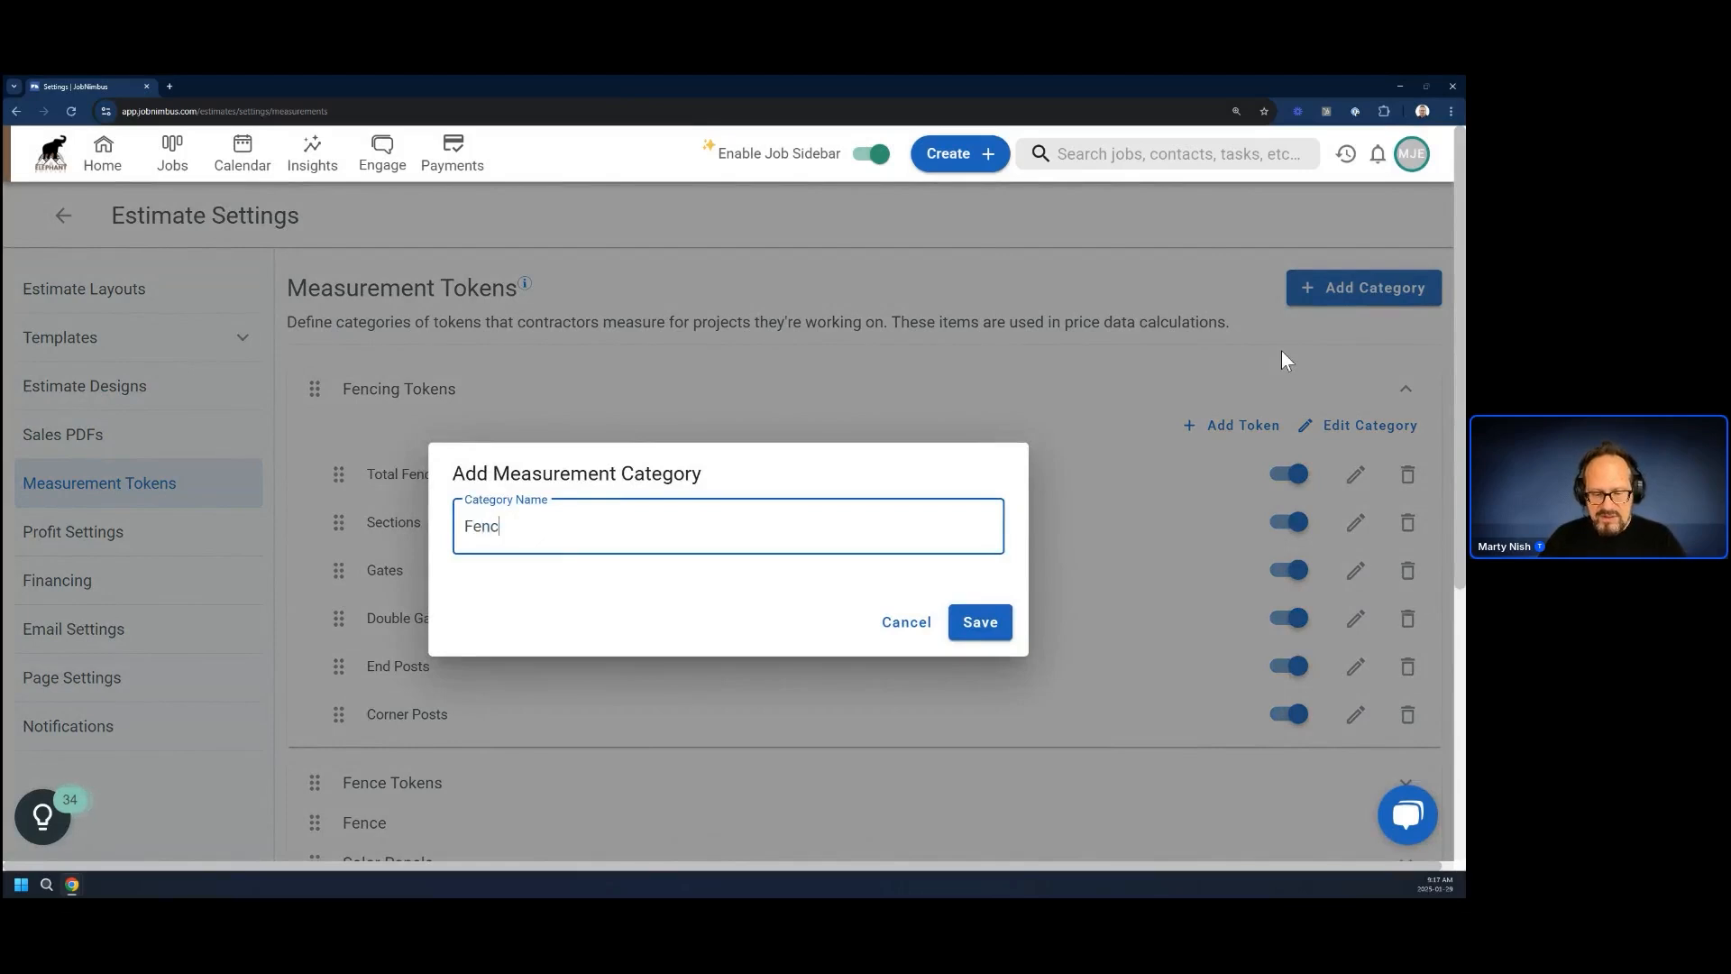
type("Fence Me")
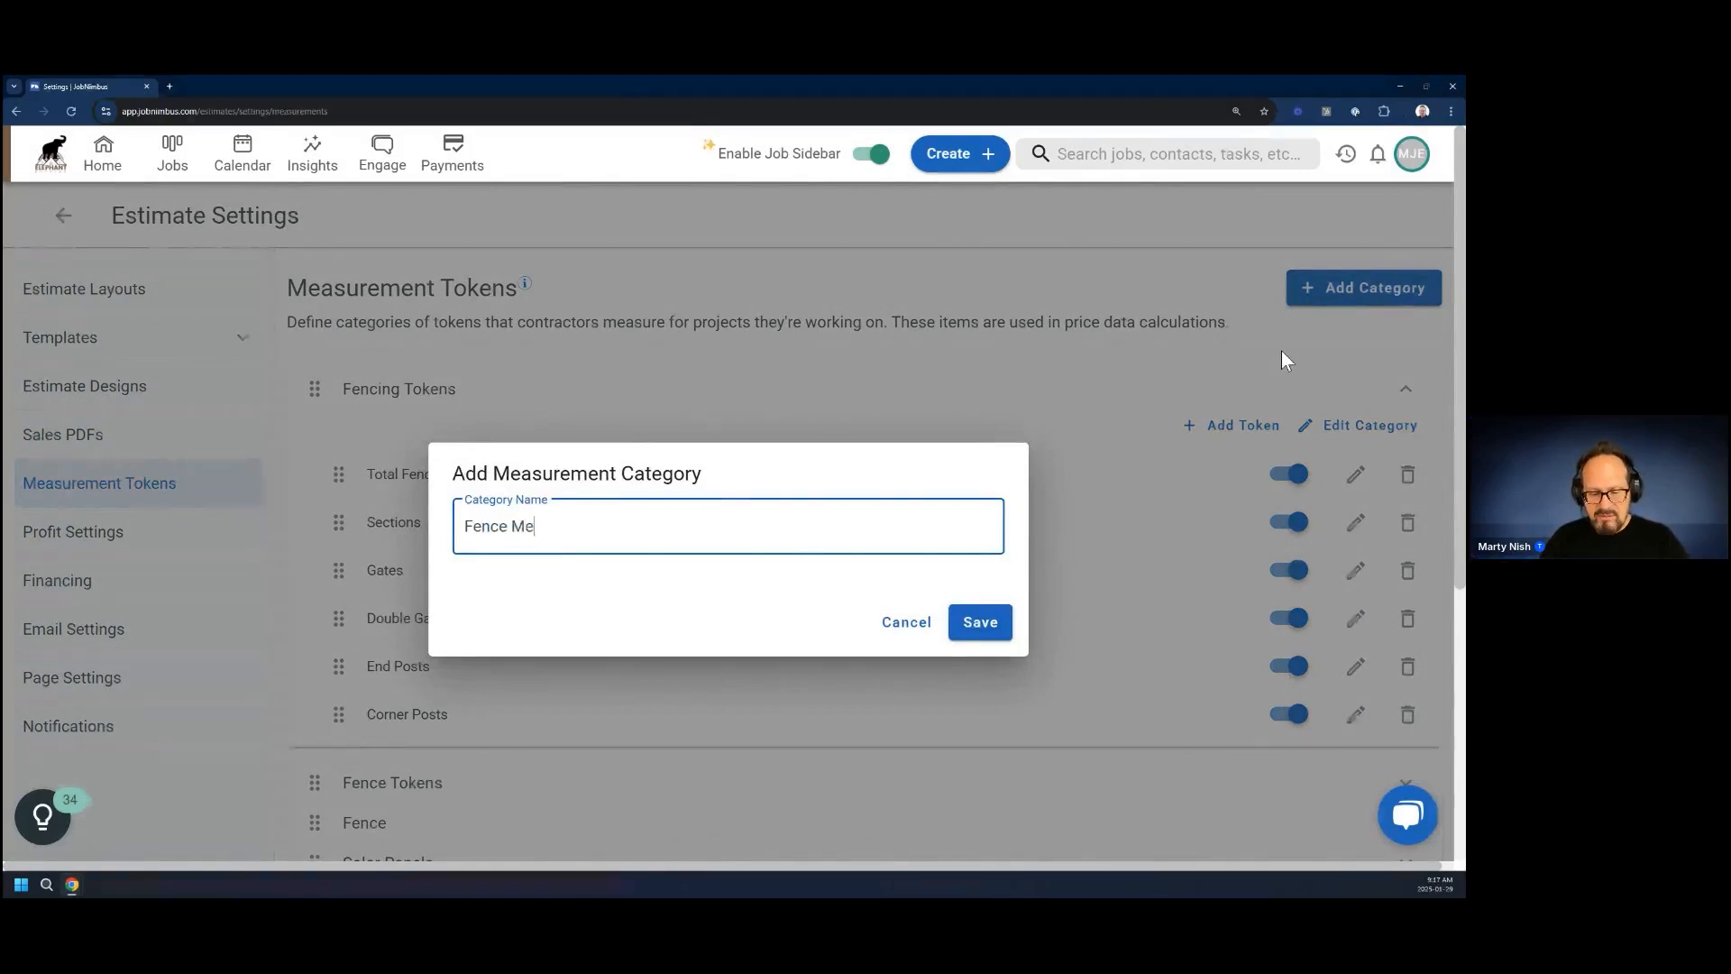
type("asurement Tokens")
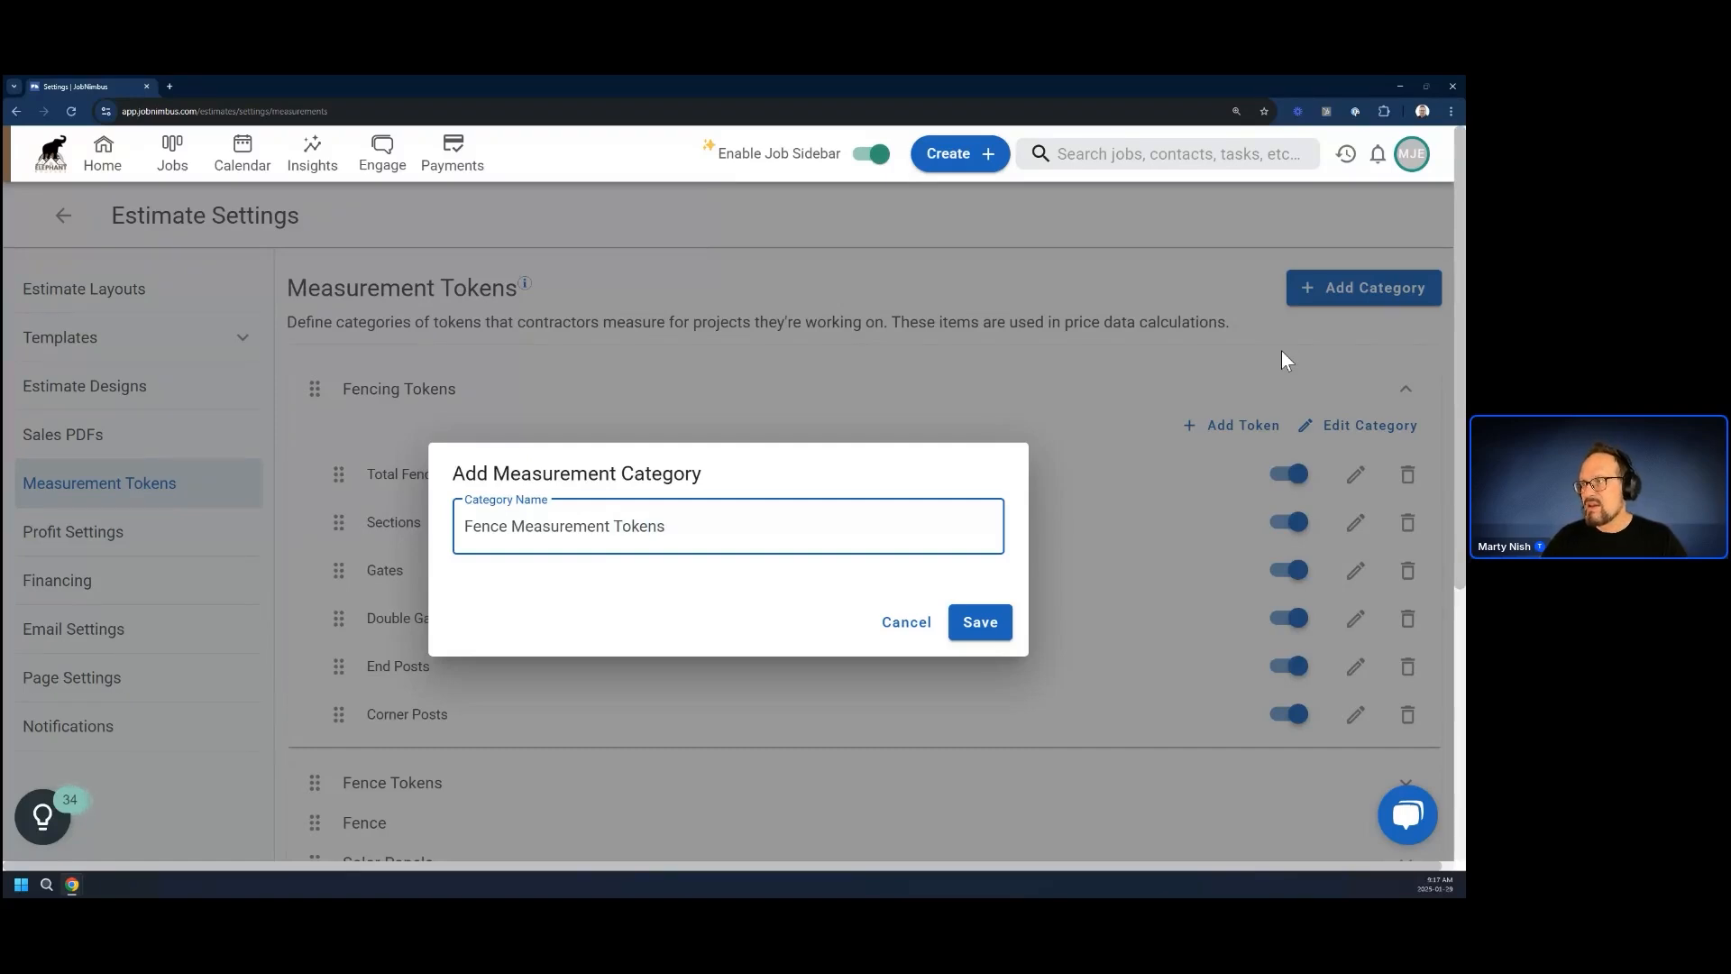
left_click(985, 628)
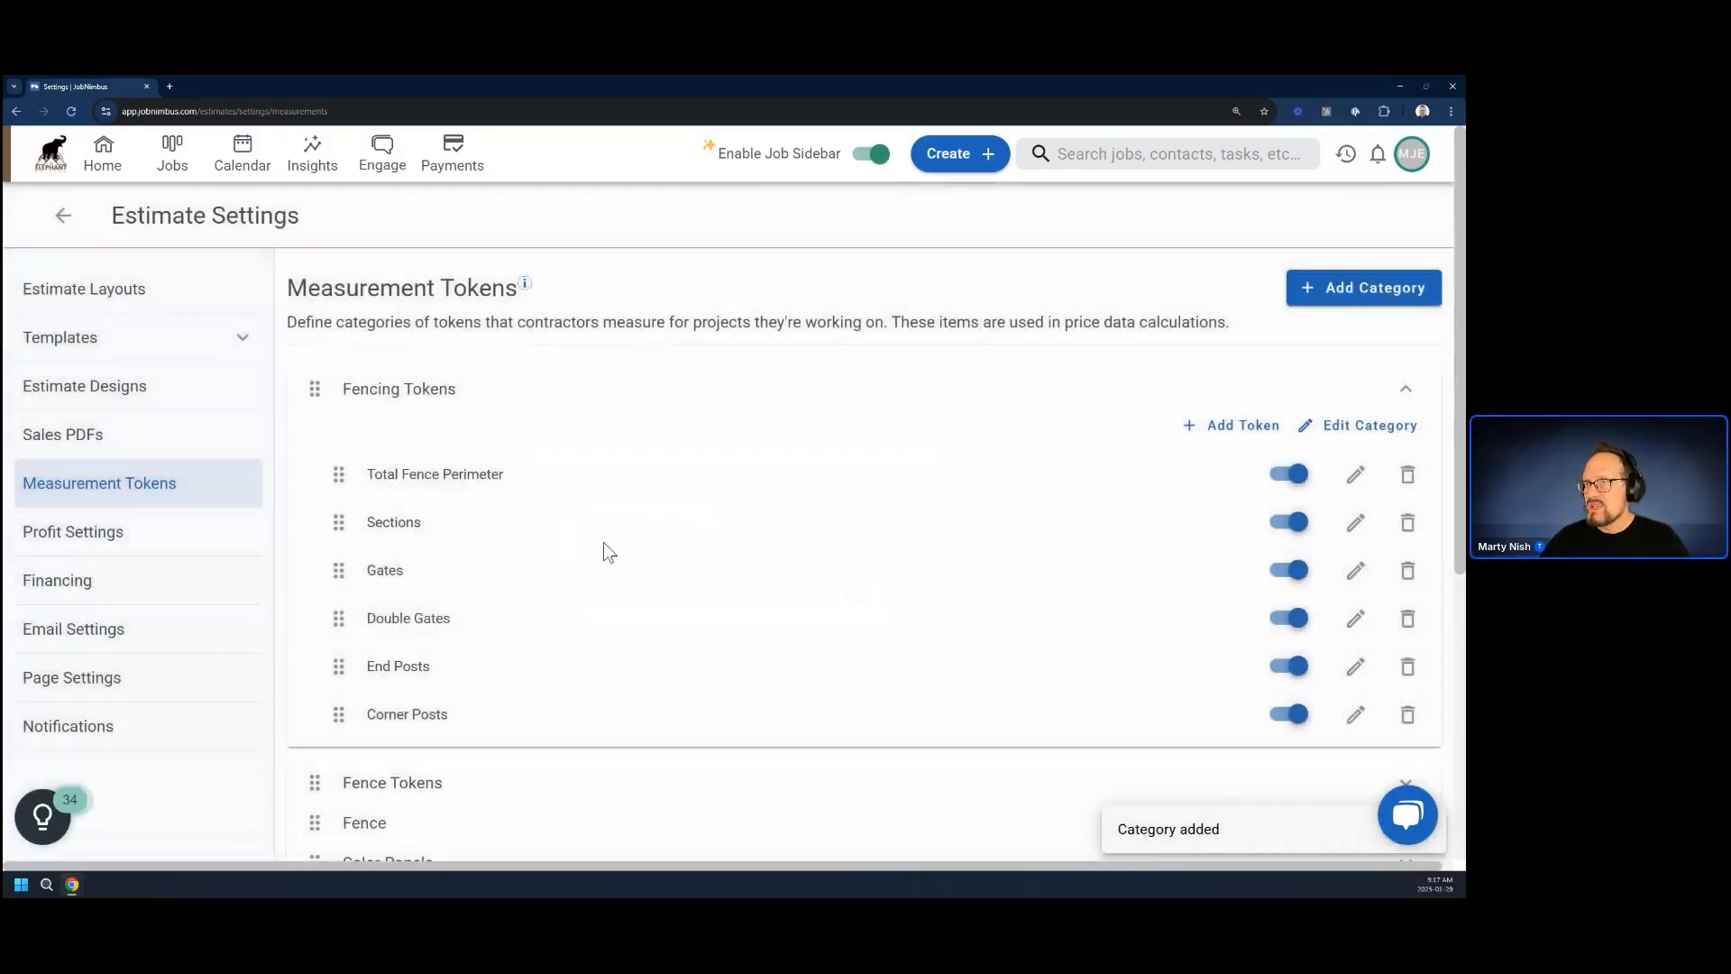
Move the Fence Measurement Tokens category to the beginning of the category list, above Fencing Tokens
scroll(458, 717, "down", 6)
scroll(461, 704, "up", 4)
scroll(461, 703, "up", 2)
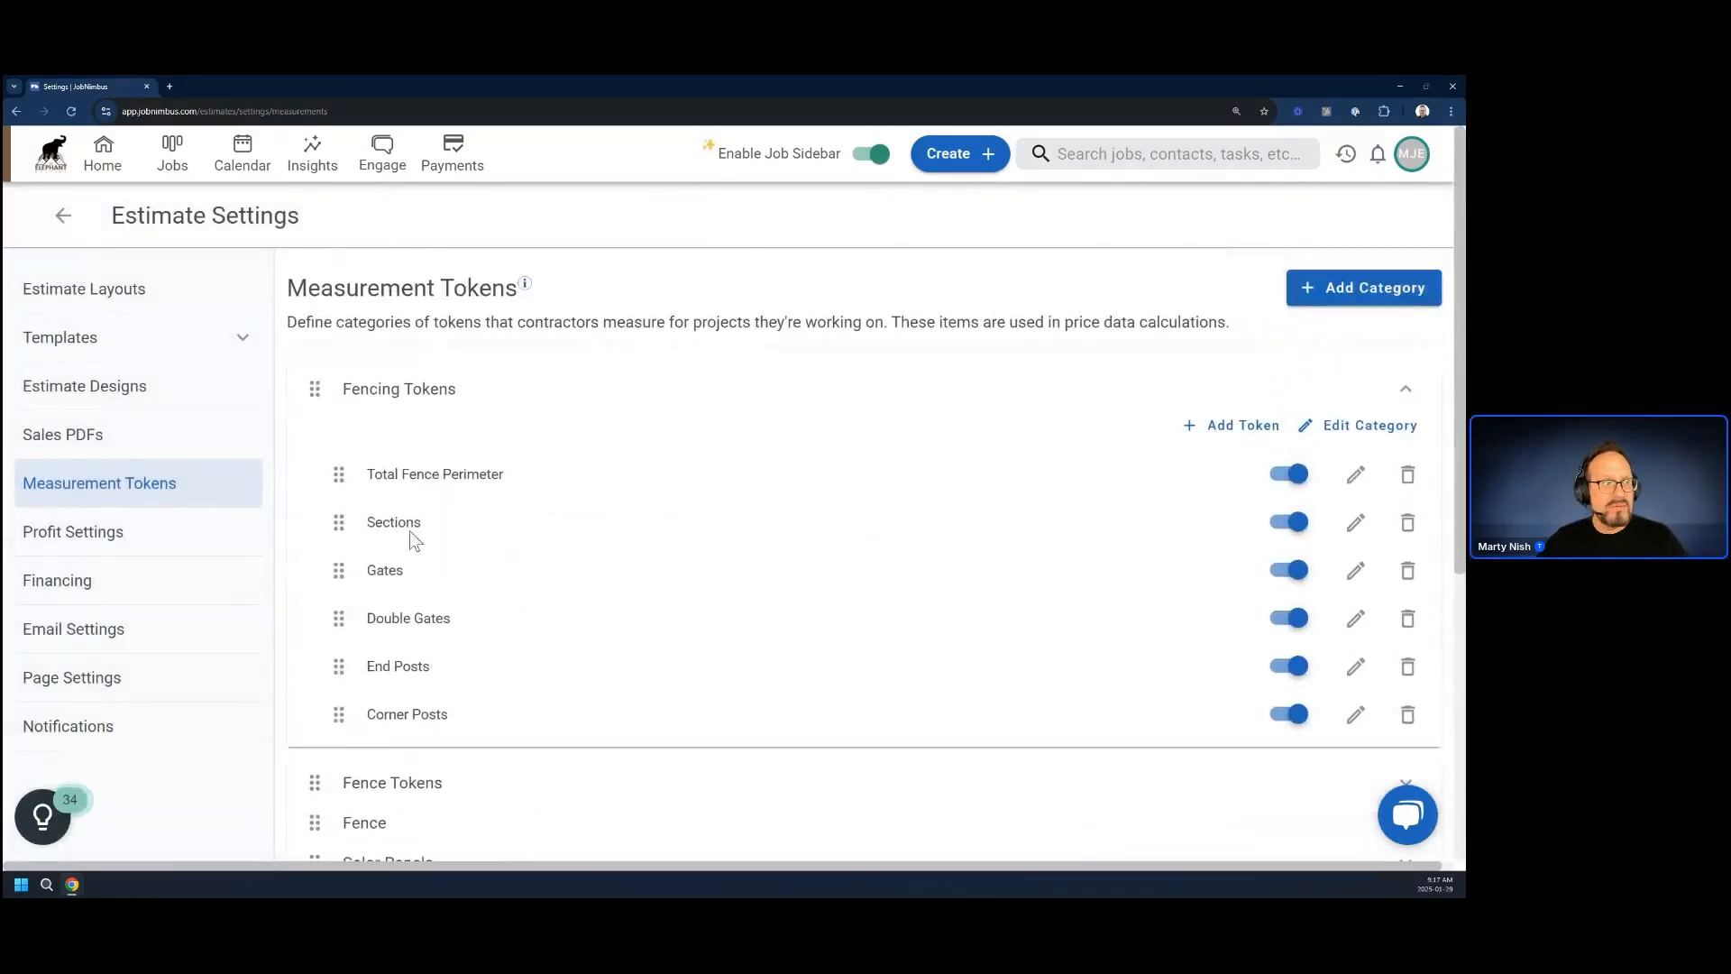
left_click_drag(313, 794, 333, 279)
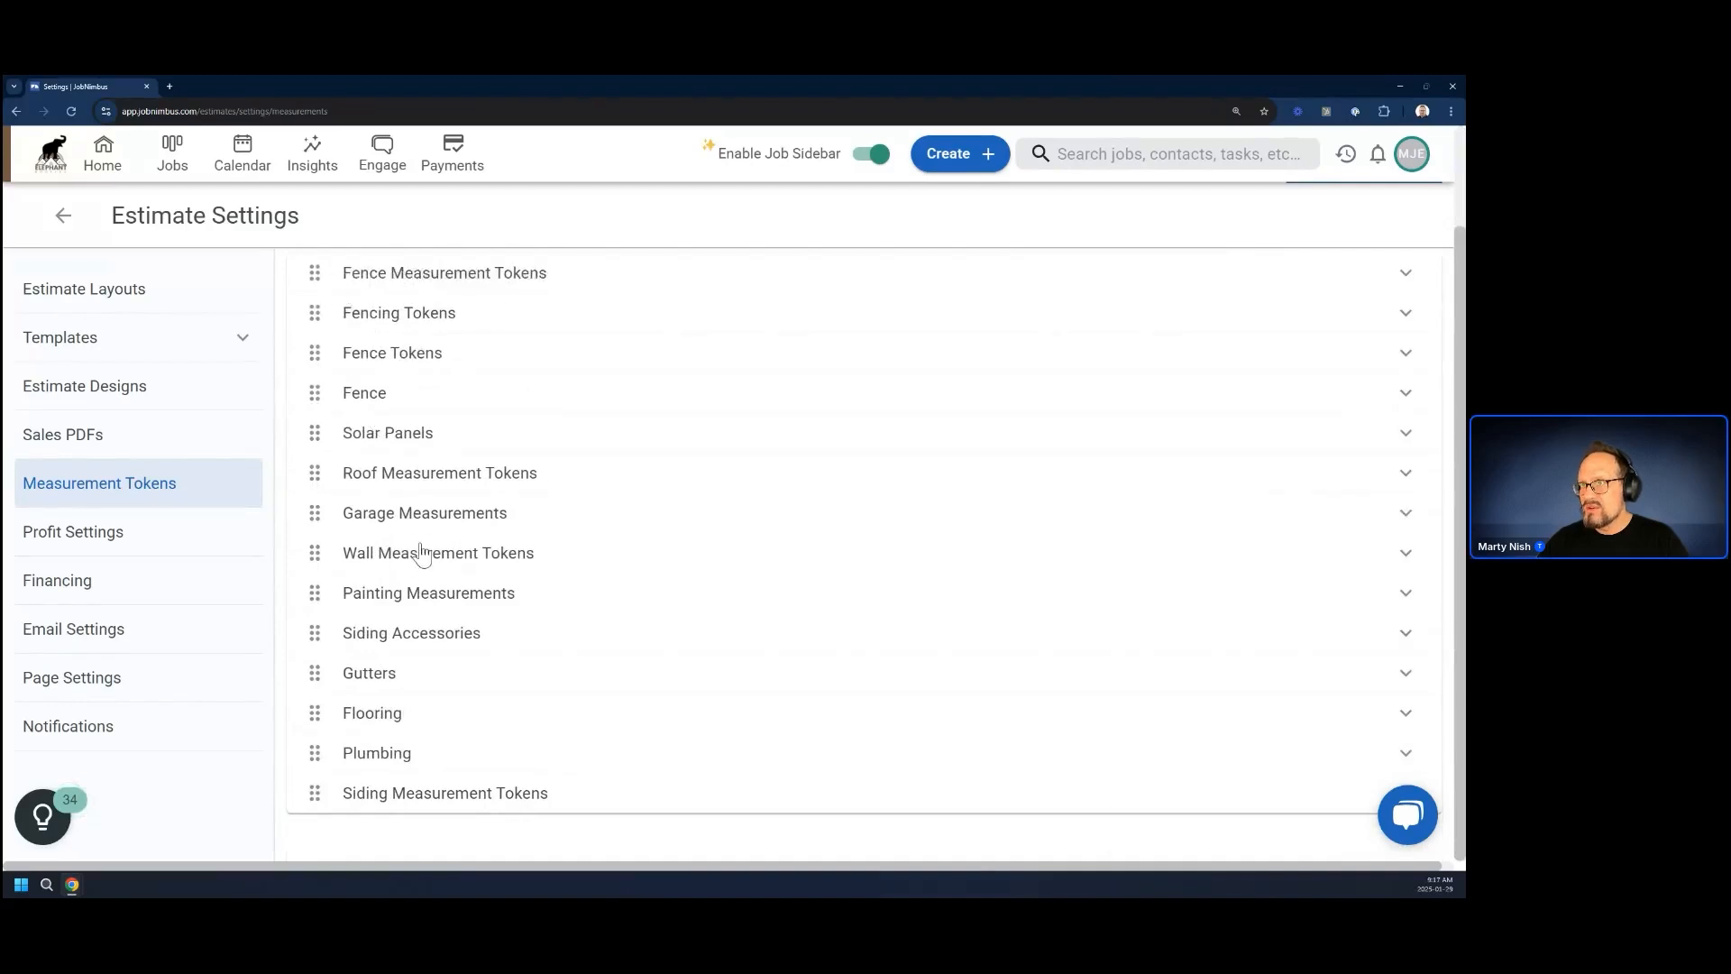
scroll(424, 552, "up", 1)
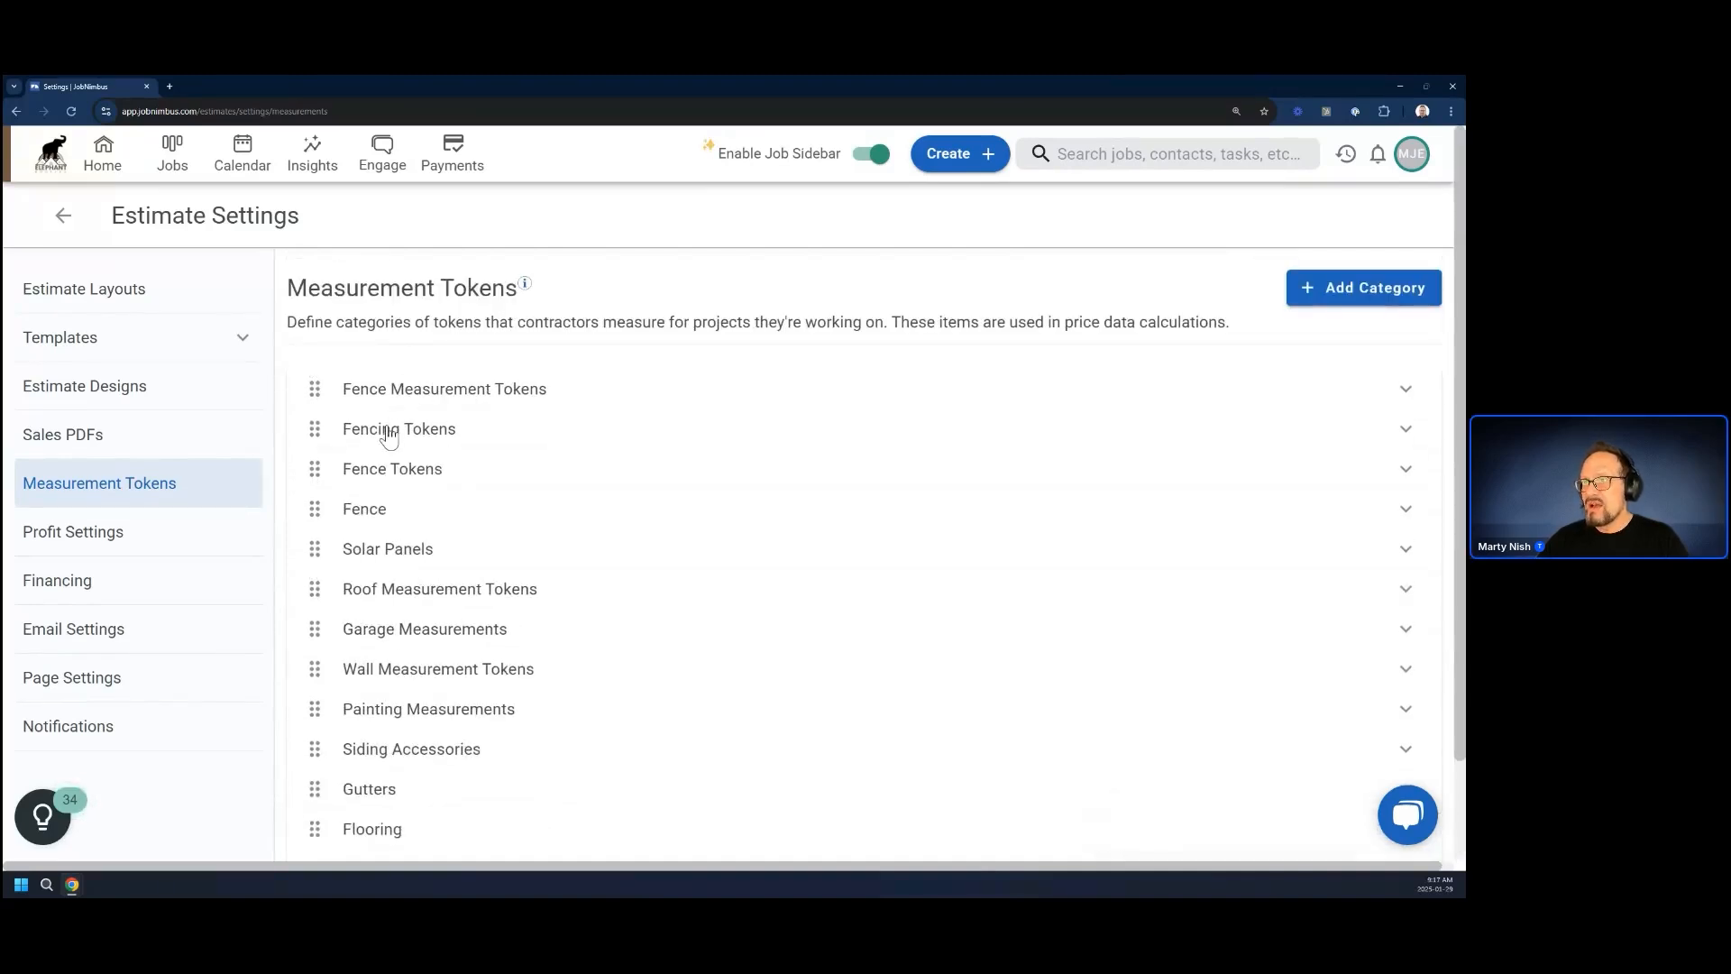
Add a token named "Fence Perimeter" with unit of measure Linear Feet to the Fence Measurement Tokens category
left_click(421, 397)
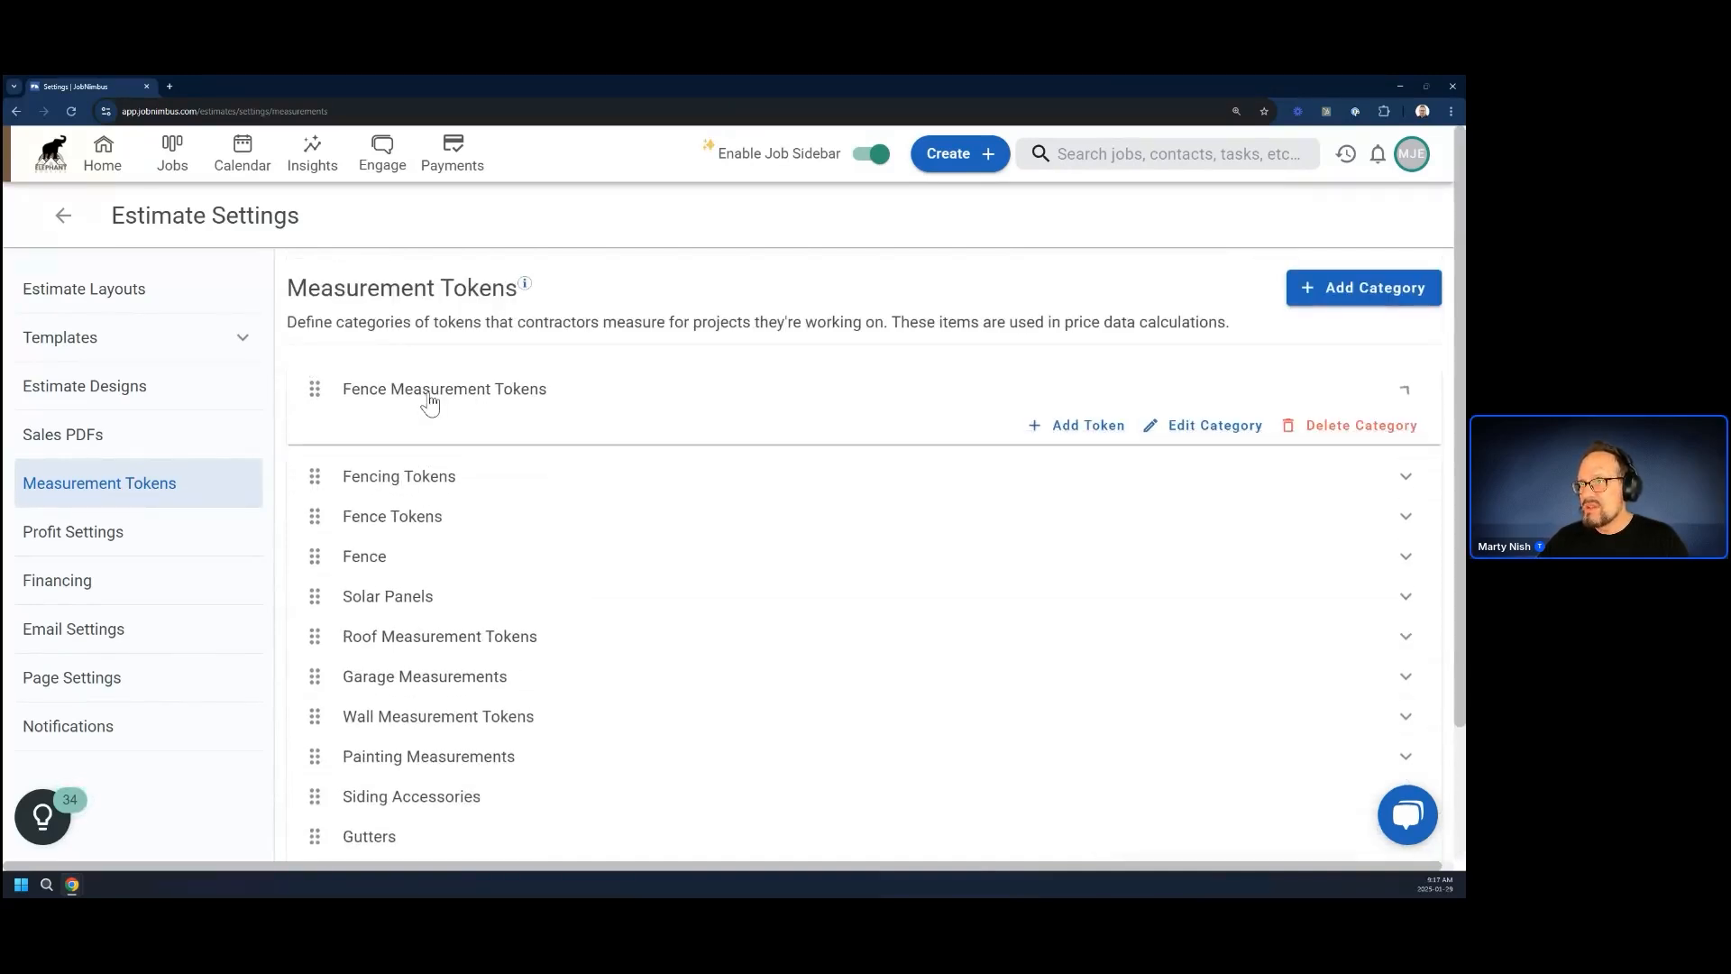
left_click(1086, 431)
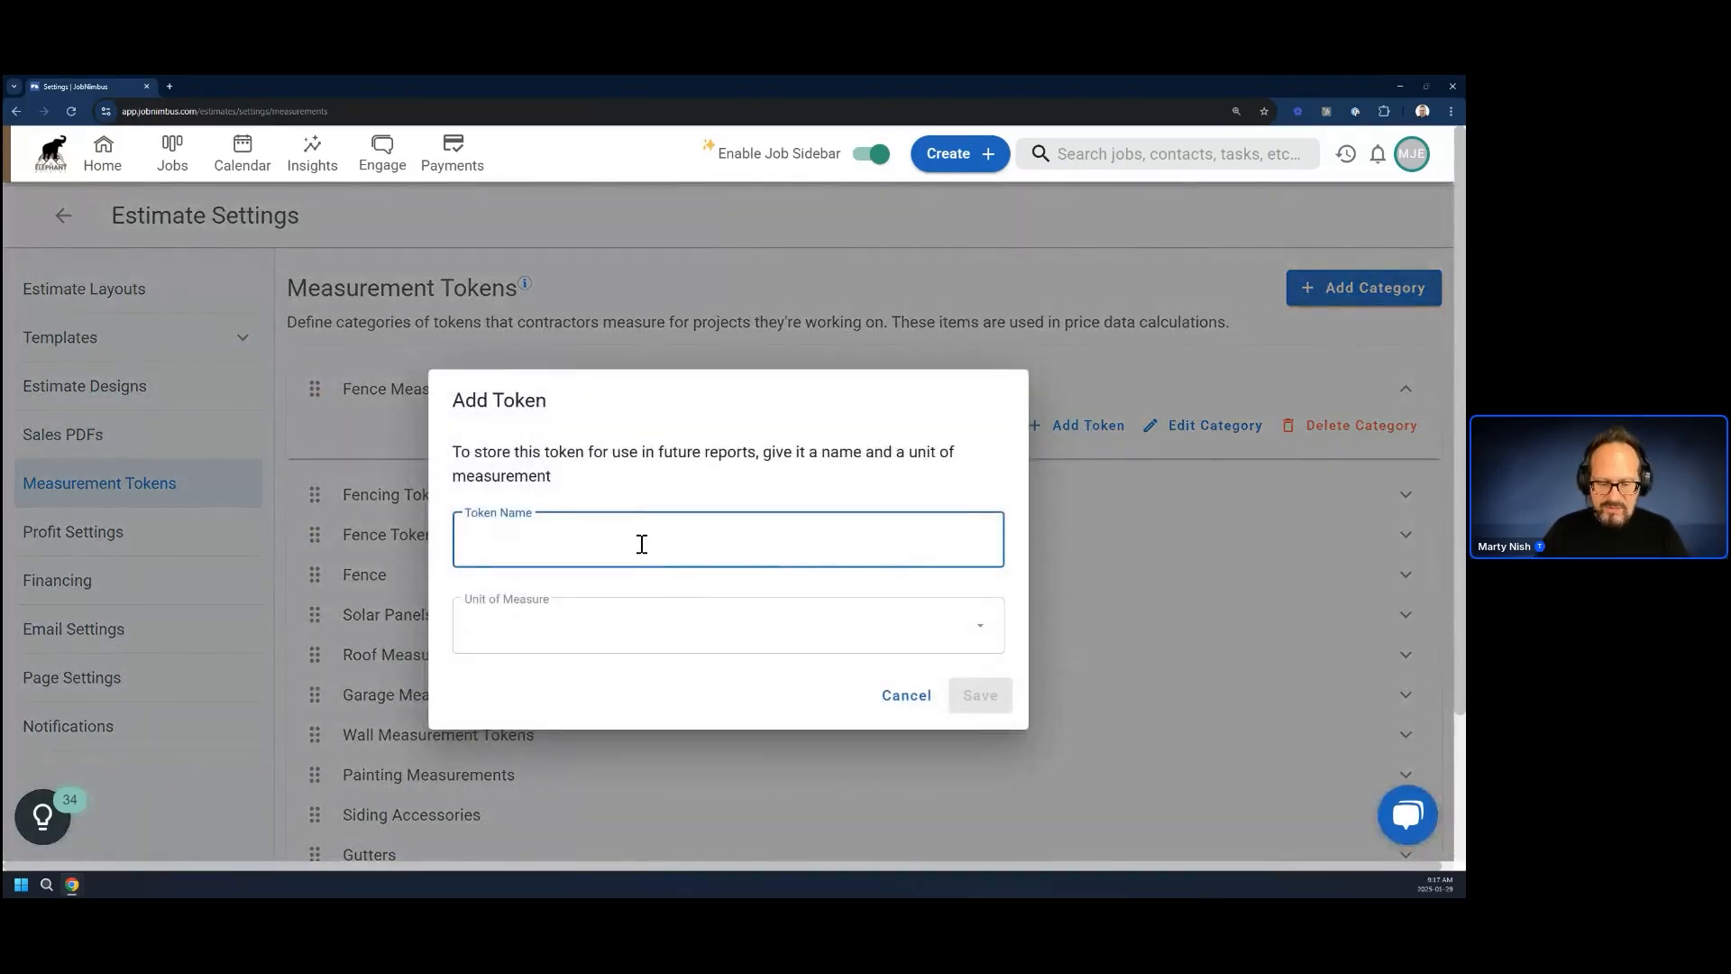
type("Fence Per")
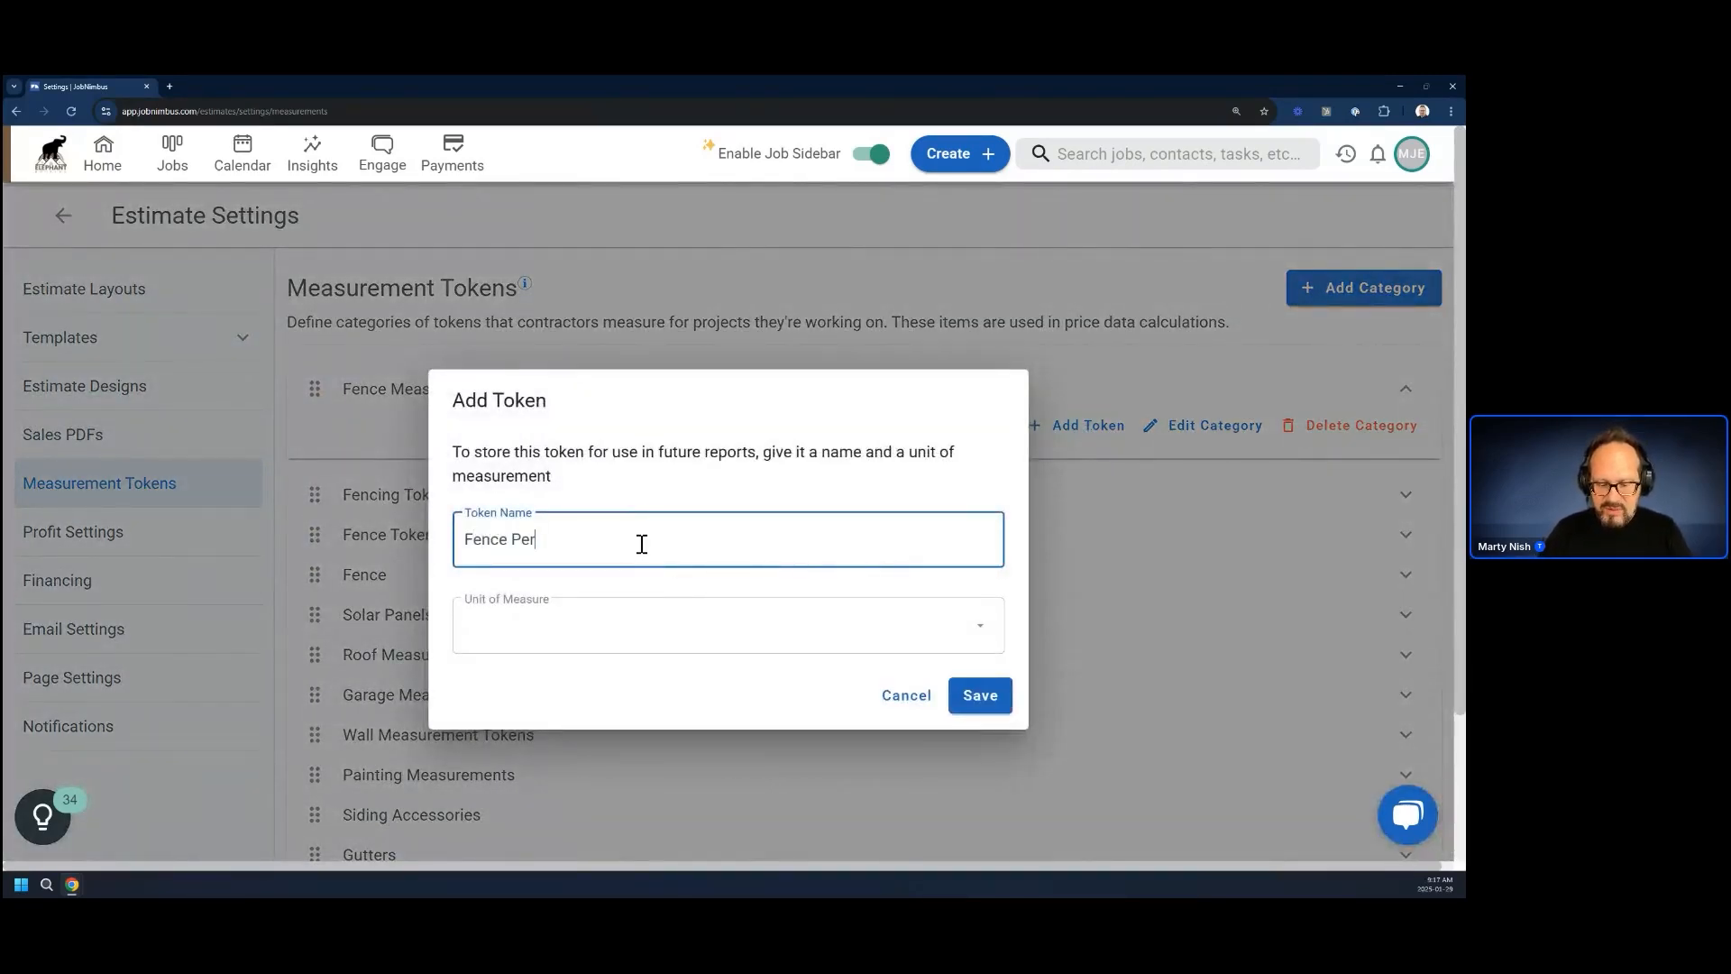
type("mit")
key("BackSpace")
key("BackSpace")
key("BackSpace")
type("imeter")
left_click(651, 634)
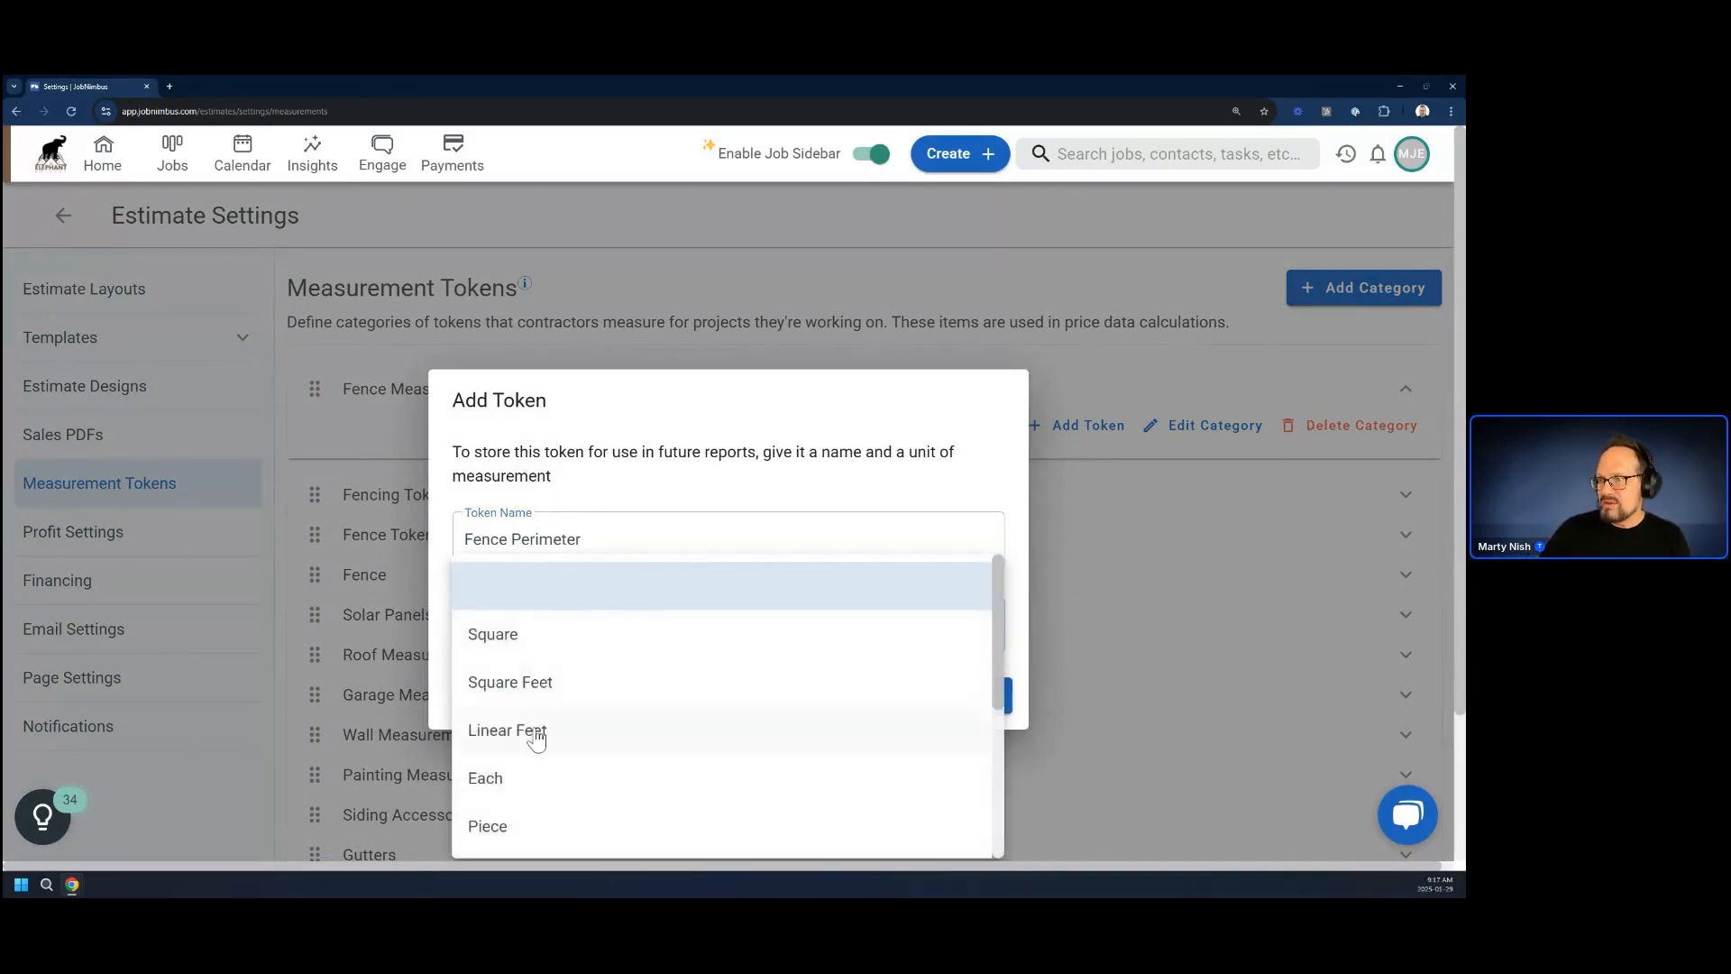
left_click(536, 739)
left_click(978, 695)
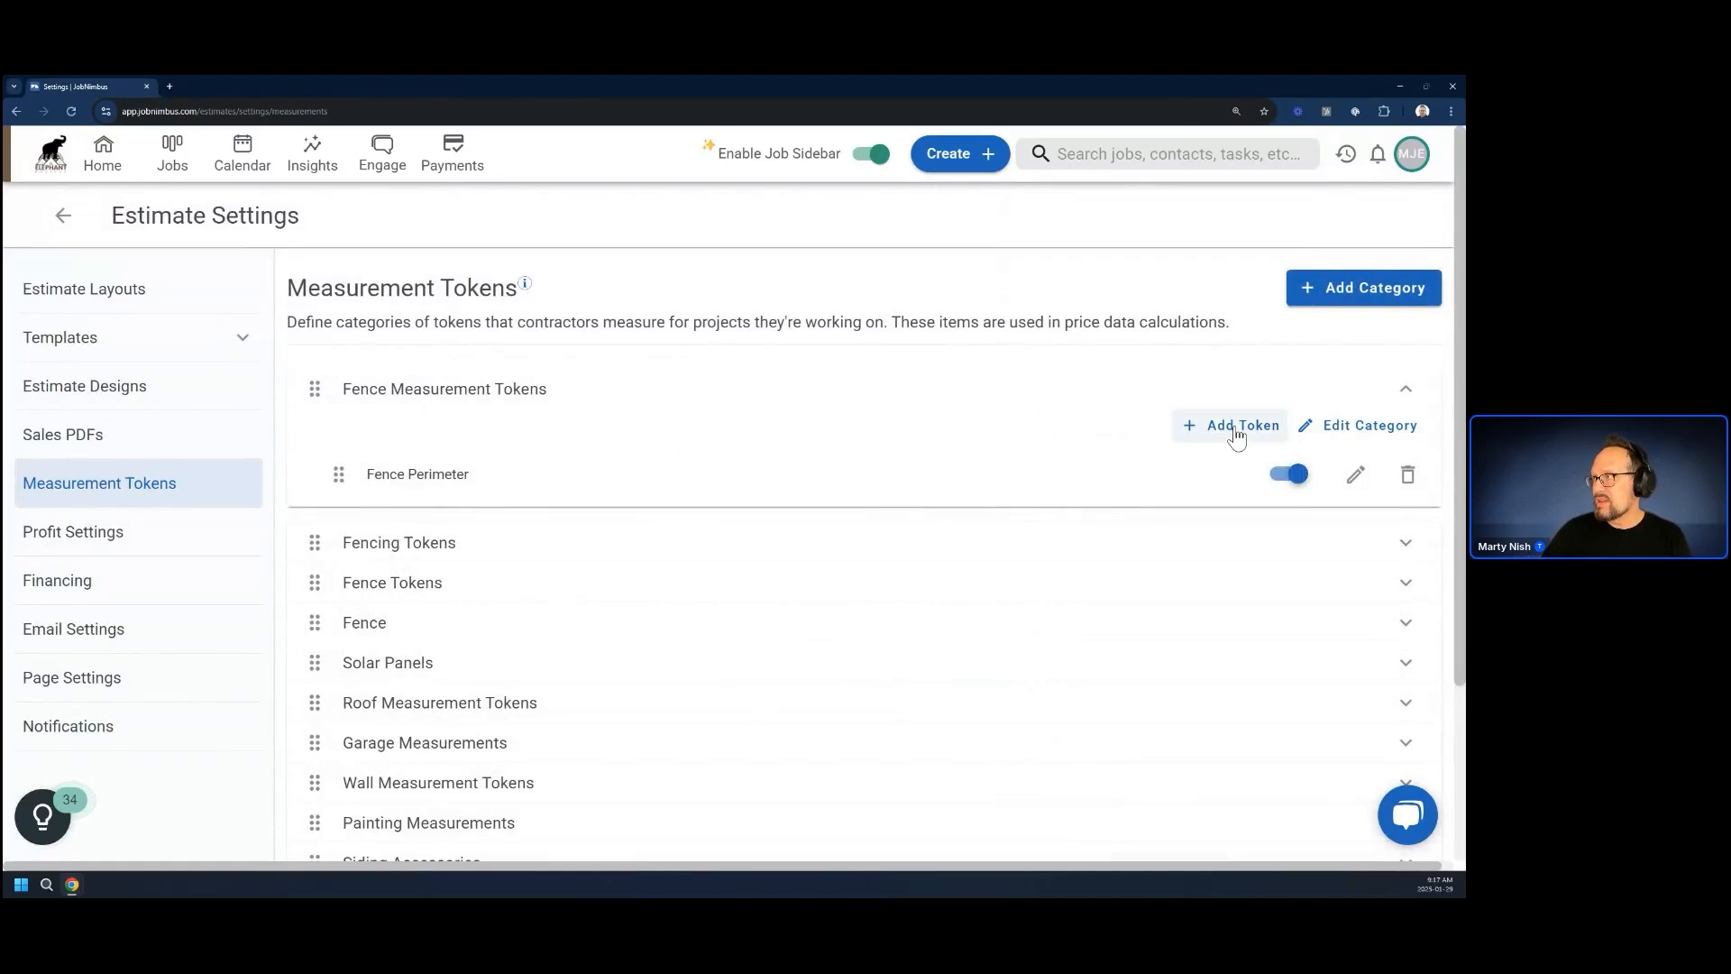
Add a token named "Gates" with unit of measure Each to the Fence Measurement Tokens category
left_click(1236, 427)
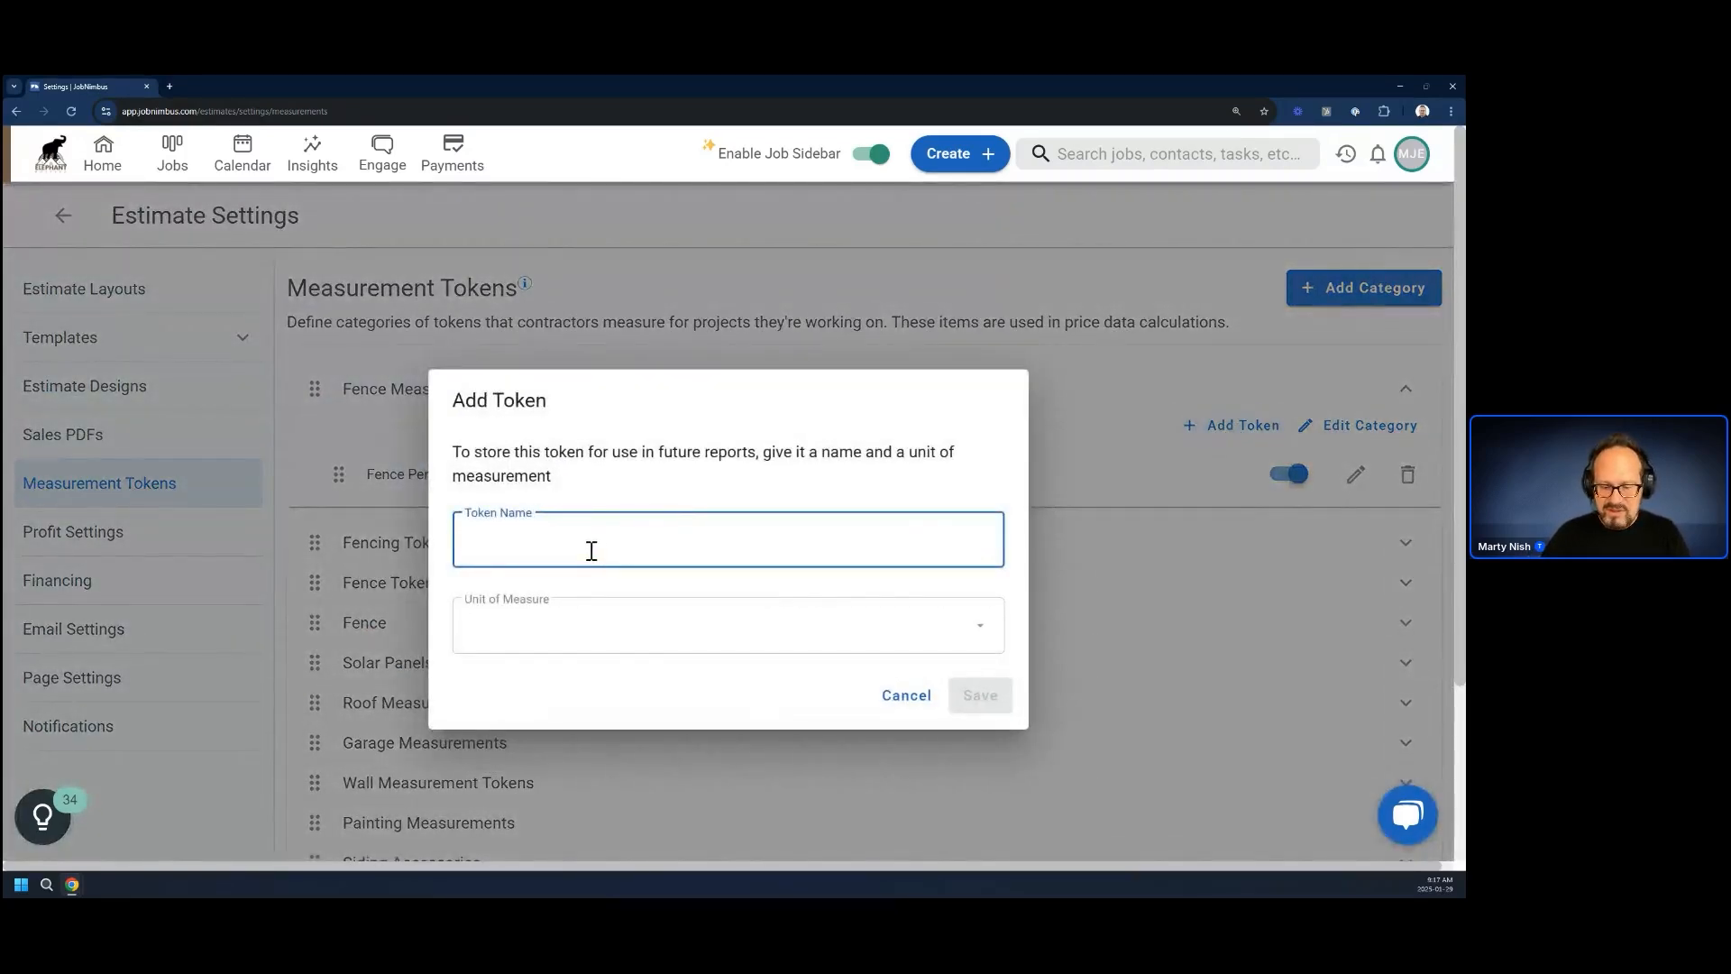
type("Gates")
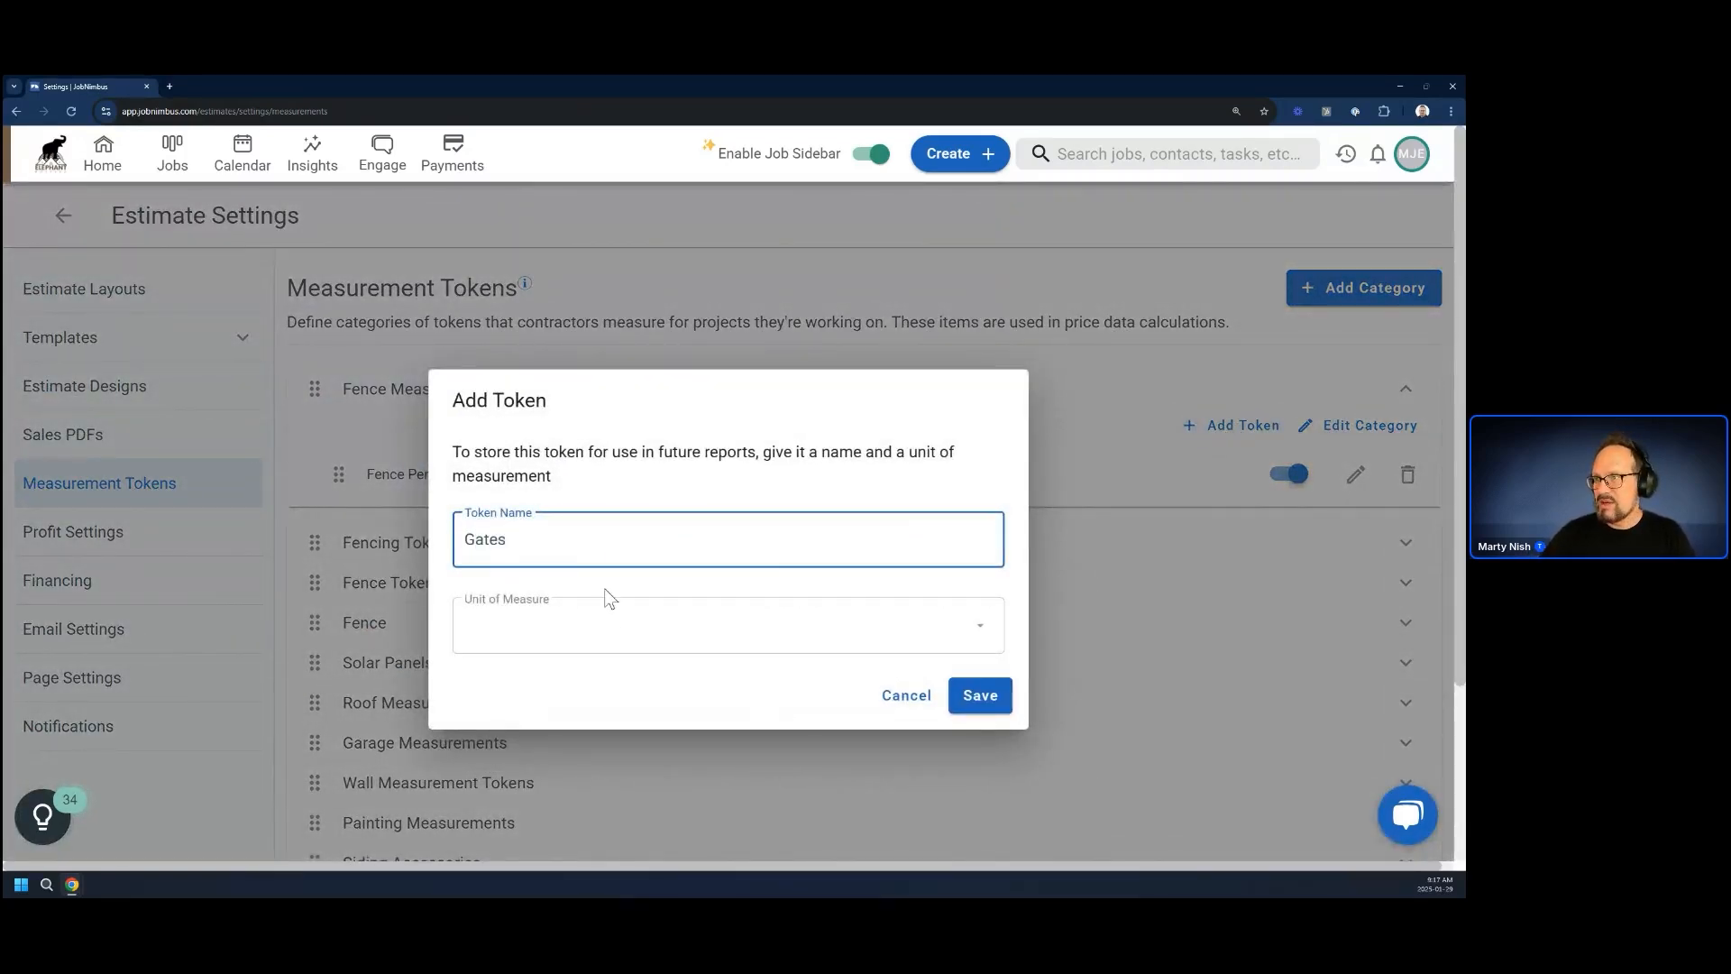
left_click(663, 627)
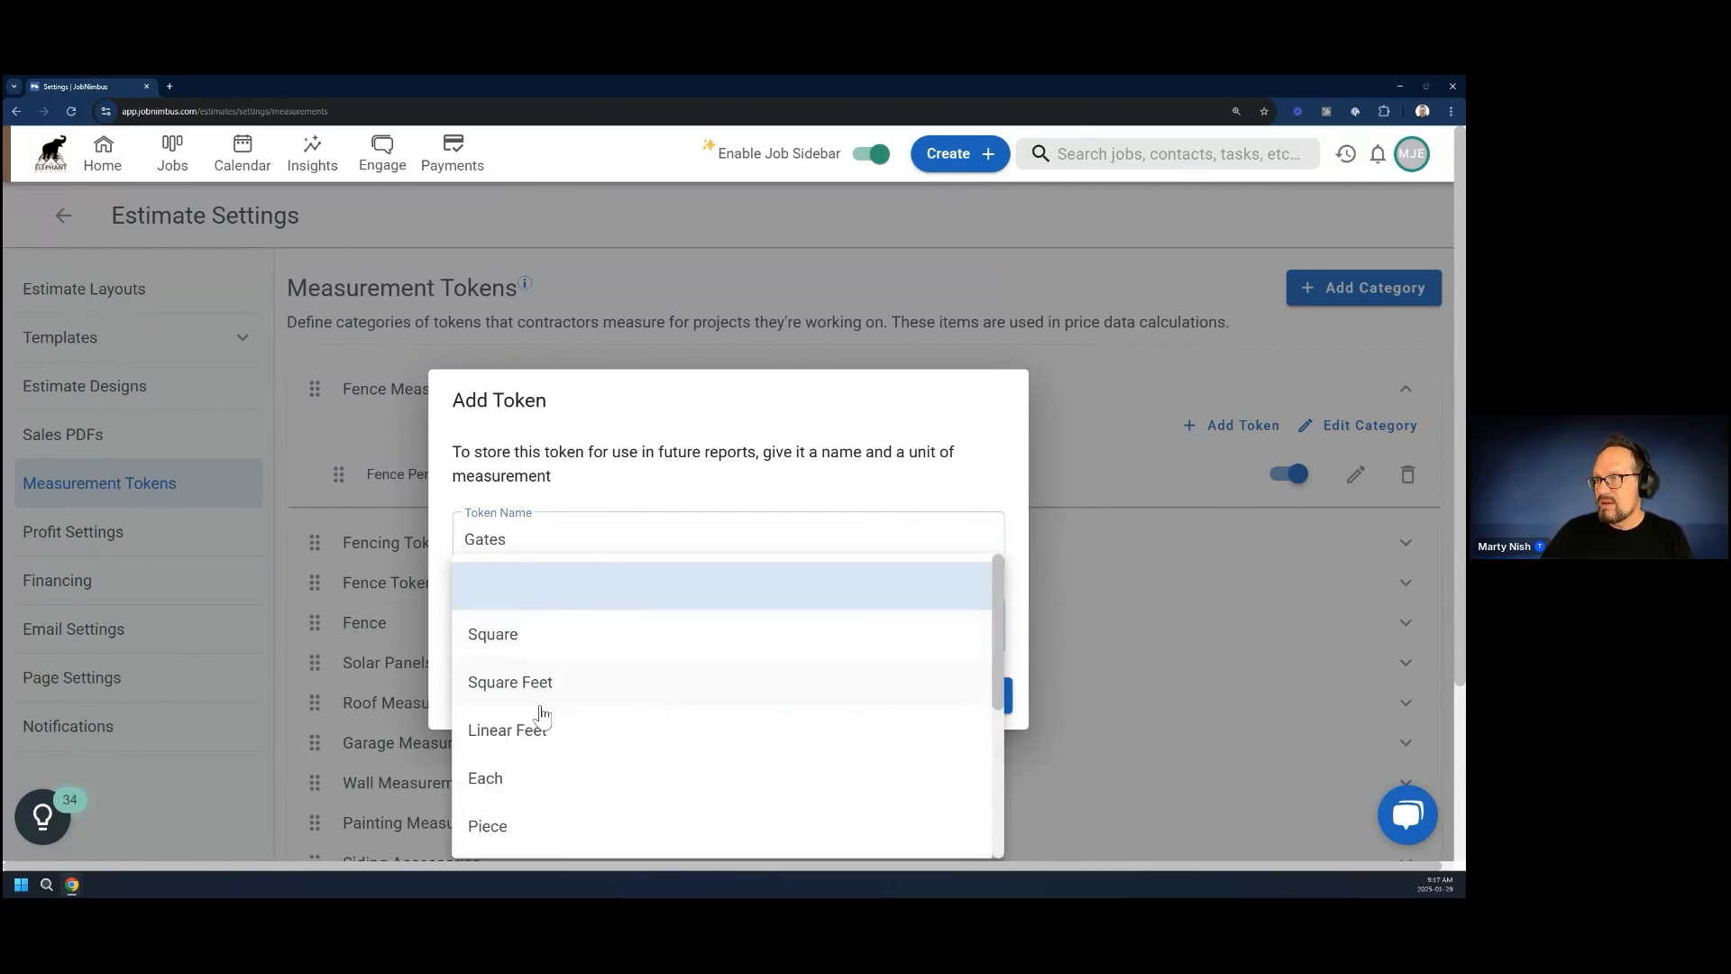
right_click(516, 735)
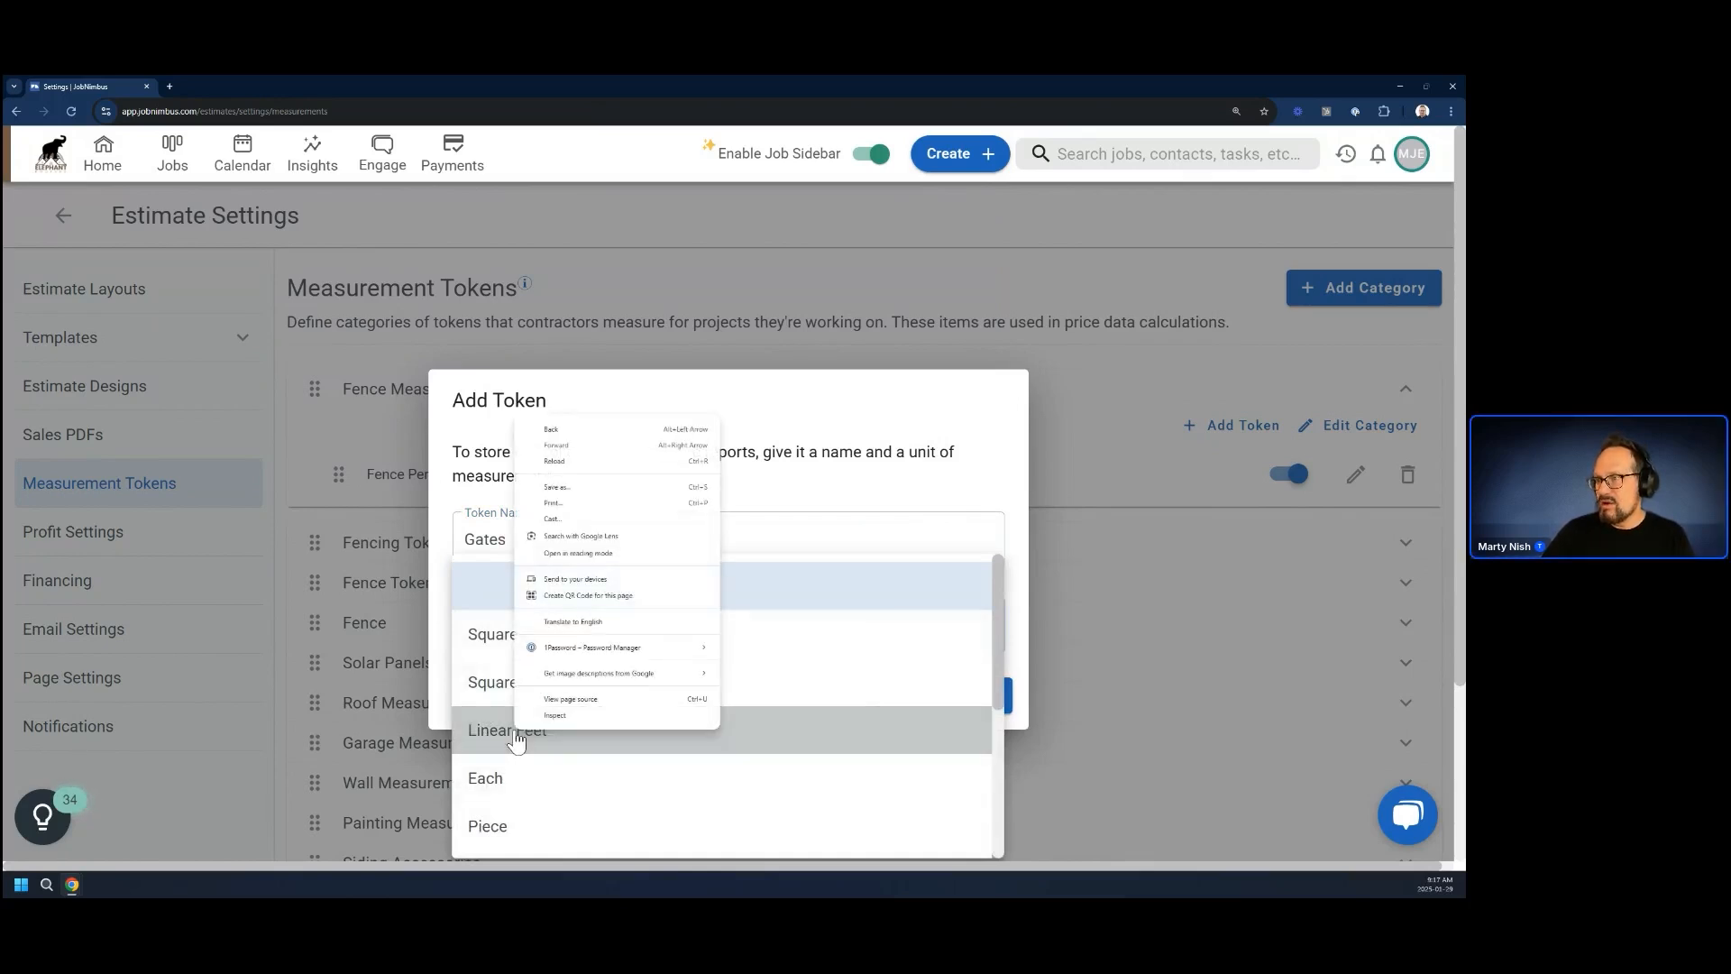
left_click(505, 786)
left_click(506, 782)
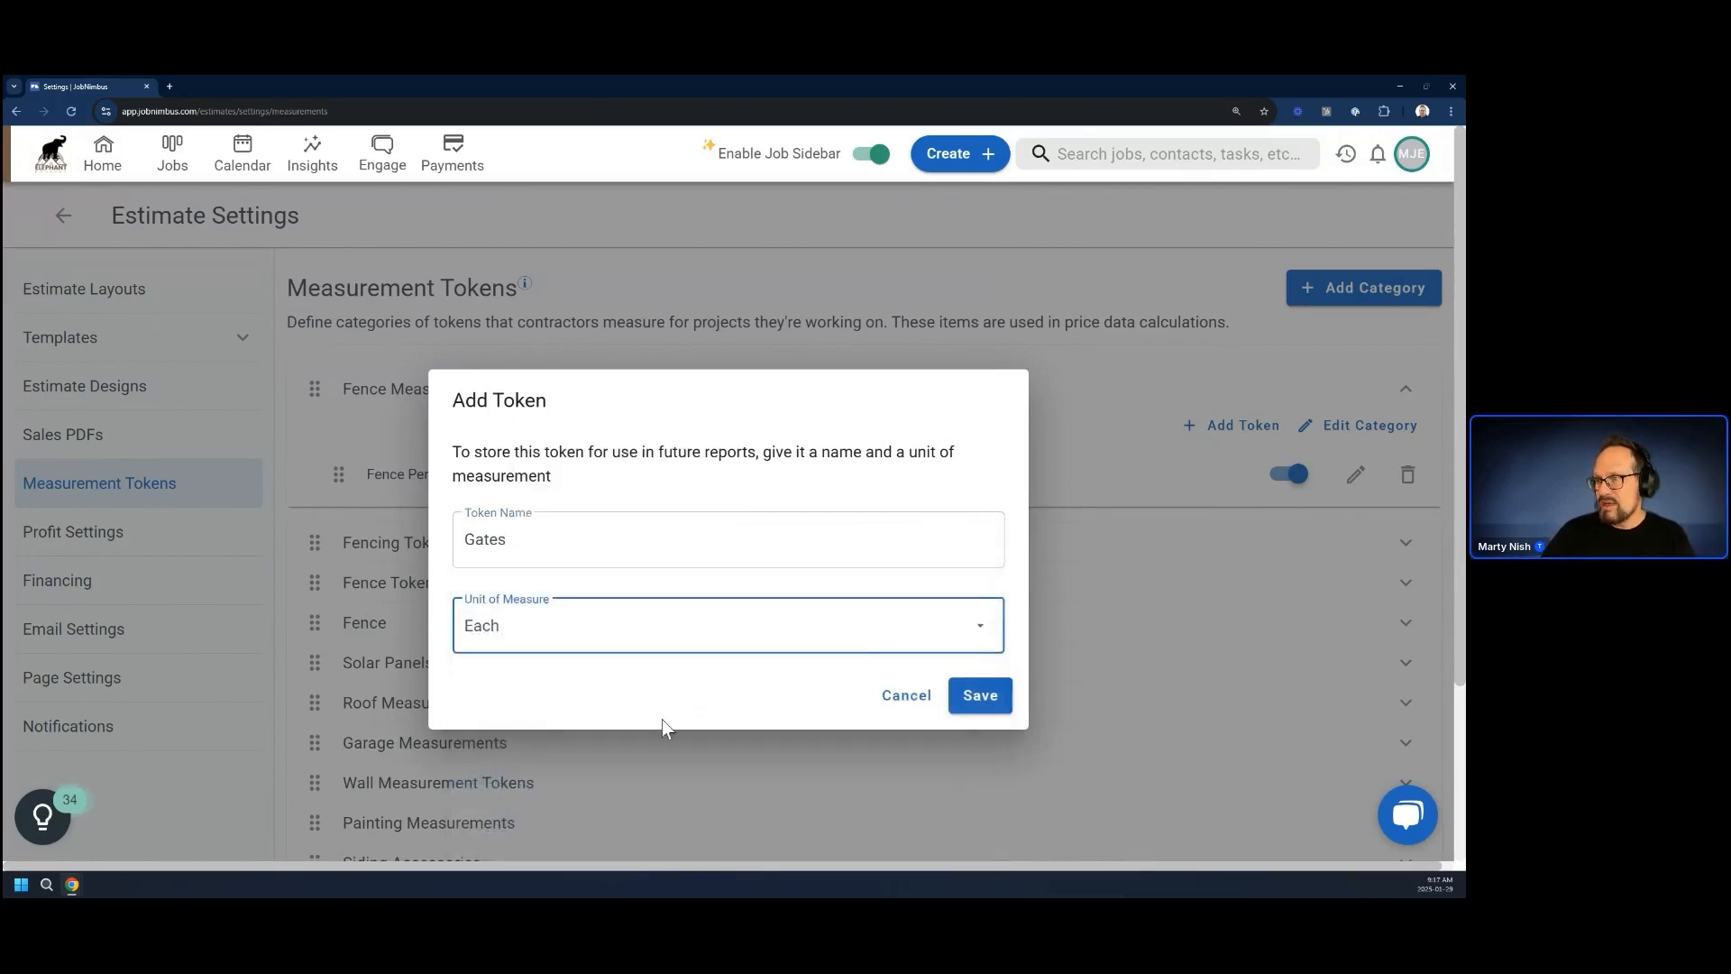
left_click(961, 703)
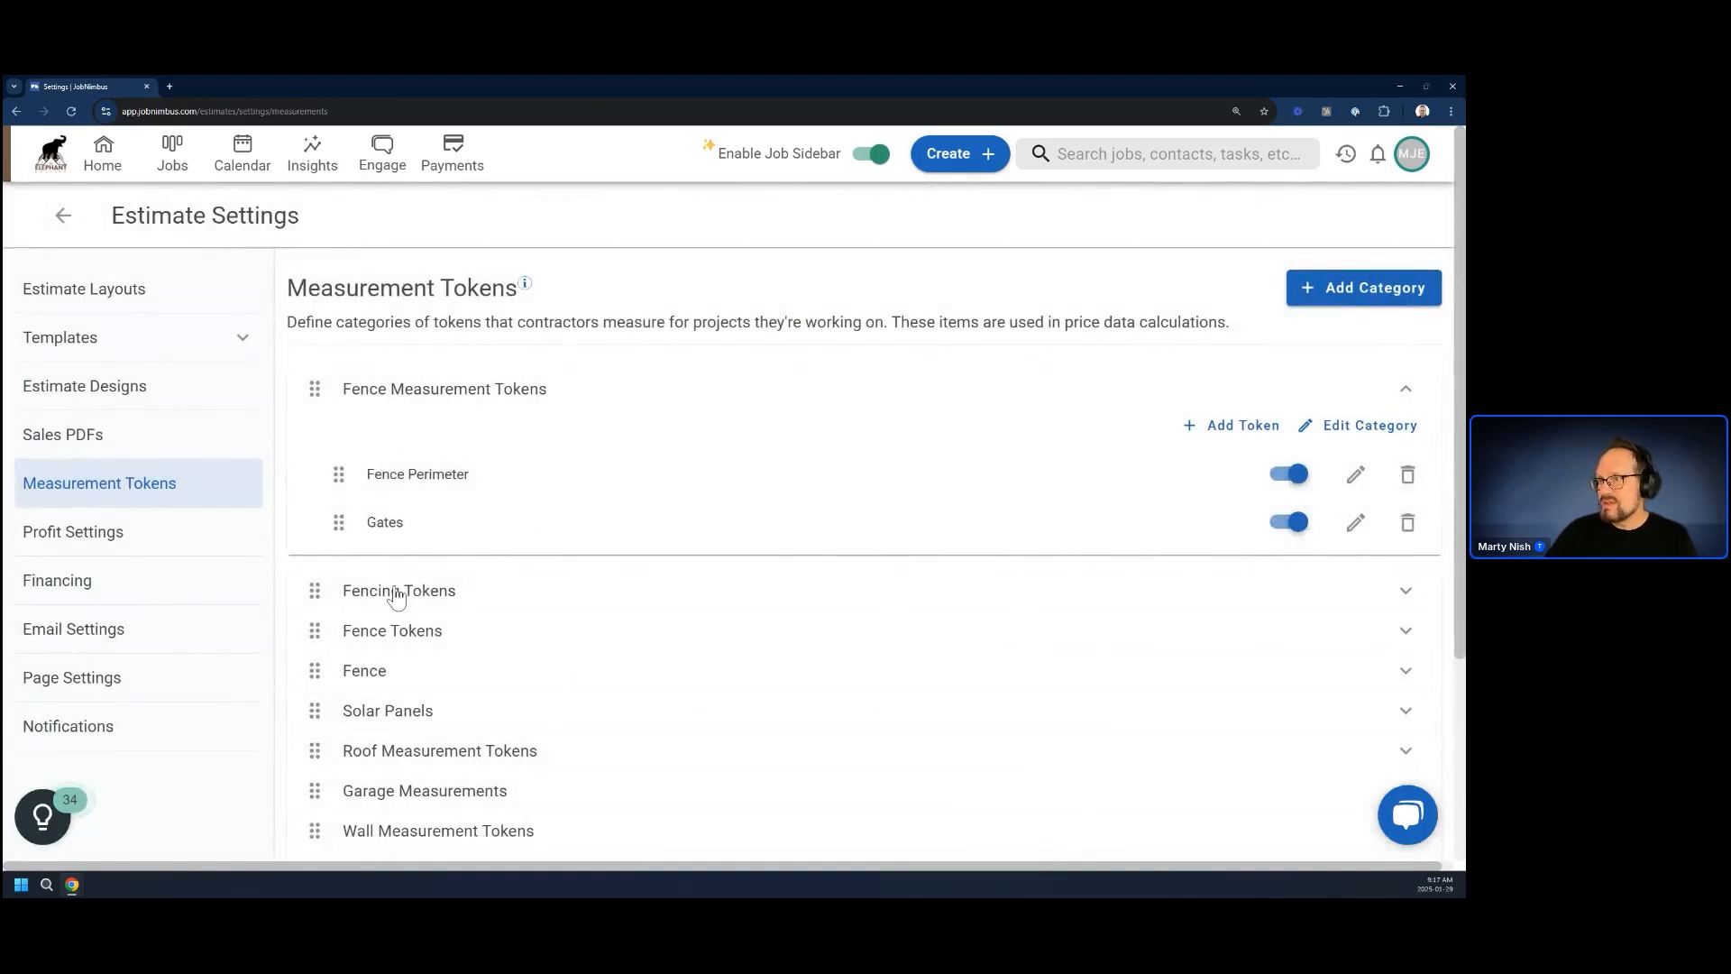
Delete the Fence Perimeter and Gates tokens from Fence Measurement Tokens, and delete the emptied category itself
left_click(1408, 478)
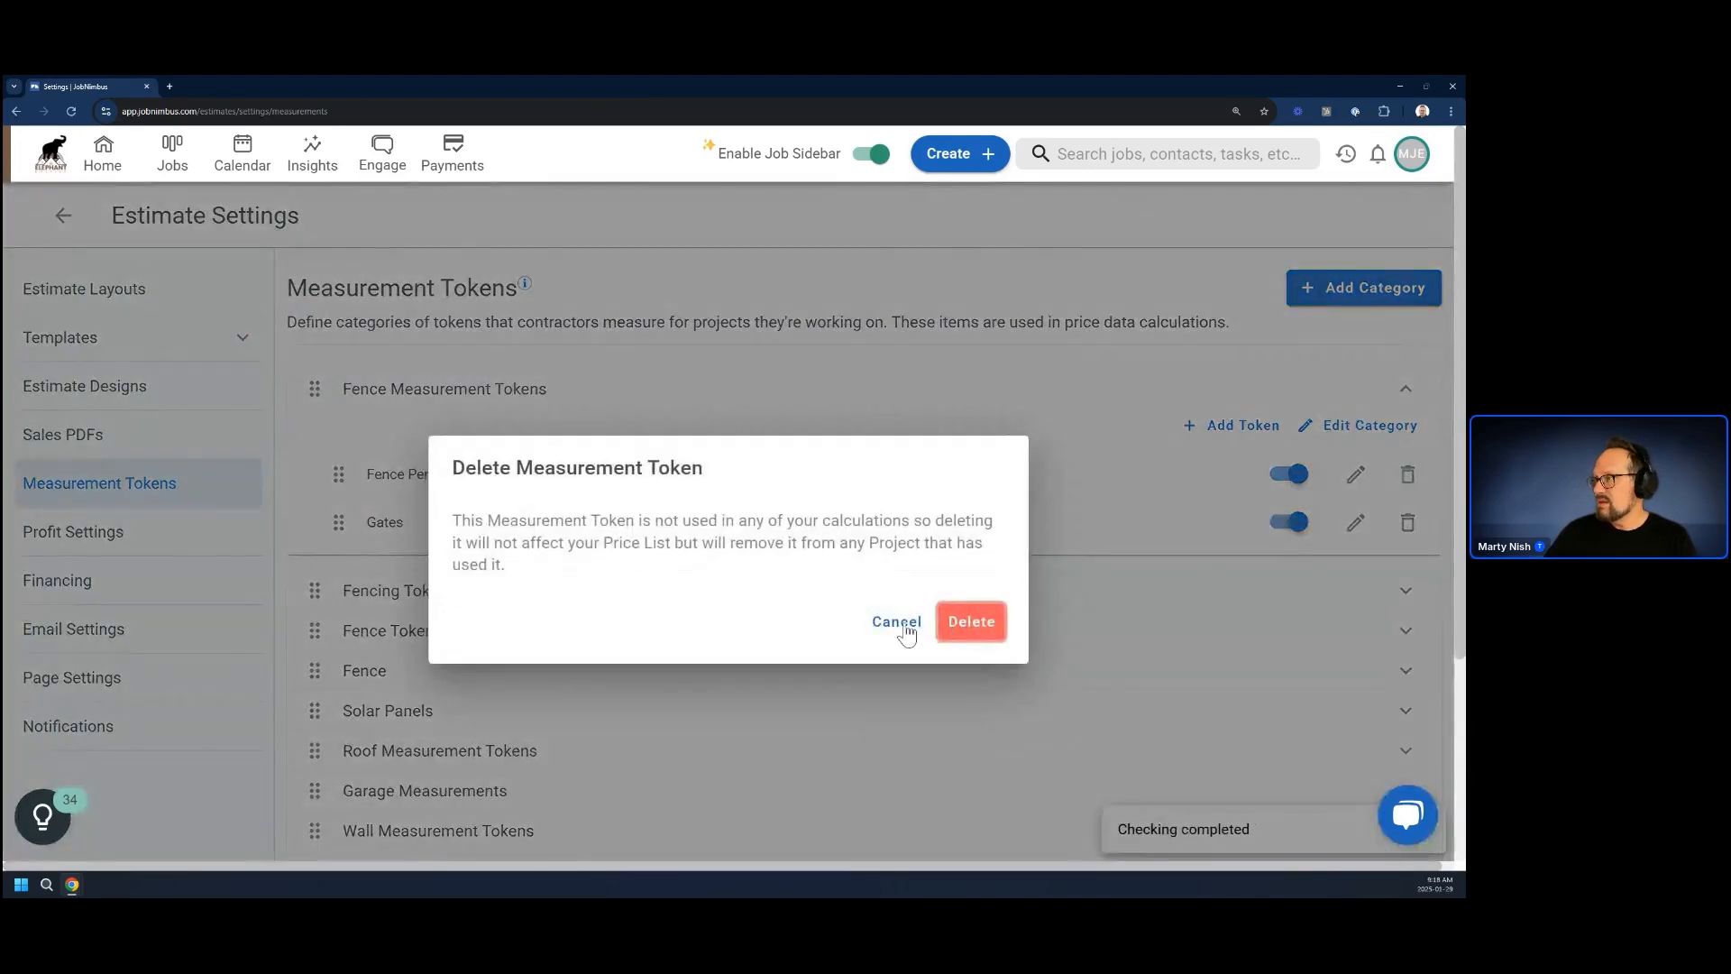
left_click(895, 624)
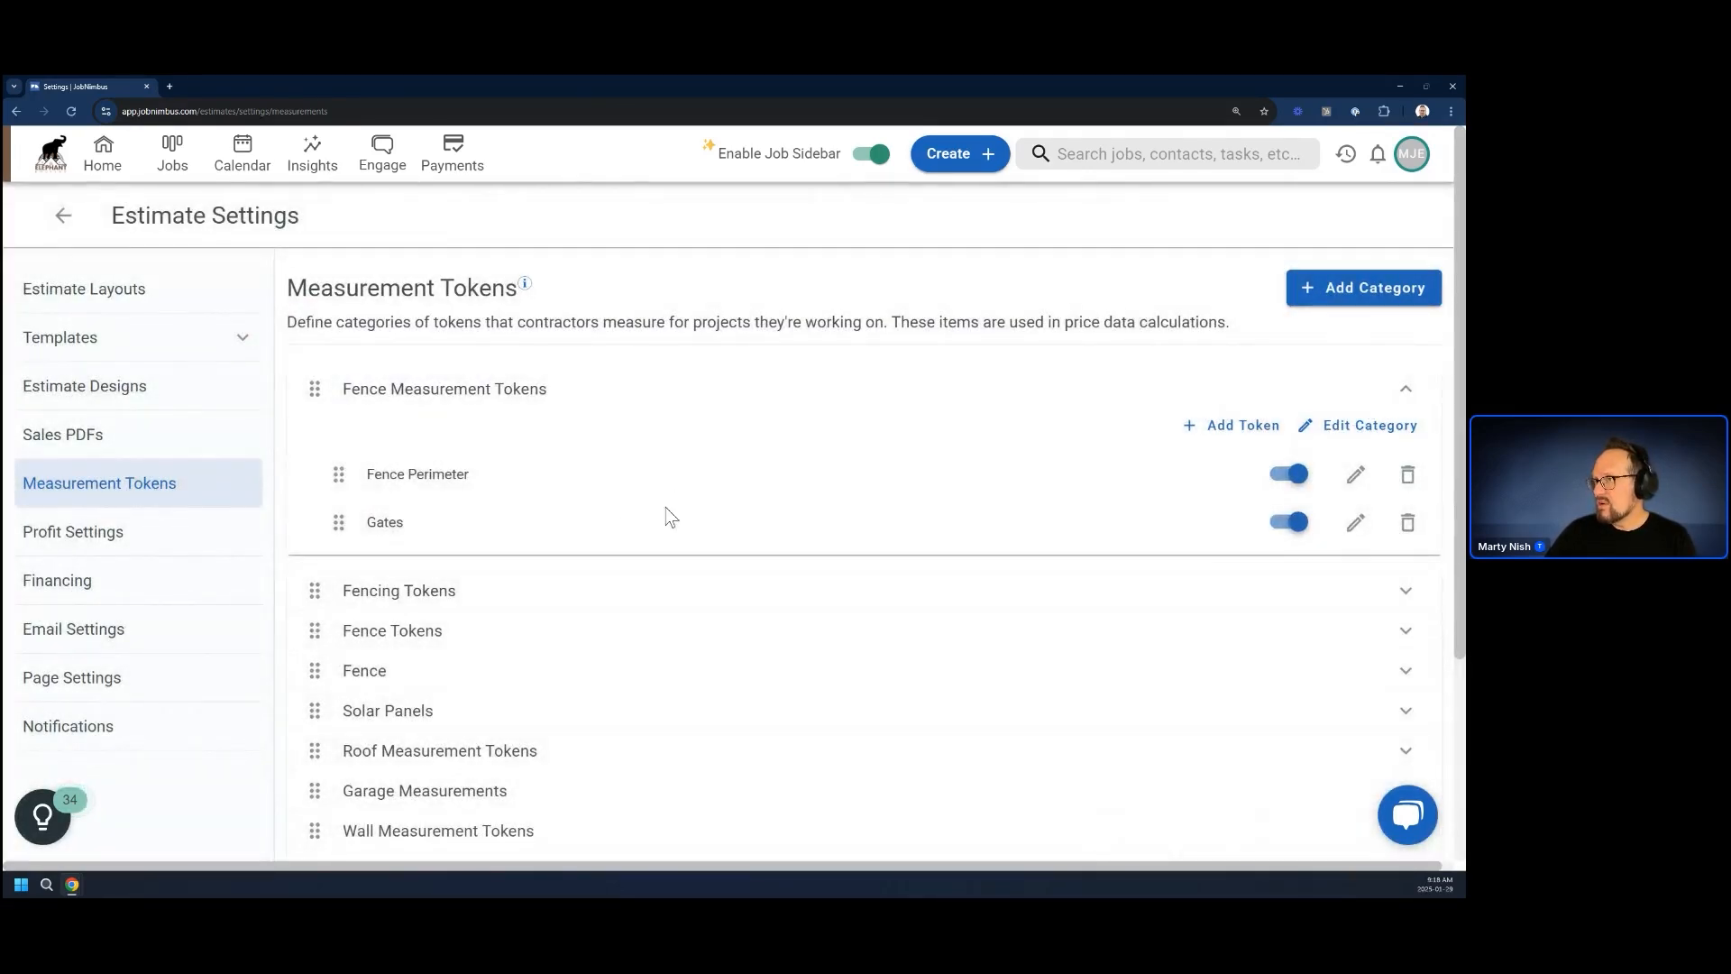
left_click(1408, 475)
left_click(969, 622)
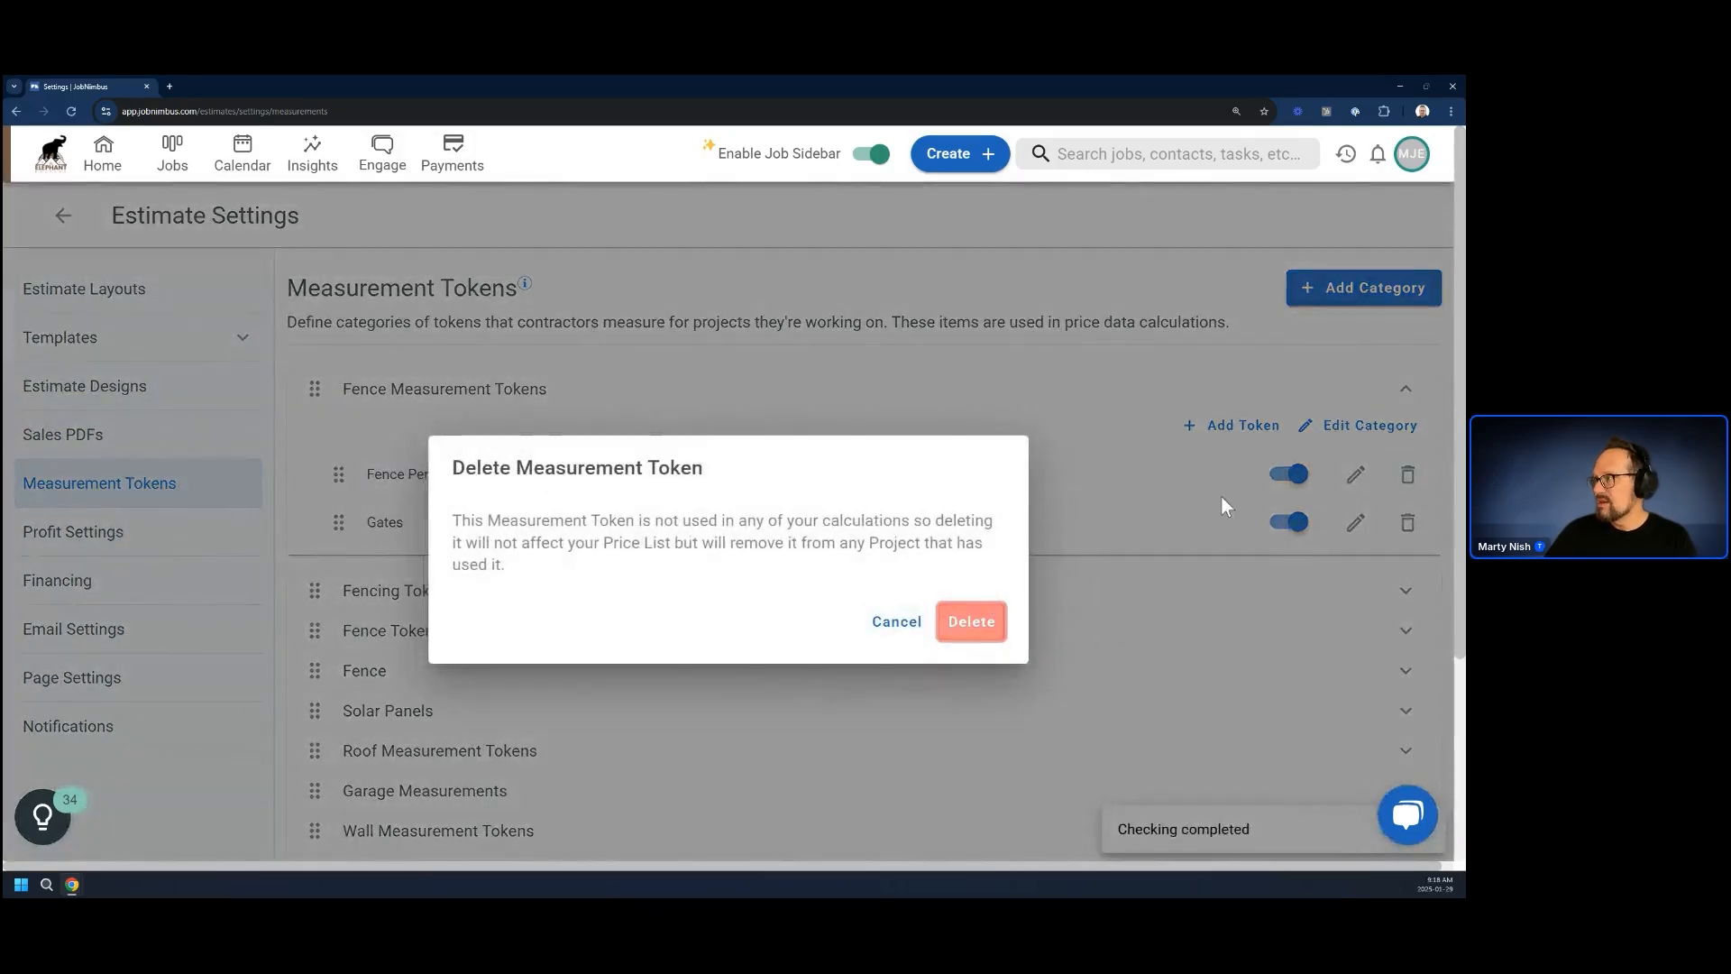
left_click(1408, 474)
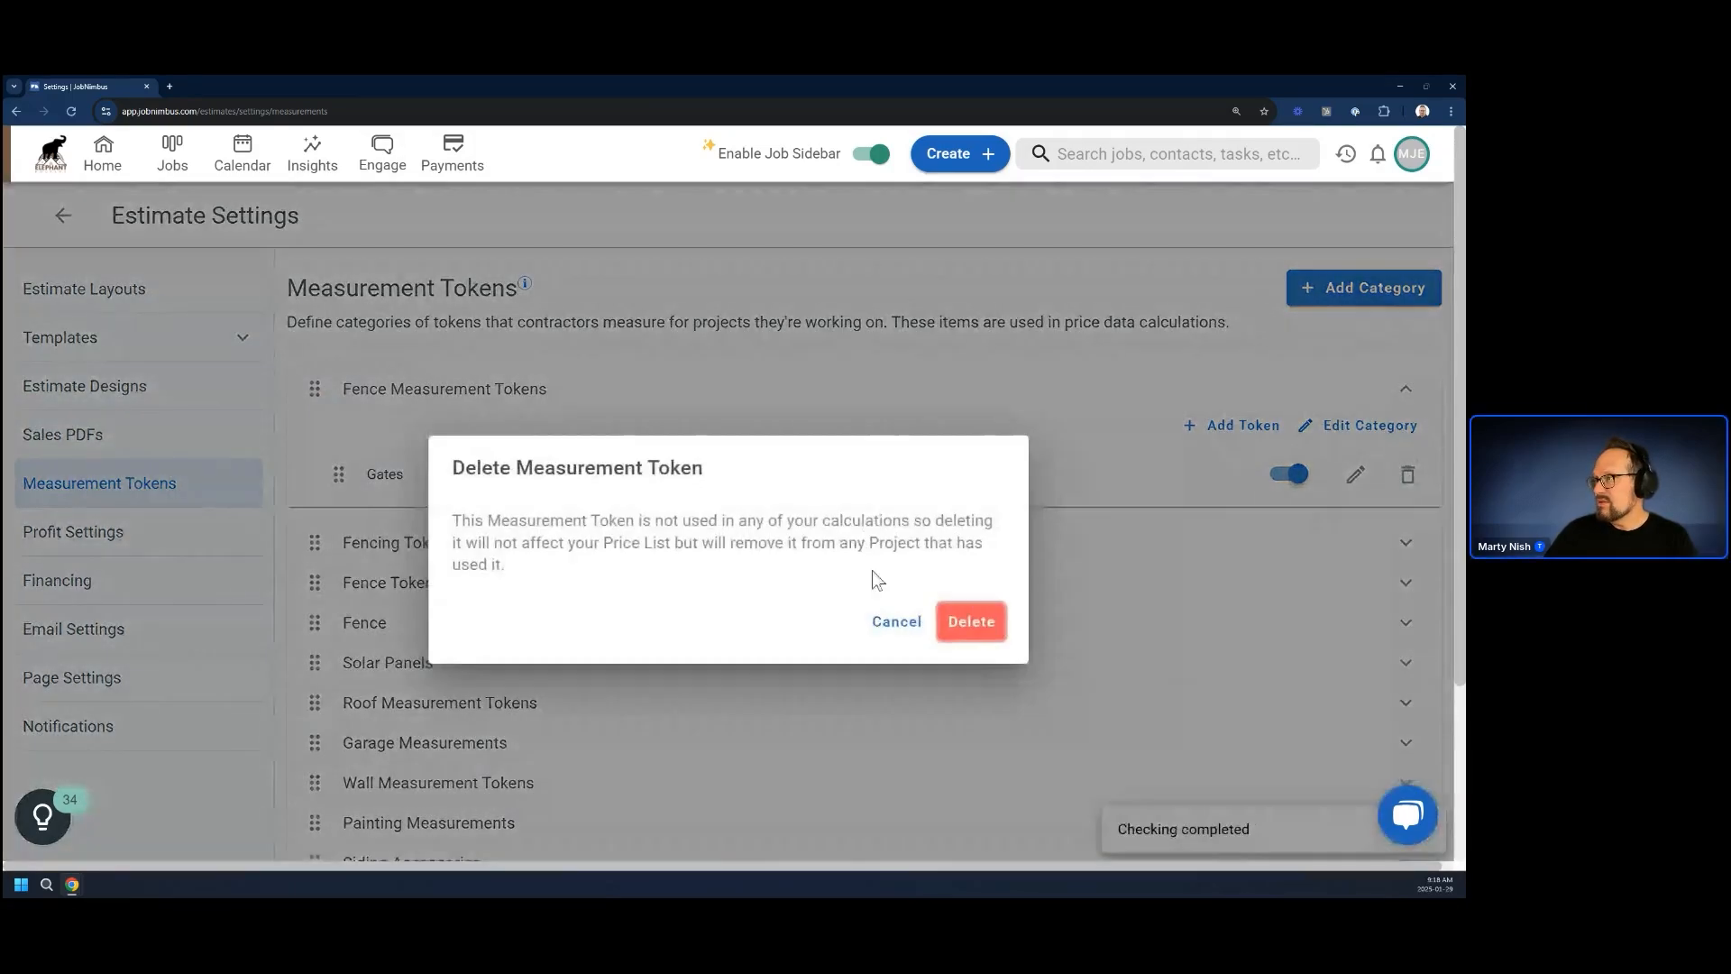
left_click(971, 622)
left_click(1360, 431)
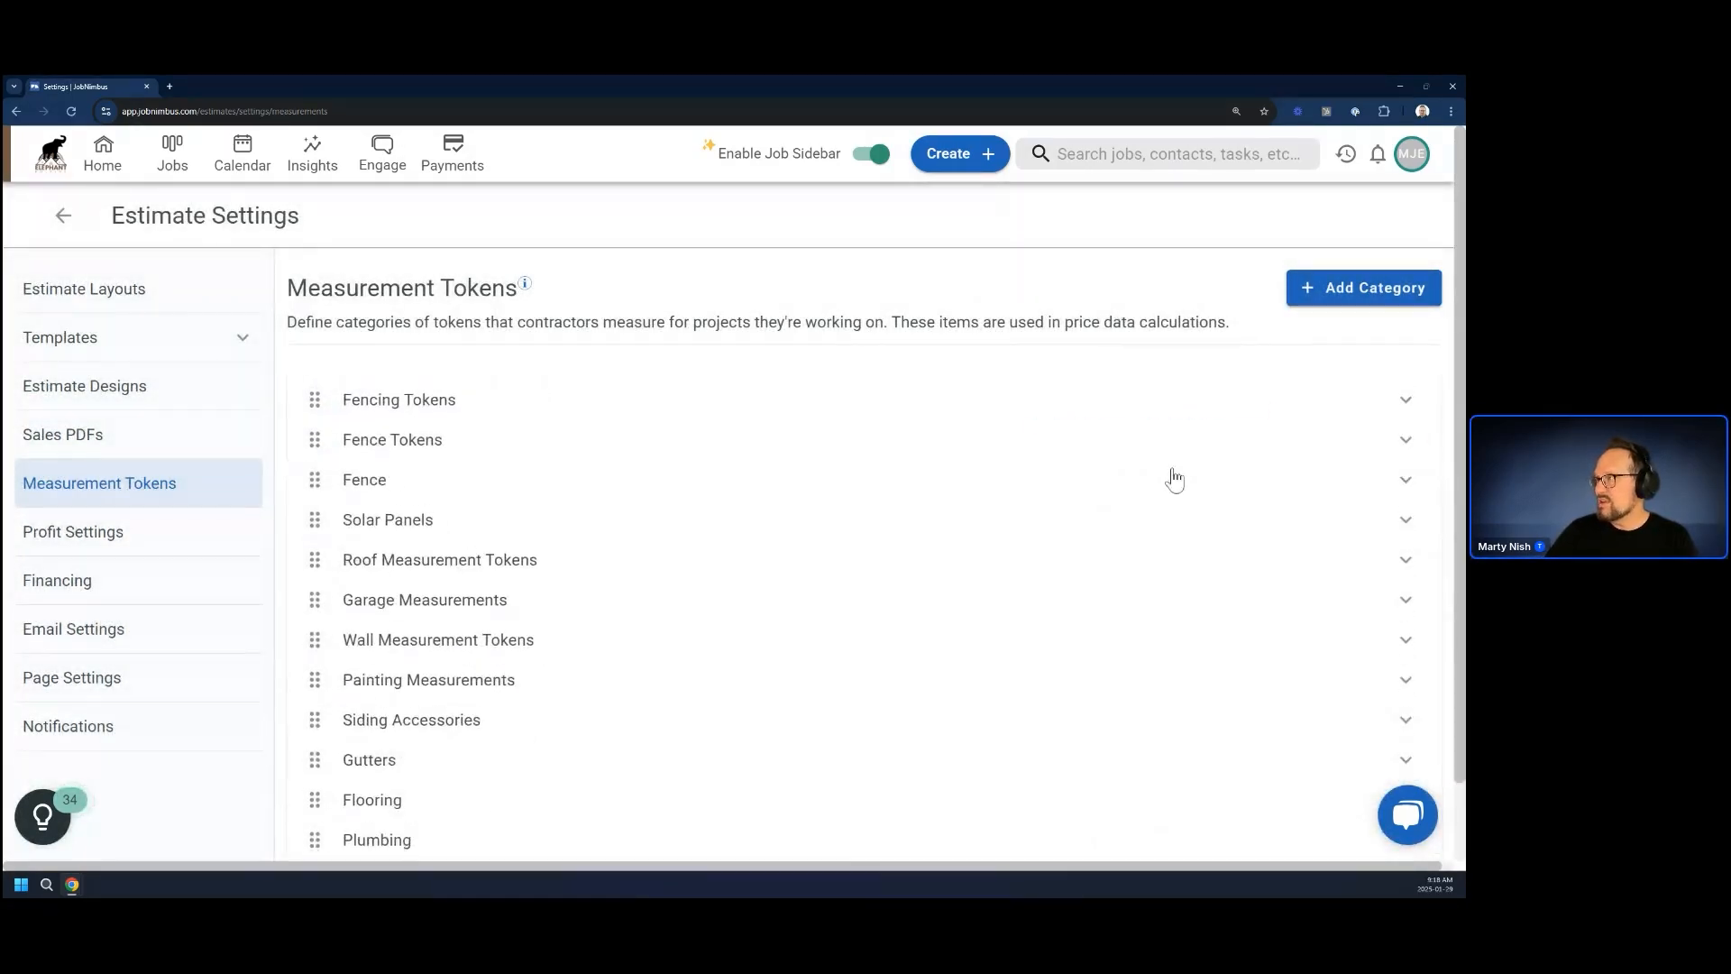
Review the tokens in Fencing Tokens, and open the Fence estimate layout for editing at its Estimate Details page
left_click(461, 398)
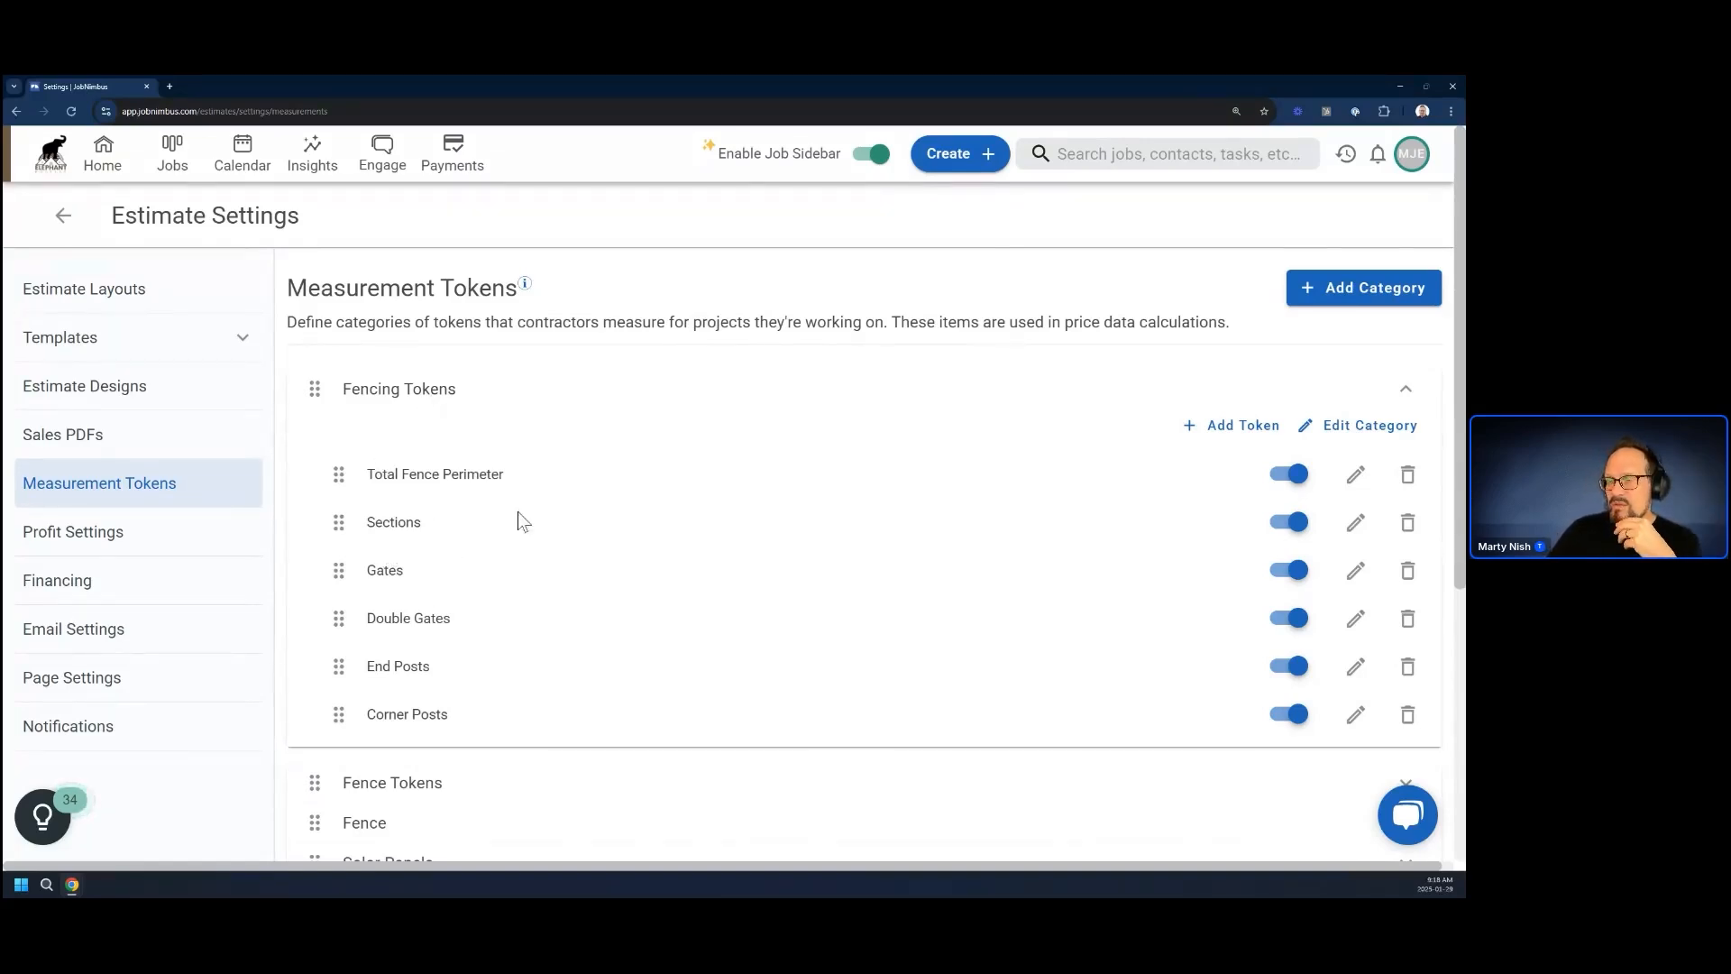
left_click(424, 389)
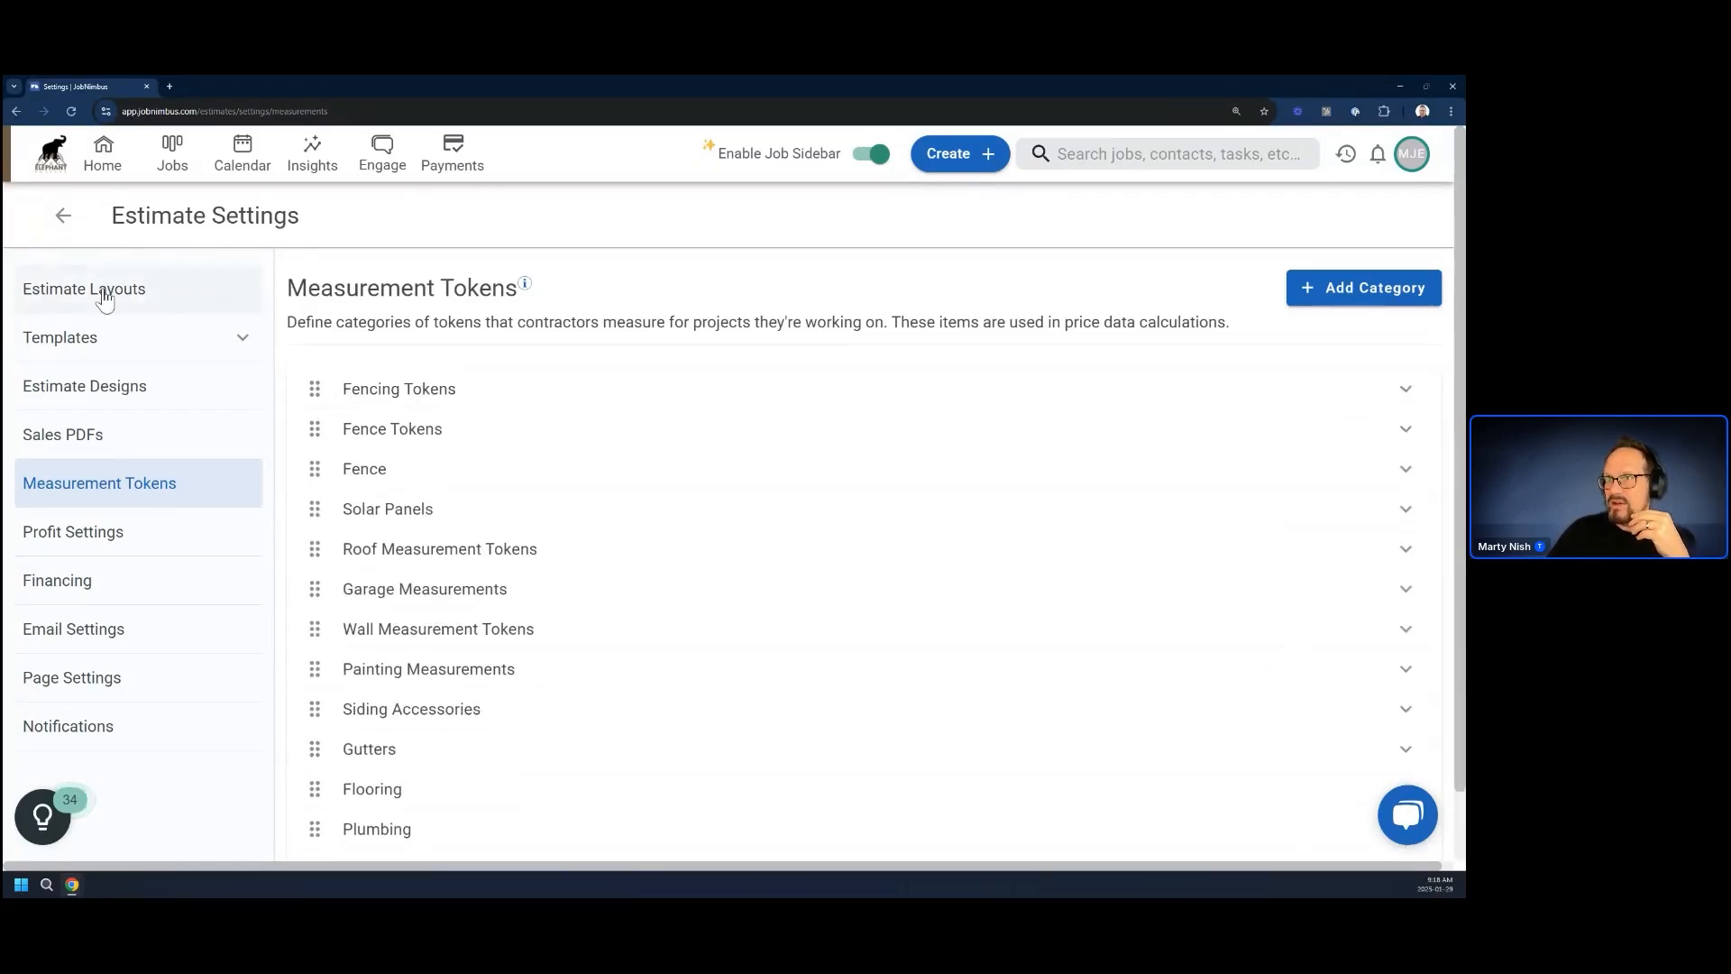
left_click(198, 308)
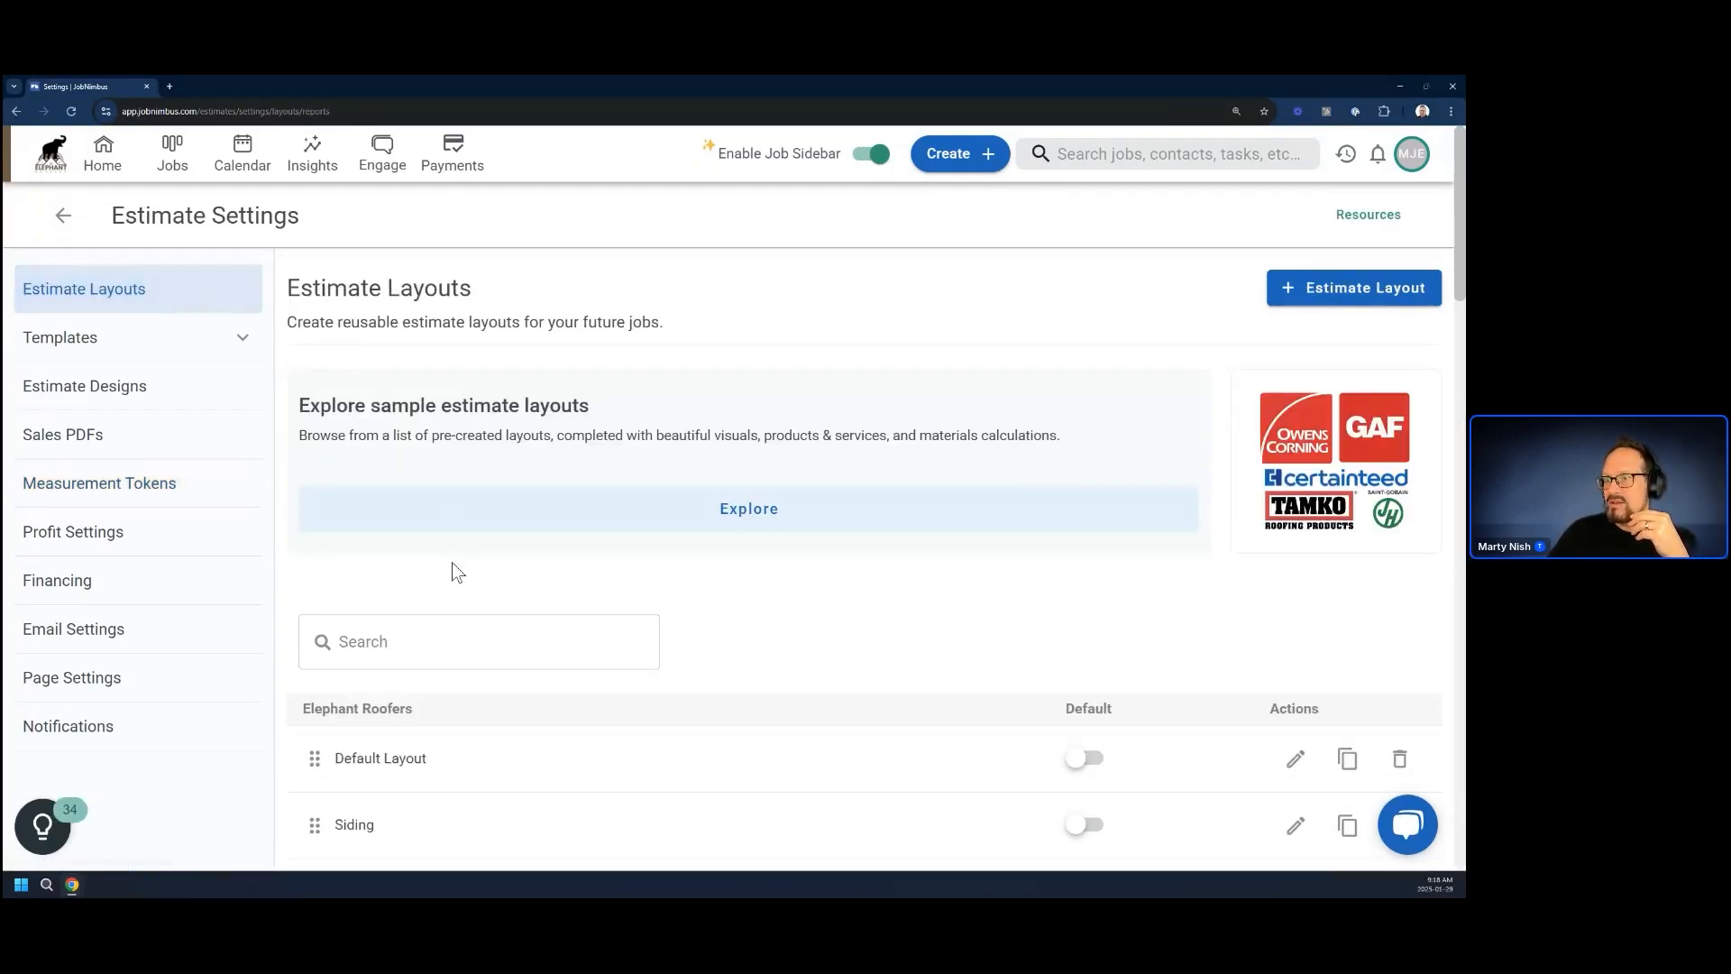
scroll(443, 622, "down", 20)
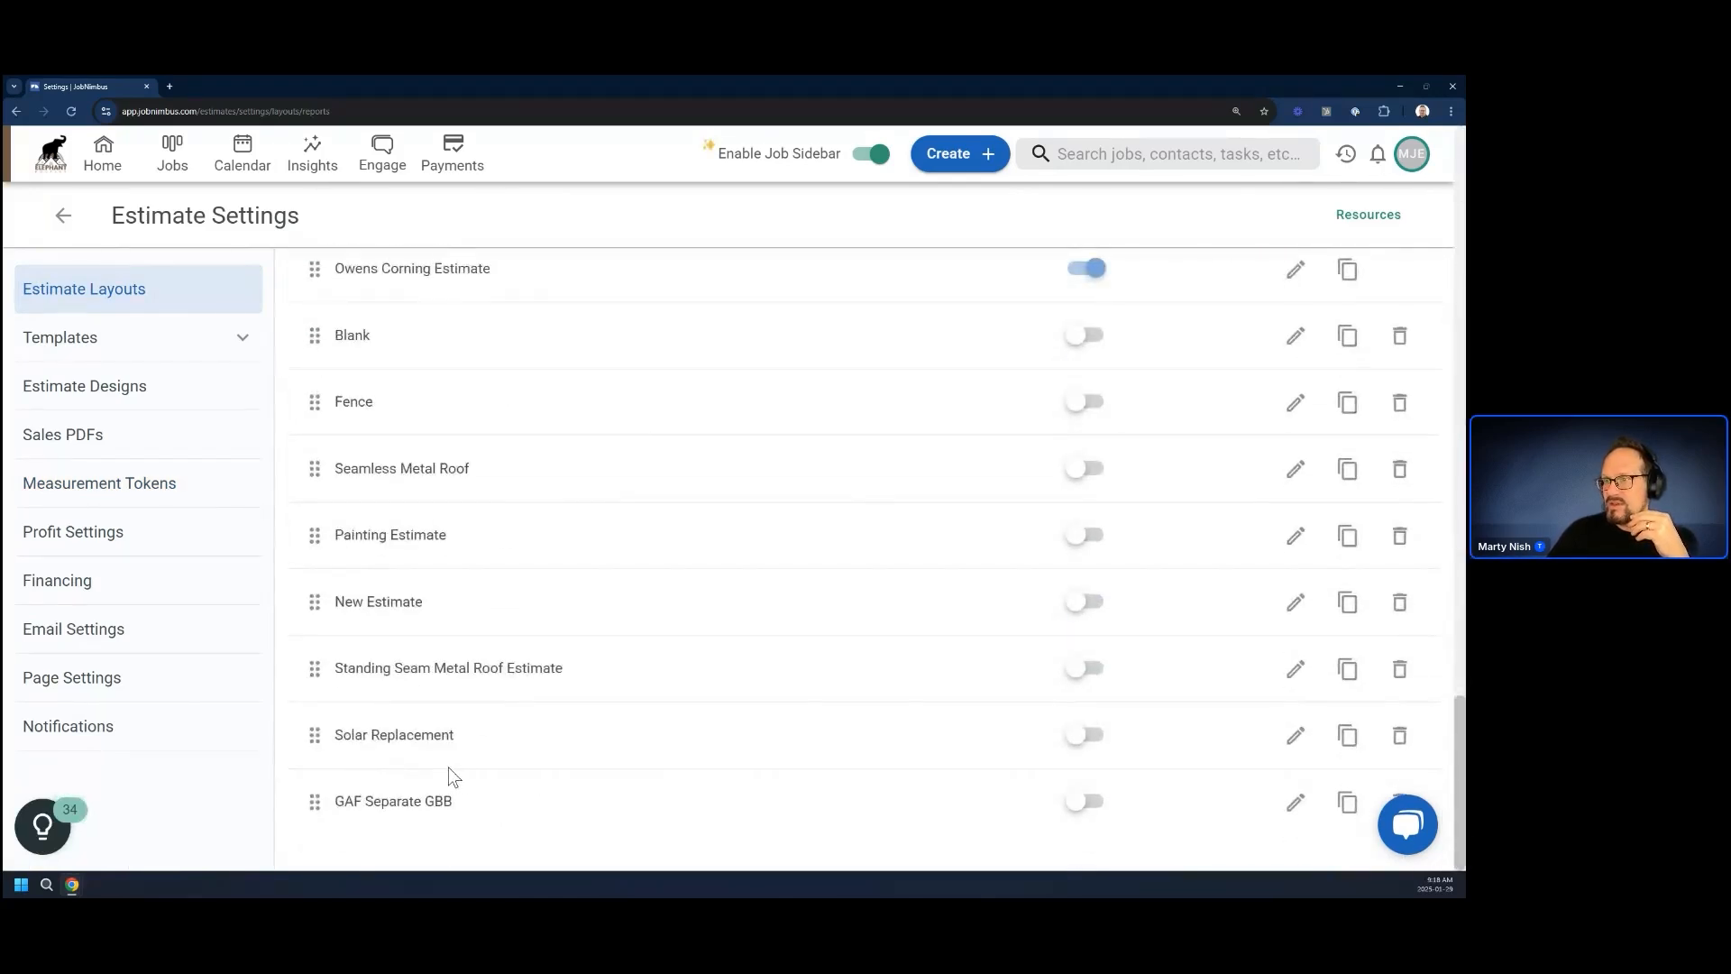
scroll(447, 766, "up", 1)
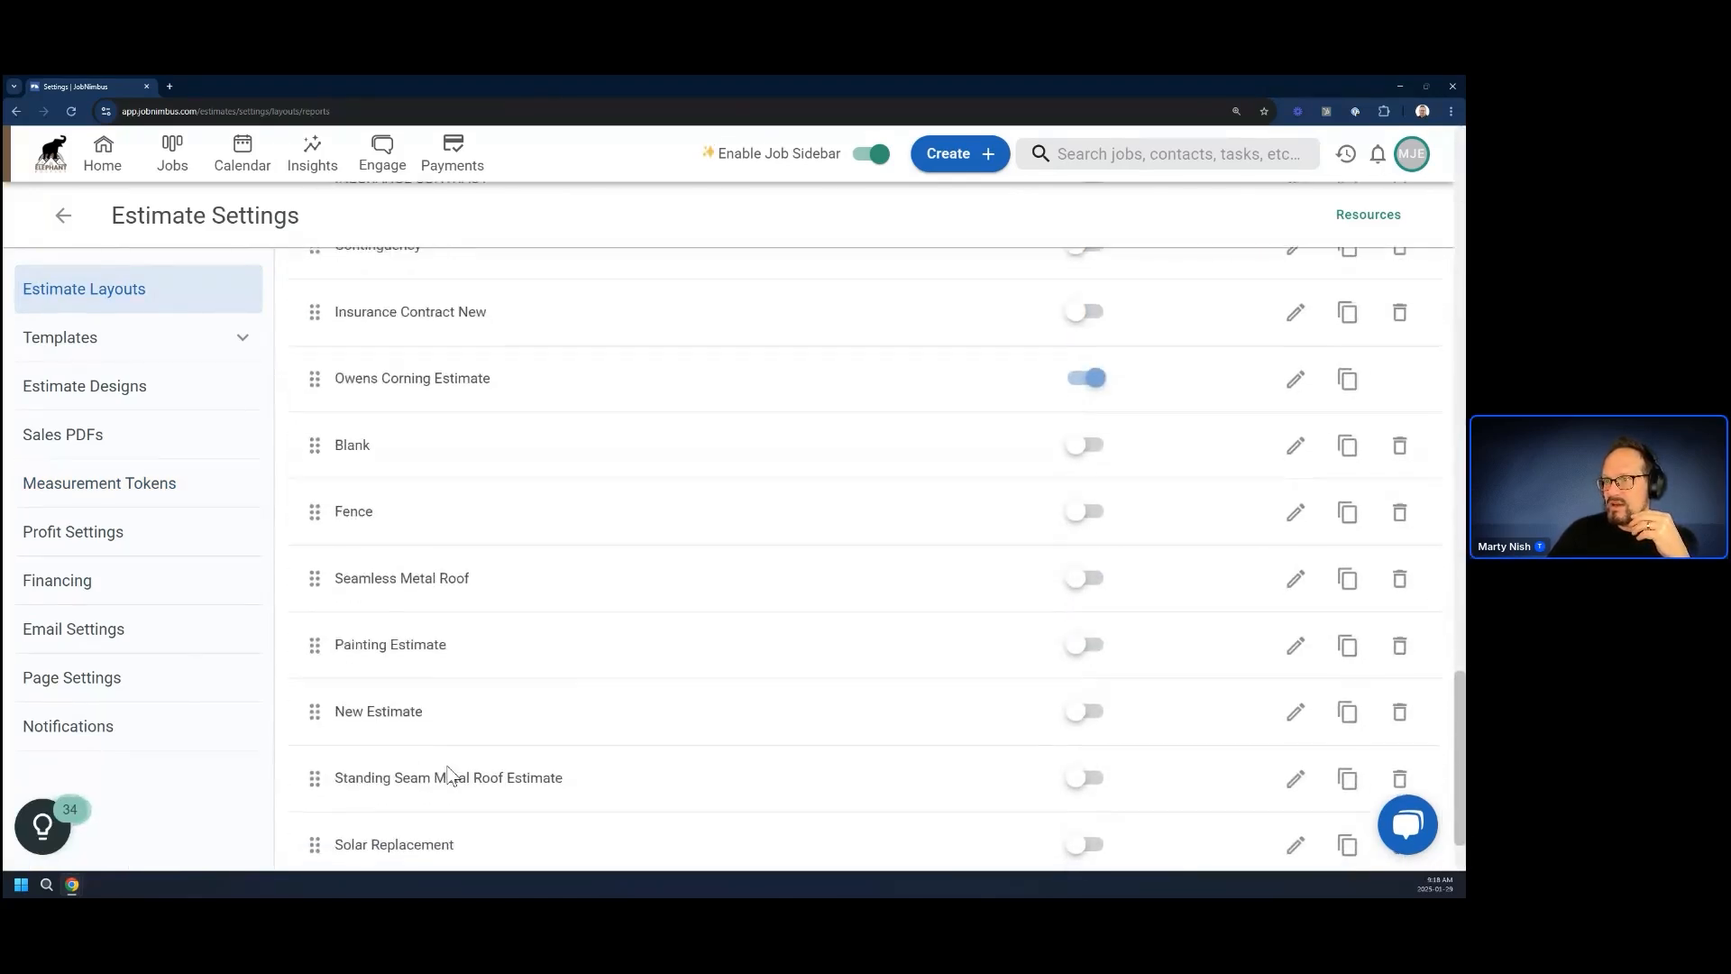
left_click(1301, 522)
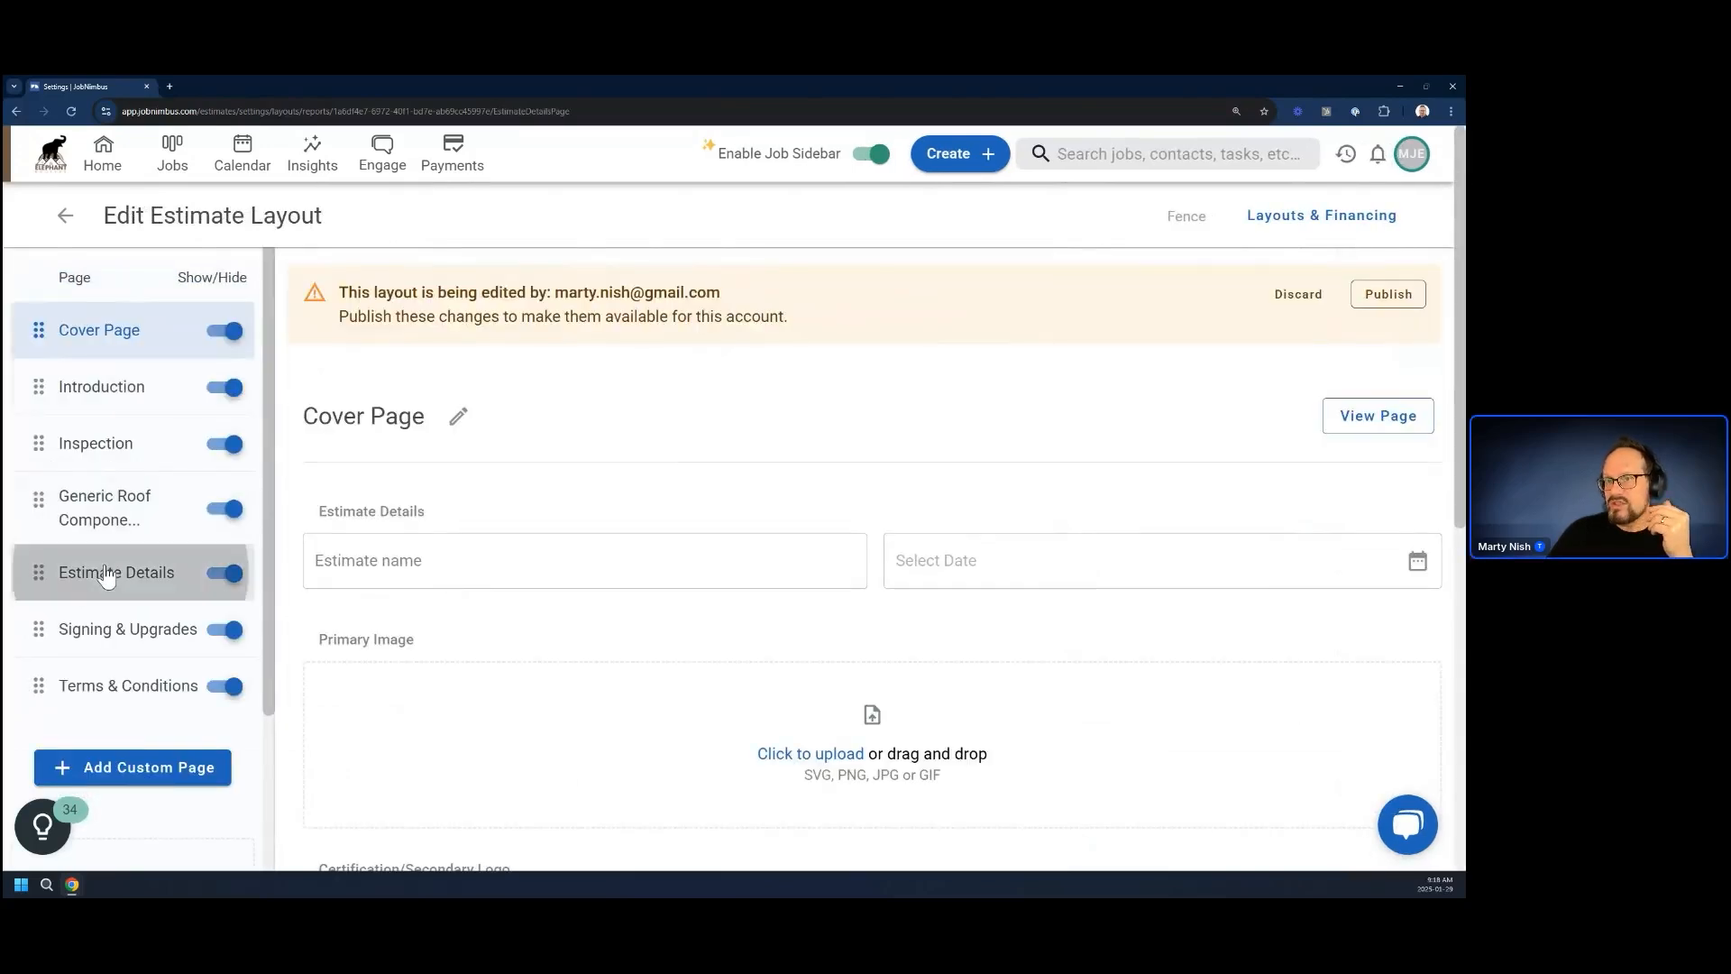
left_click(107, 574)
Delete the Better and Best quotes from the Fence layout's Estimate Details, keeping only Good
scroll(405, 649, "down", 2)
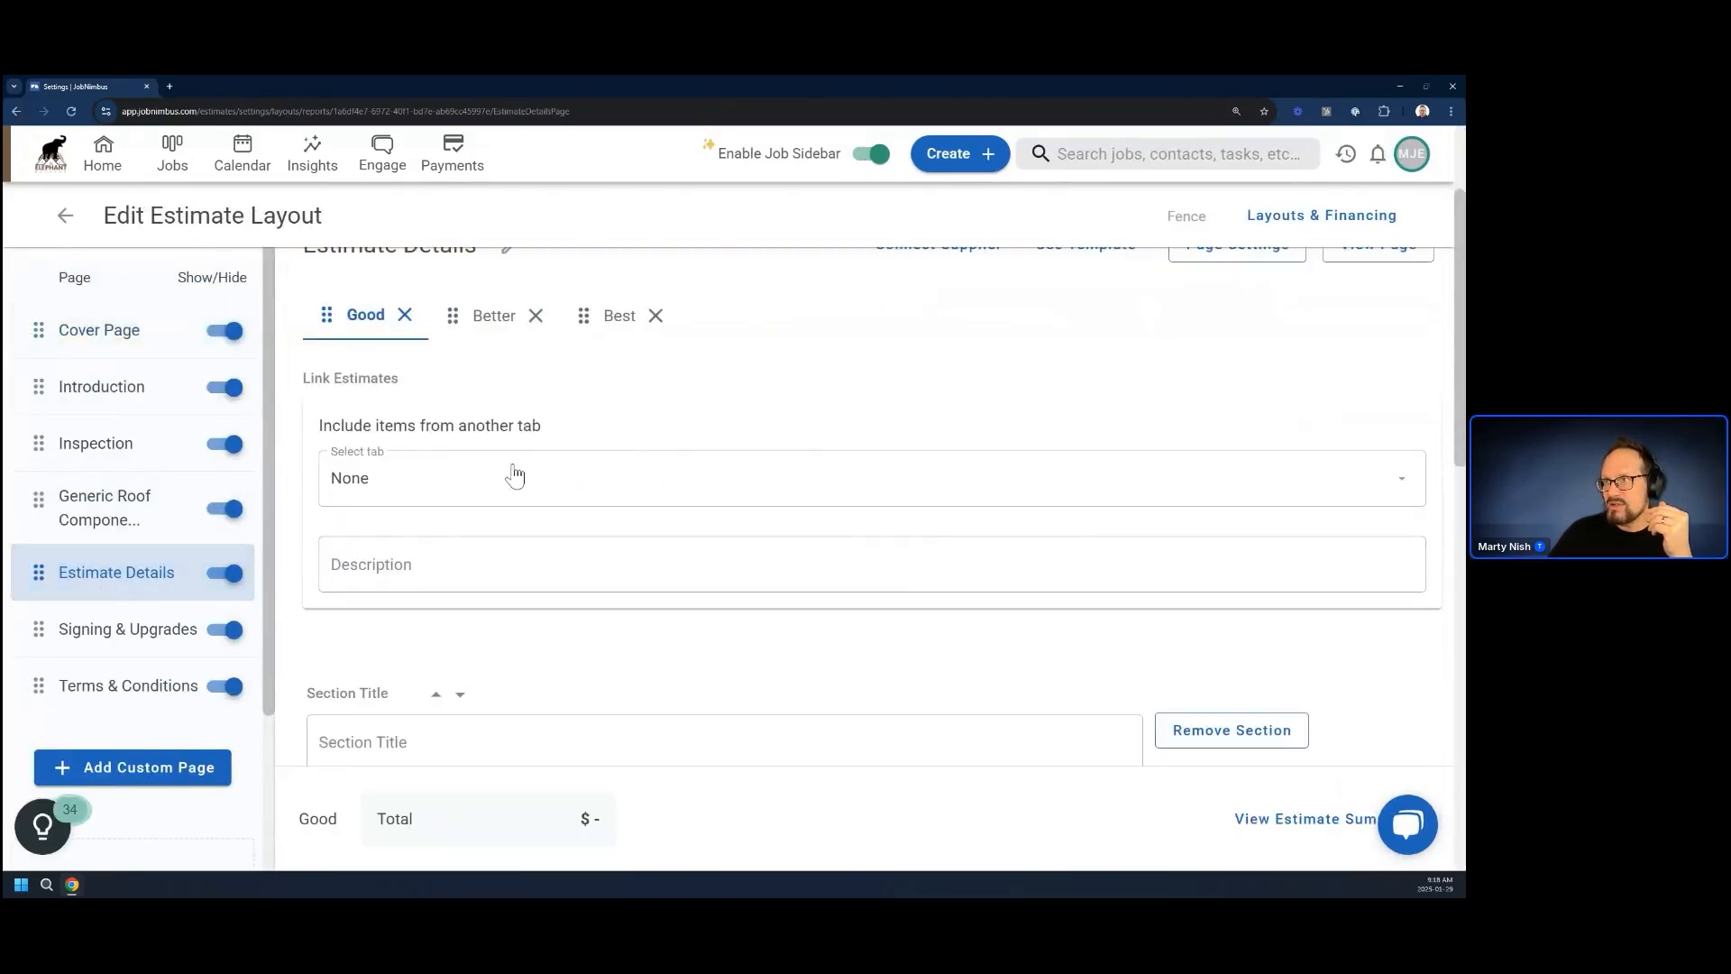
left_click(537, 321)
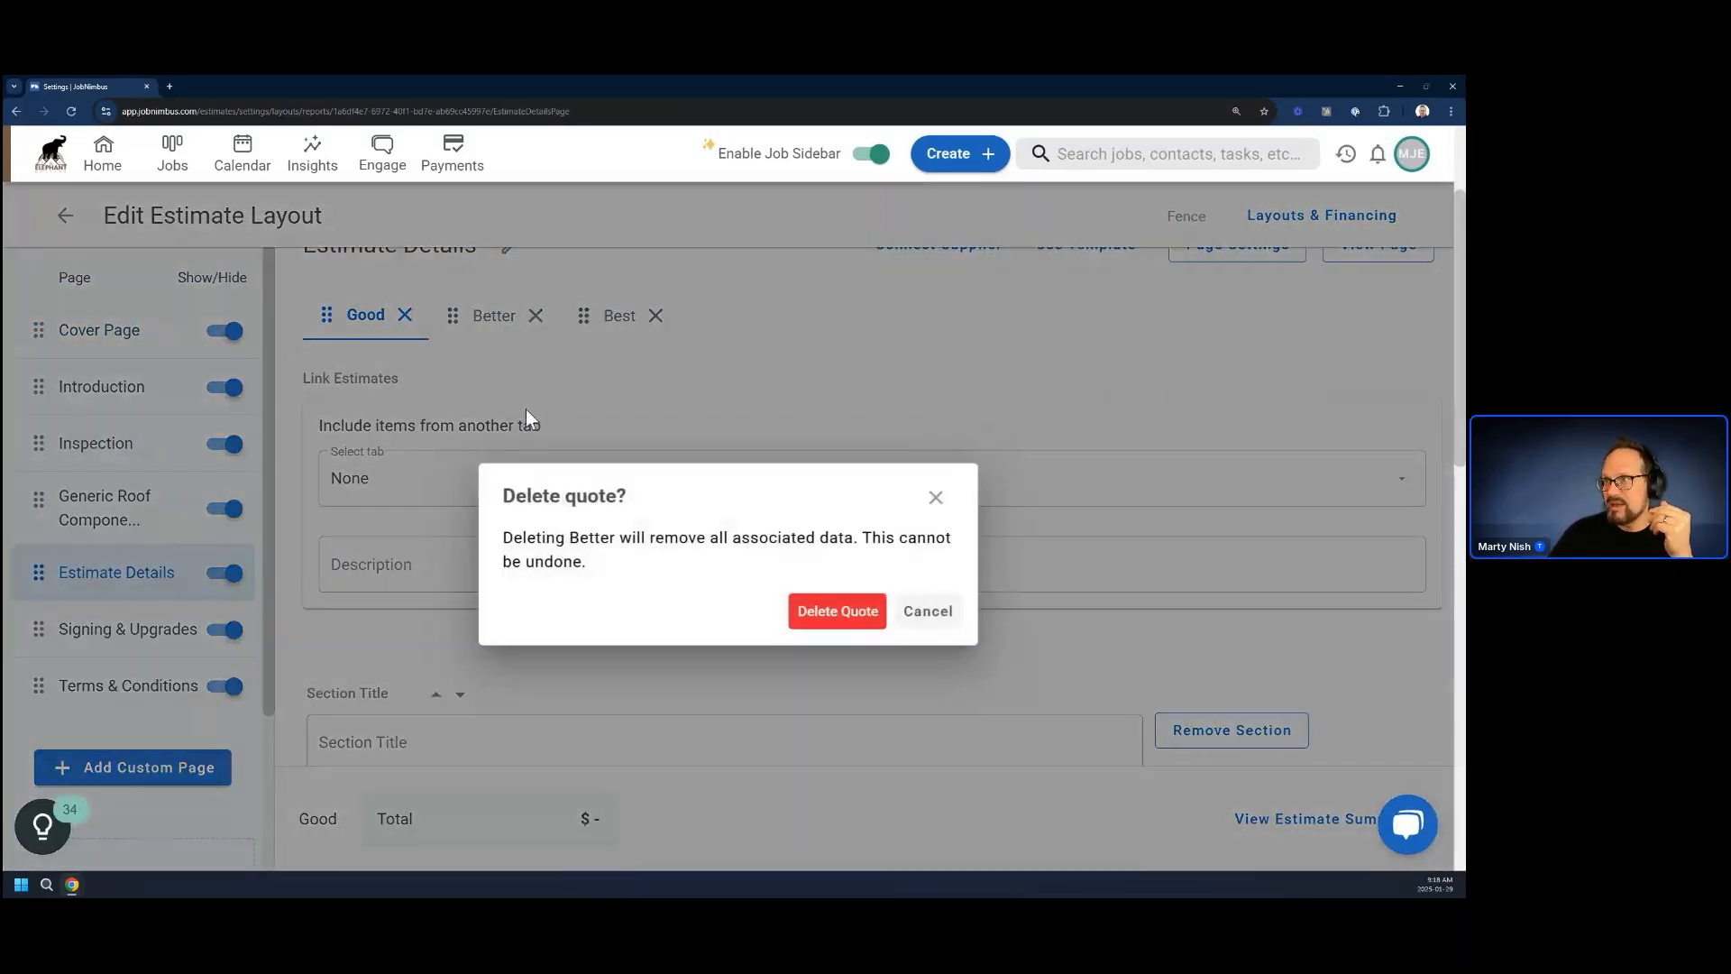
left_click(833, 608)
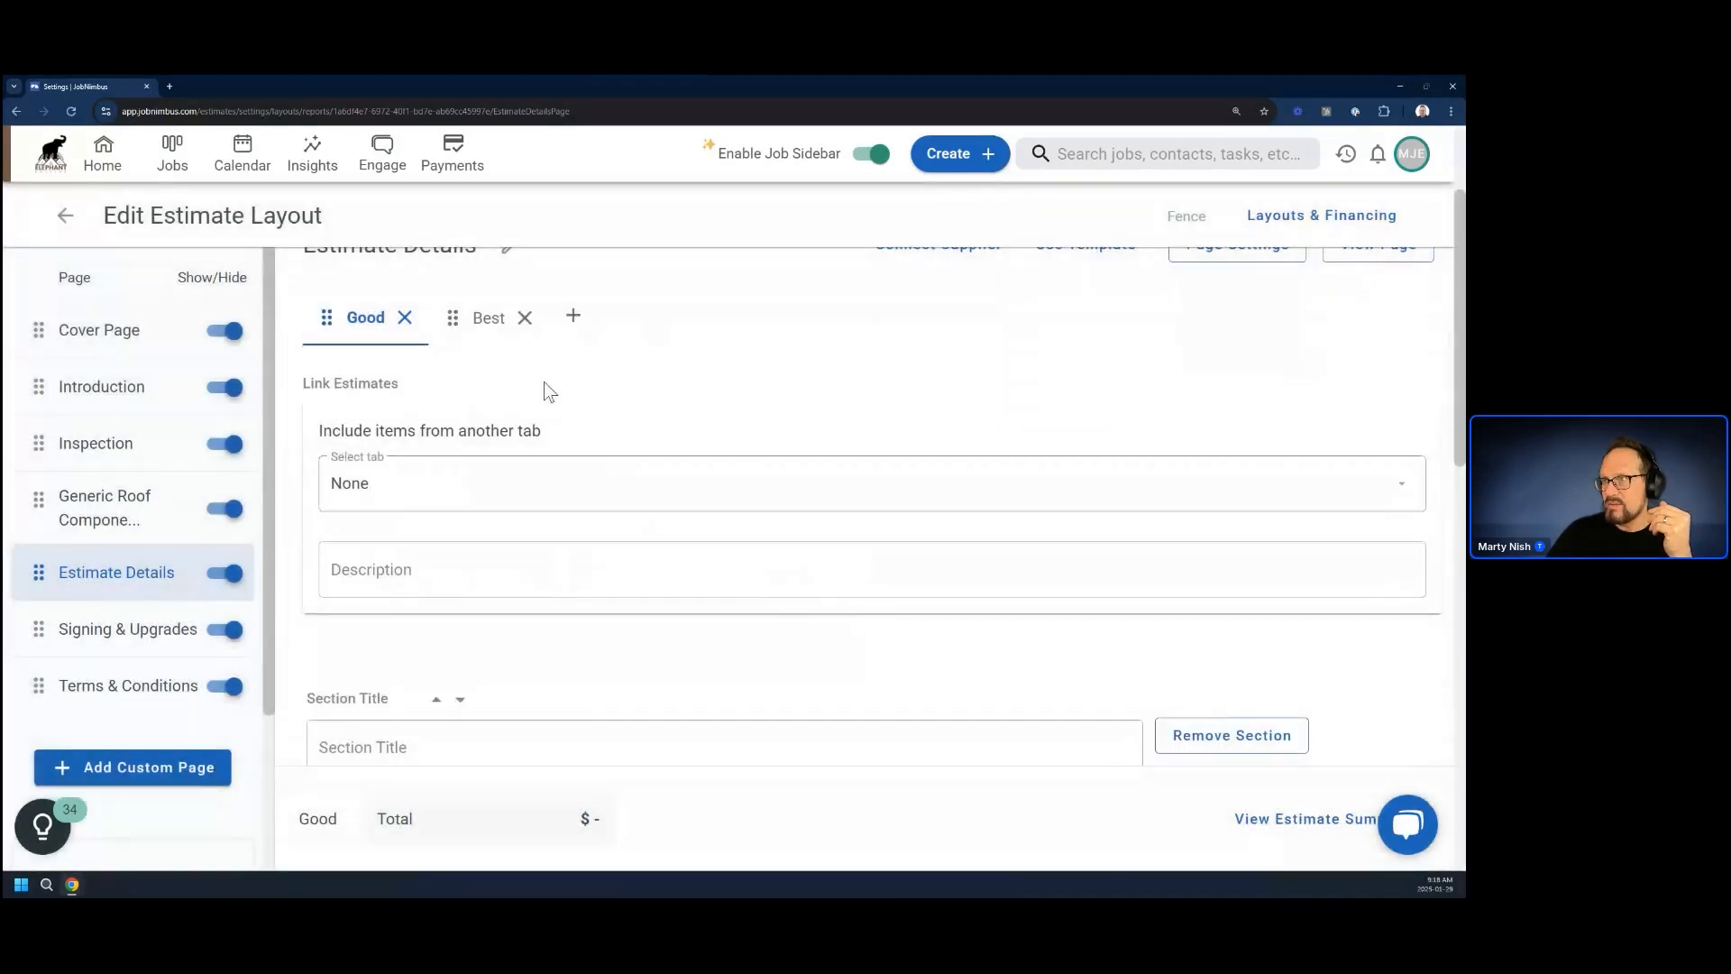
left_click(524, 319)
left_click(833, 610)
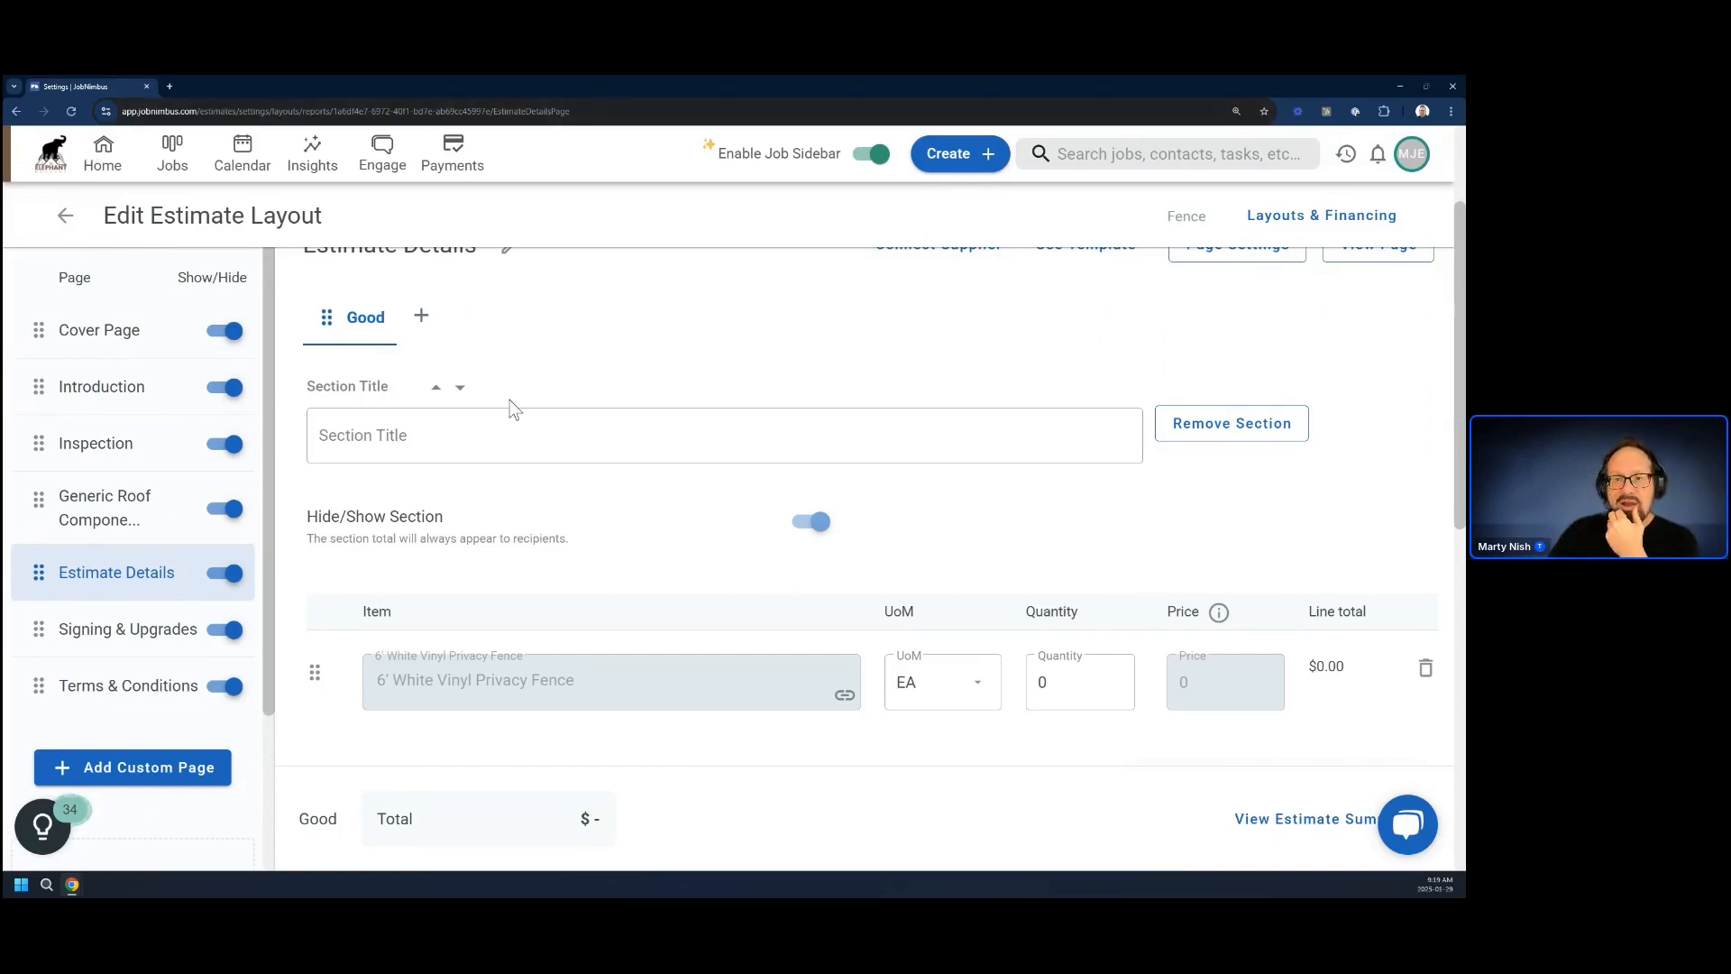
Add a line item below the 6' White Vinyl Privacy Fence and look through the product suggestions for "white"
scroll(609, 602, "down", 2)
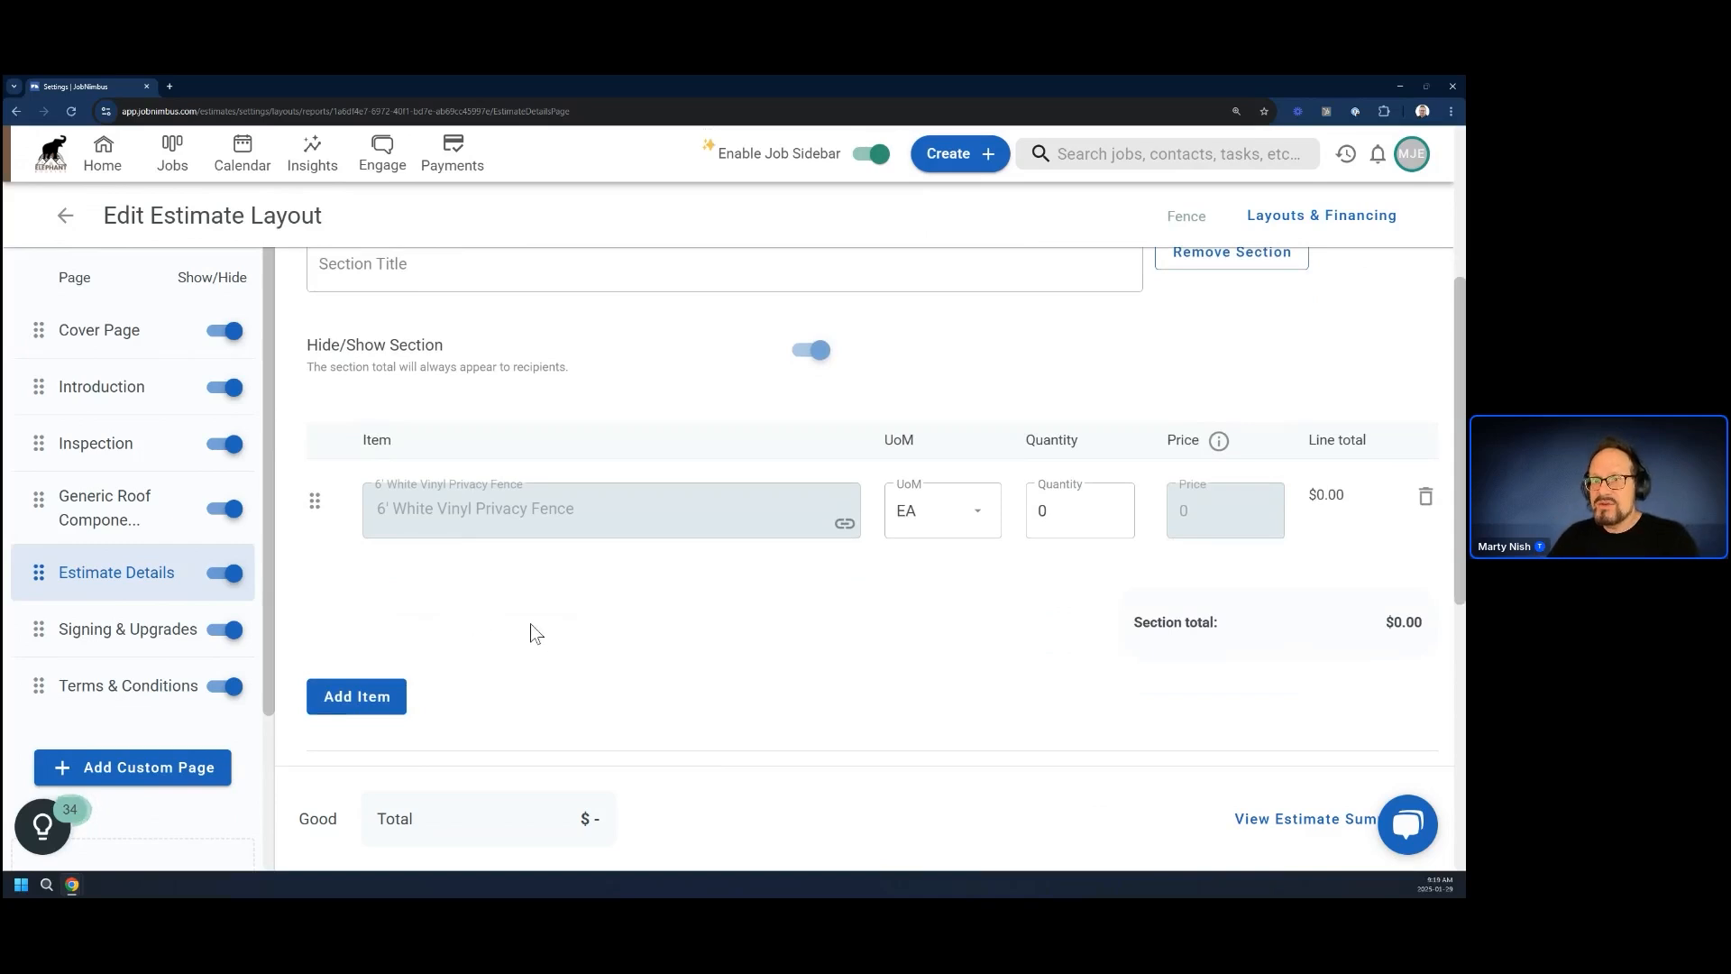
left_click(353, 695)
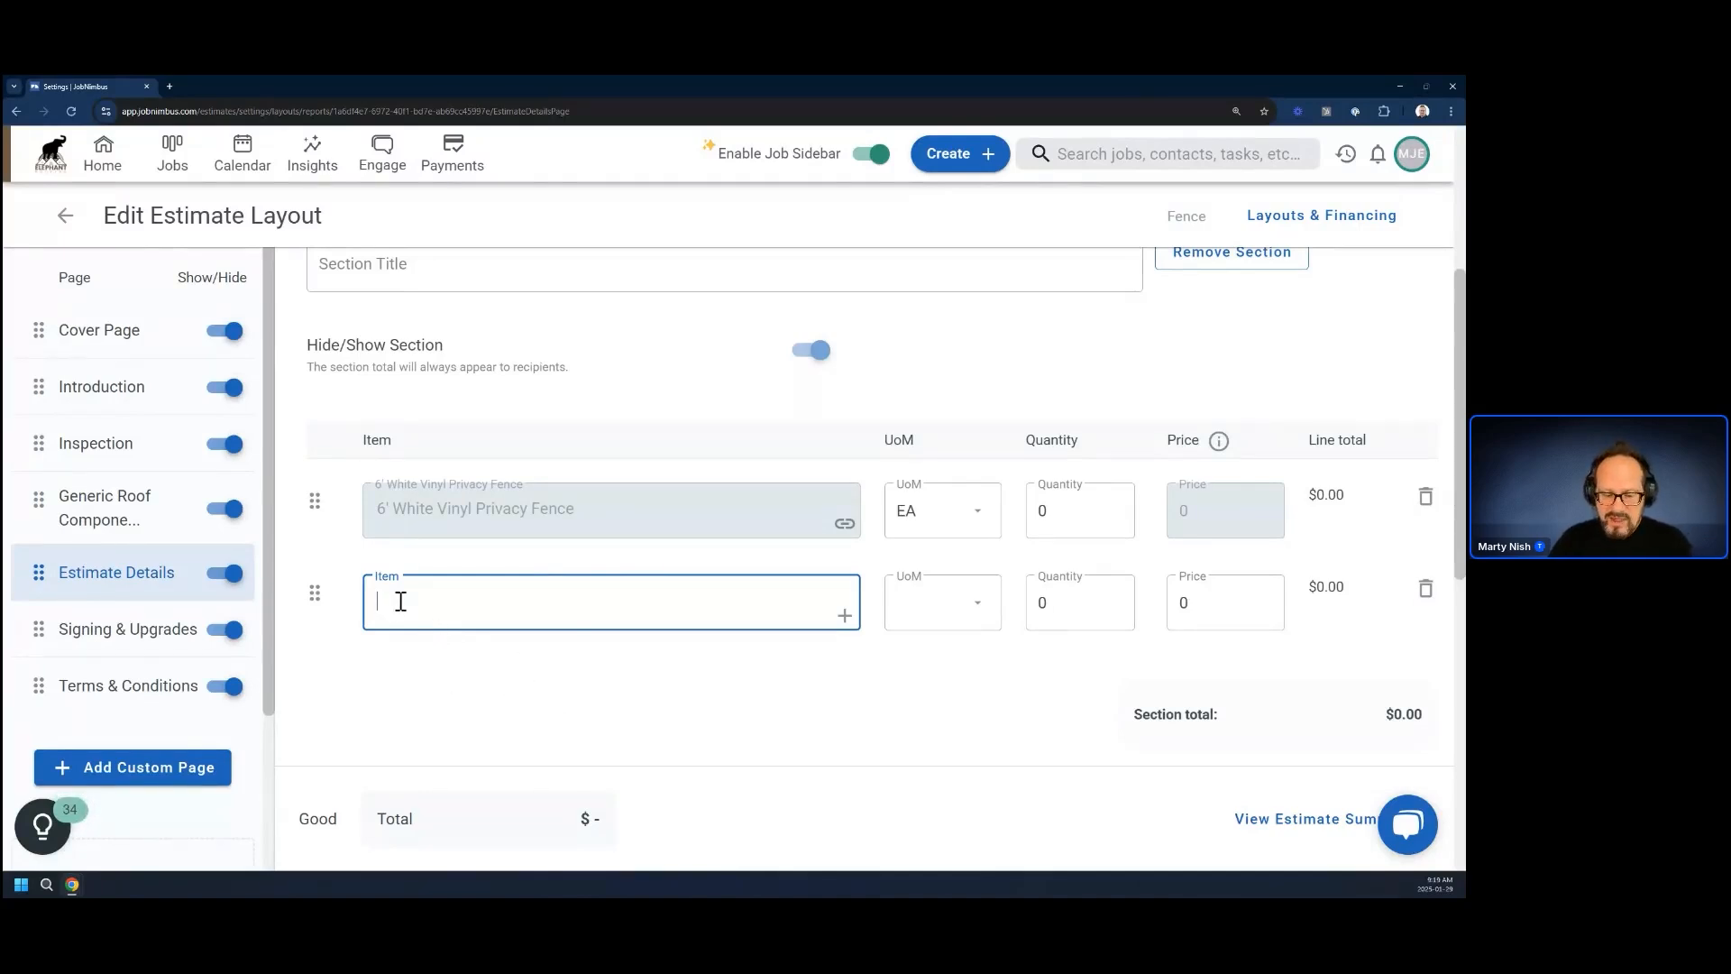
type("hite")
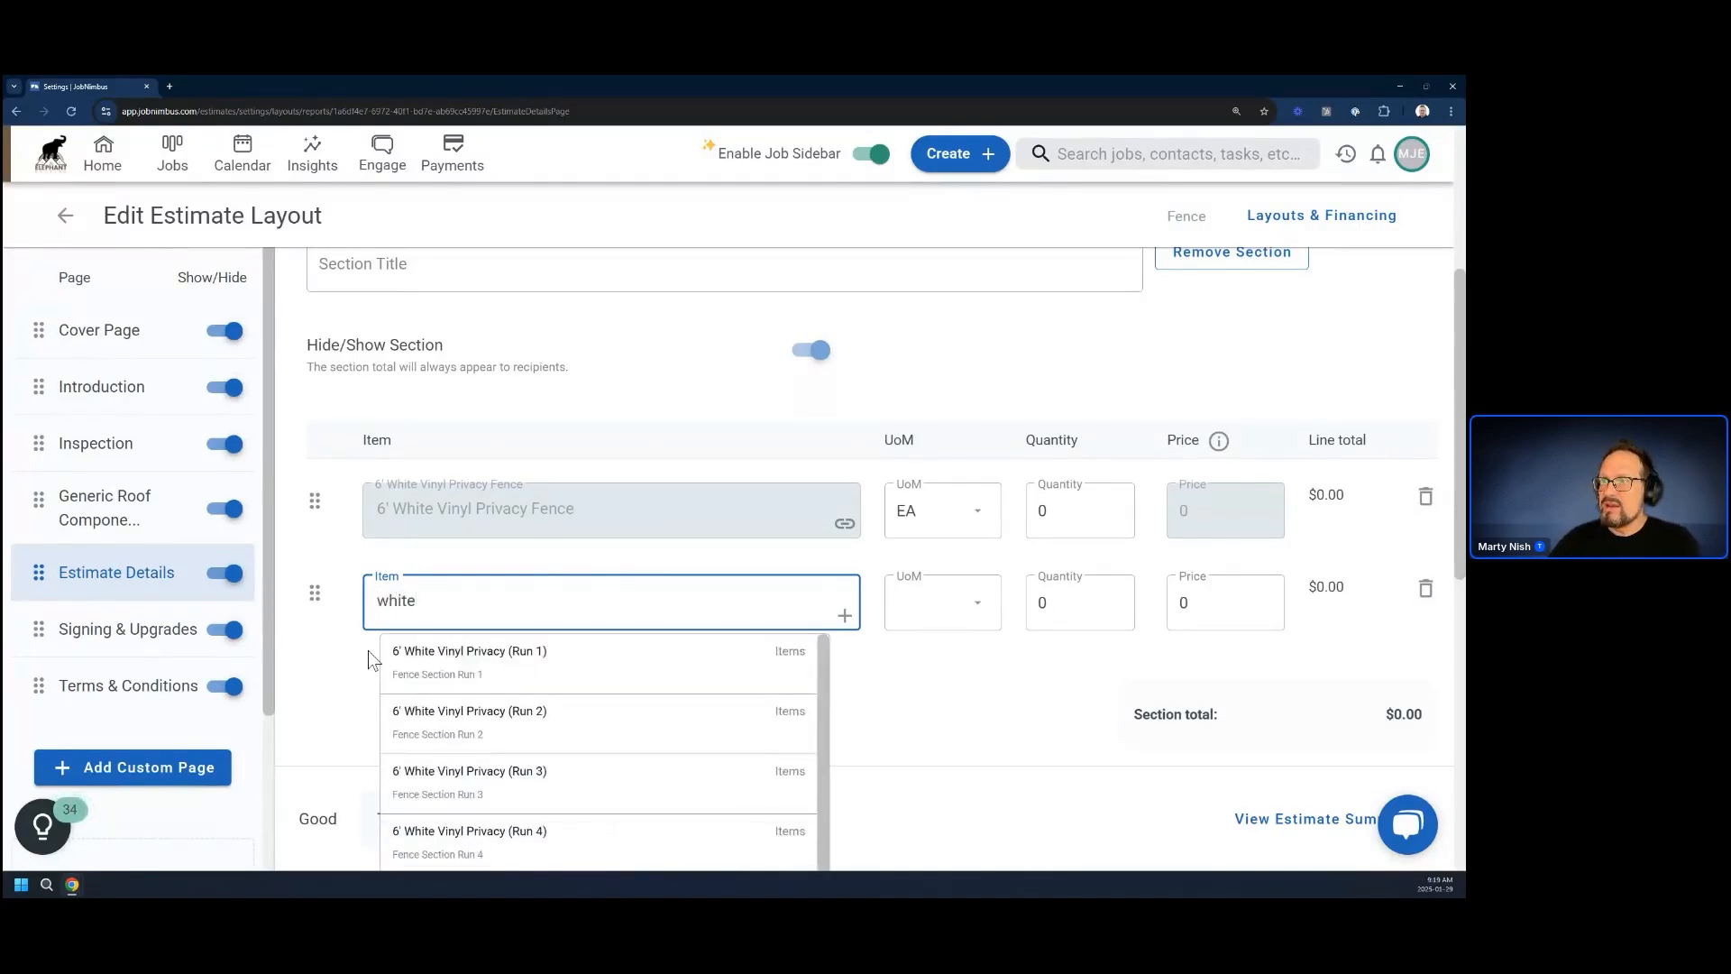
scroll(487, 681, "down", 1)
scroll(504, 701, "down", 2)
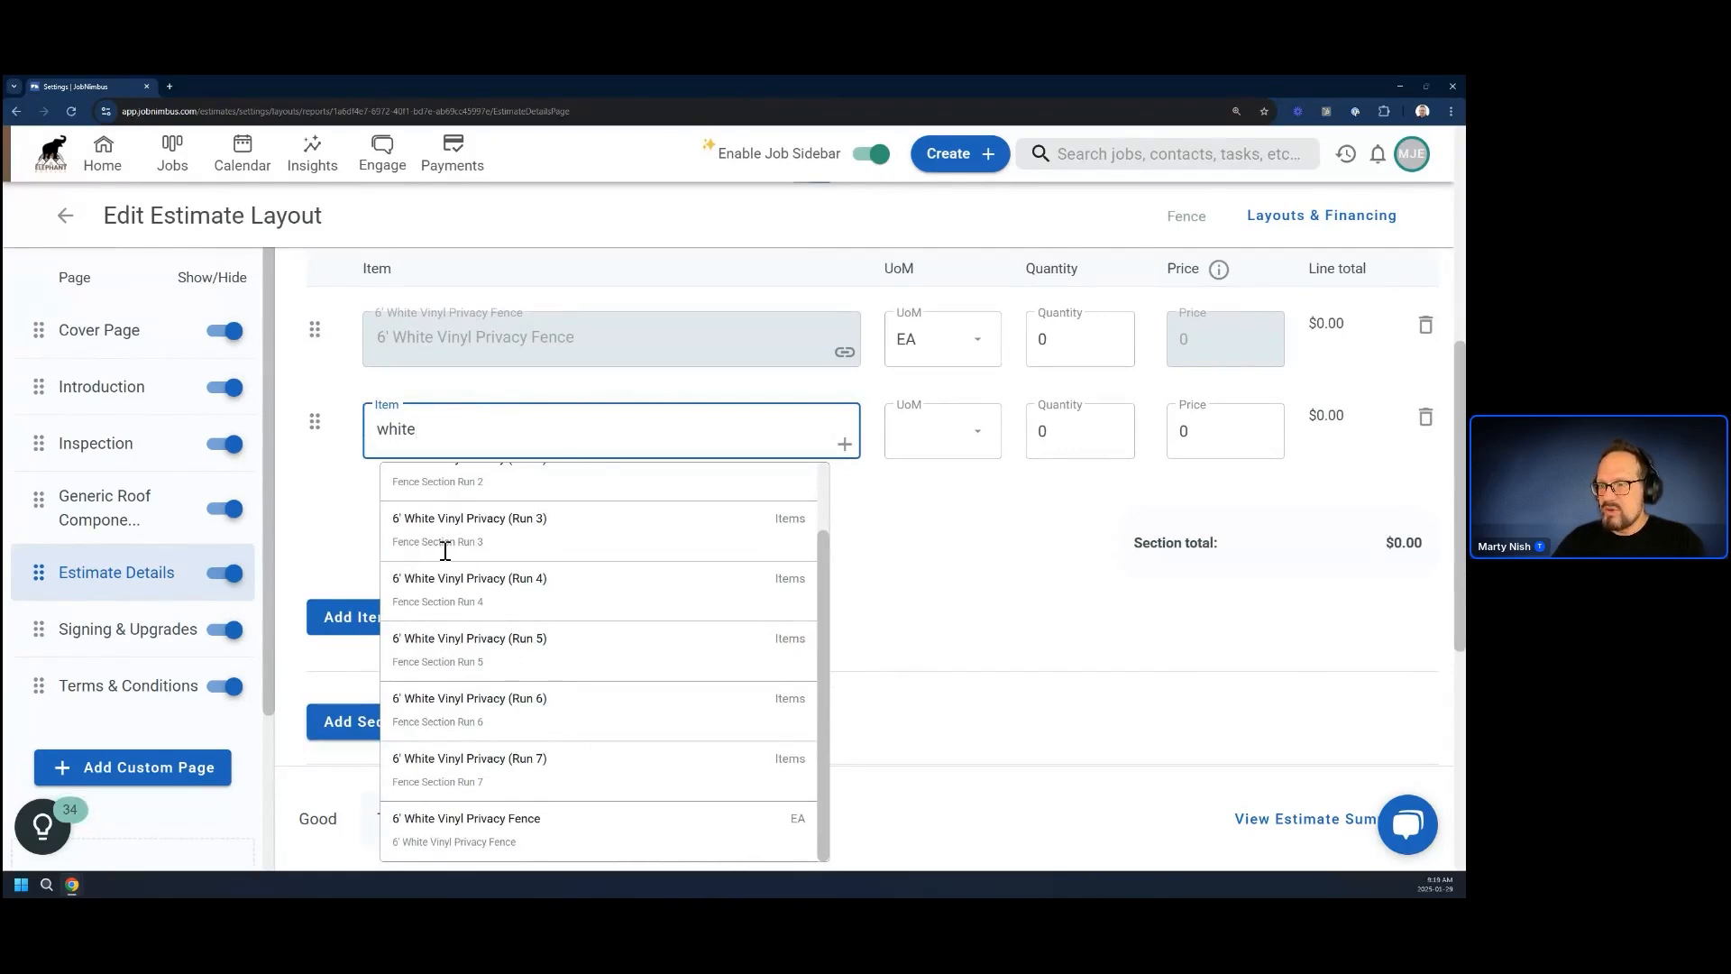
left_click(320, 485)
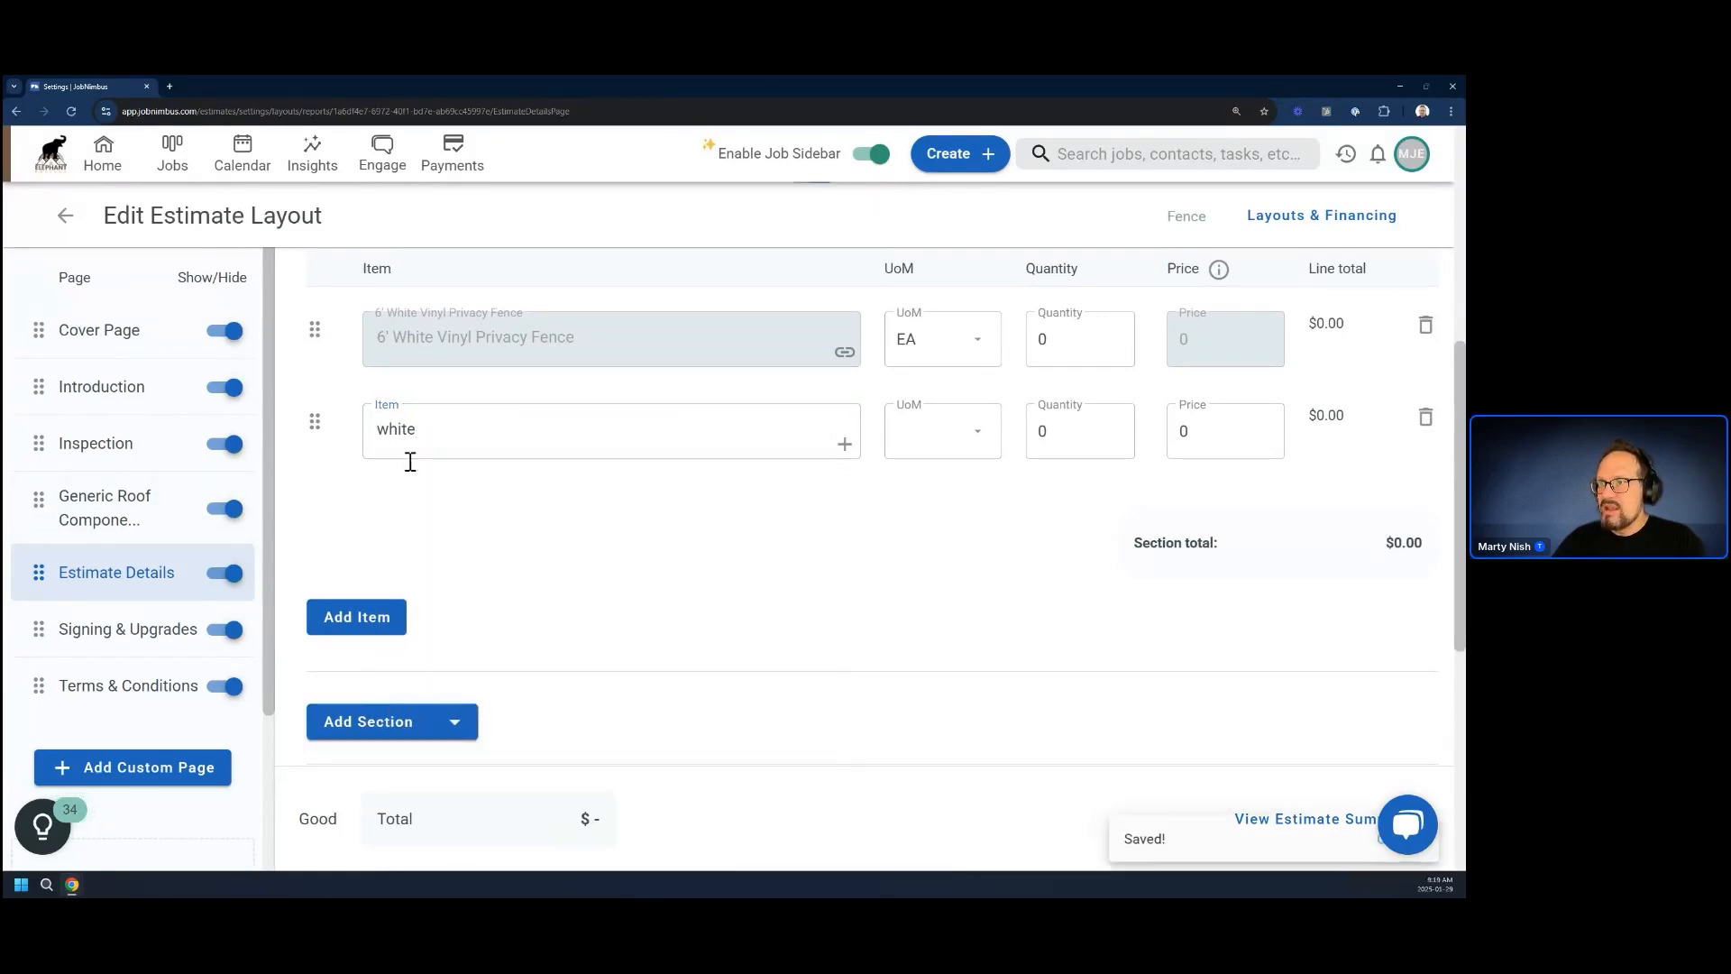
Name the new line item "White Vinyl Gate (Single)" and start adding it to Products & Services
left_click(453, 436)
left_click(503, 438)
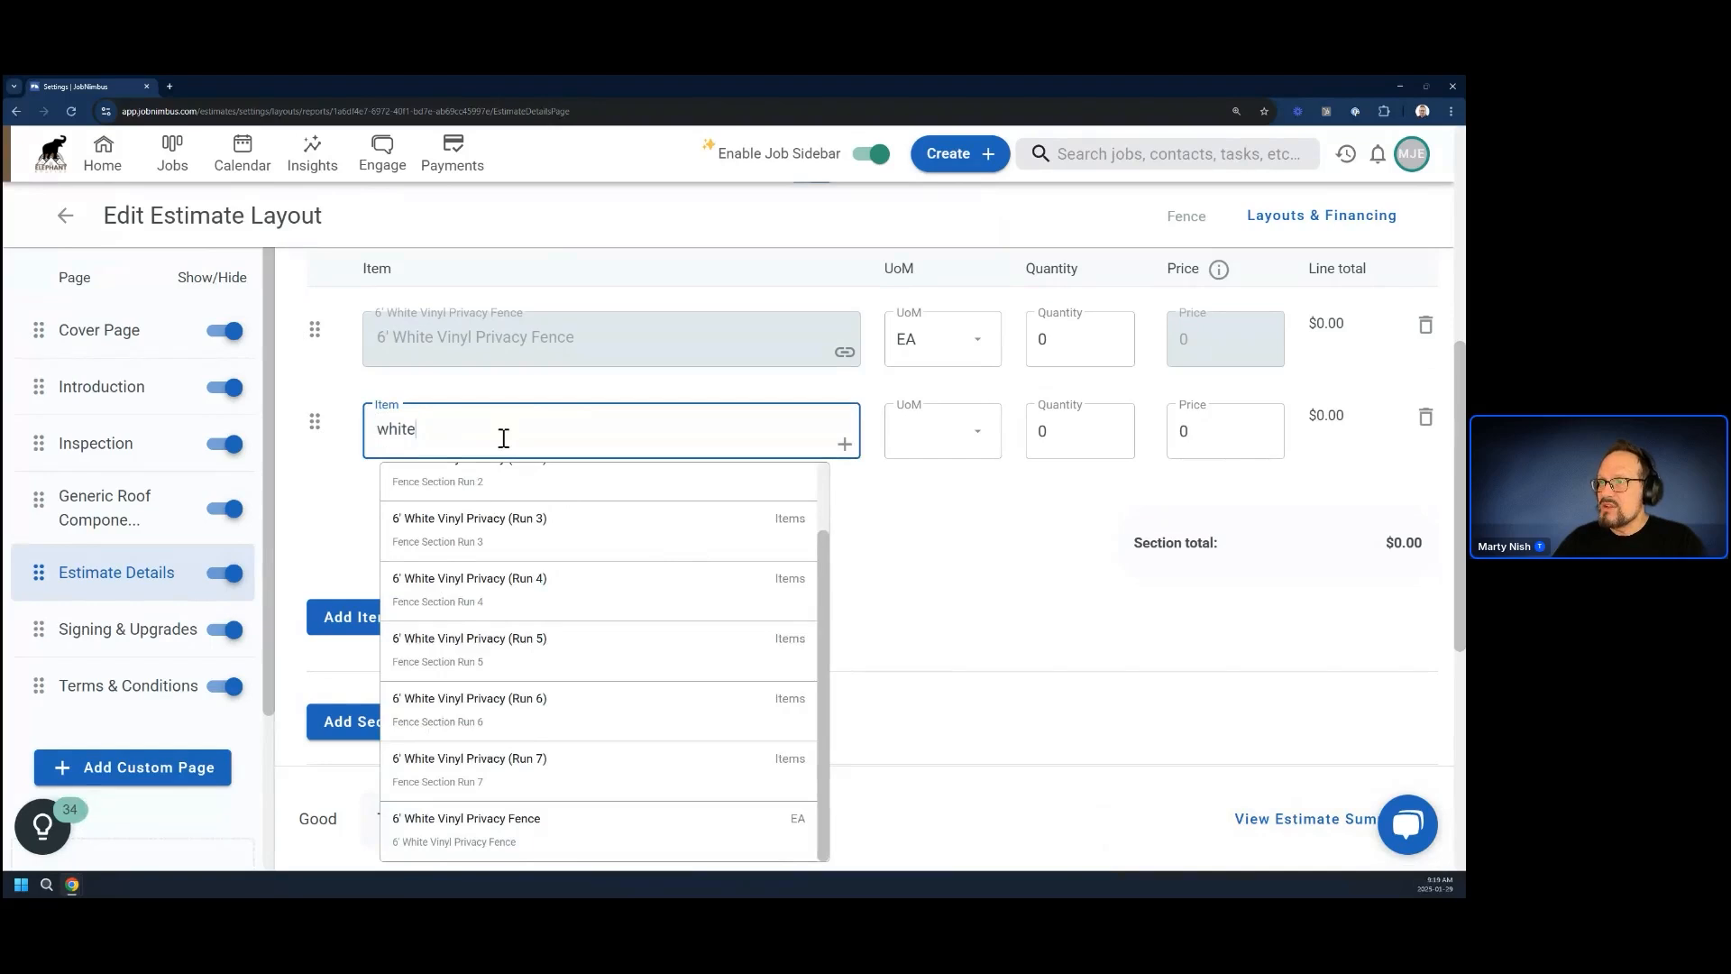
double_click(401, 428)
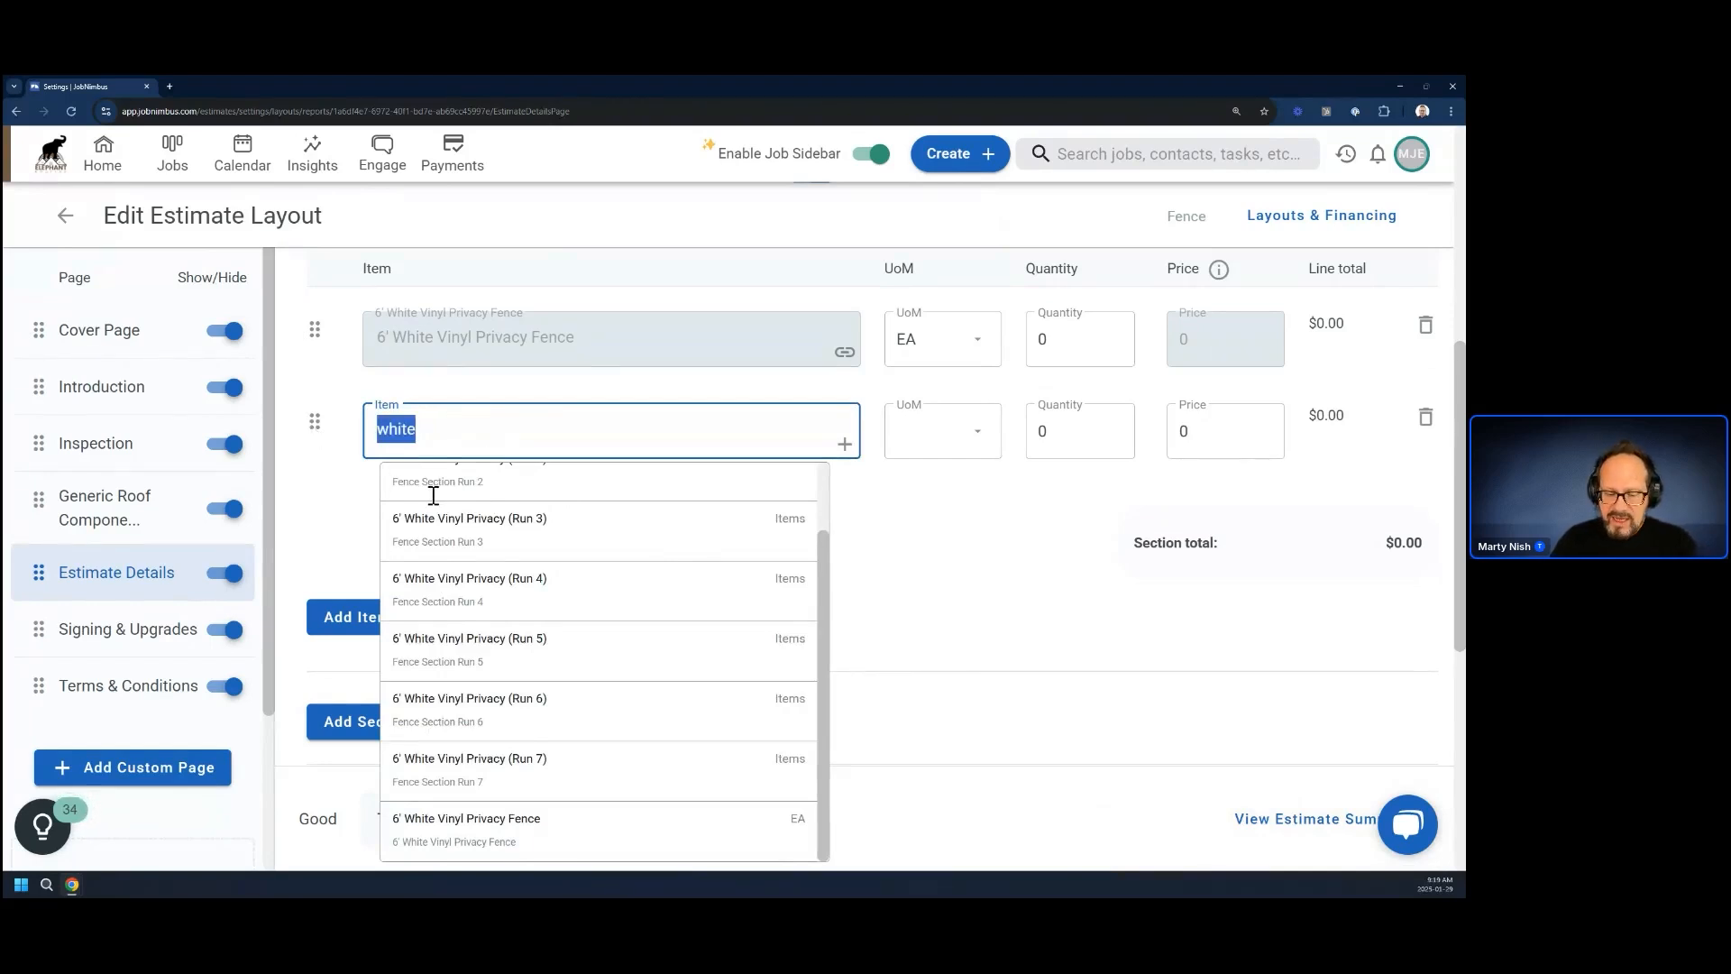
type("White Viny")
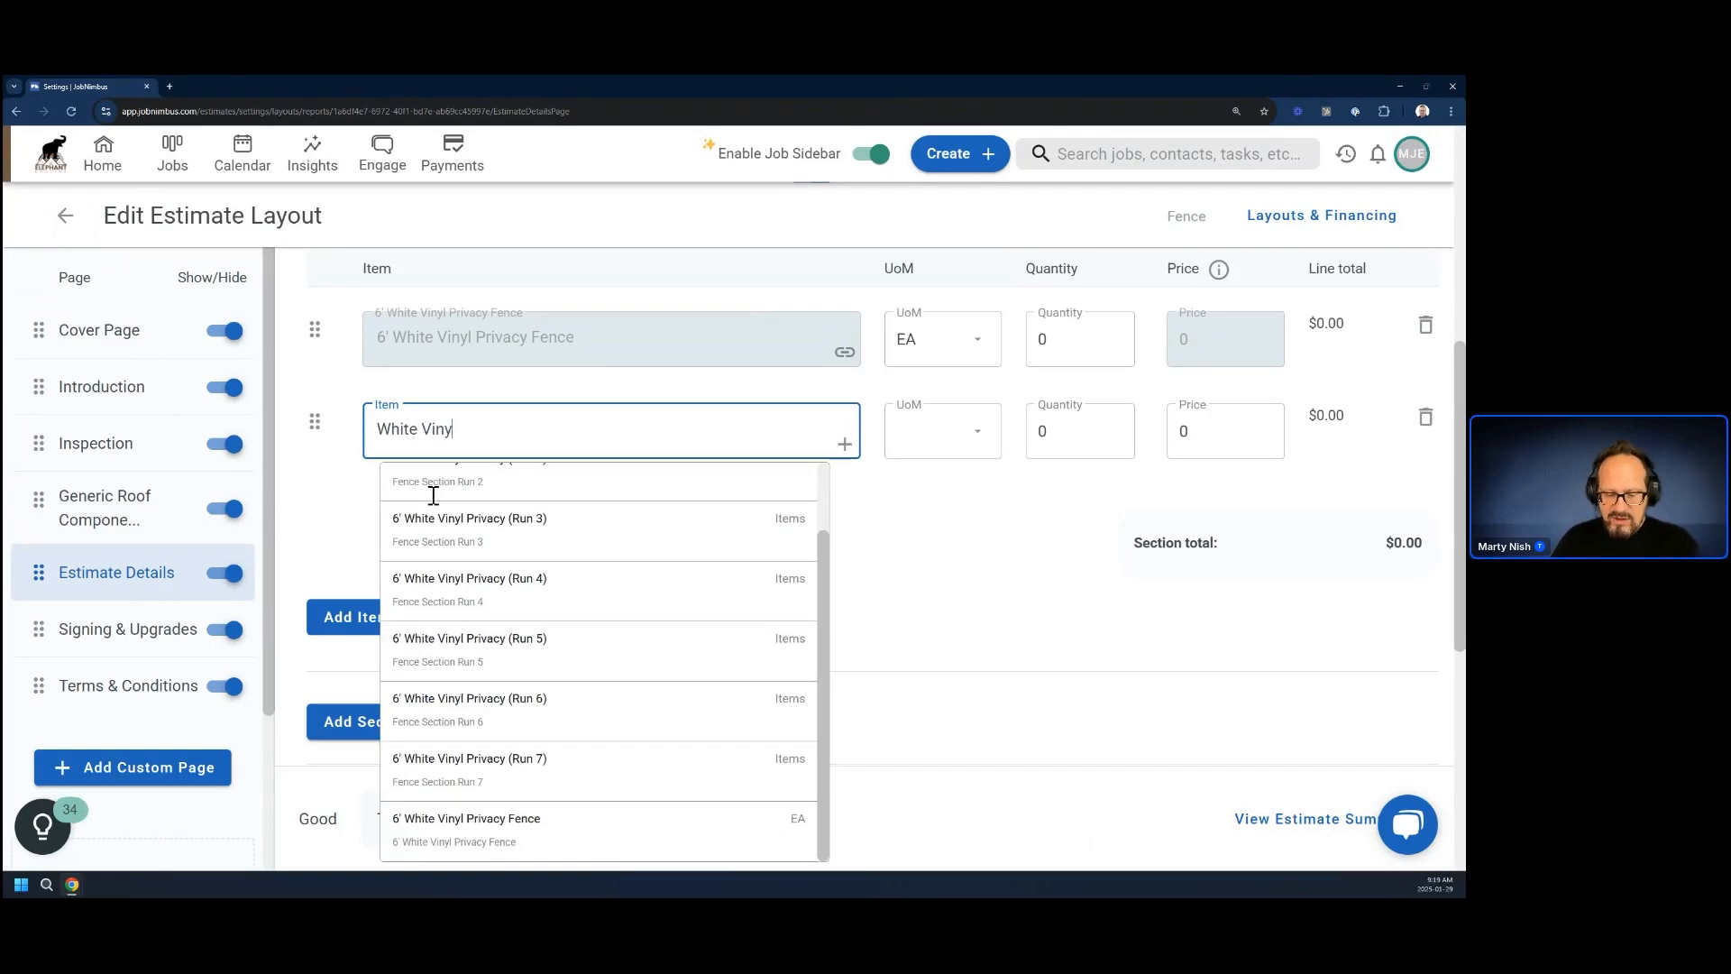
type("l Ga")
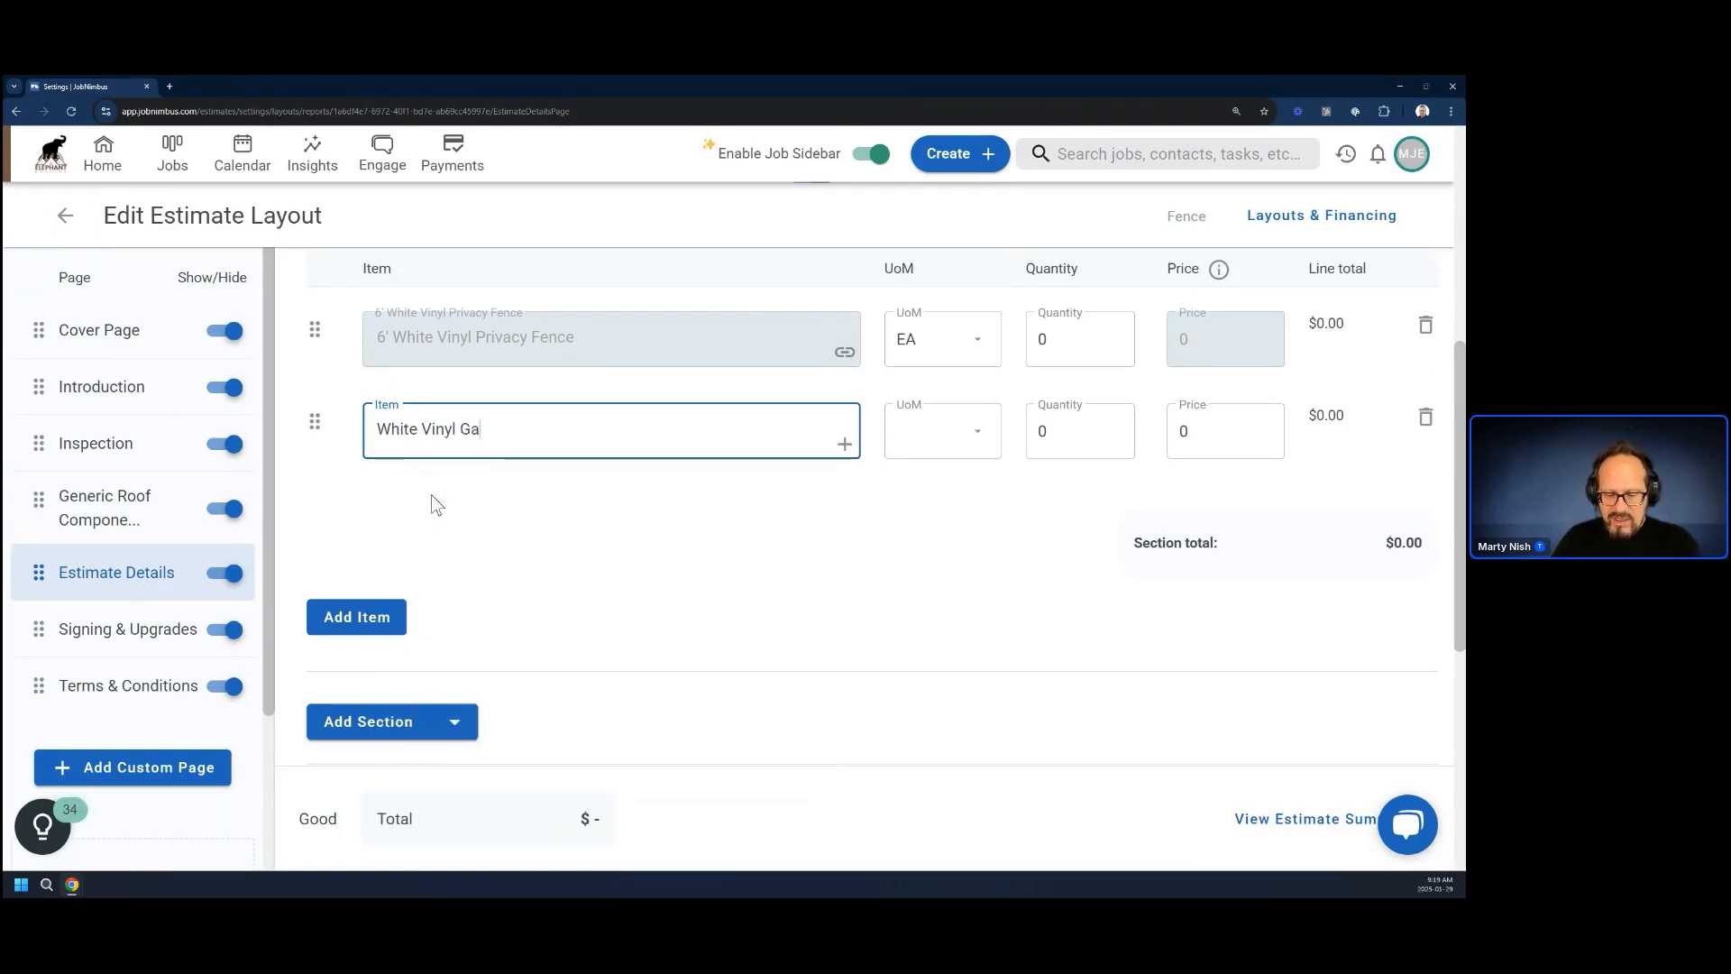
type("te (")
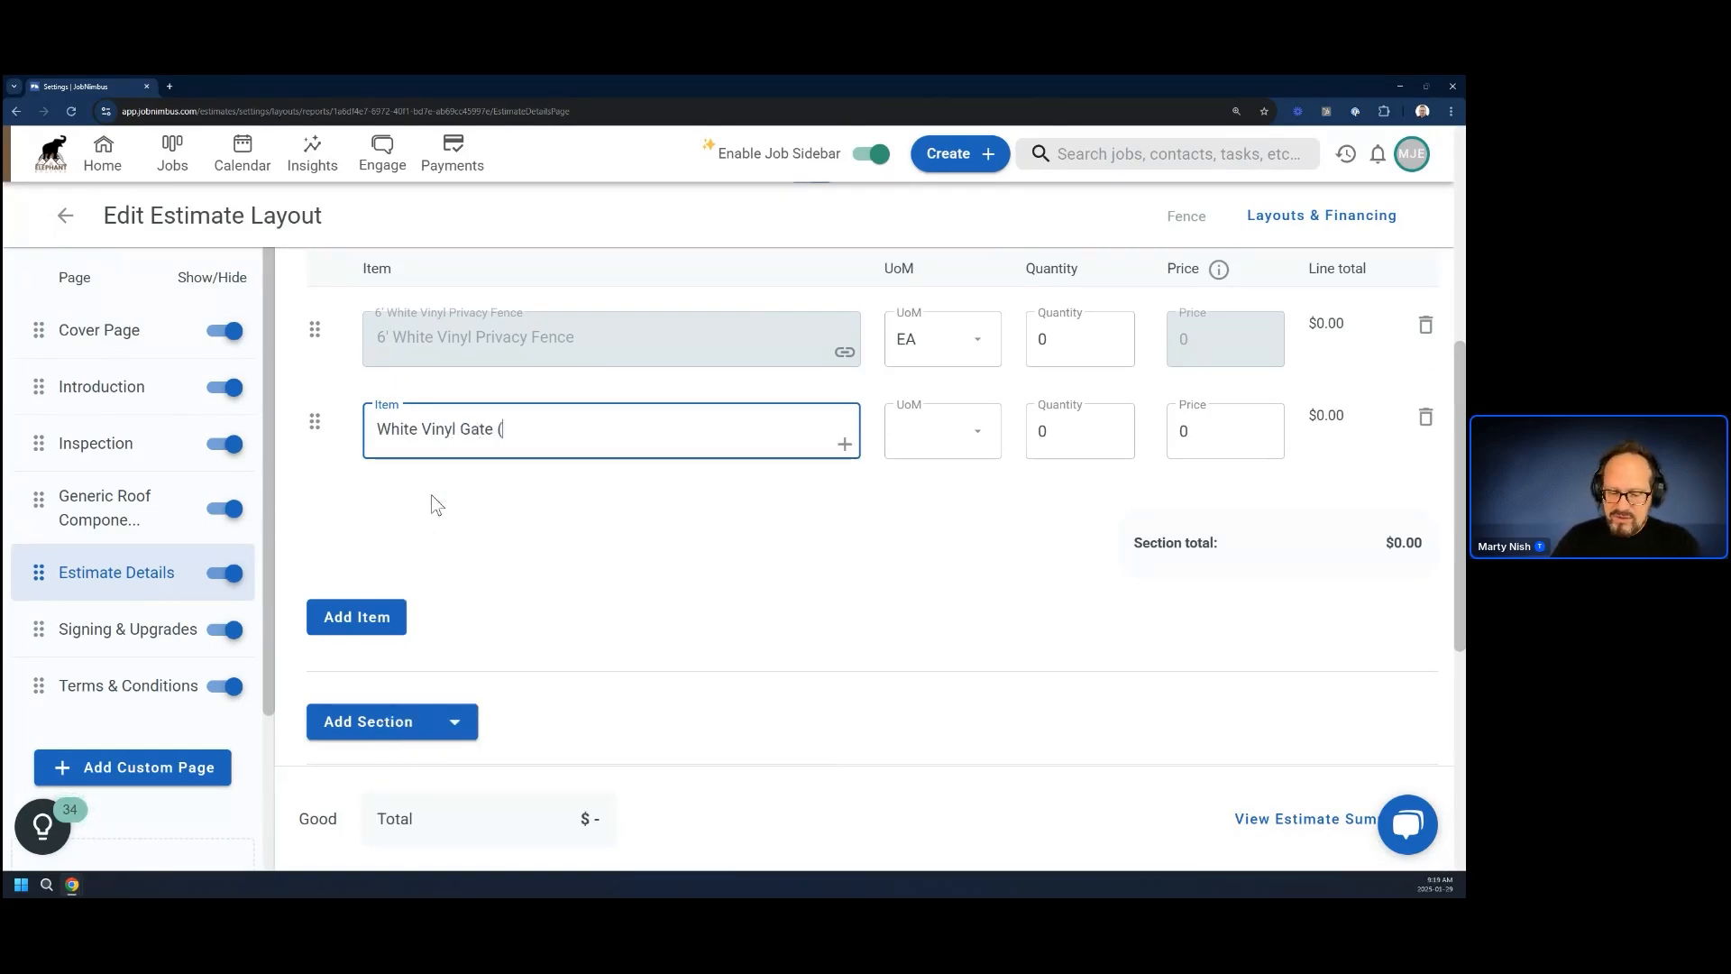
type("Single)")
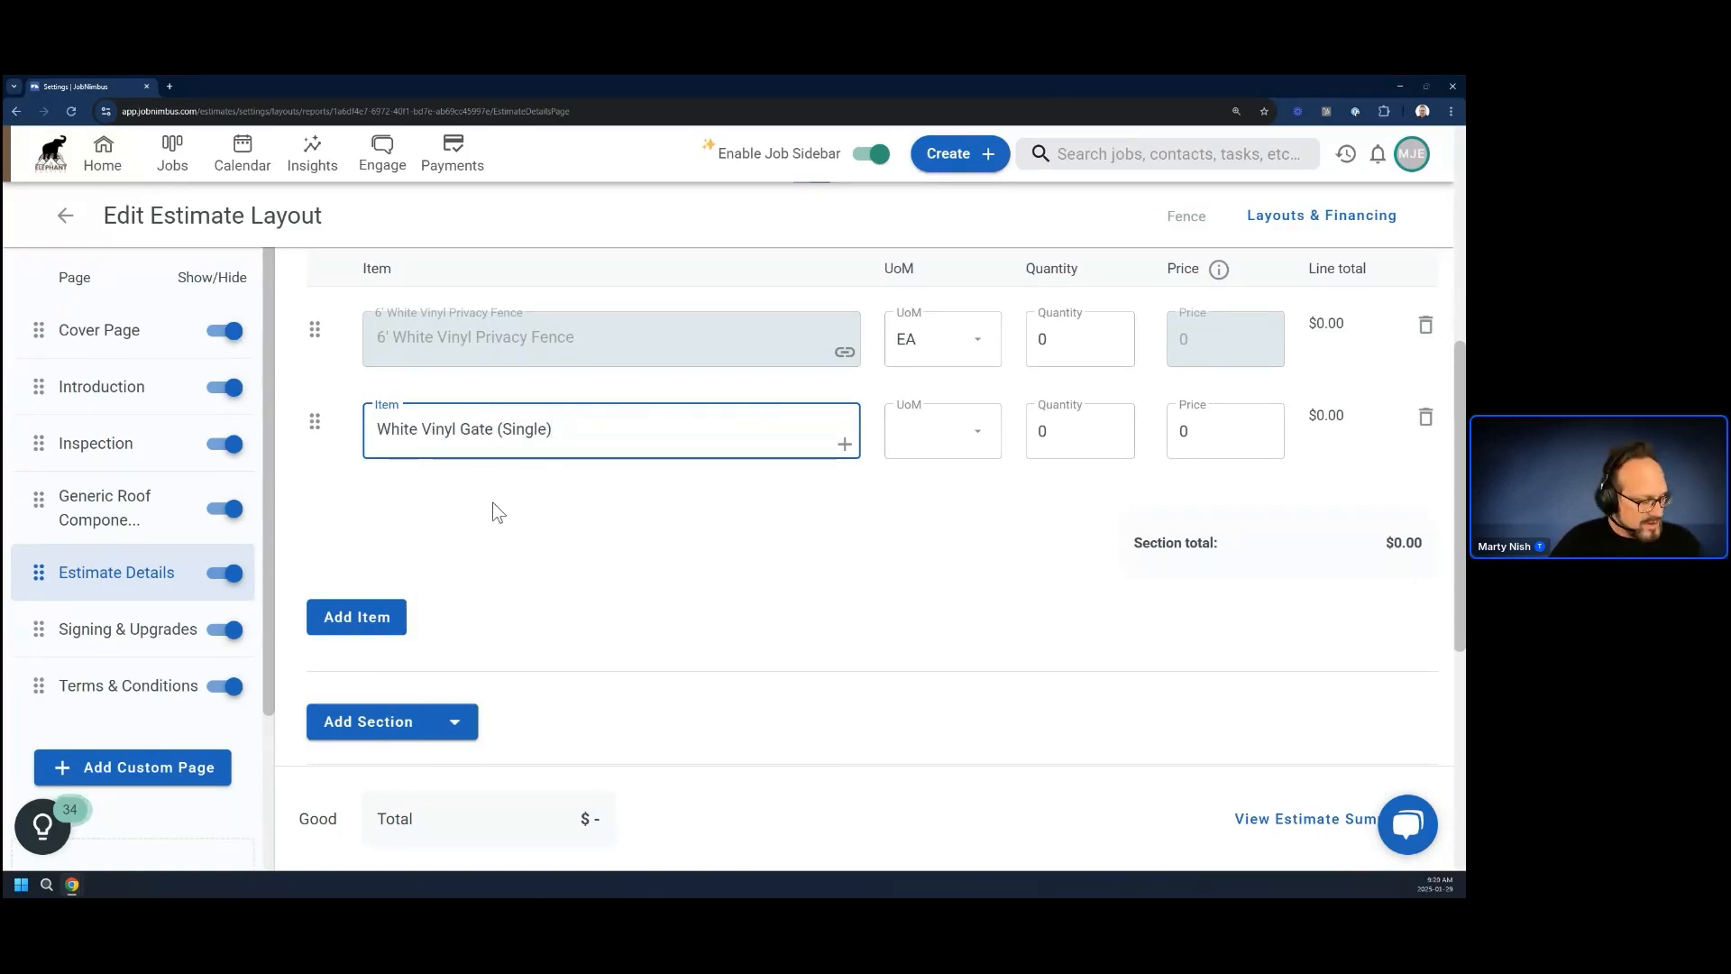
left_click(846, 448)
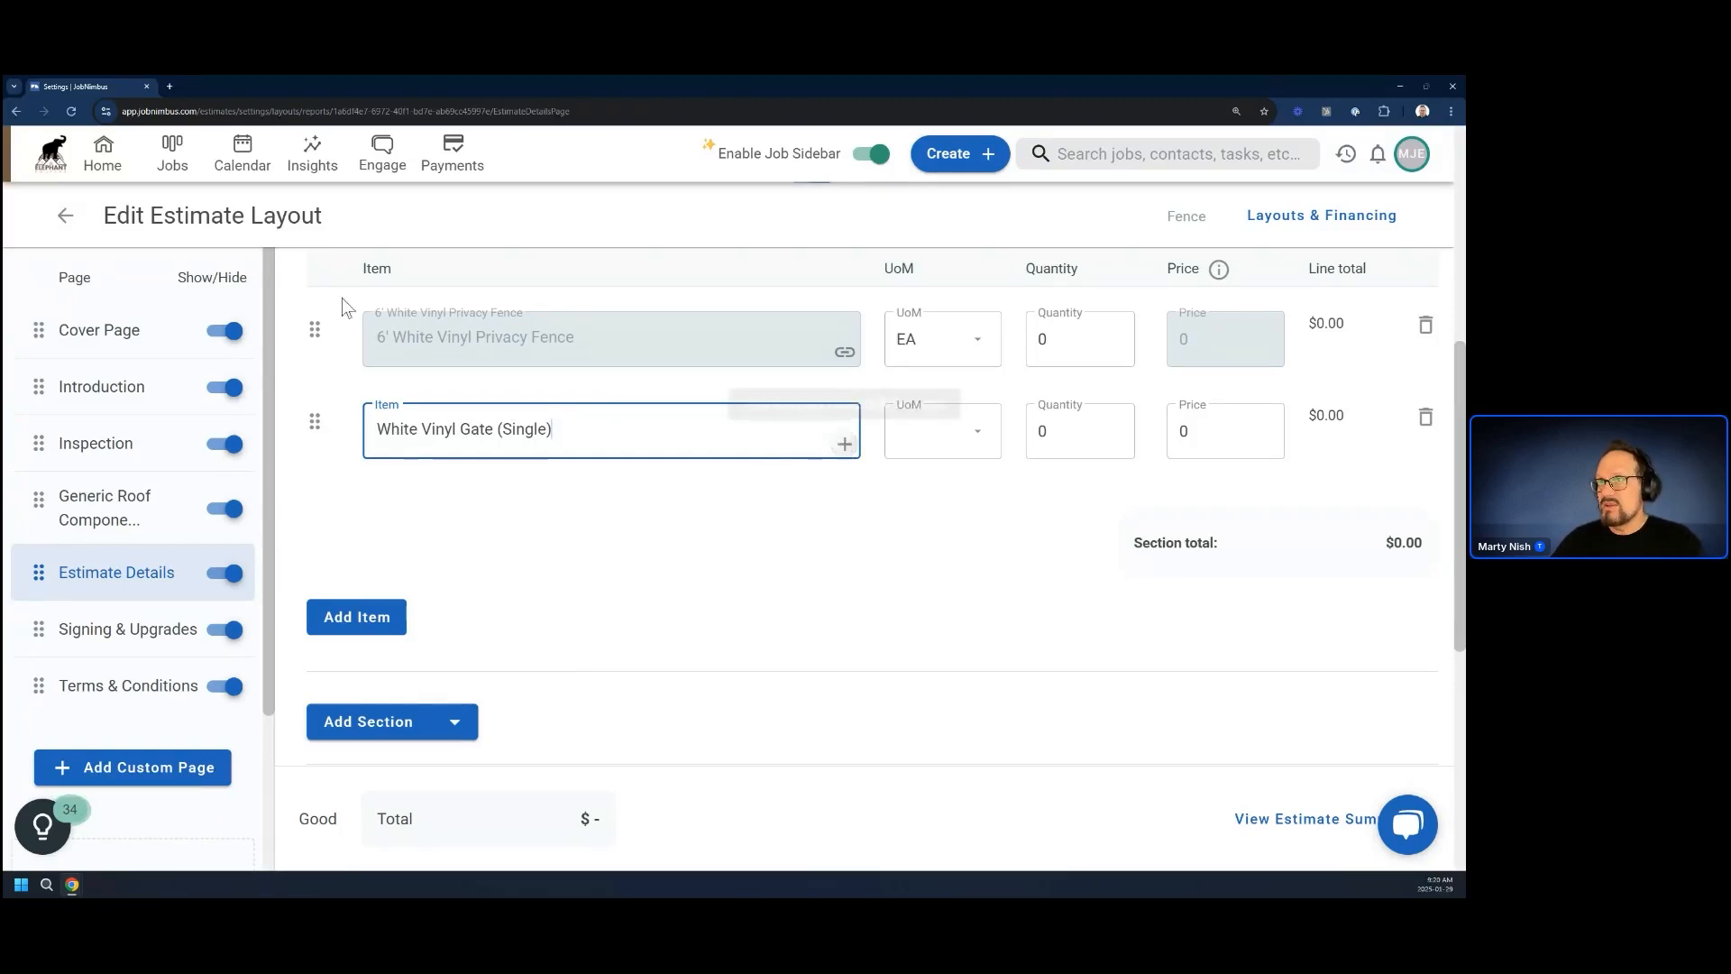
left_click(845, 448)
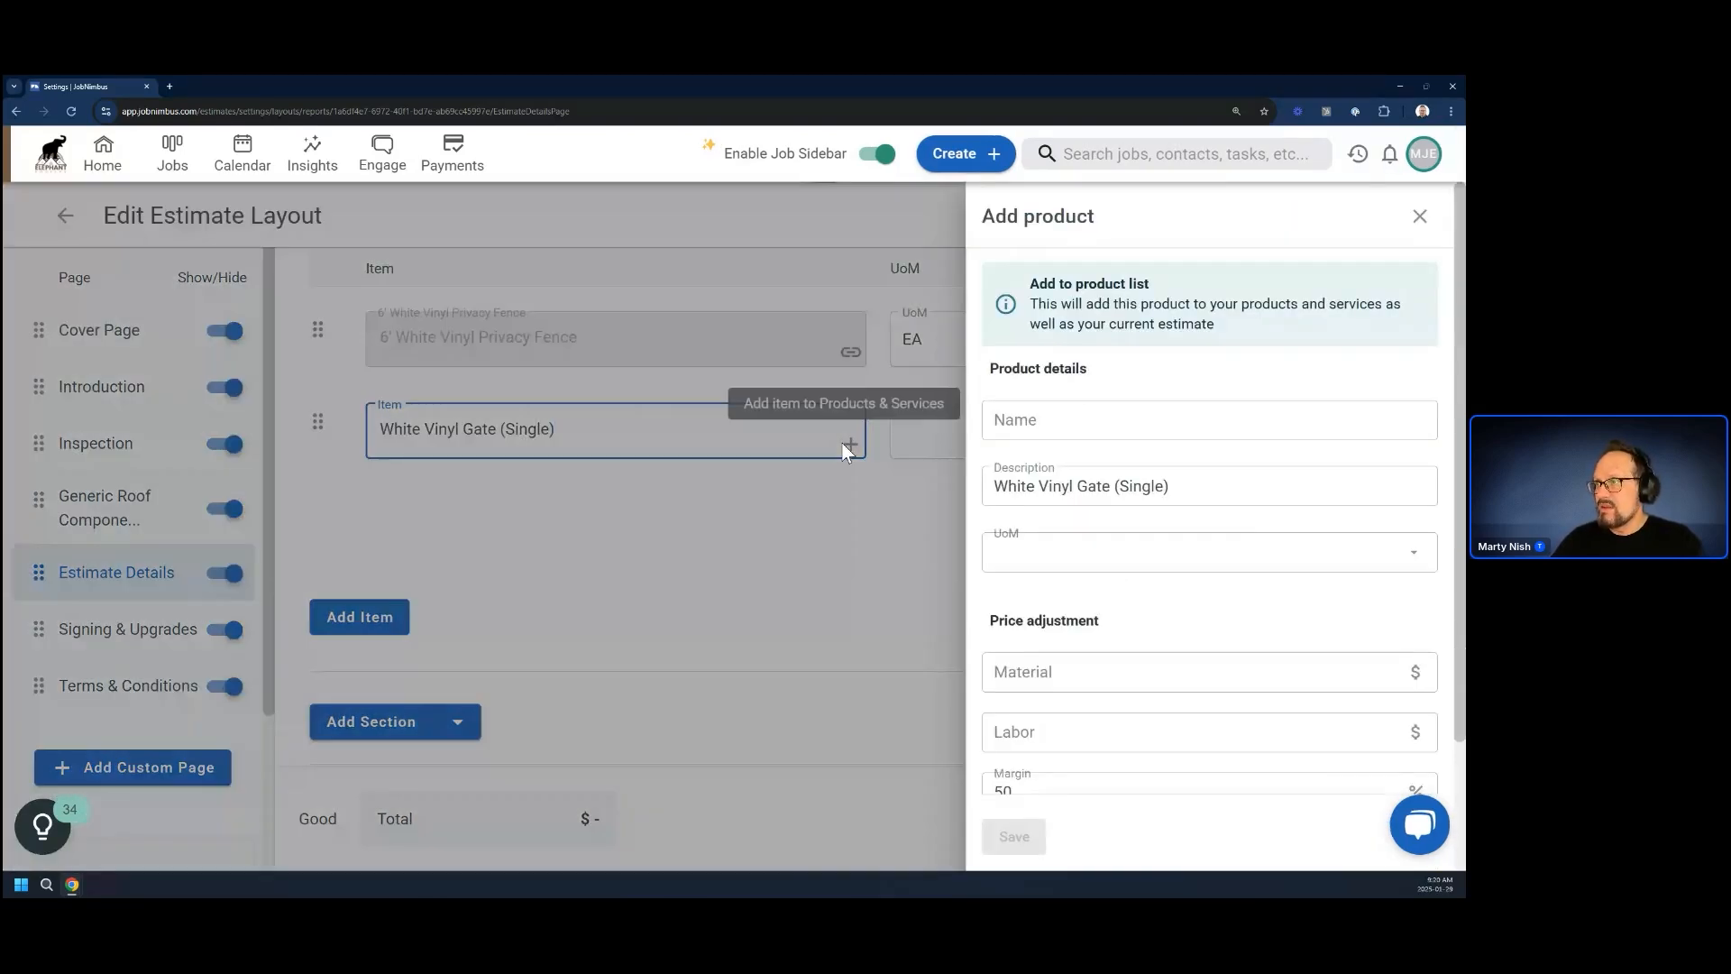
Move "White Vinyl Gate (Single)" to the product's name and enter the description "Fills in the opening in the gap of the fence"
left_click_drag(1222, 488, 936, 491)
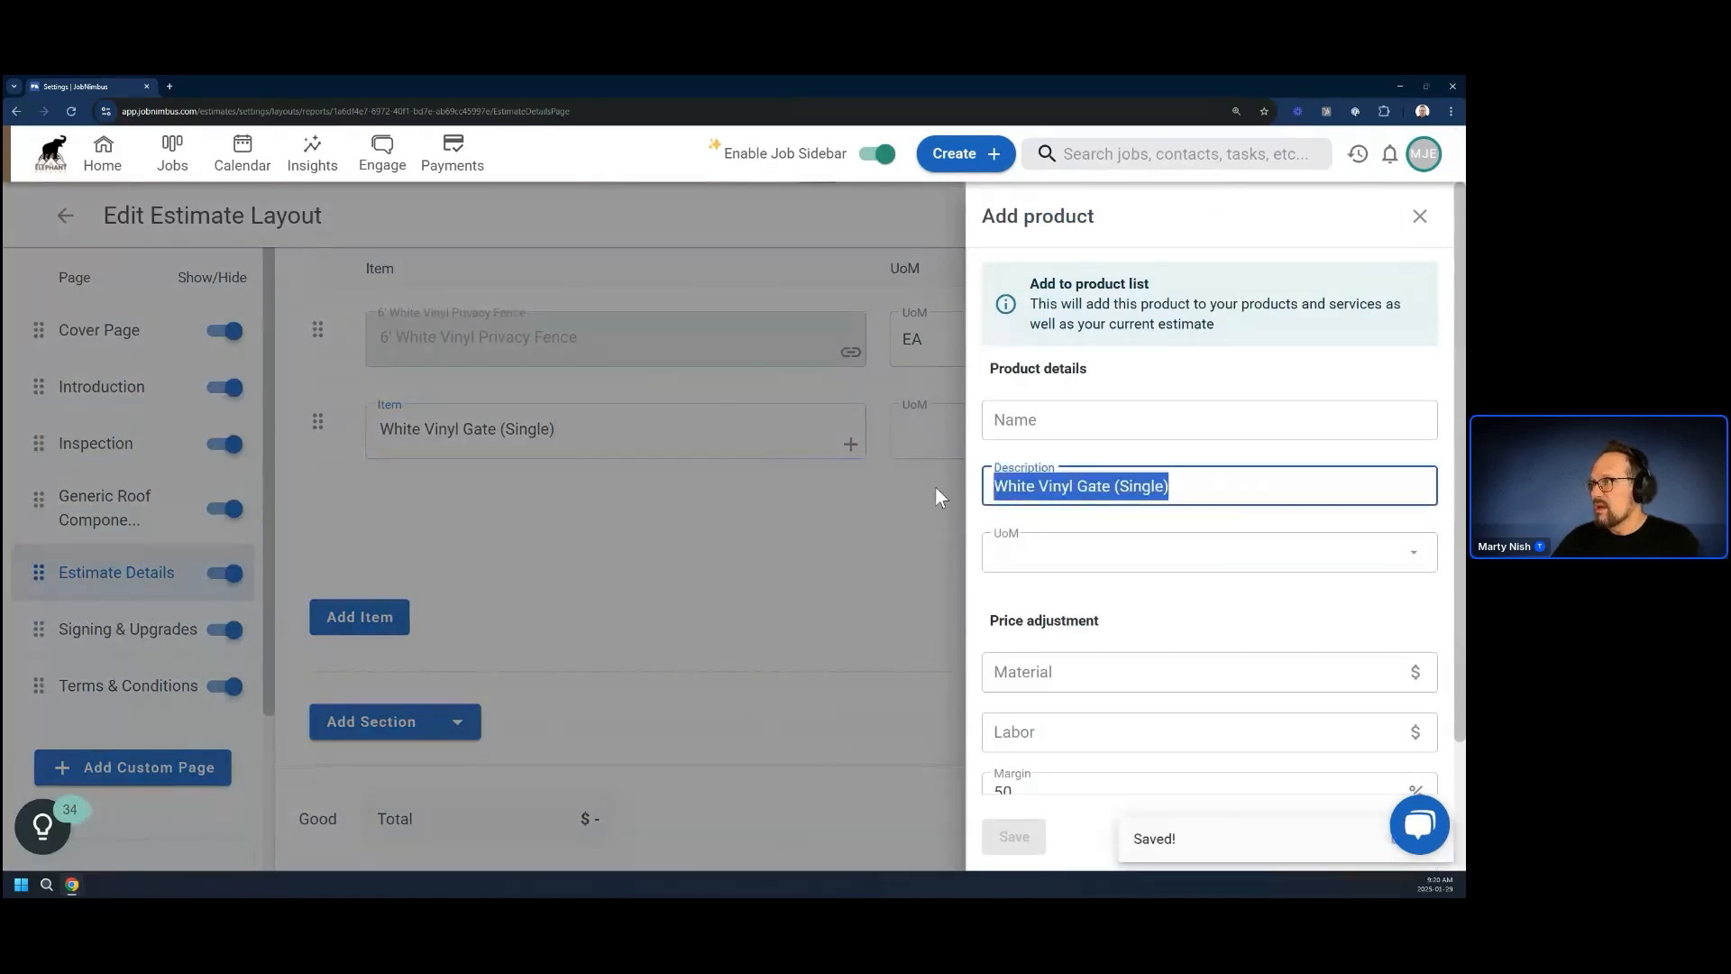
left_click_drag(1057, 488, 1050, 420)
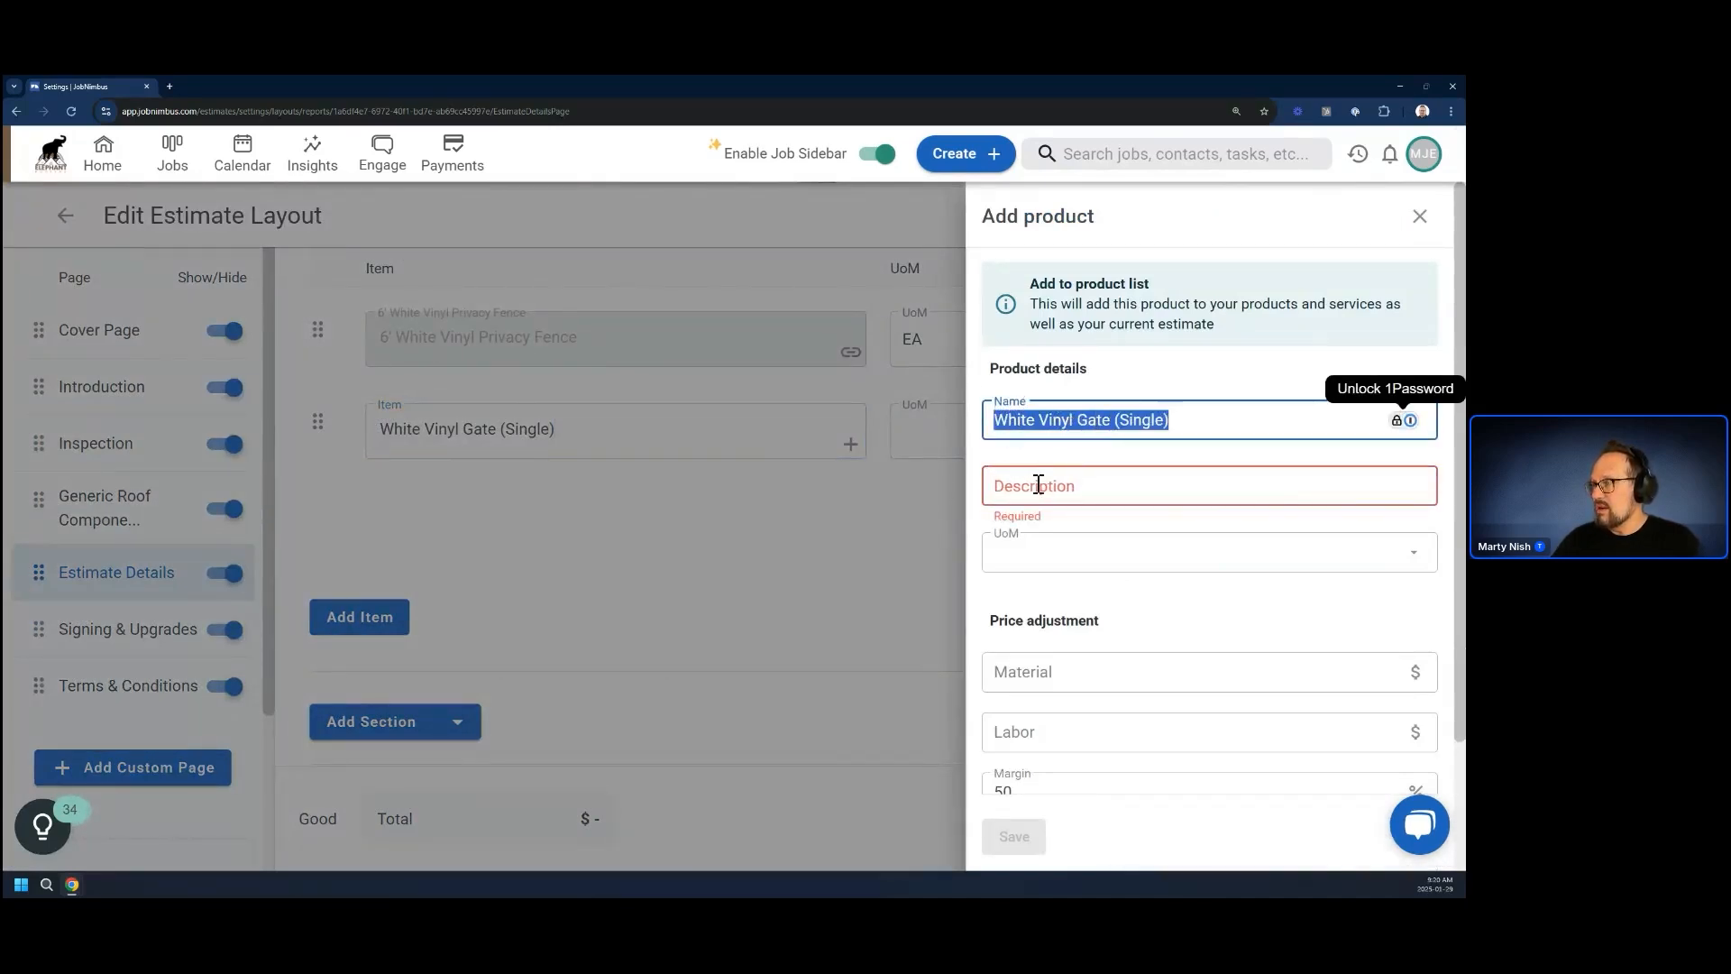
left_click(1081, 489)
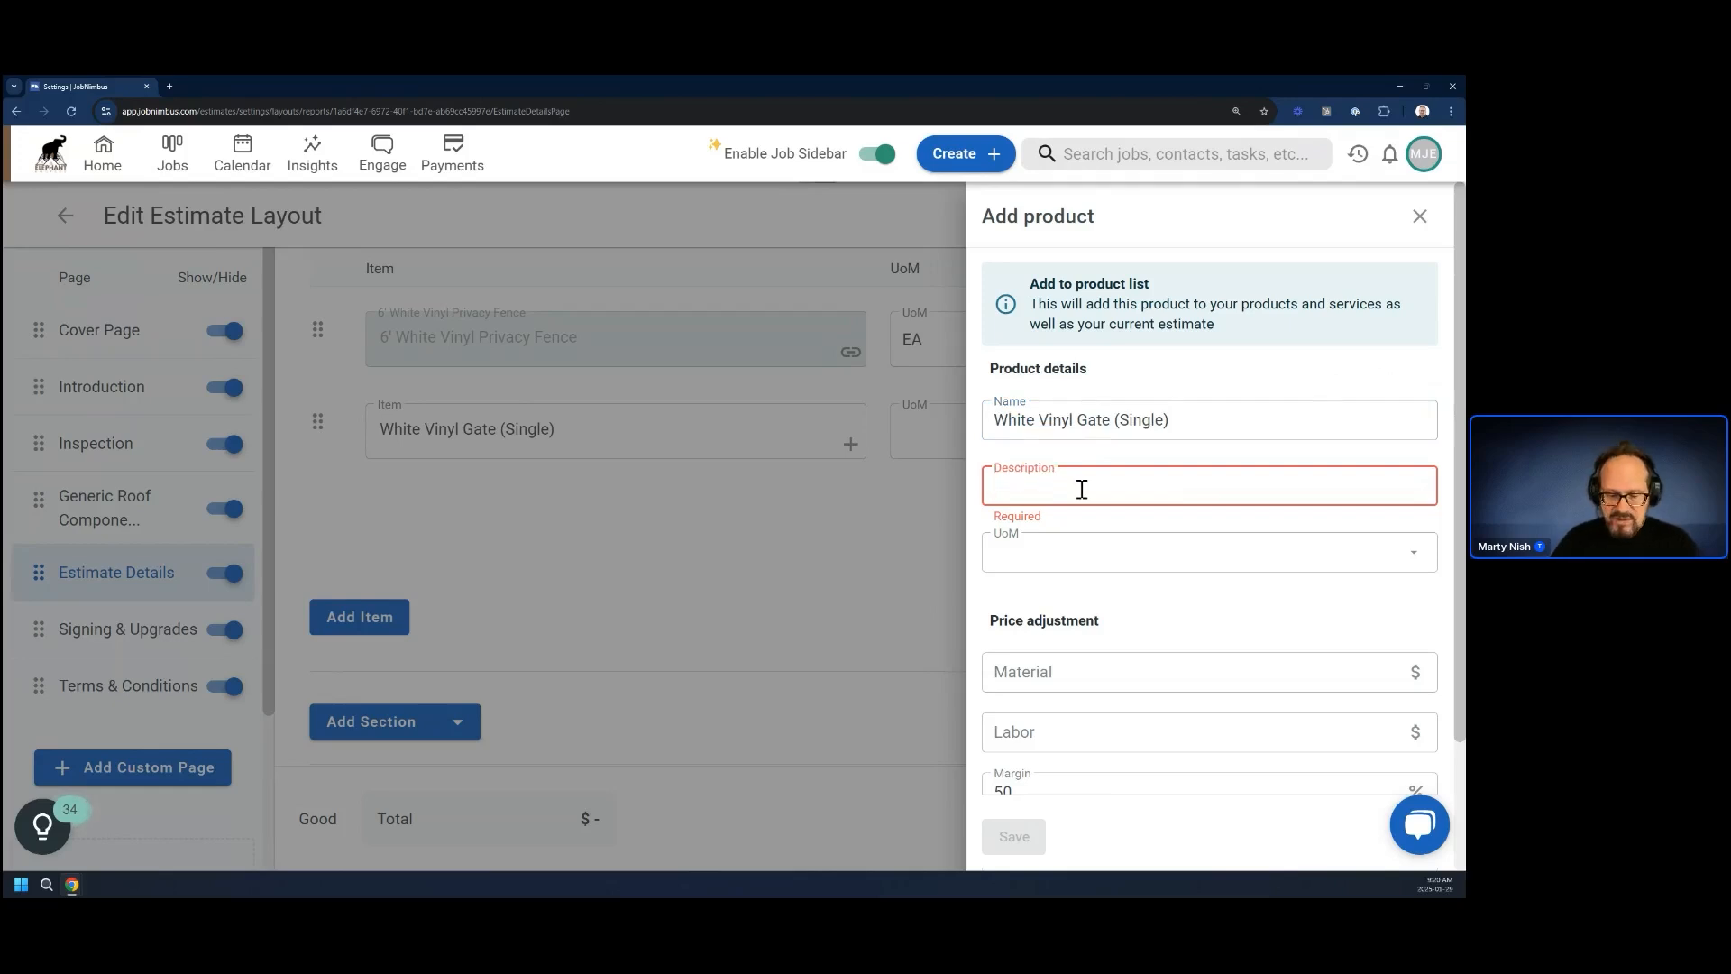
type("Fllls i")
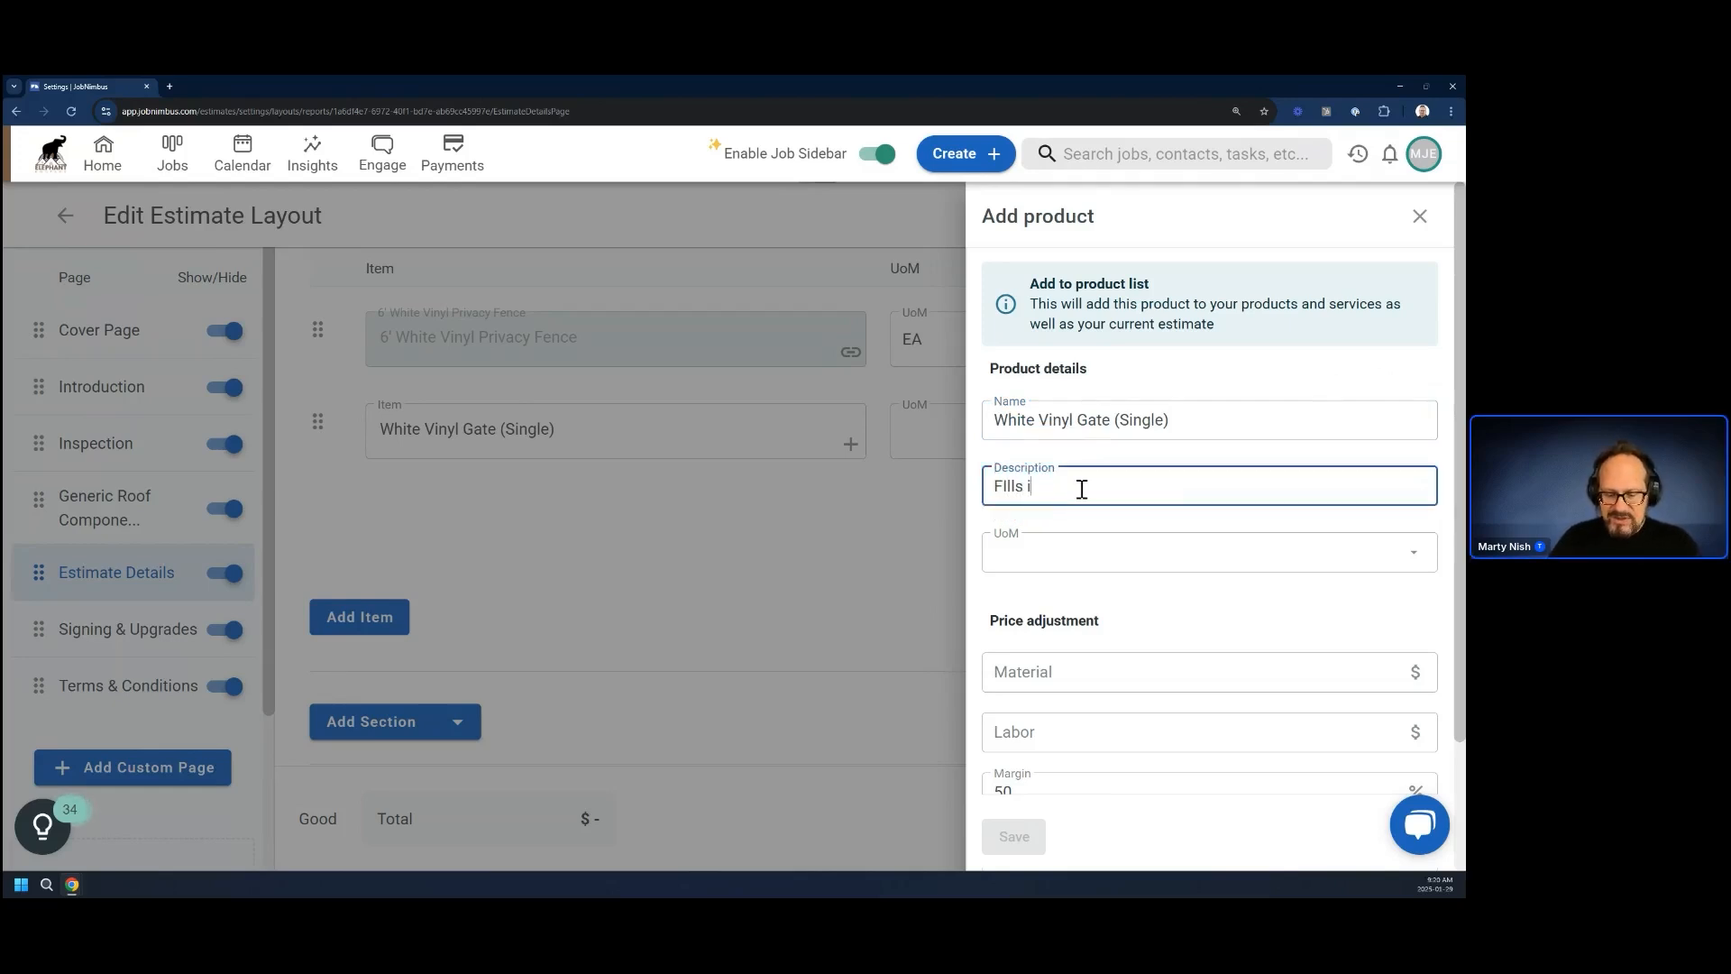
type("n the open")
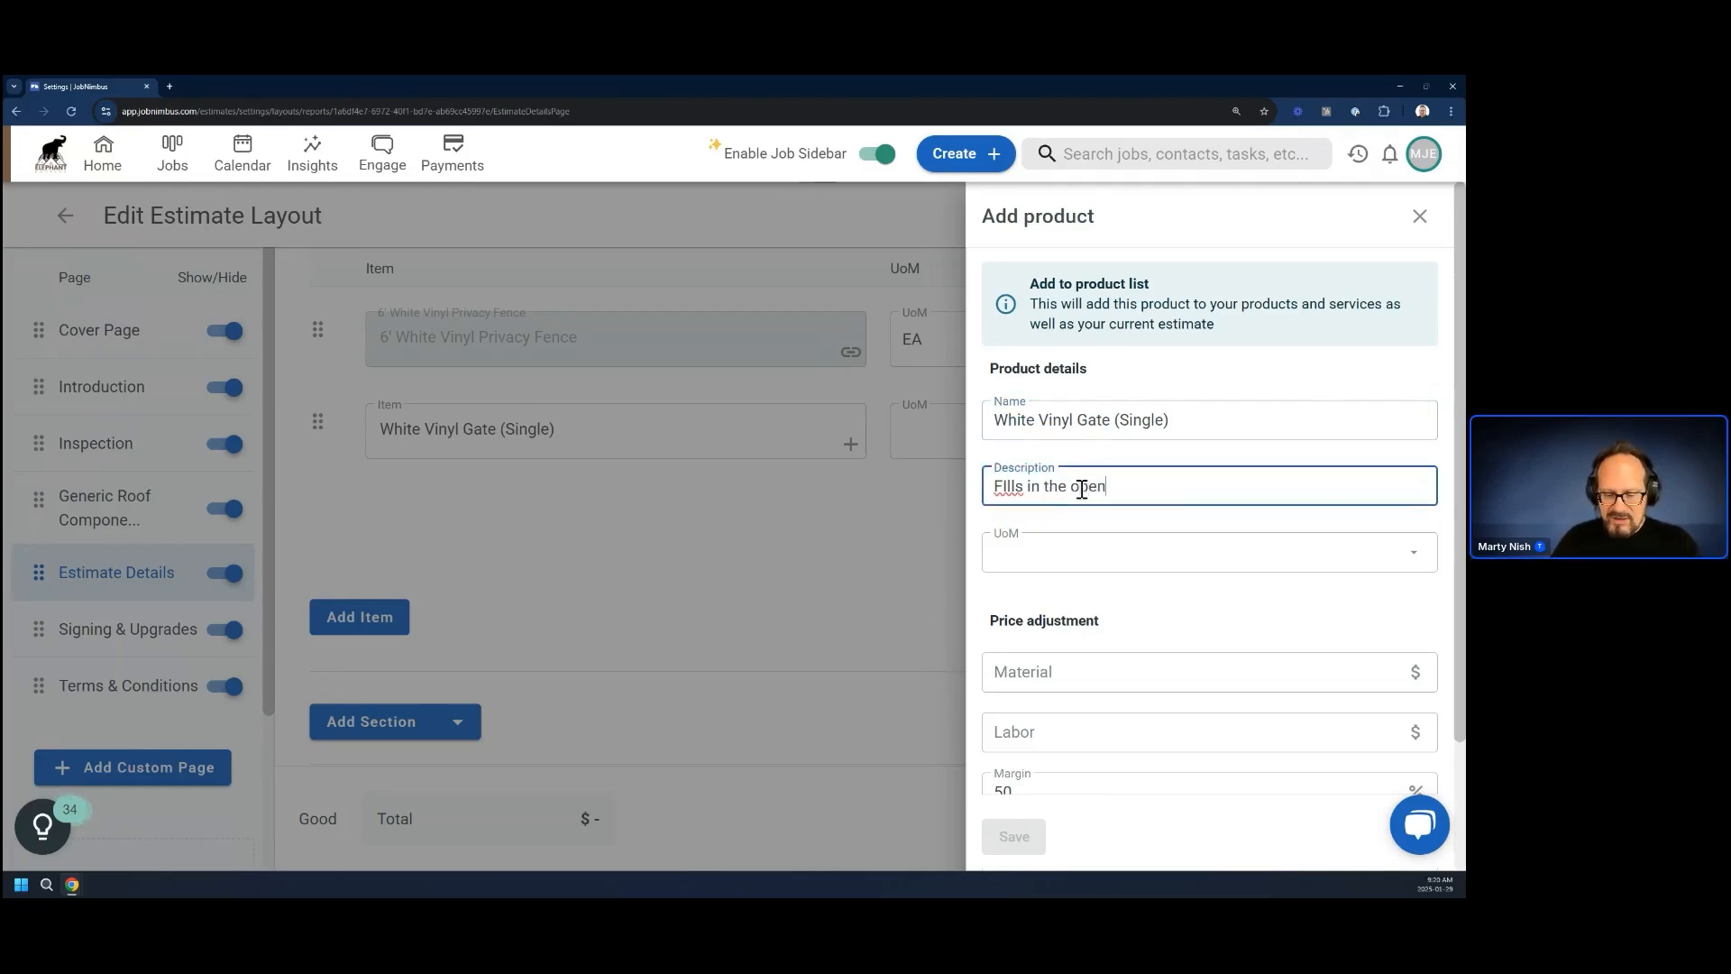
type("ing in th")
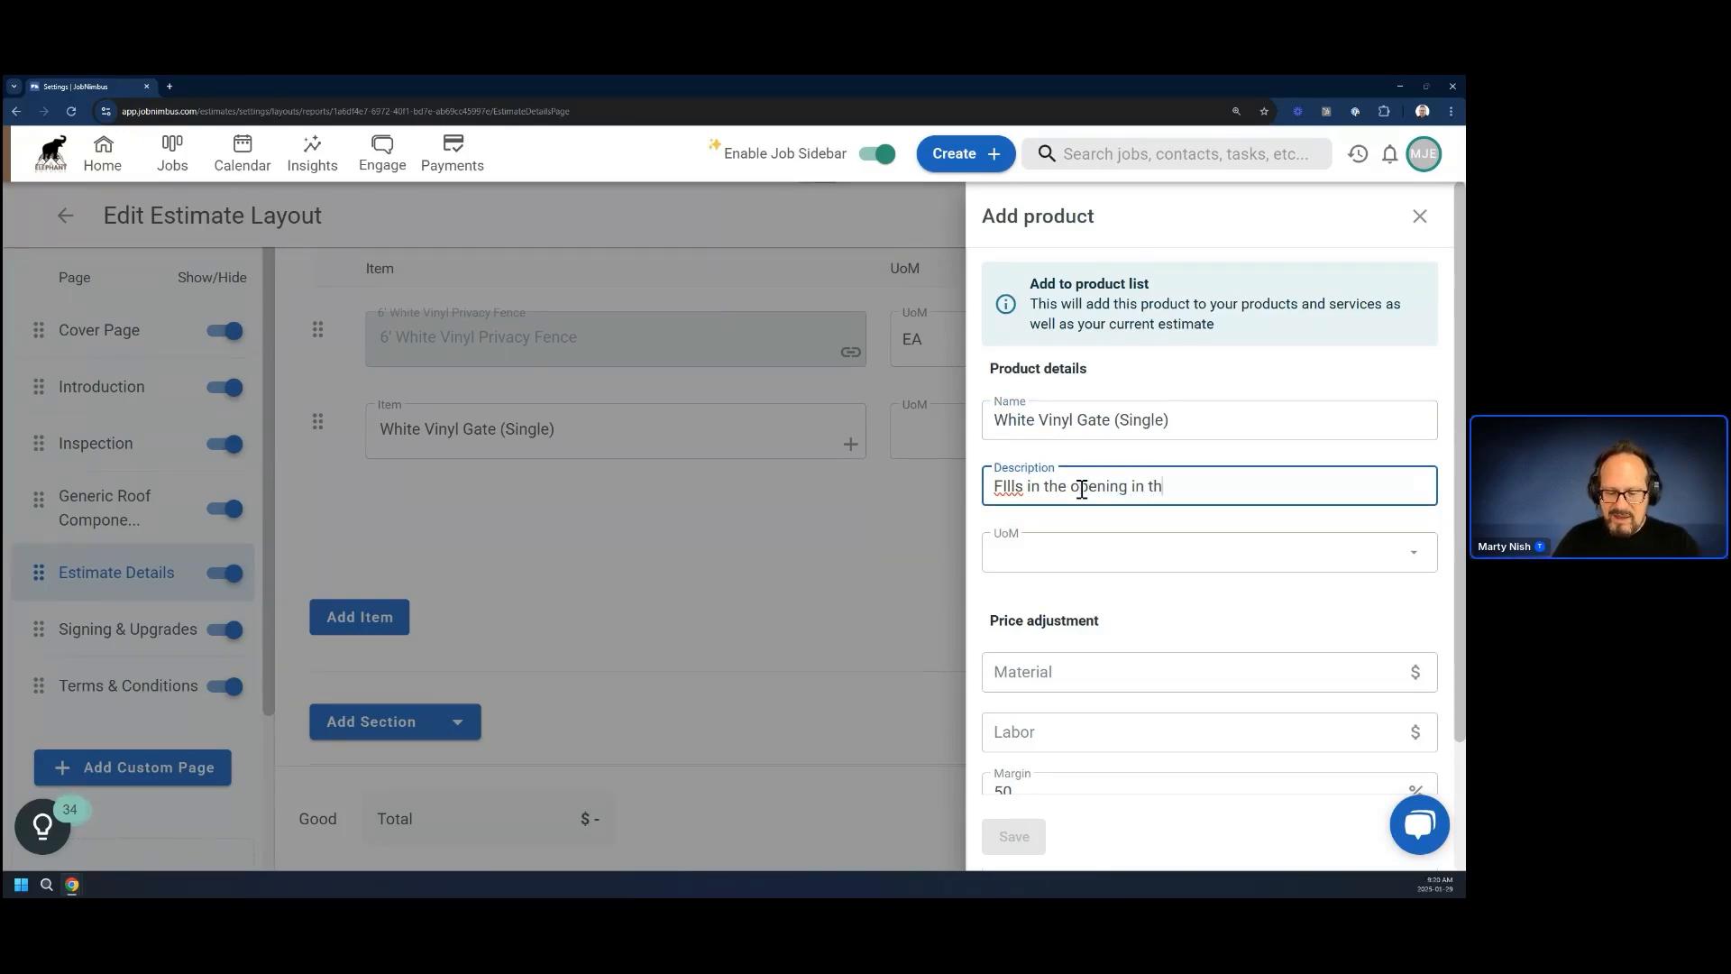
type("e gap of the fence")
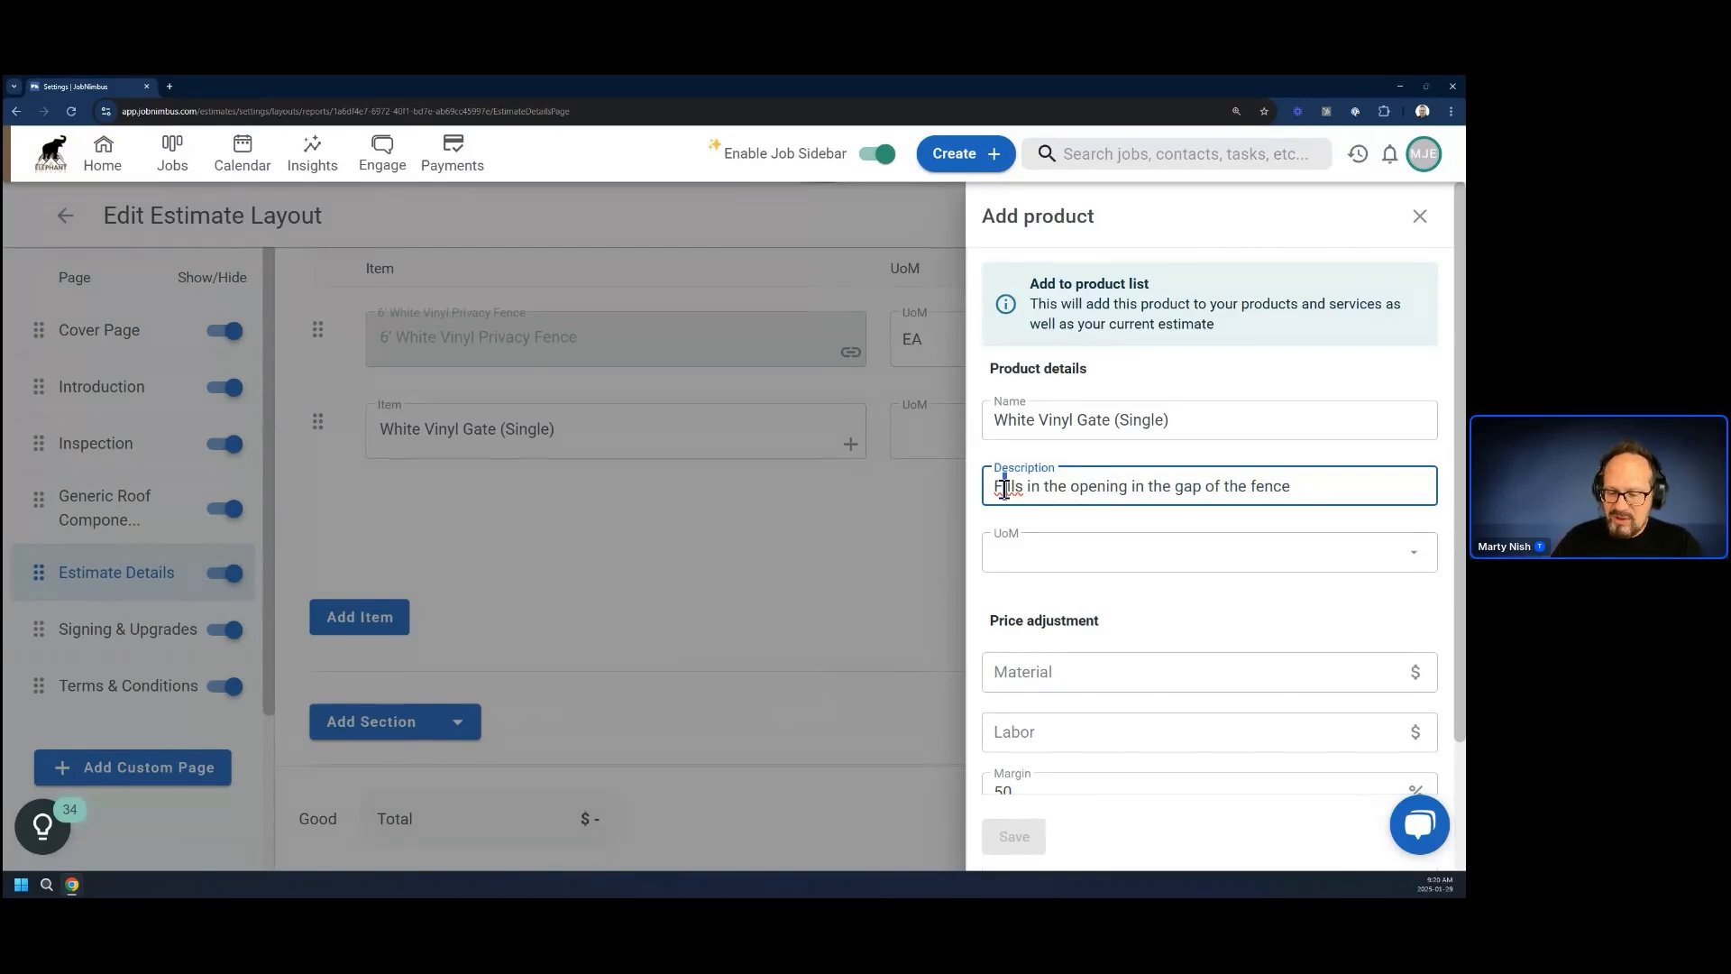
type("i")
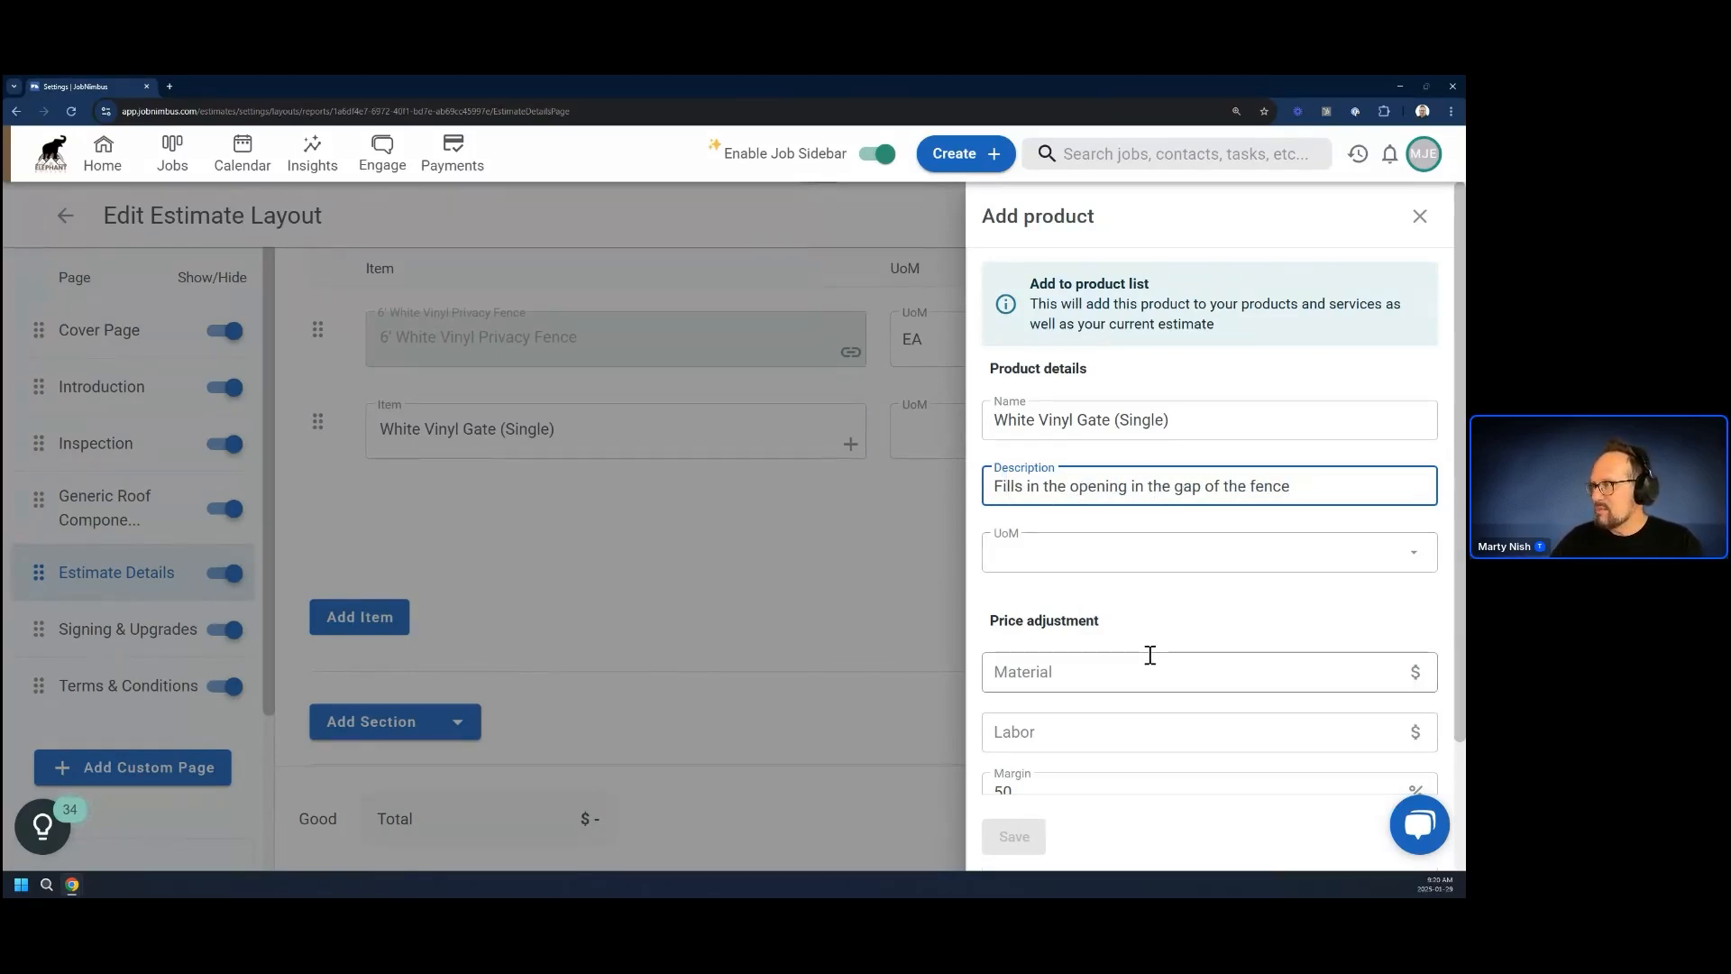
Set the gate product's unit of measure to EA, material cost to $150 and margin to 0%, and save the product
scroll(1109, 653, "down", 1)
left_click(1126, 501)
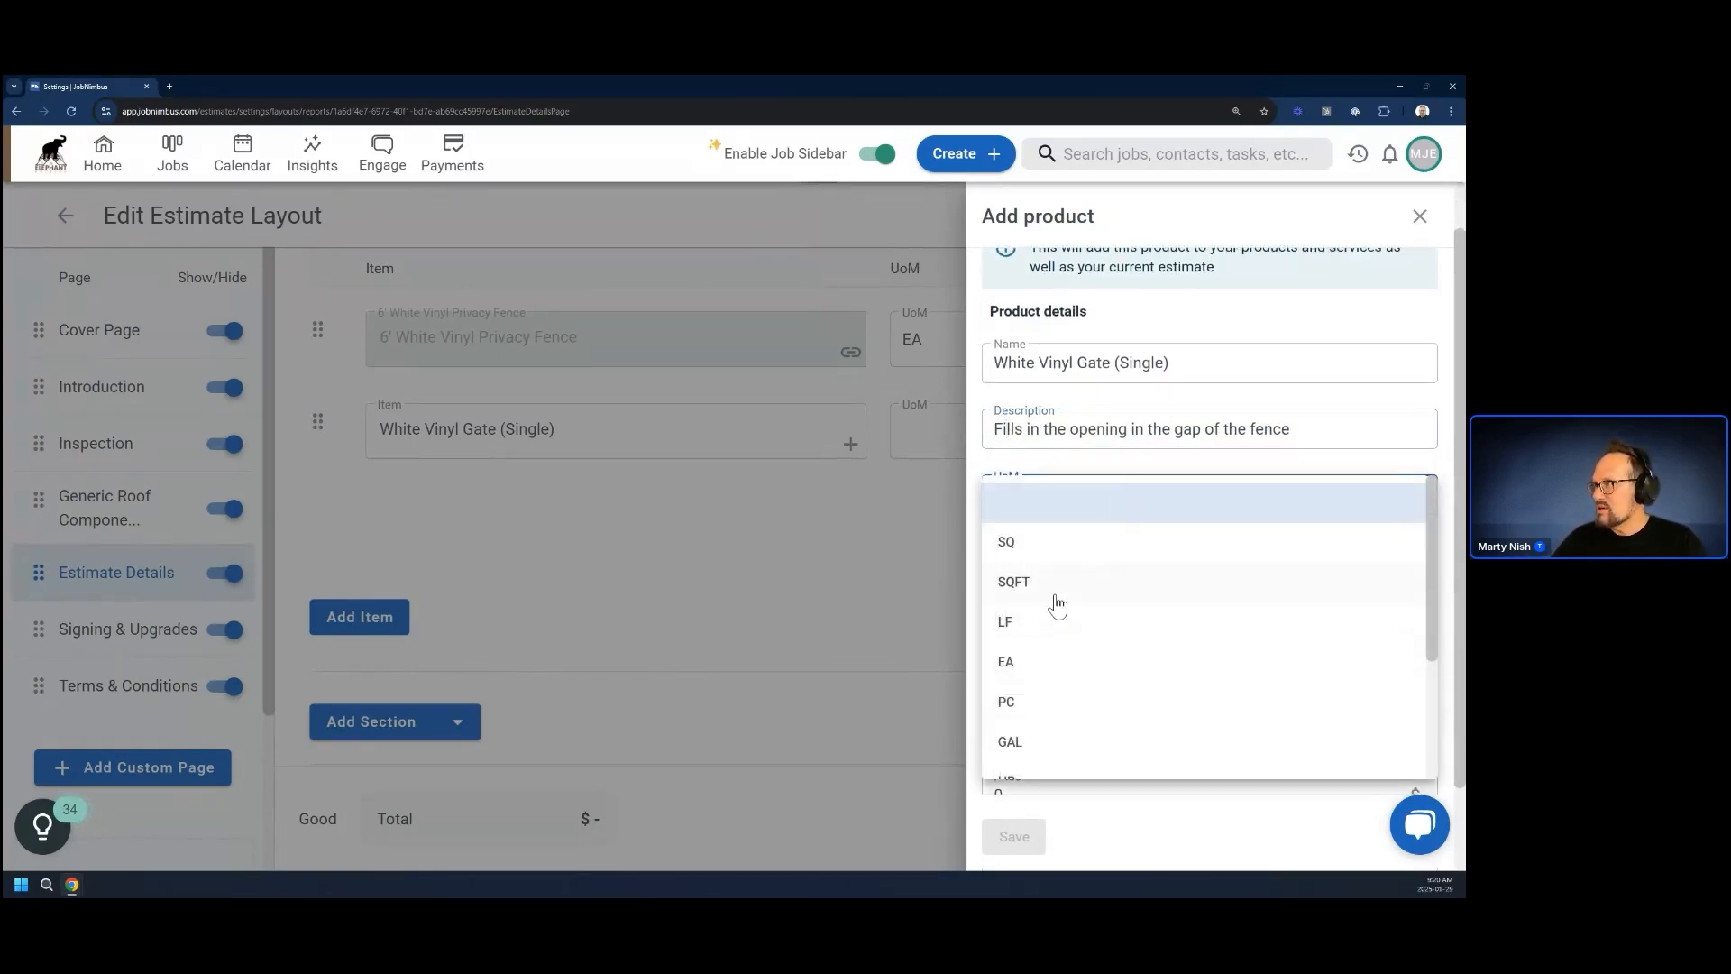
left_click(1037, 668)
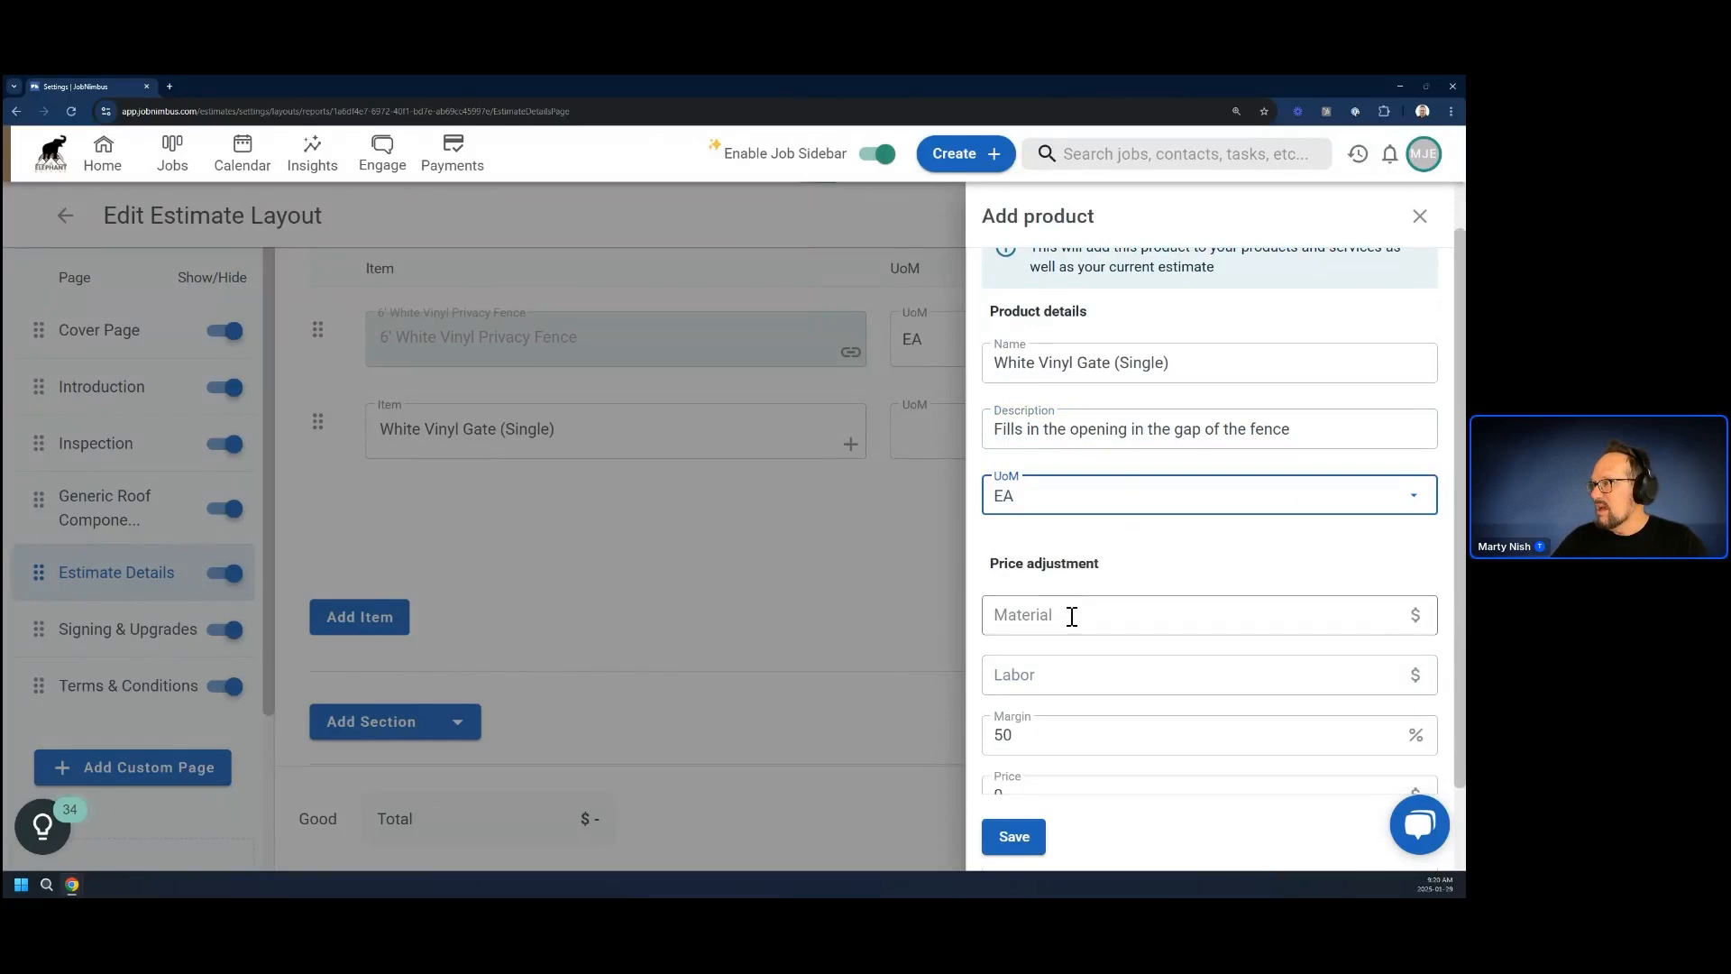
scroll(1070, 616, "down", 2)
left_click(1053, 515)
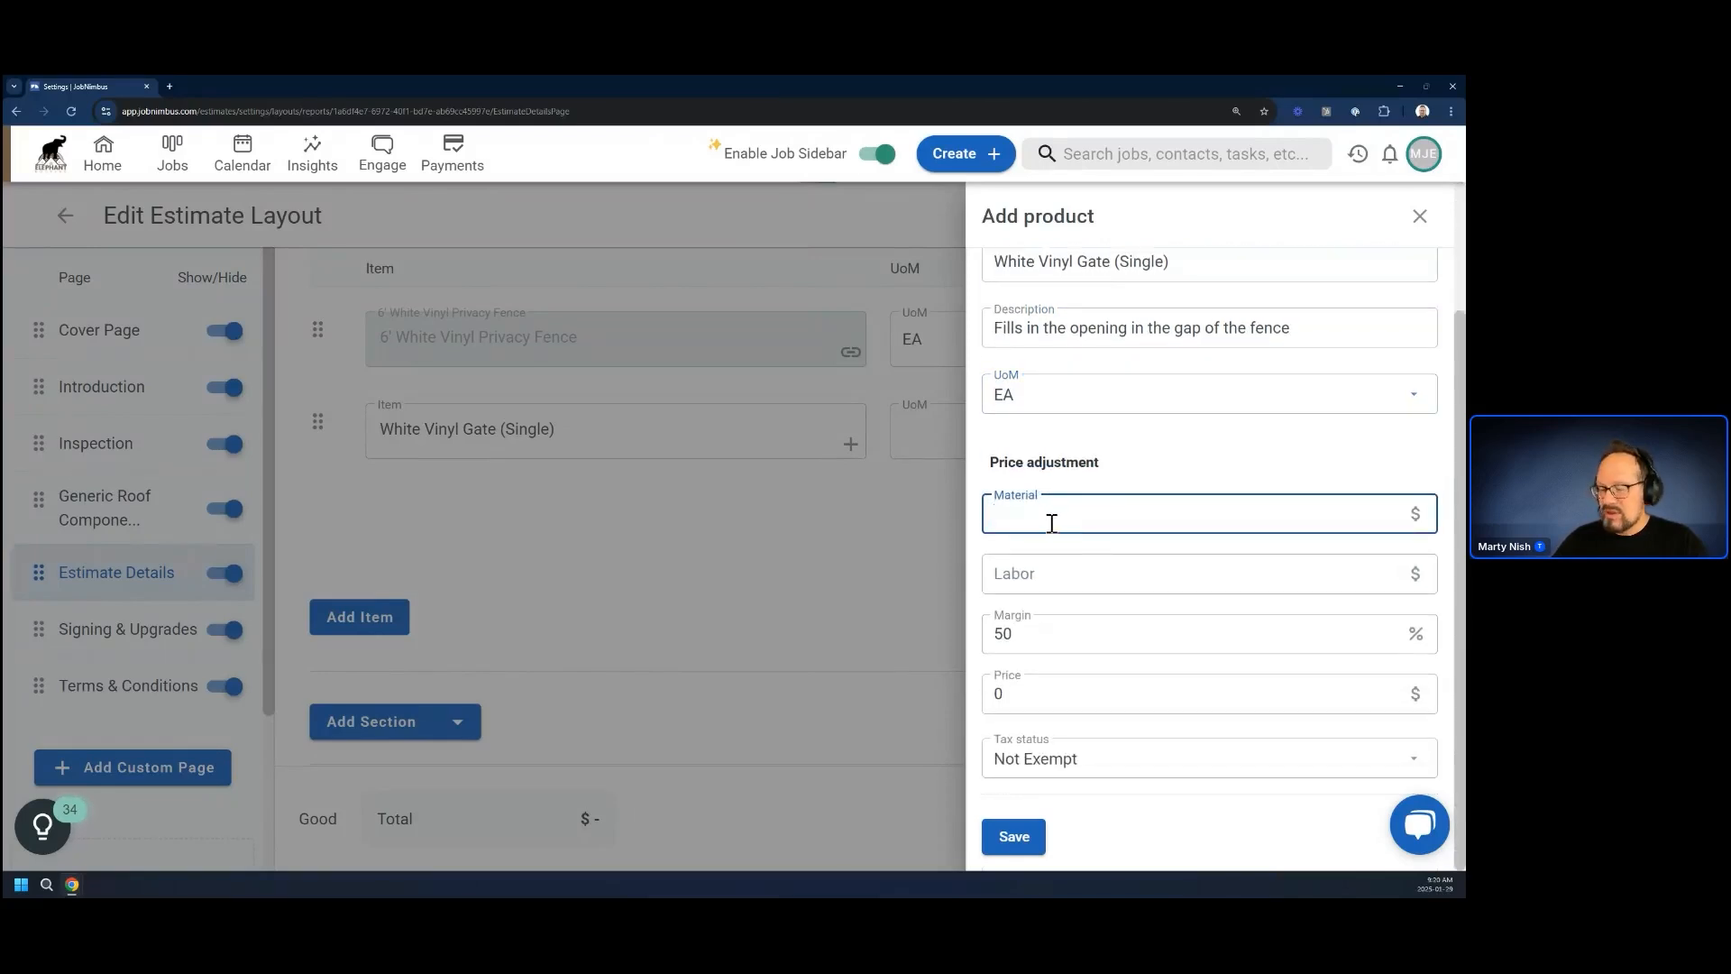
type("150")
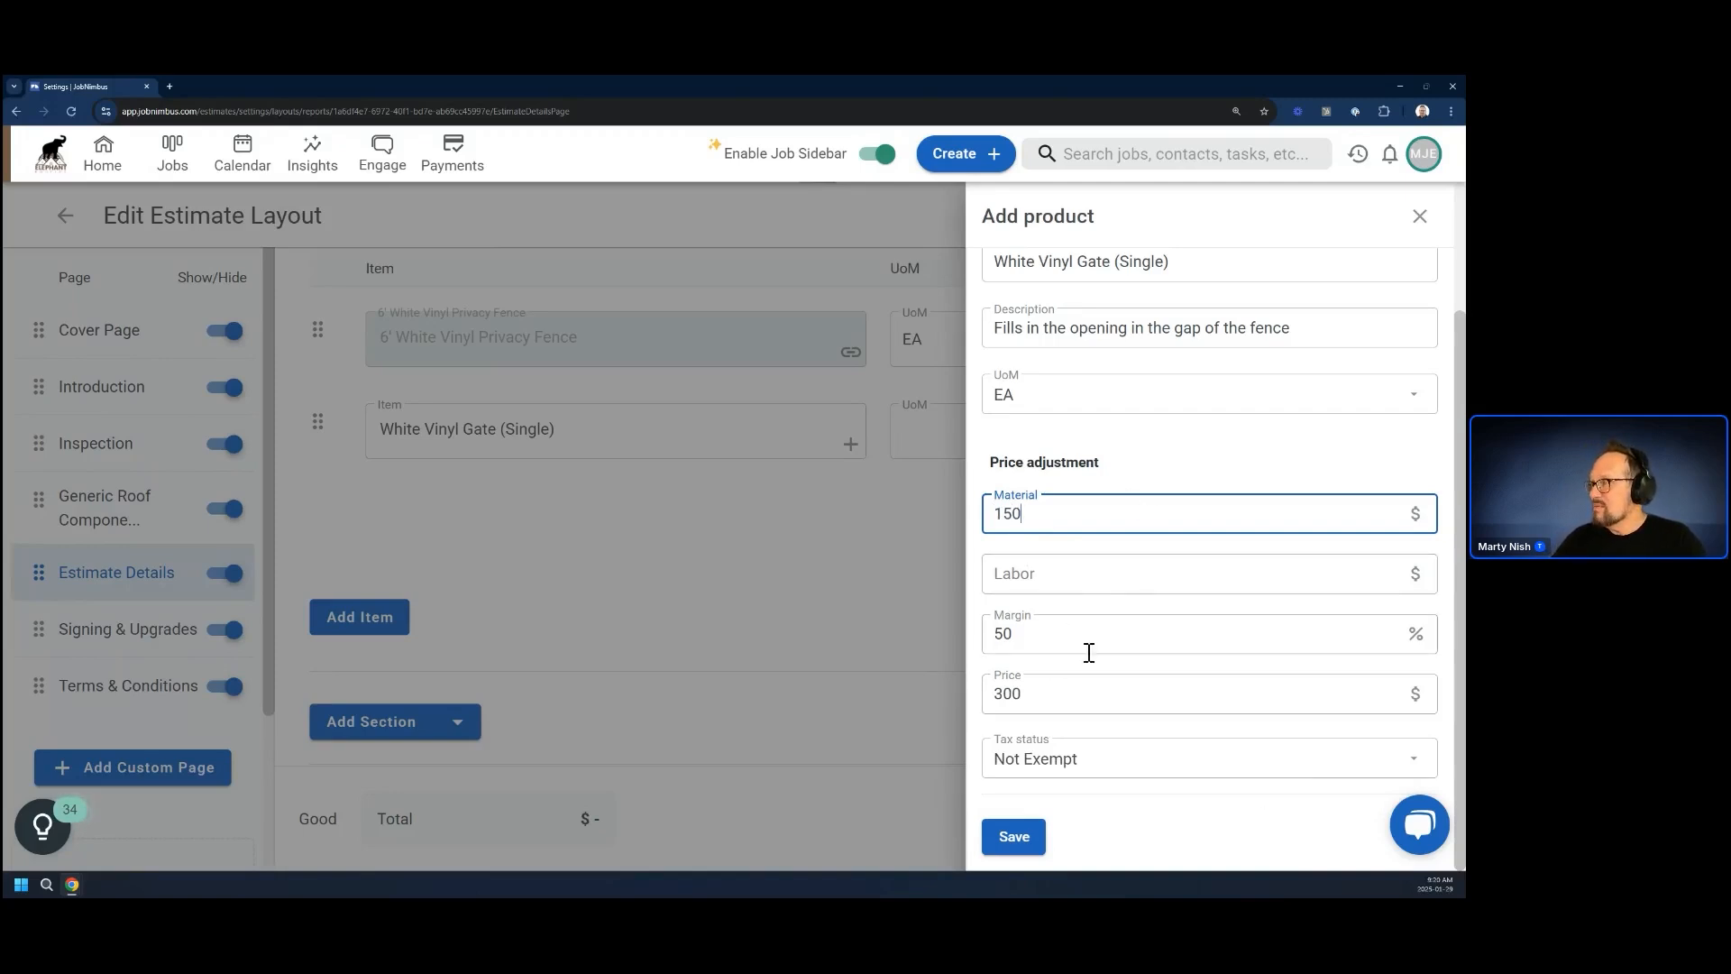
left_click(1029, 633)
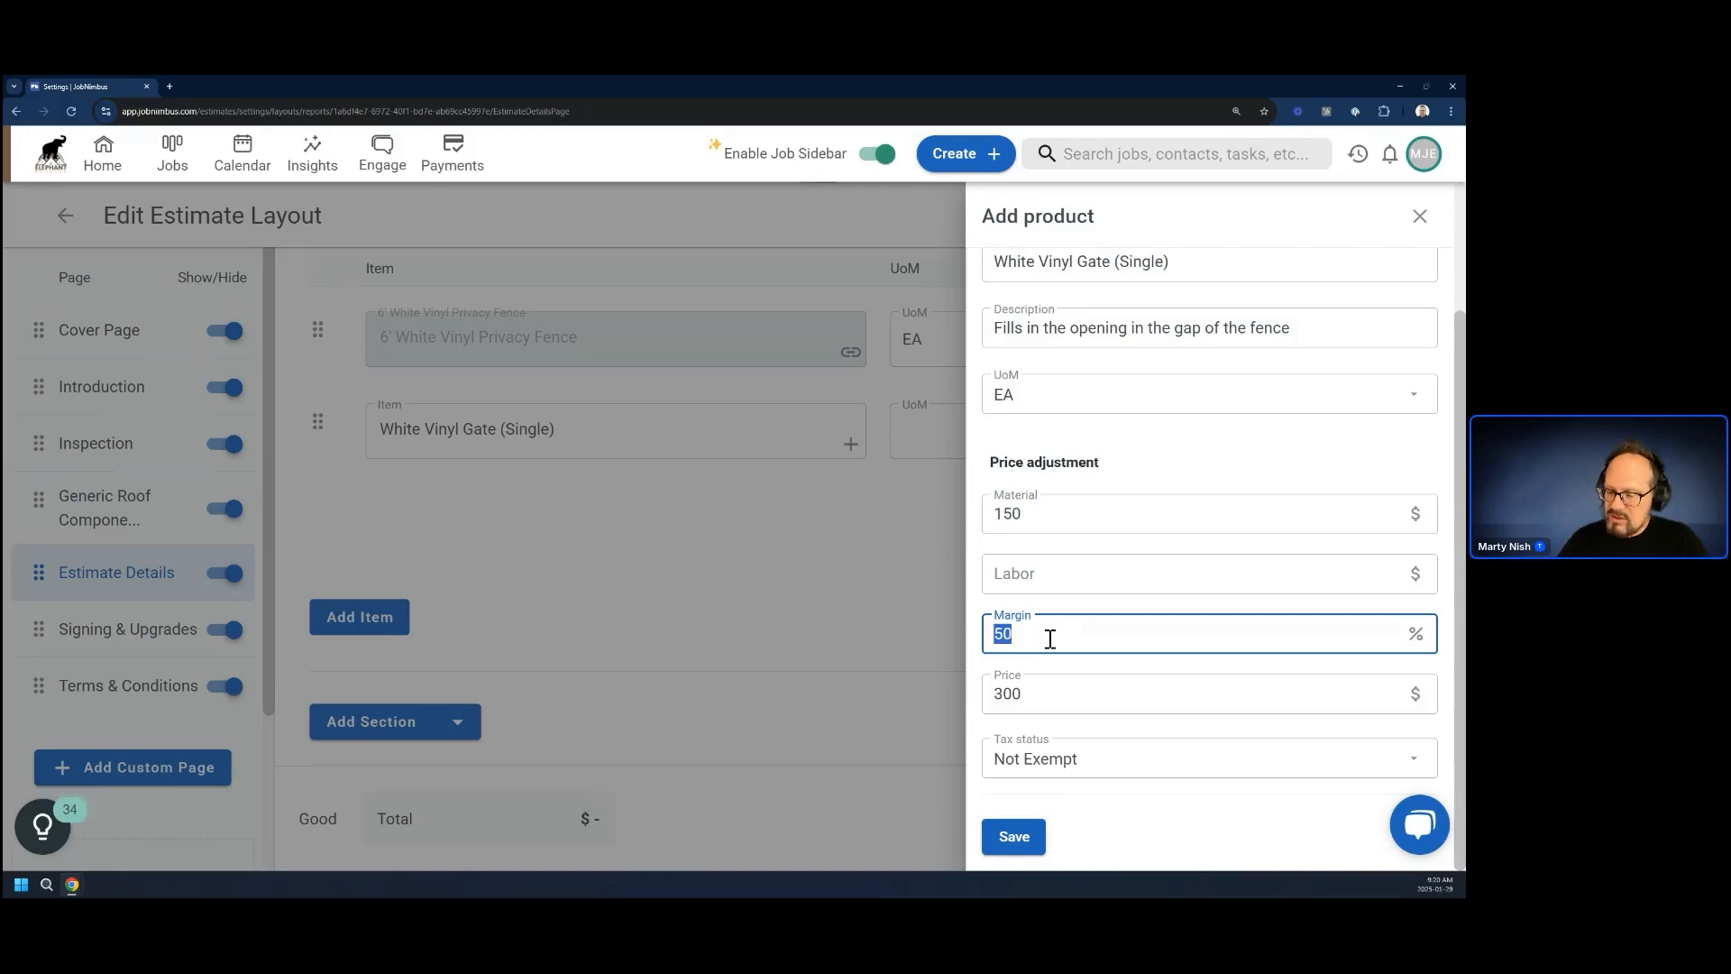
type("0")
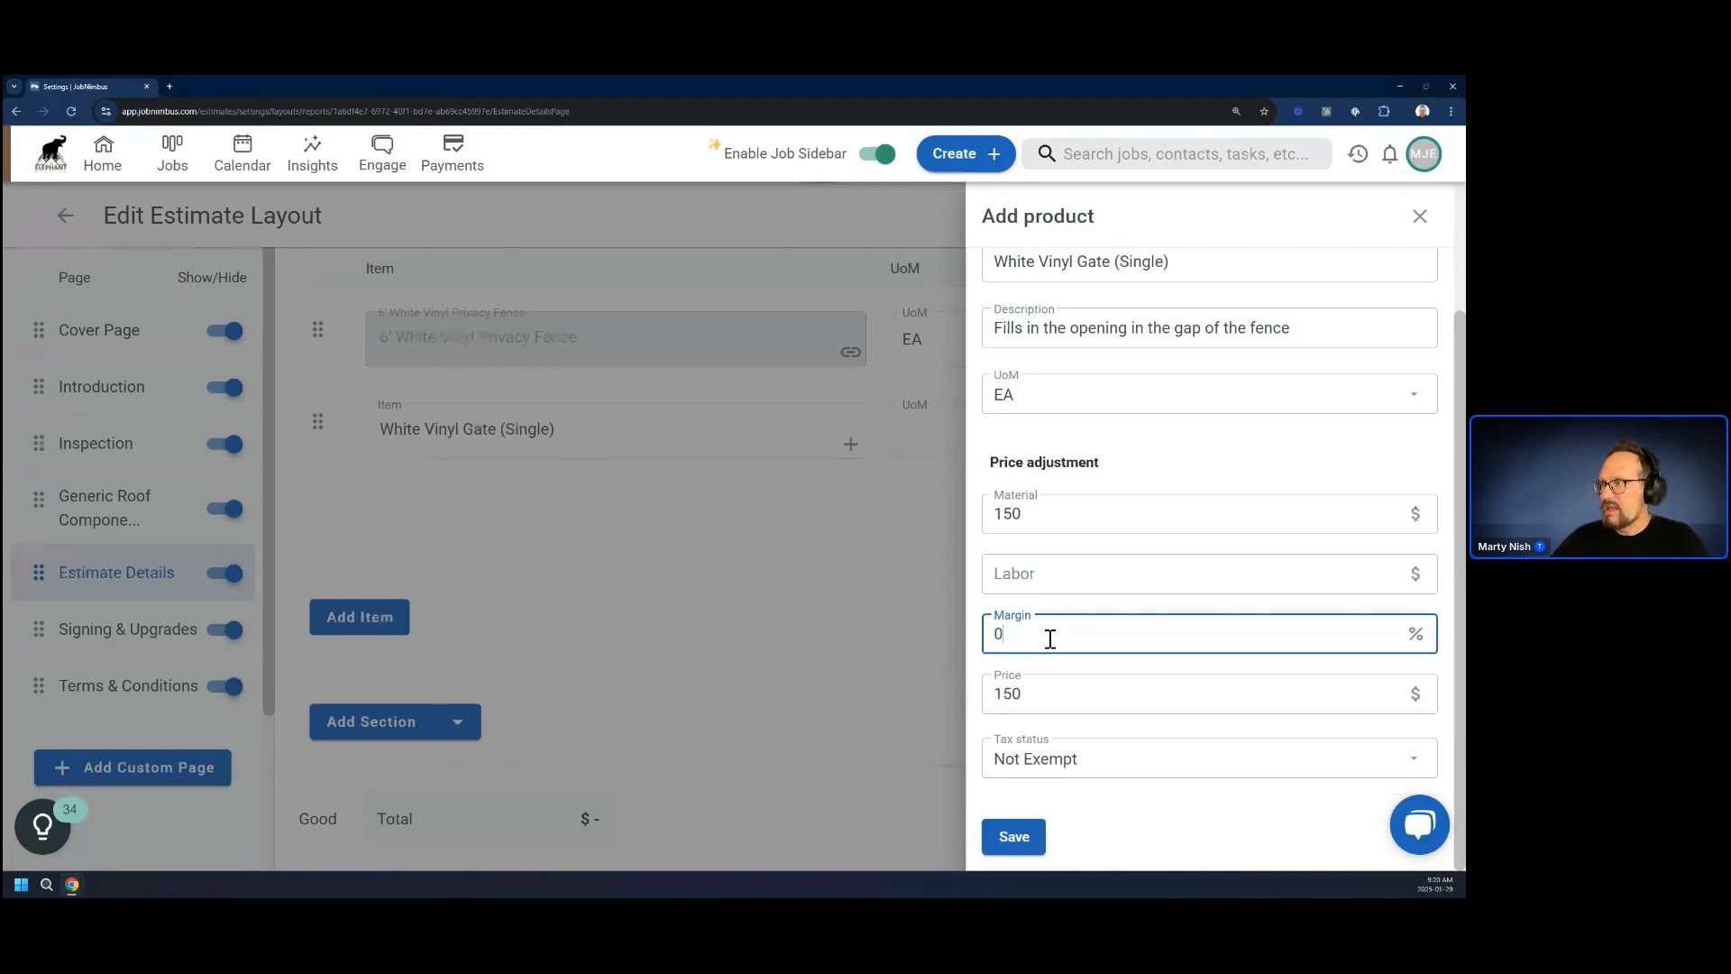
left_click(1017, 841)
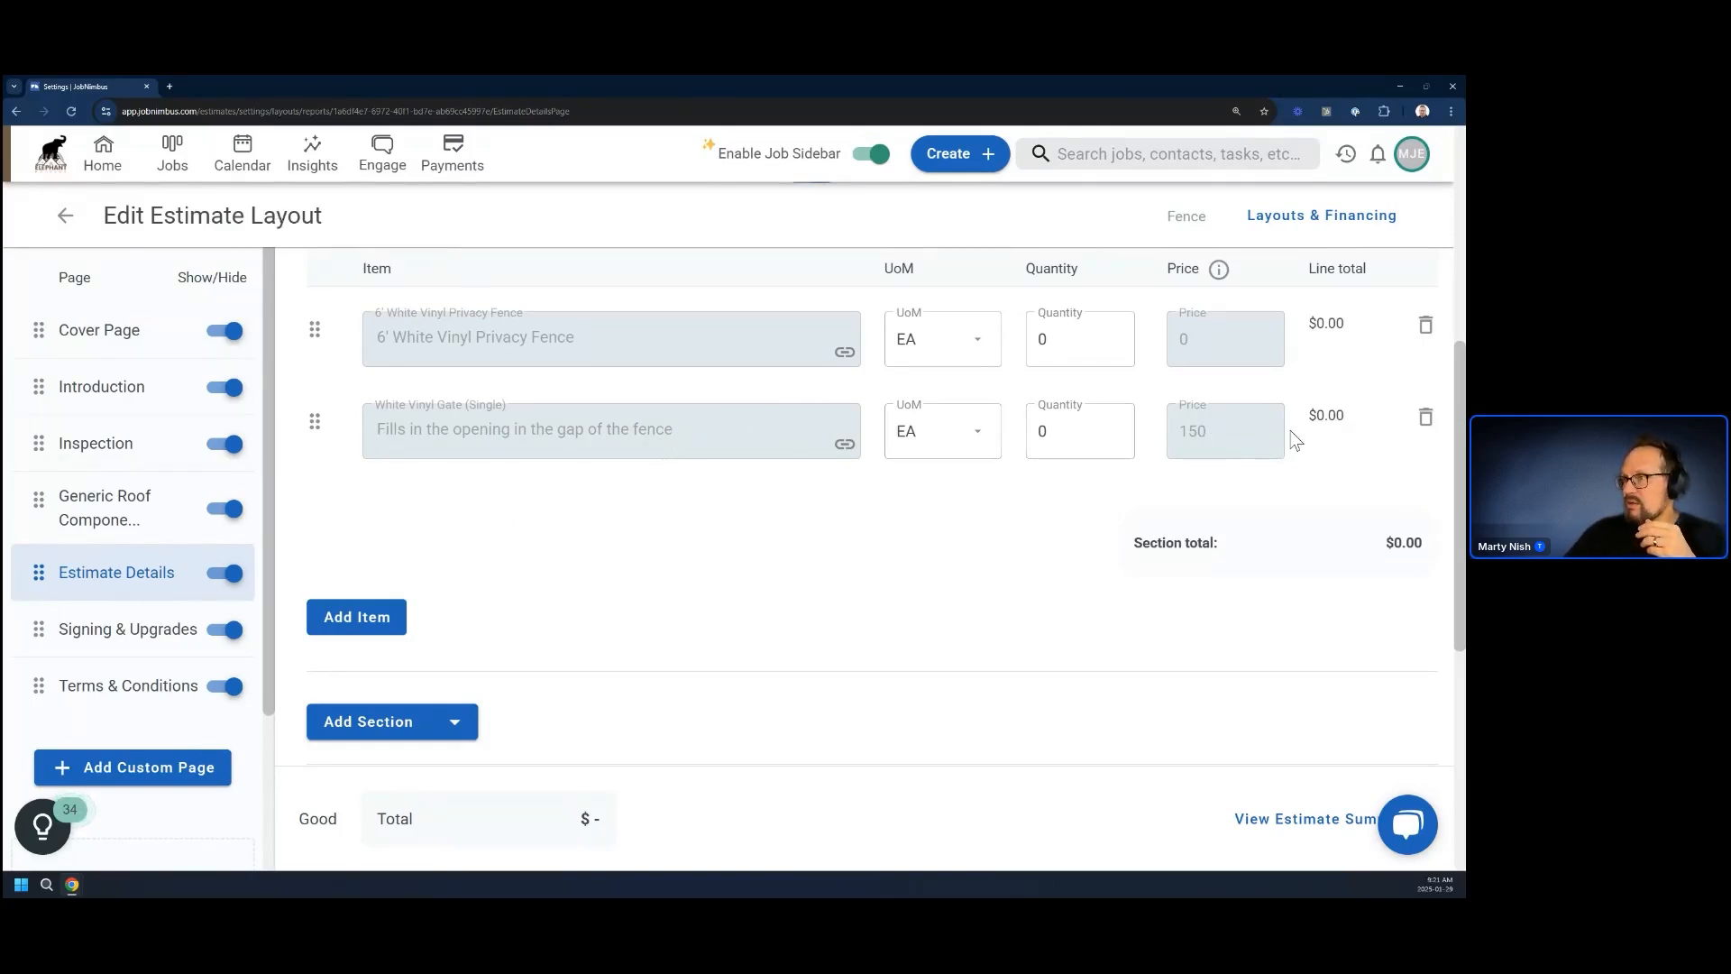
Add a product calculation to the White Vinyl Gate (Single) item, using the Gates token as its formula
left_click(844, 447)
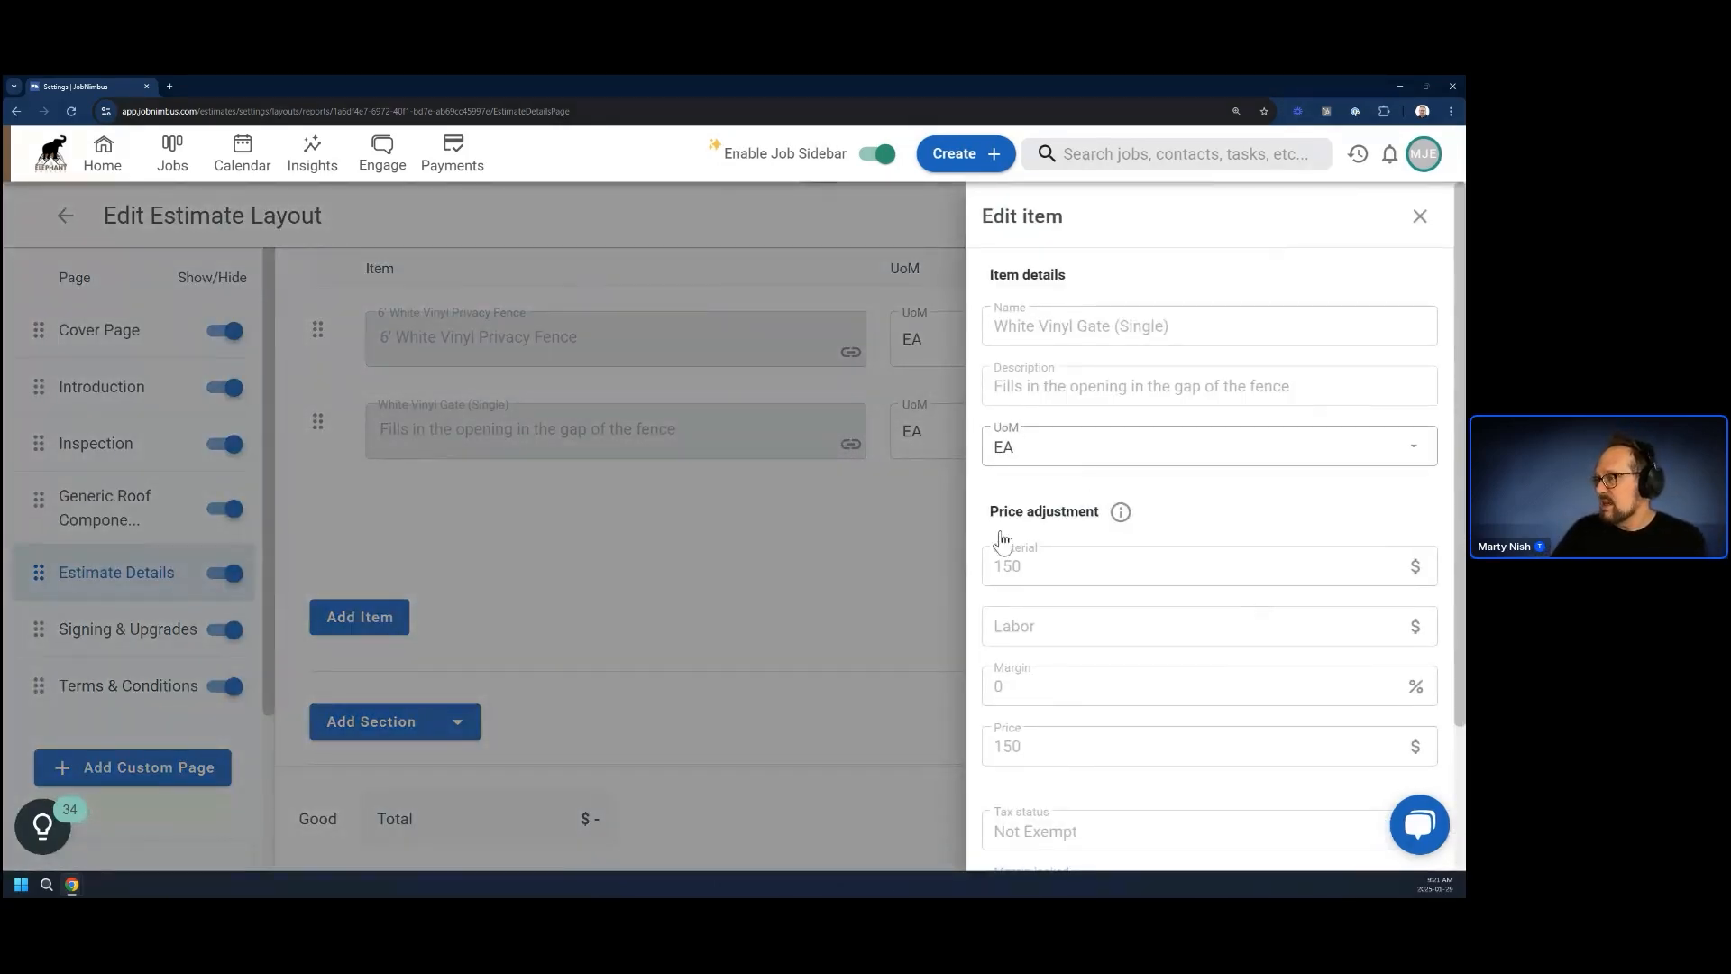
scroll(1114, 716, "down", 2)
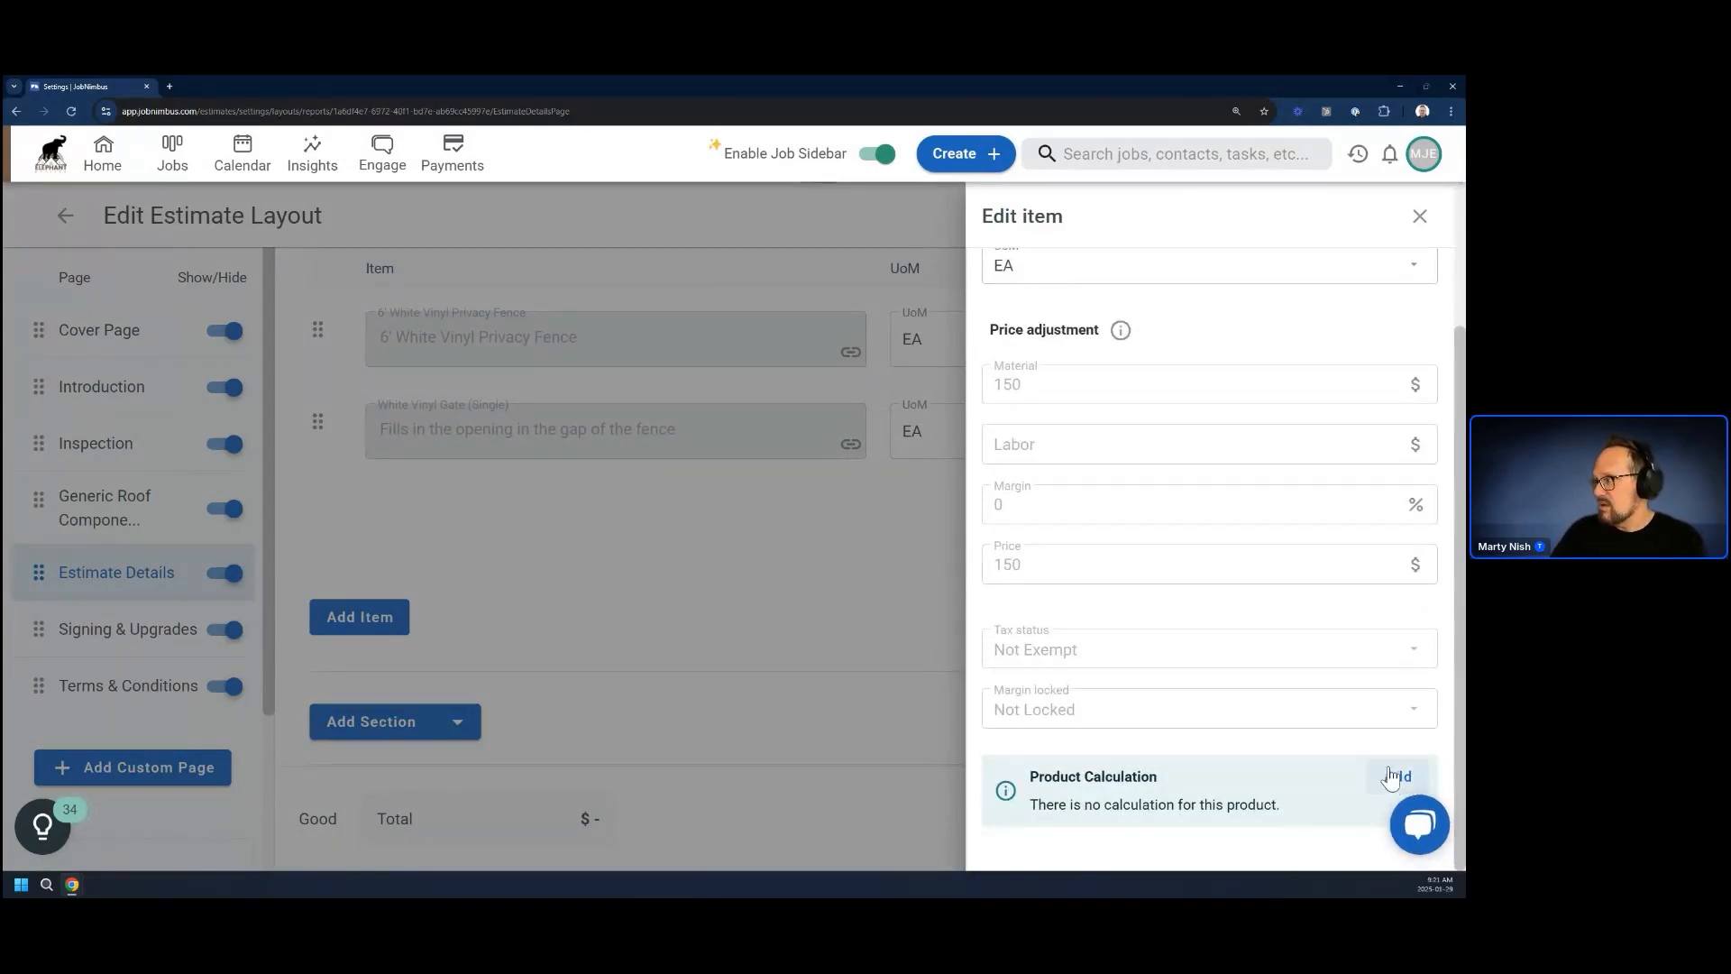
left_click(1393, 776)
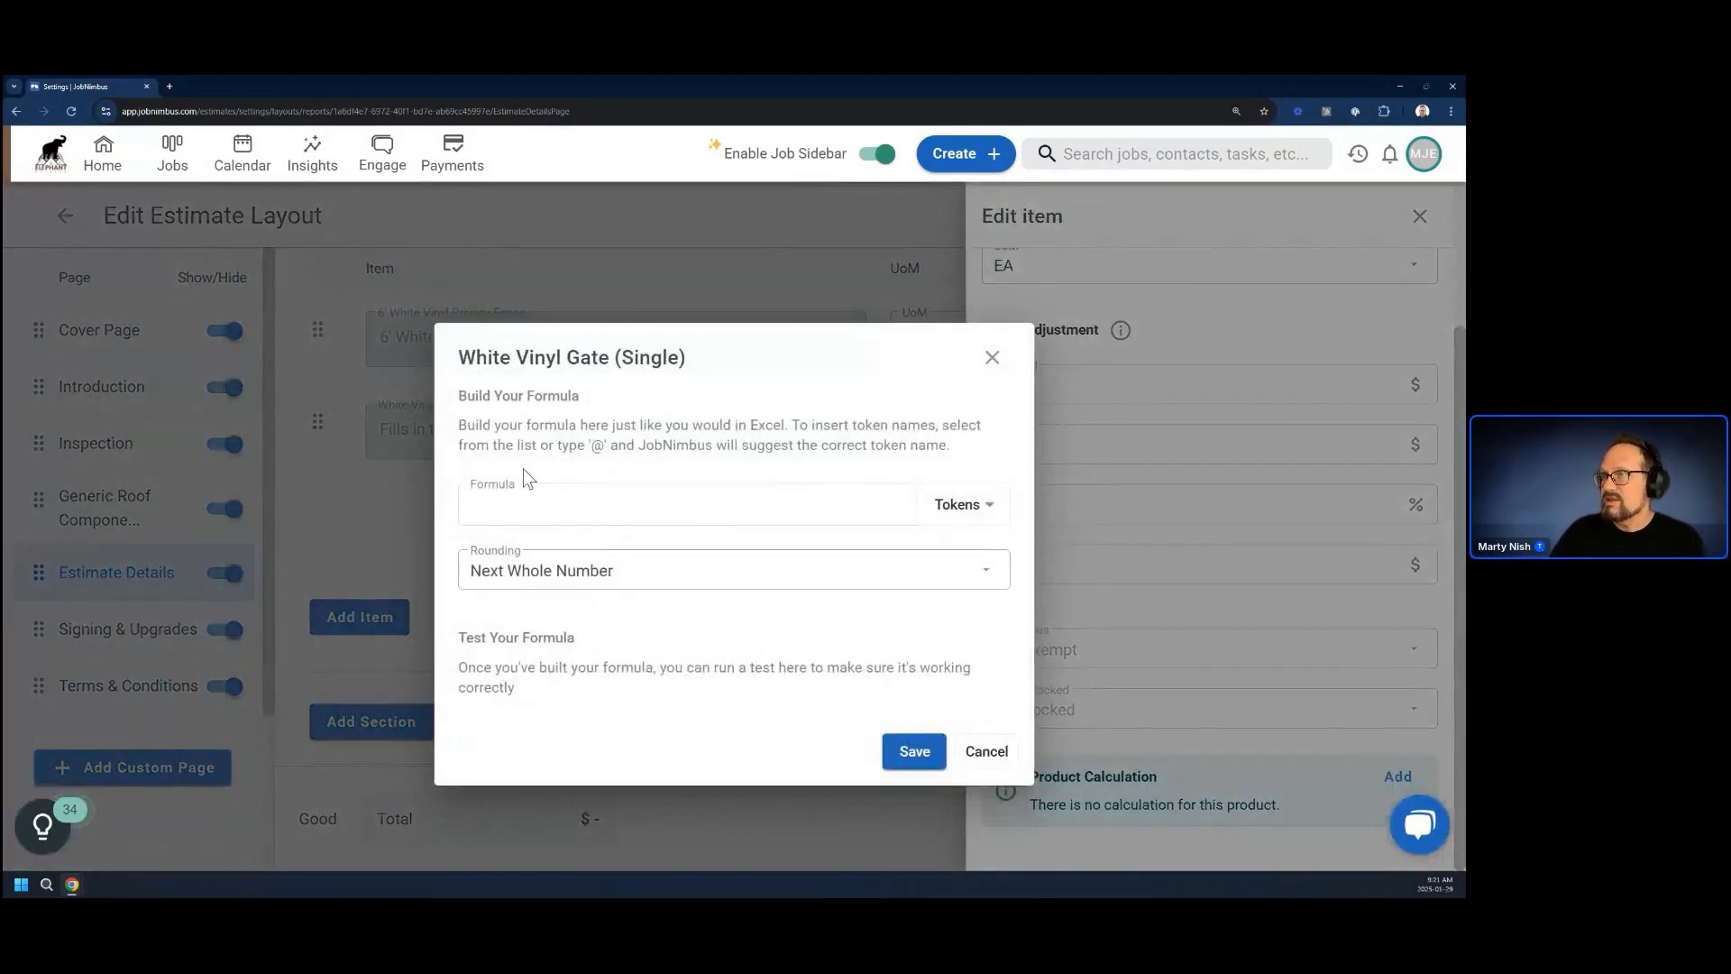
left_click(976, 506)
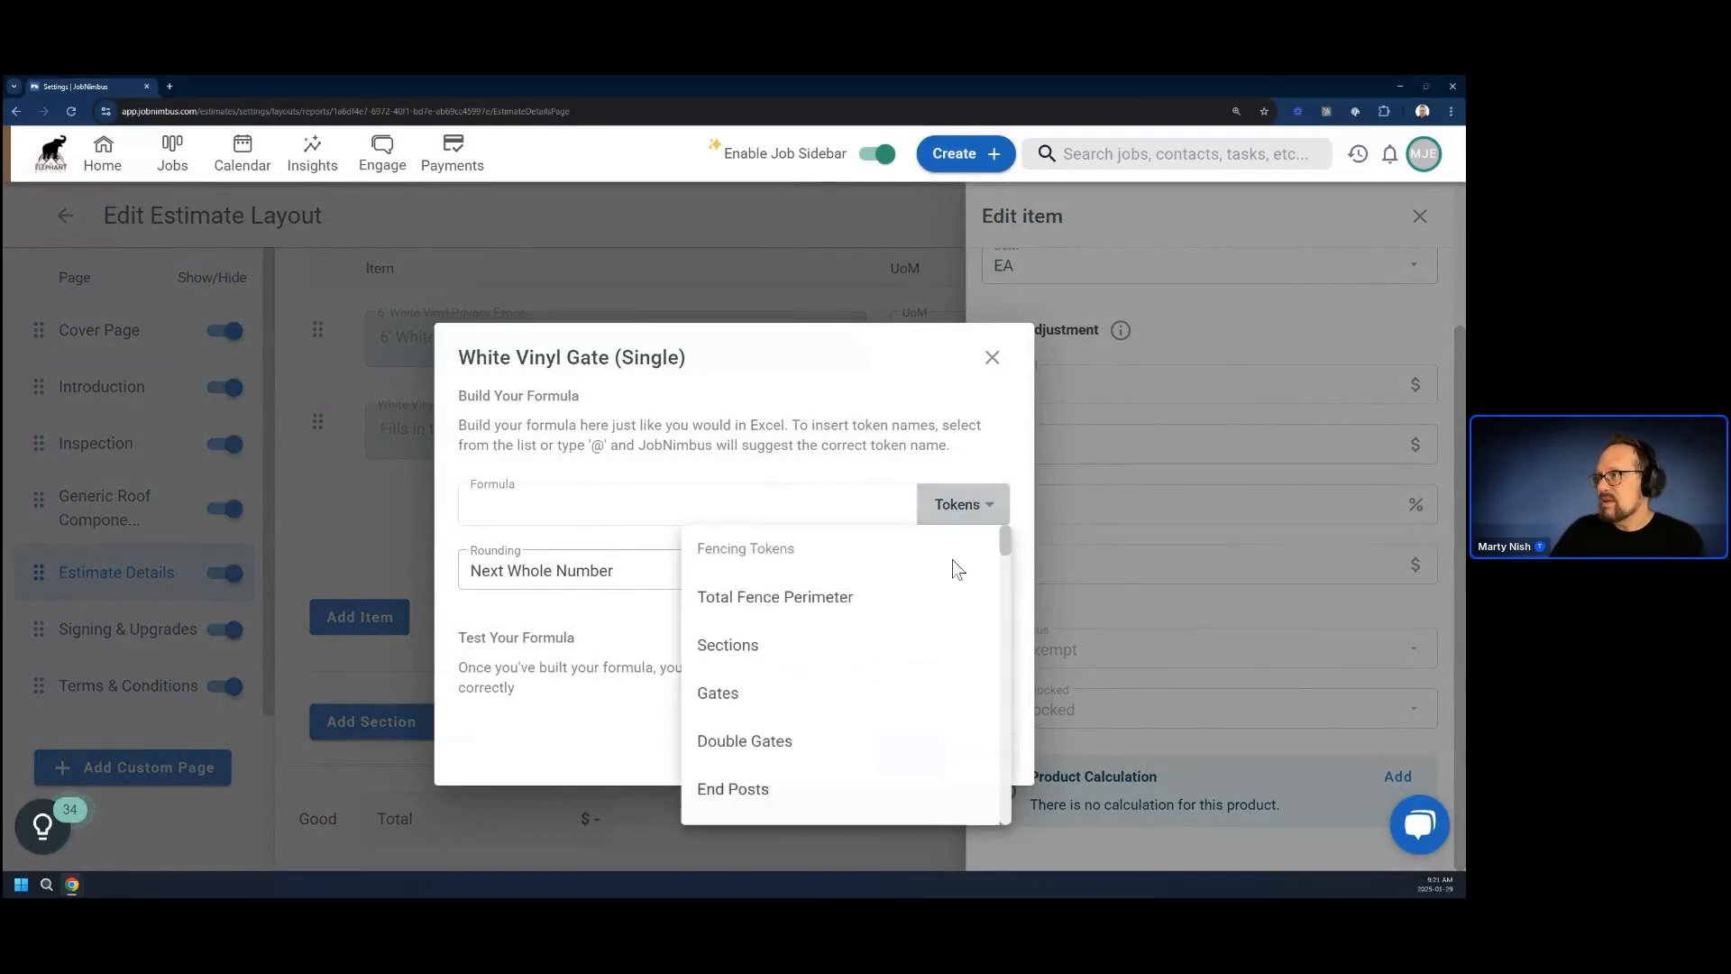
left_click(727, 696)
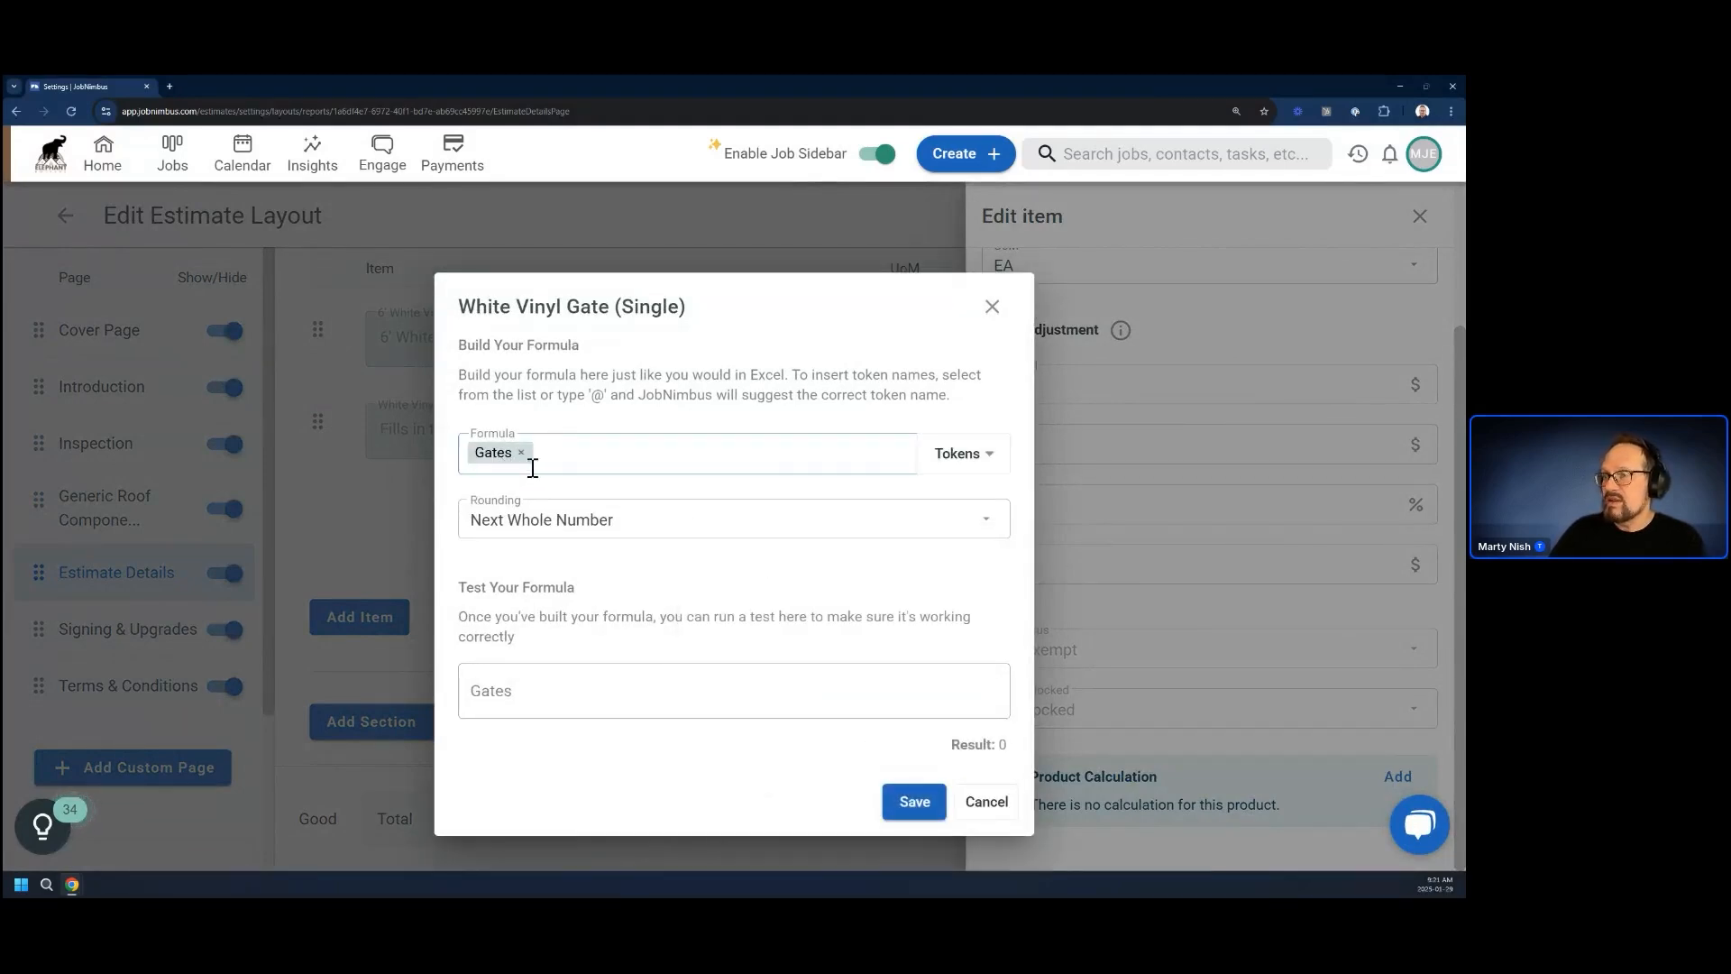
Test the gate formula with 2 gates, clear the test value, and save the calculation
left_click(545, 693)
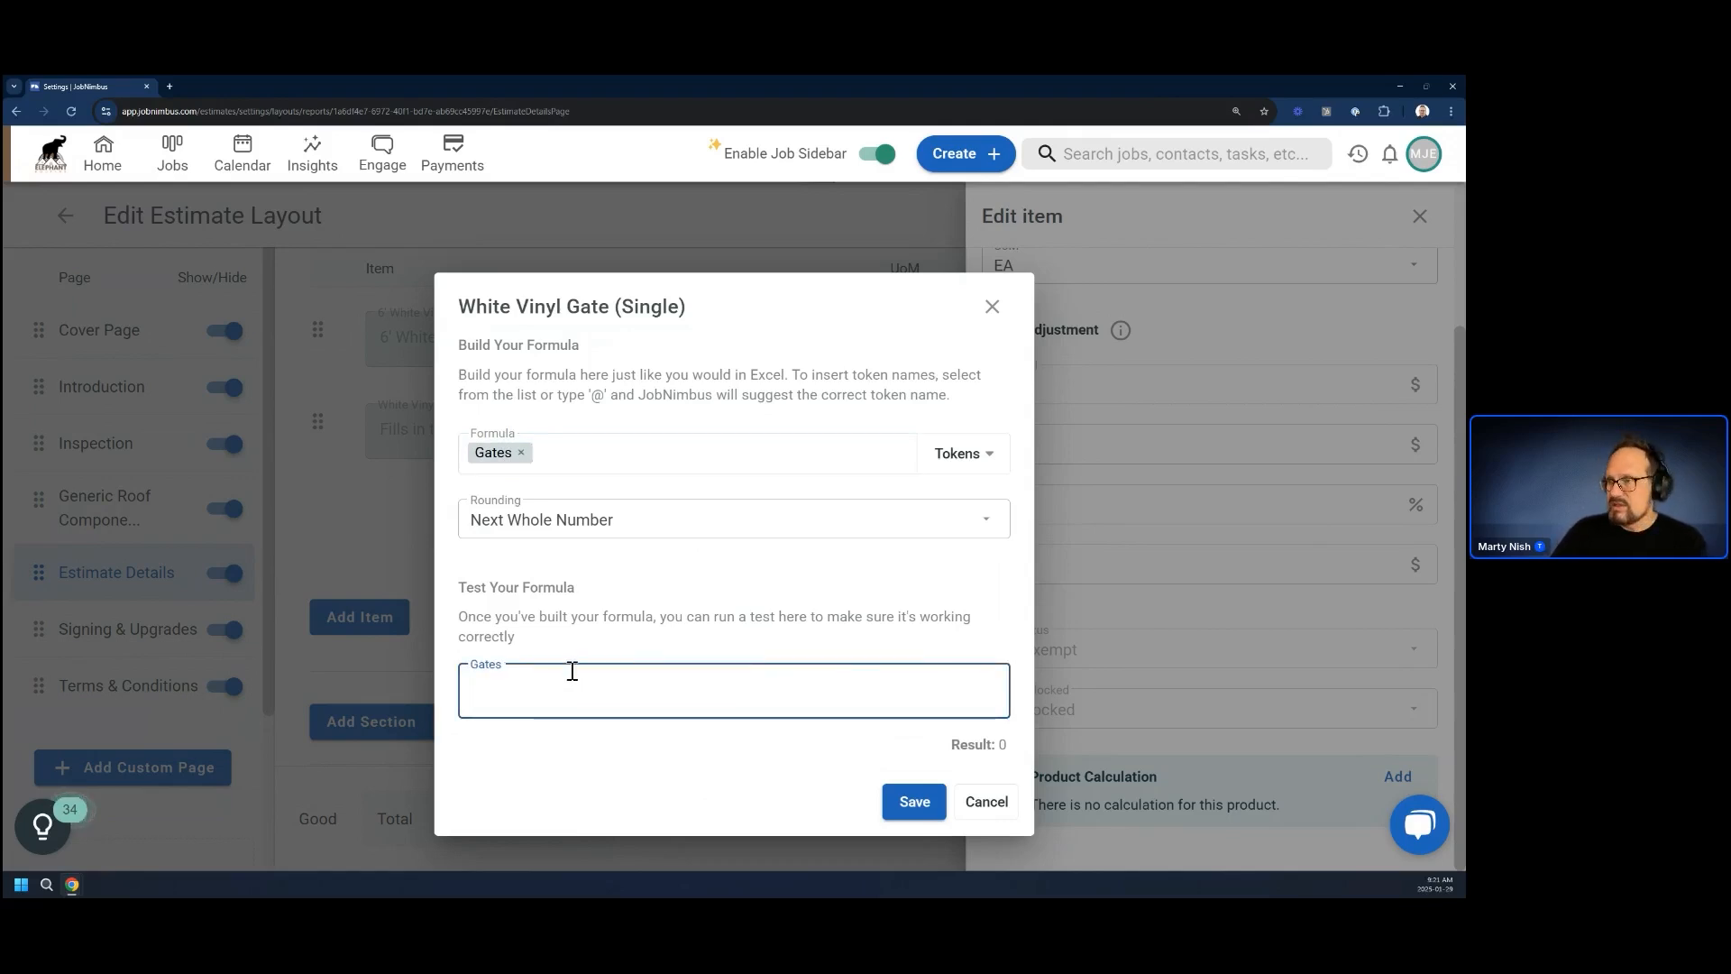
type("2")
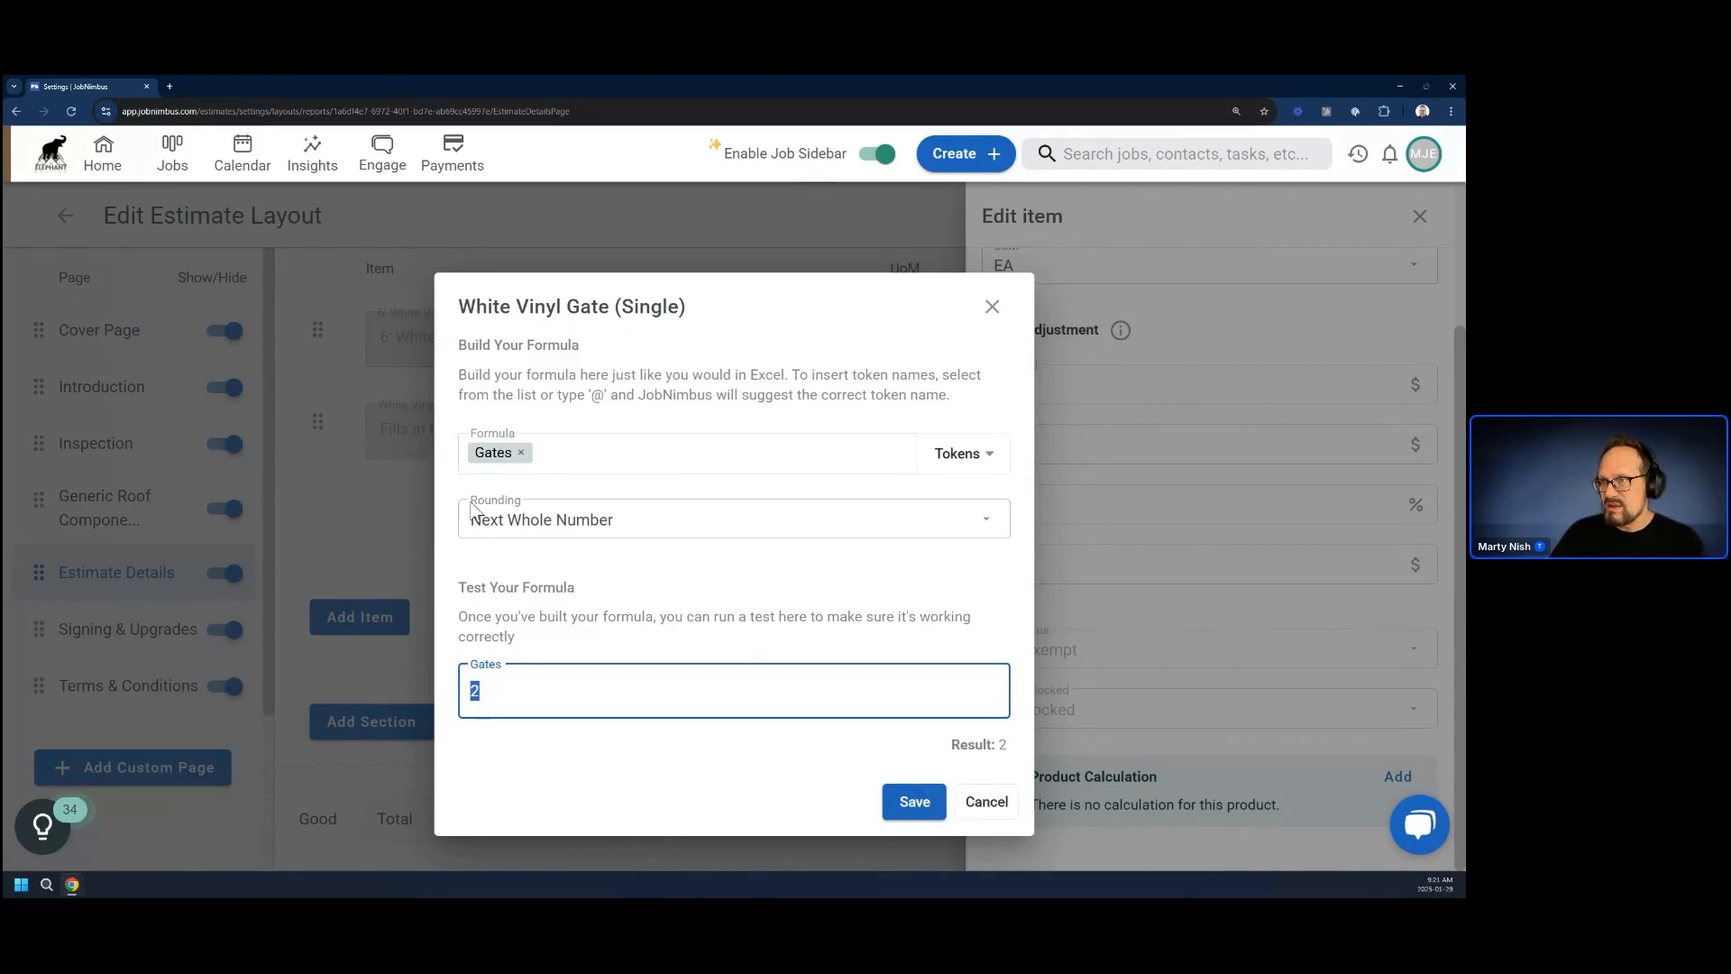
key("BackSpace")
left_click(904, 807)
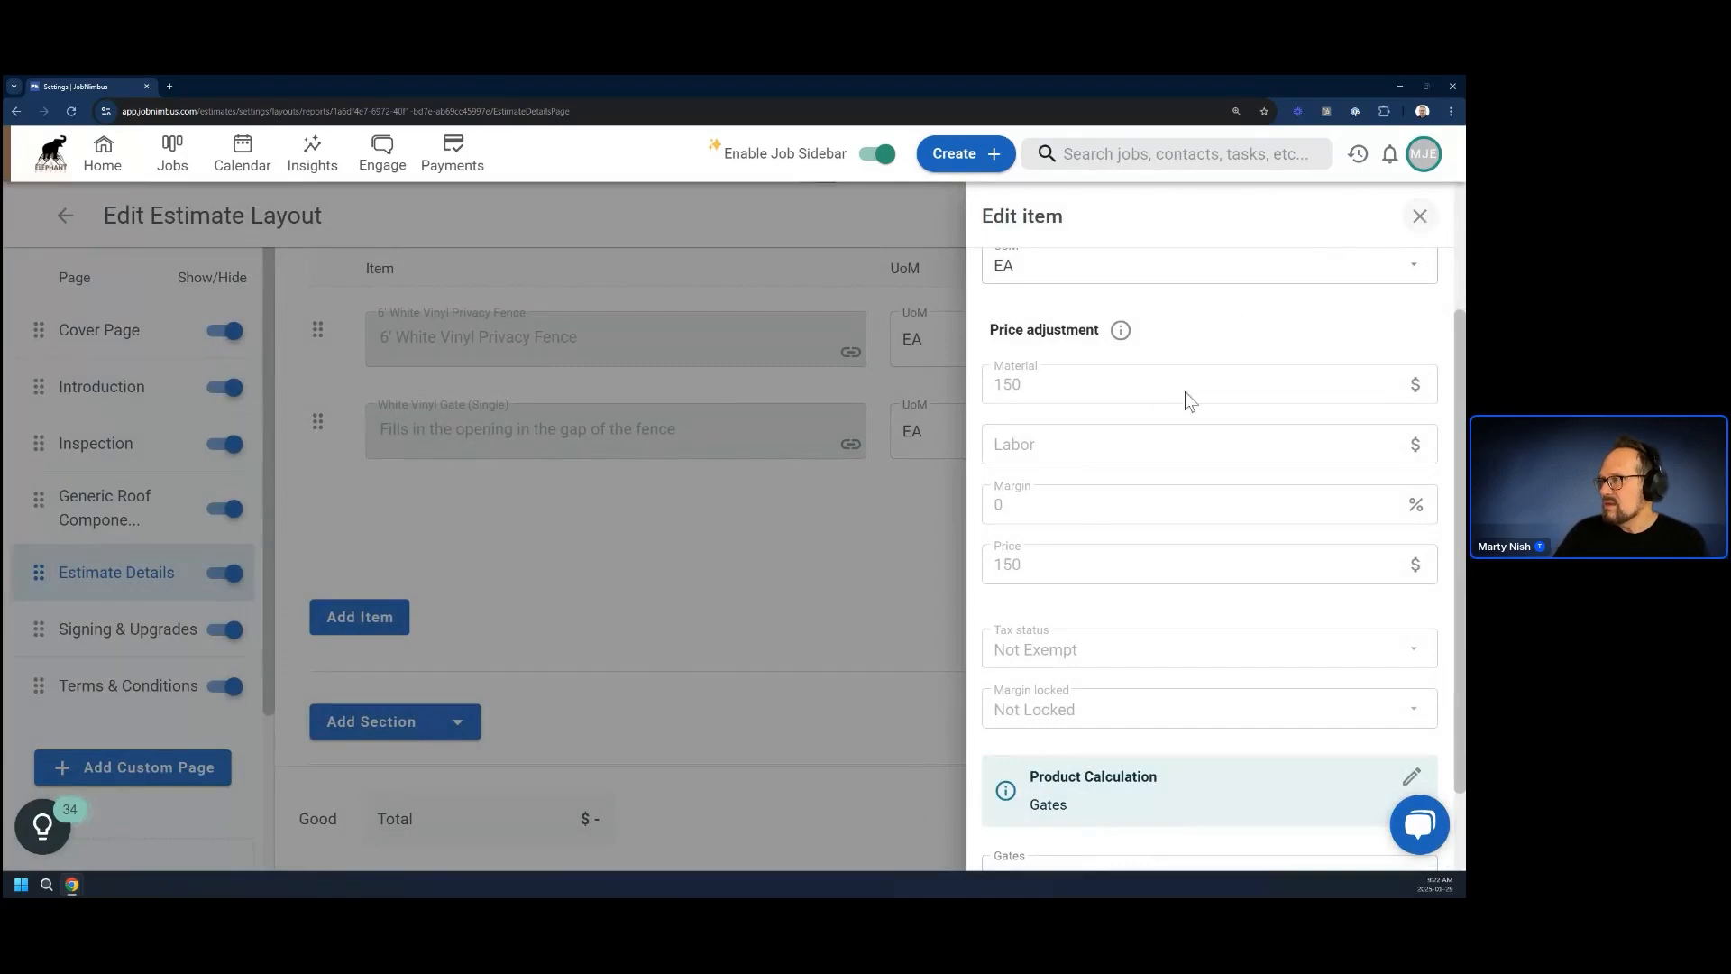
Close the gate item's details and publish the Fence layout's changes, confirming the publication
scroll(1187, 395, "down", 2)
left_click(1415, 219)
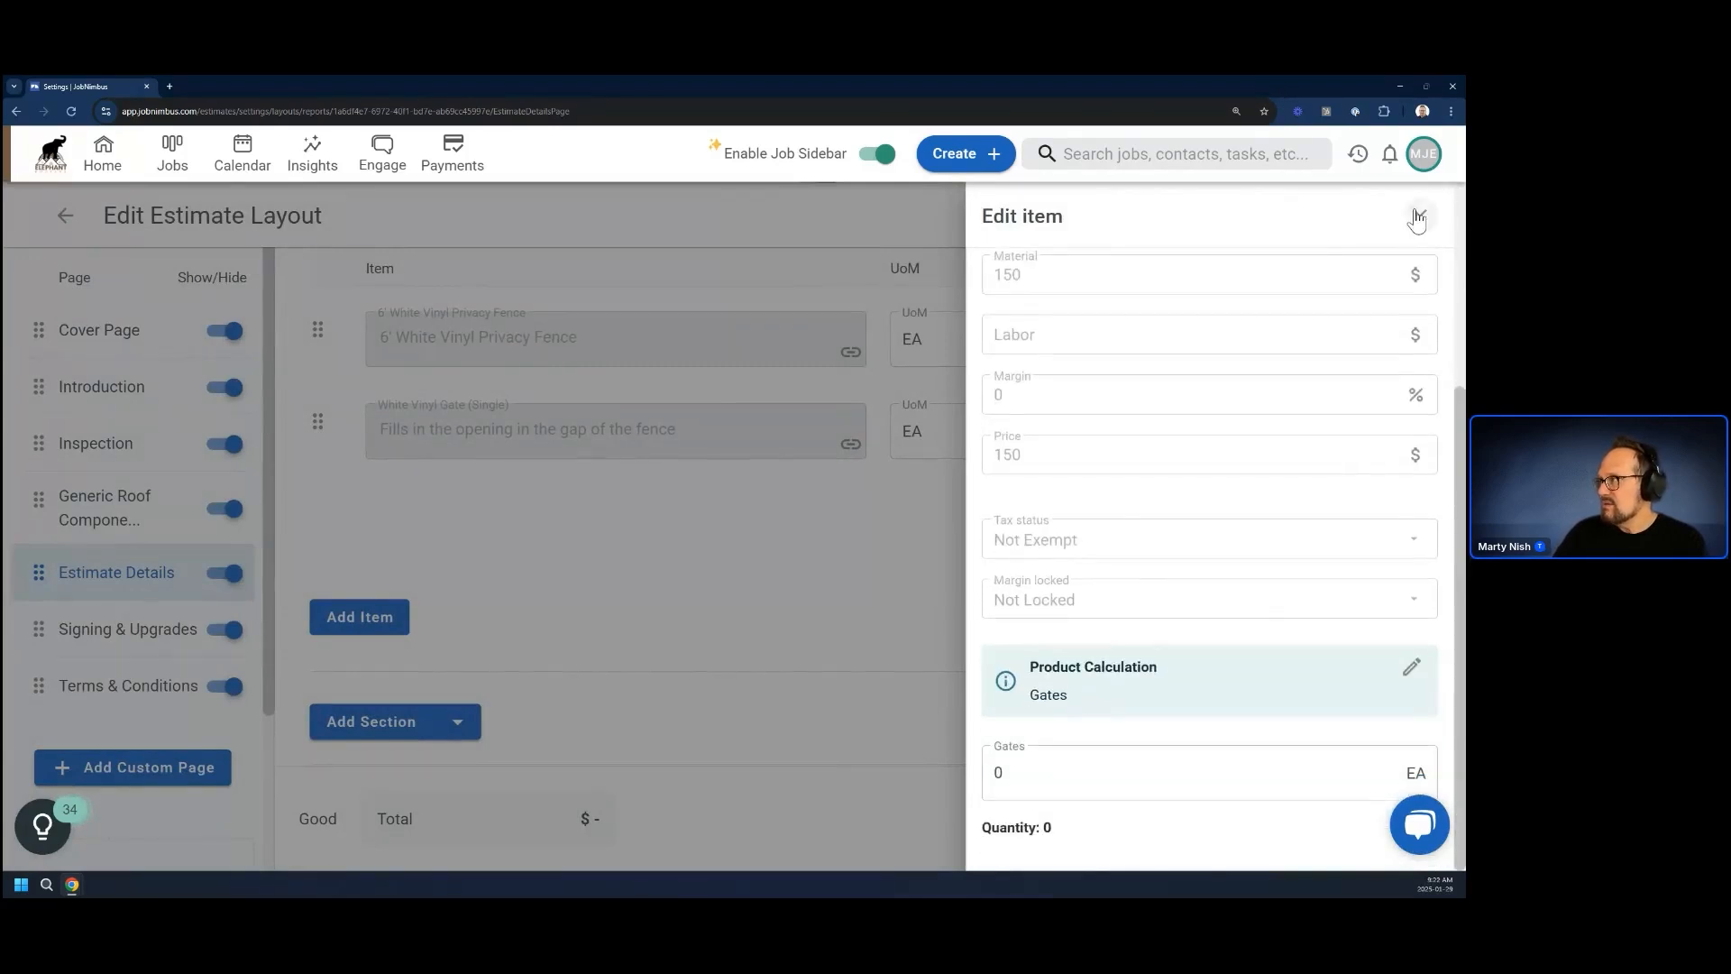
left_click(1386, 294)
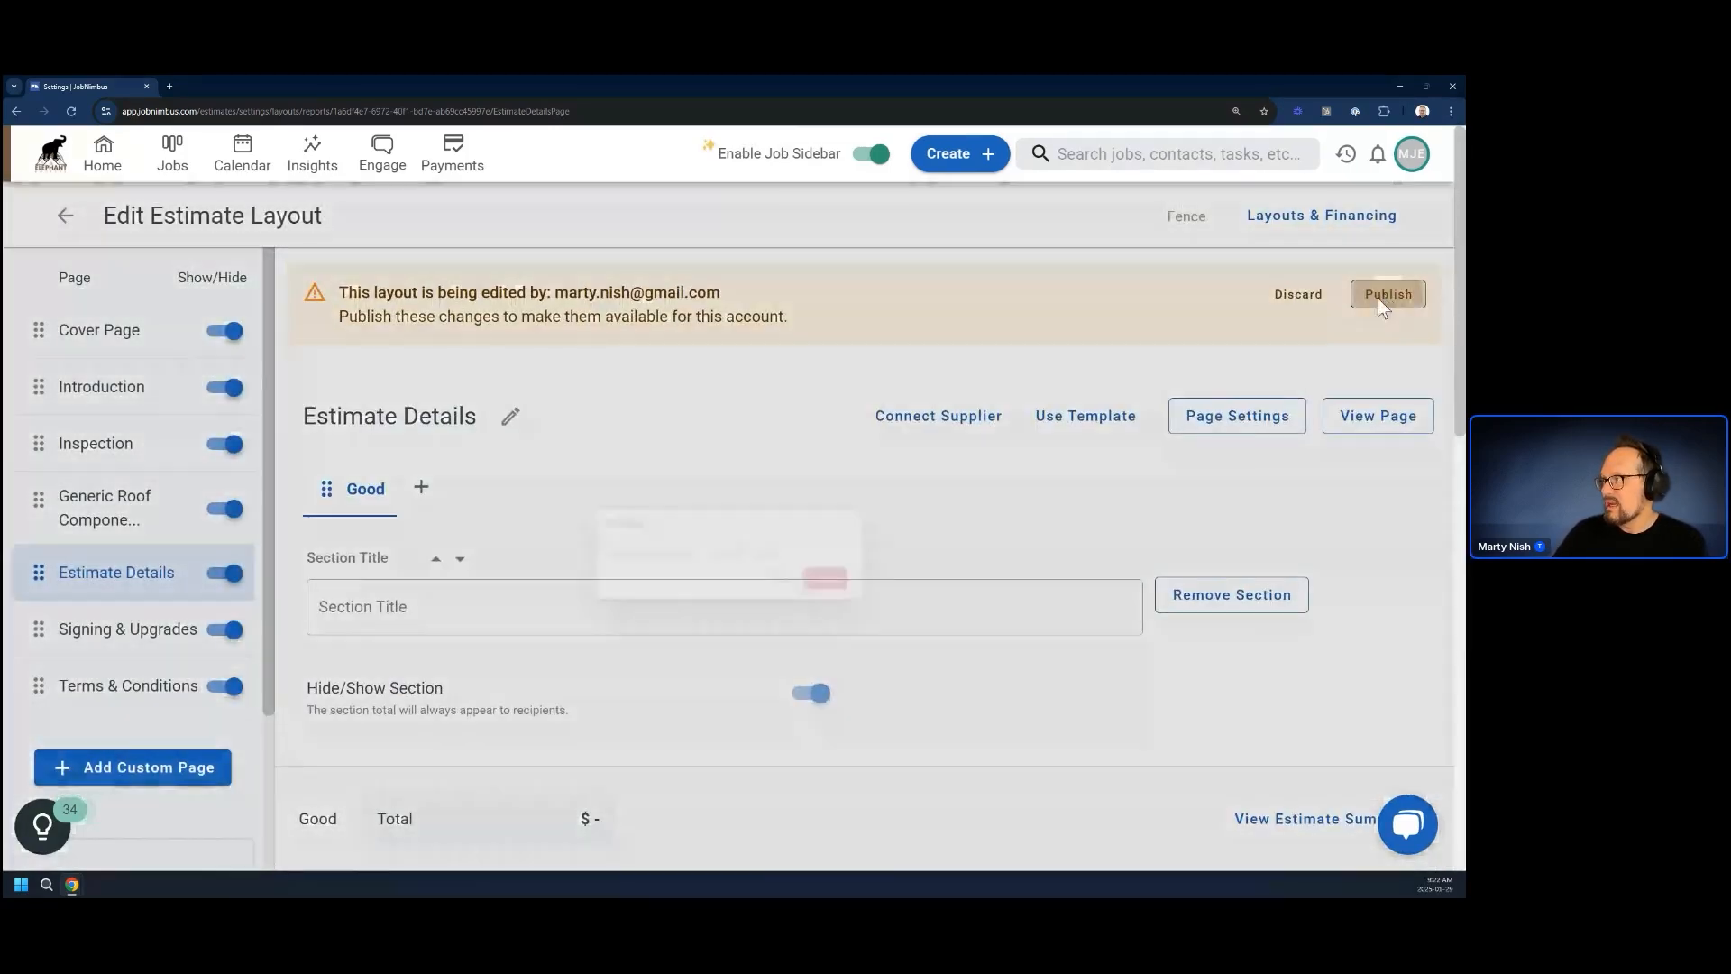
left_click(891, 595)
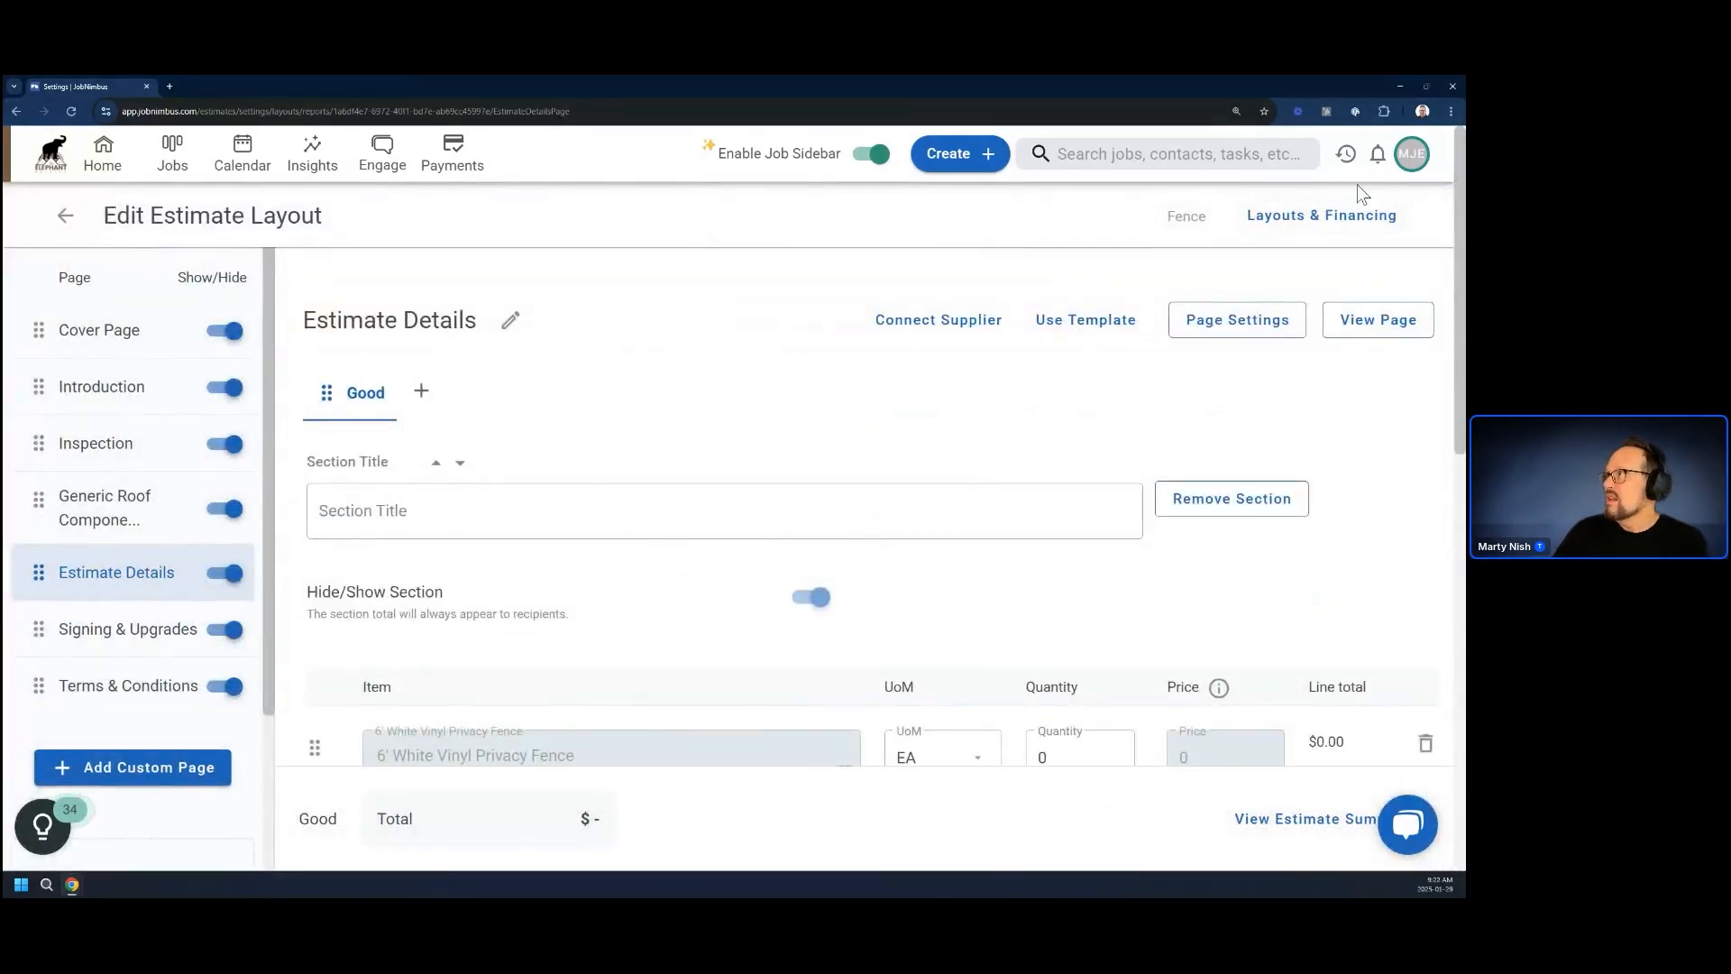
Open the Products & Services list in the company's financial settings
left_click(1412, 159)
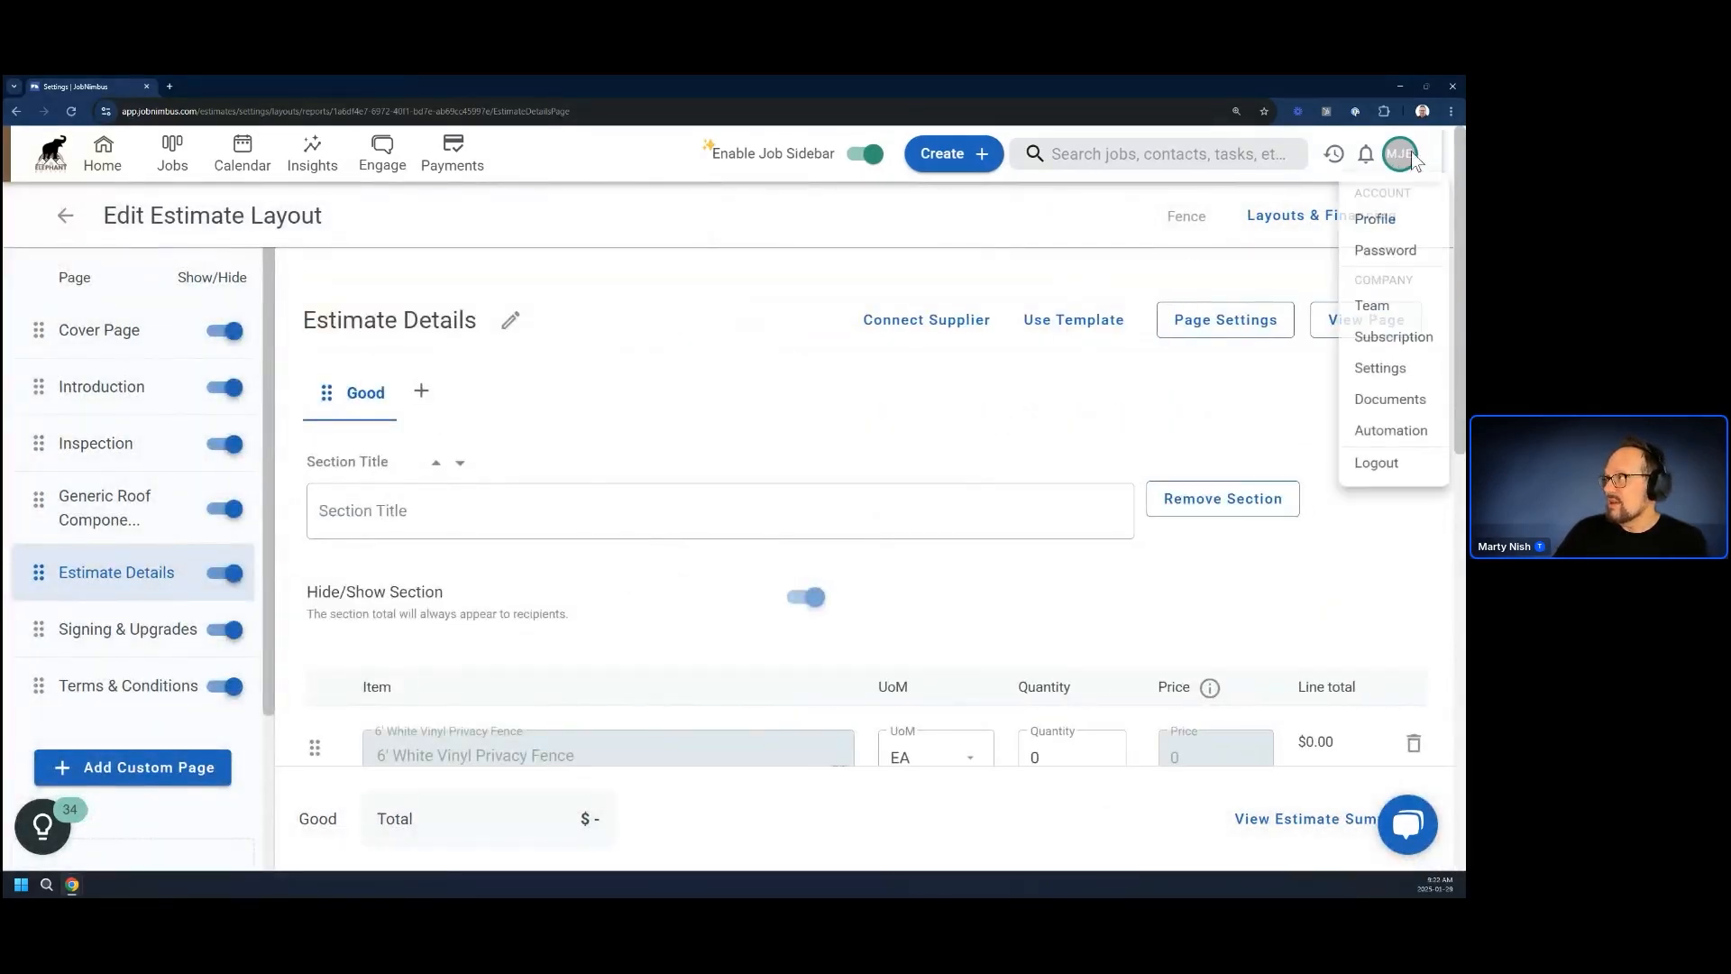
left_click(1362, 376)
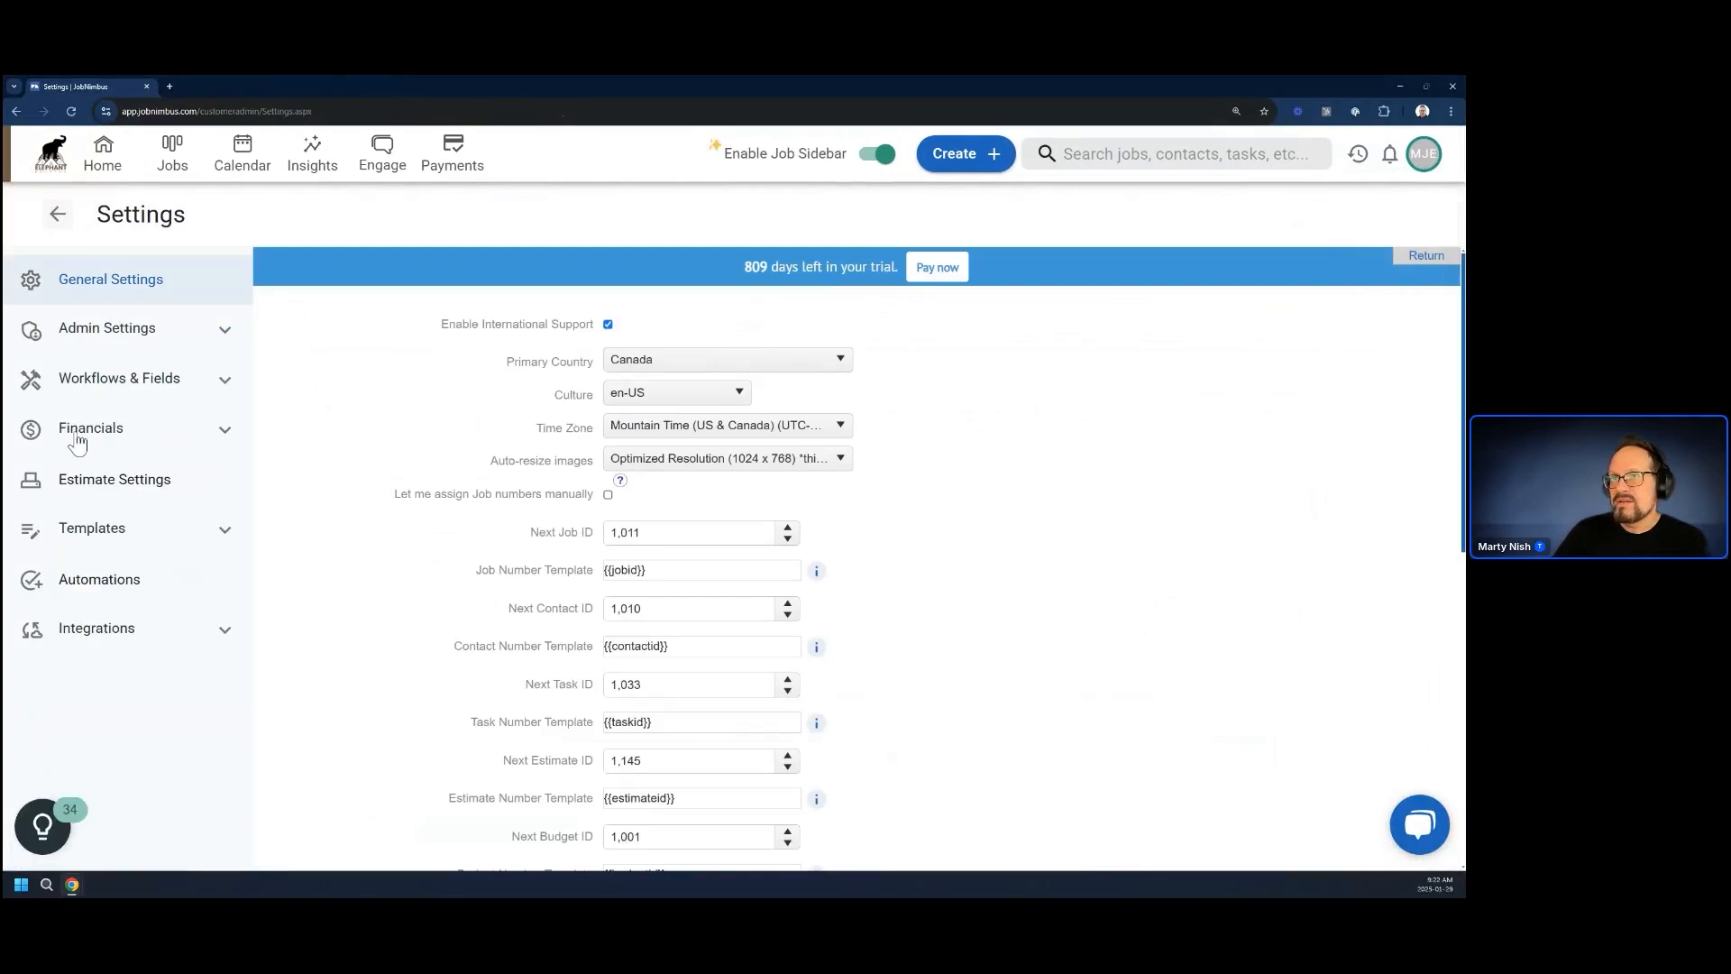
left_click(128, 431)
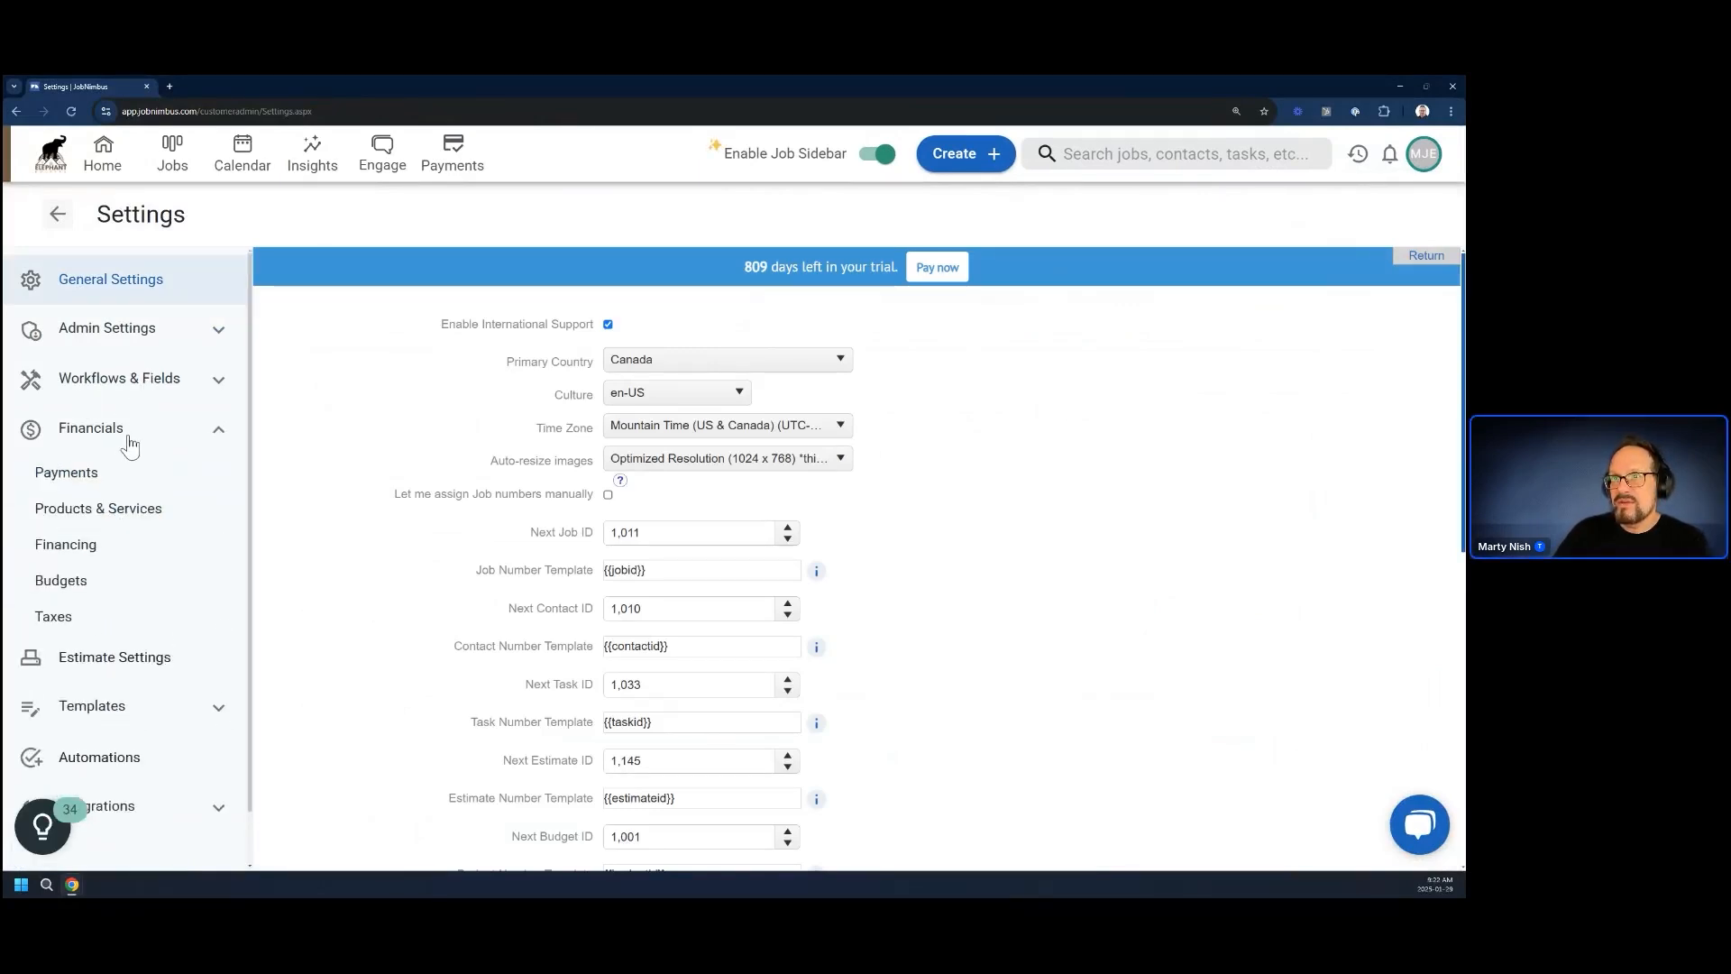
left_click(135, 508)
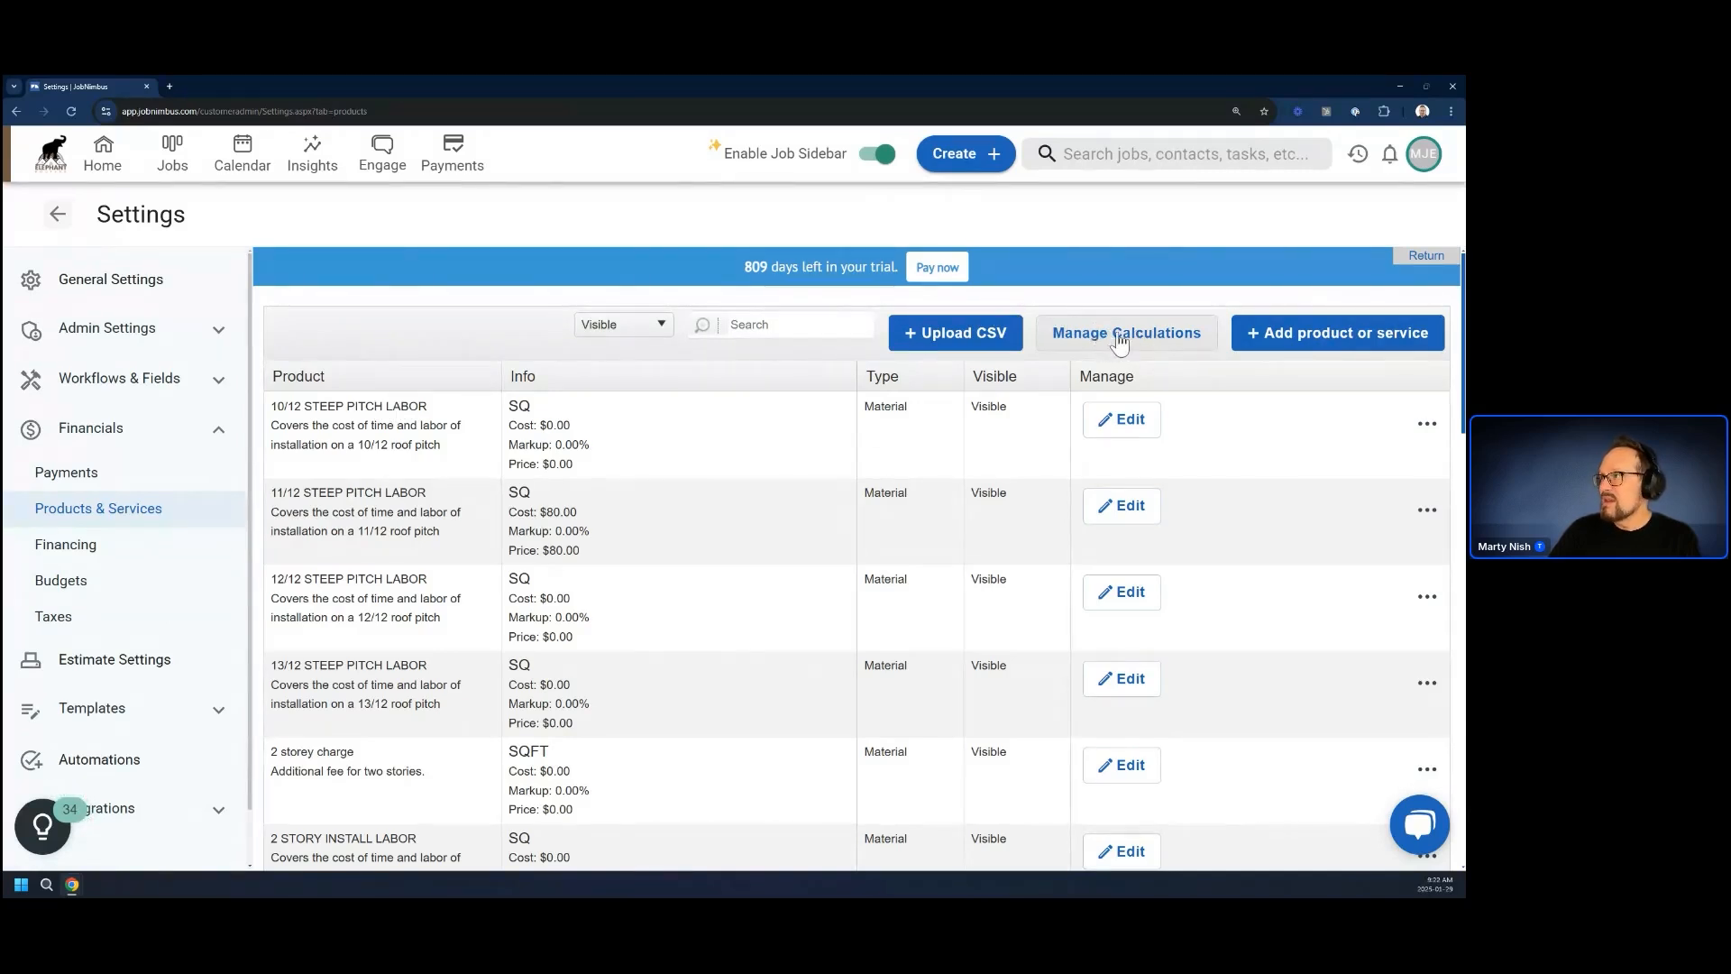
Start a new product named Hinges with the description "2 per set"
left_click(1330, 343)
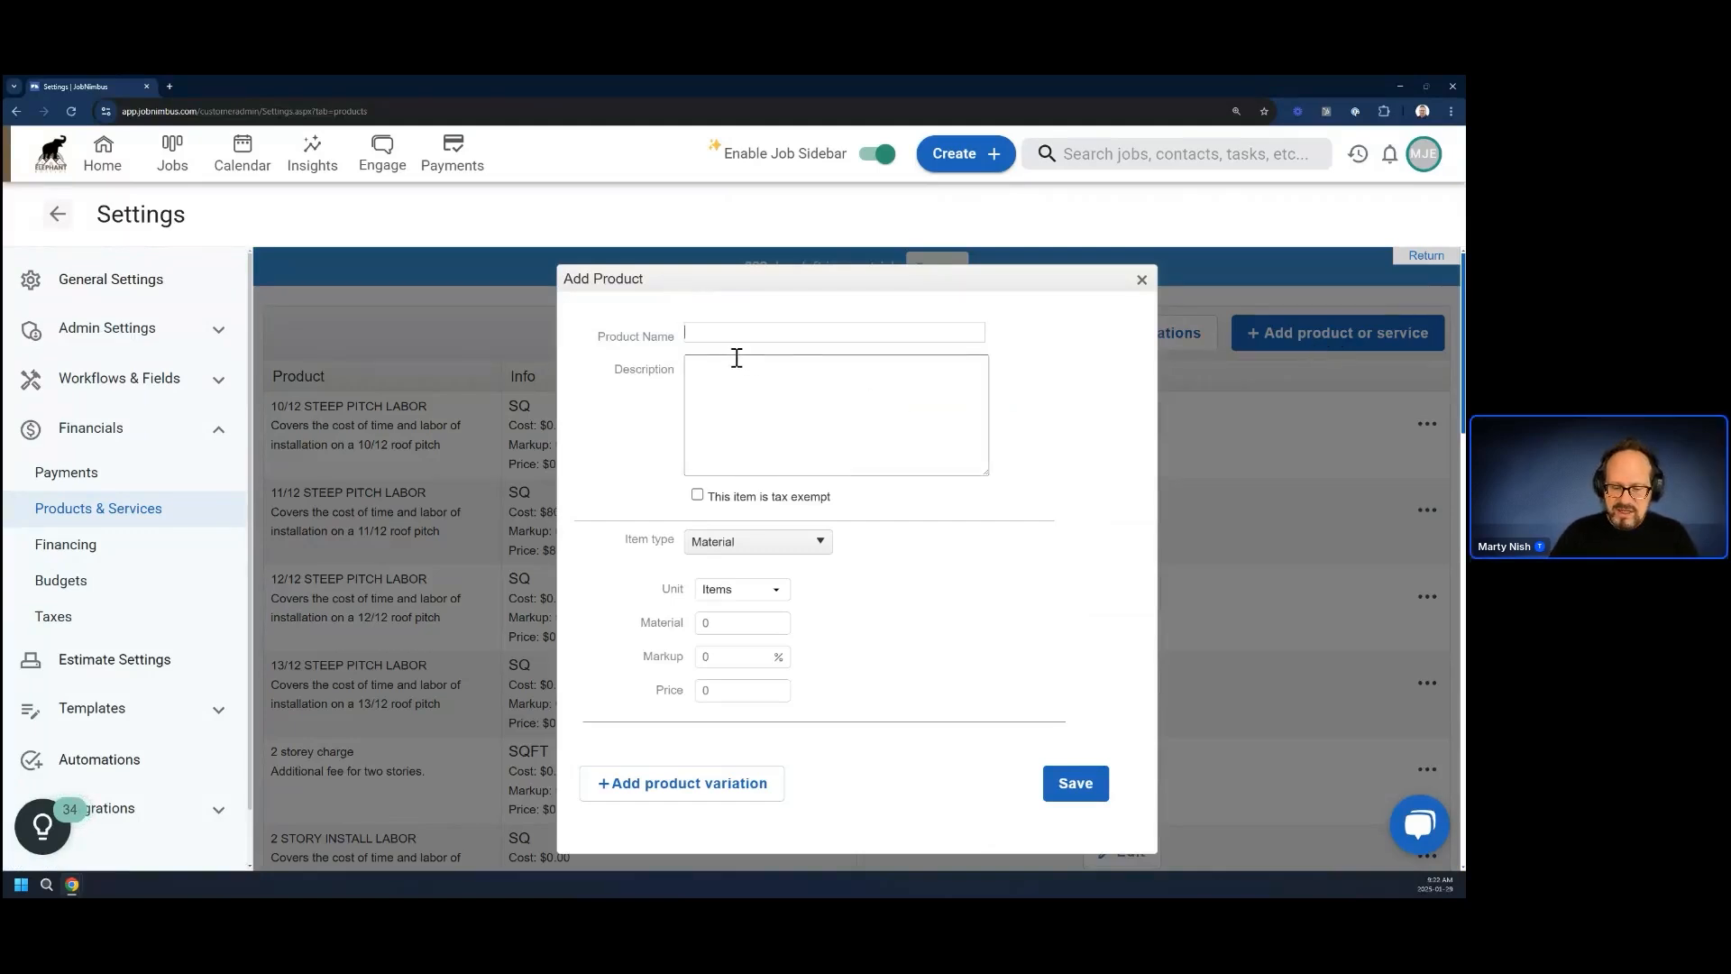
type("Hinges")
left_click(727, 387)
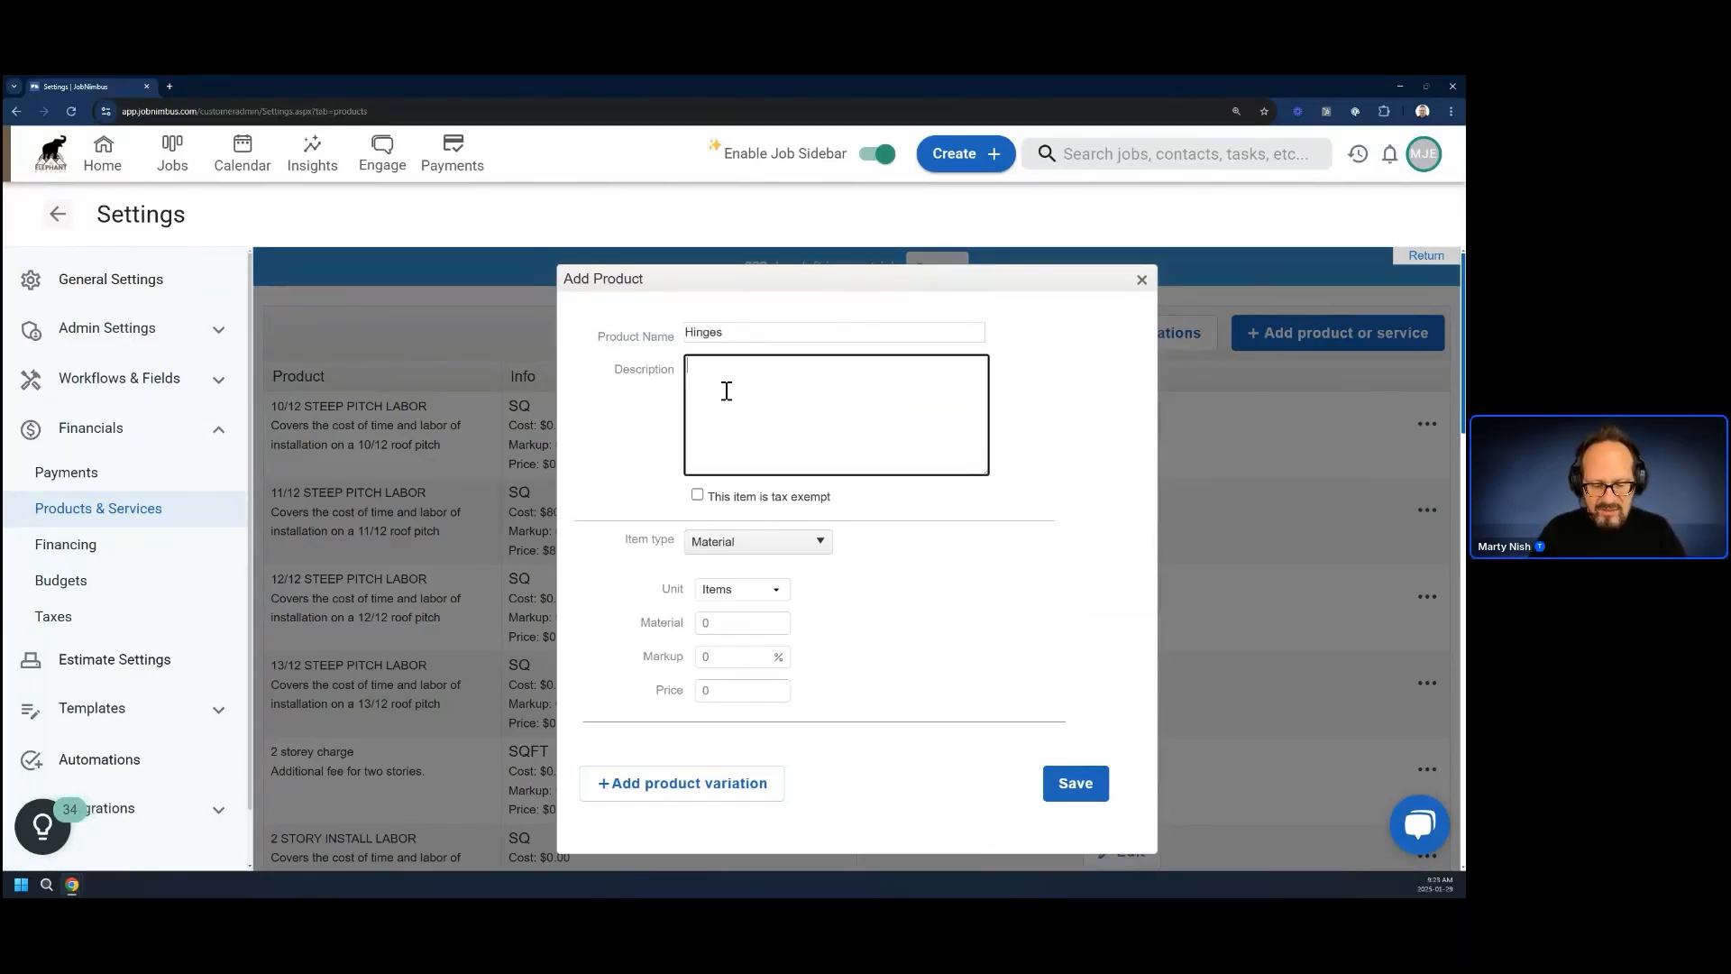
type("2 per ")
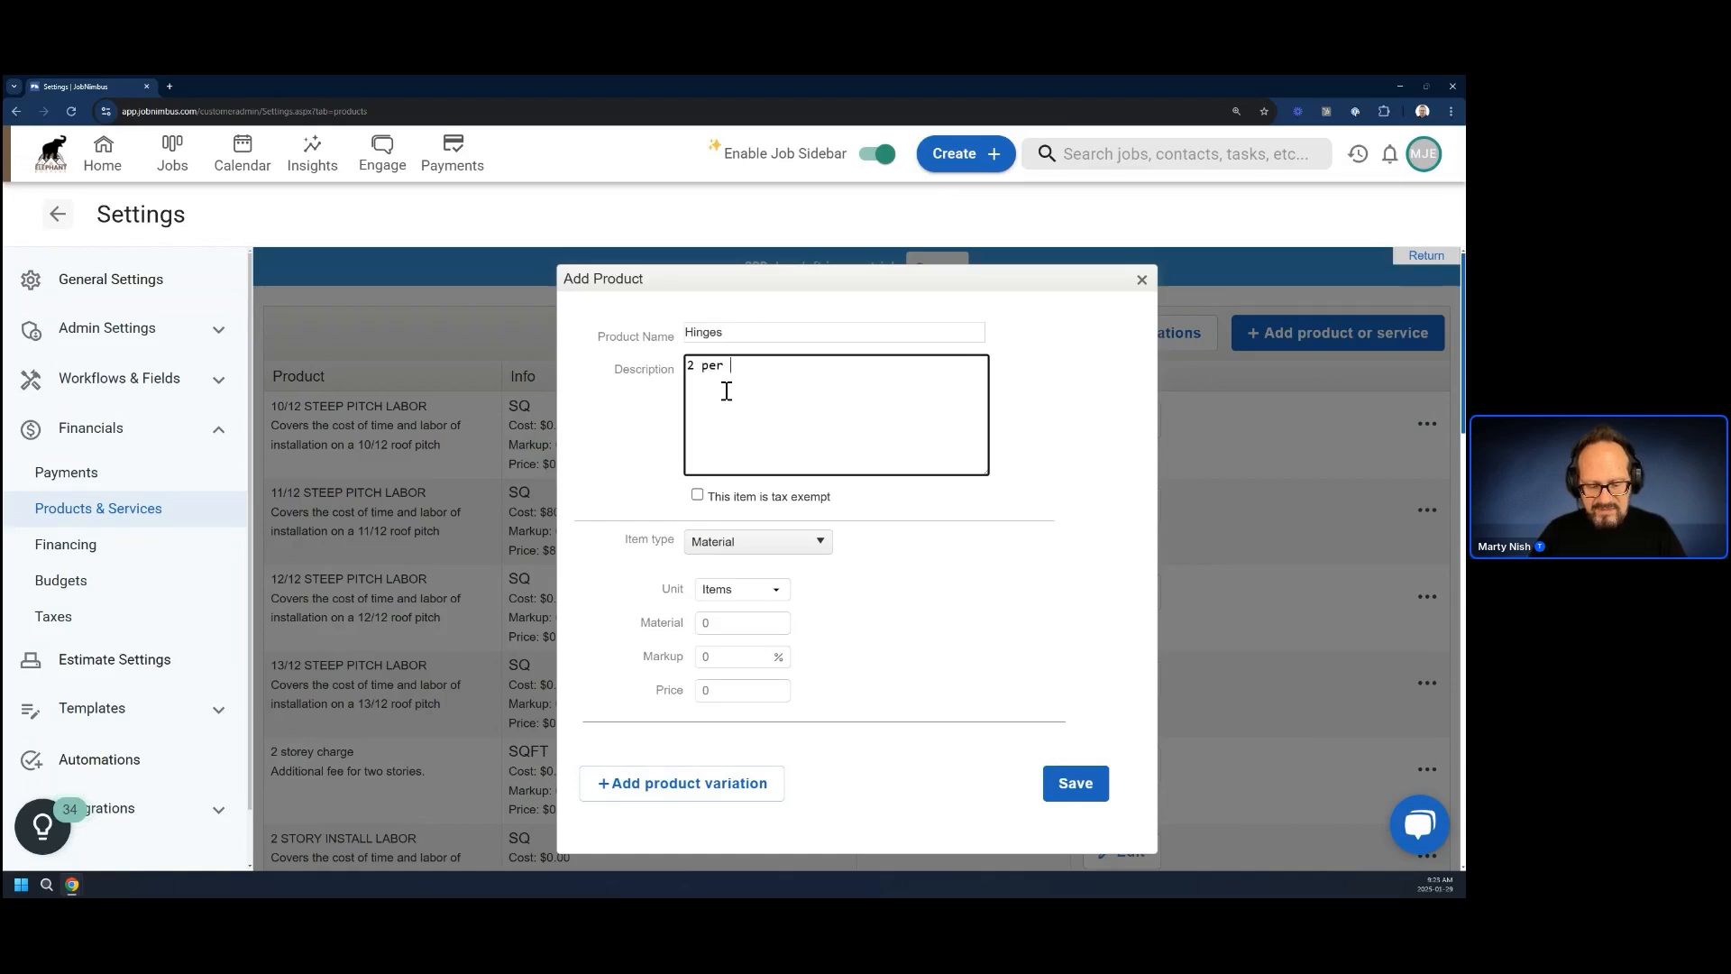
type("set")
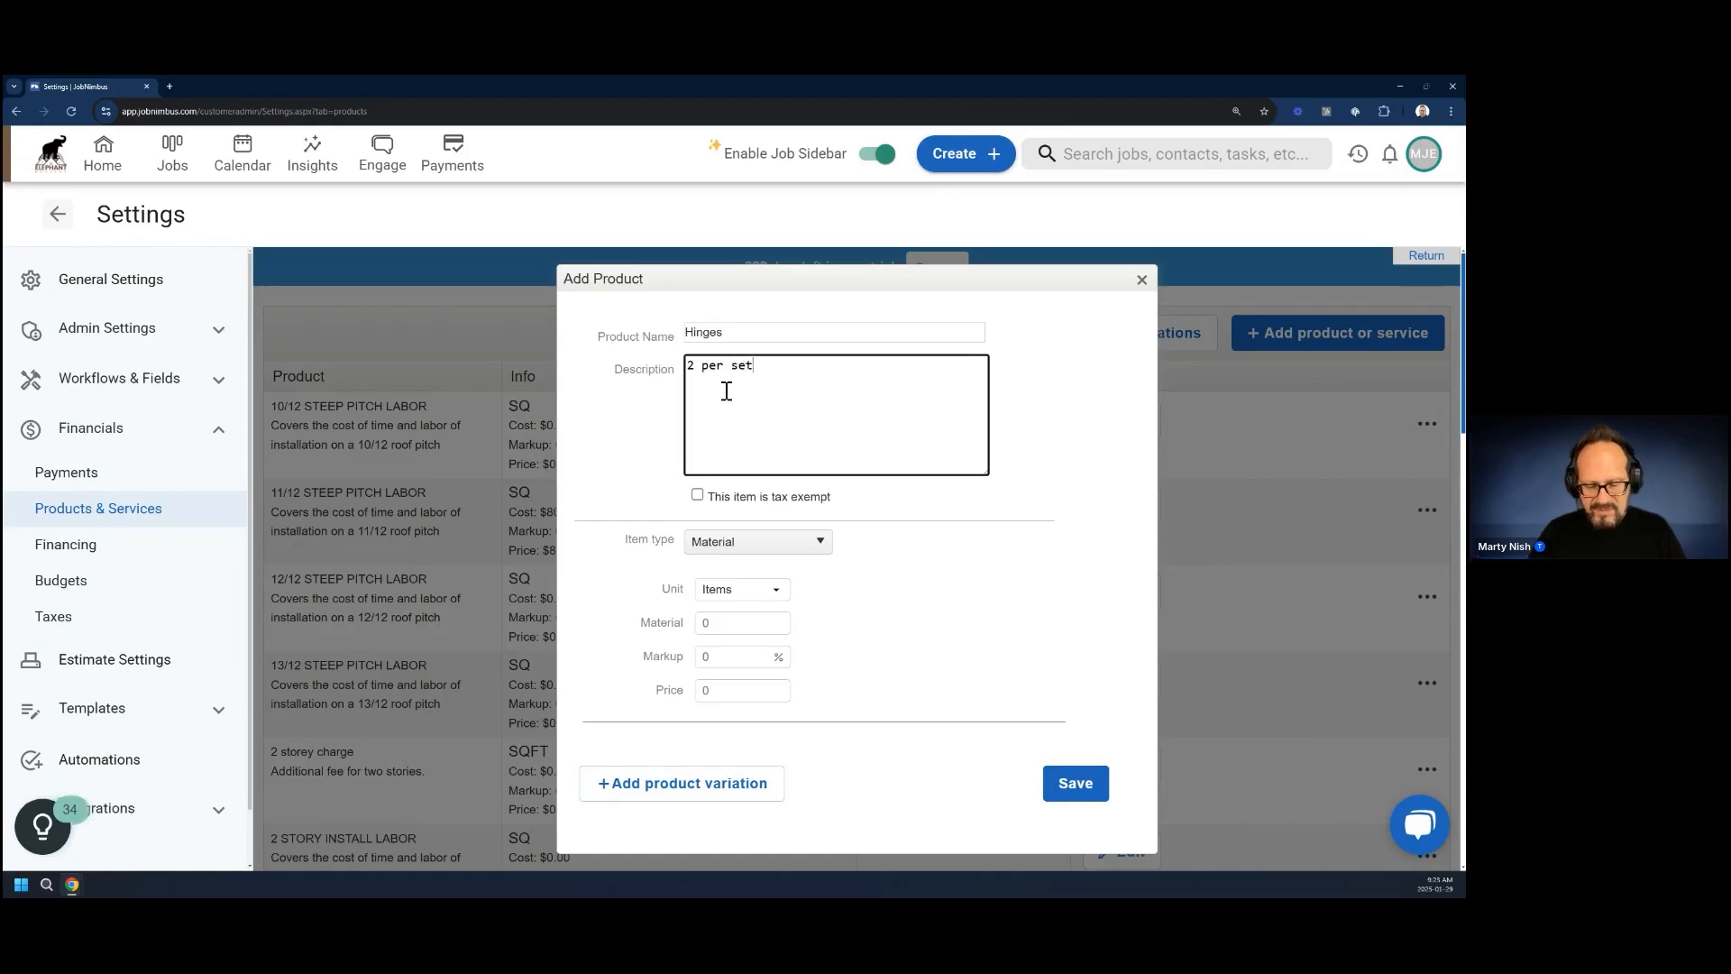
Set the Hinges product's material cost to $15 and save it, leaving the item type as Material
left_click(816, 540)
left_click(918, 539)
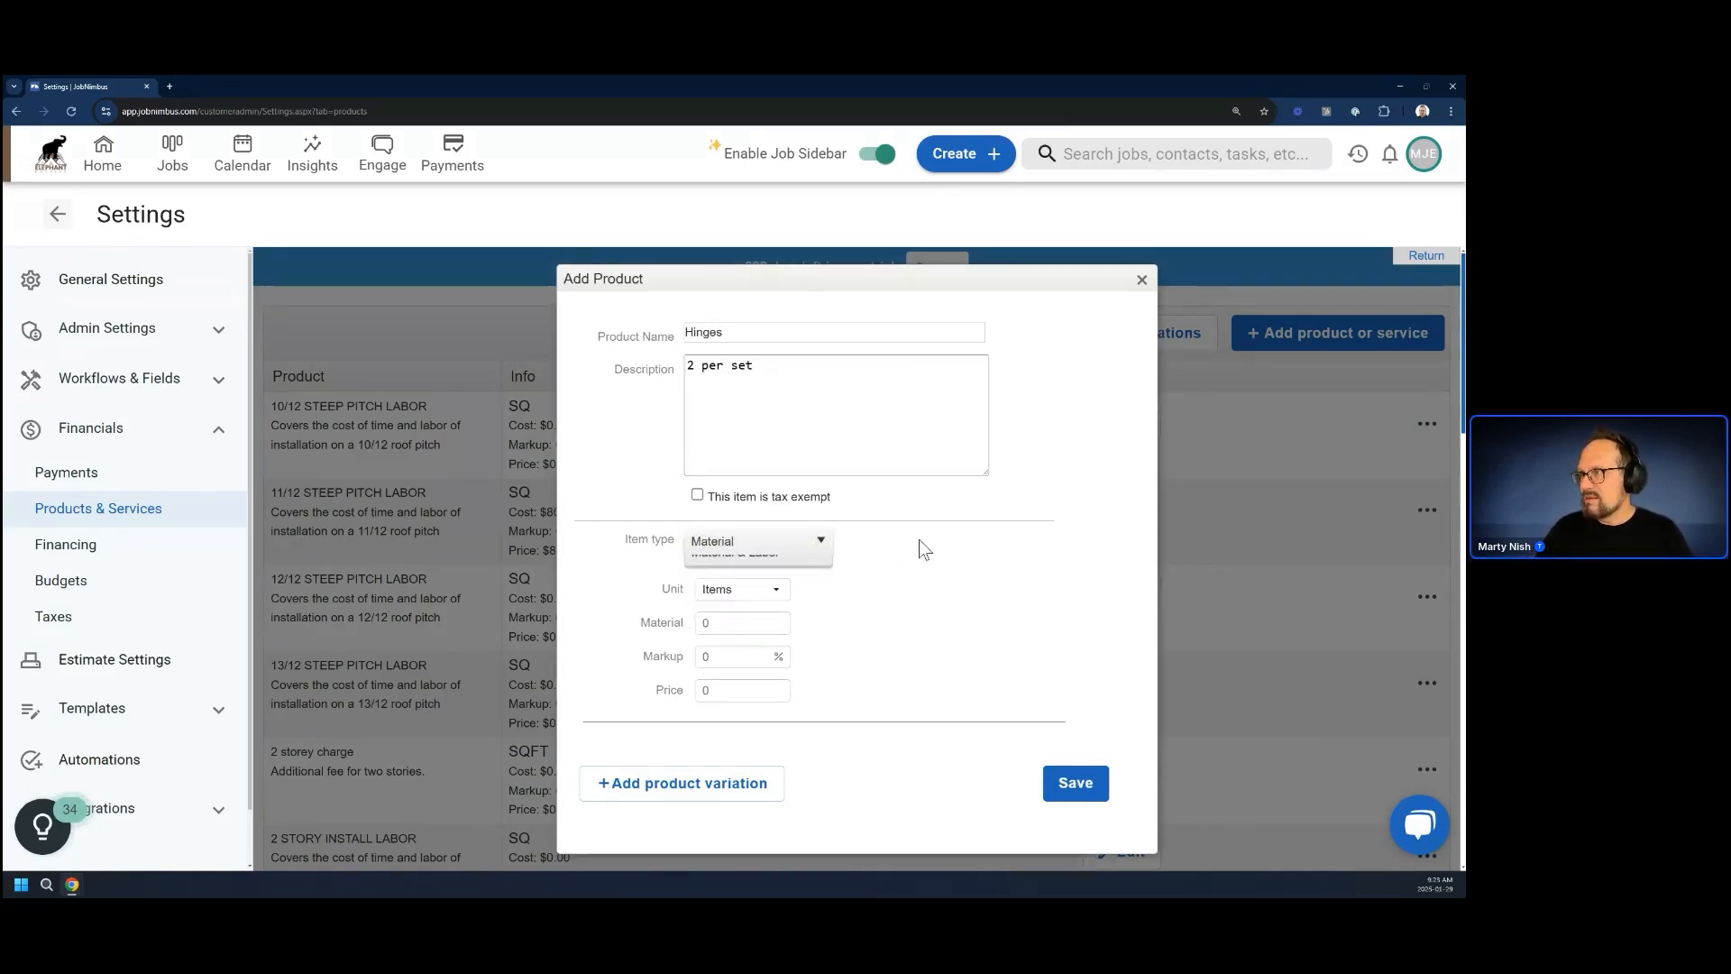
left_click(735, 622)
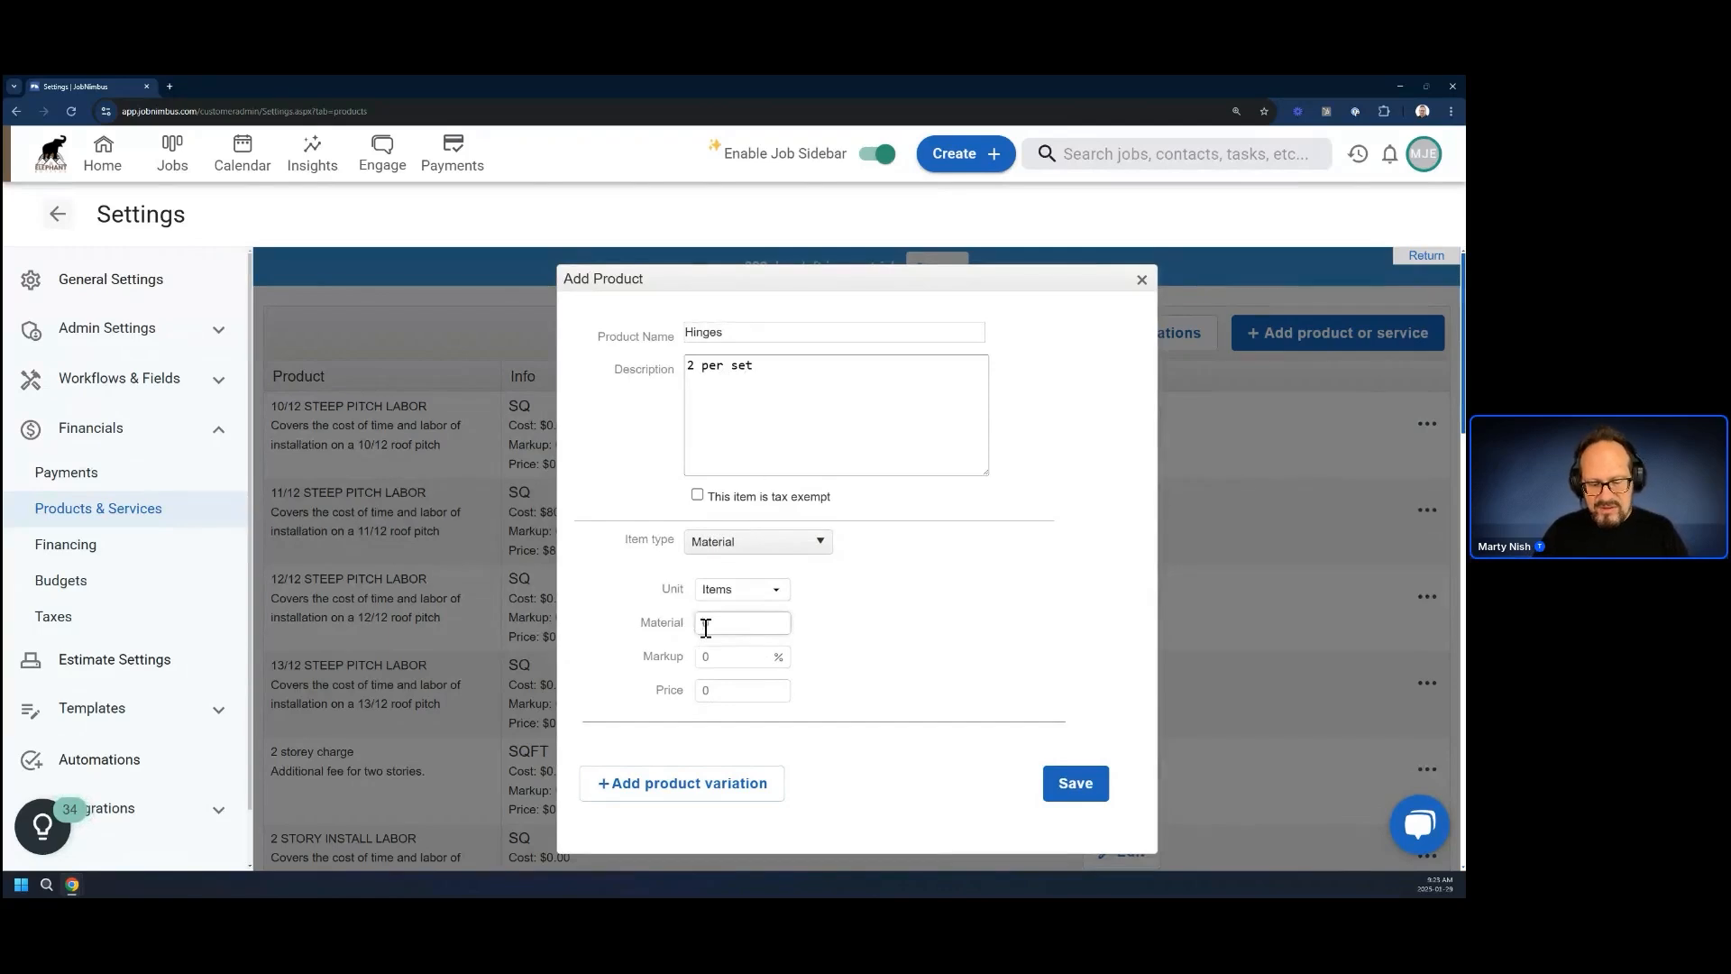
type("15")
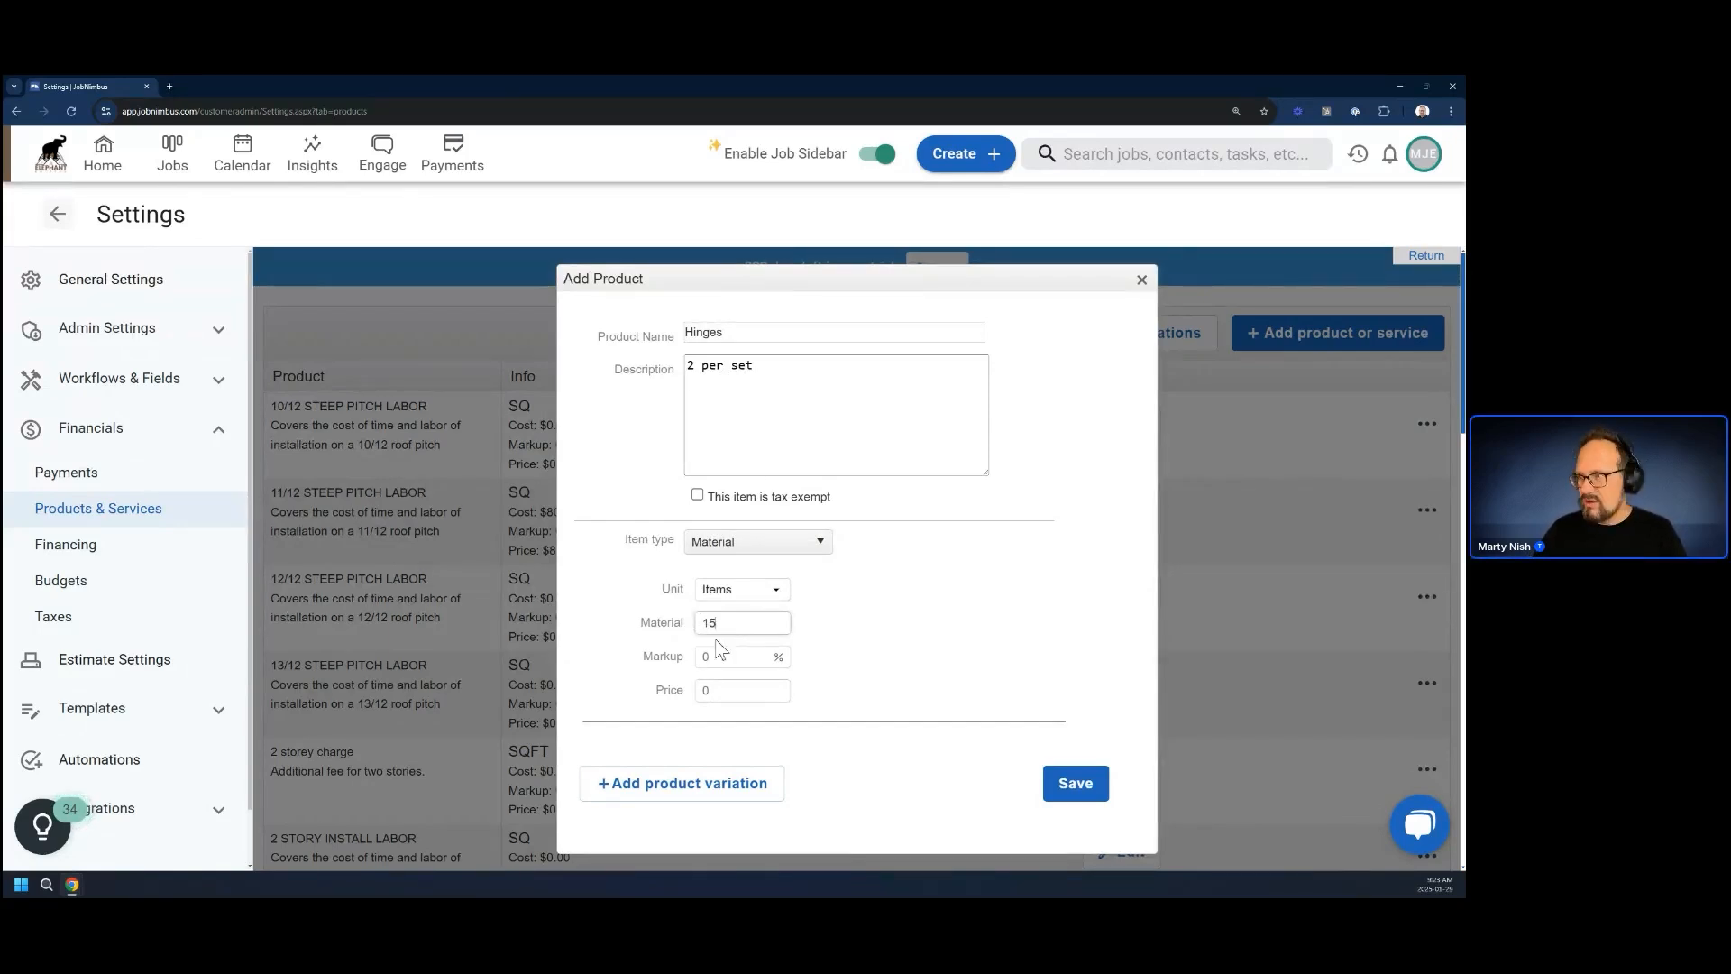
left_click(997, 661)
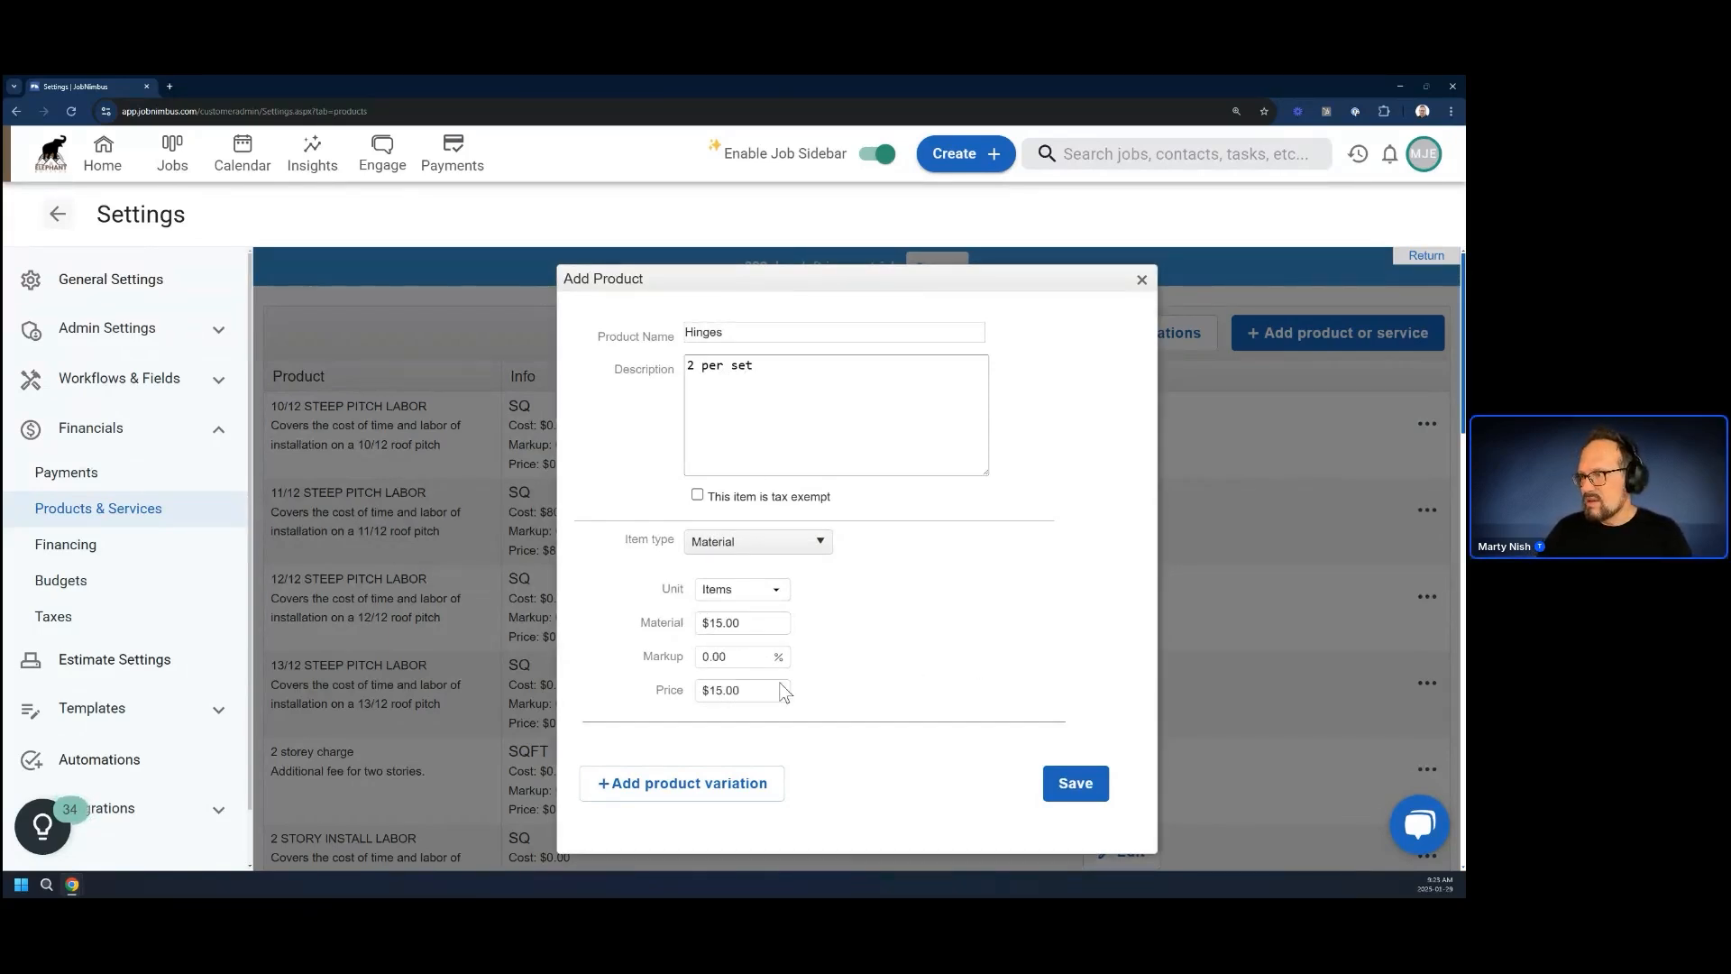
left_click(1086, 791)
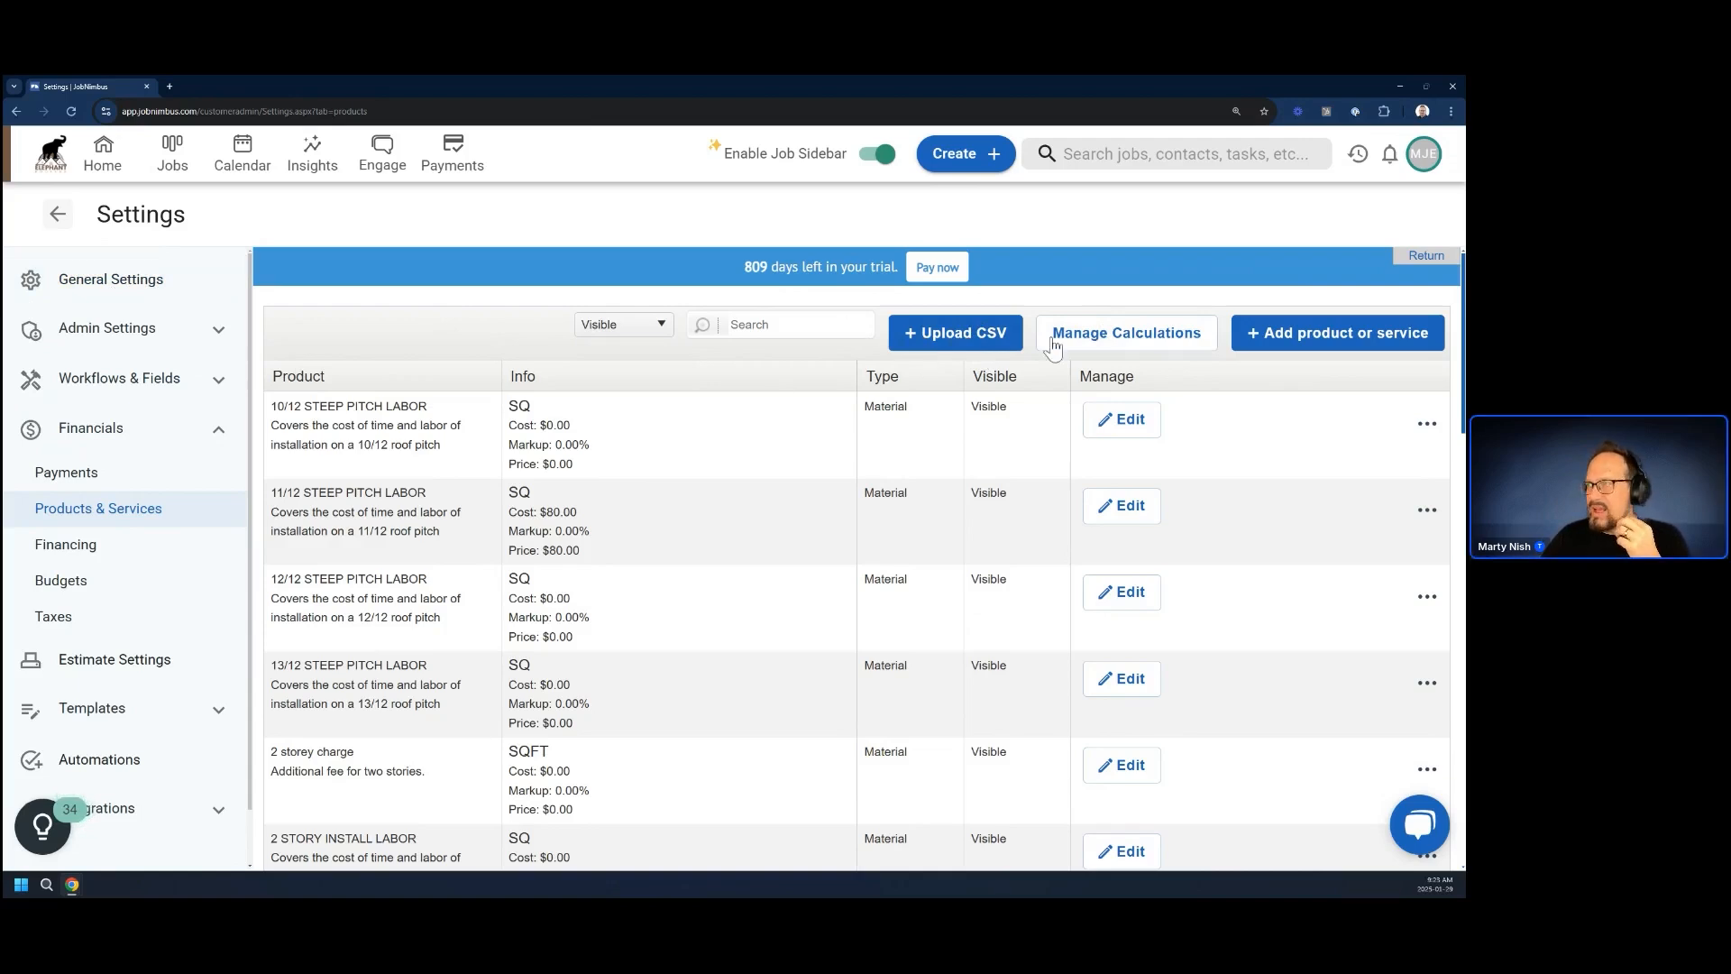
Open the product calculations list and search it for Hinges
left_click(1118, 339)
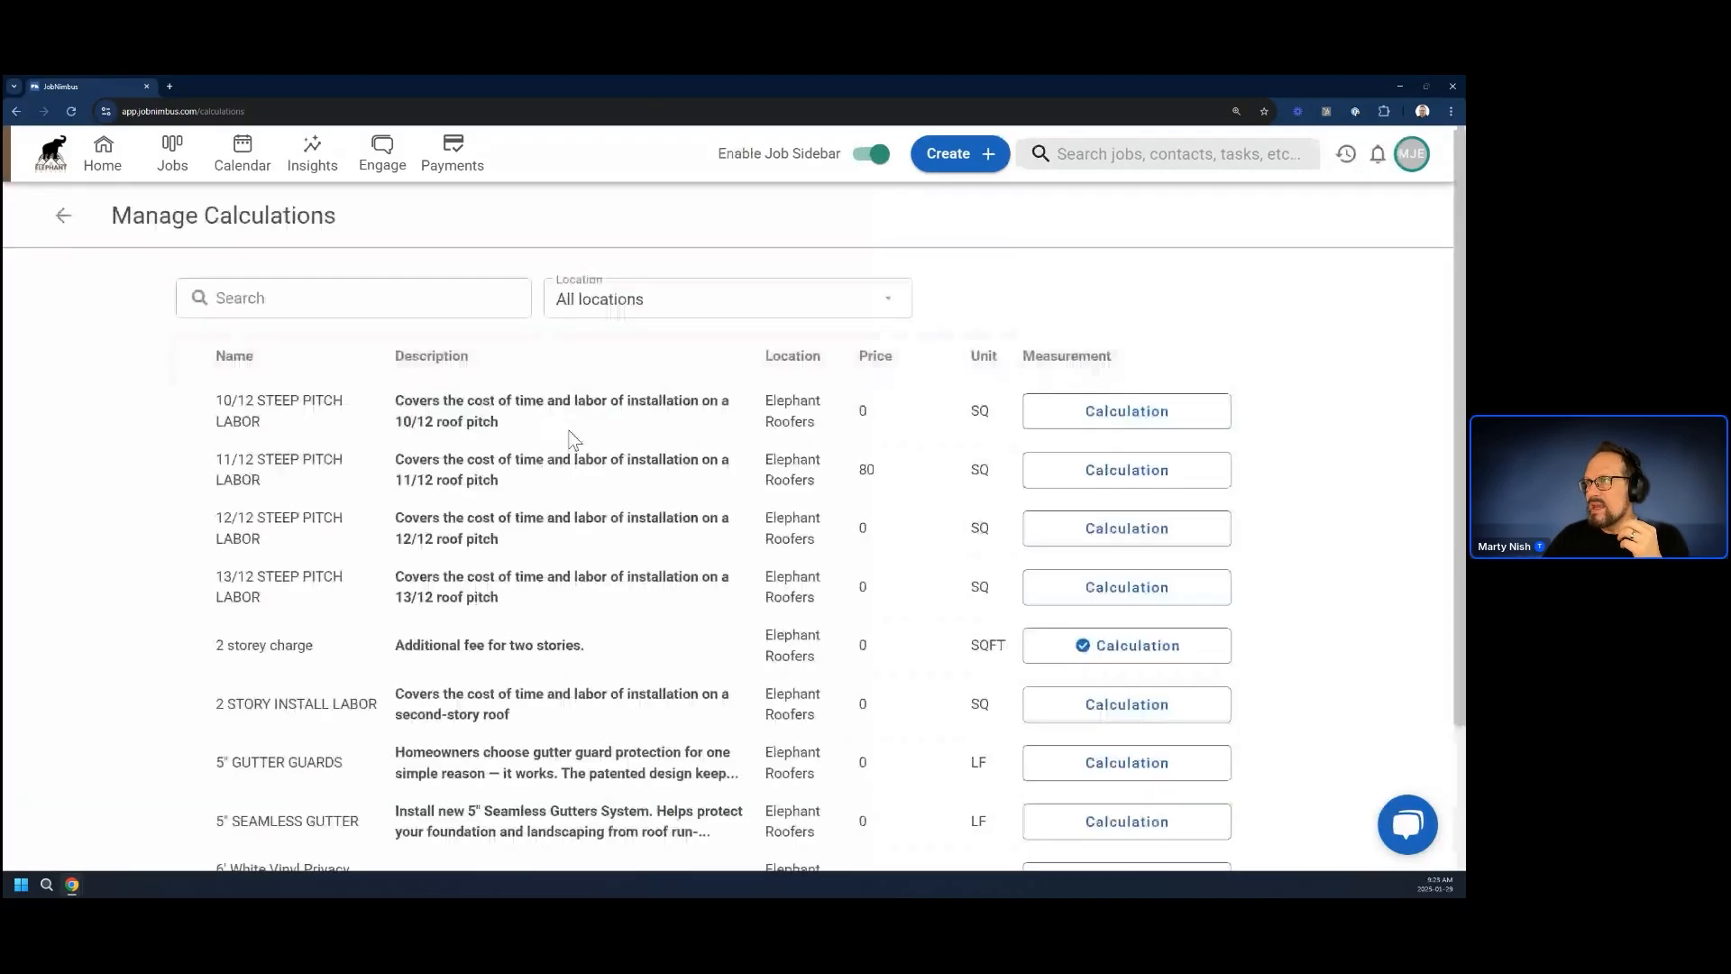
left_click(252, 296)
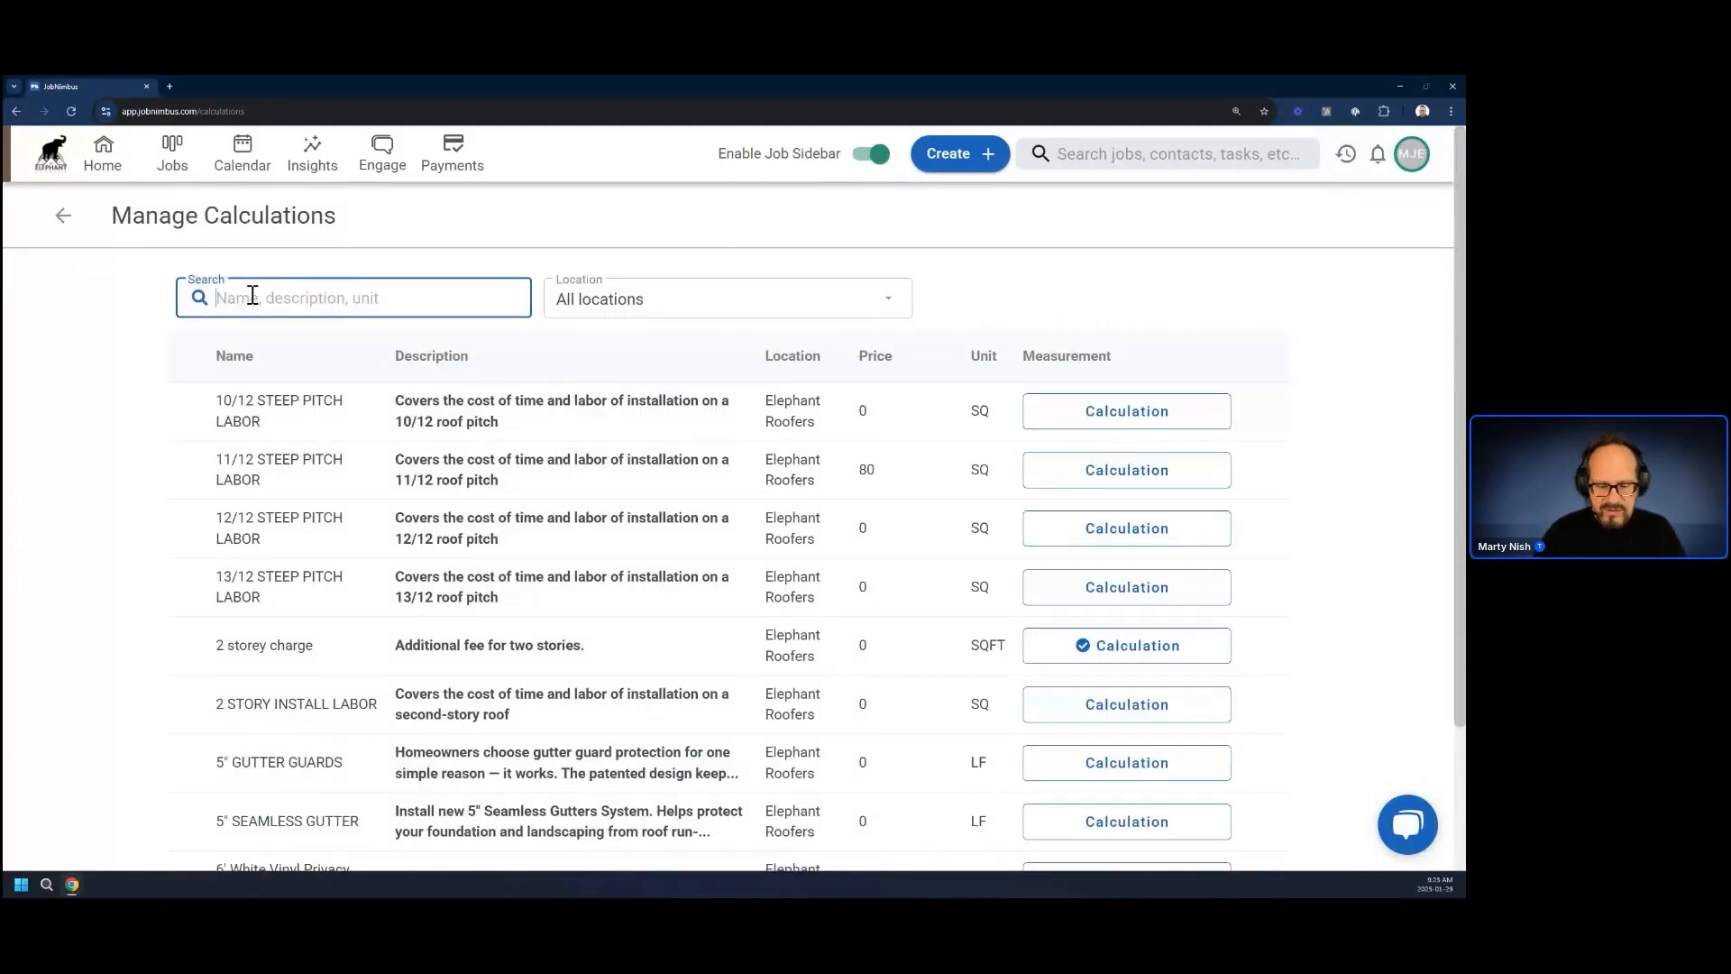
type("HIng")
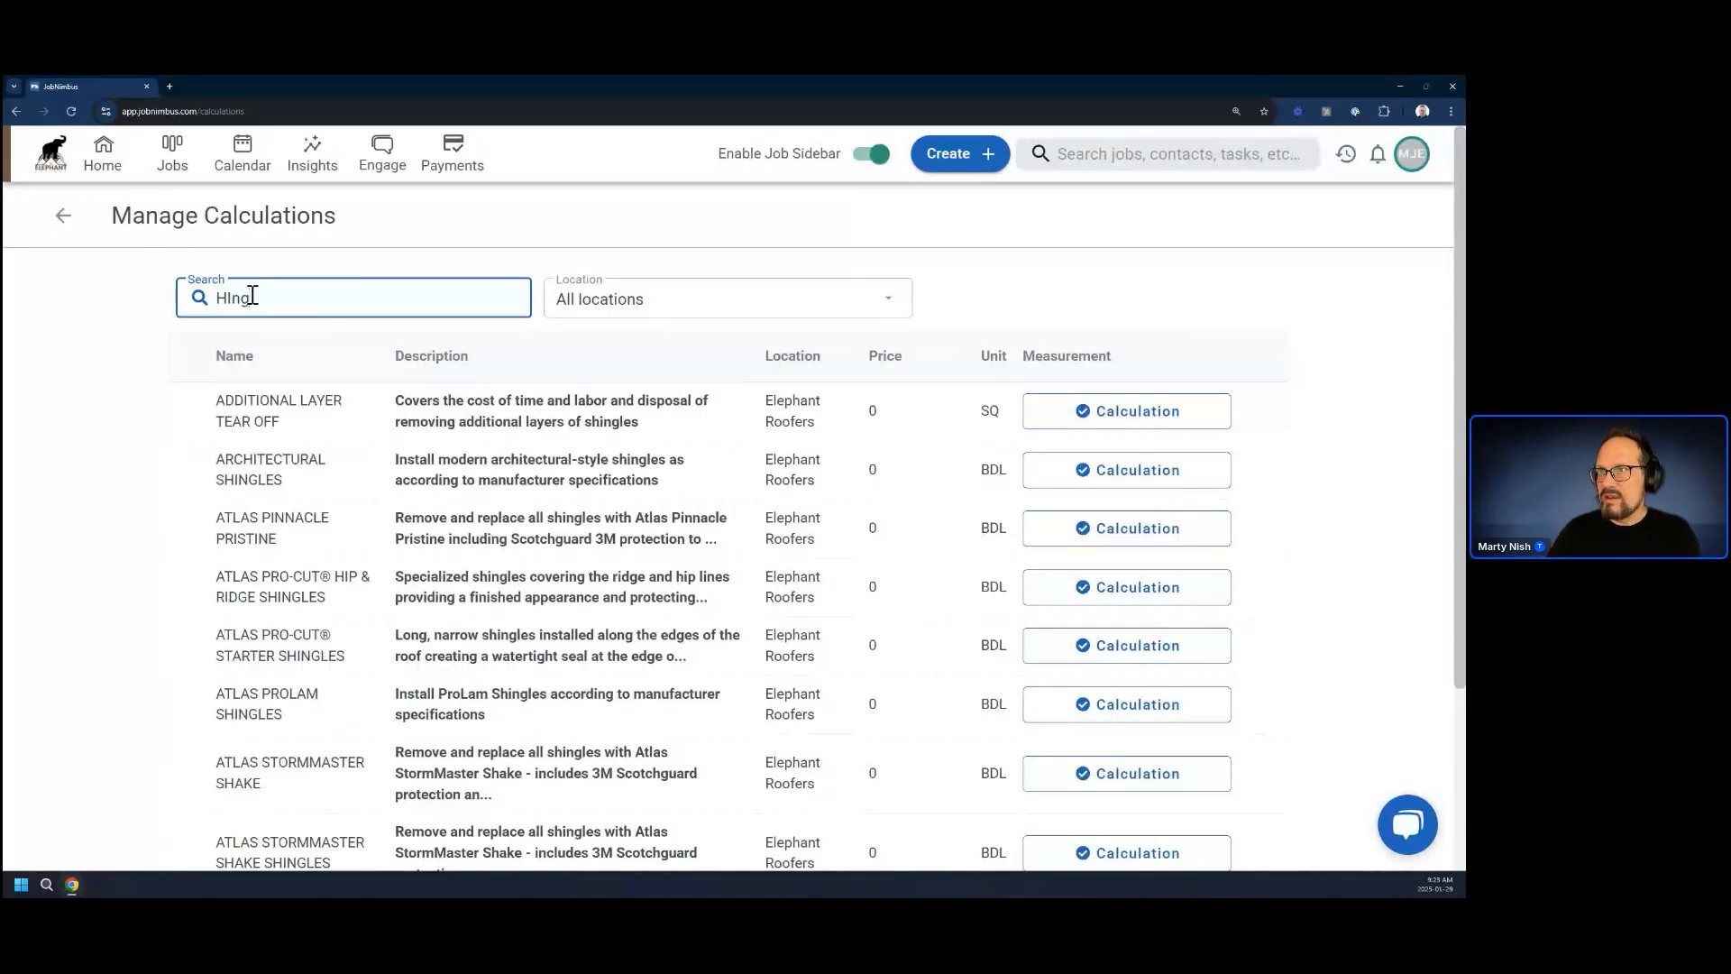
key("BackSpace")
key("BackSpace")
key("BackSpace")
type("in")
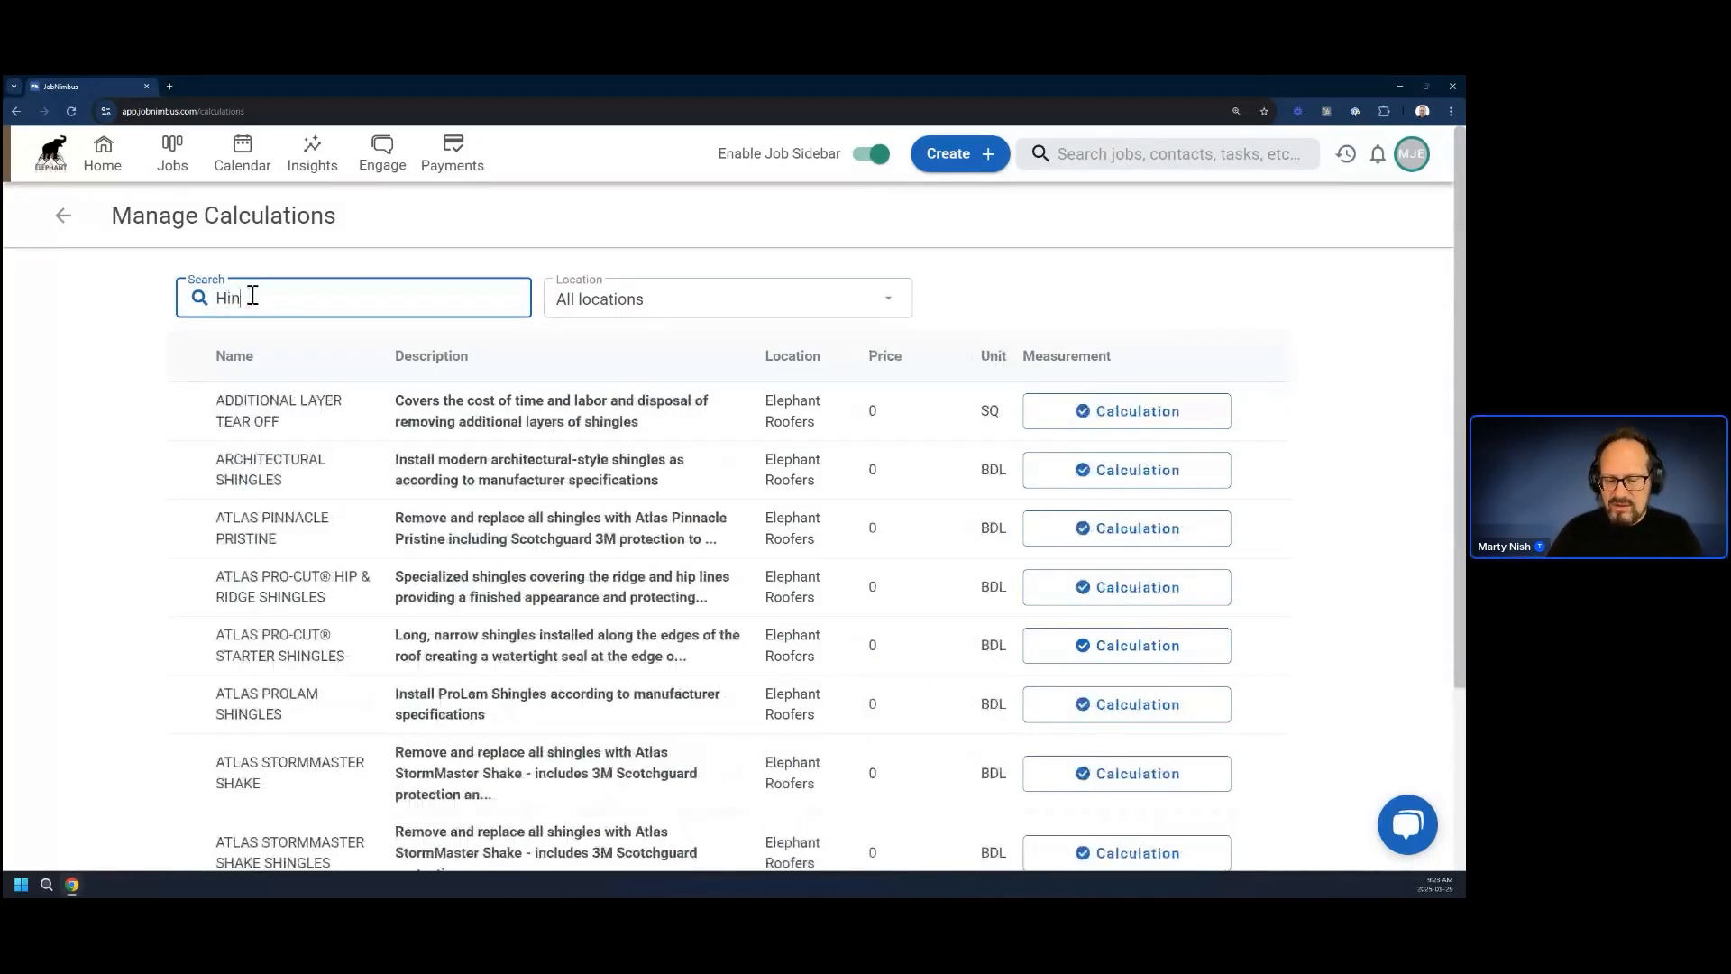
type("ges")
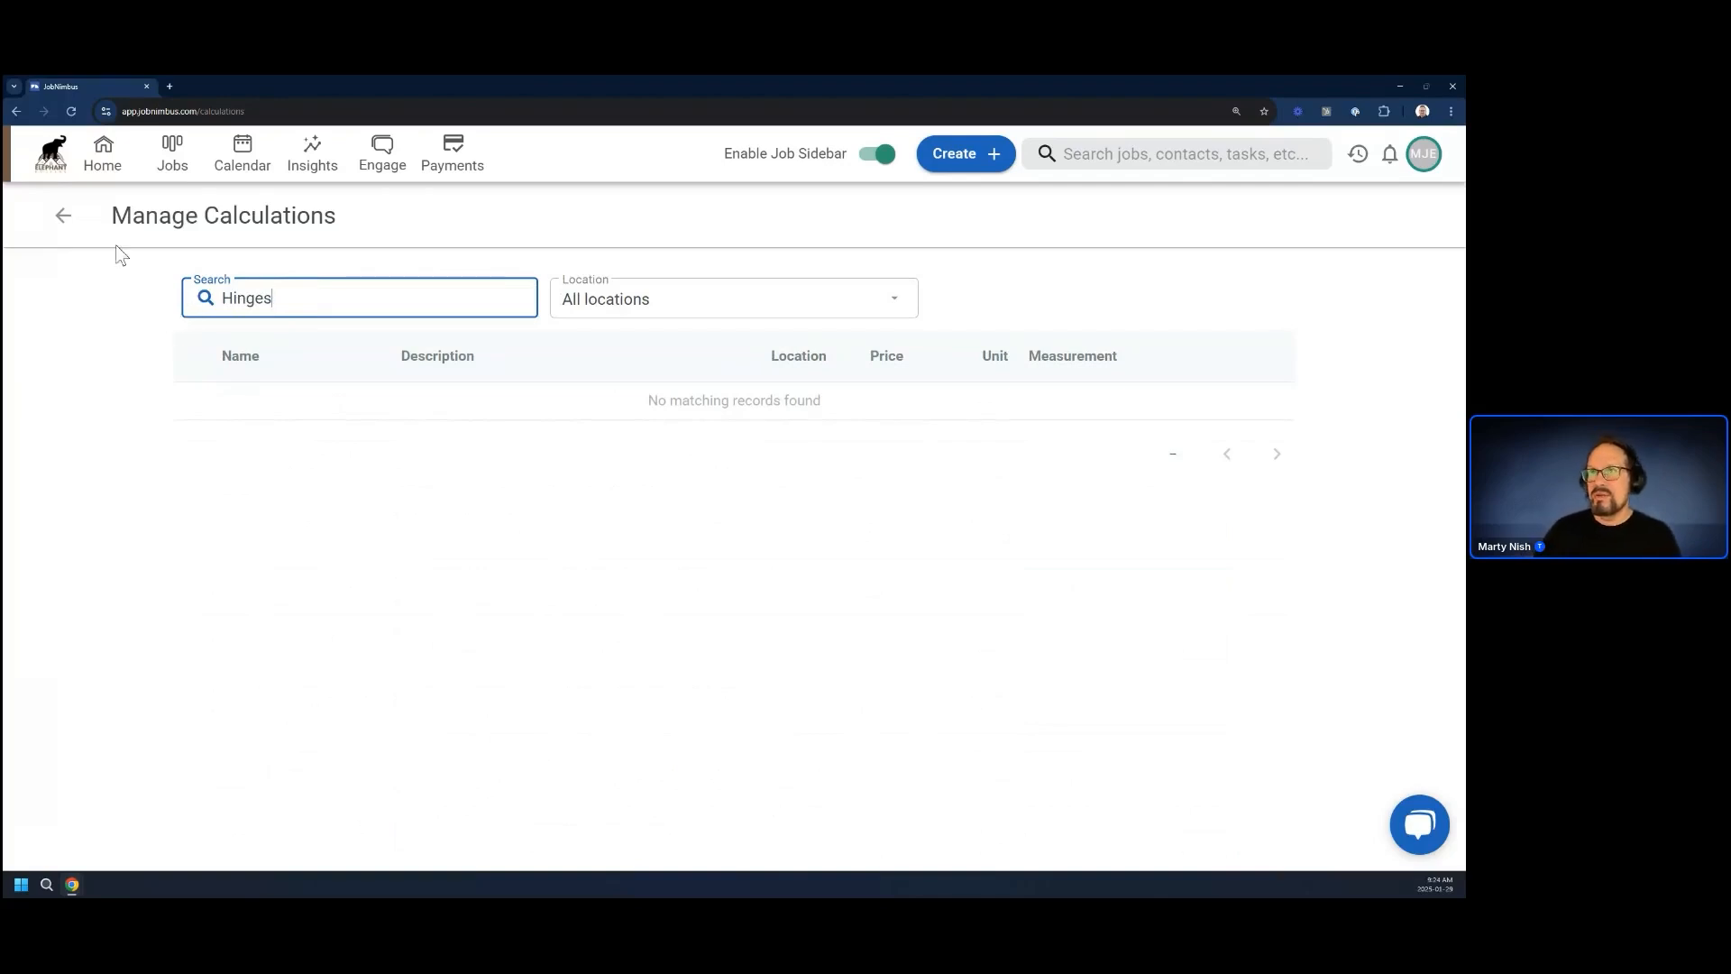
Return to the estimate layouts and open the Fence layout's Estimate Details page for editing
left_click(64, 216)
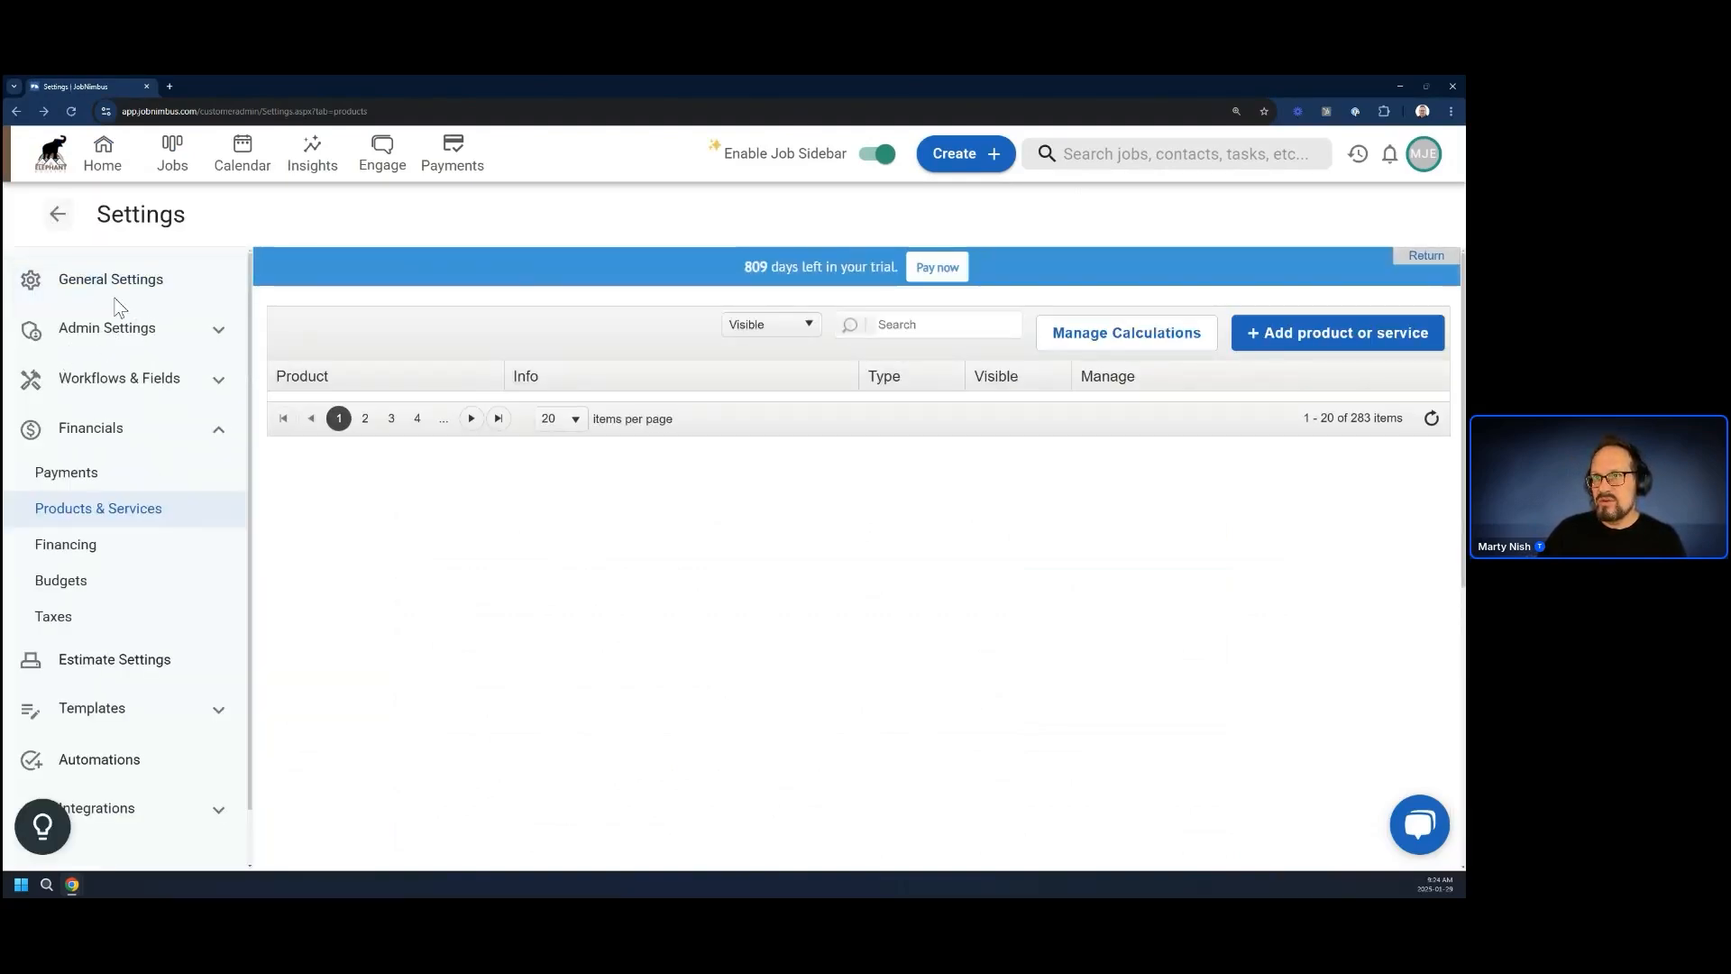
left_click(114, 661)
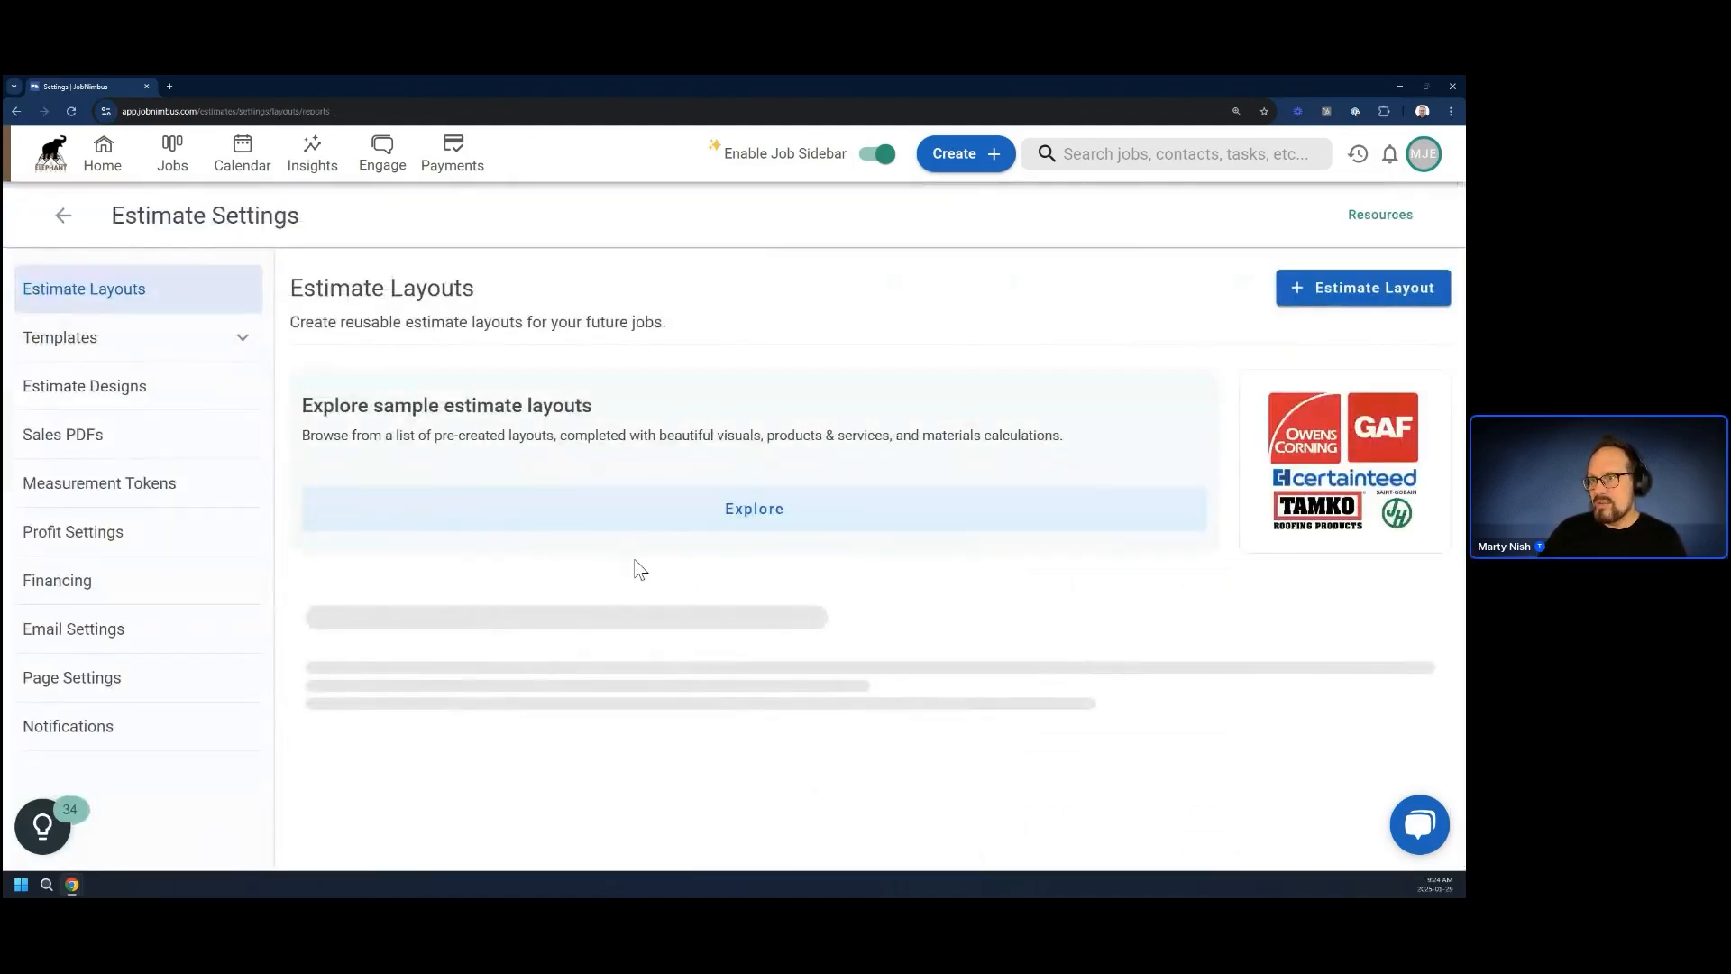
scroll(623, 607, "down", 15)
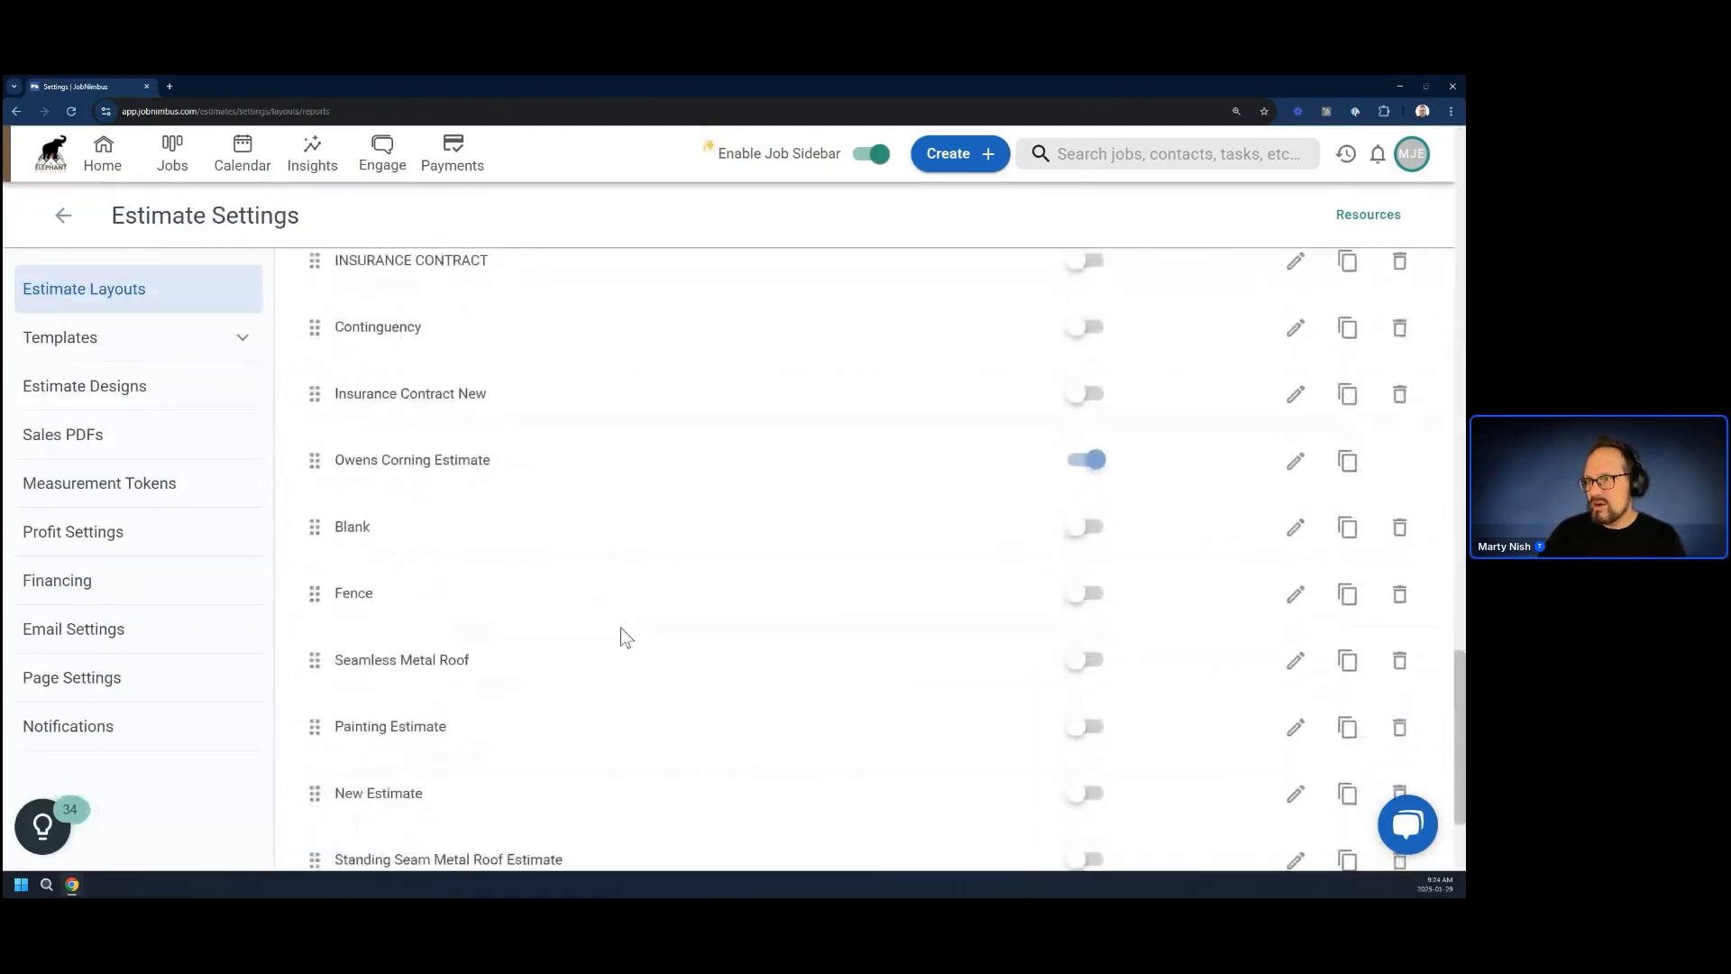
left_click(1295, 595)
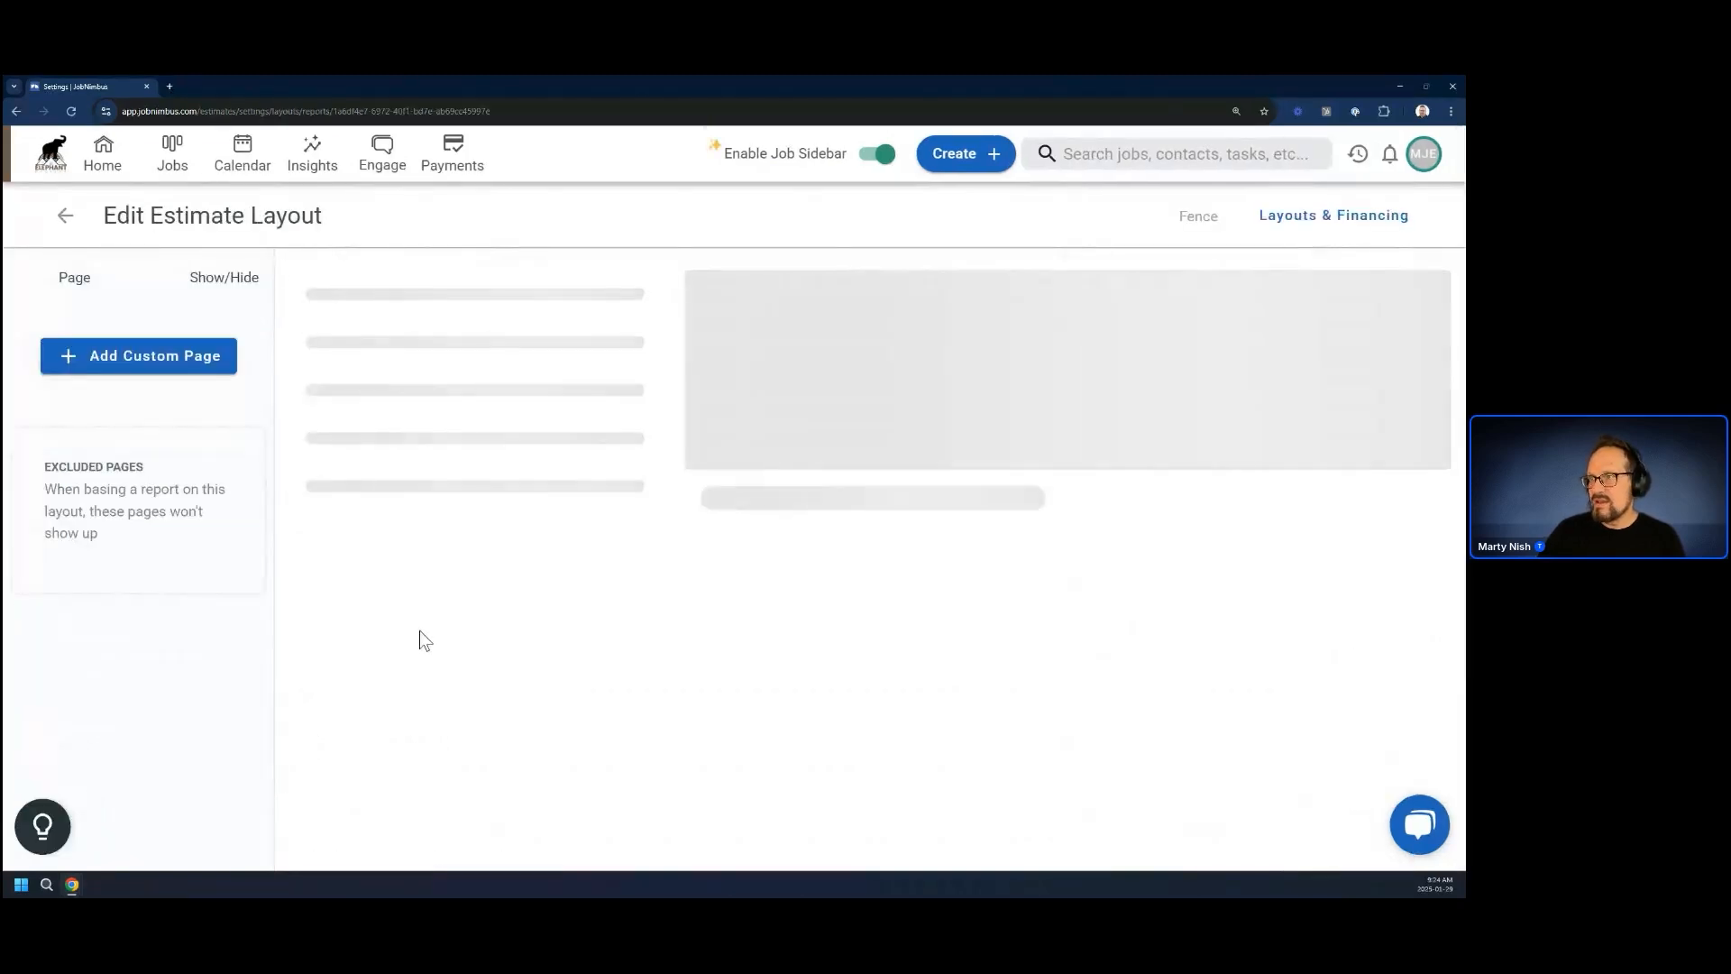
left_click(115, 566)
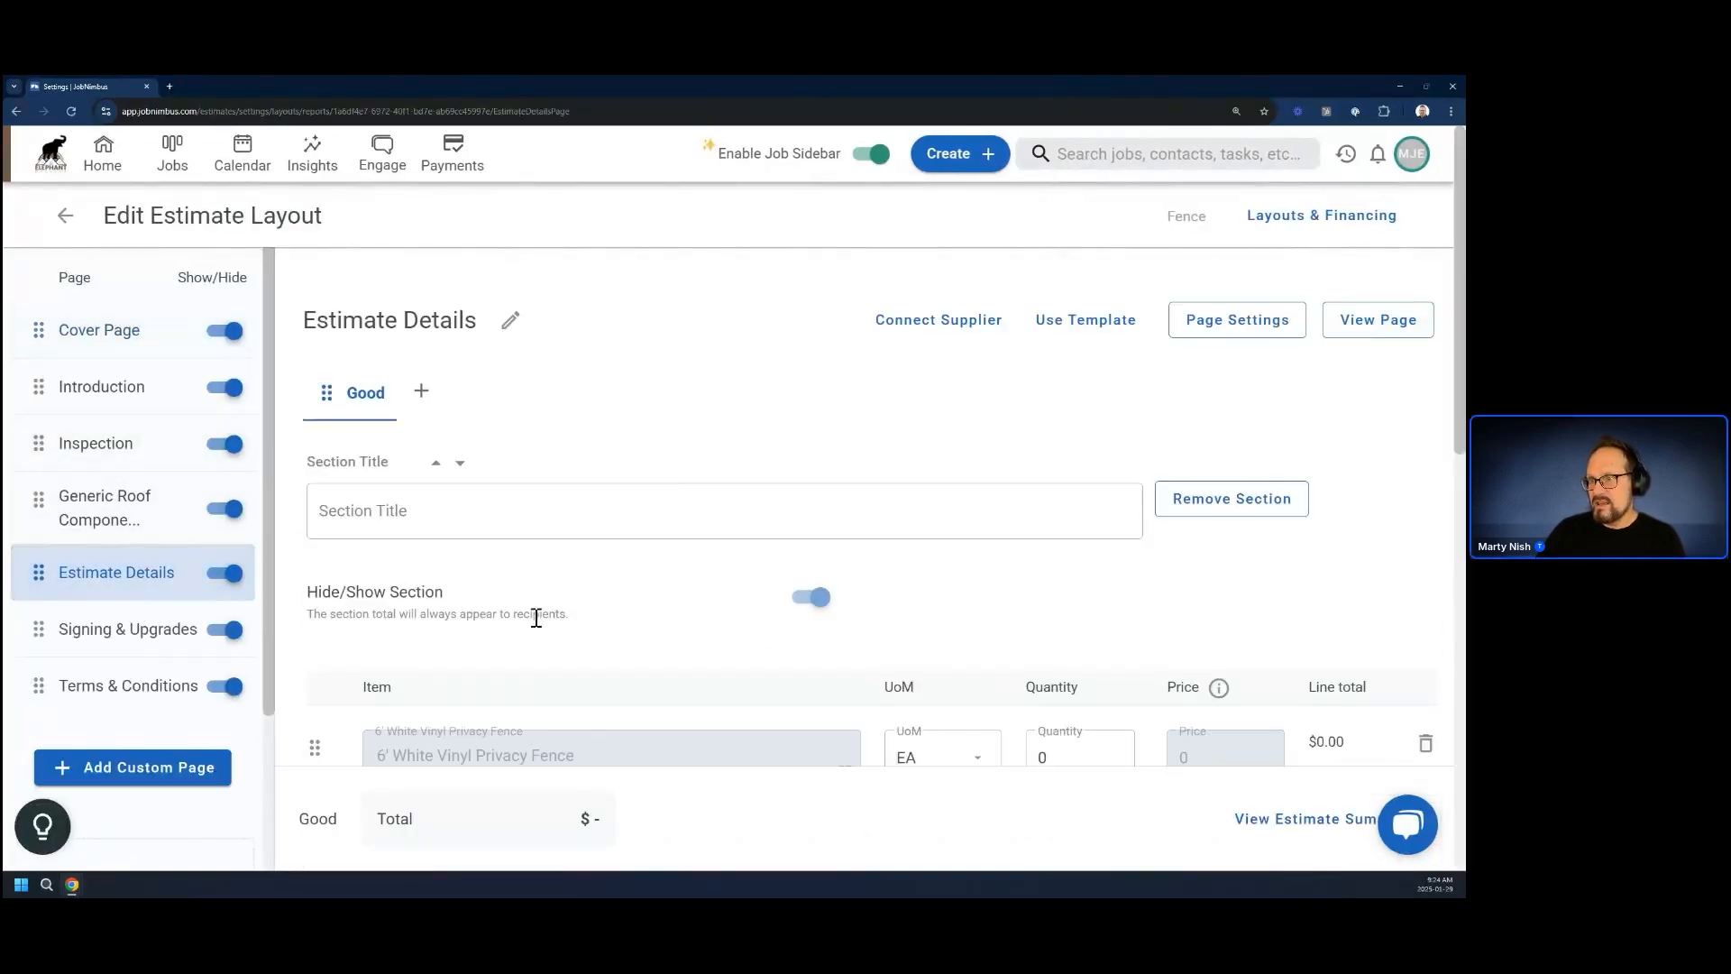
scroll(536, 622, "down", 7)
scroll(533, 629, "up", 4)
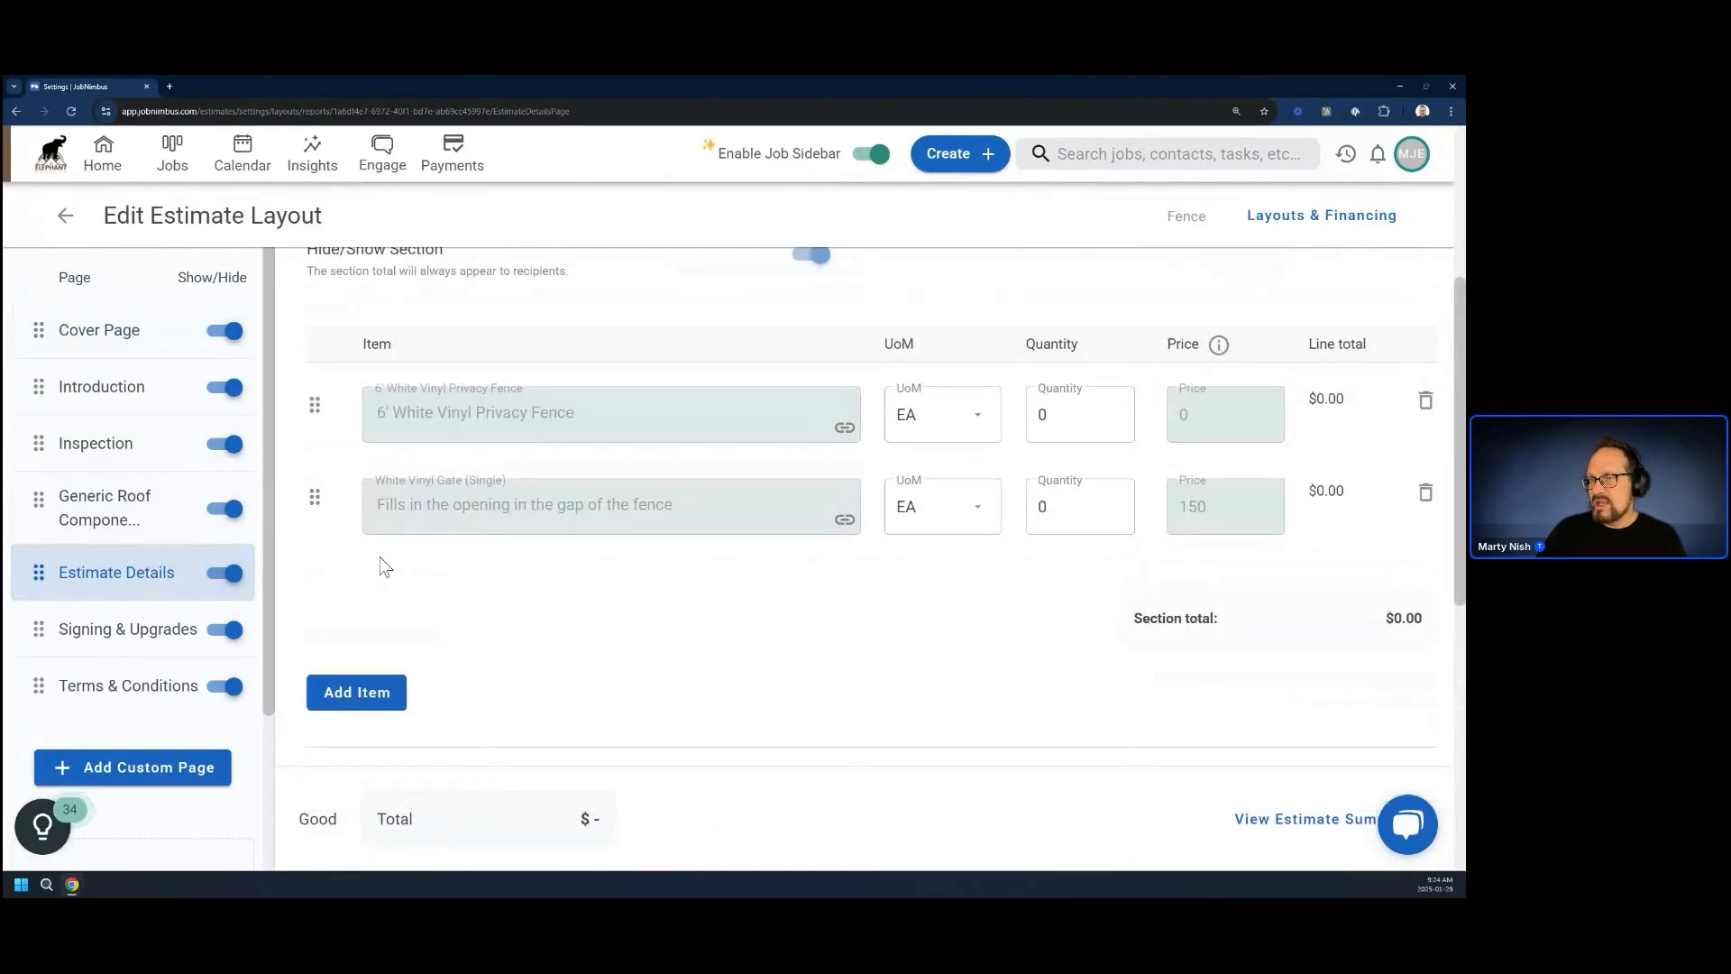
Add a third item line below the vinyl gate and enter Gate Latches as its item text
left_click(362, 694)
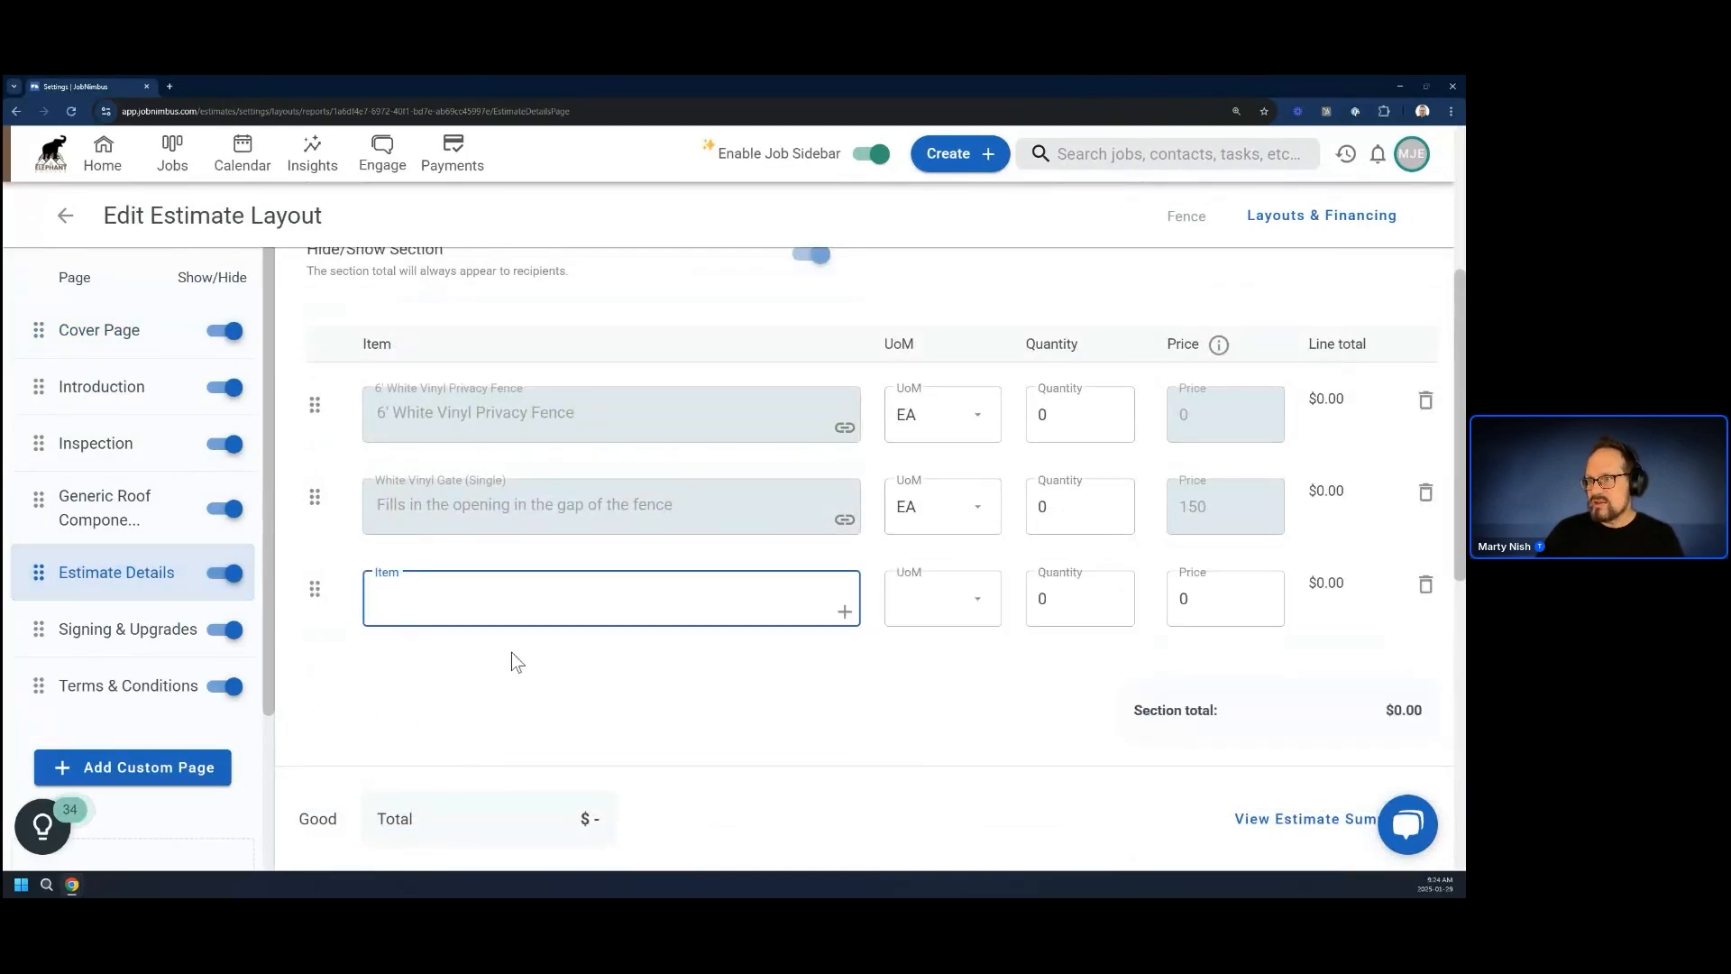
type("Latches")
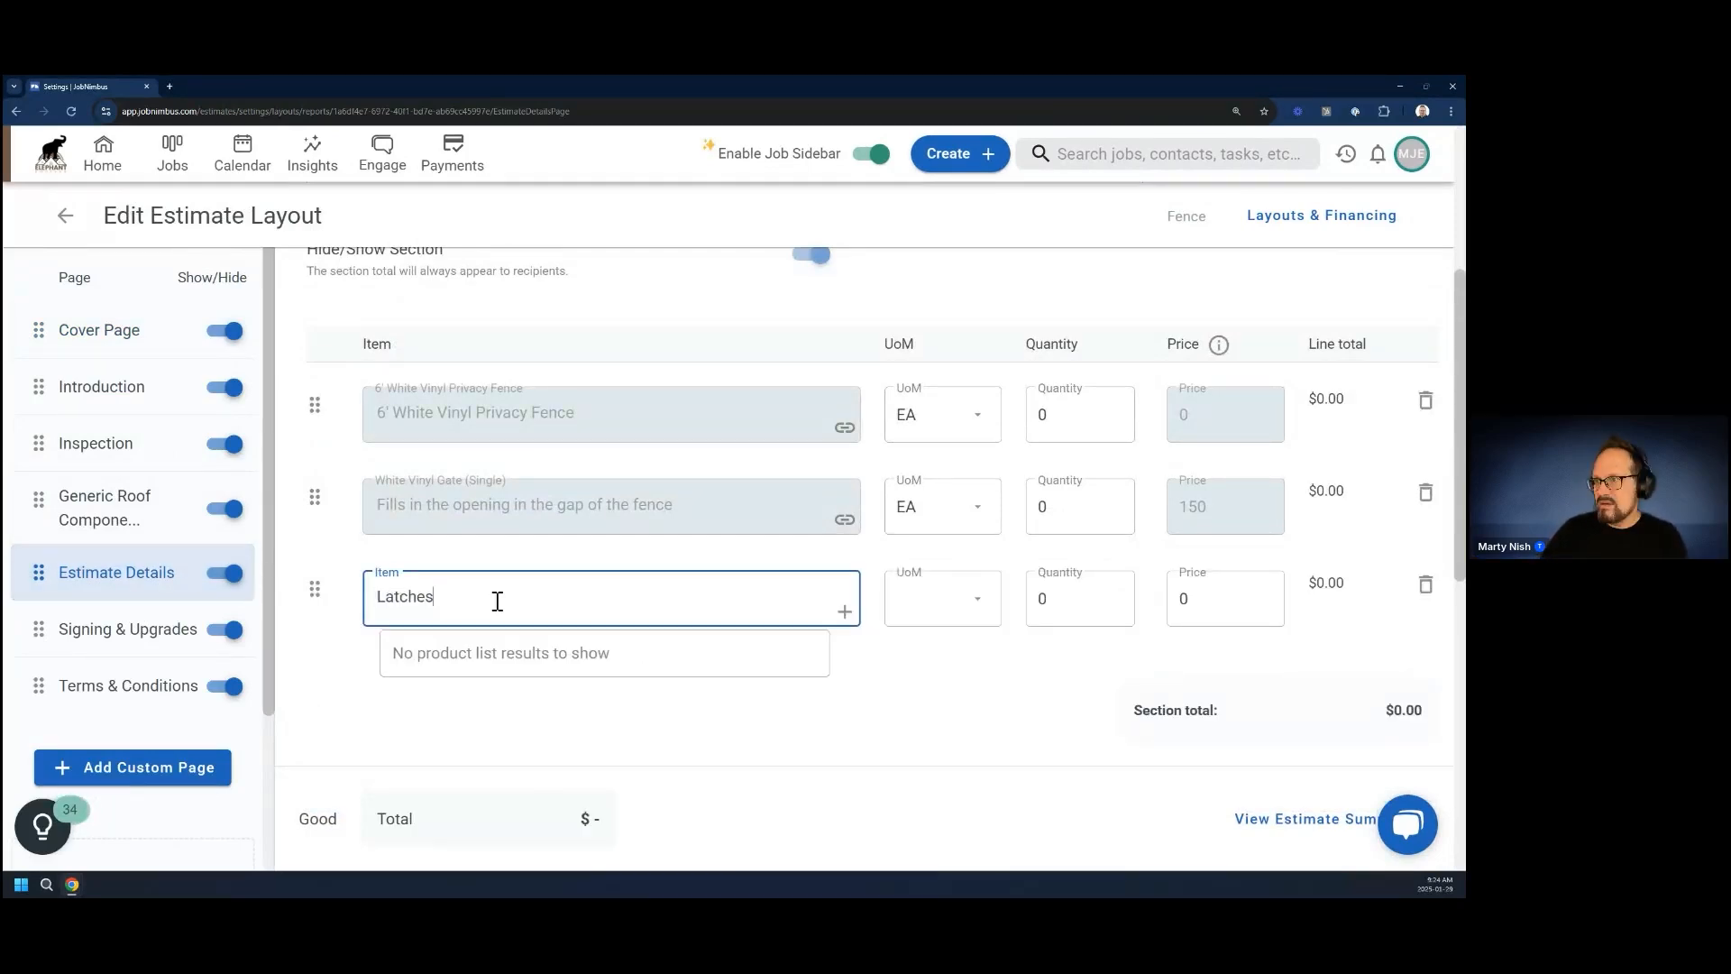
left_click_drag(377, 598, 382, 599)
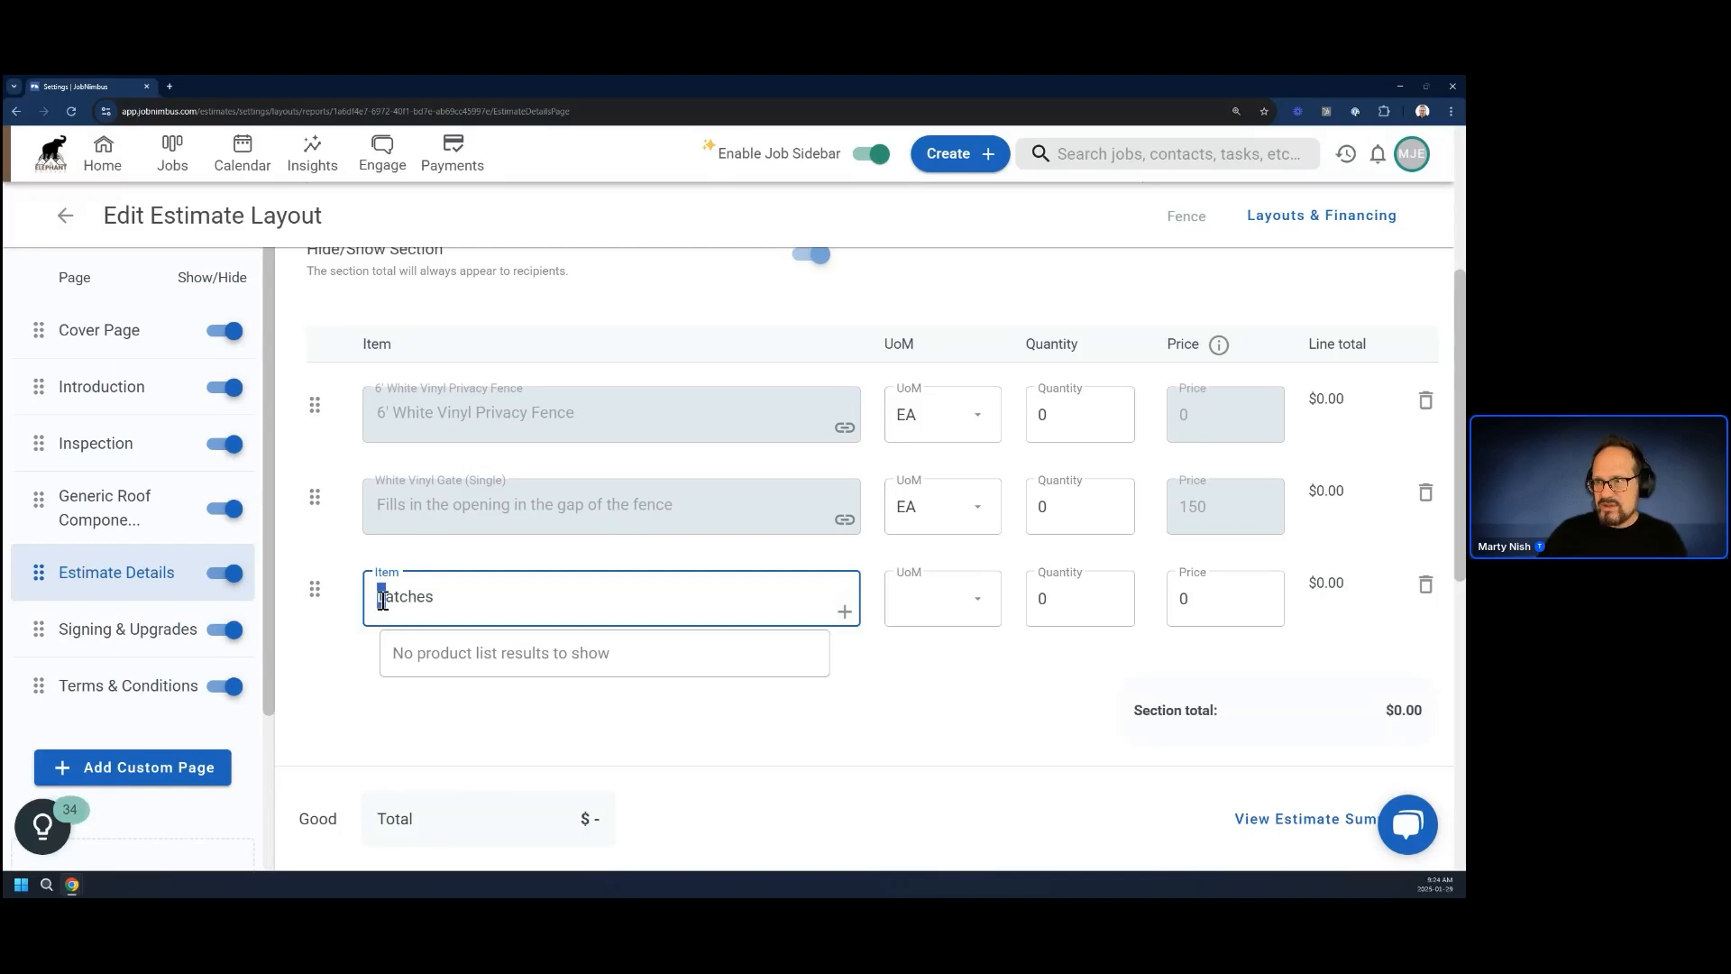
type("Gate ")
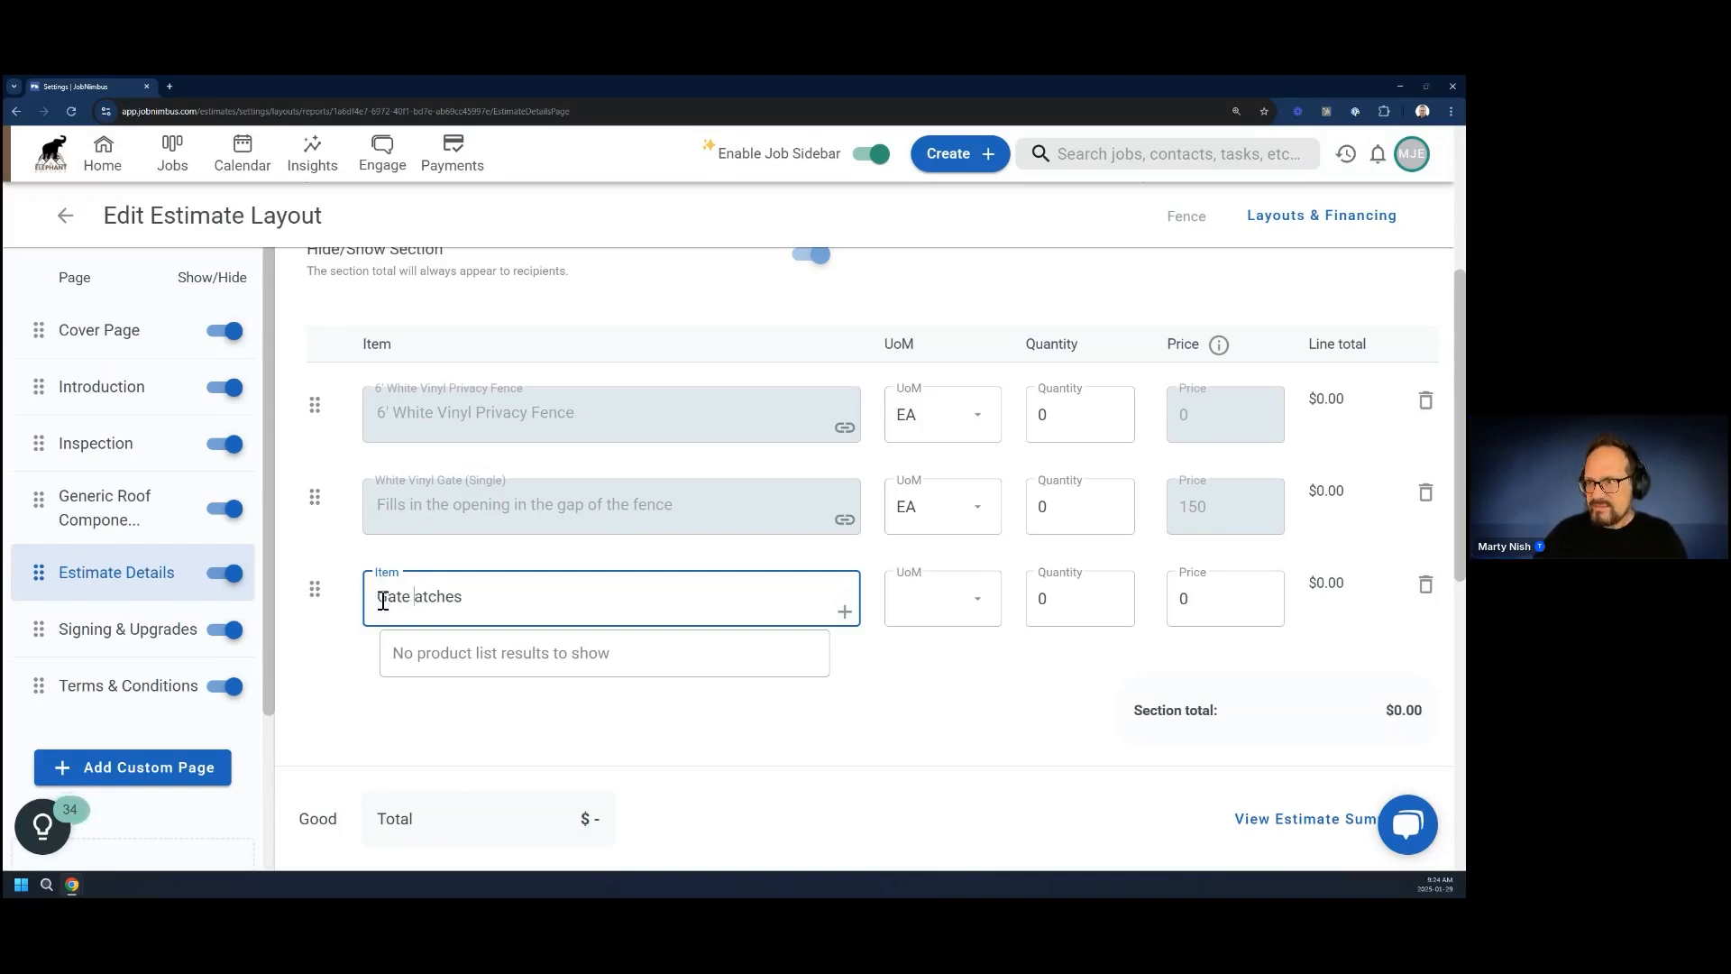
type("L")
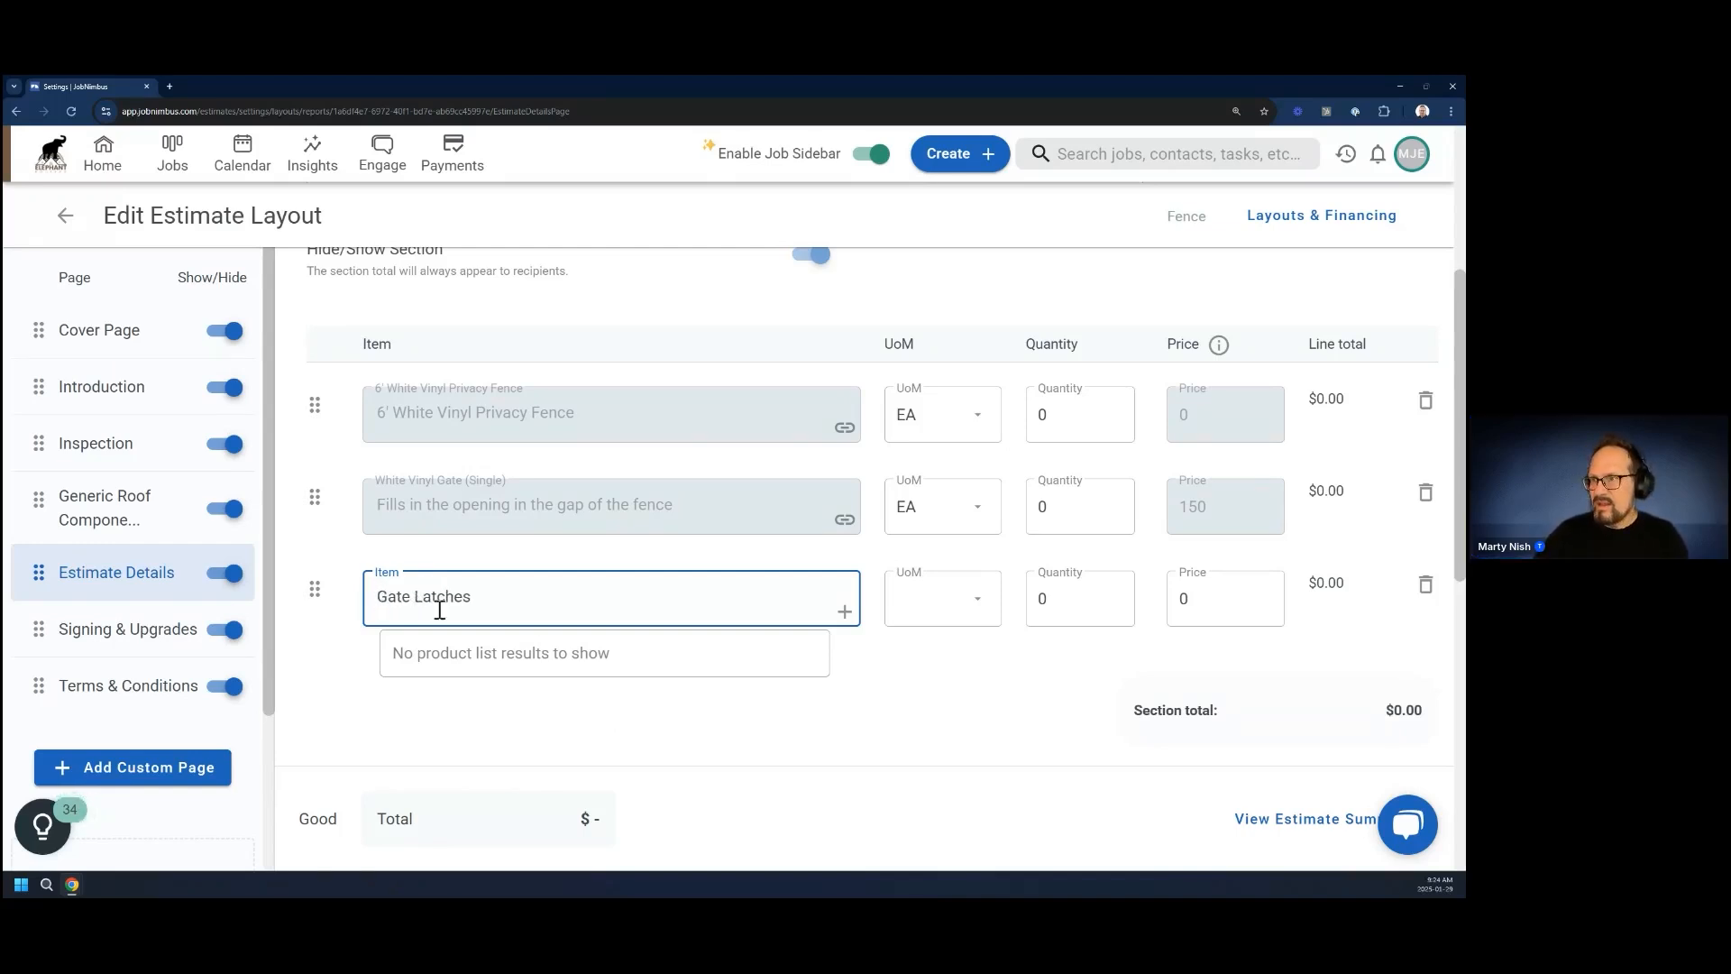
left_click(684, 727)
Create a new product from the third item line, named Gate Latches with the description "Keeps gate shut"
left_click(844, 707)
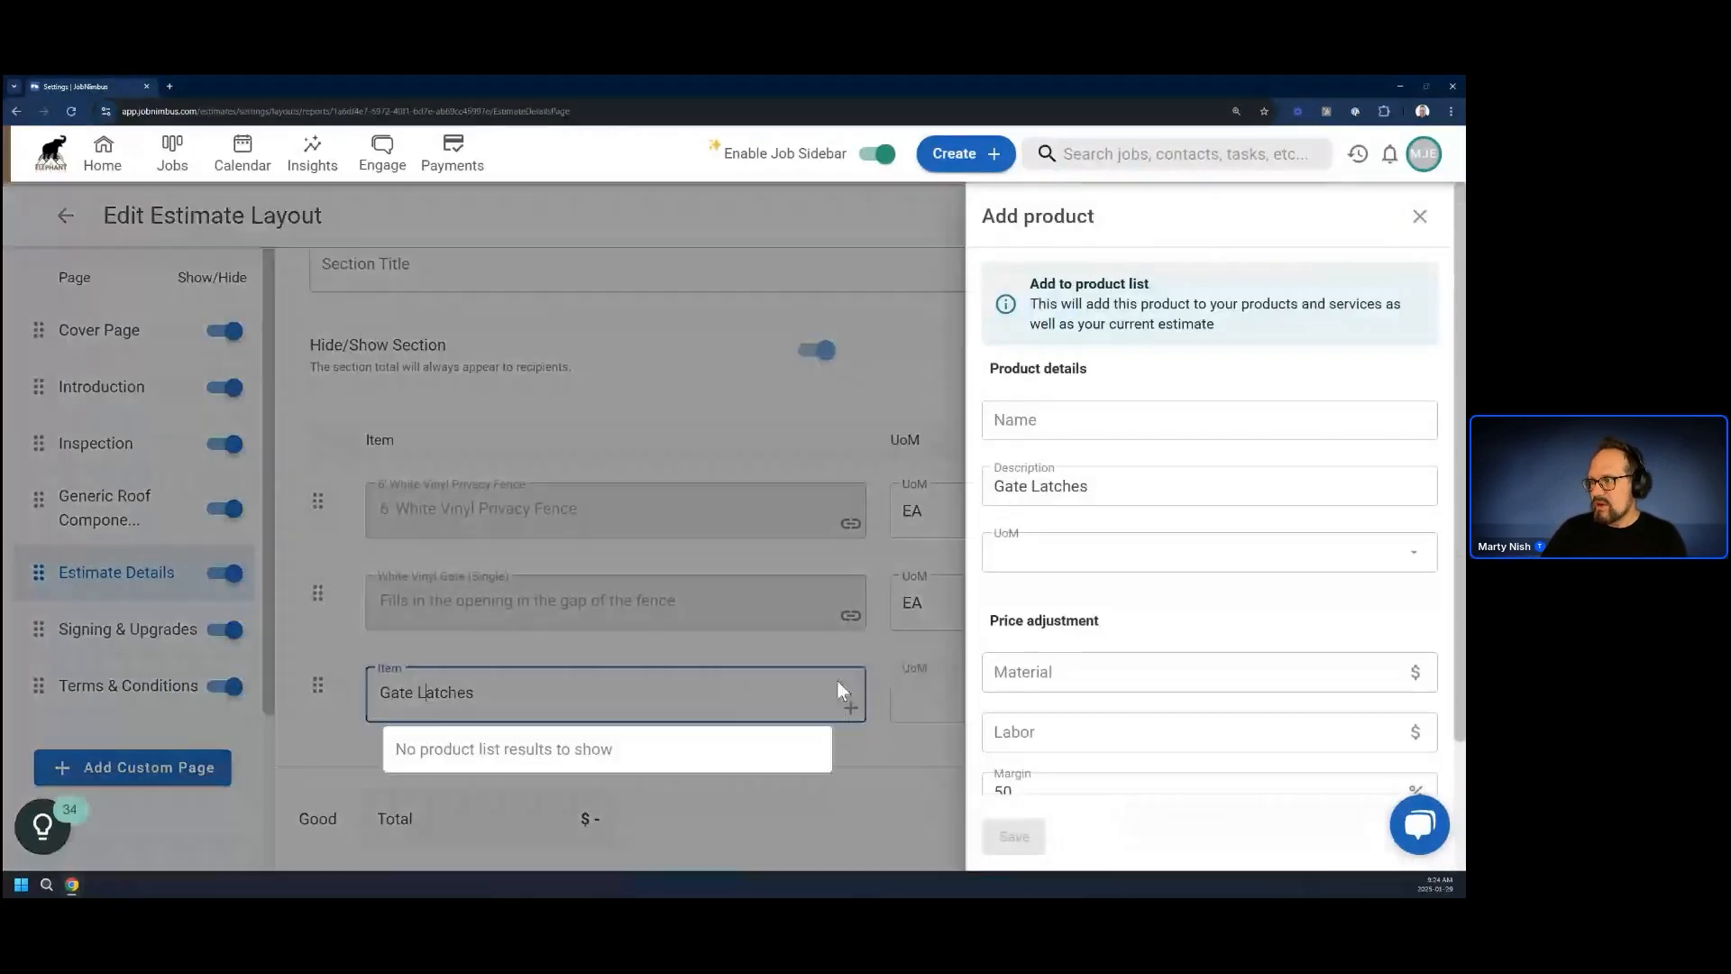
left_click_drag(1116, 483, 1037, 422)
key("ctrl+c")
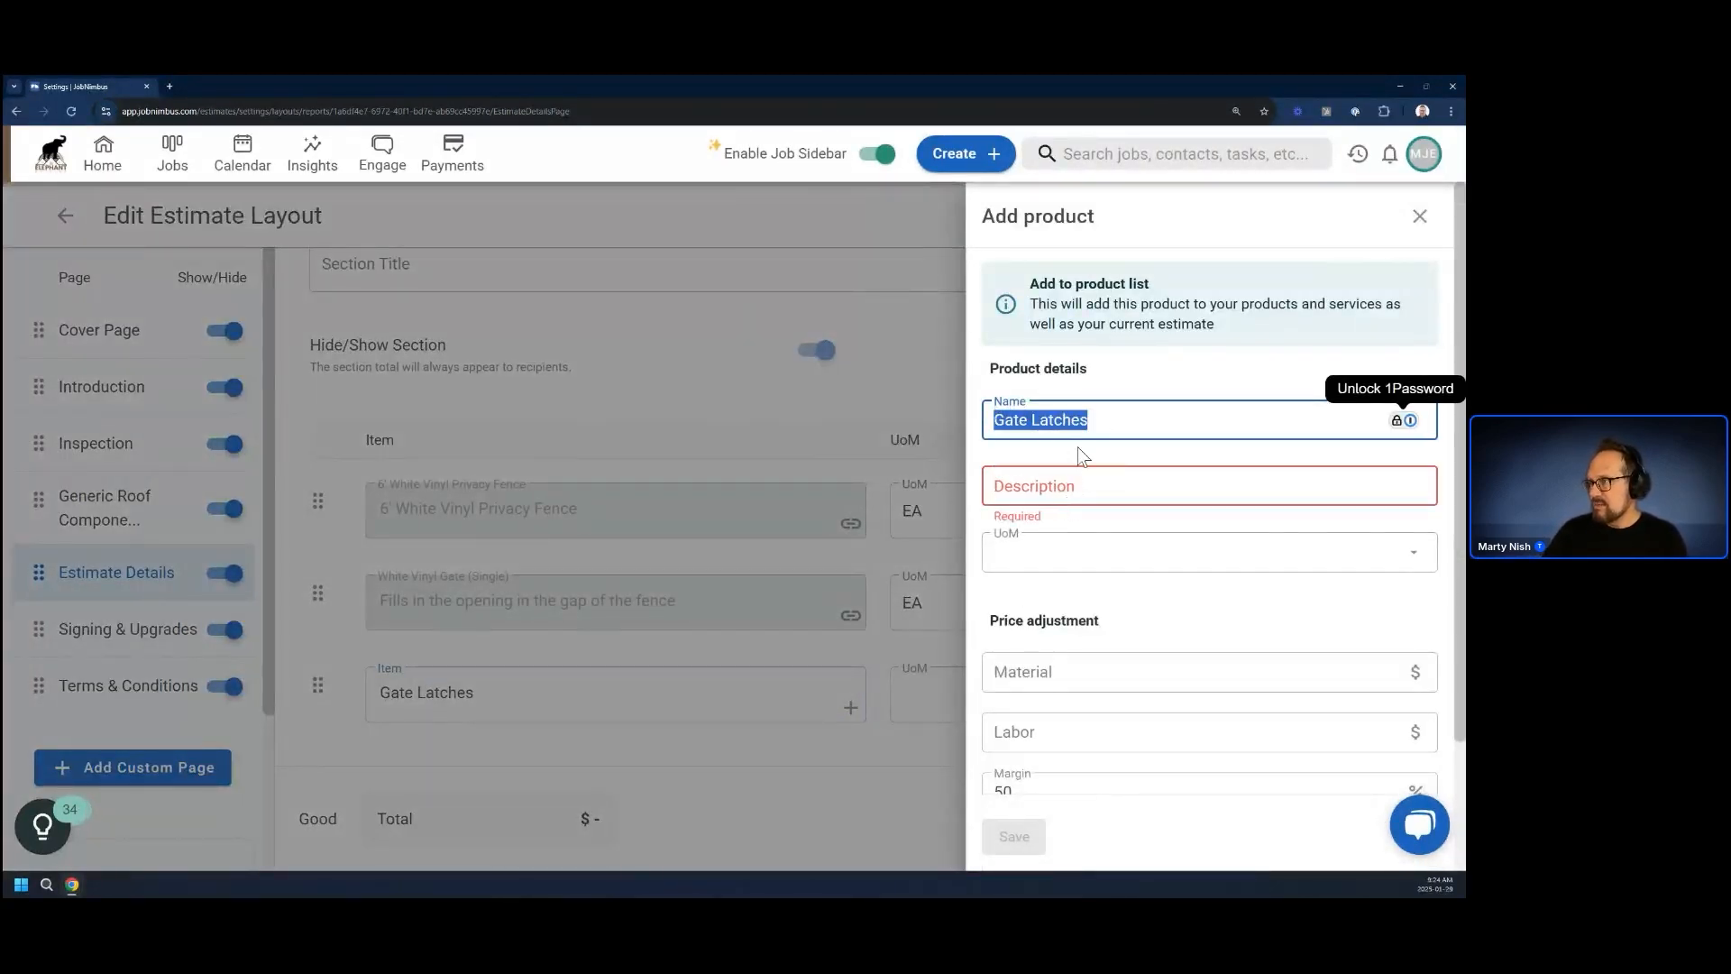
left_click(1080, 485)
key("ctrl+v")
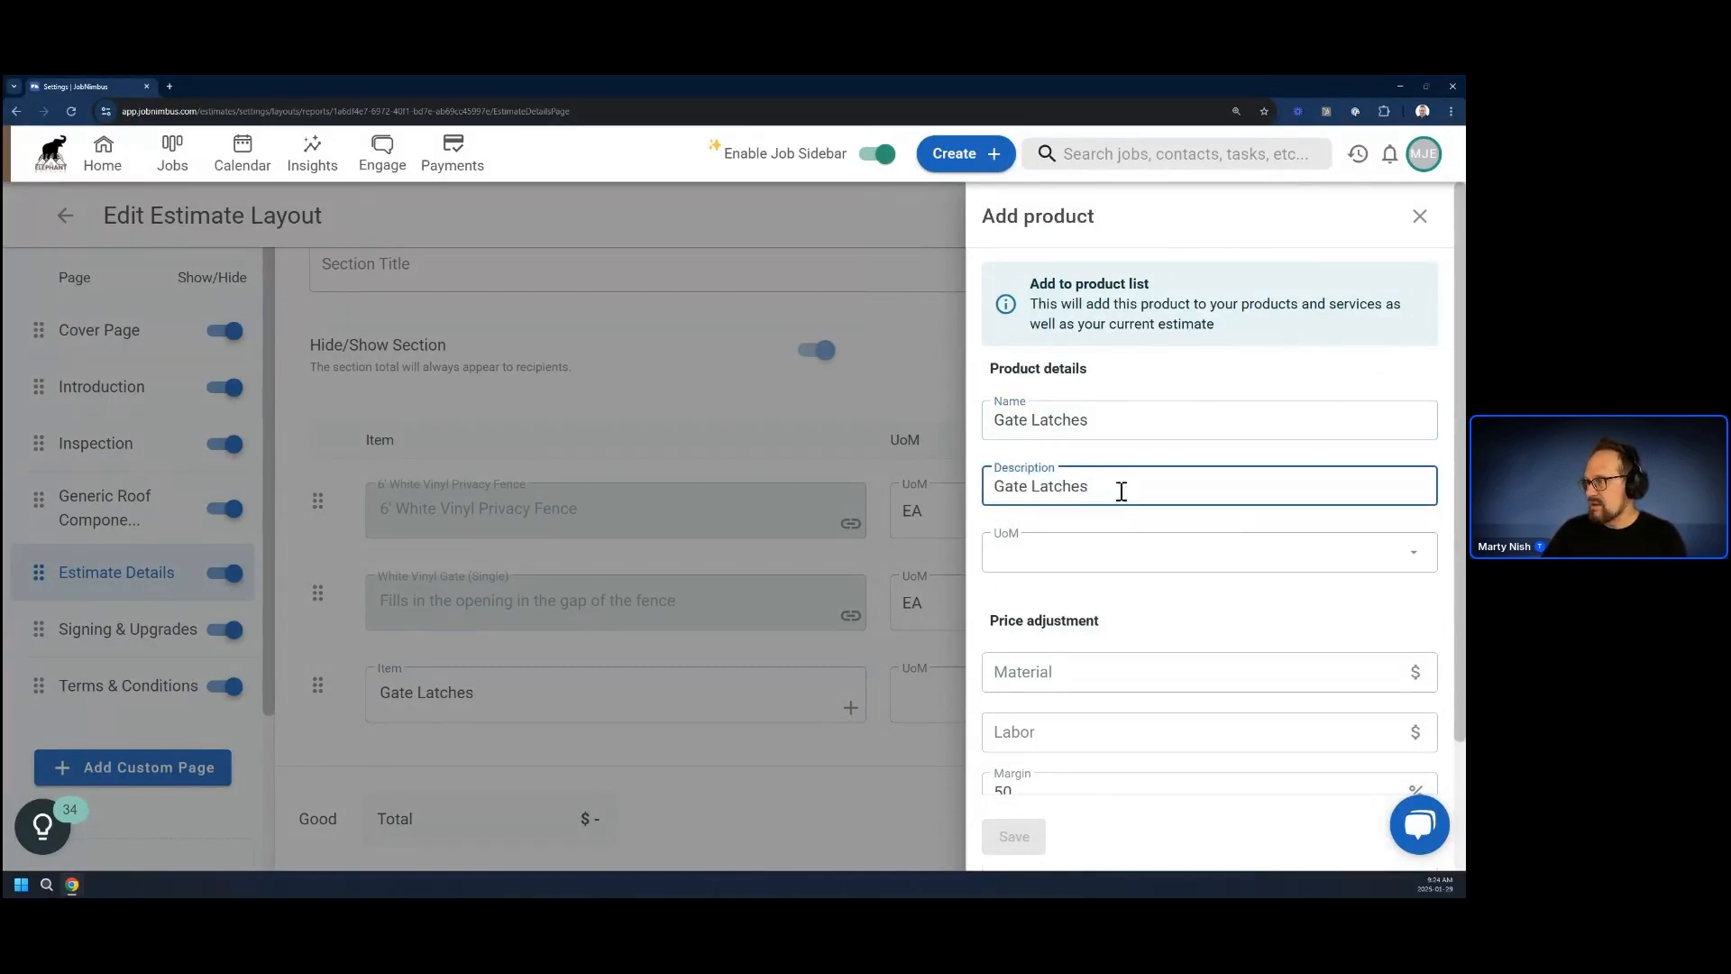
left_click_drag(1121, 491, 987, 537)
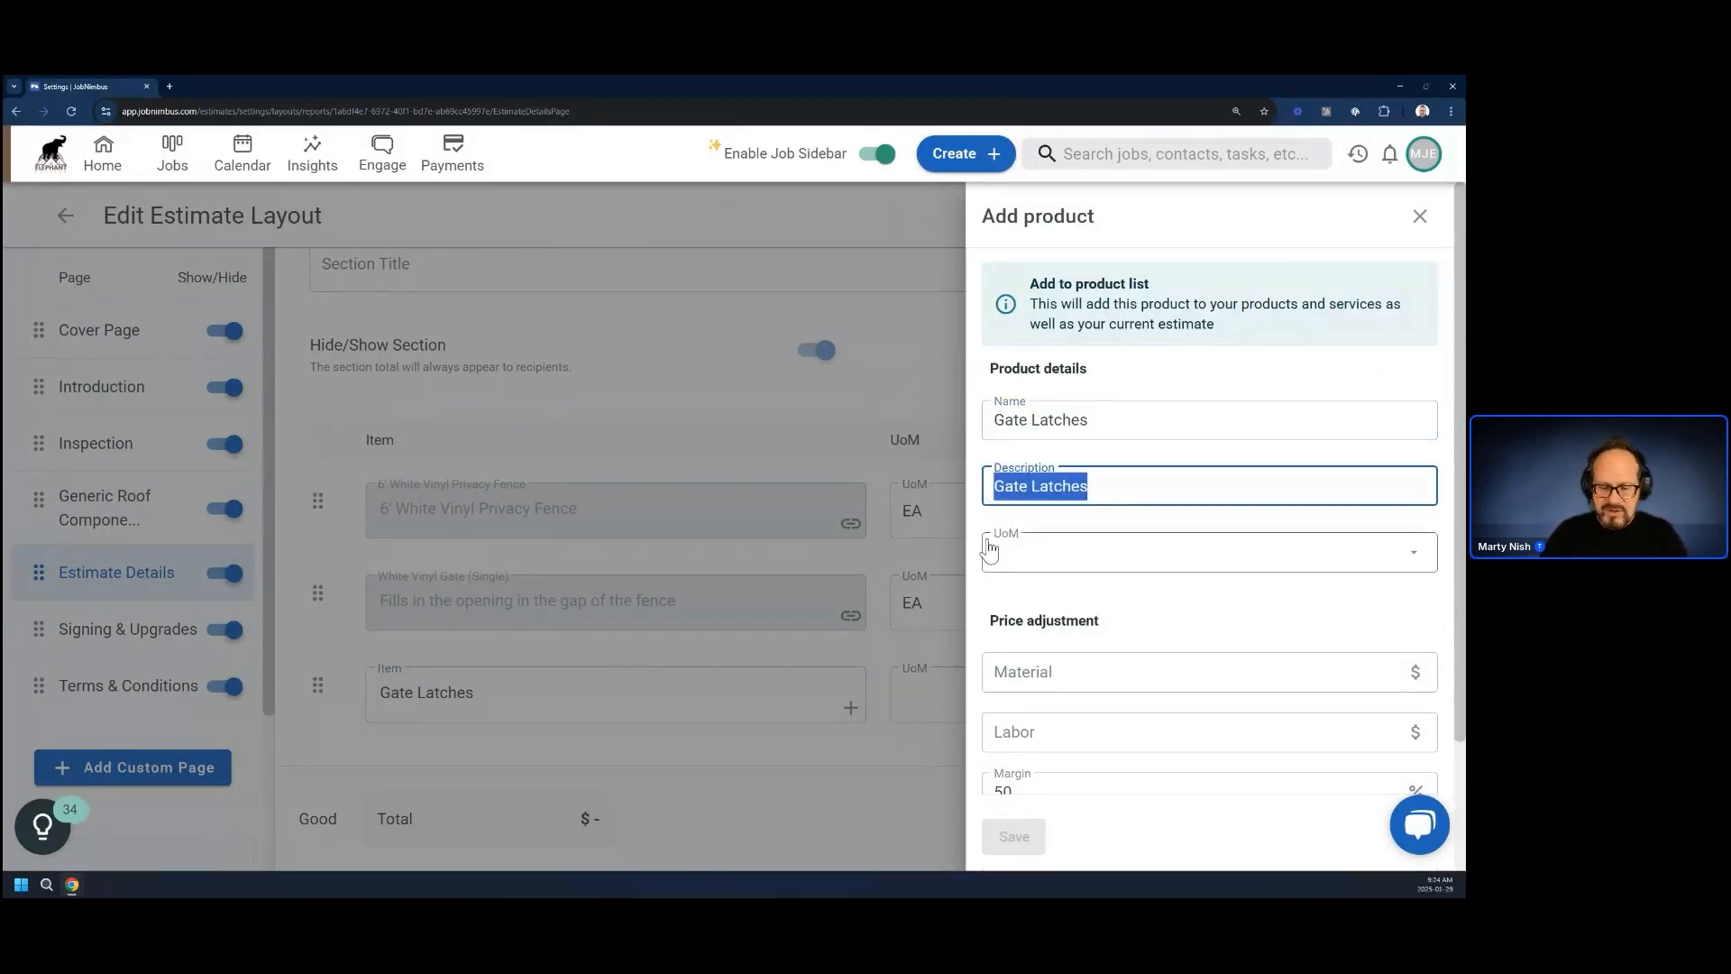
type("Keeps ")
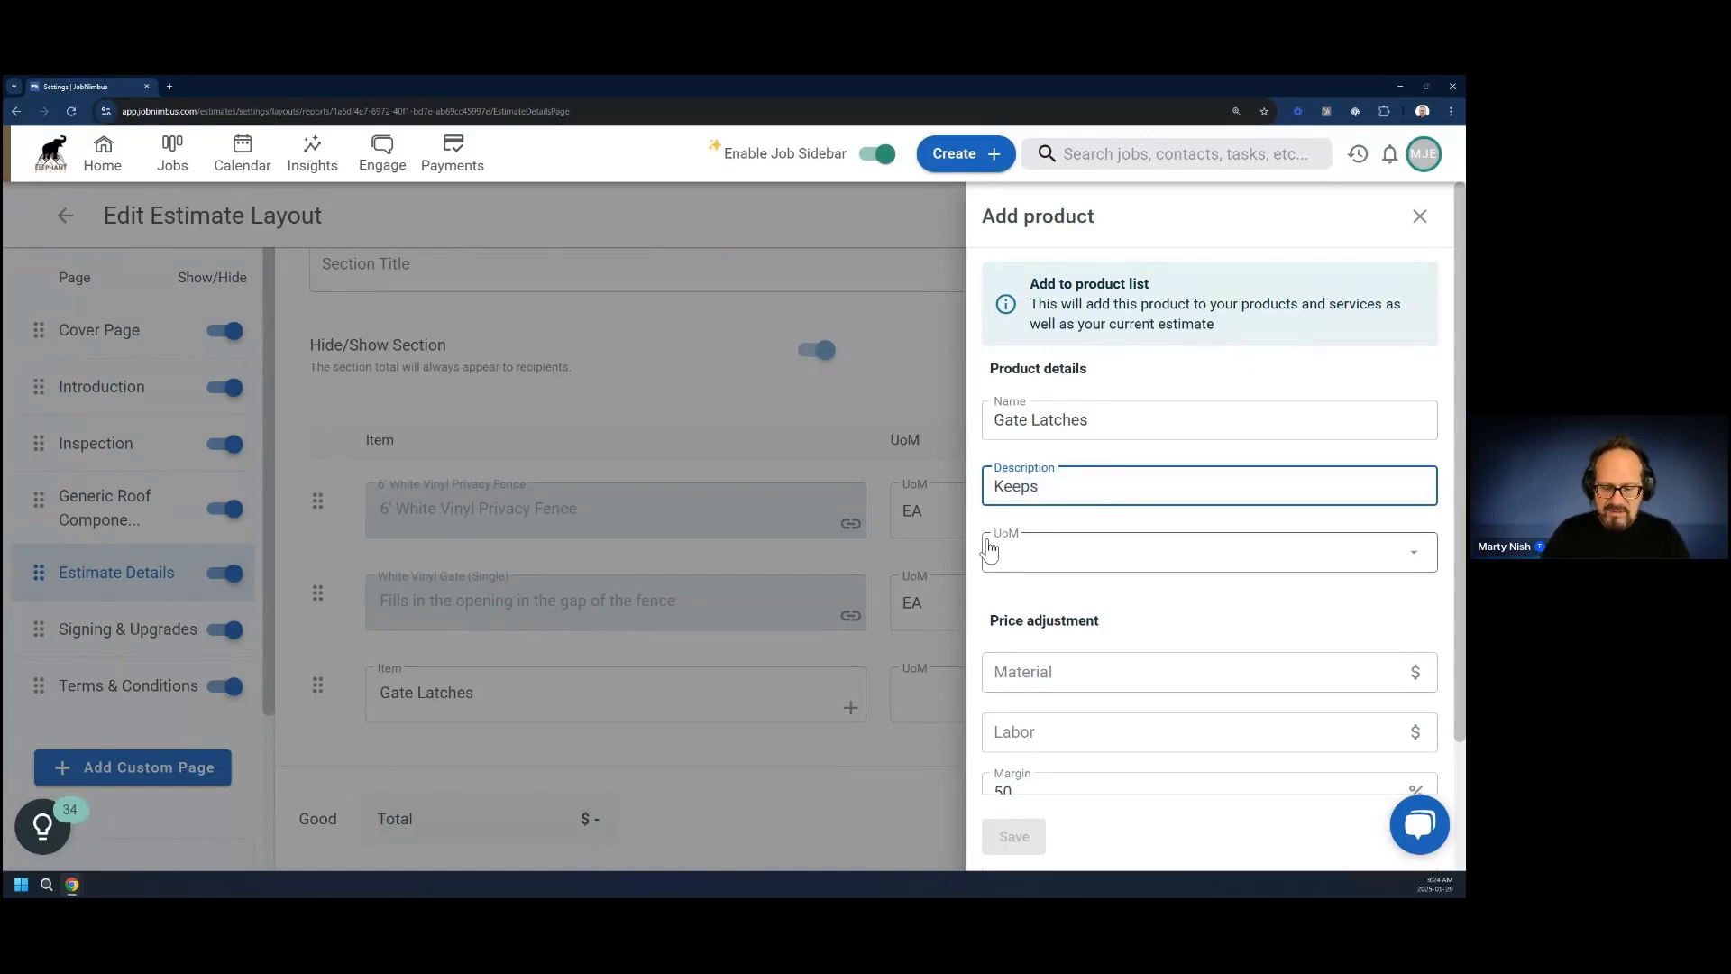
type("gate")
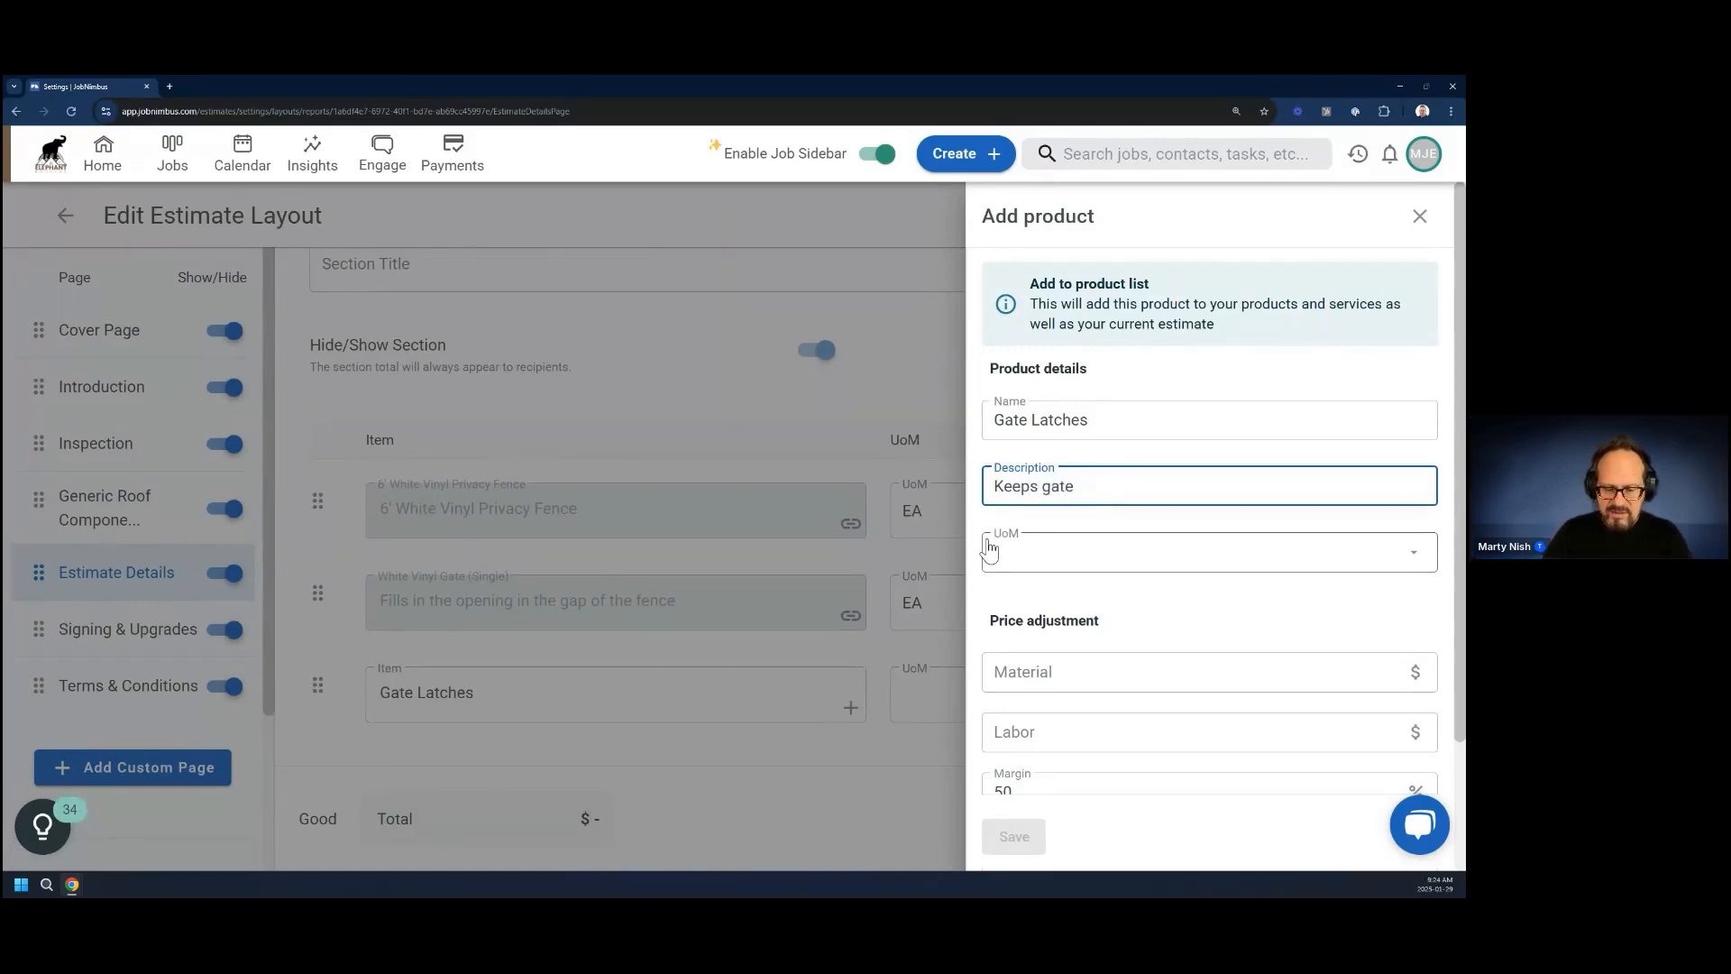
type(" shut")
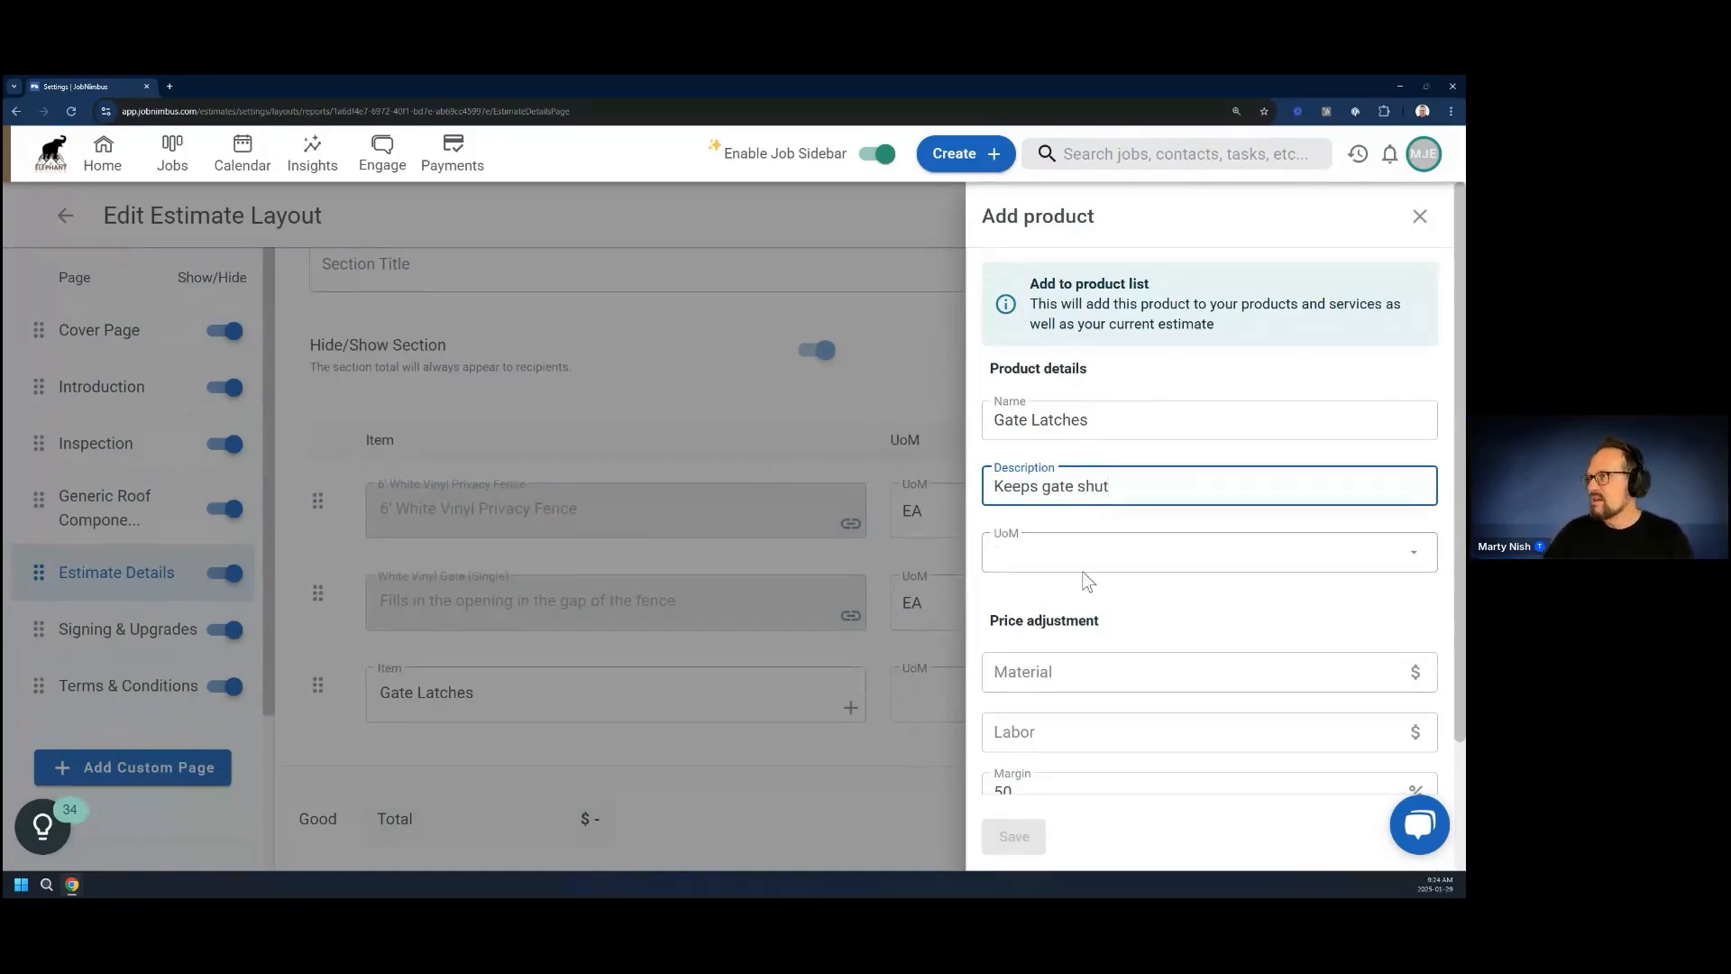
Set the Gate Latches product's unit of measure to EA and its material cost to $10, and save it
left_click(1127, 550)
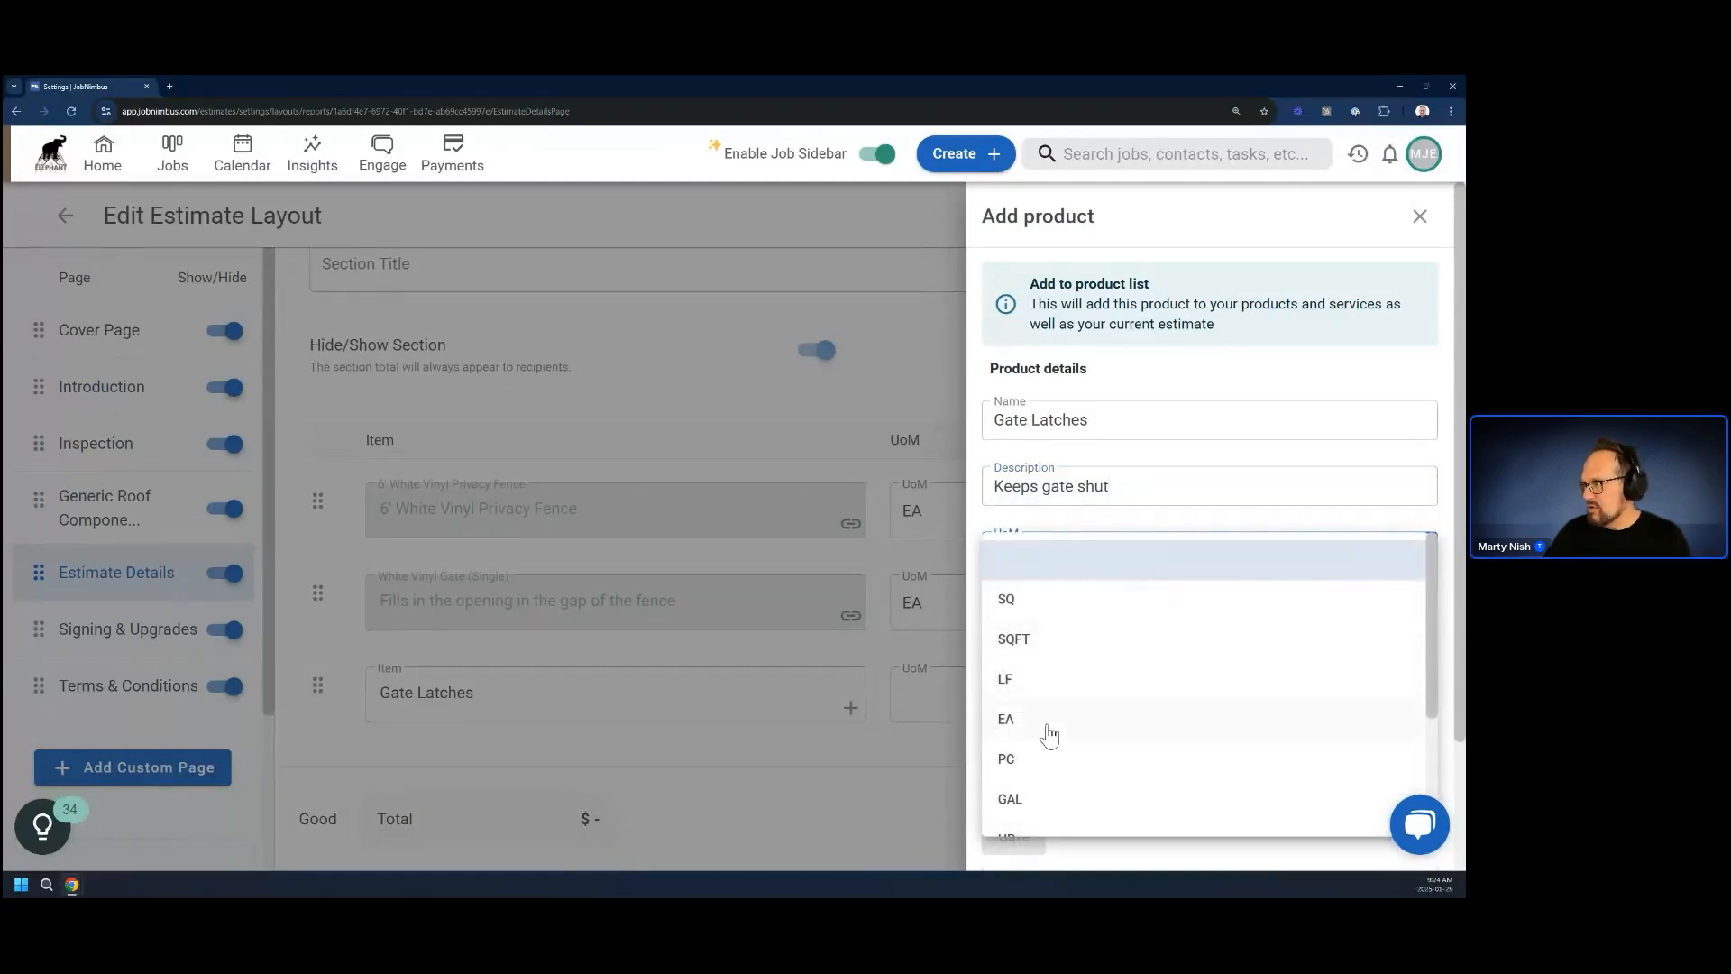
left_click(1043, 721)
scroll(1095, 636, "down", 1)
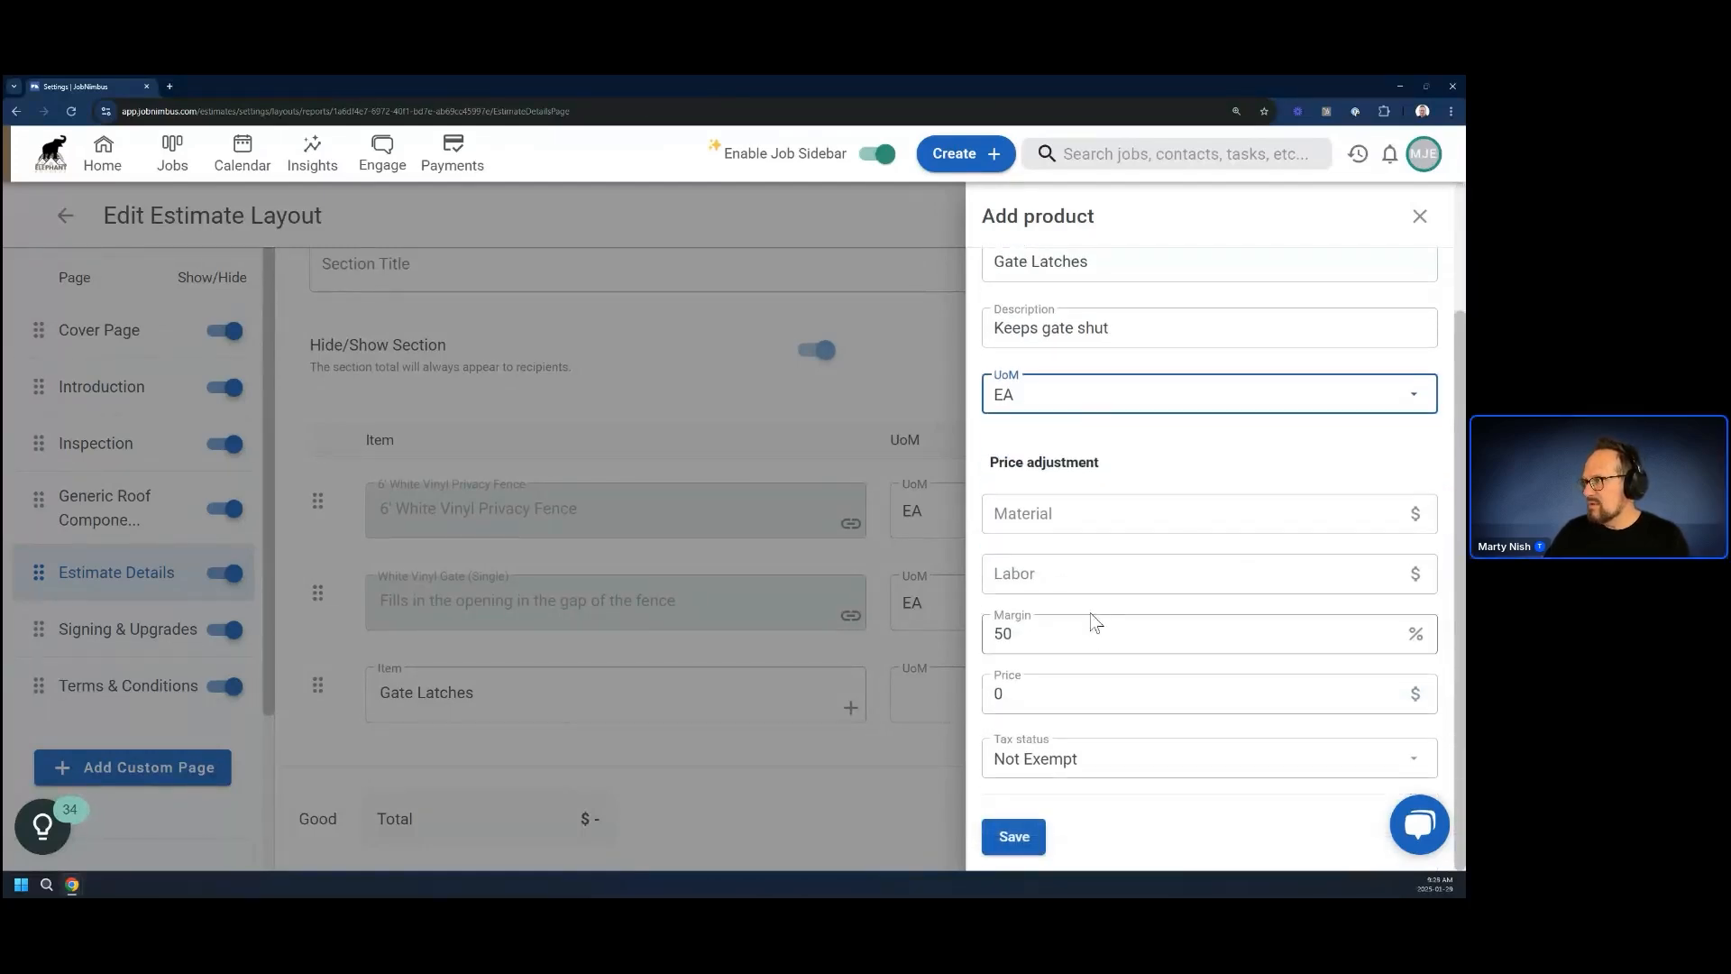
left_click(1061, 518)
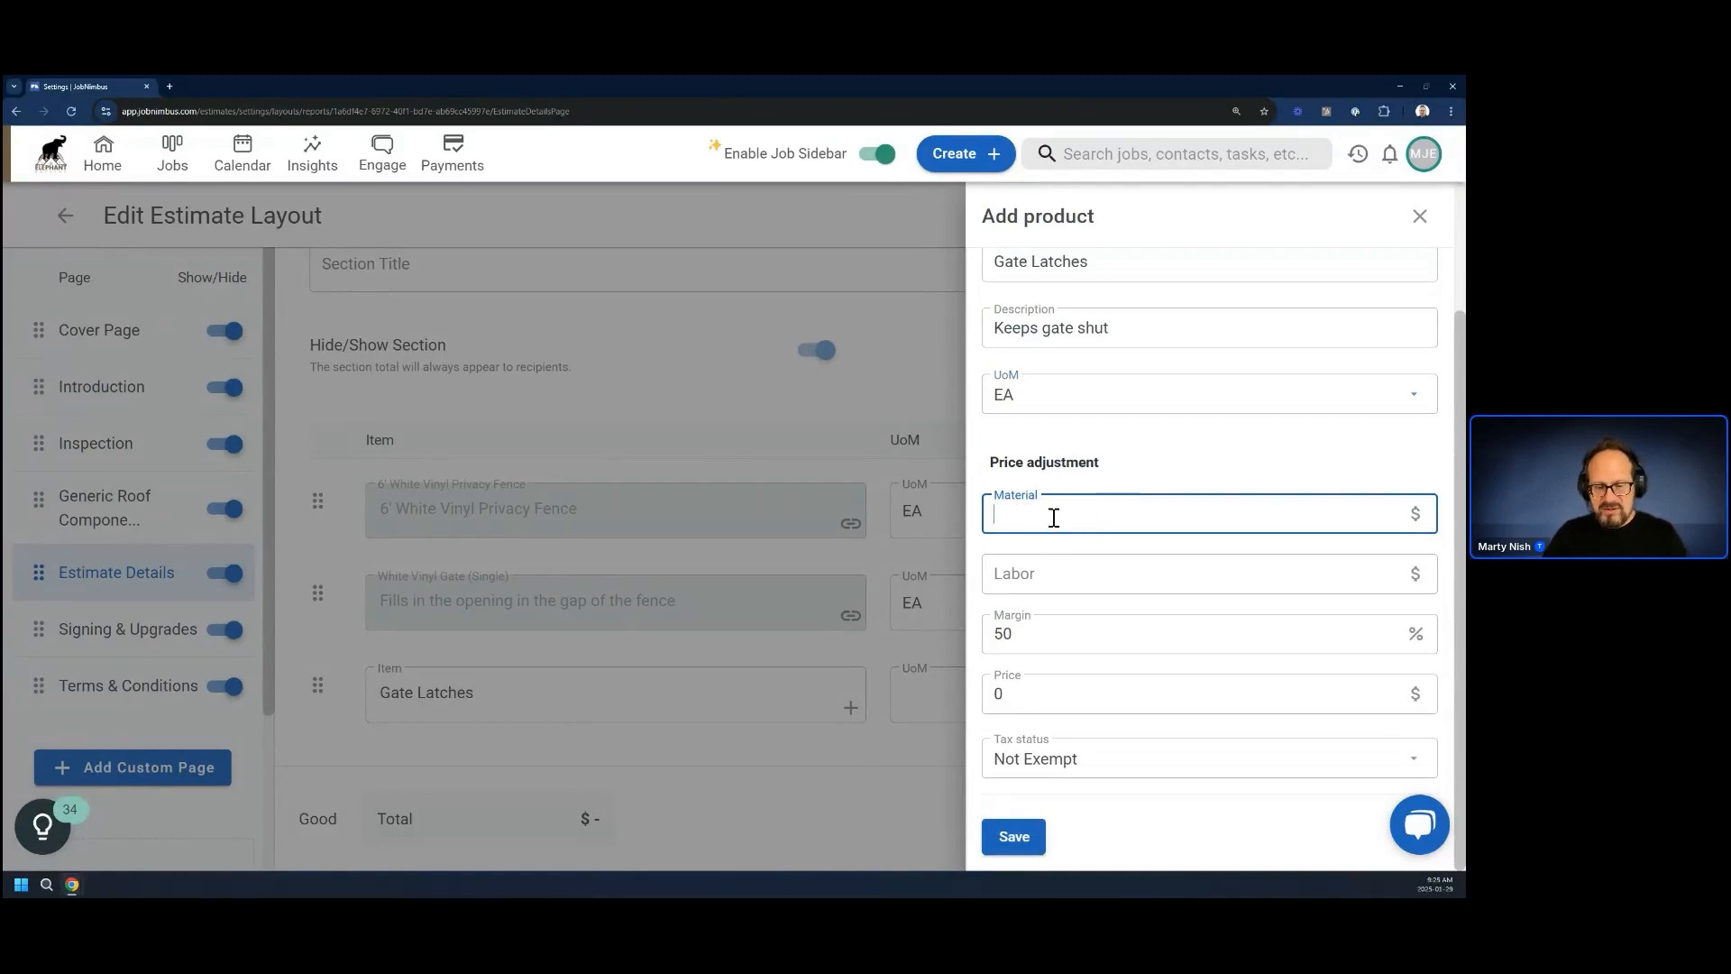
type("10")
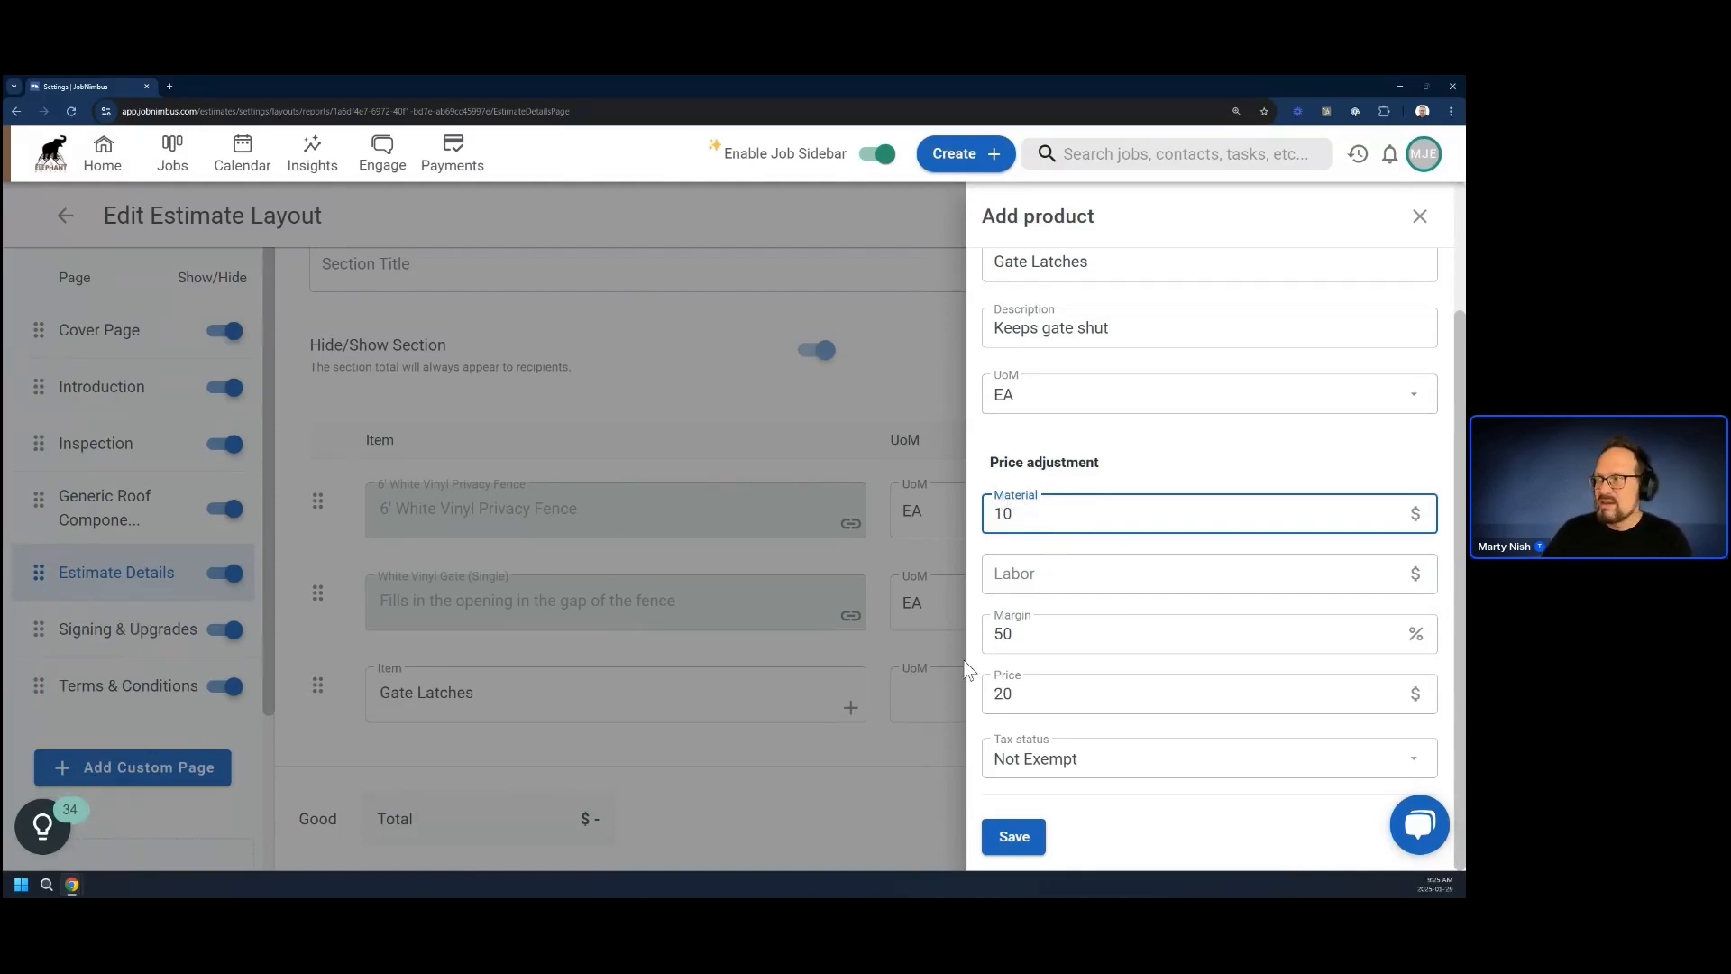
left_click(1012, 847)
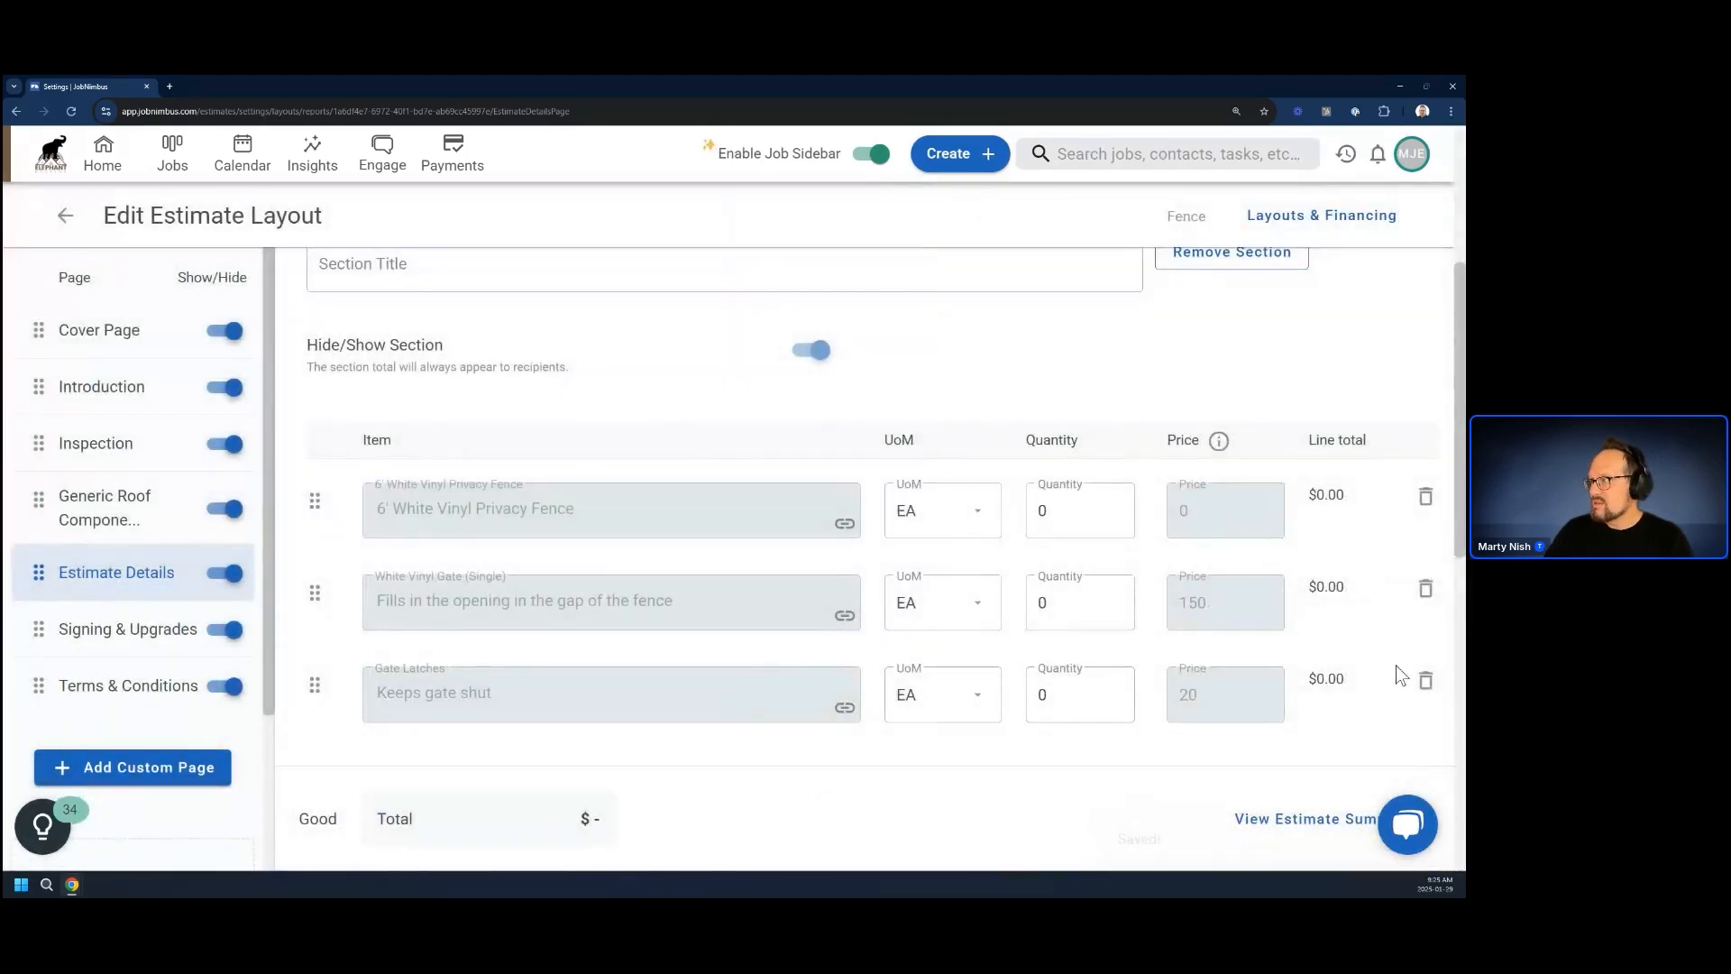
Add a product calculation to the Gate Latches item using the Gates fencing token, save it and close the item's details
left_click(846, 709)
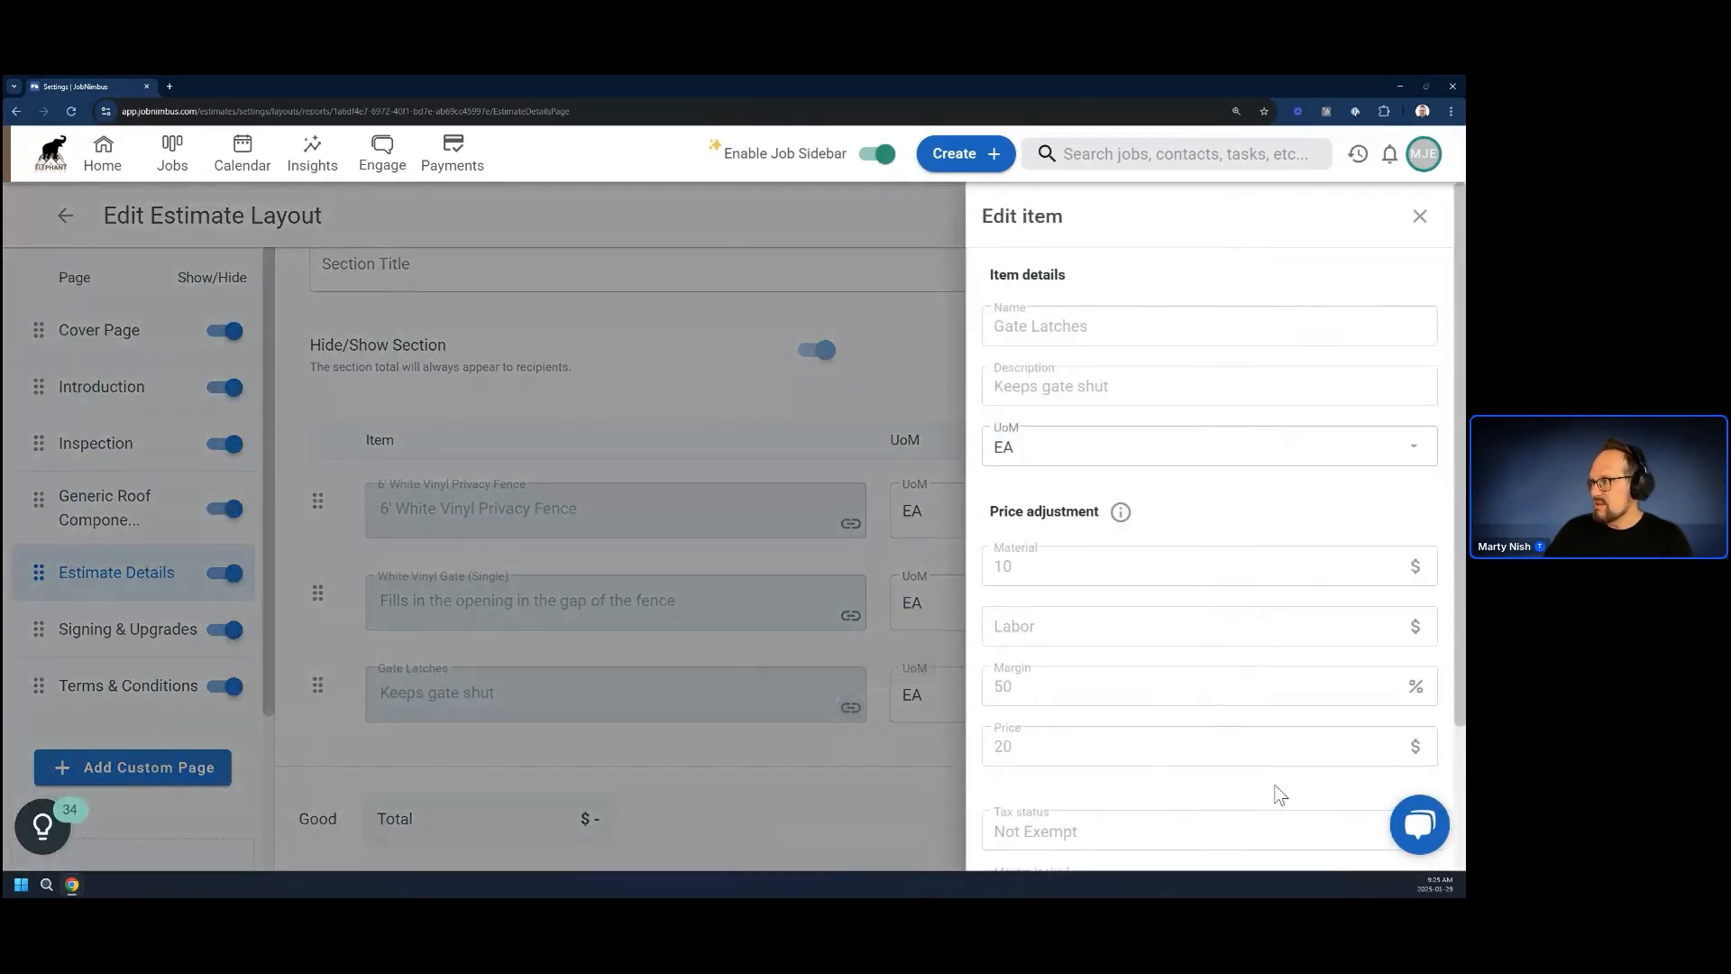
scroll(1164, 705, "down", 2)
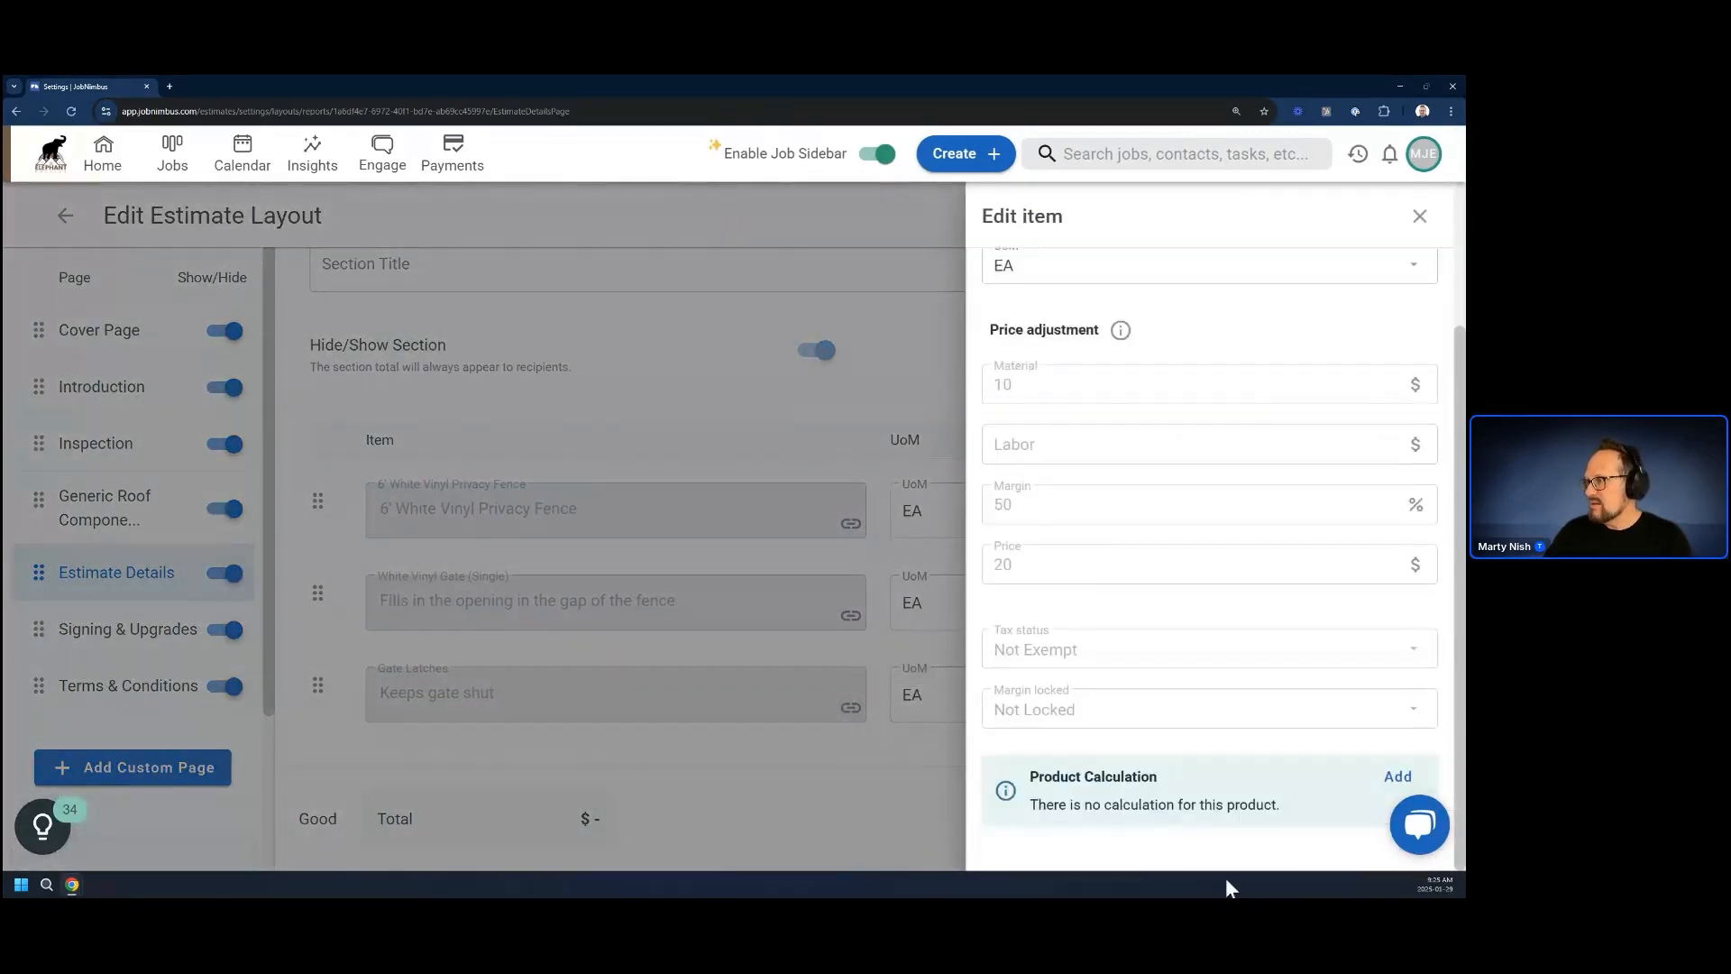
left_click(1396, 776)
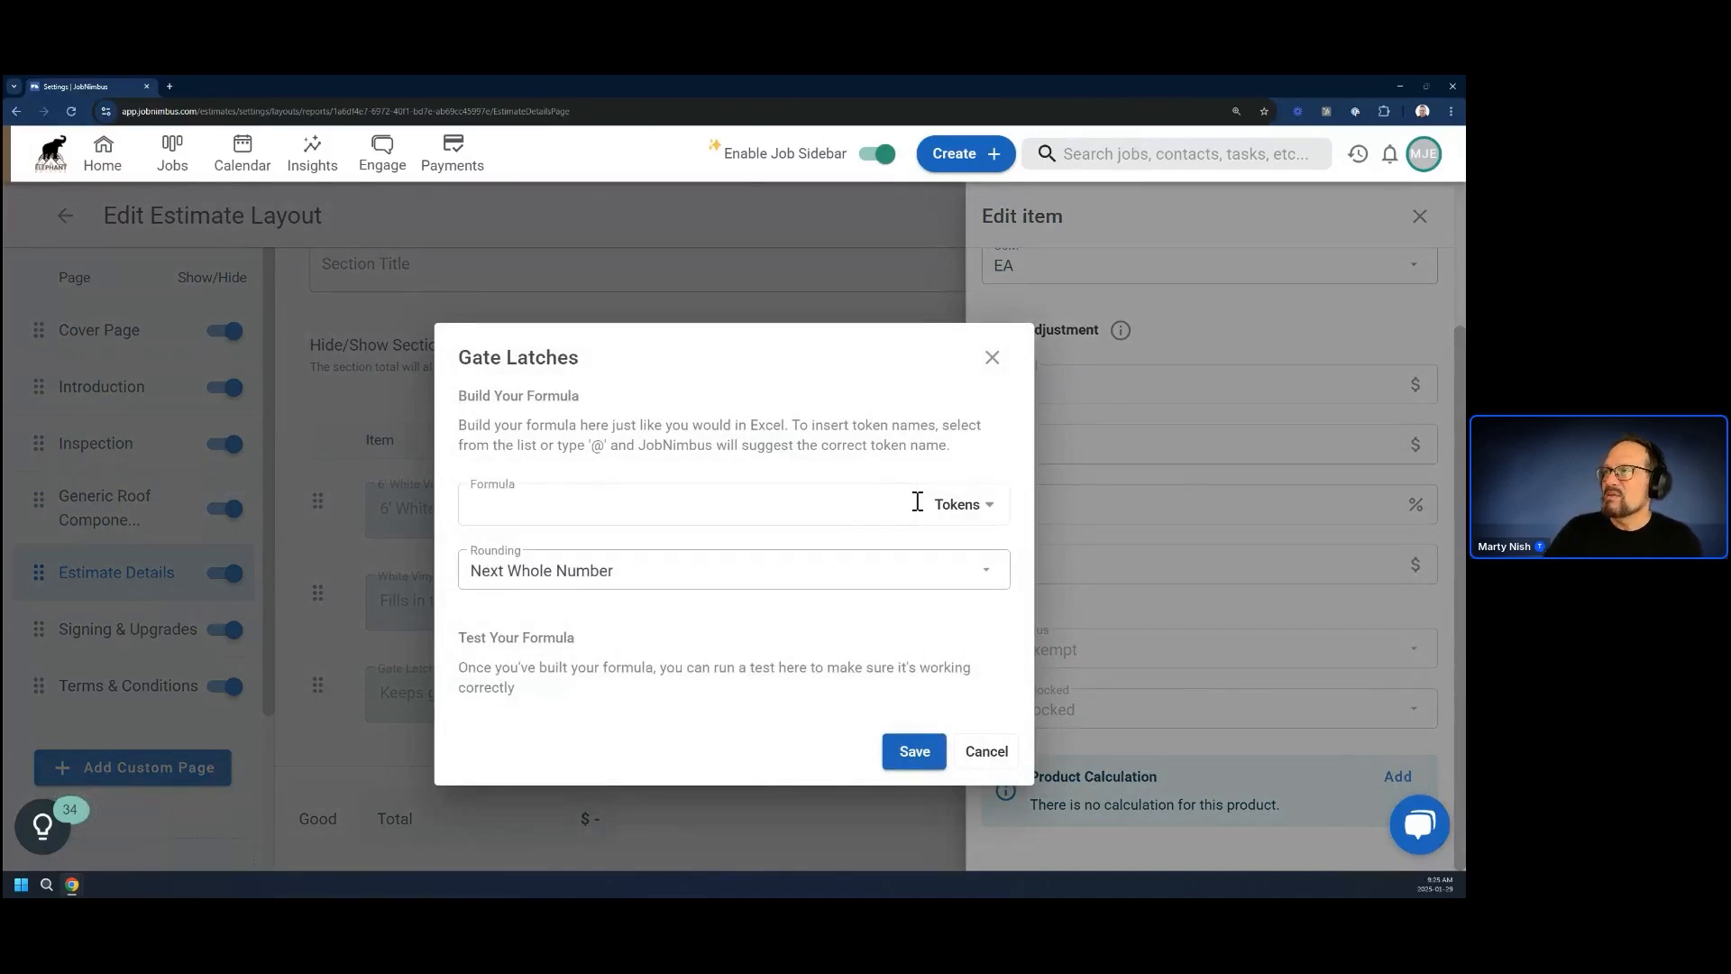
left_click(956, 503)
scroll(824, 620, "down", 1)
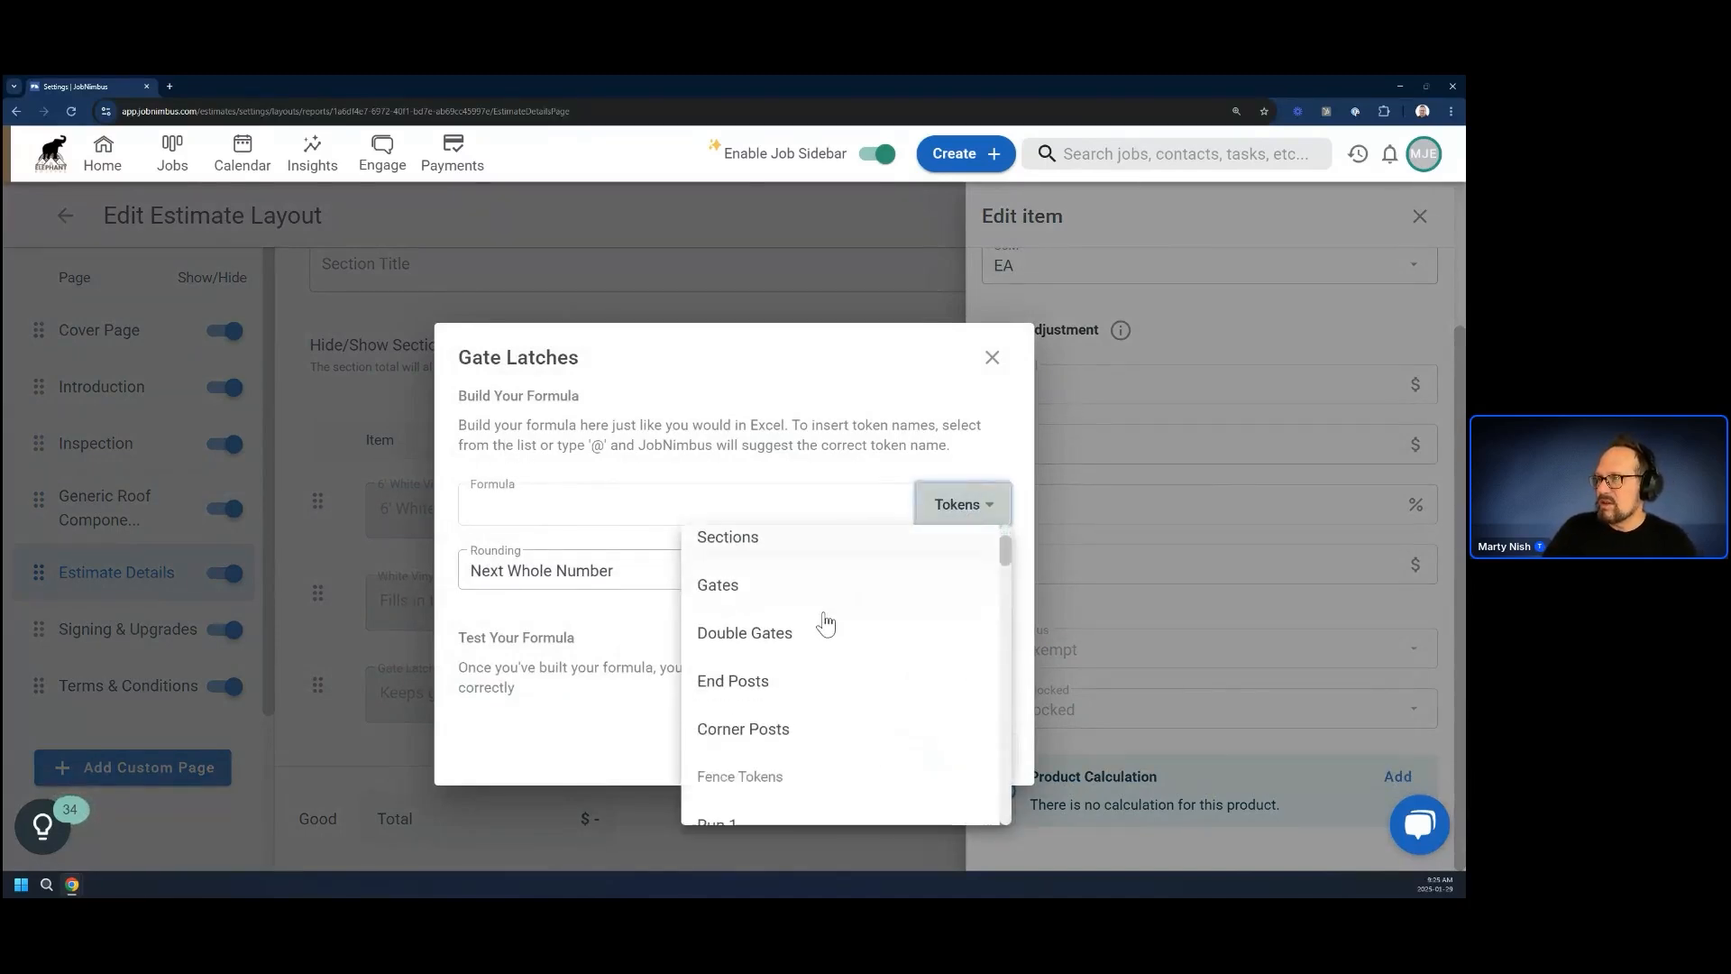
scroll(825, 622, "down", 1)
scroll(825, 625, "up", 2)
scroll(825, 622, "up", 1)
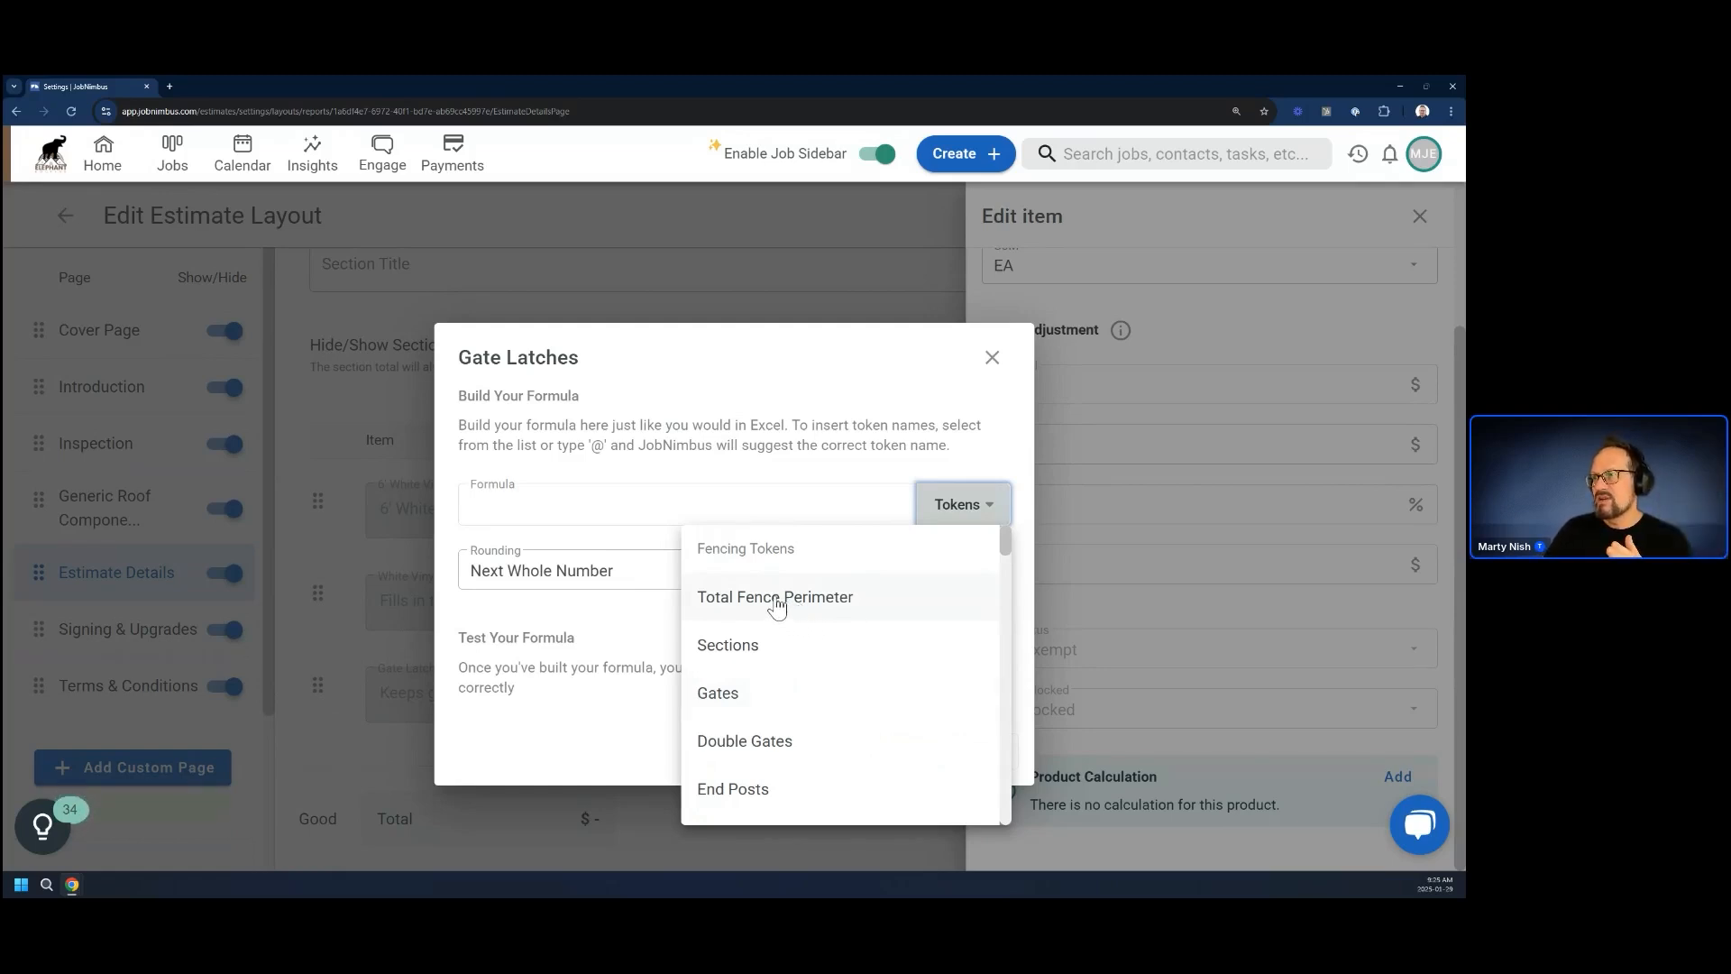
left_click(723, 694)
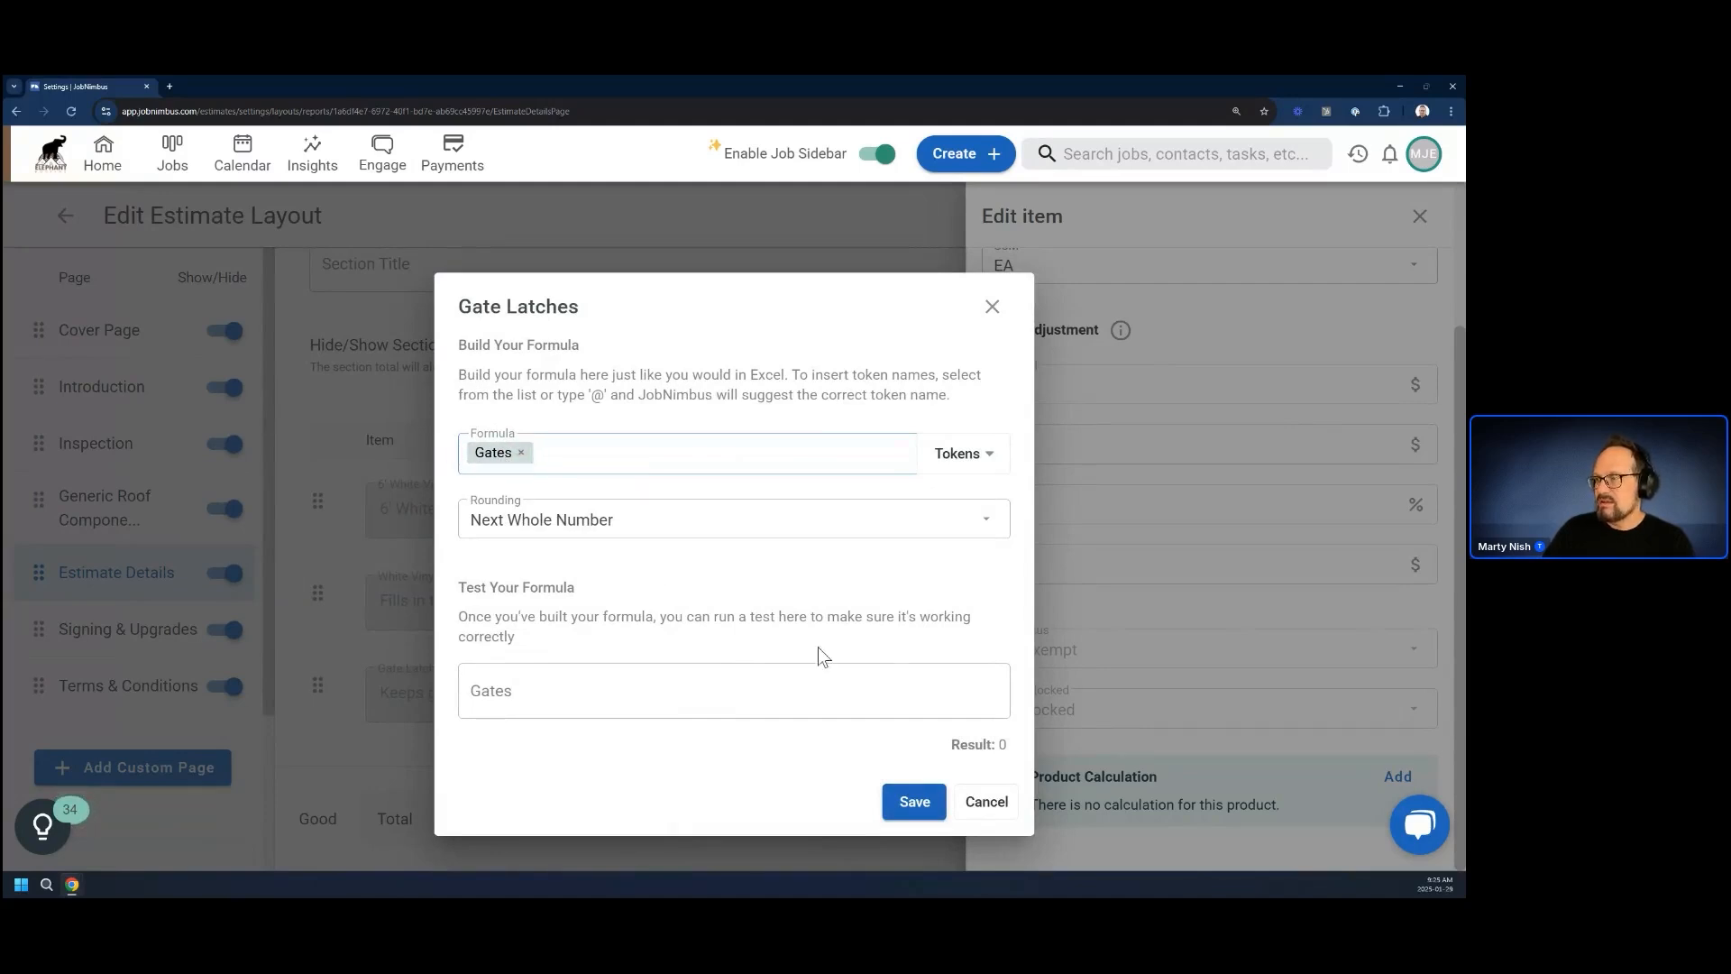
left_click(912, 803)
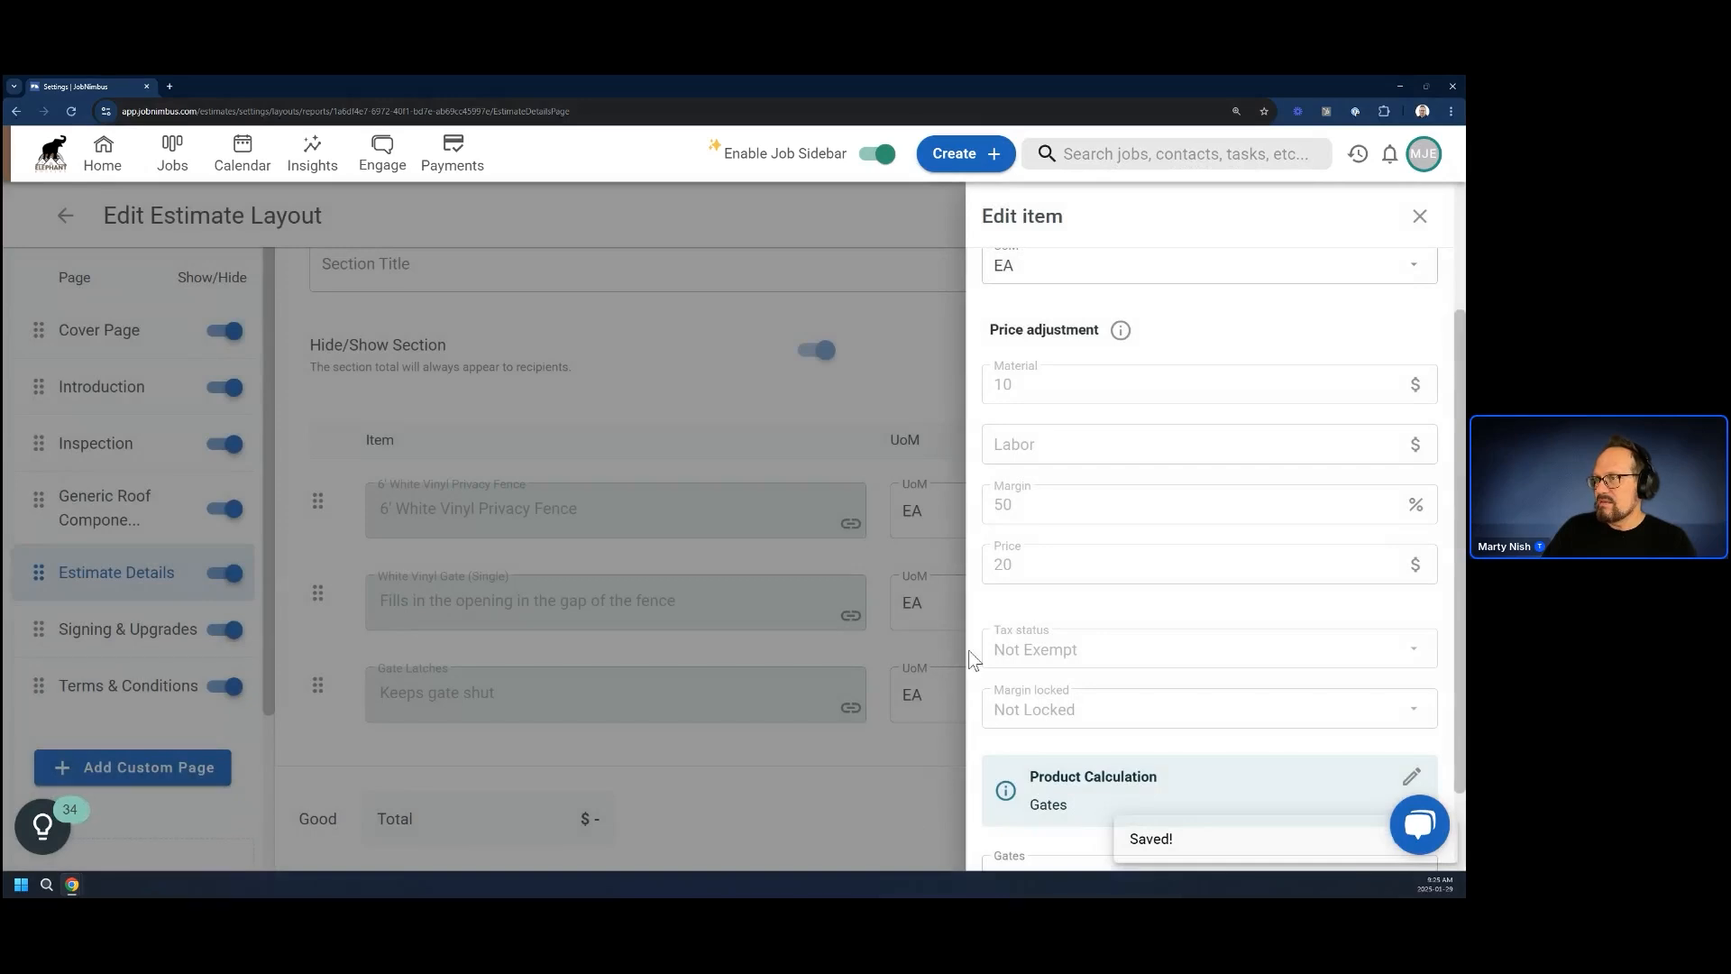
left_click(1422, 219)
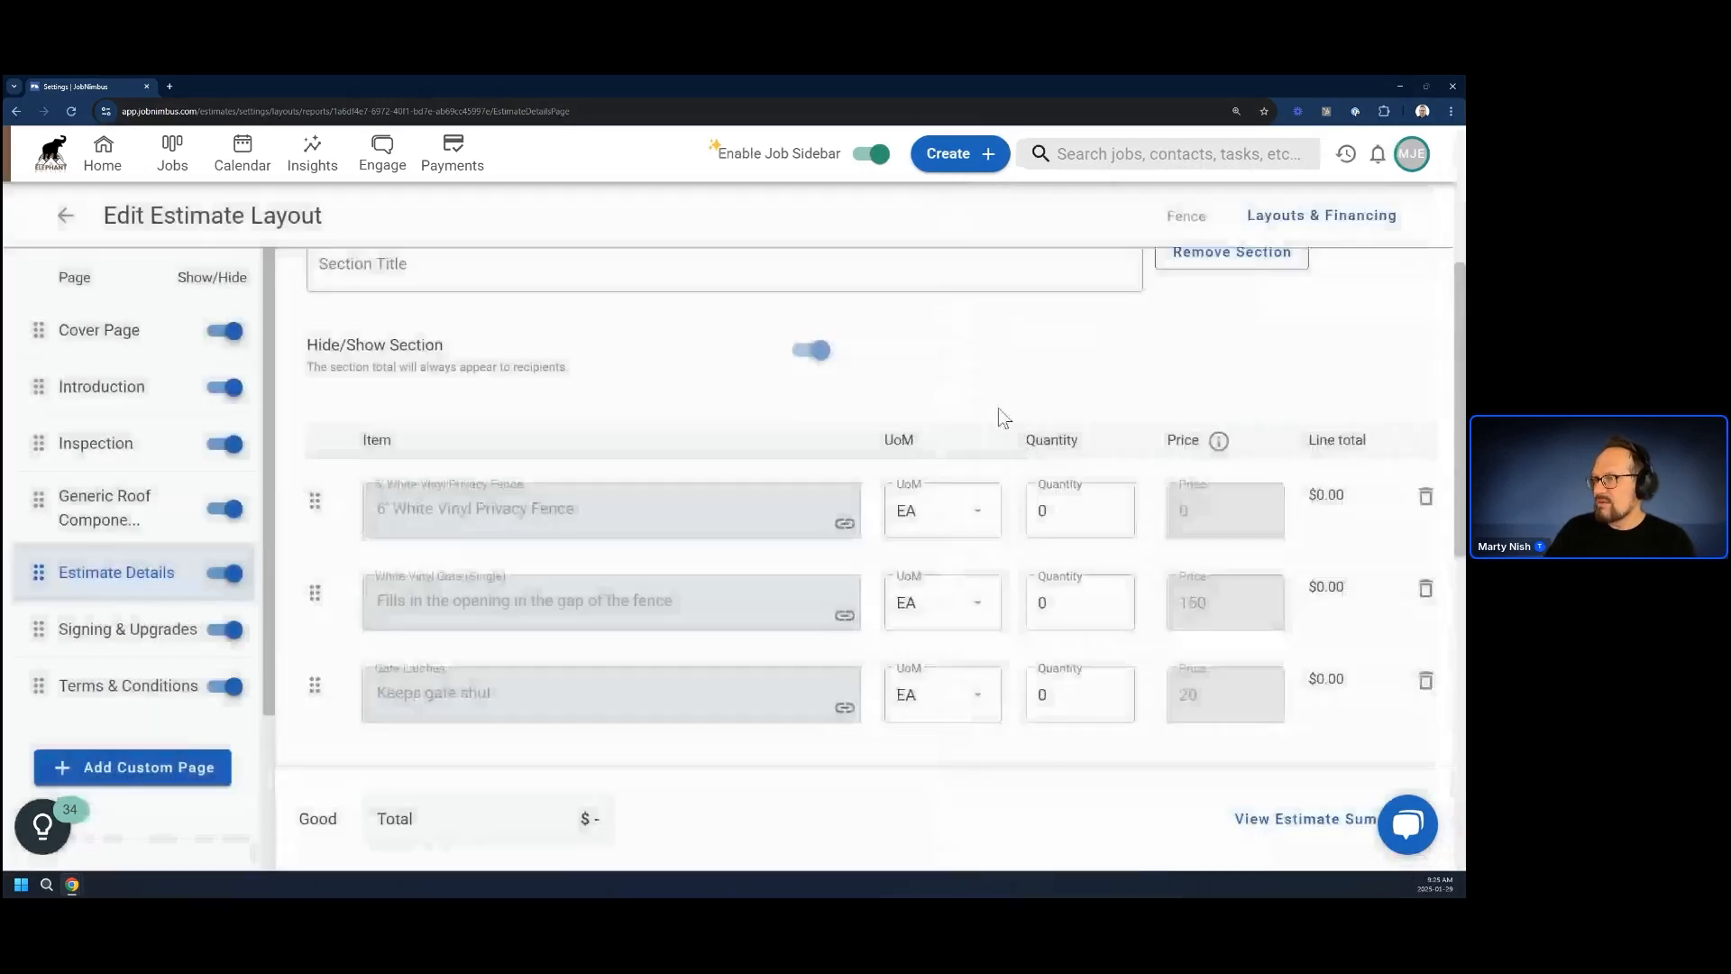
scroll(433, 780, "down", 2)
left_click(356, 710)
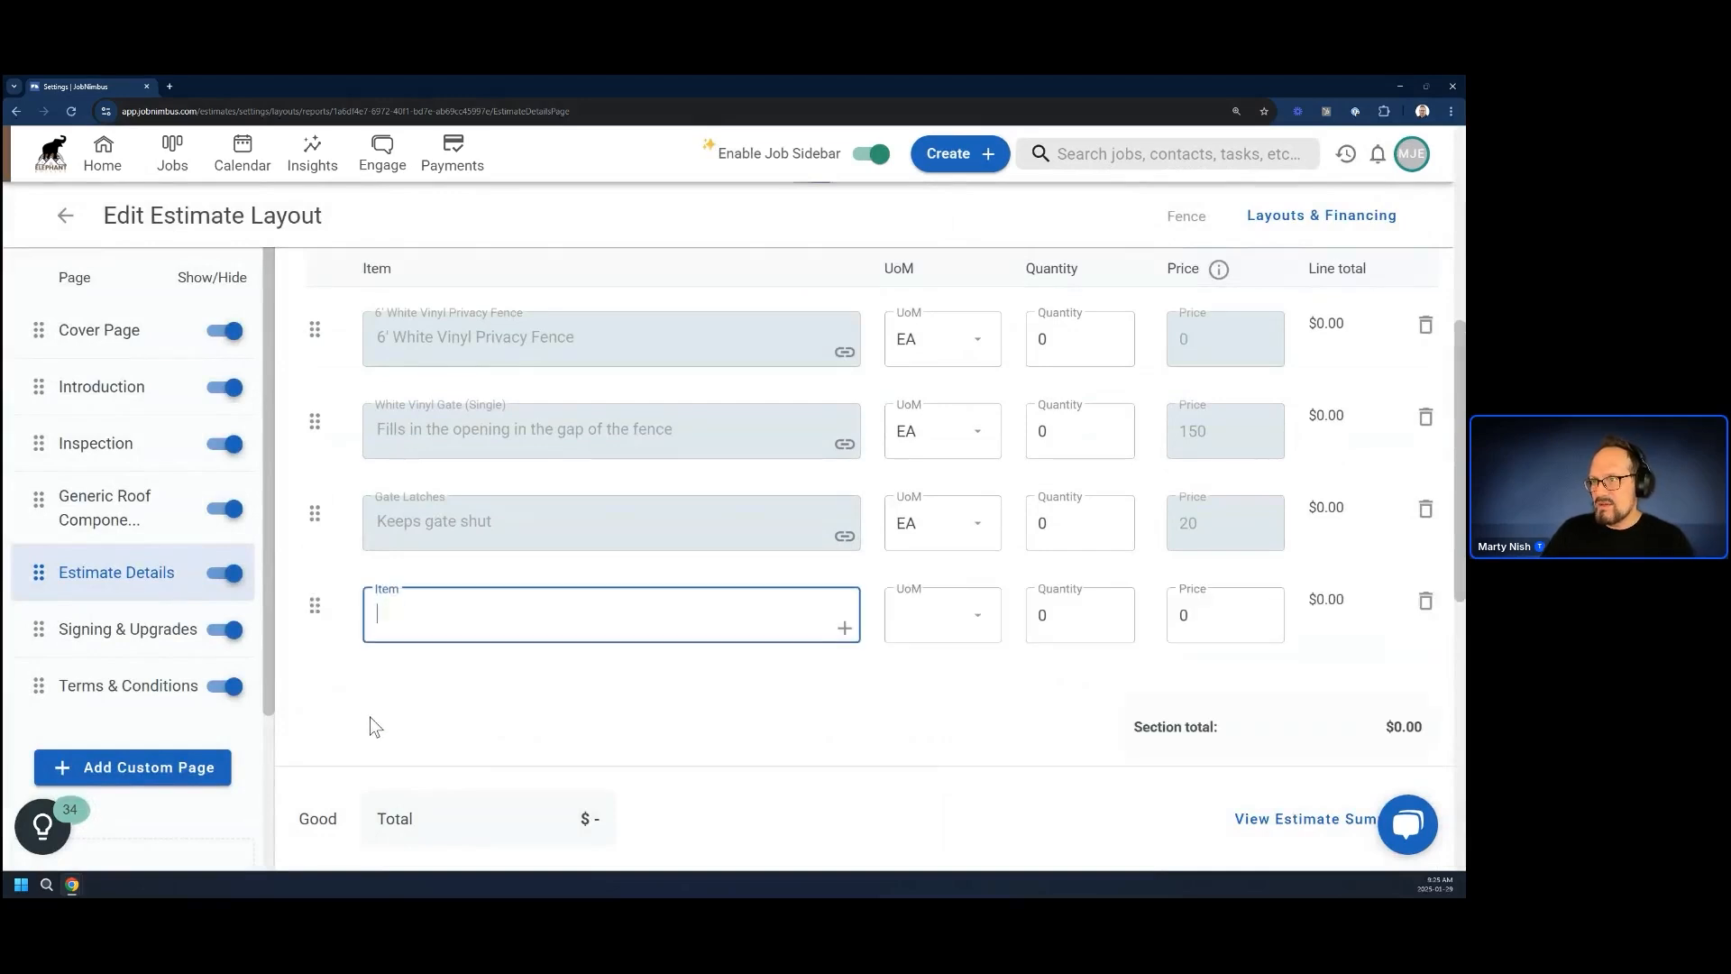
type("hinges")
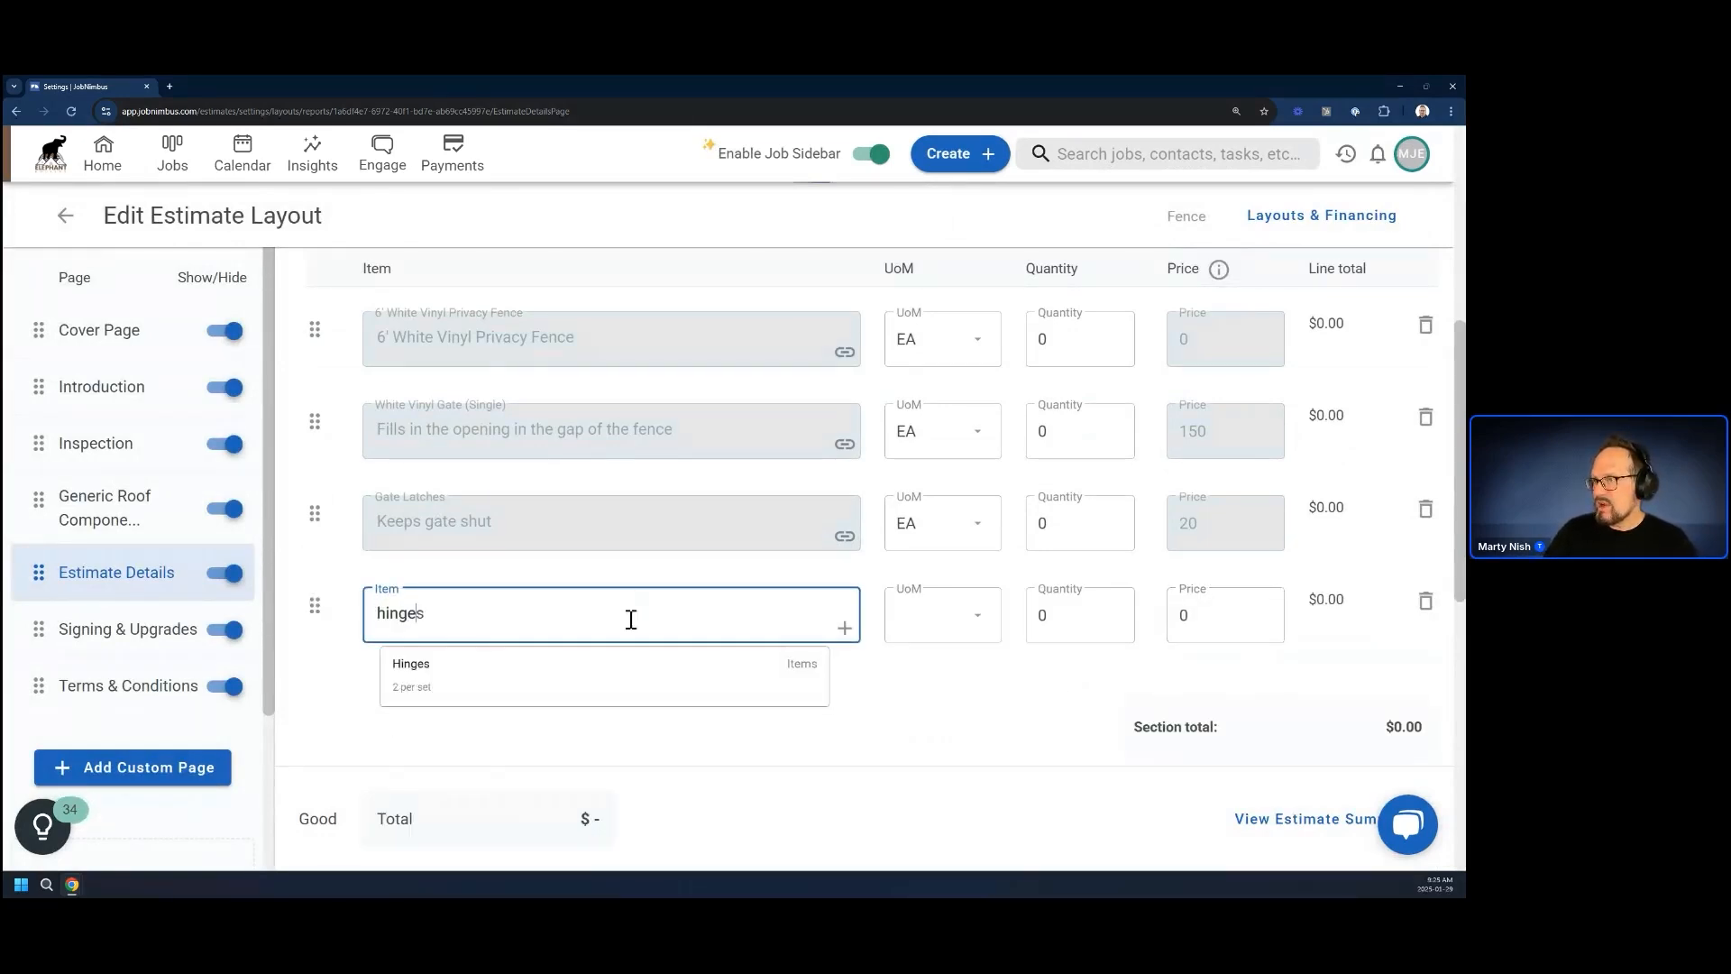
key("BackSpace")
left_click(1197, 724)
left_click(1423, 604)
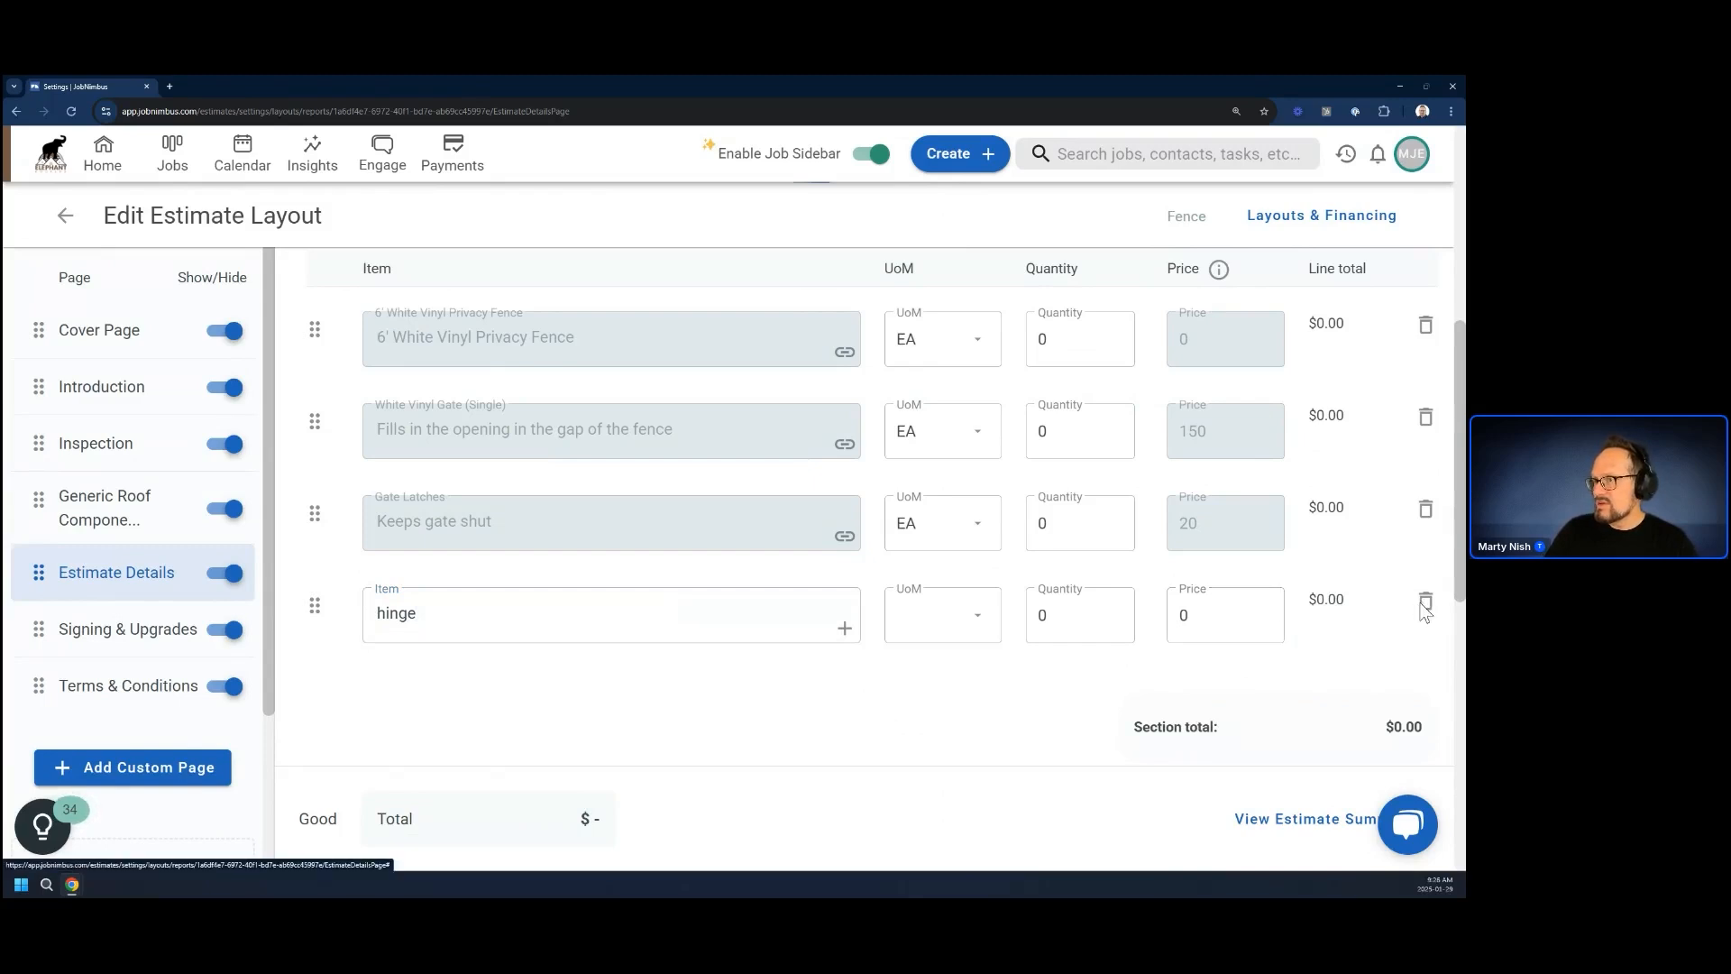
Publish the Fence estimate layout's changes and confirm the publication
scroll(341, 563, "up", 10)
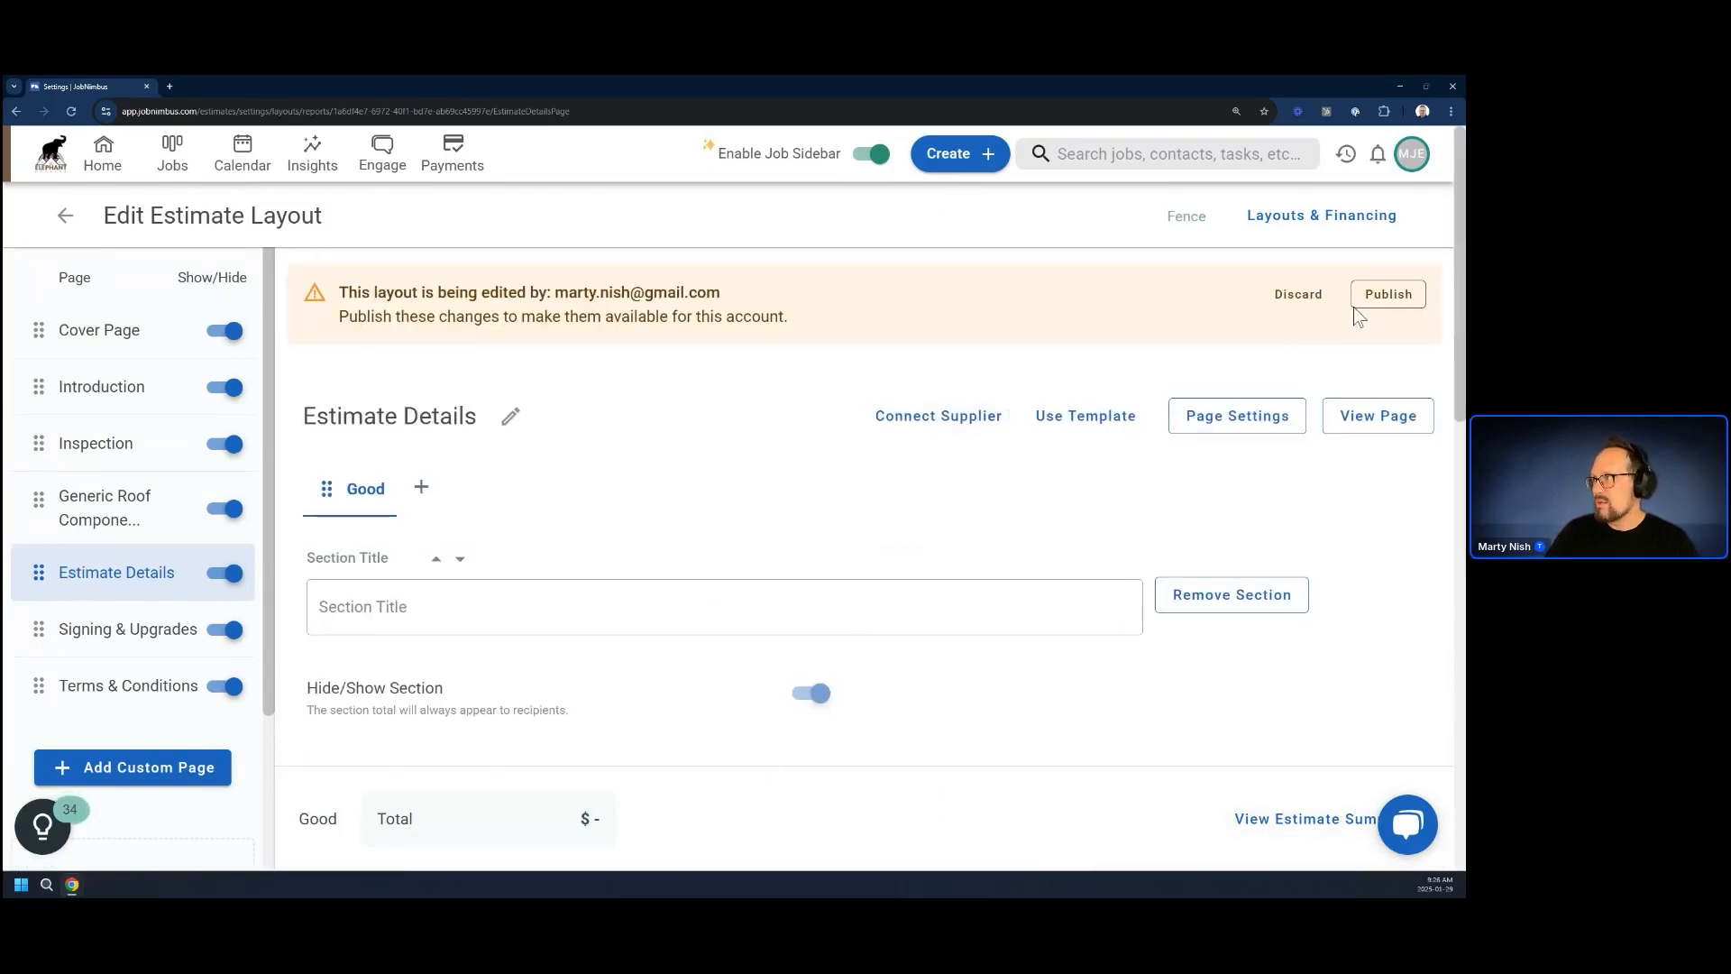
left_click(1388, 294)
left_click(892, 598)
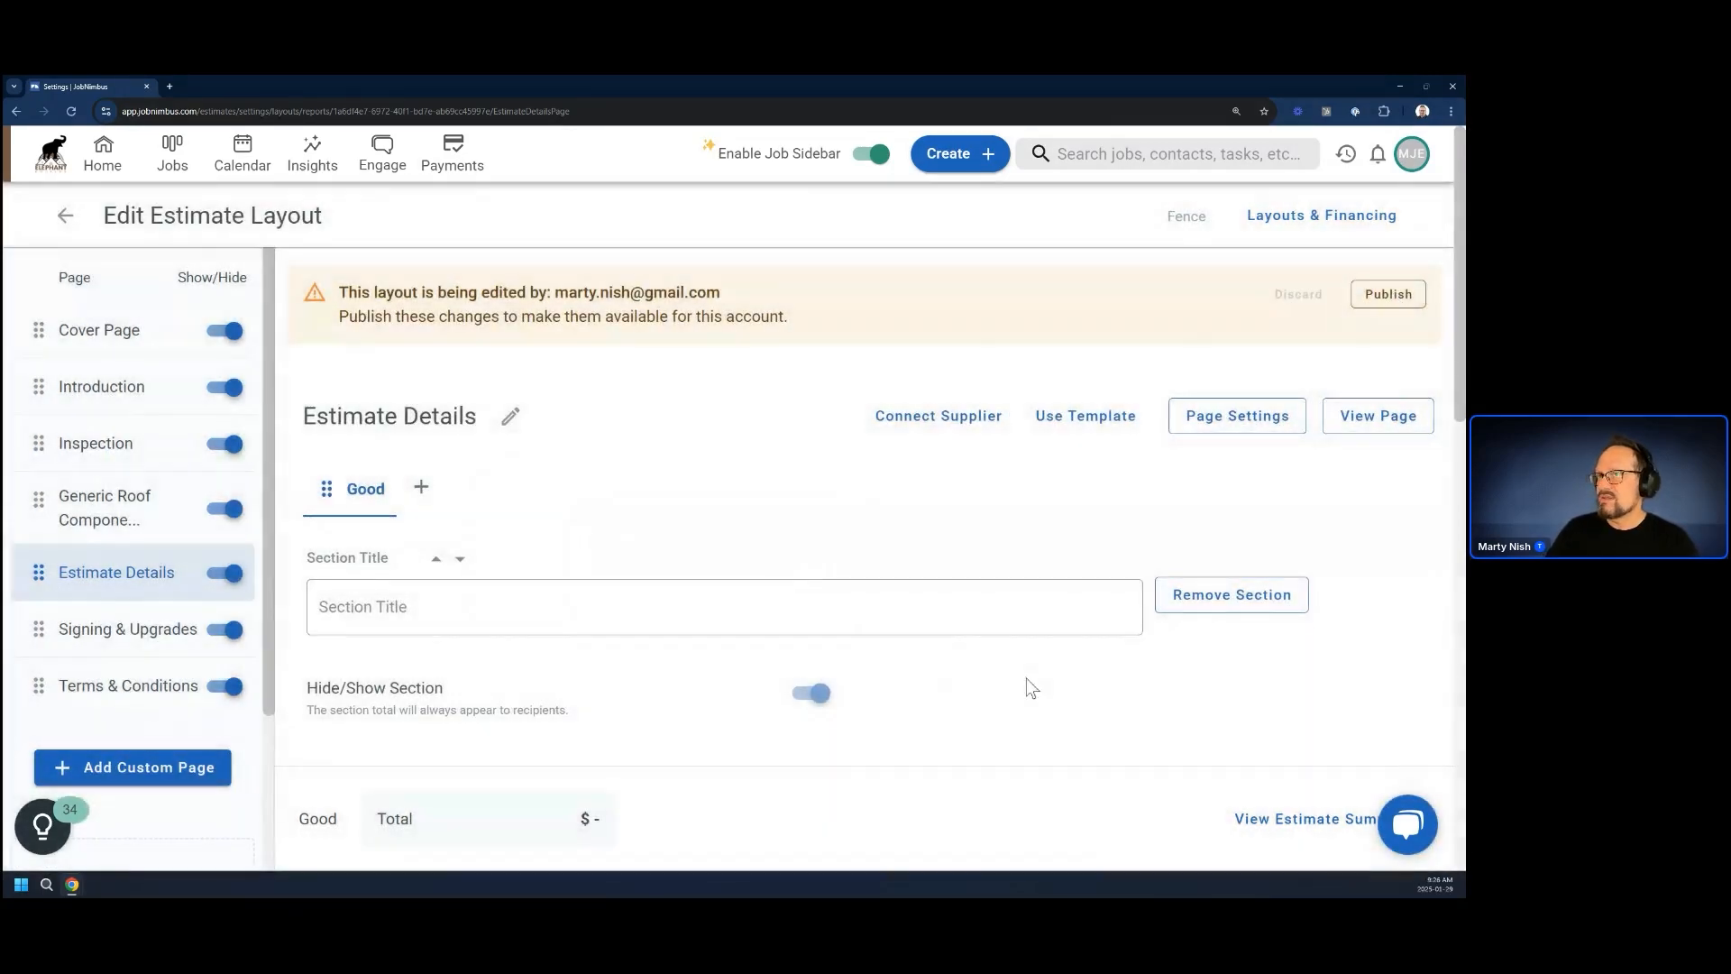
Go to the company's Products & Services settings and open the product calculations list
left_click(1412, 155)
left_click(1388, 373)
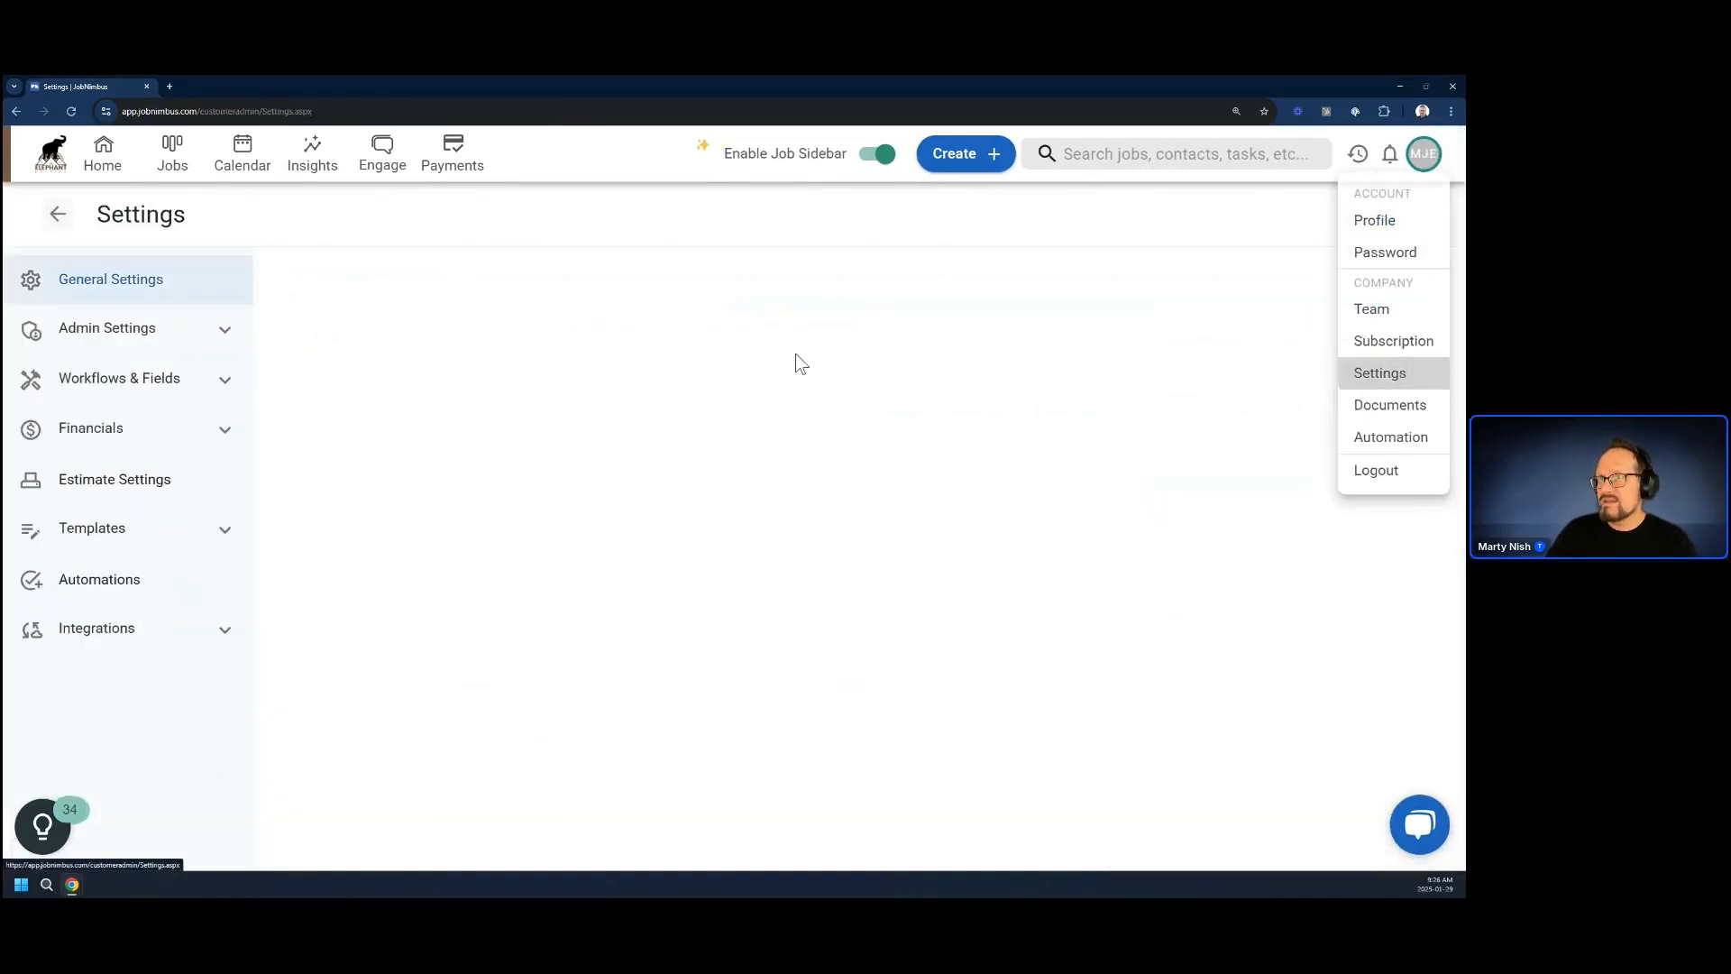
left_click(95, 485)
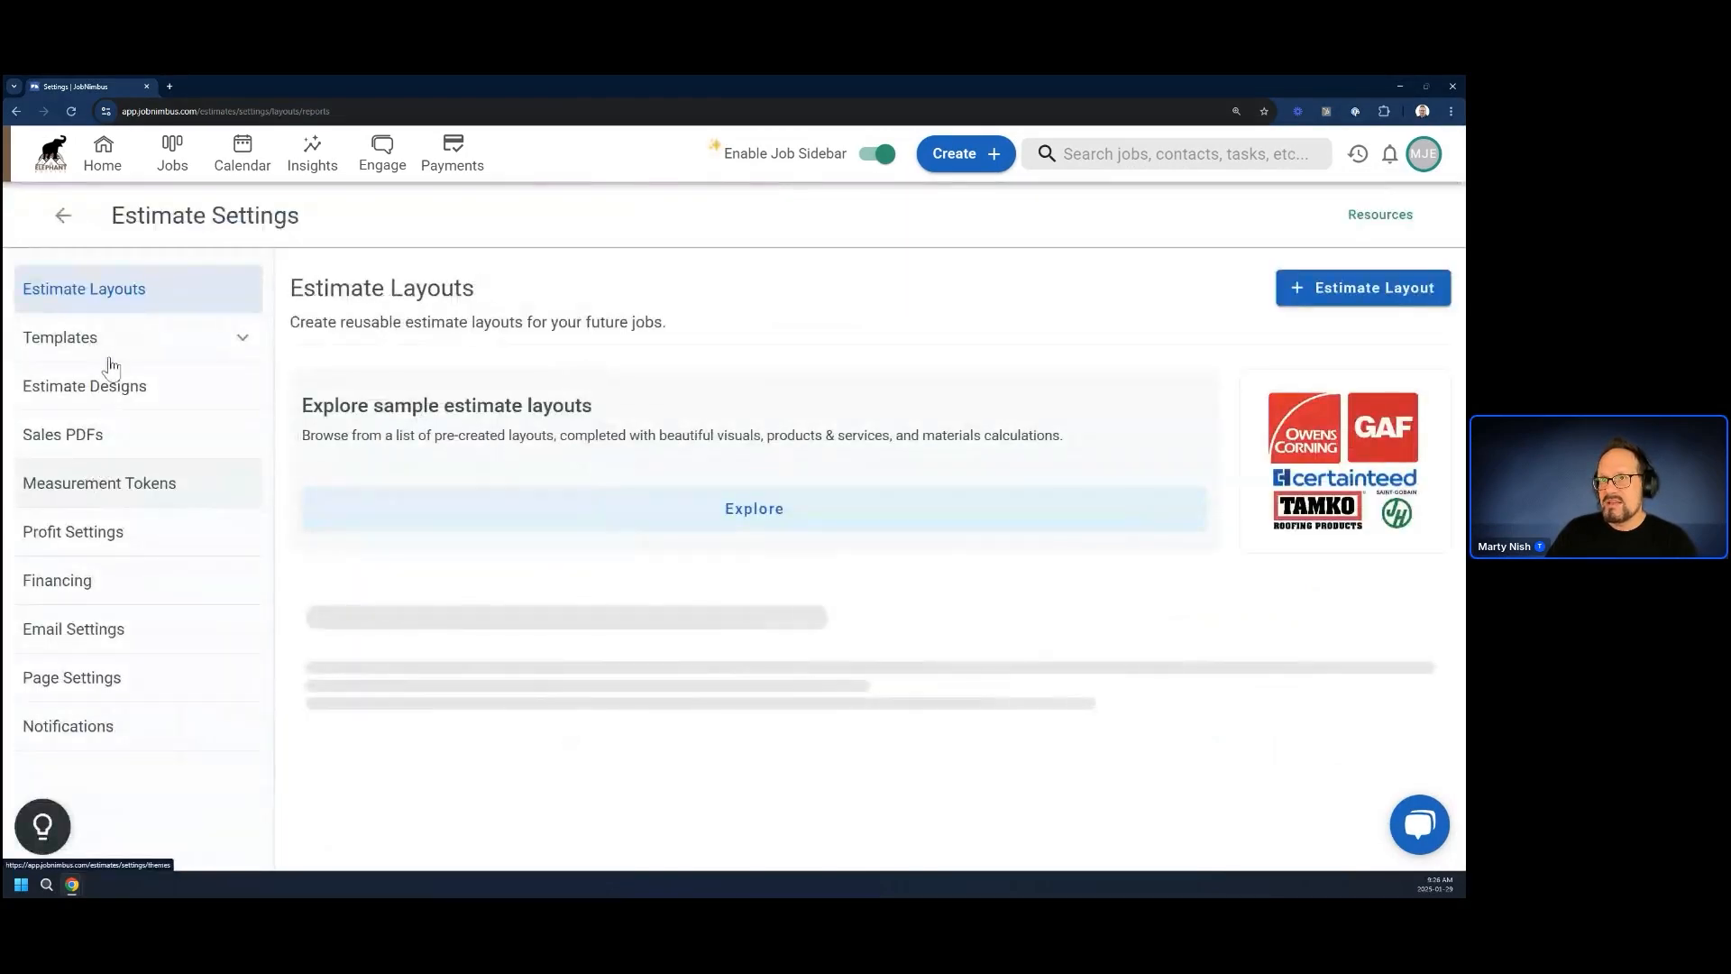
left_click(57, 216)
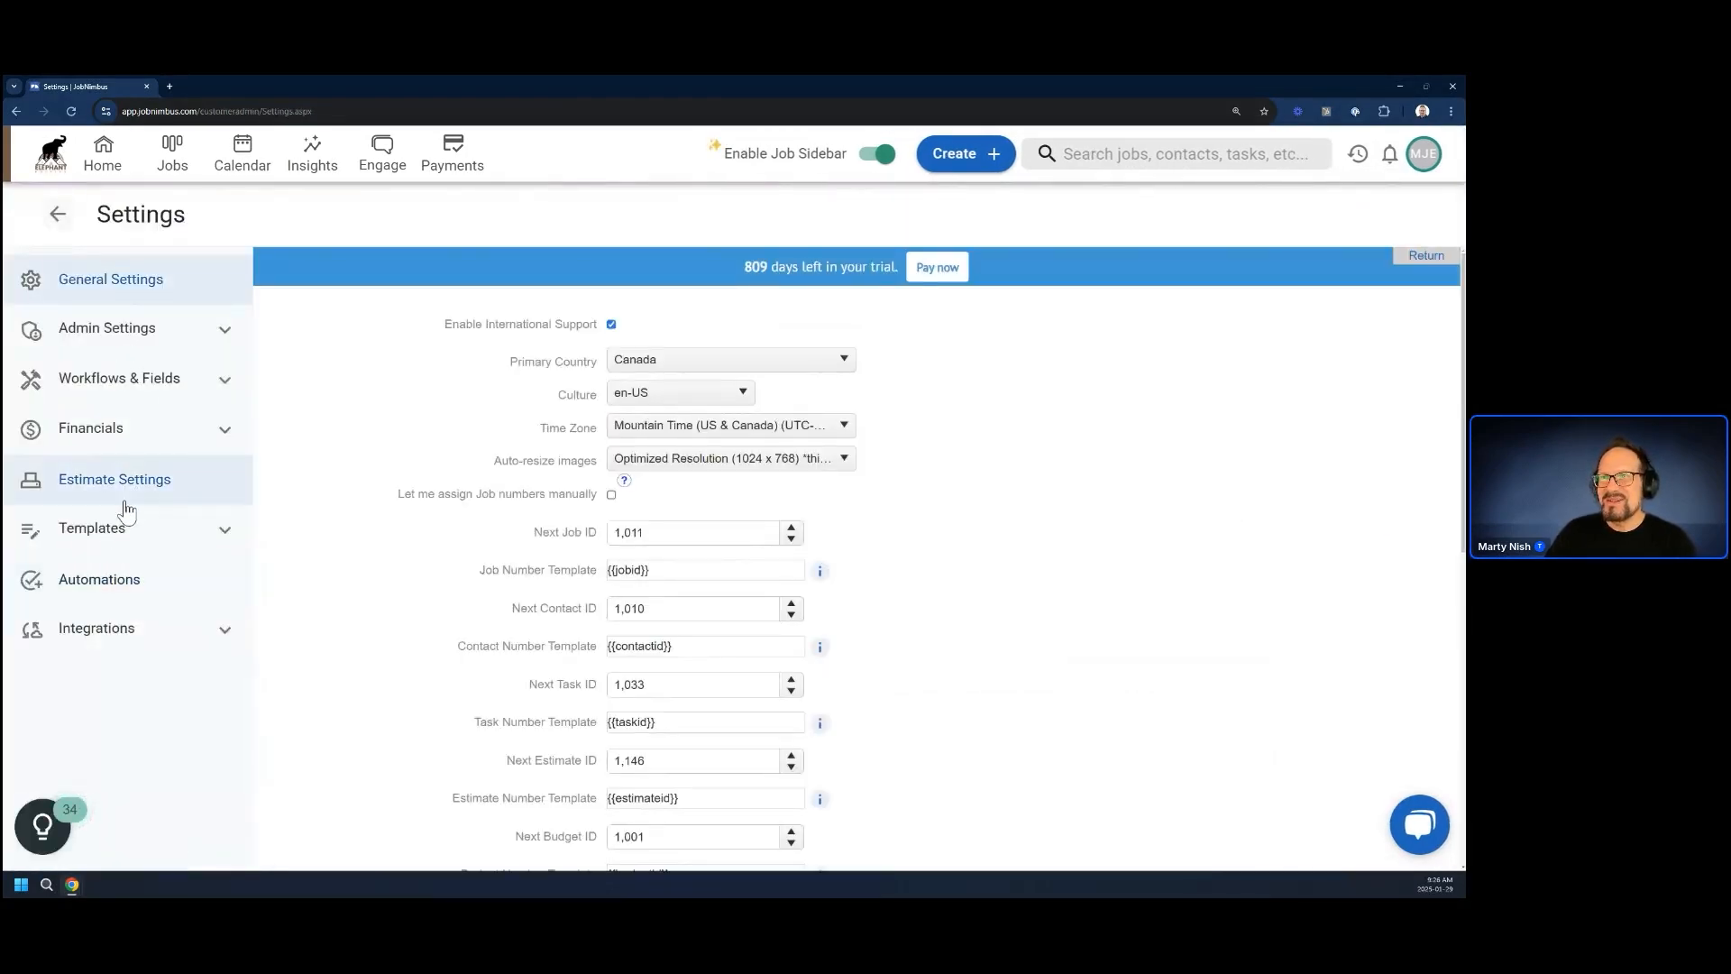
left_click(116, 431)
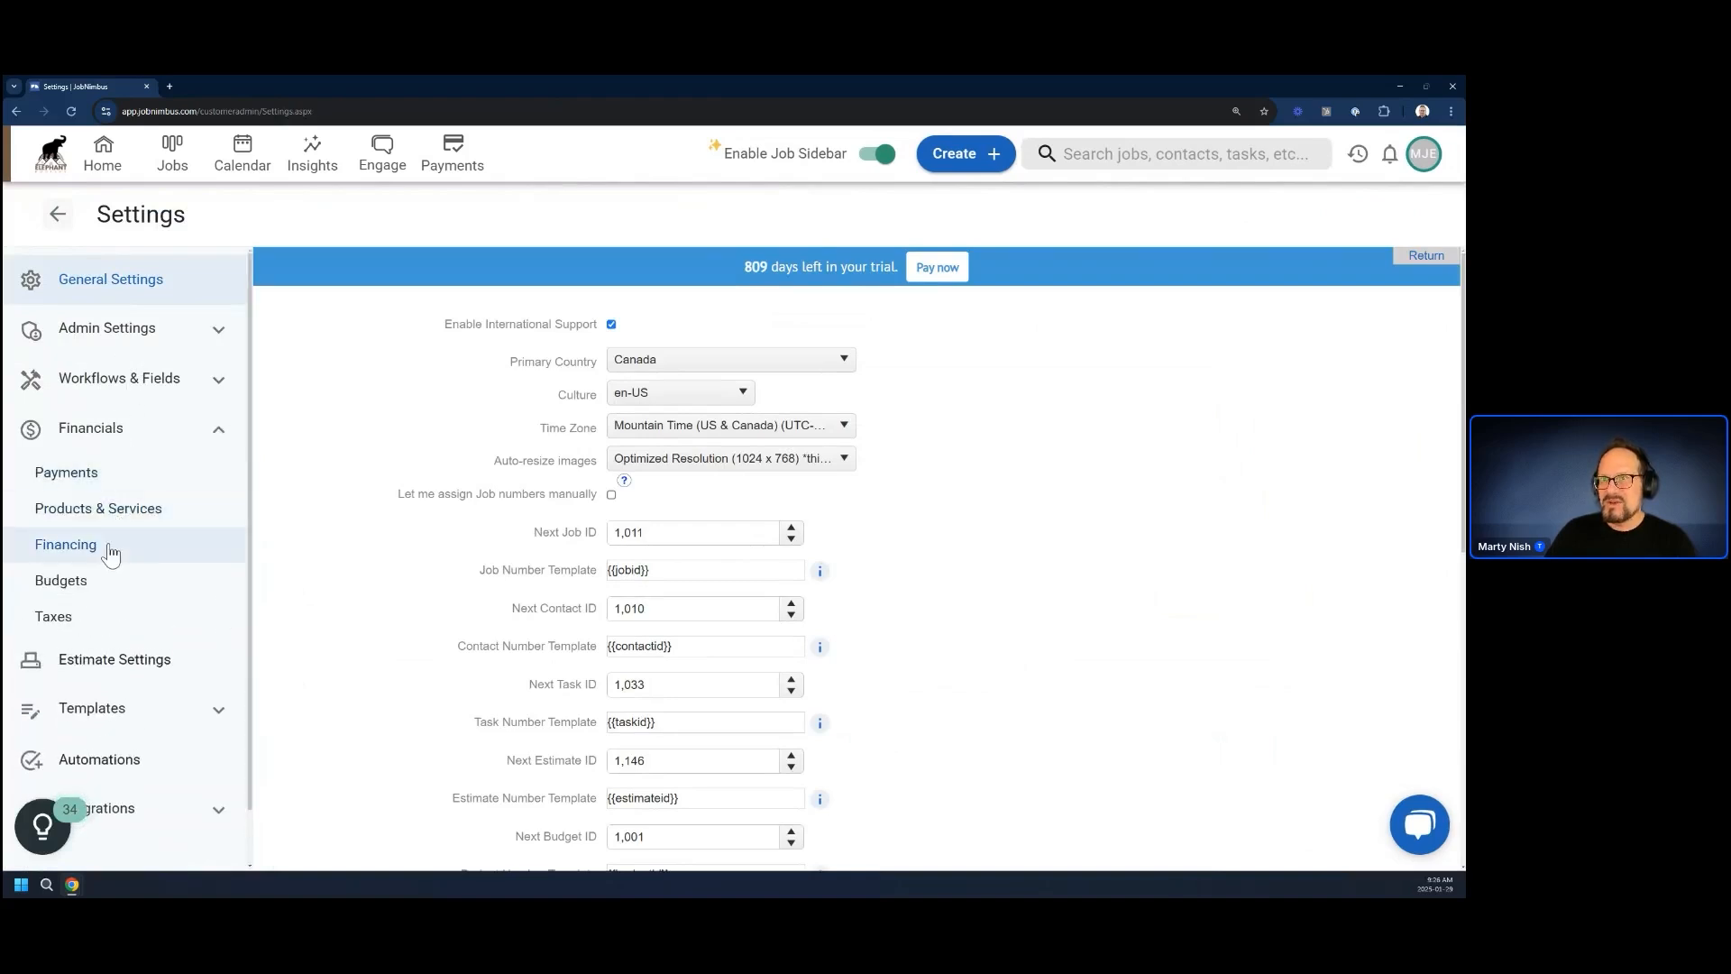
left_click(106, 510)
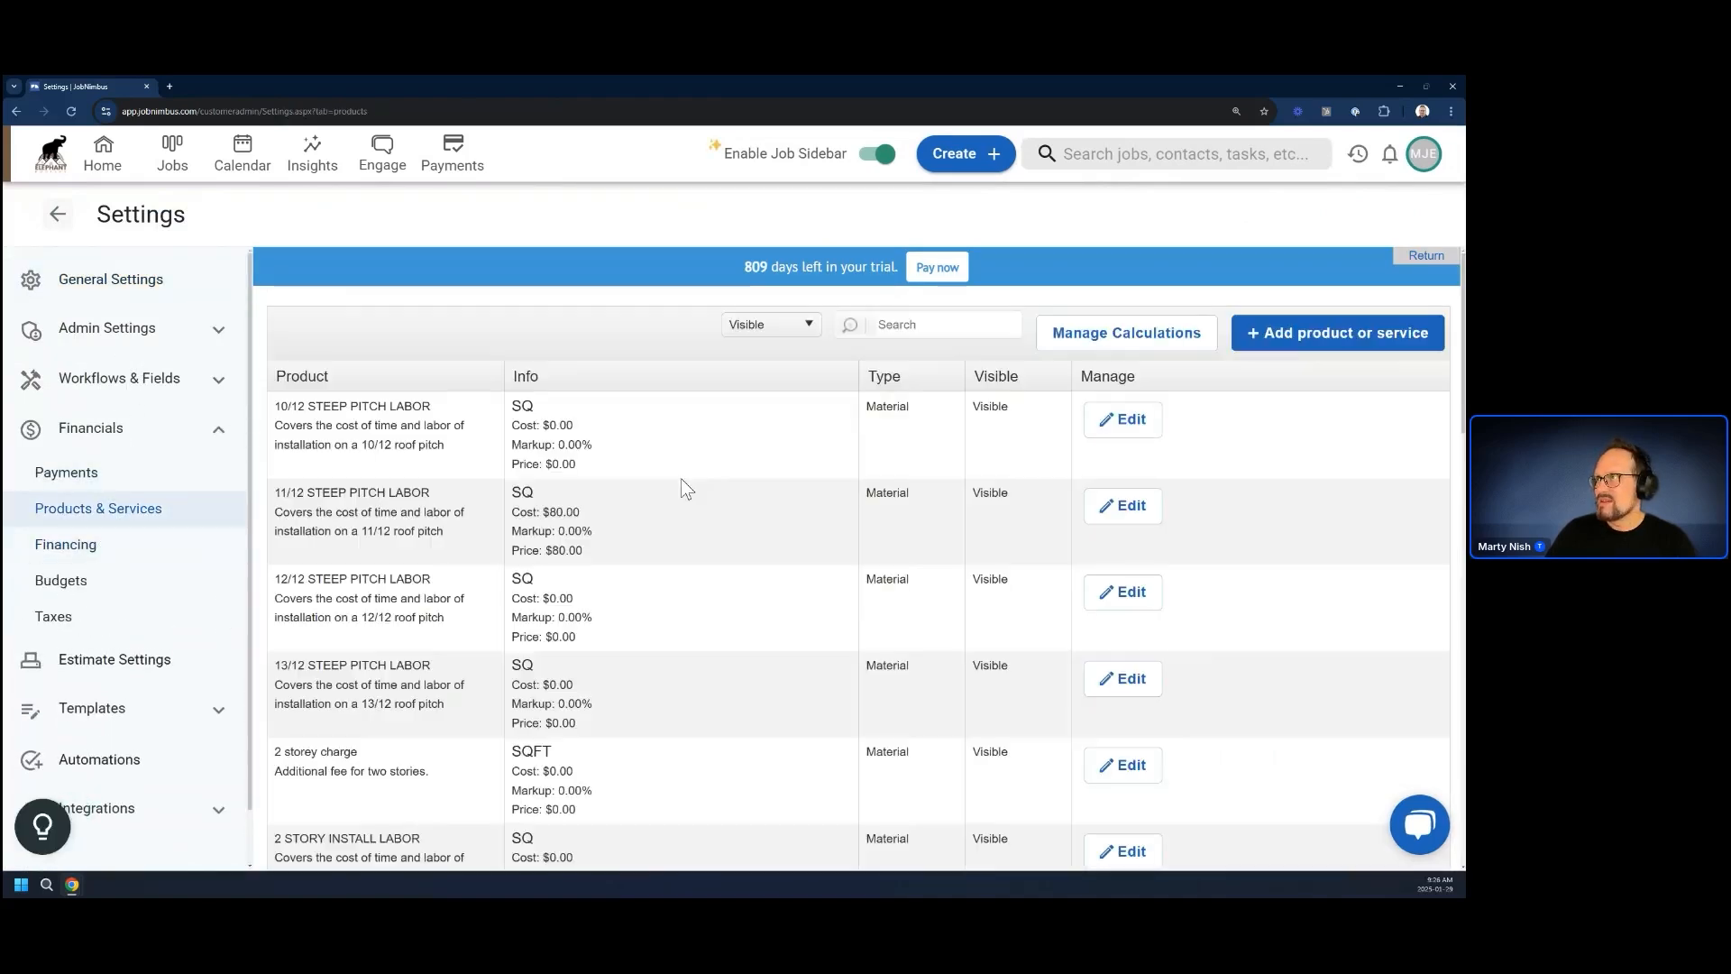
left_click(1098, 336)
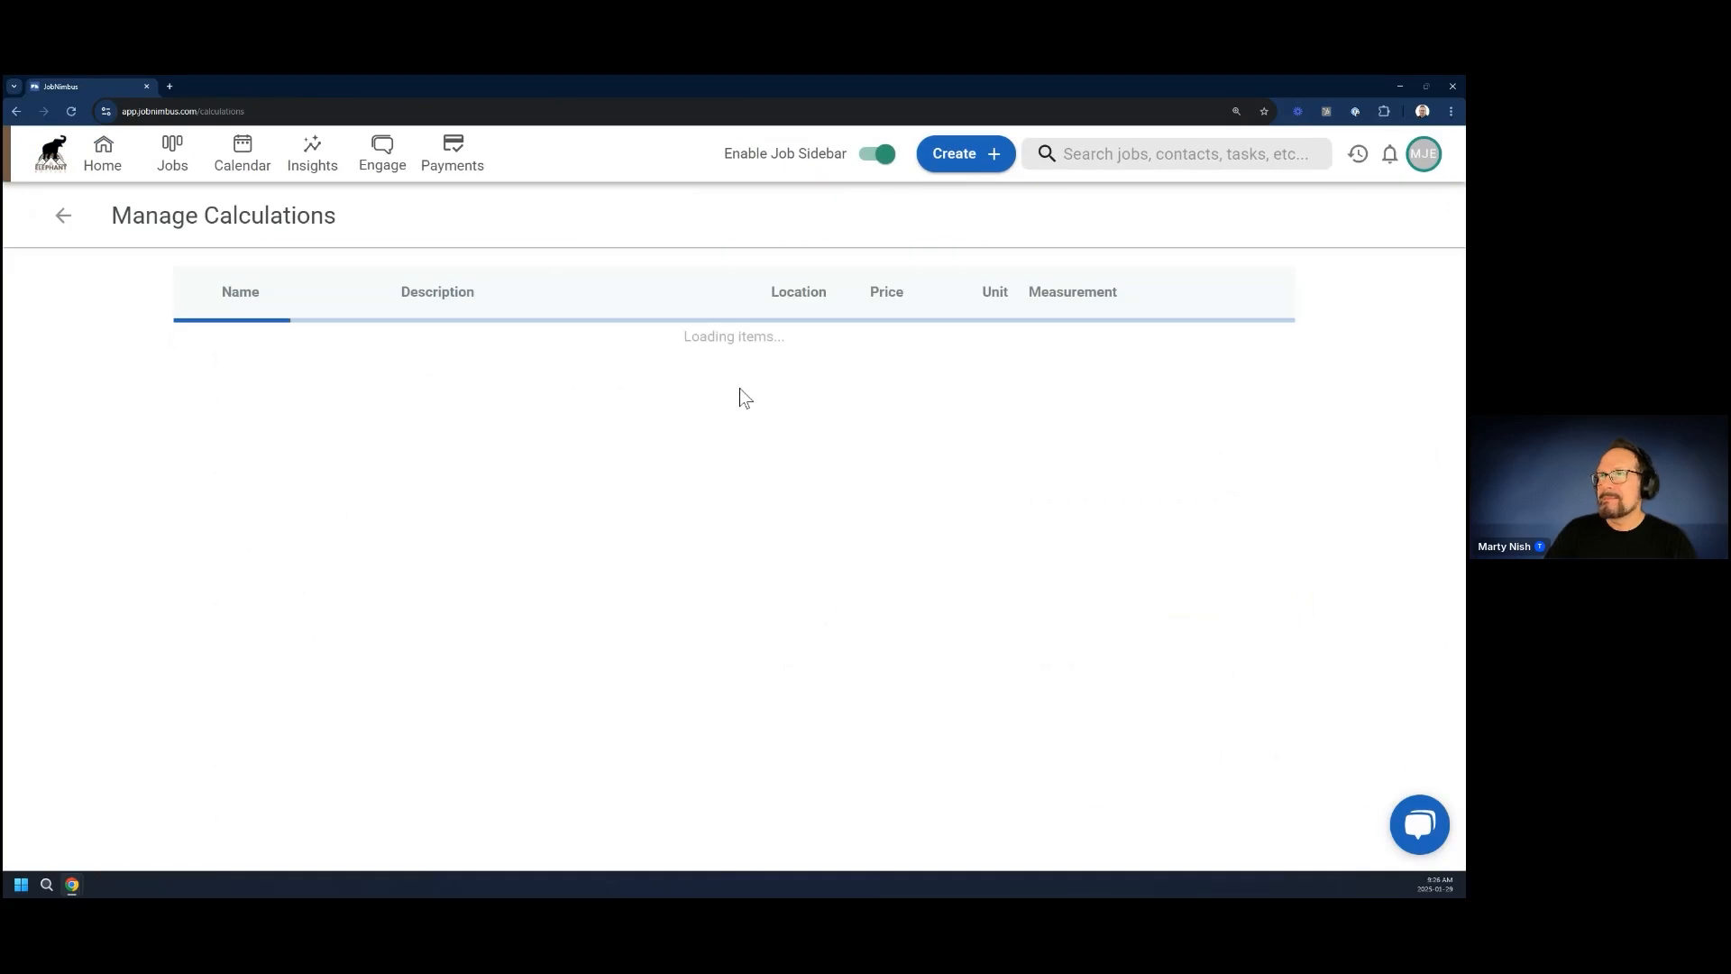
Search the calculations list for "hinge", open the Hinges product's calculation and insert the Gates fencing token in its formula
left_click(266, 303)
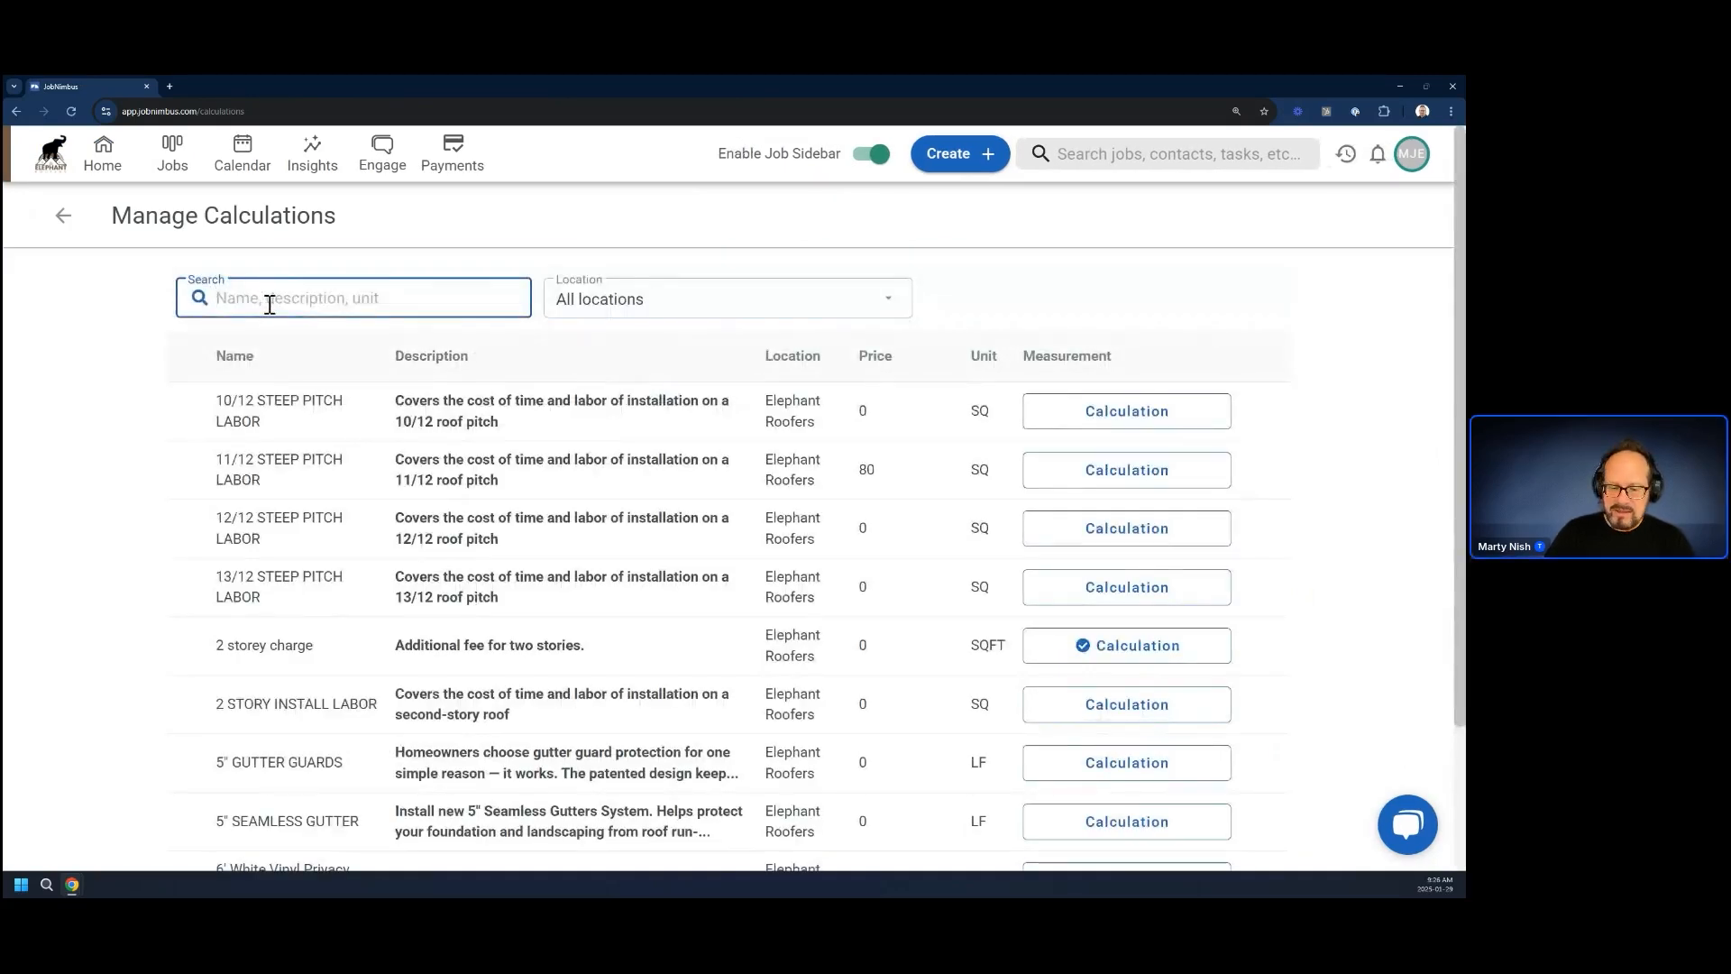
type("hinge")
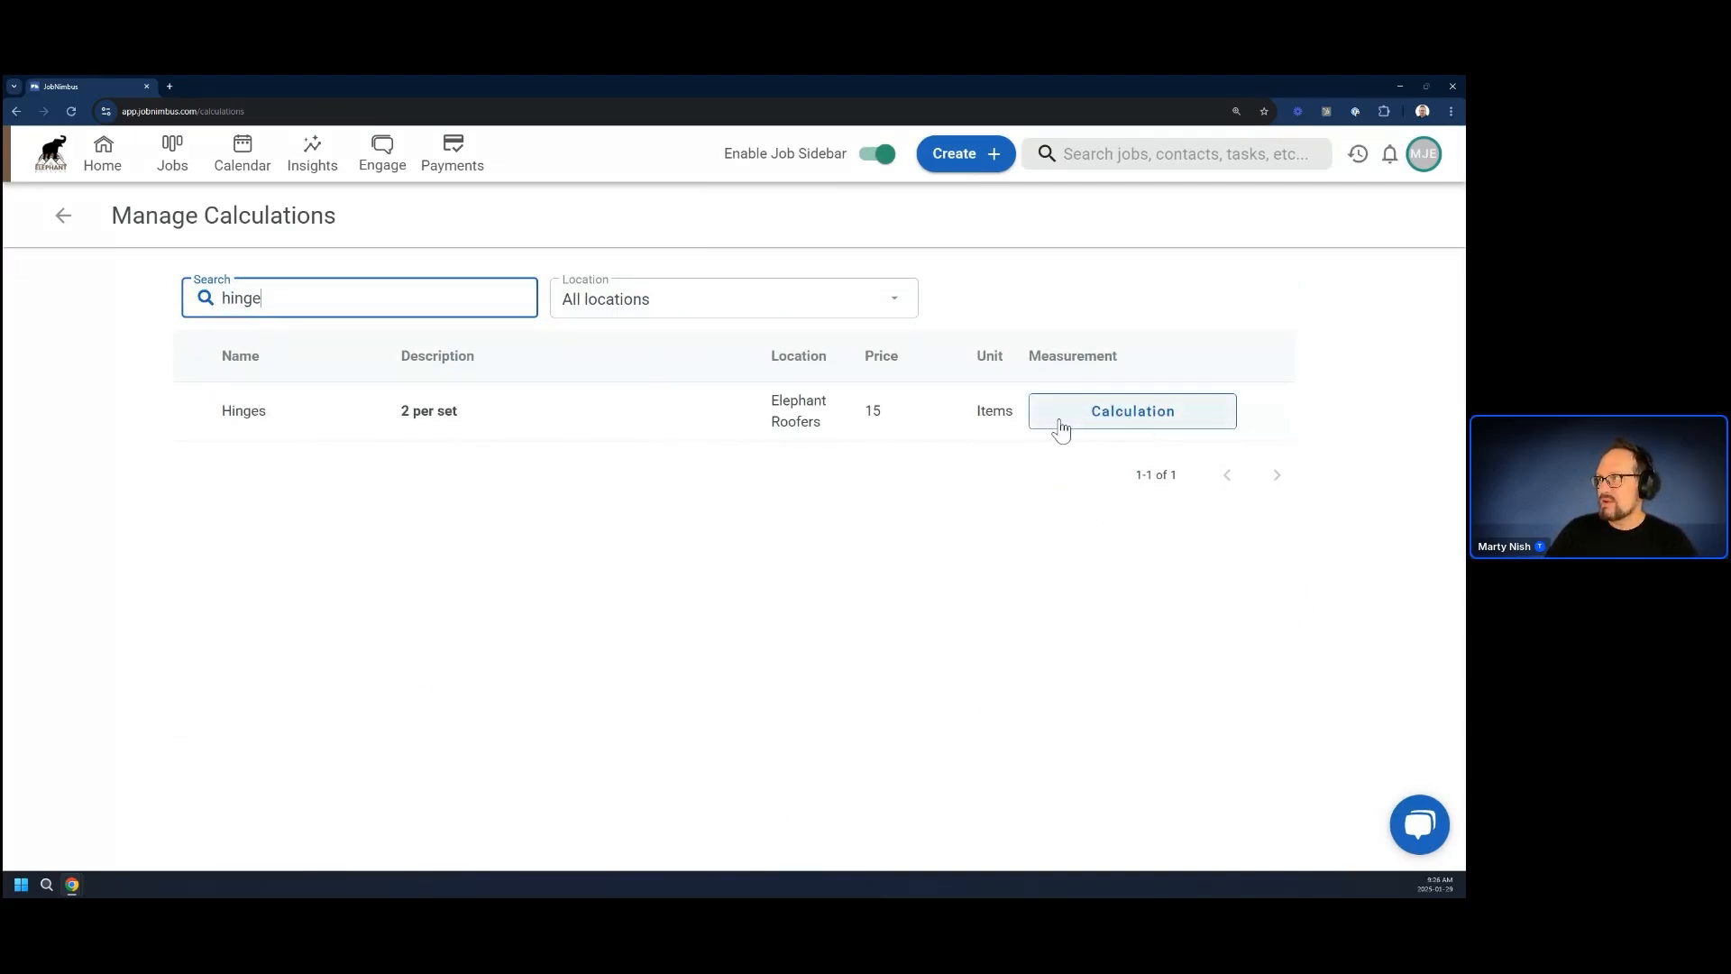
left_click(1128, 422)
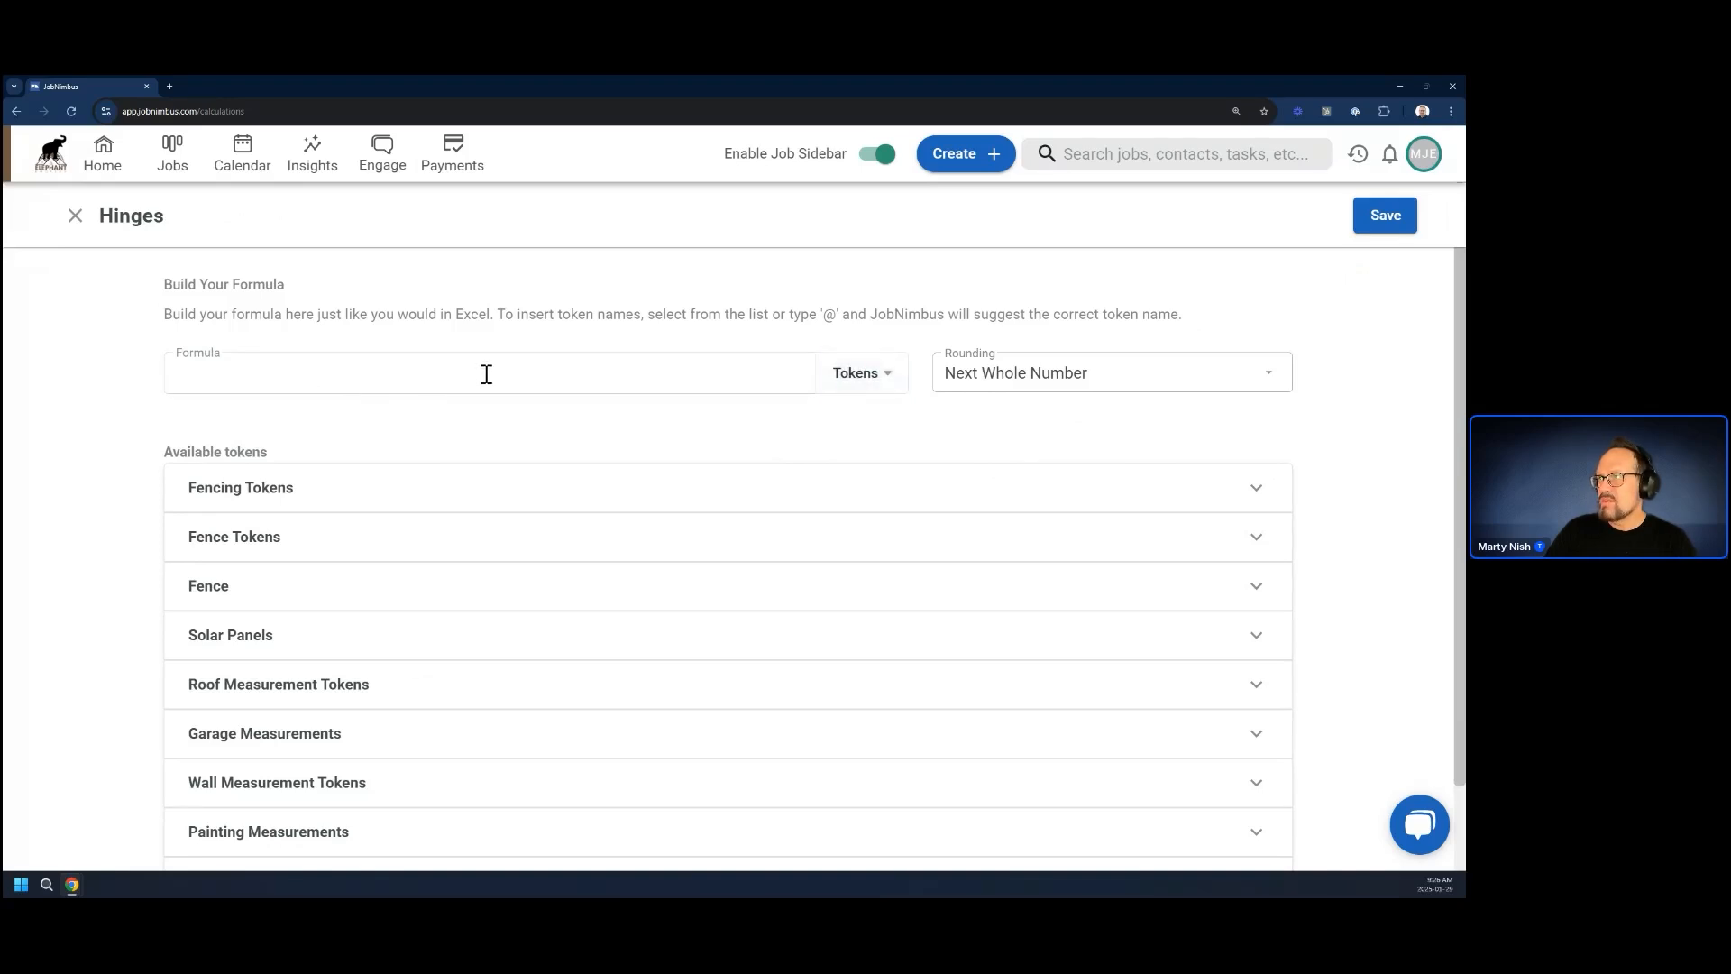
left_click(881, 377)
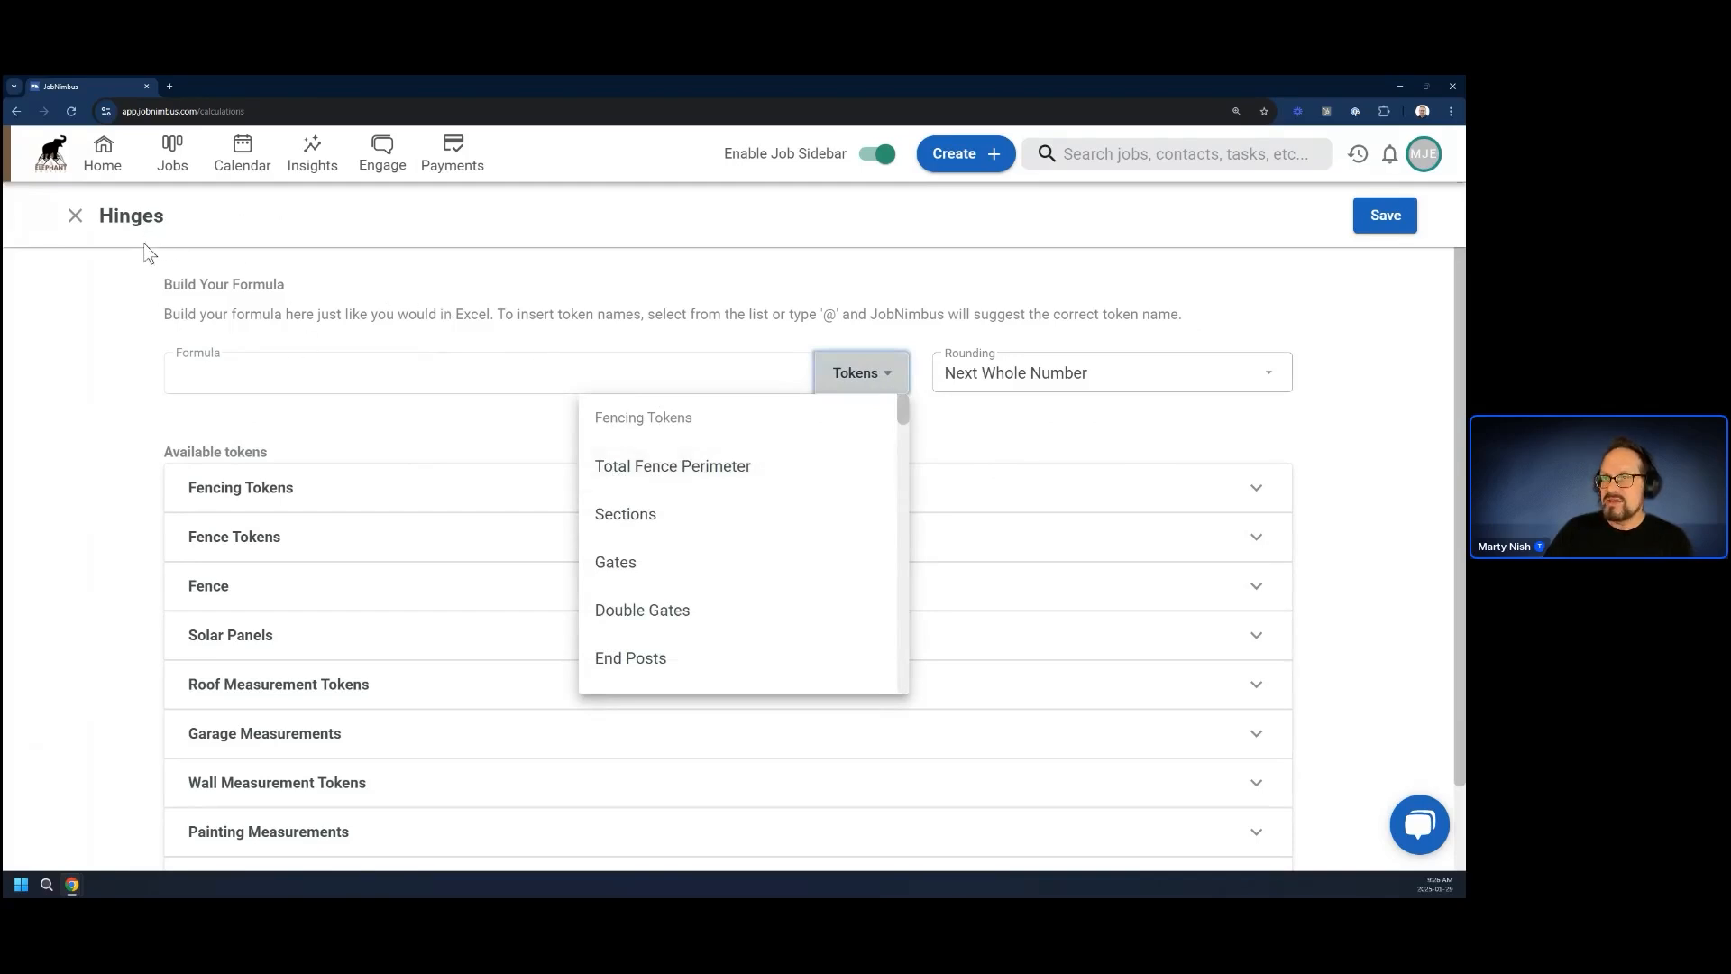
scroll(672, 658, "down", 1)
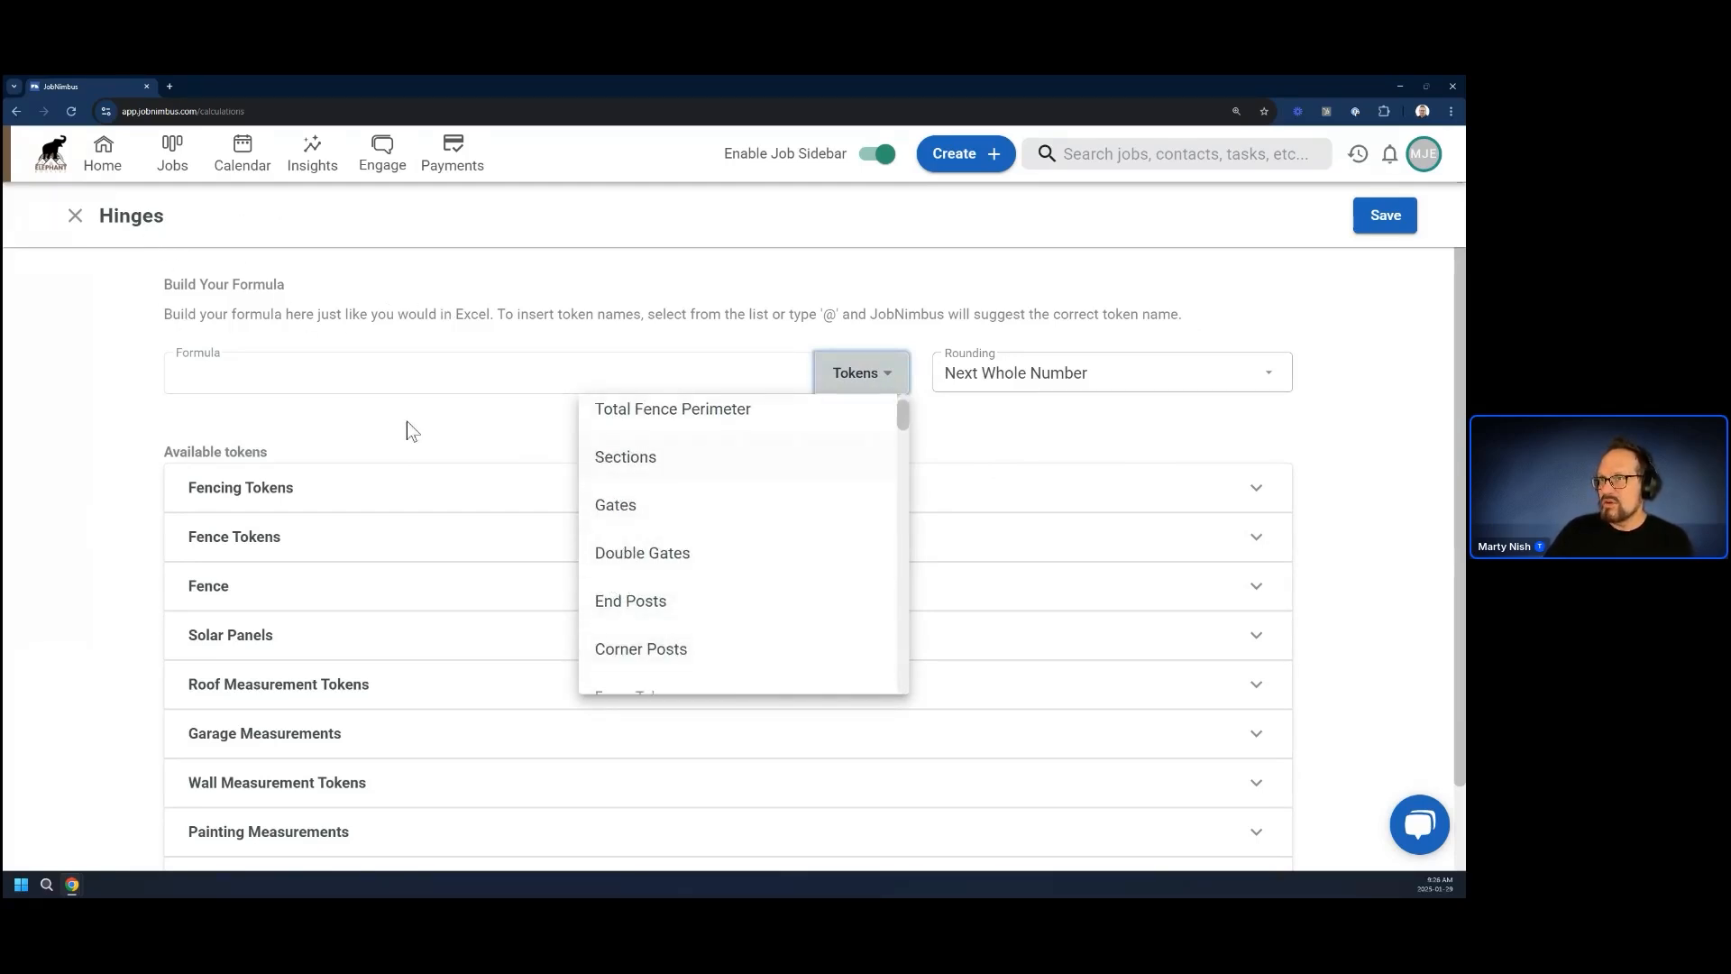
left_click(619, 505)
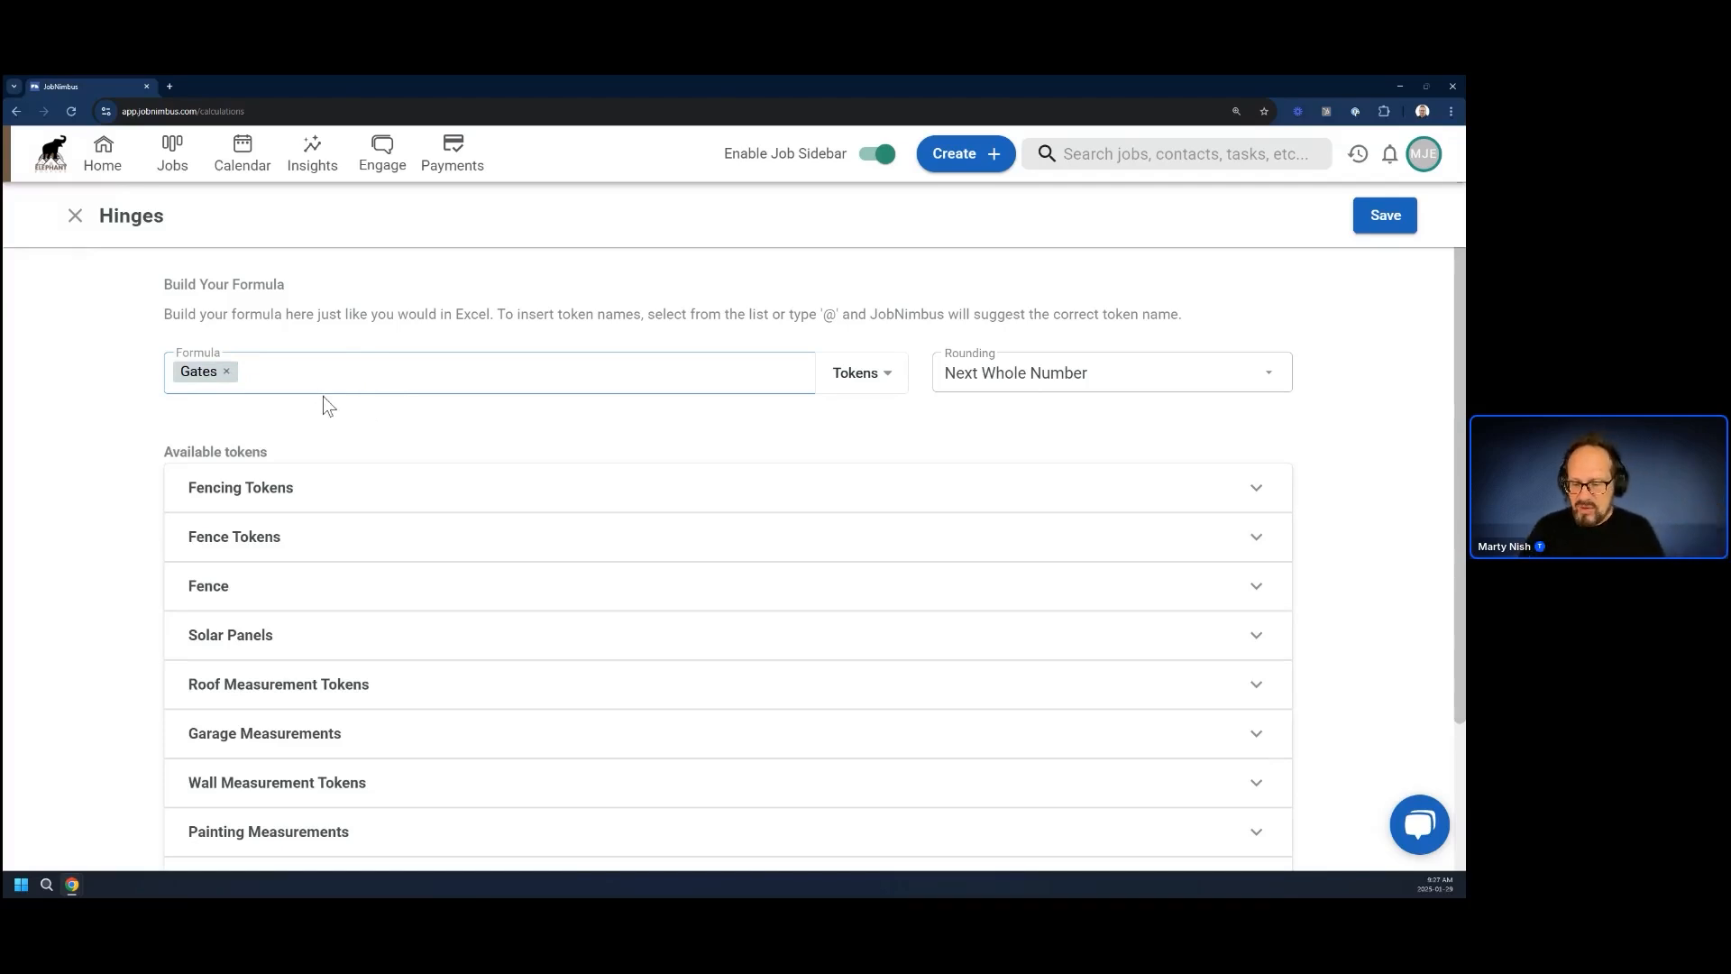
Complete the Hinges formula as (Gates+(Double Gates*2)) using the Double Gates fencing token, and save the calculation
type("(")
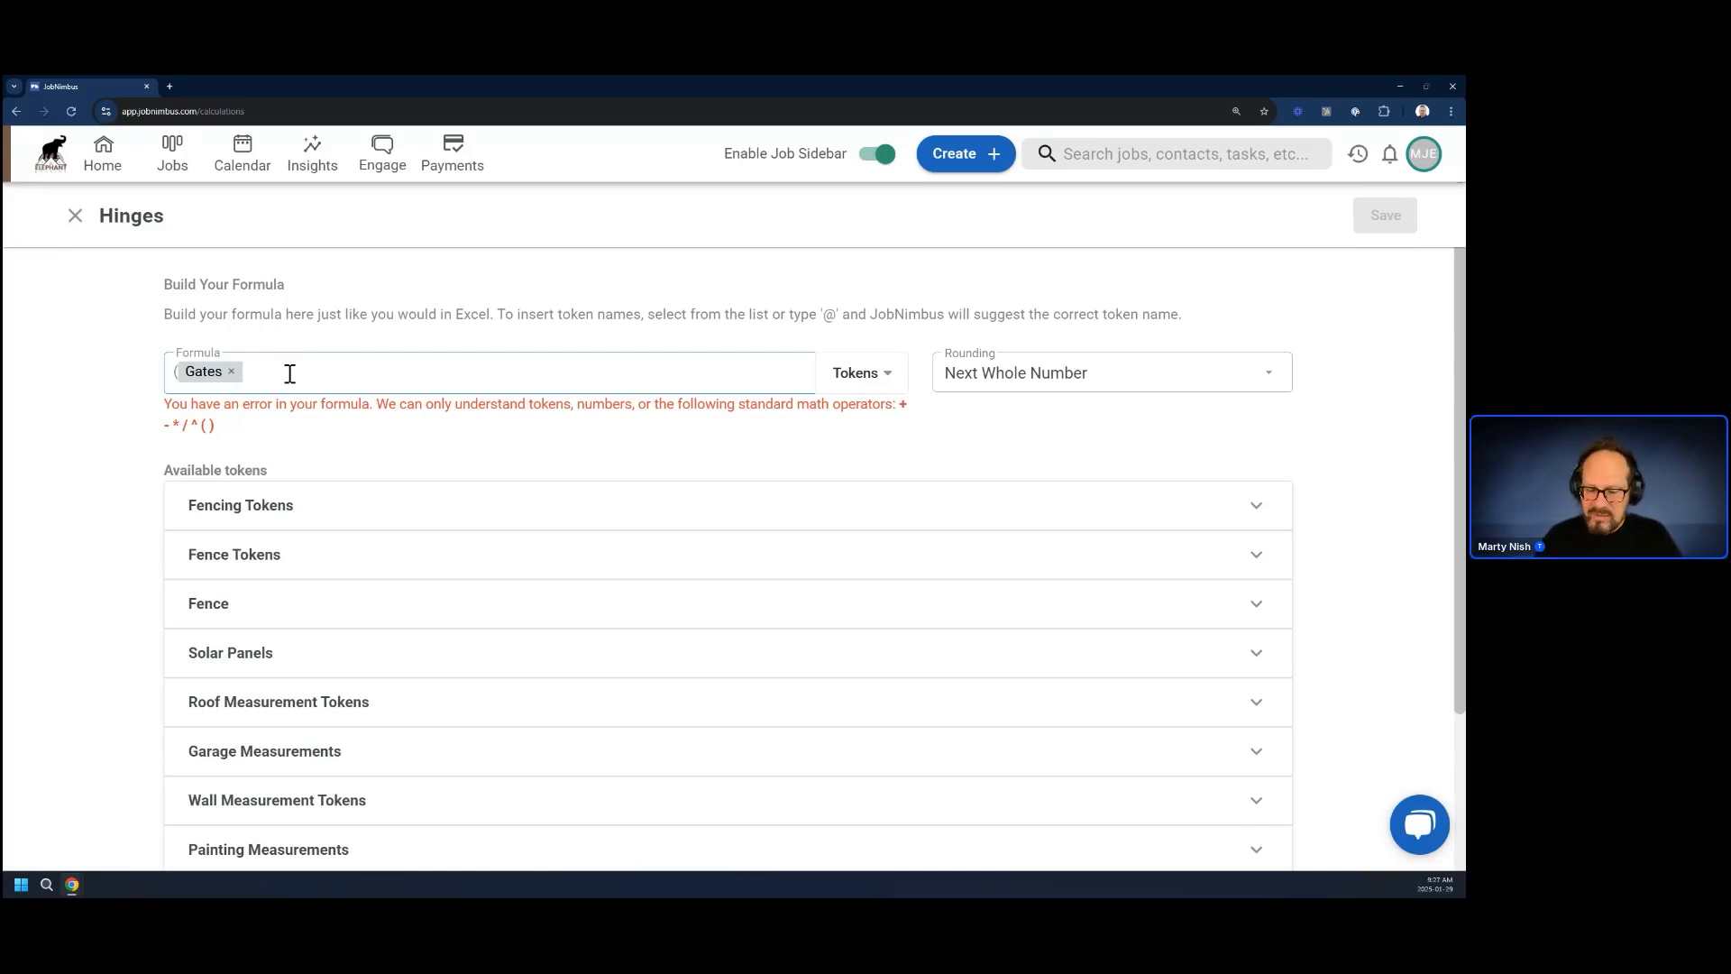
type(")")
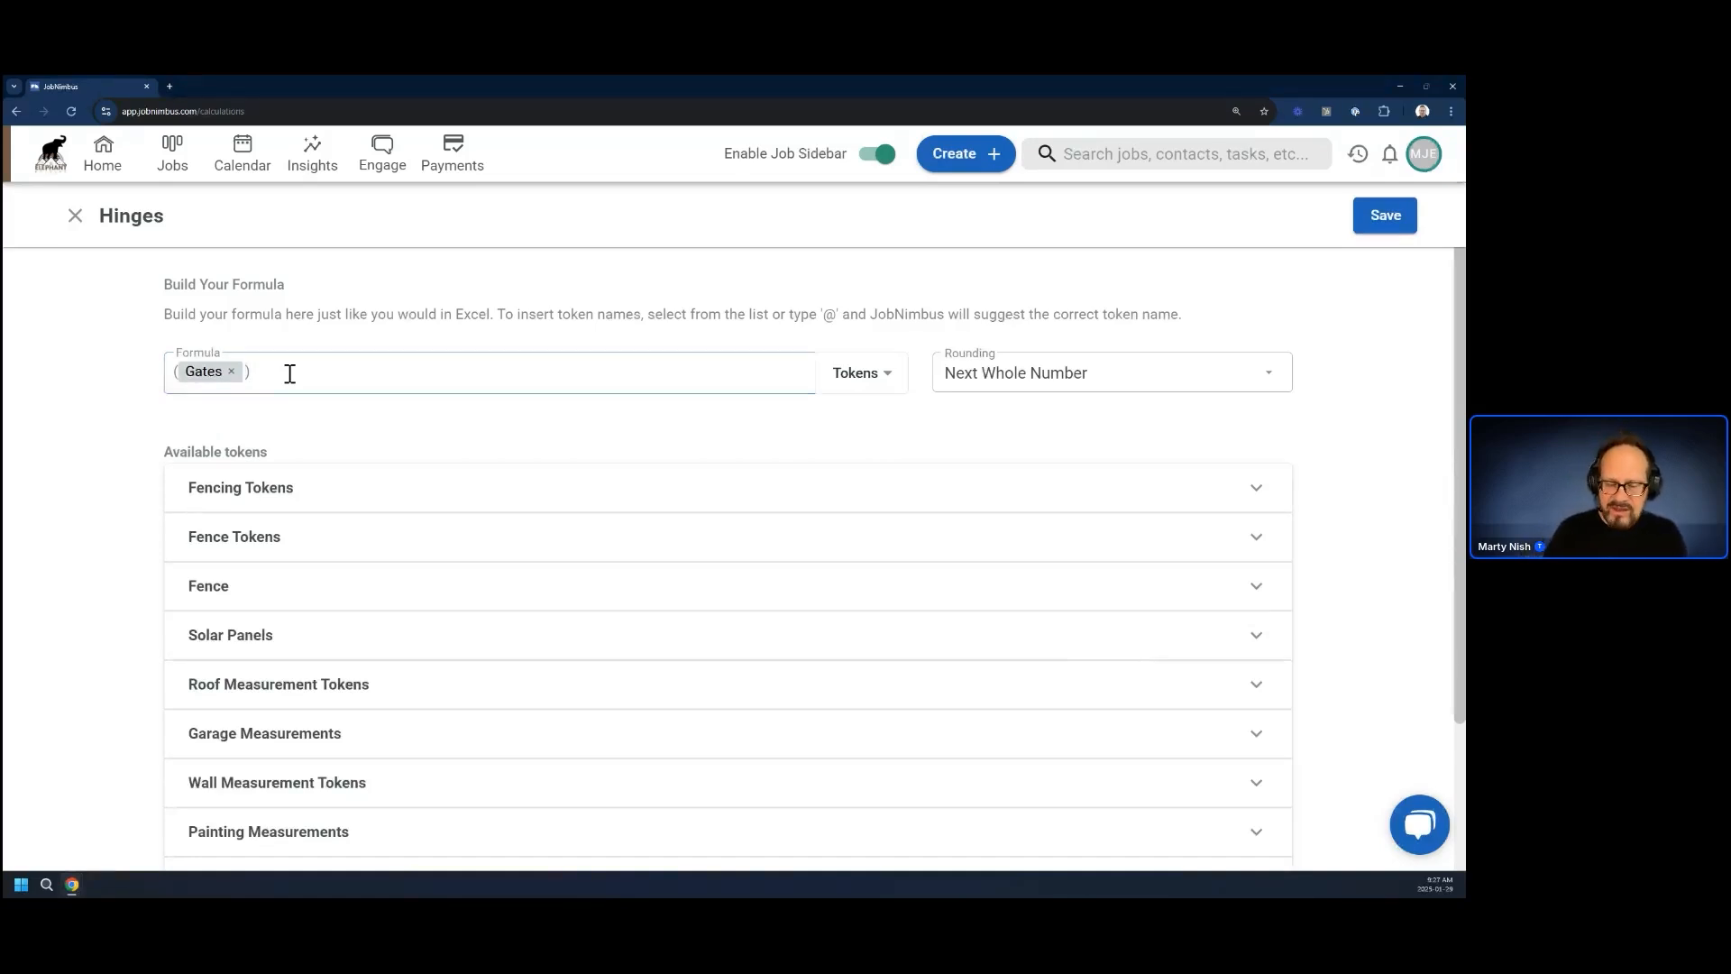
type("+")
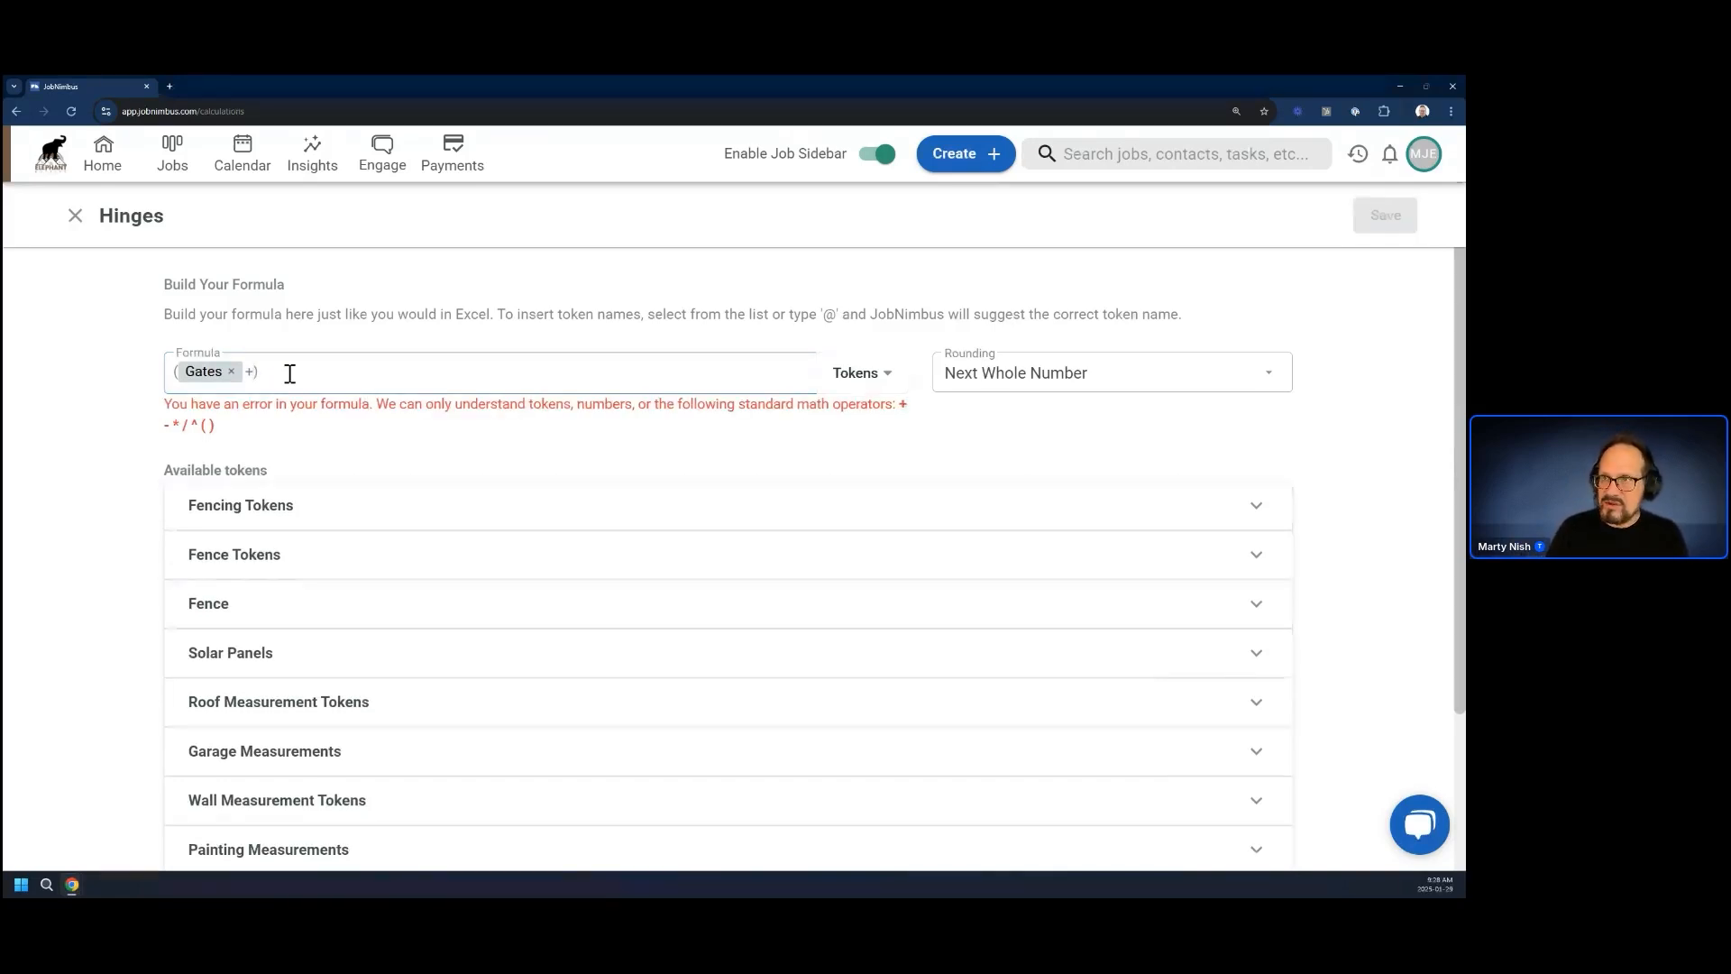
type("()")
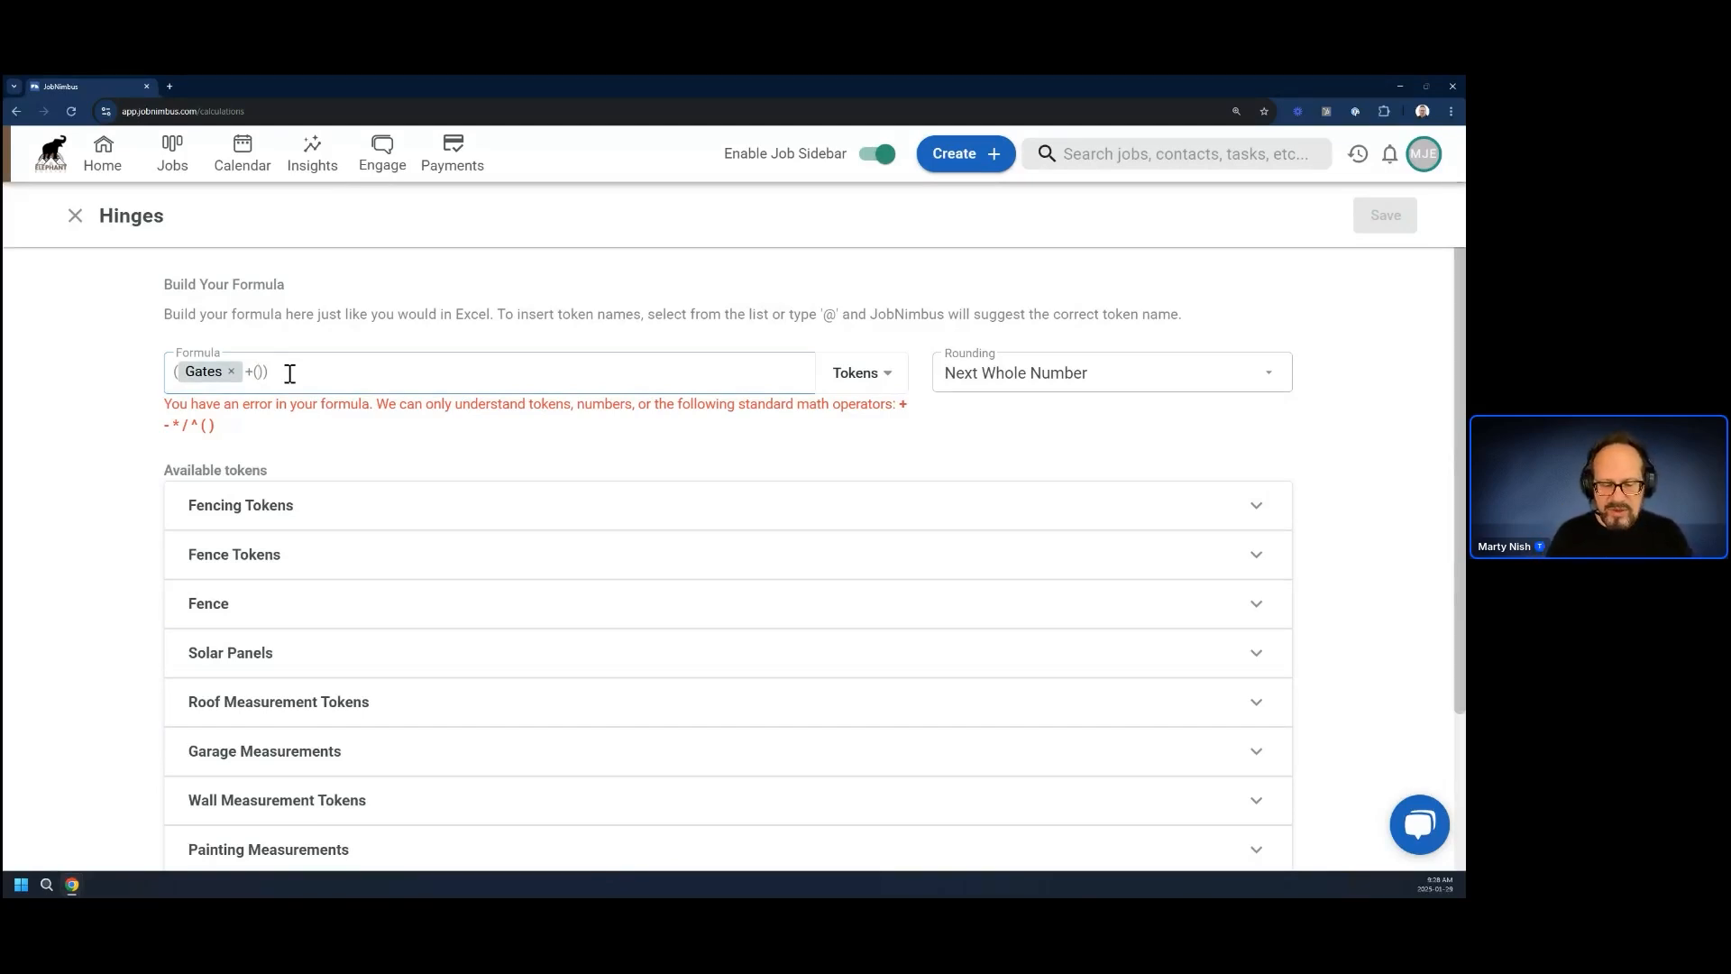
left_click(888, 379)
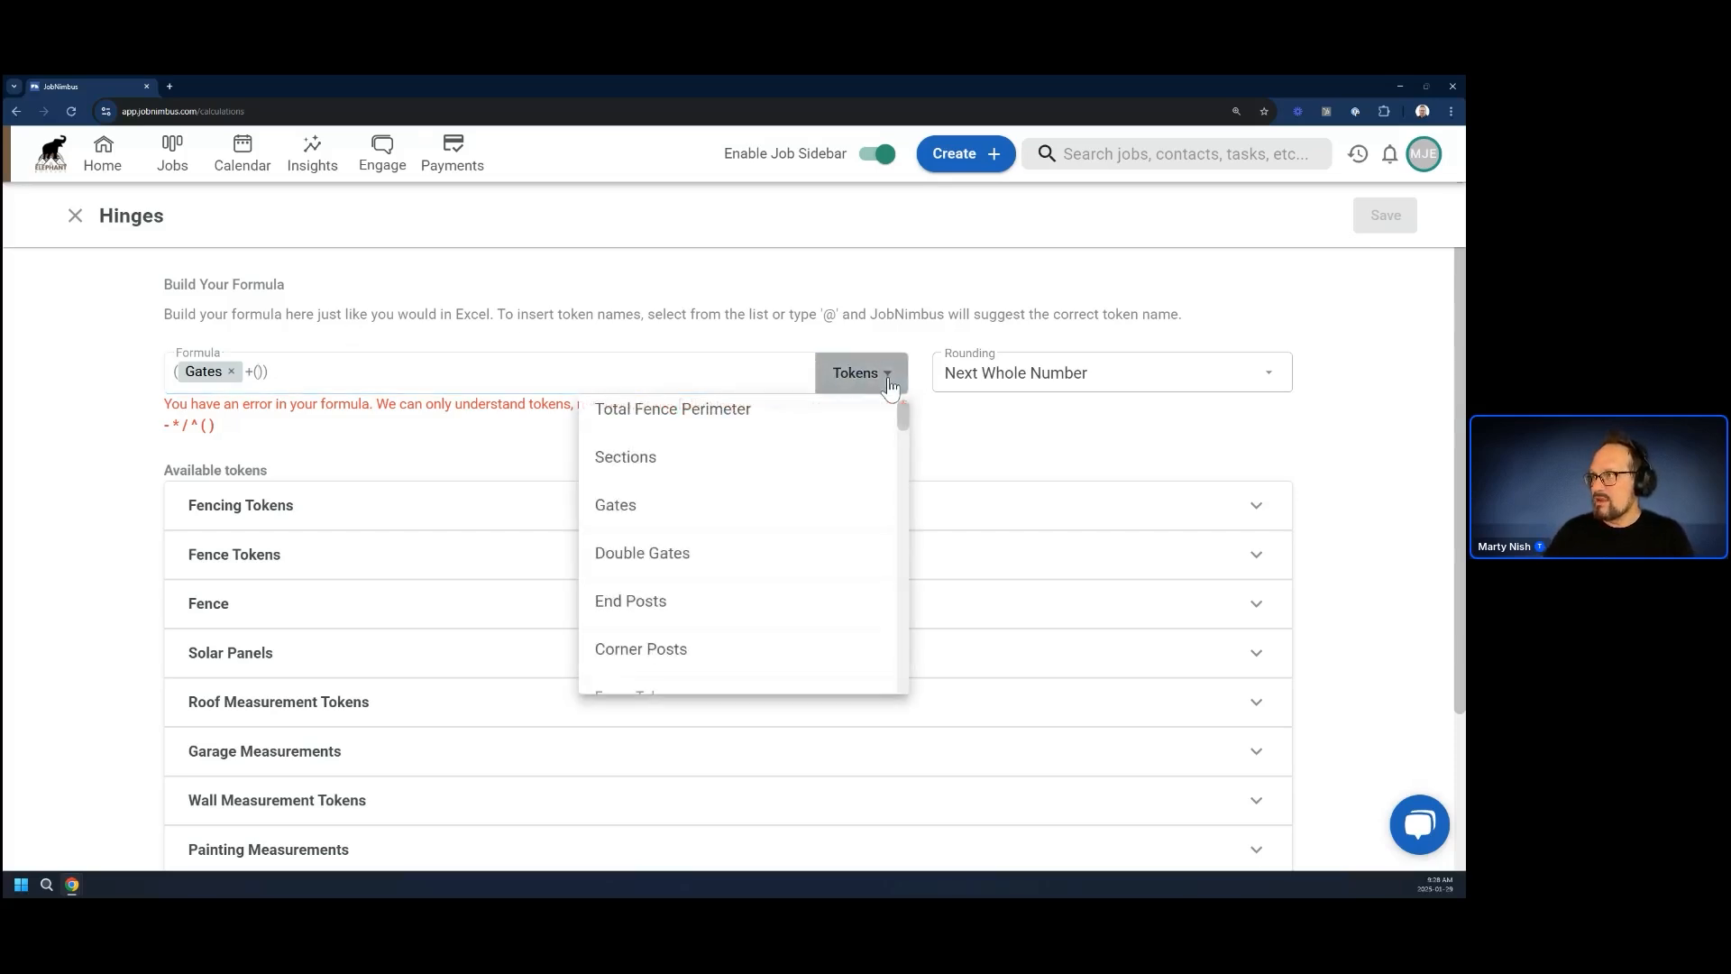
left_click(650, 564)
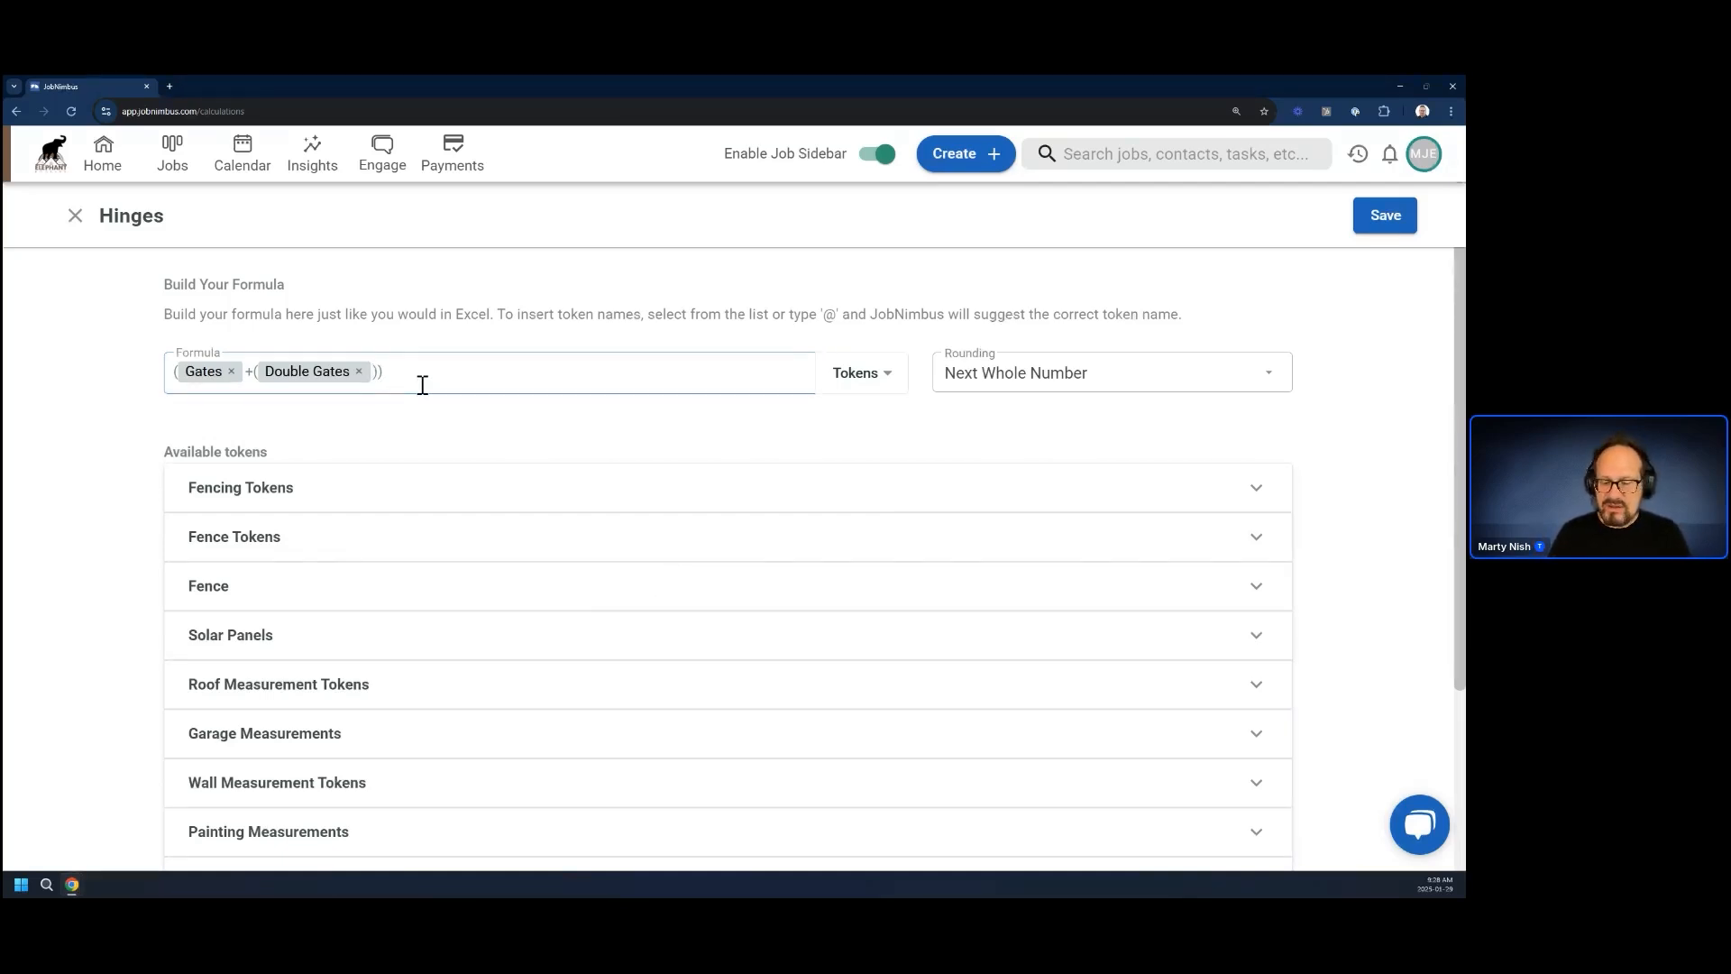
type("*2")
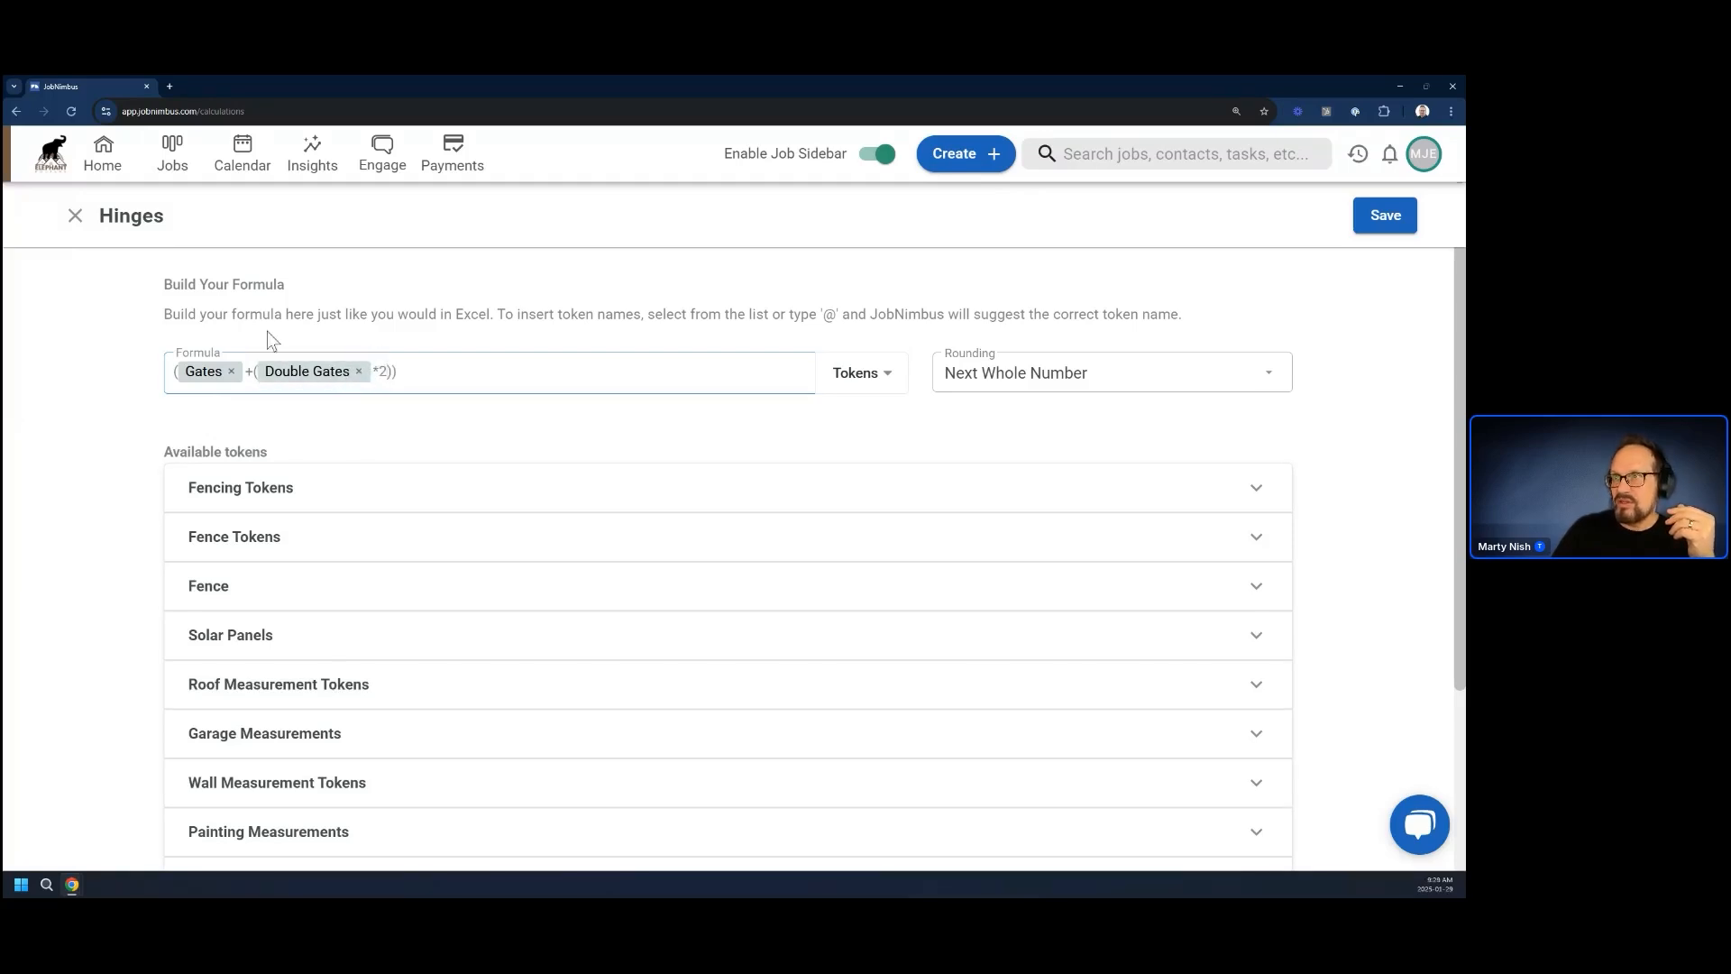
left_click(1355, 221)
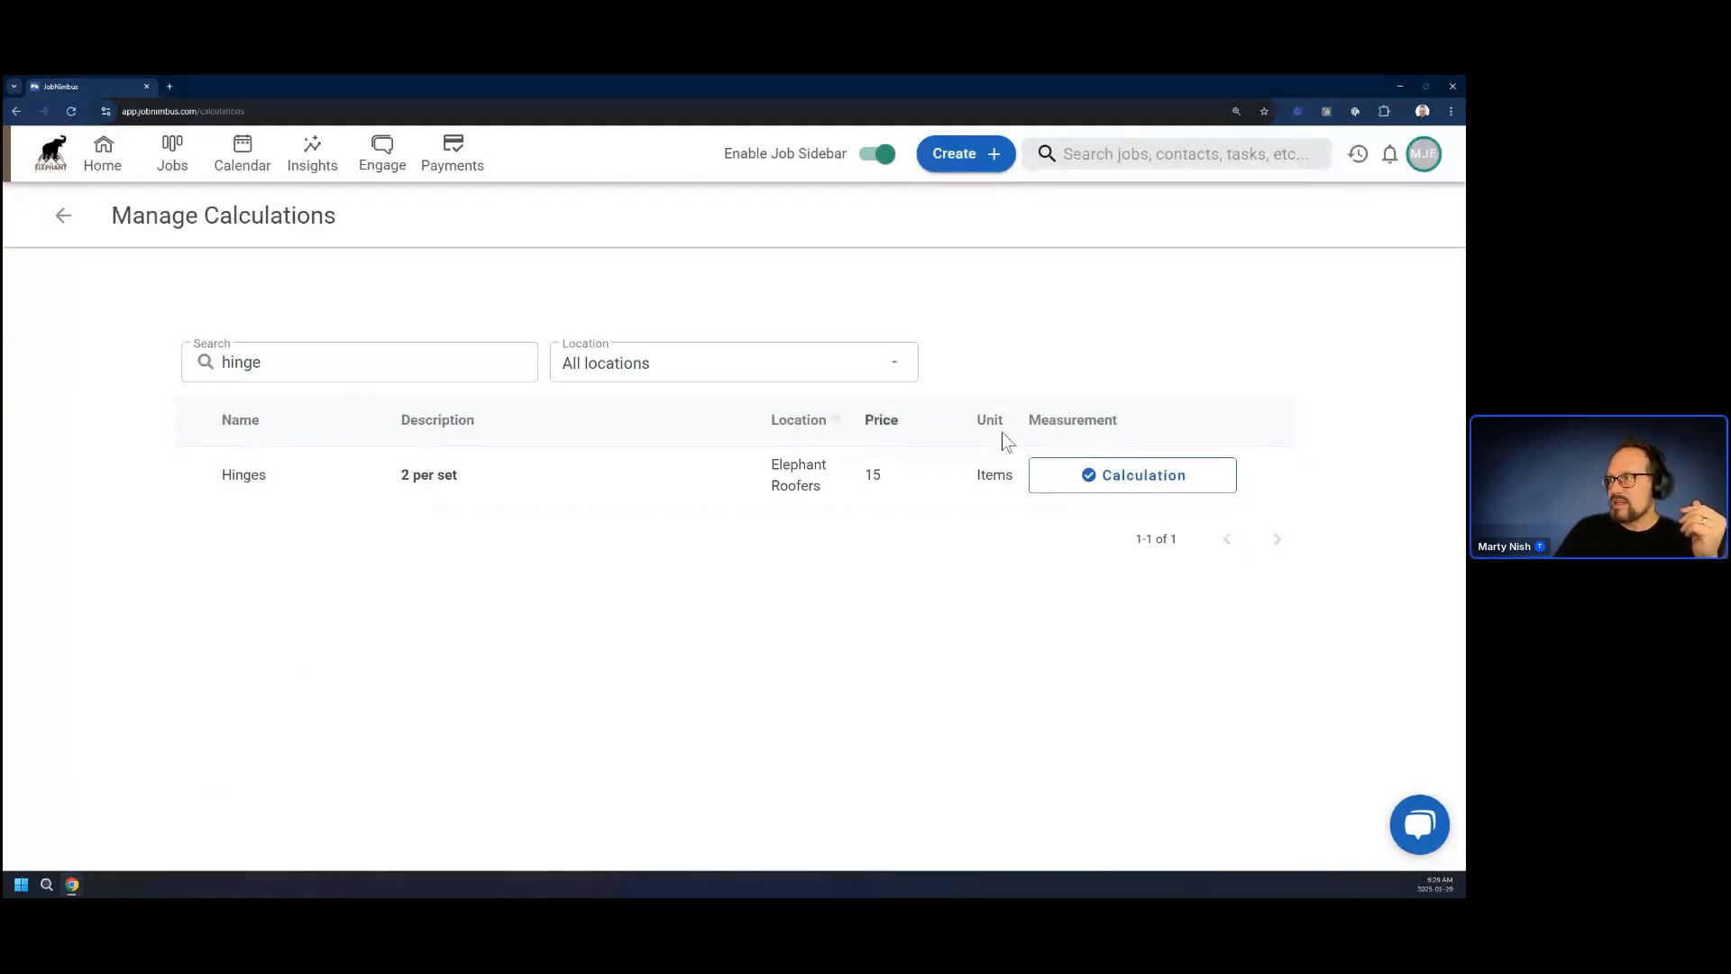
Reopen the Hinges calculation, remove the Double Gates token, reinsert it from the available fencing tokens, and save
left_click(1153, 476)
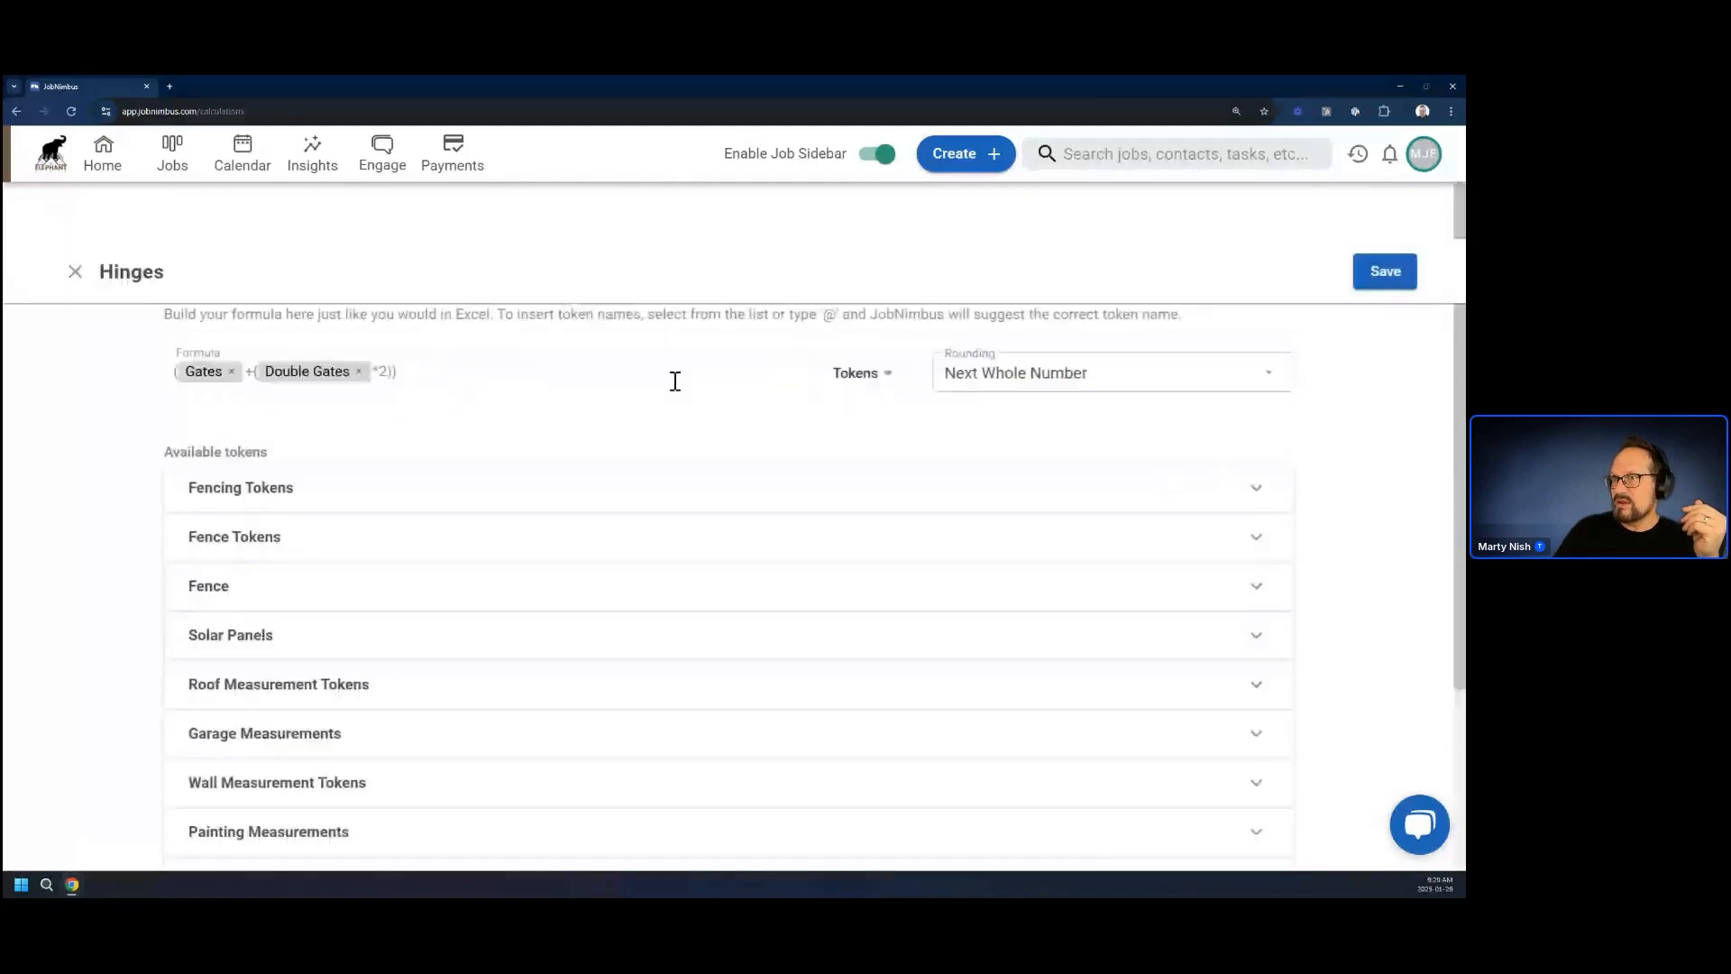
left_click(503, 497)
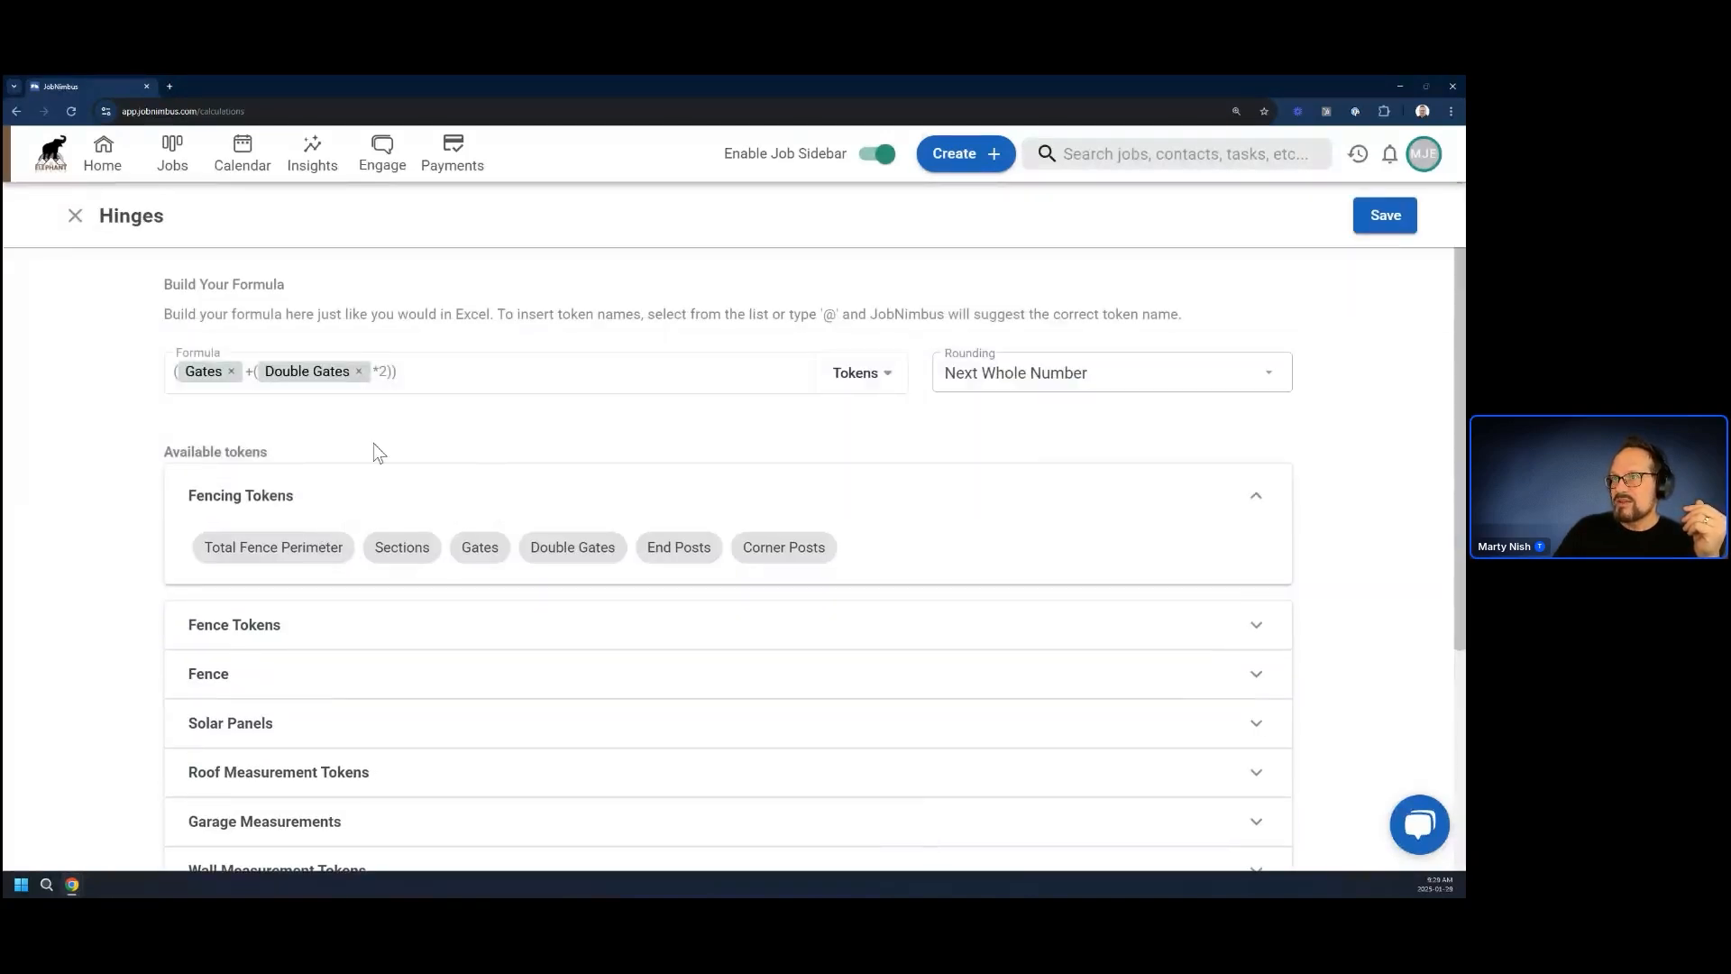
left_click_drag(431, 379, 45, 392)
left_click(361, 328)
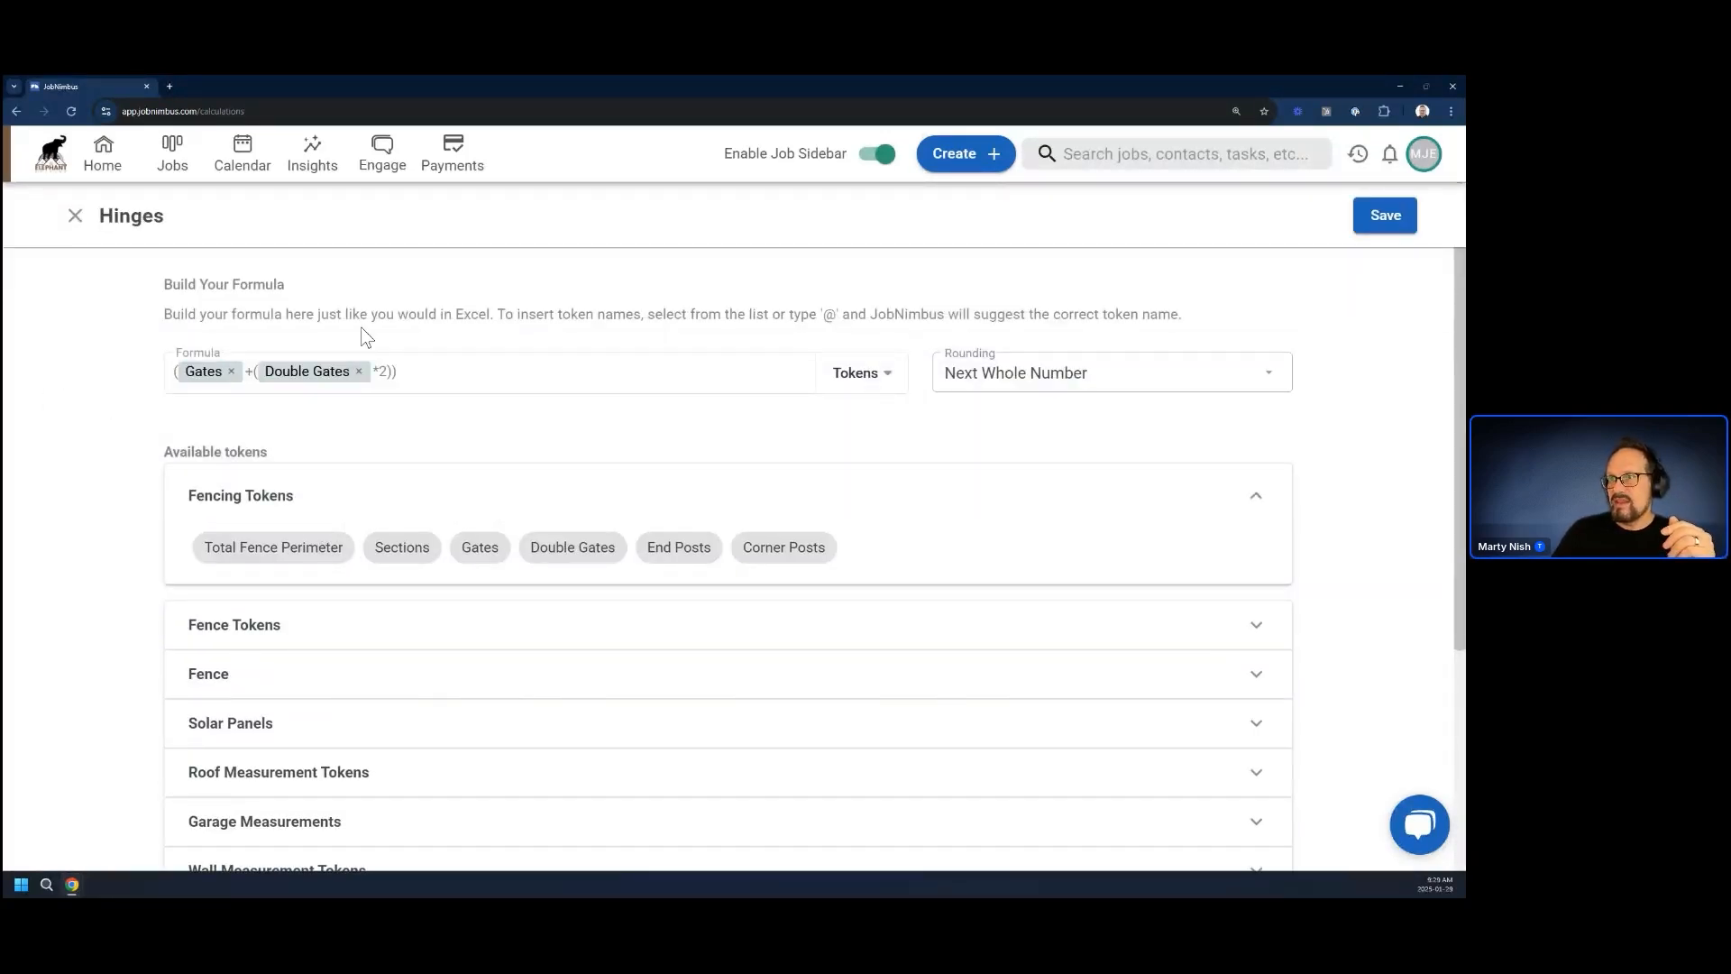
left_click(359, 372)
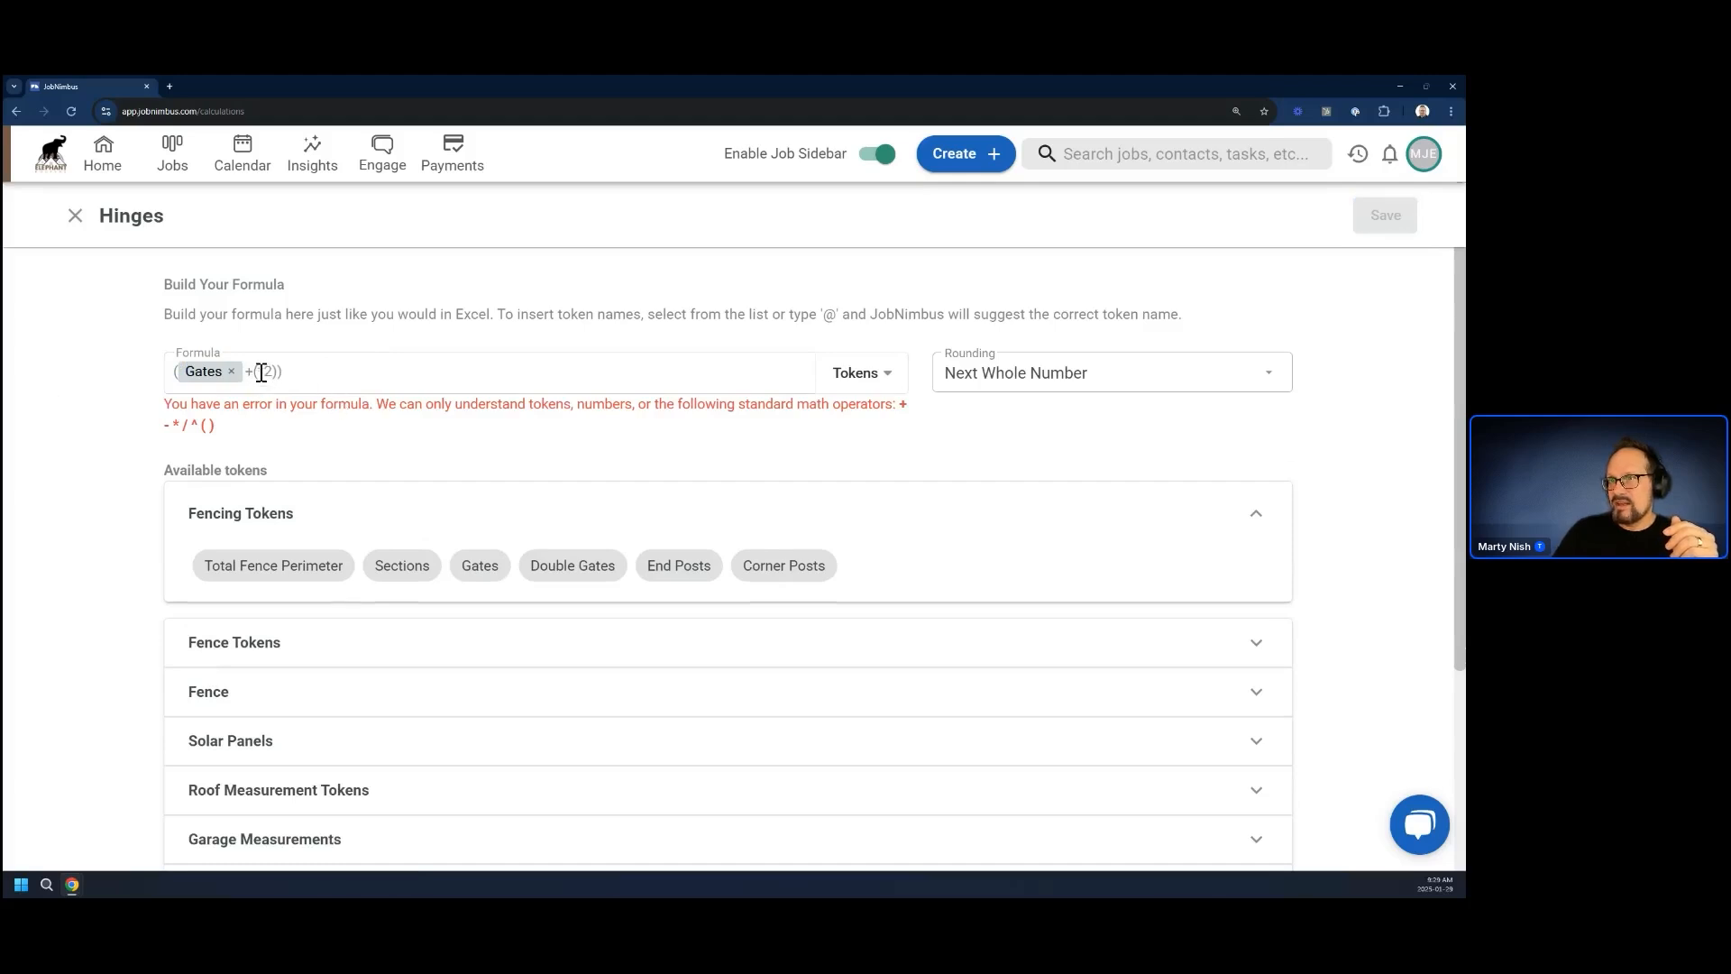
left_click(896, 383)
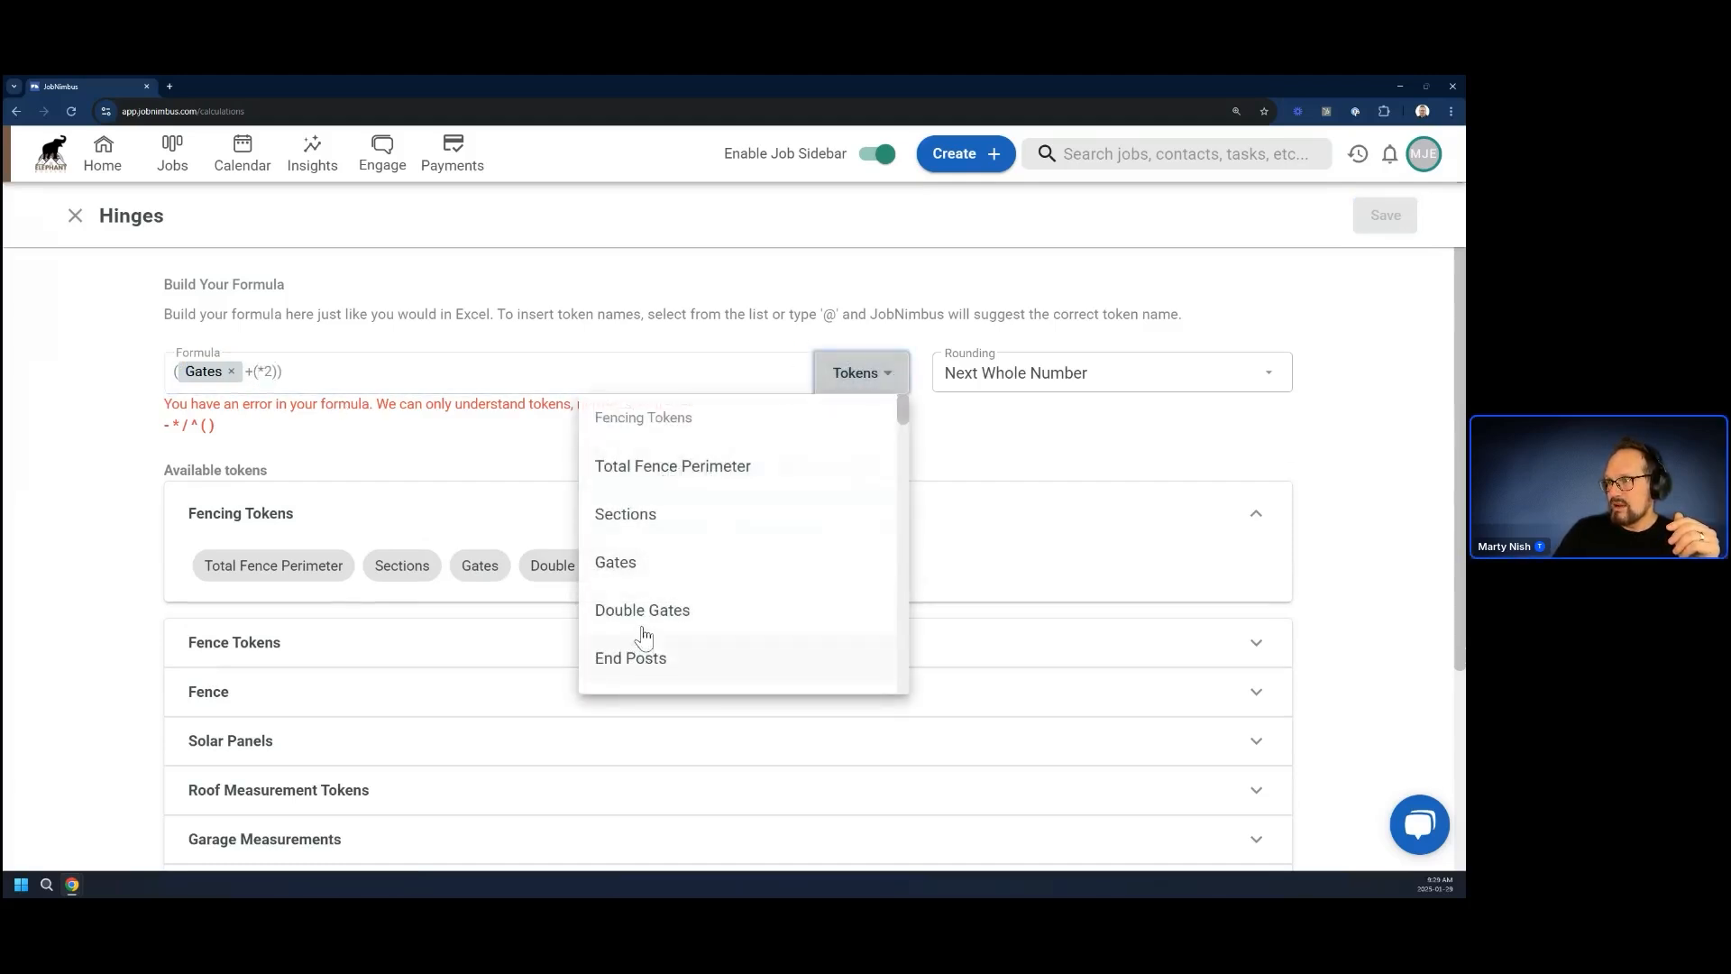
left_click(457, 430)
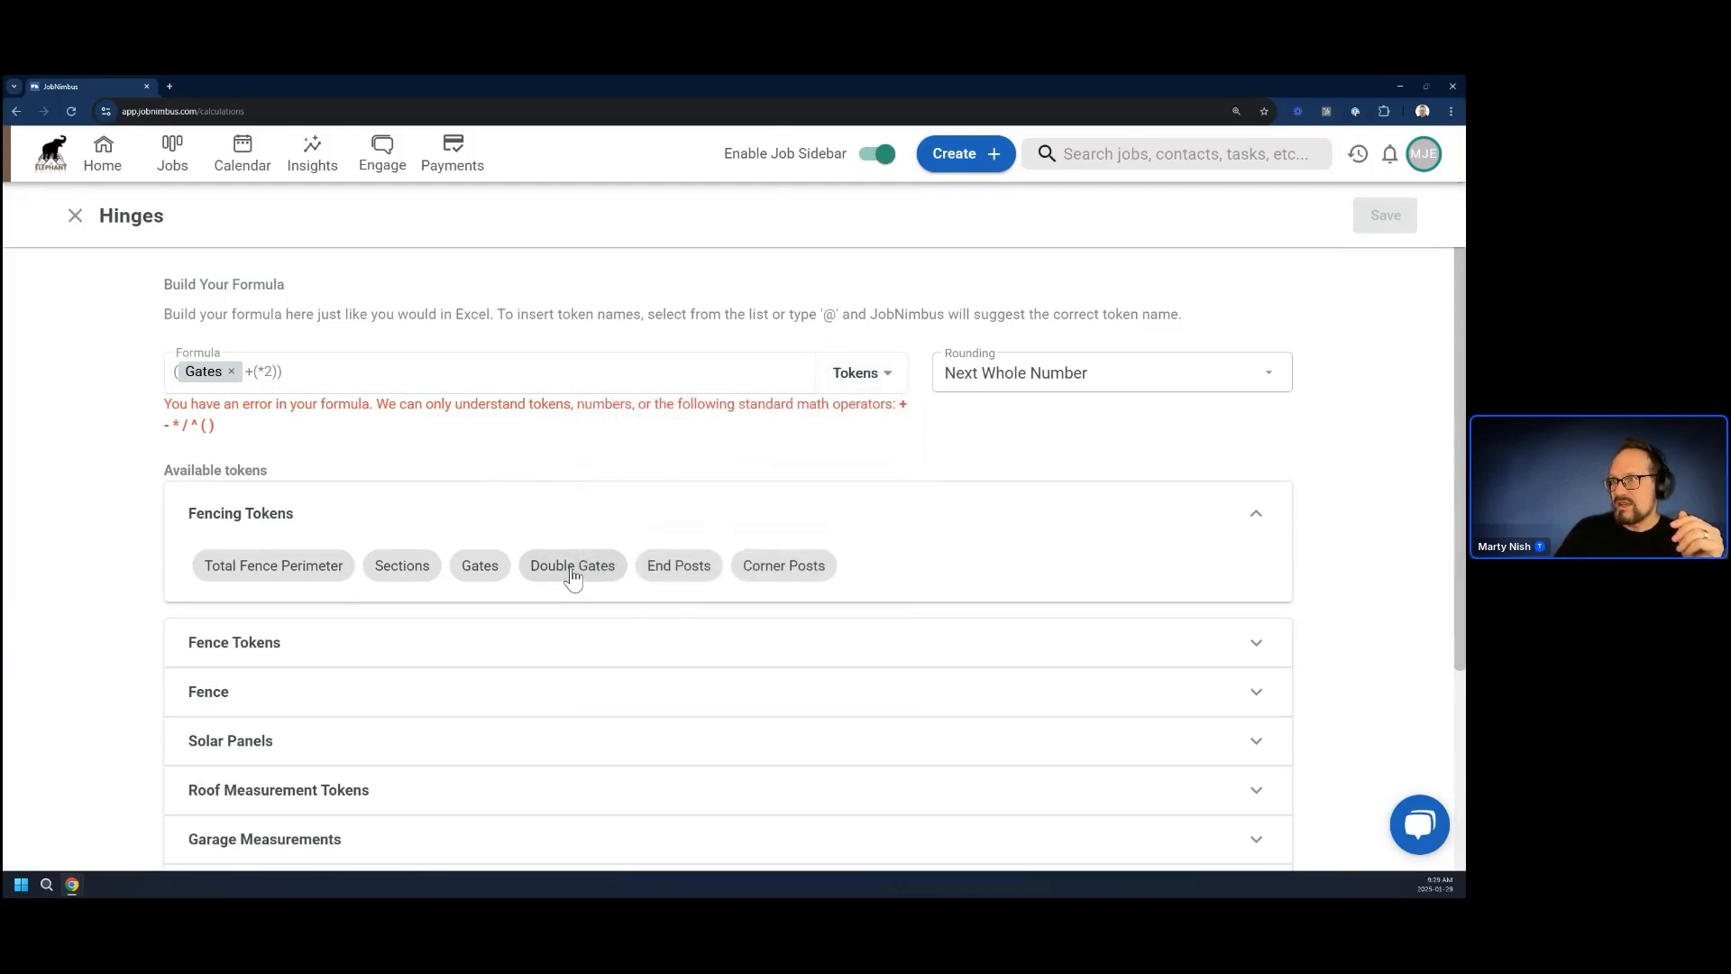
left_click(571, 566)
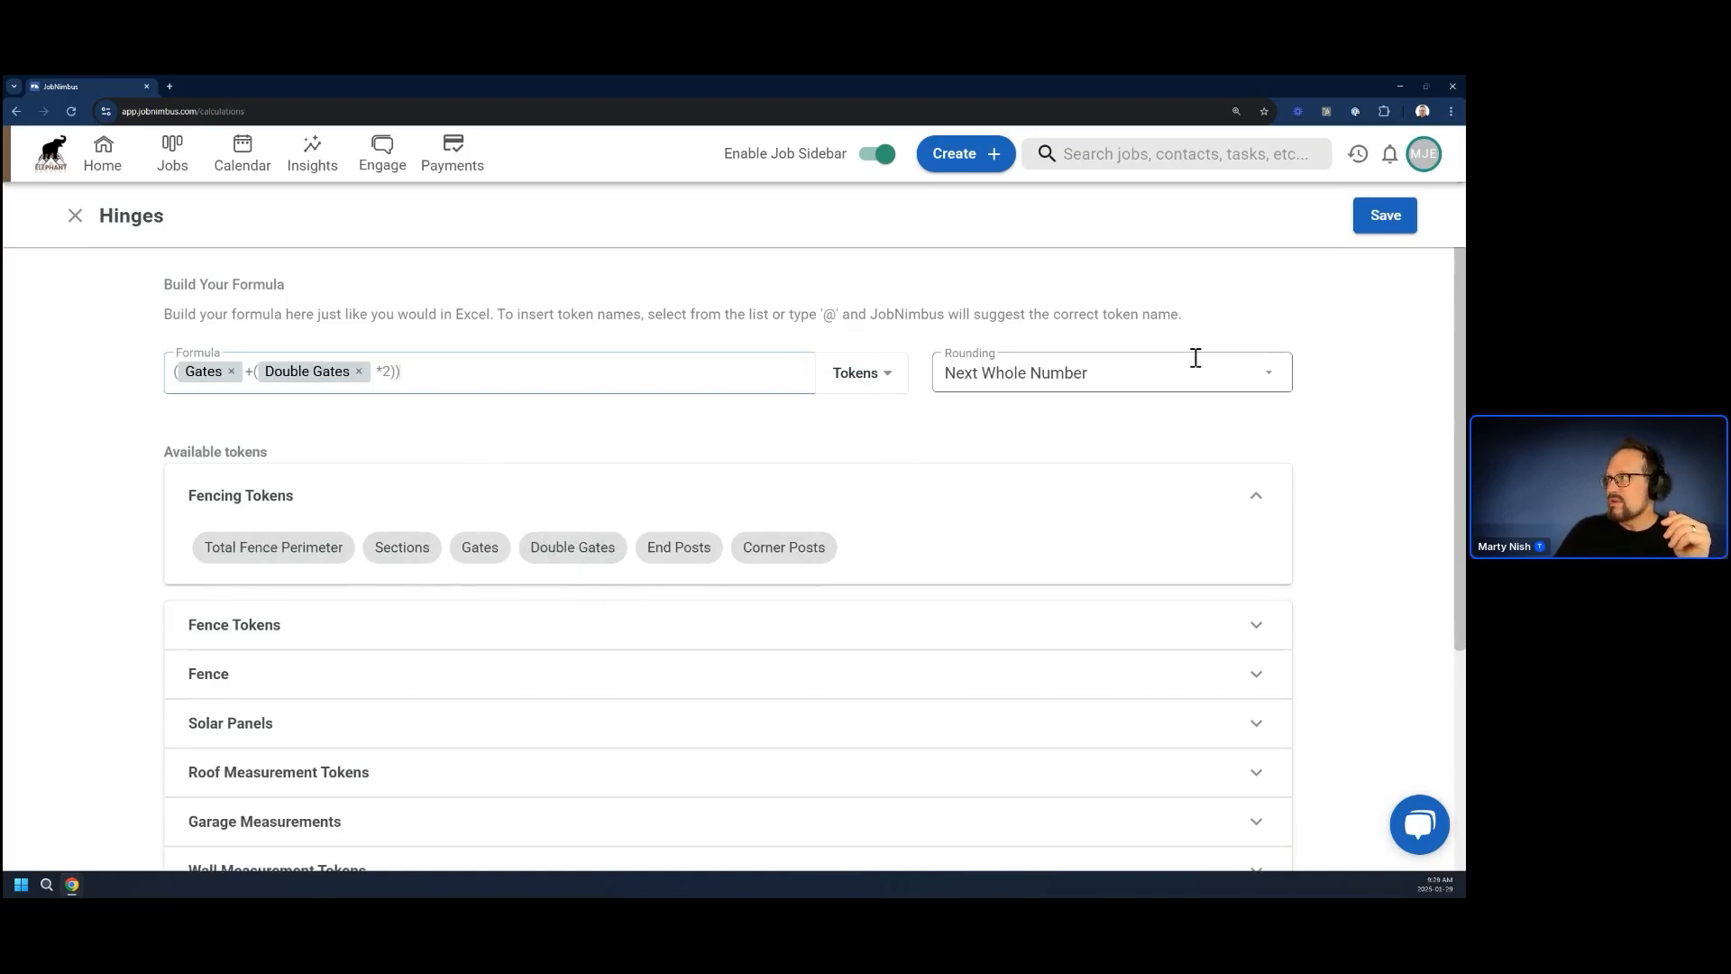
left_click(1383, 216)
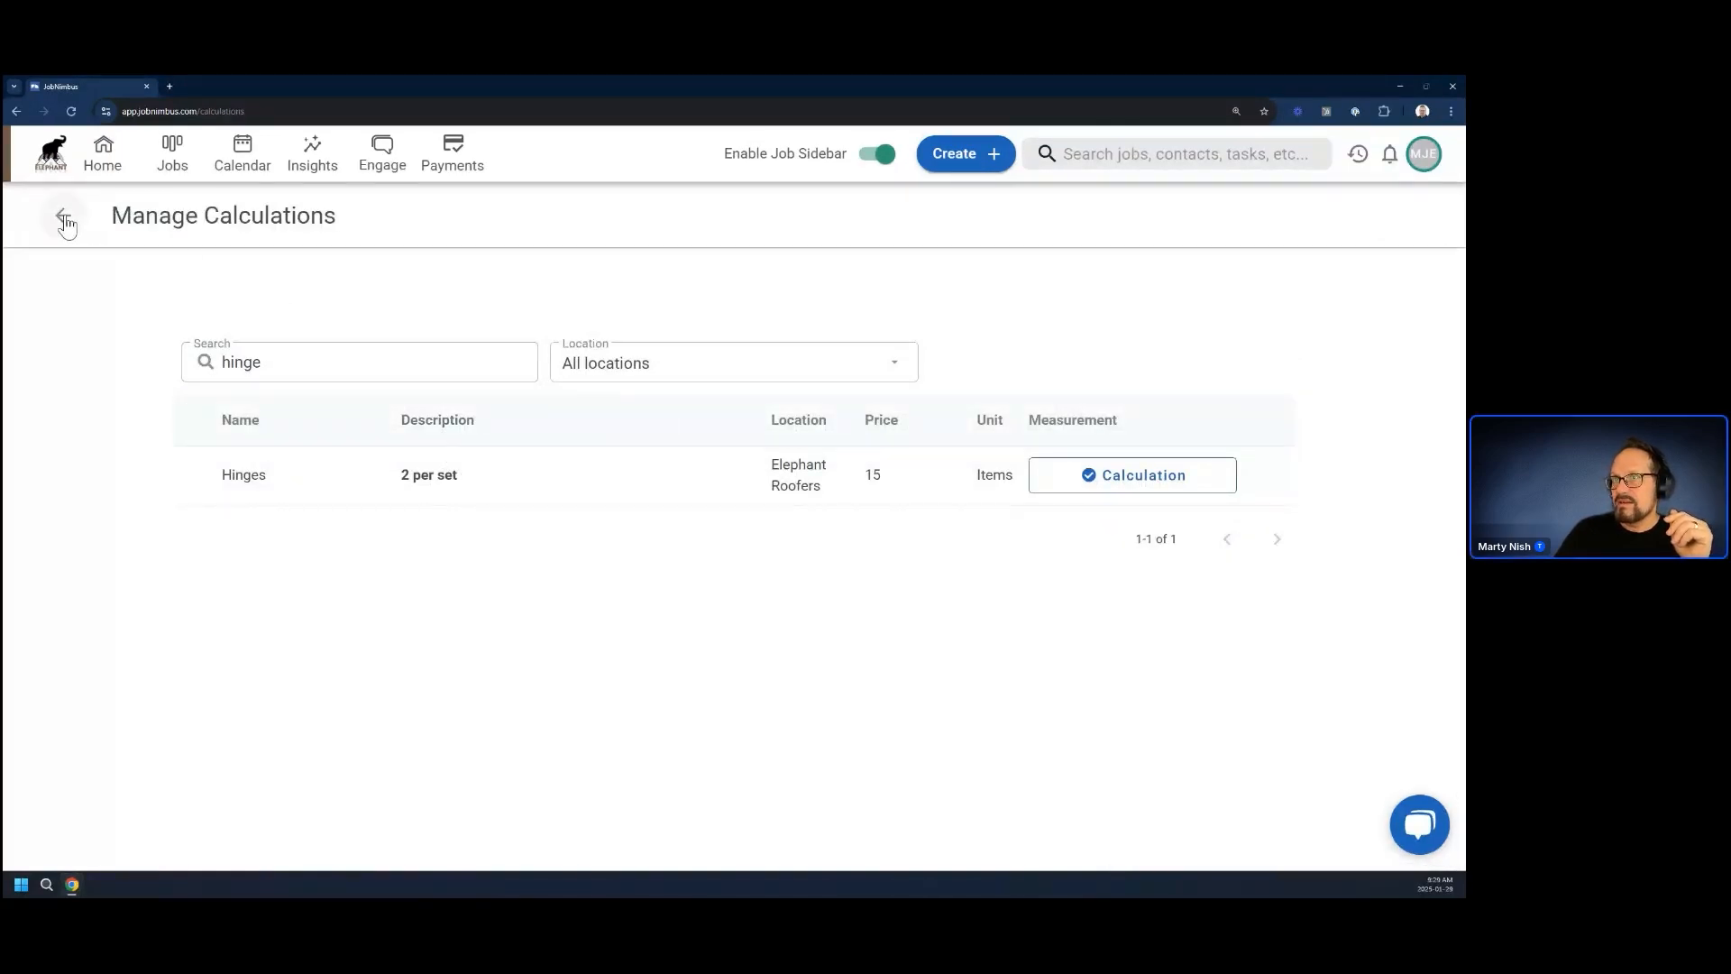
Go to the estimate settings, open the Fence layout for editing and show its Estimate Details page
left_click(1424, 154)
left_click(1380, 373)
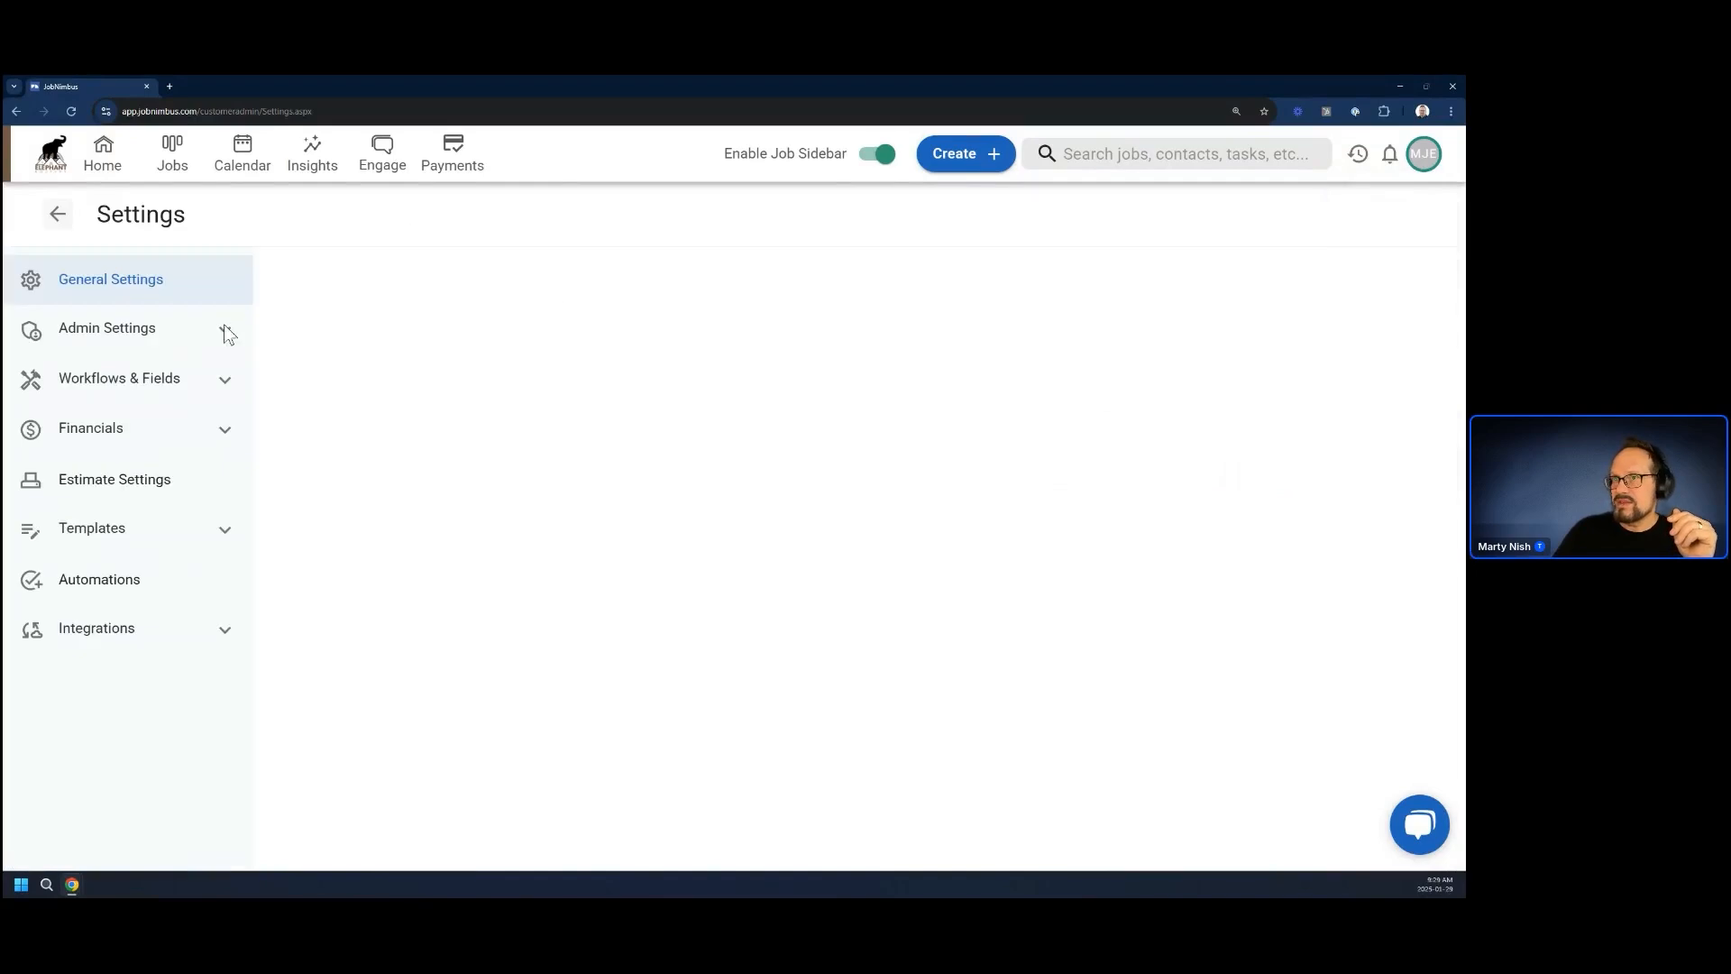
left_click(98, 488)
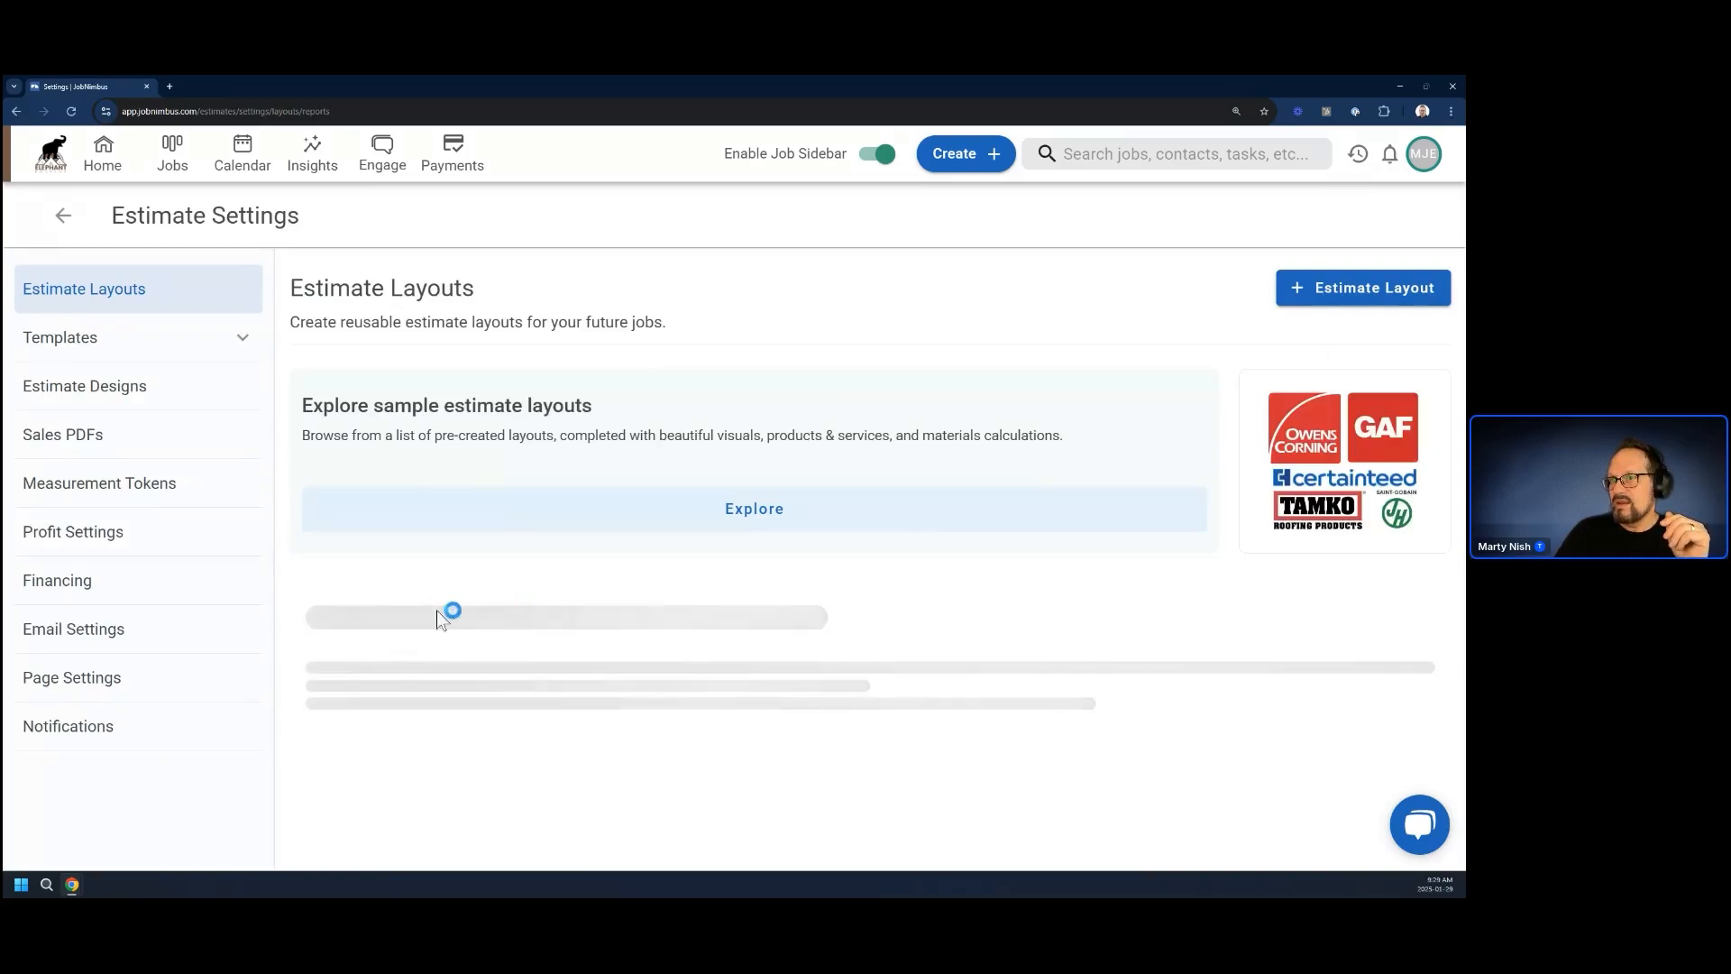
scroll(460, 660, "down", 20)
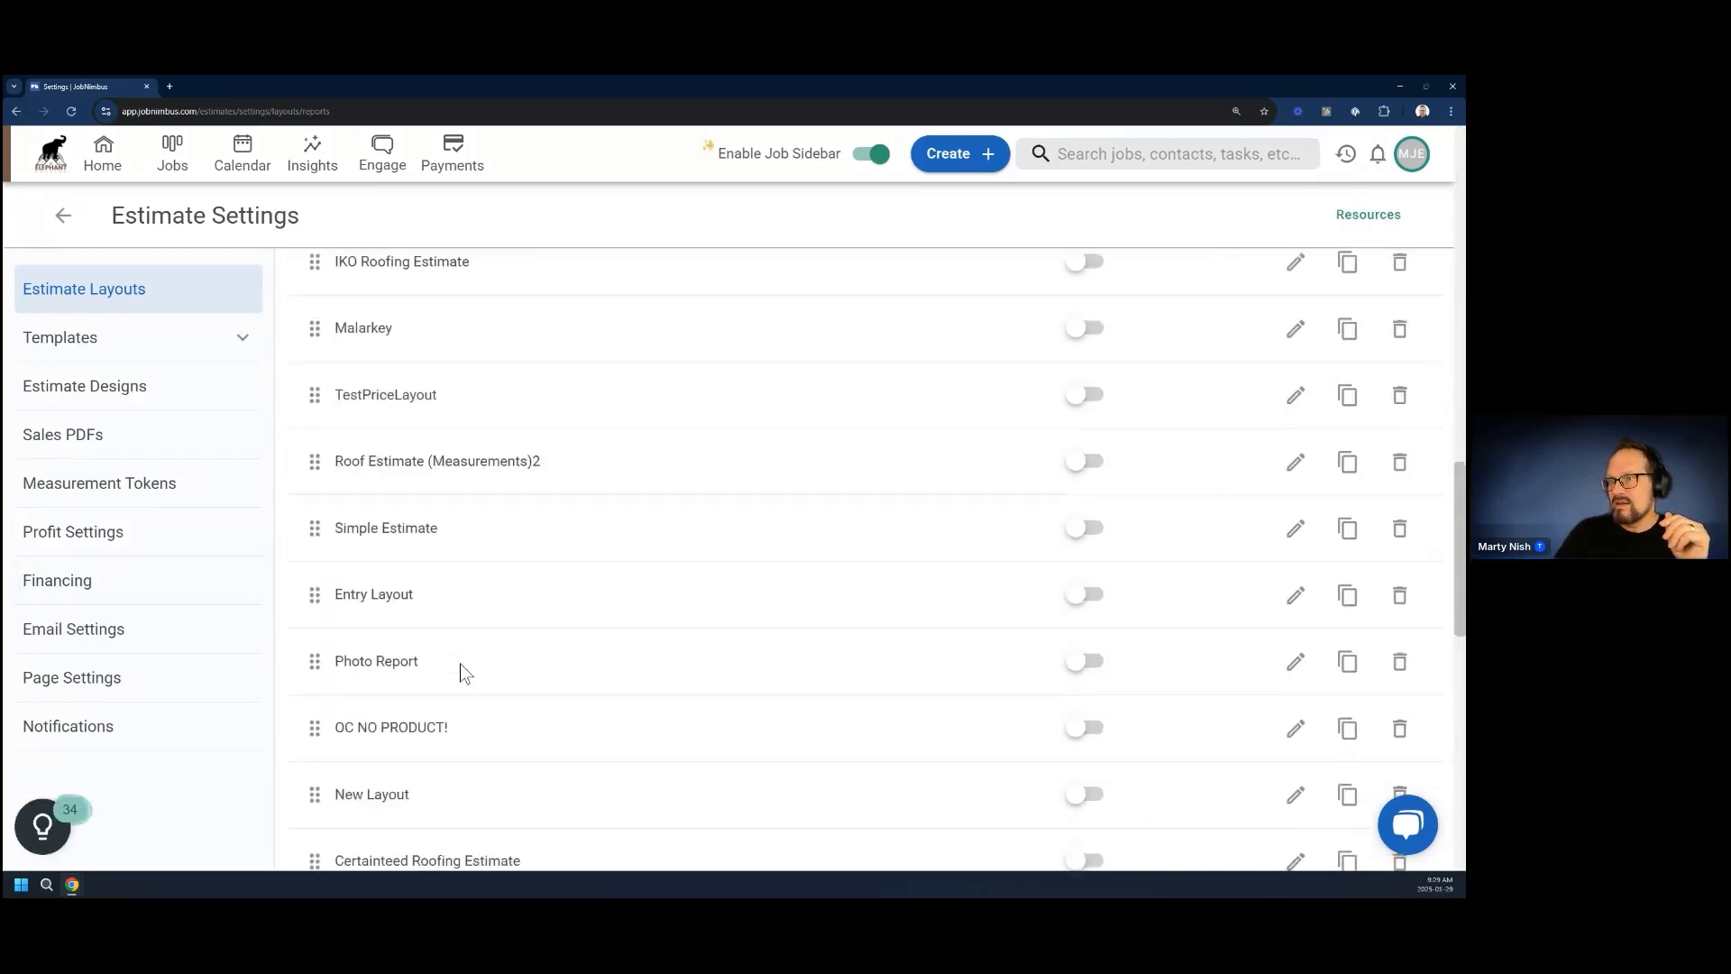
scroll(470, 669, "down", 3)
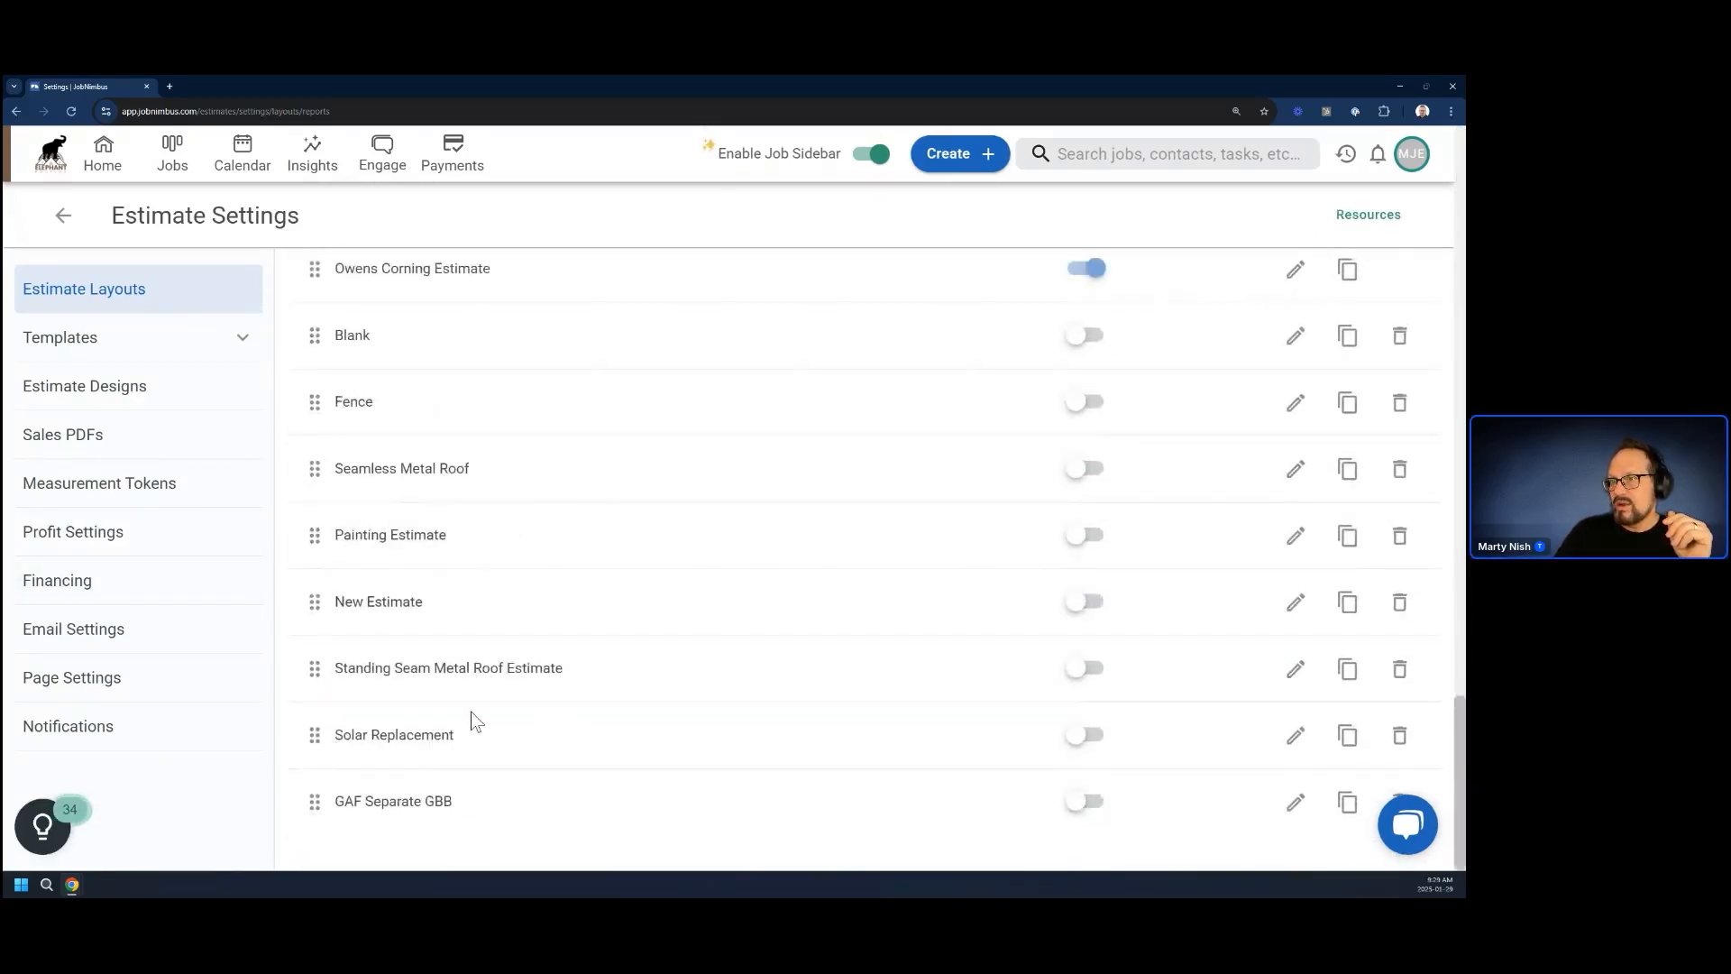
left_click(1295, 402)
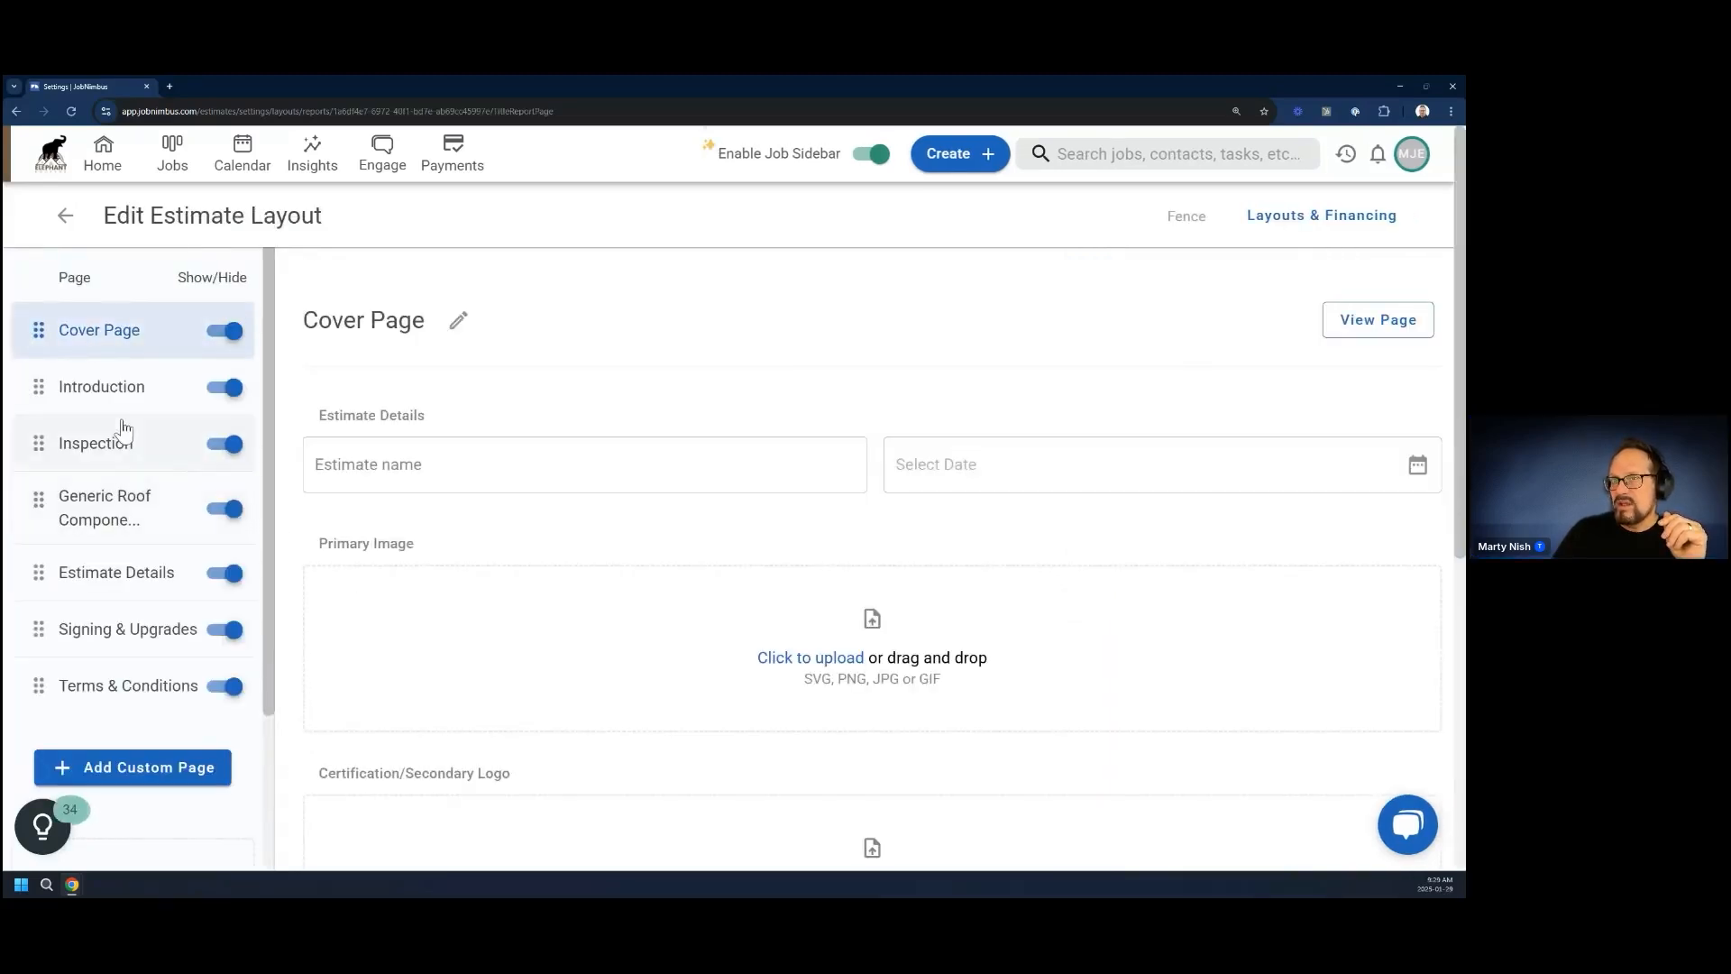
left_click(105, 569)
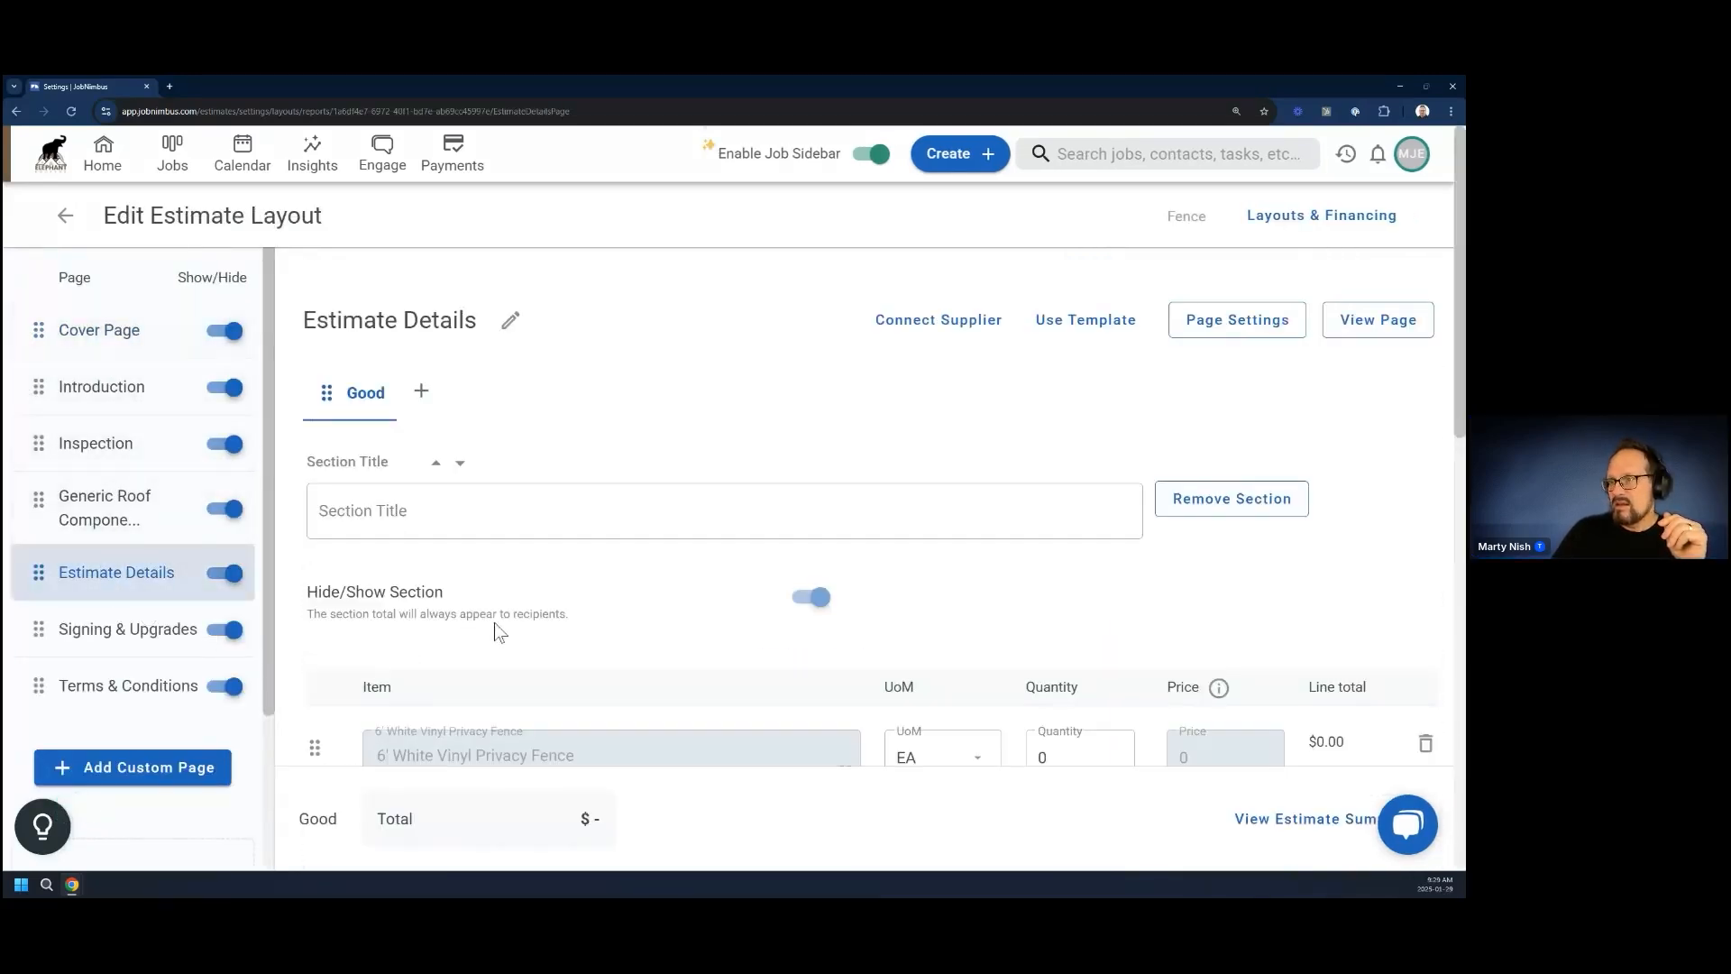
Add a new line item called End Posts below Gate Latches in the Fence layout's estimate details
scroll(494, 622, "down", 5)
scroll(482, 624, "up", 1)
left_click(375, 668)
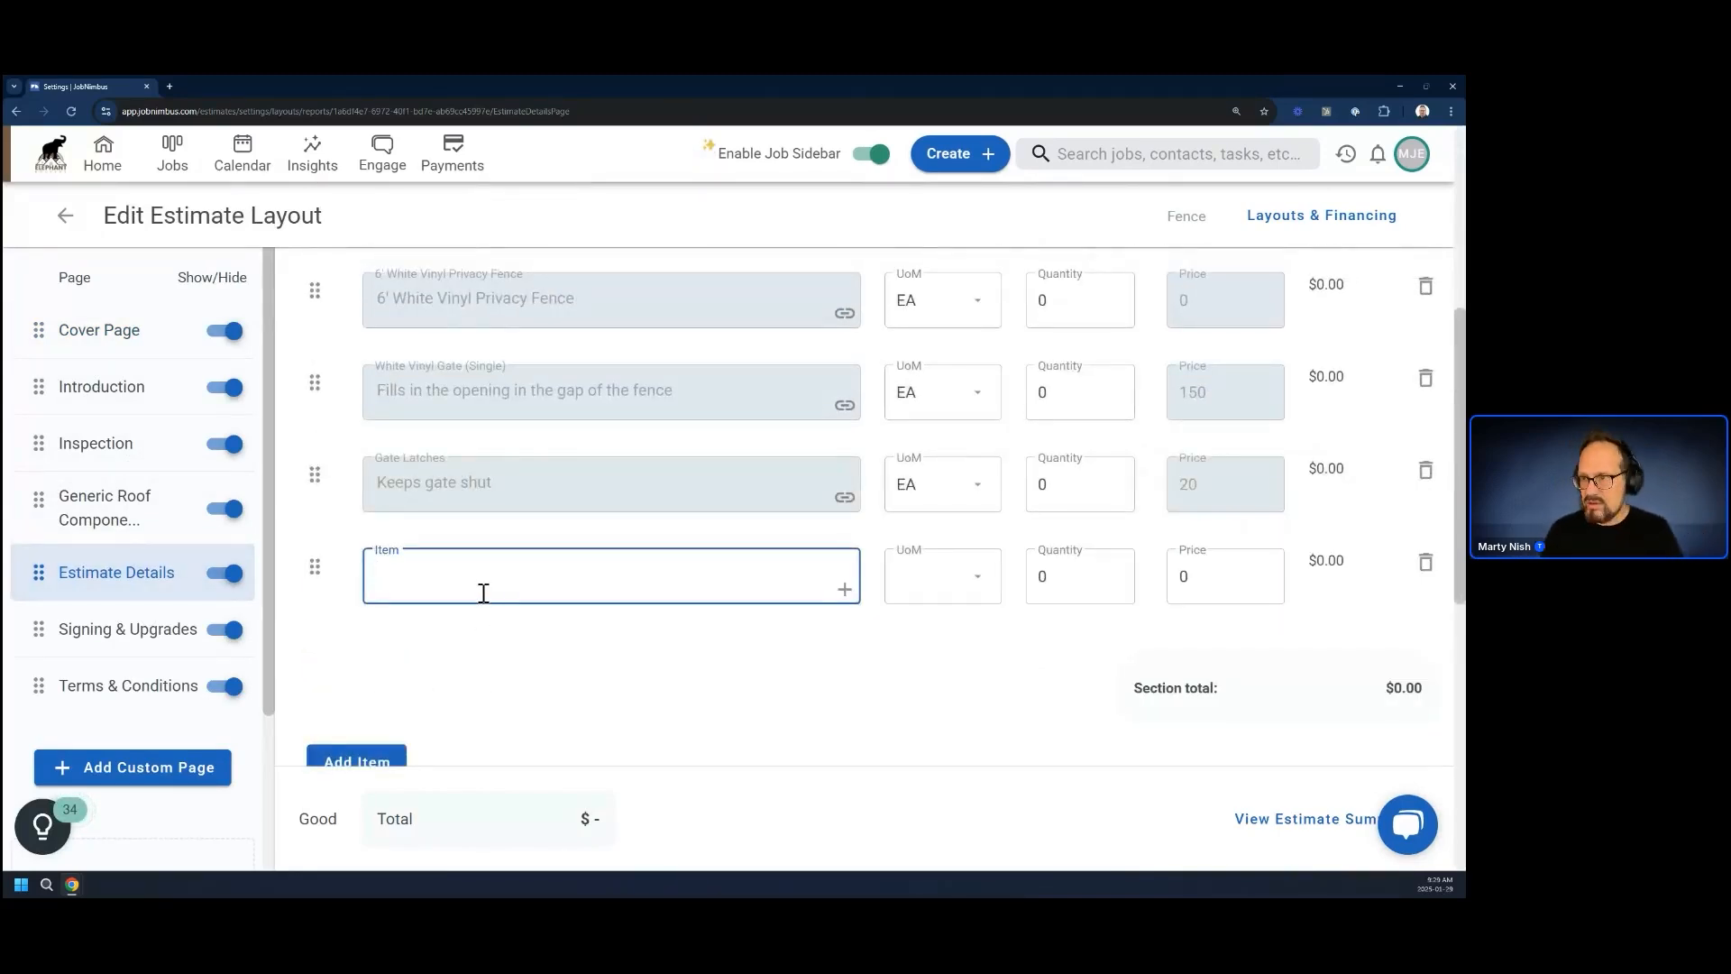
type("E")
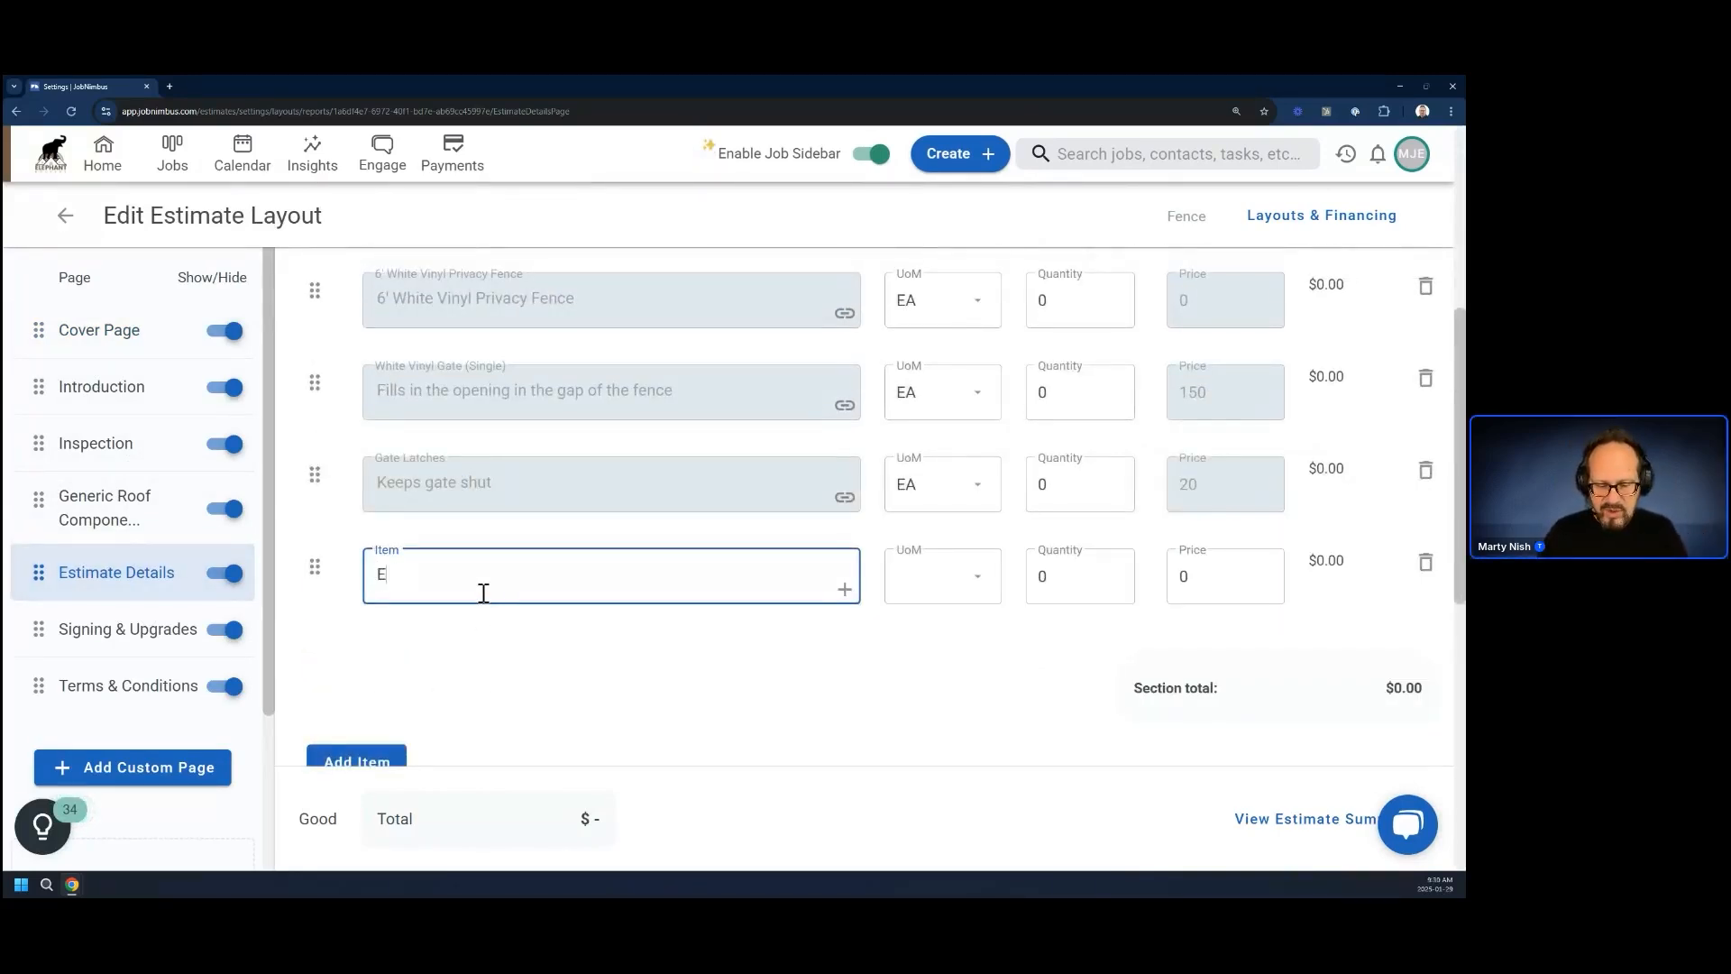
type("nd Posts")
left_click(414, 574)
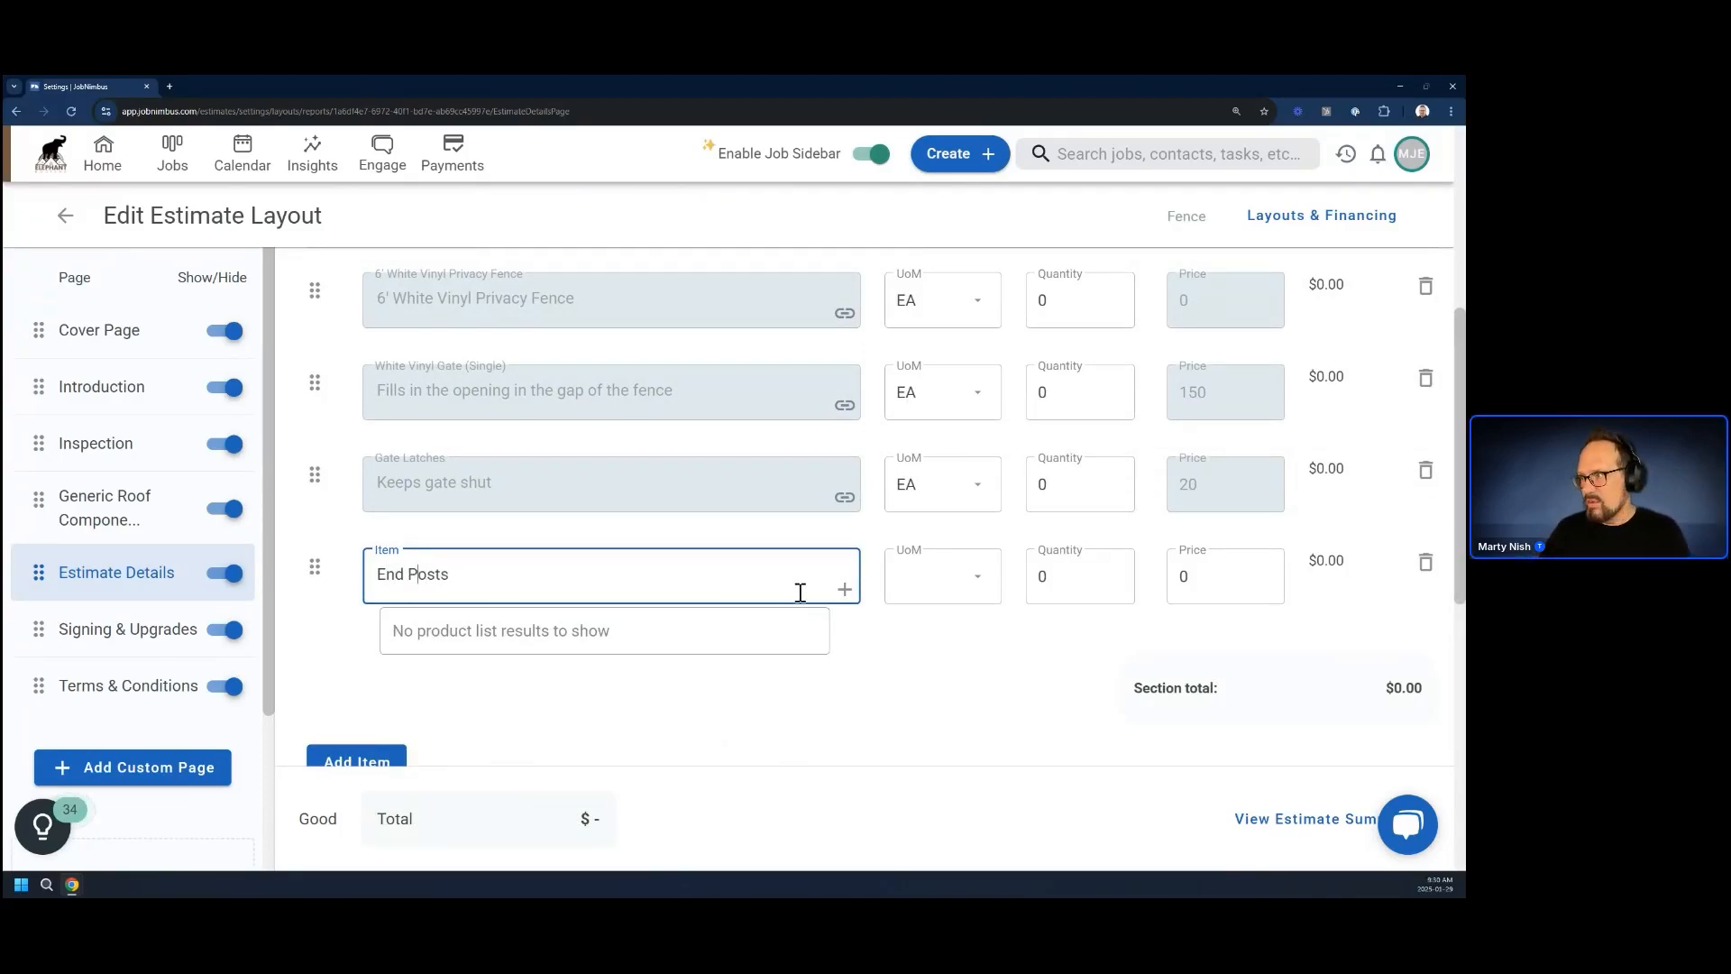
Start a new product from the End Posts item, named End Posts with the description "Posts needed for end of fence"
left_click(843, 589)
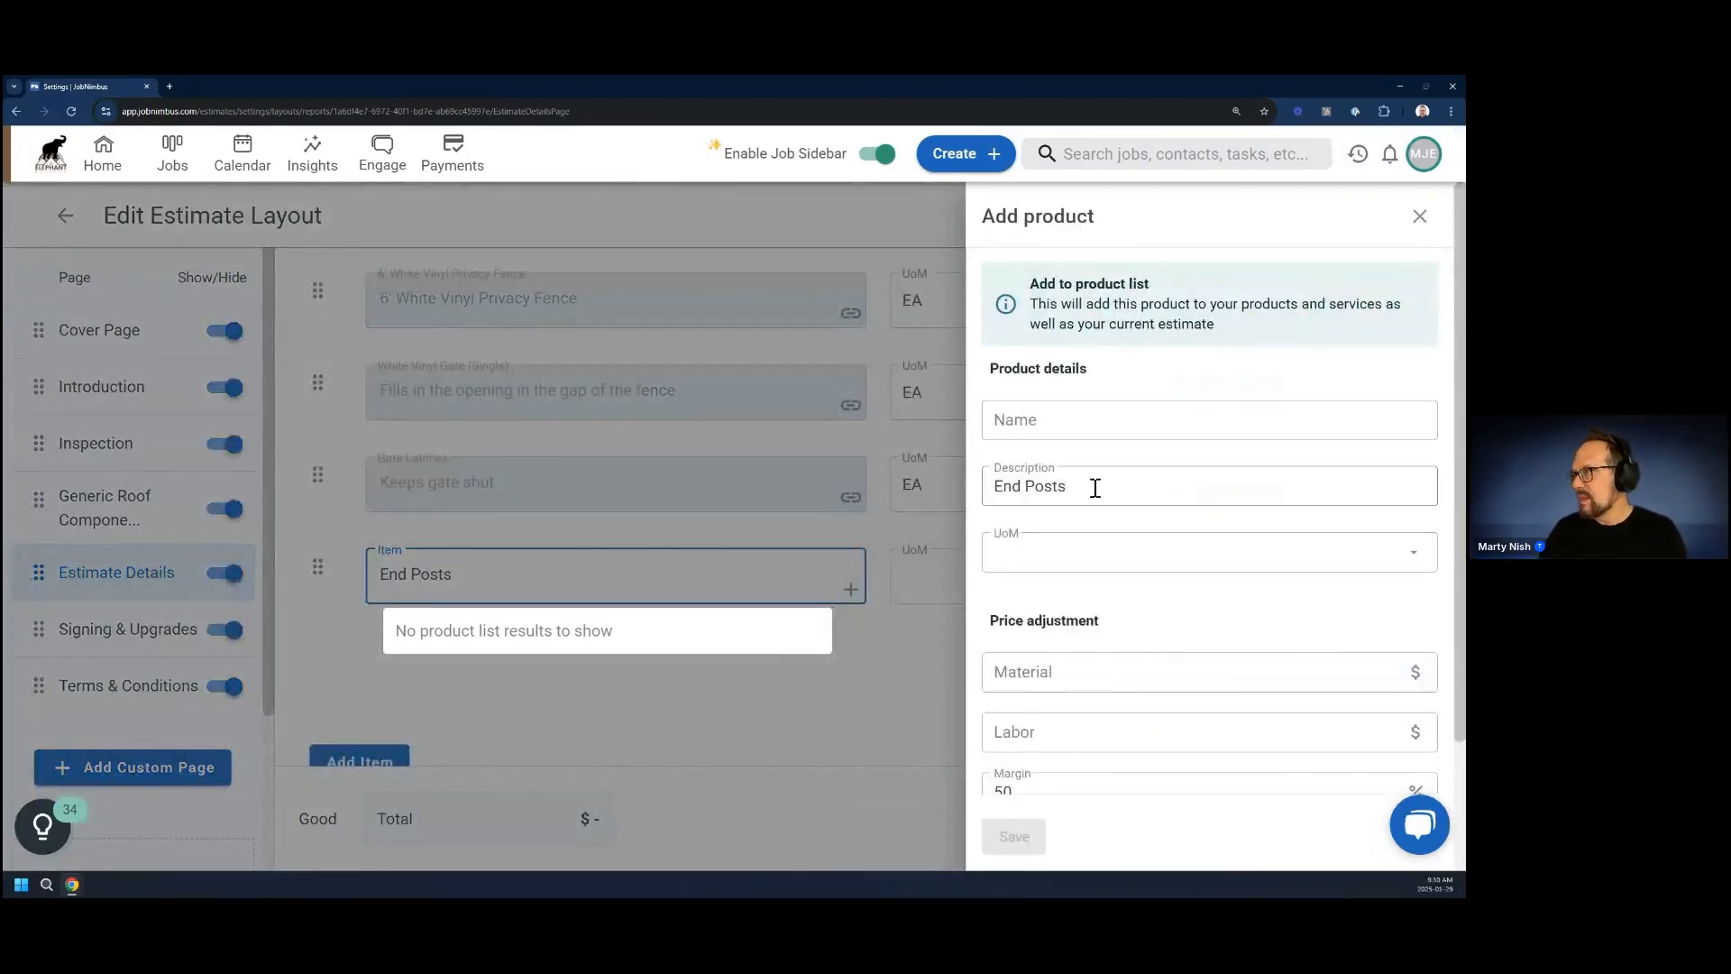
left_click_drag(1096, 488, 1036, 424)
left_click(1067, 488)
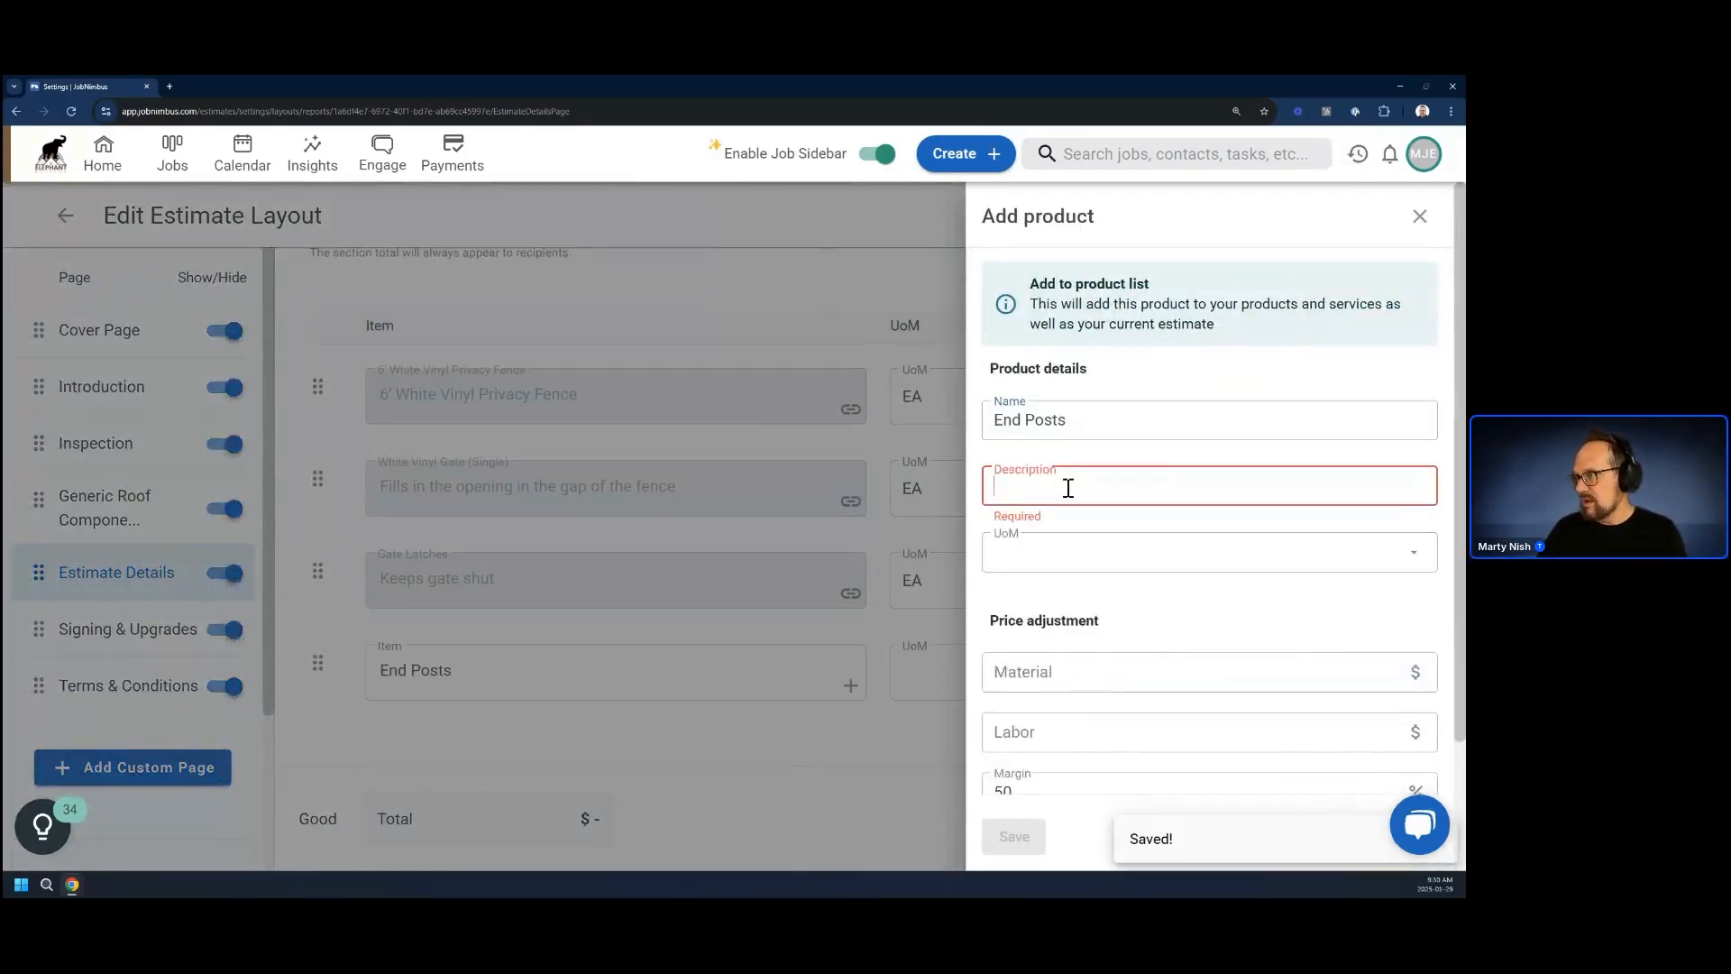
type("Post")
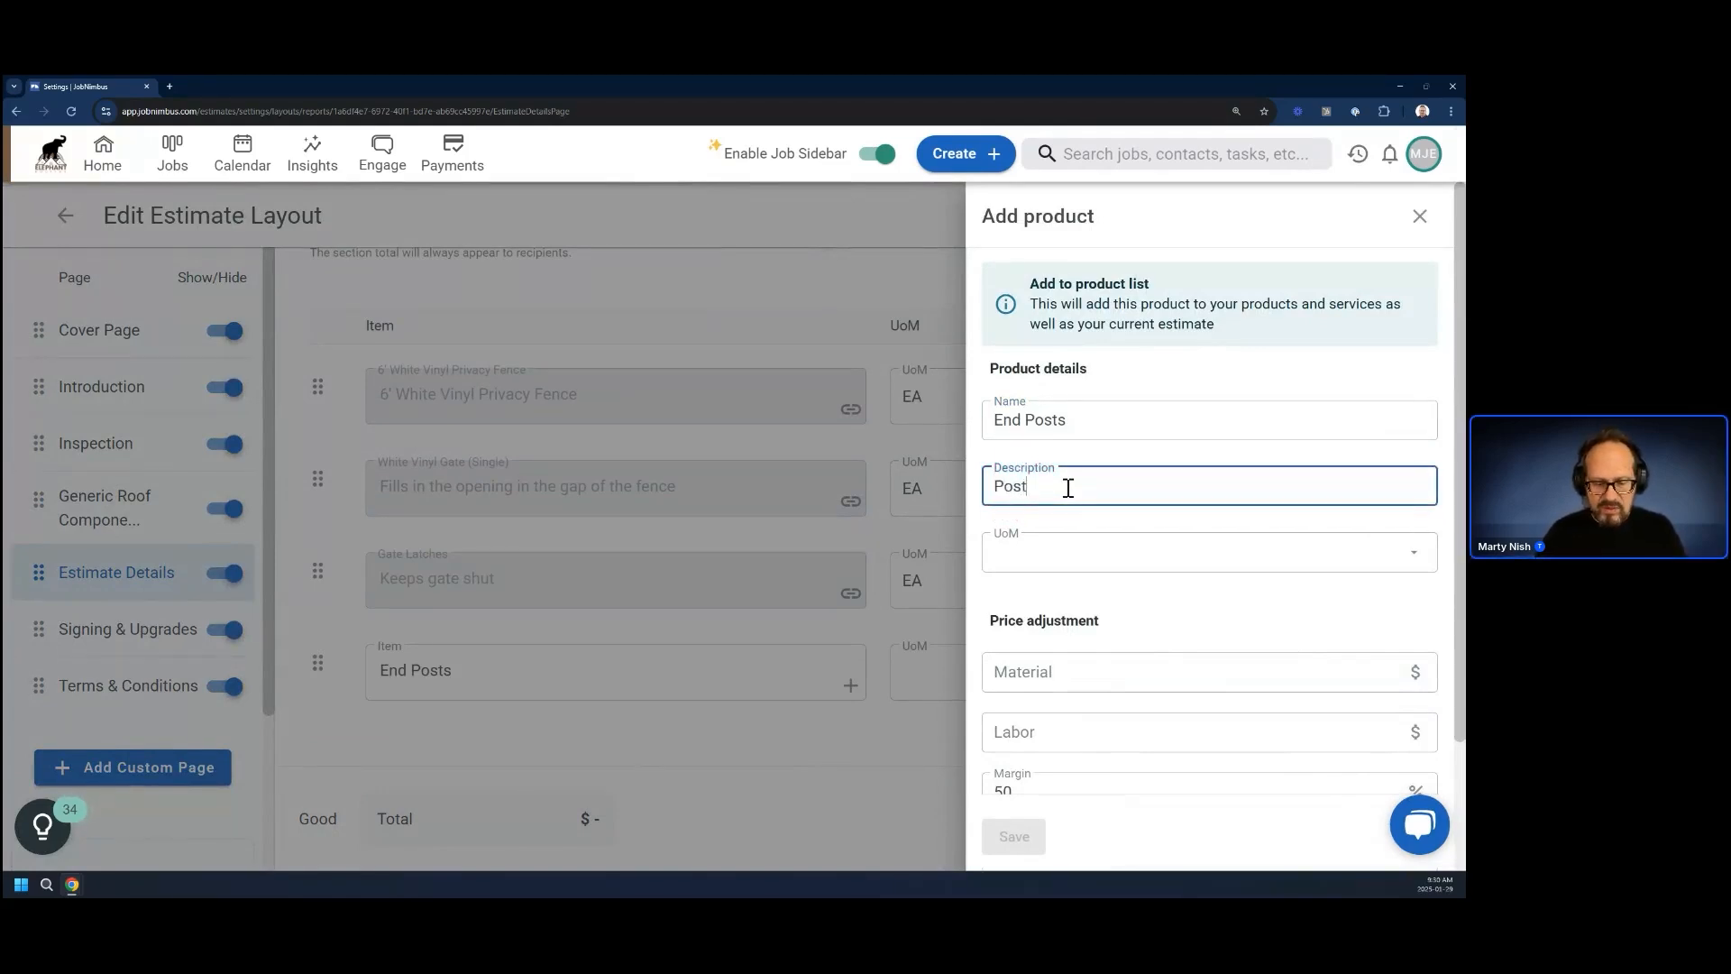
type("s needed f")
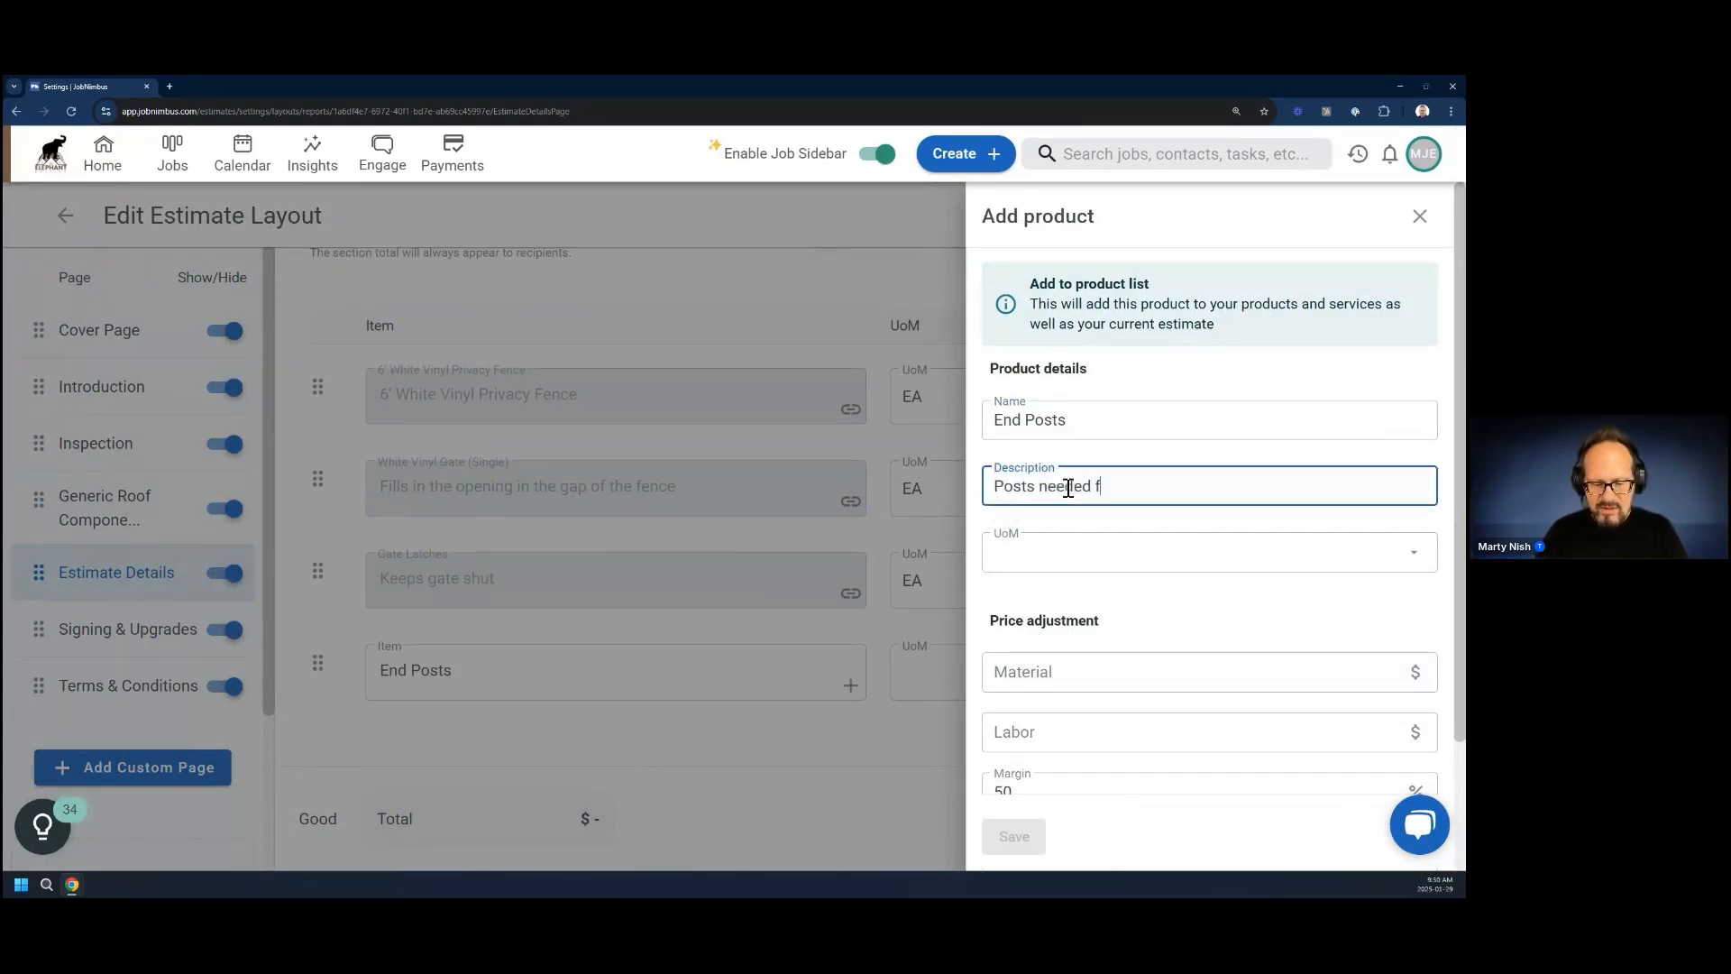
type("or e")
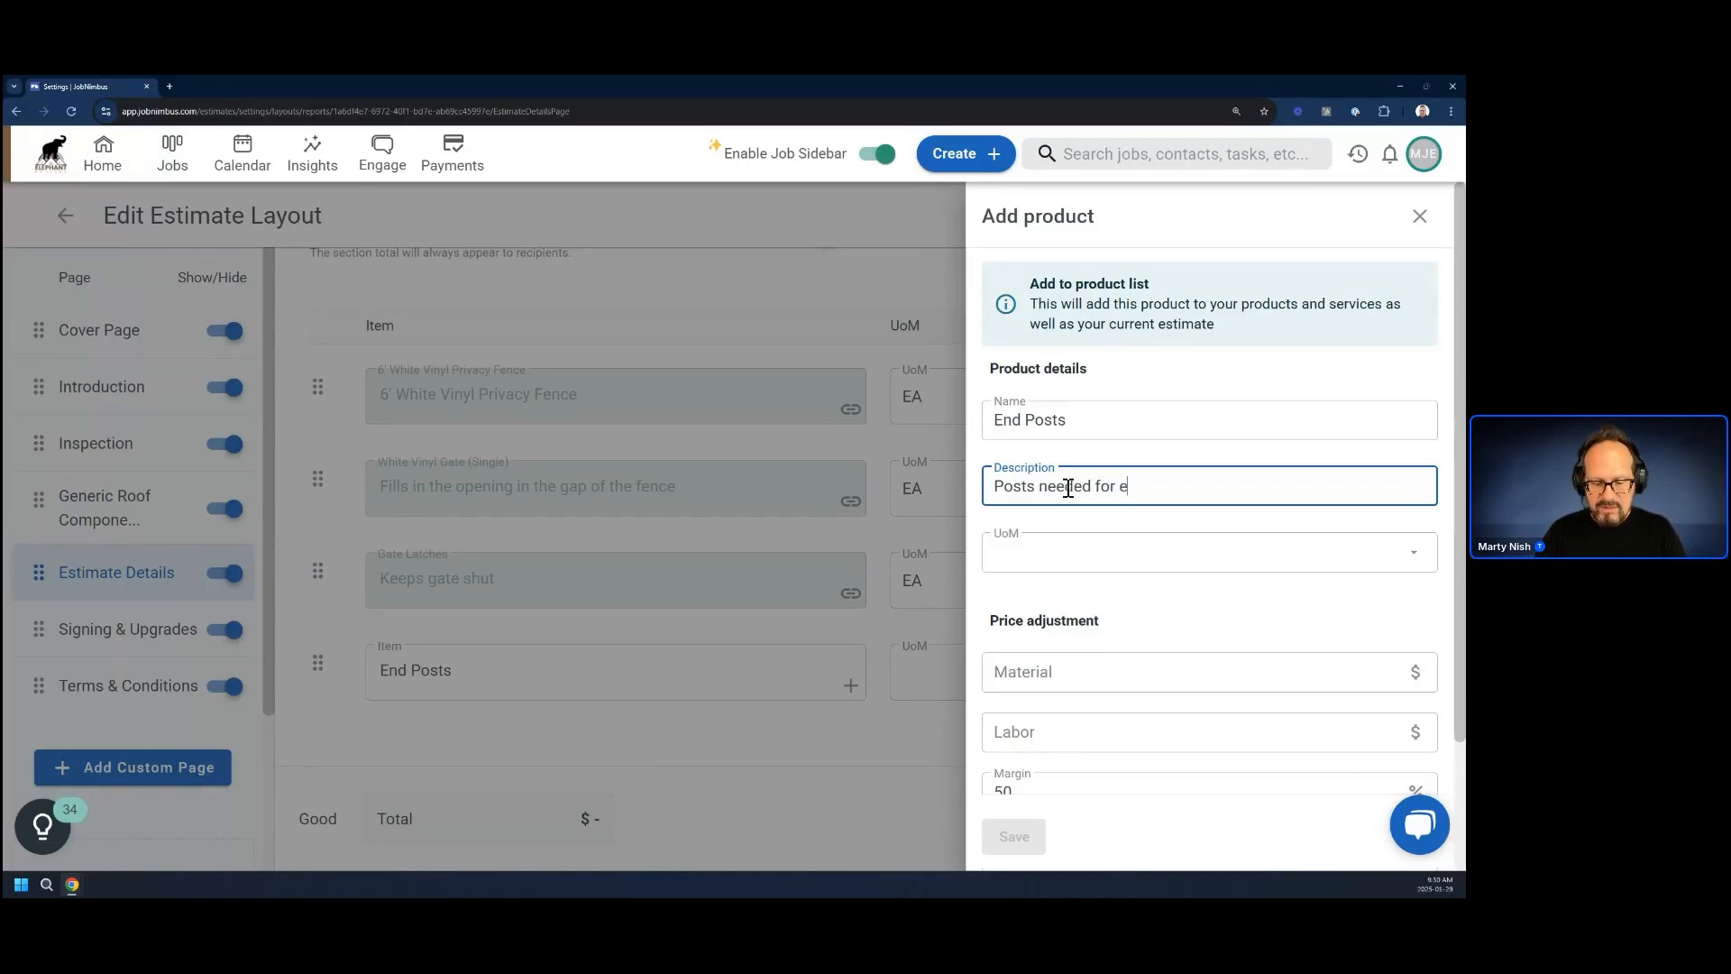
type("nd of fence")
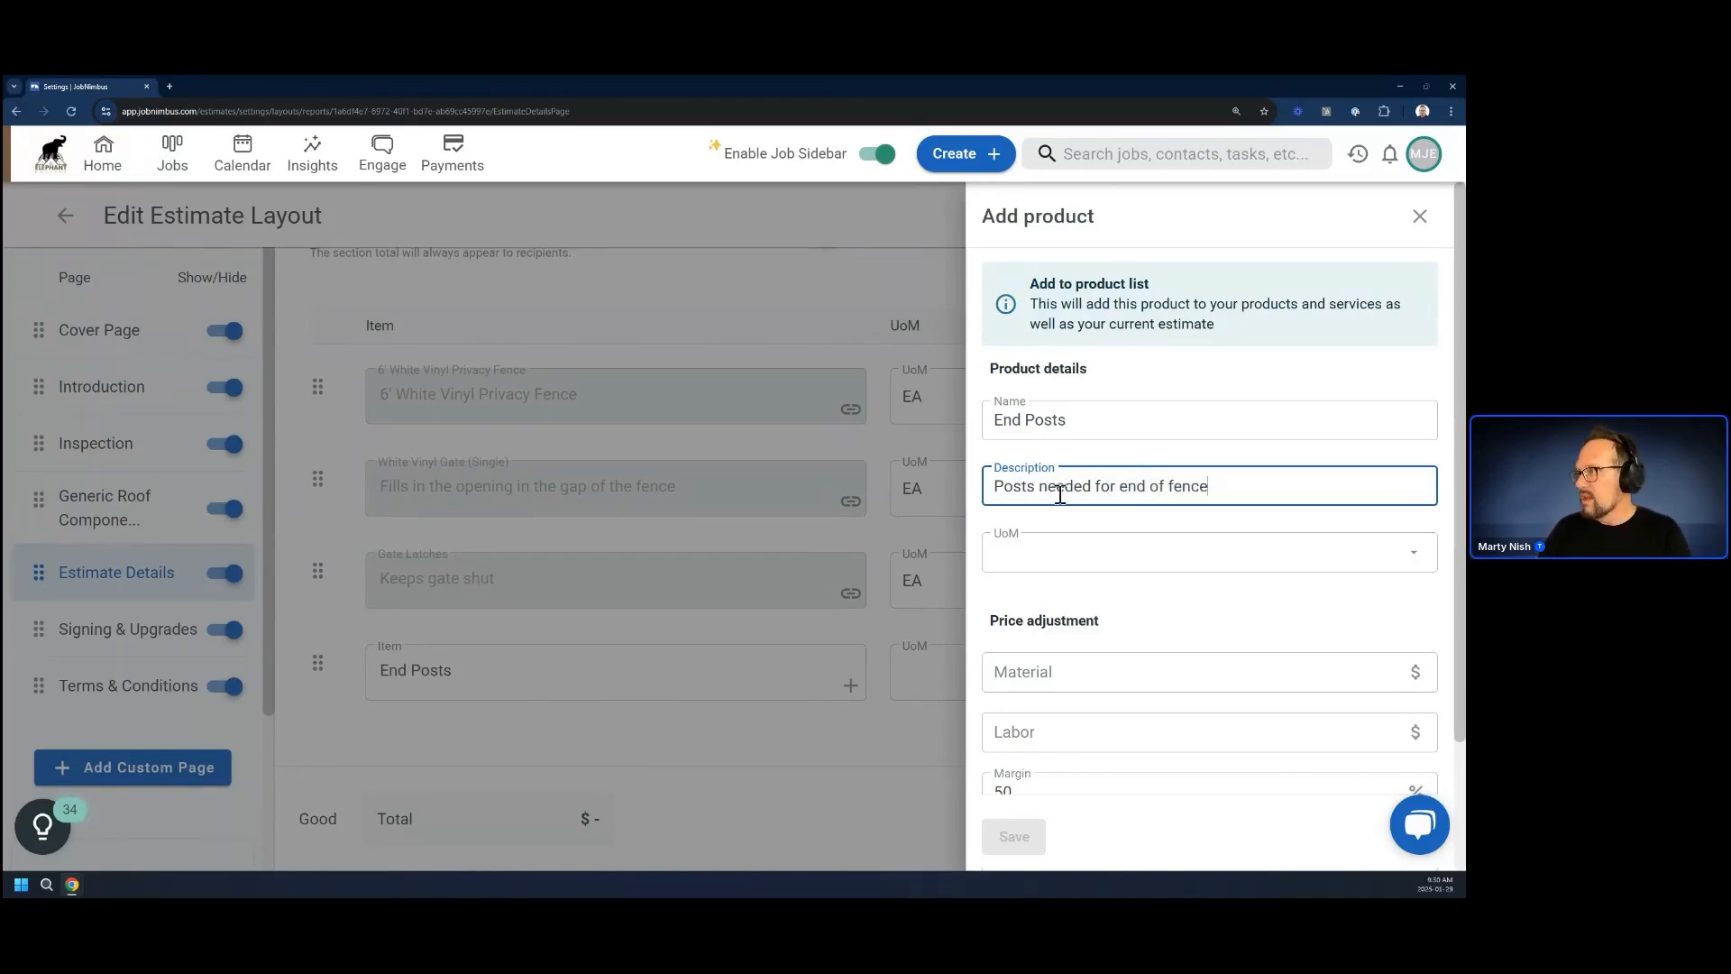
Set the new End Posts product's unit of measure to EA and save it to the product list
left_click(1078, 561)
left_click(1007, 721)
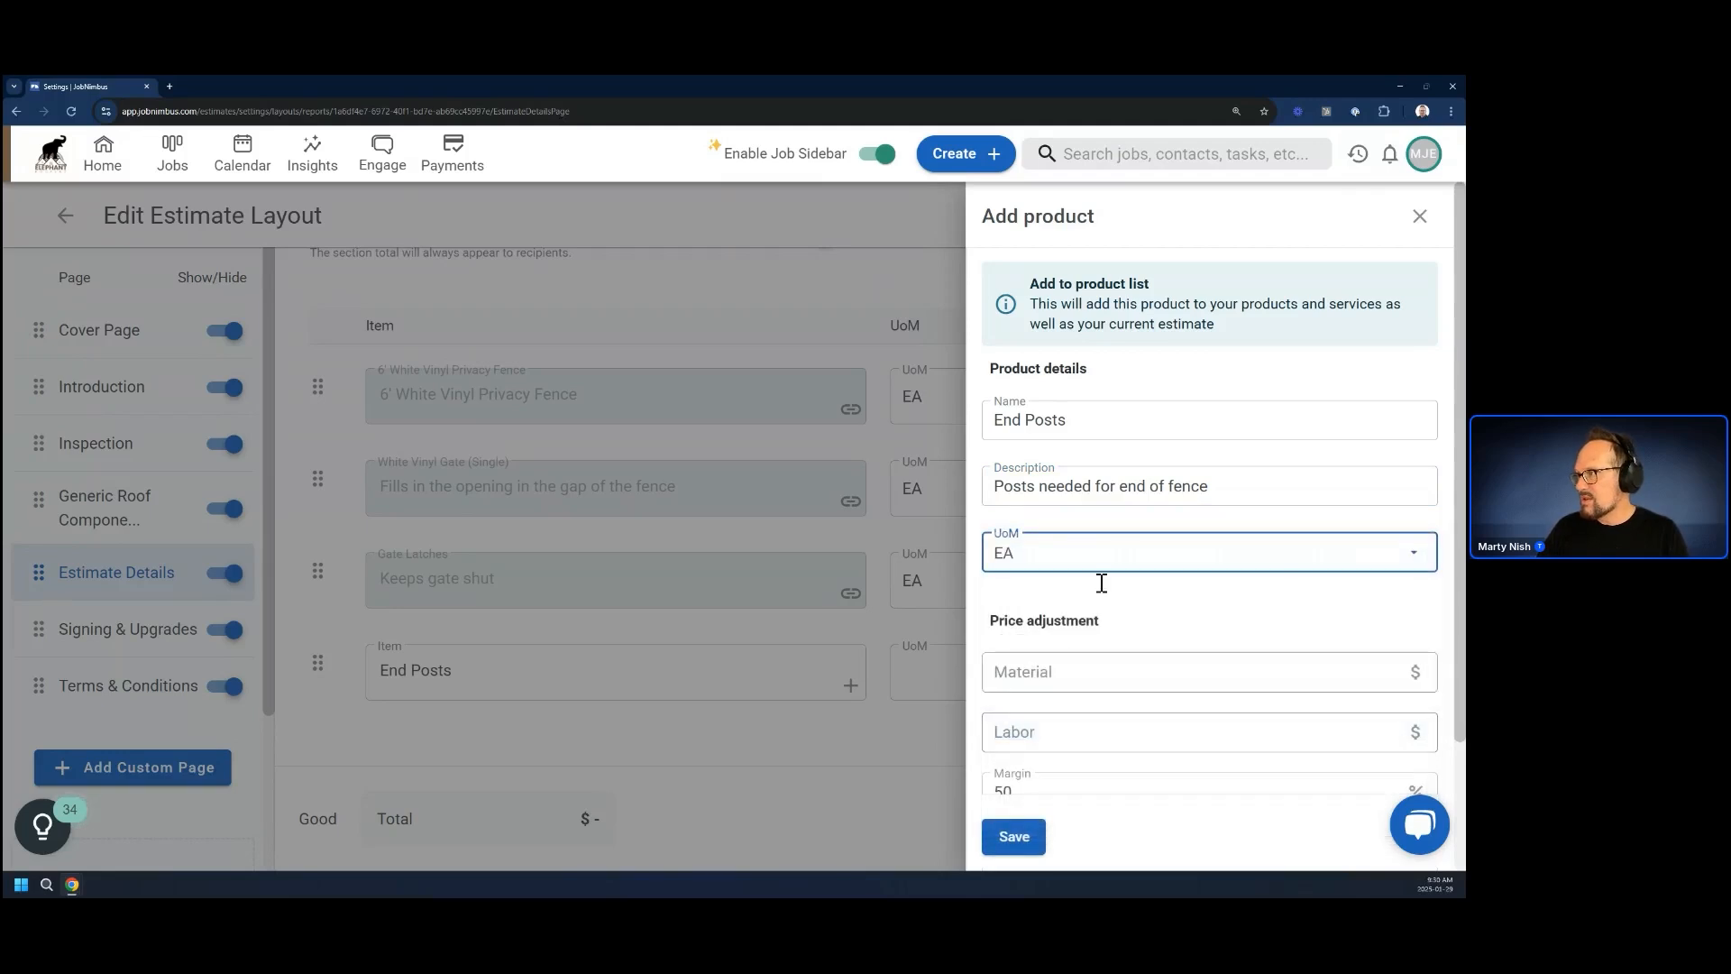
scroll(1127, 609, "down", 2)
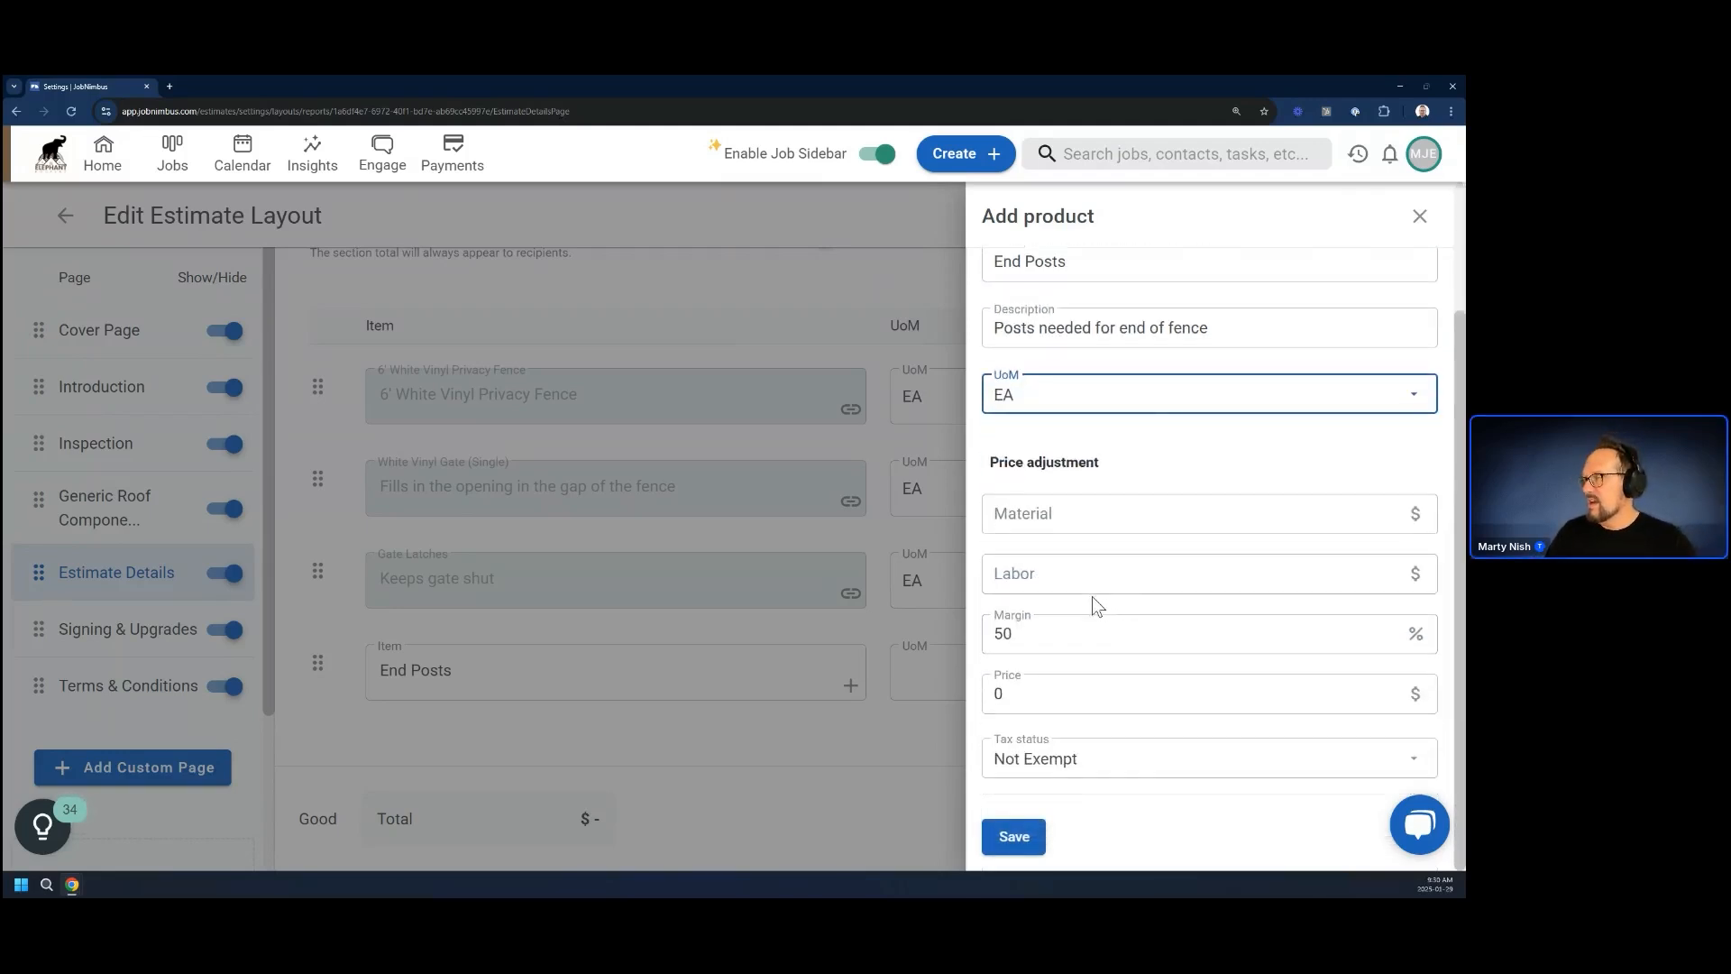
left_click(1022, 840)
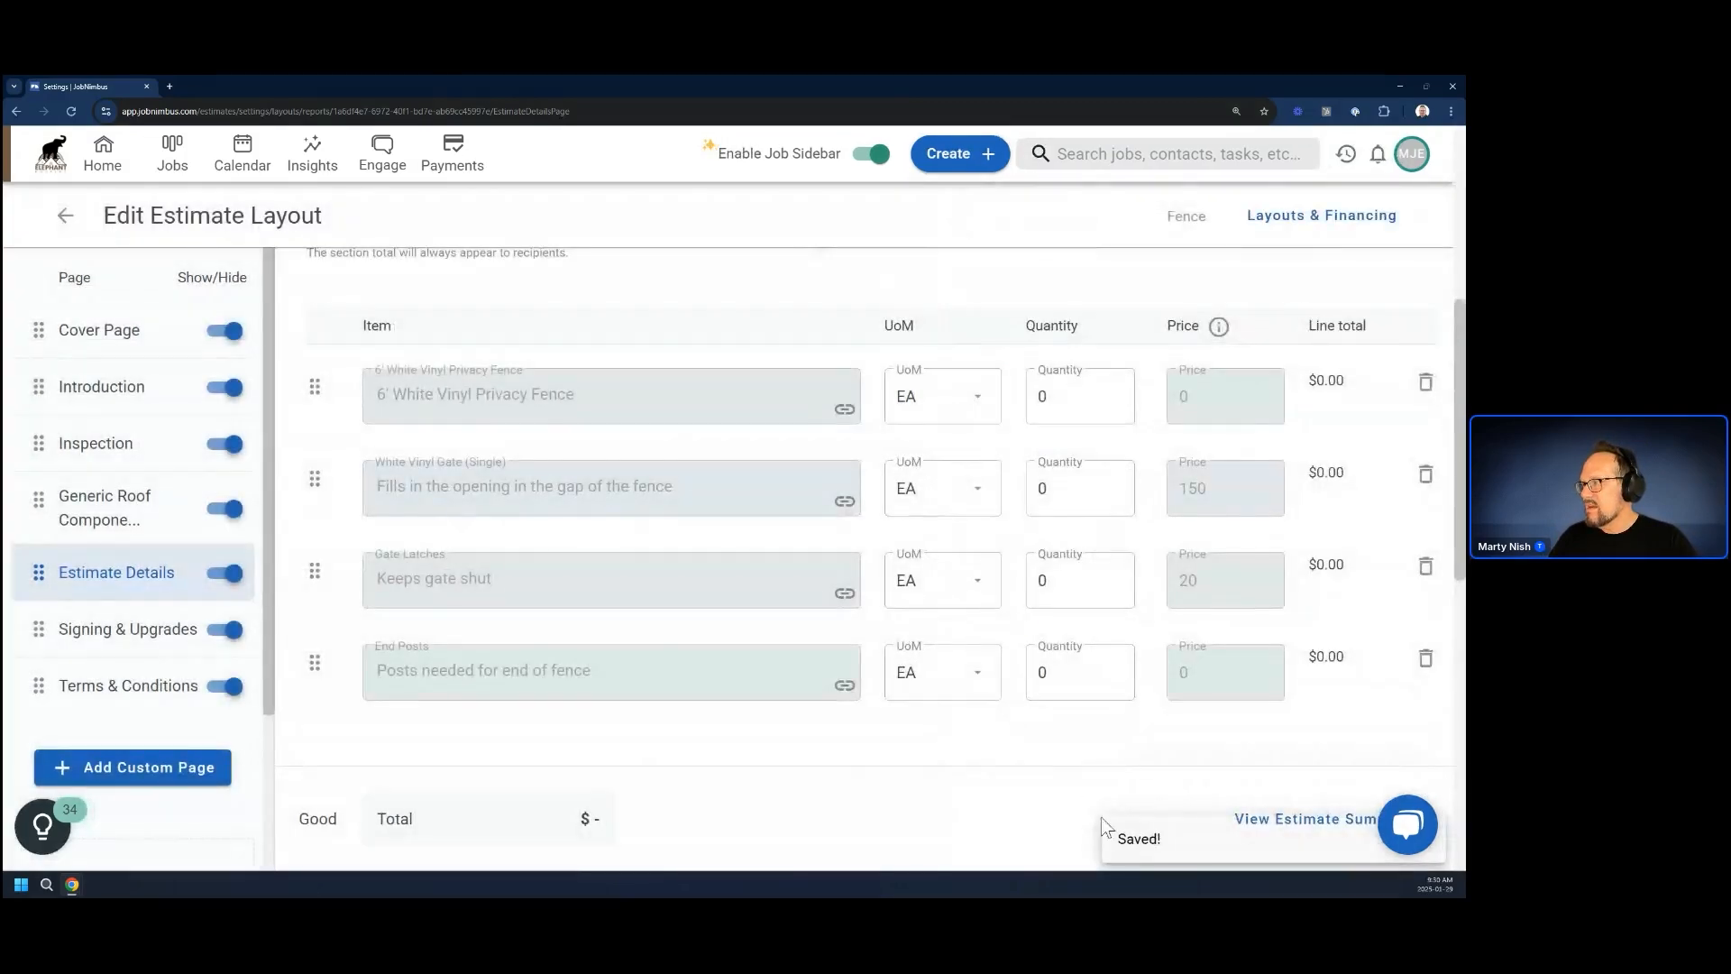
Add a product calculation to the End Posts item using the End Posts fencing token as its formula, and save it
scroll(744, 741, "down", 1)
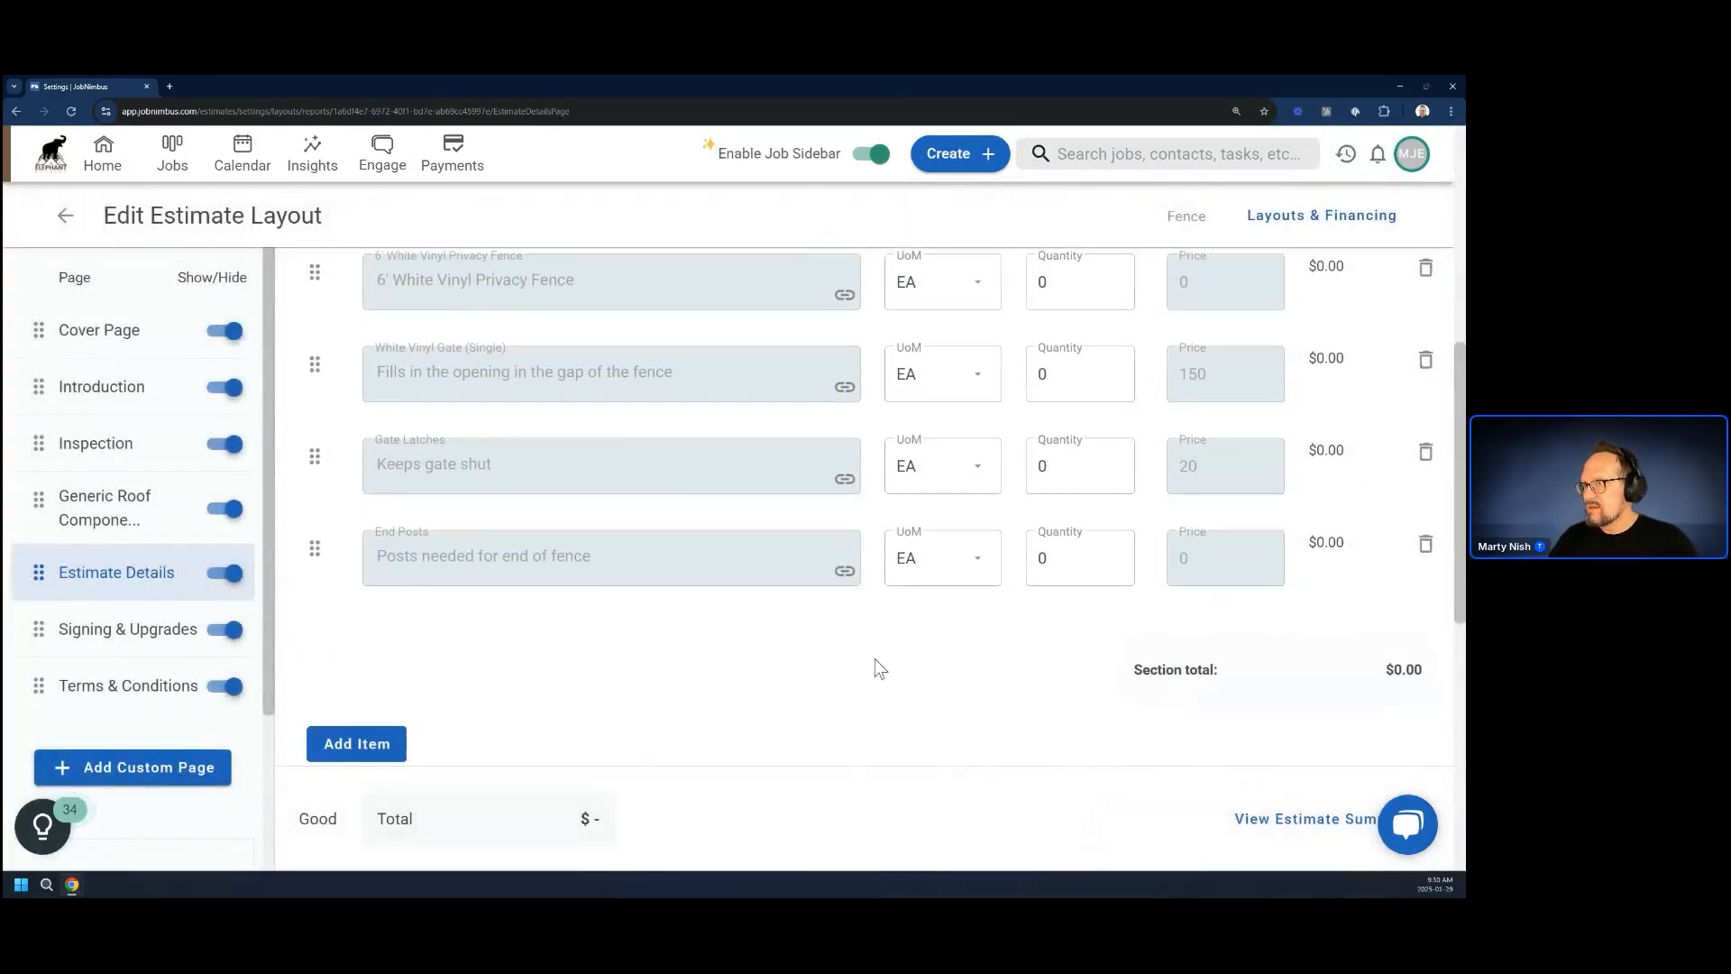
left_click(845, 570)
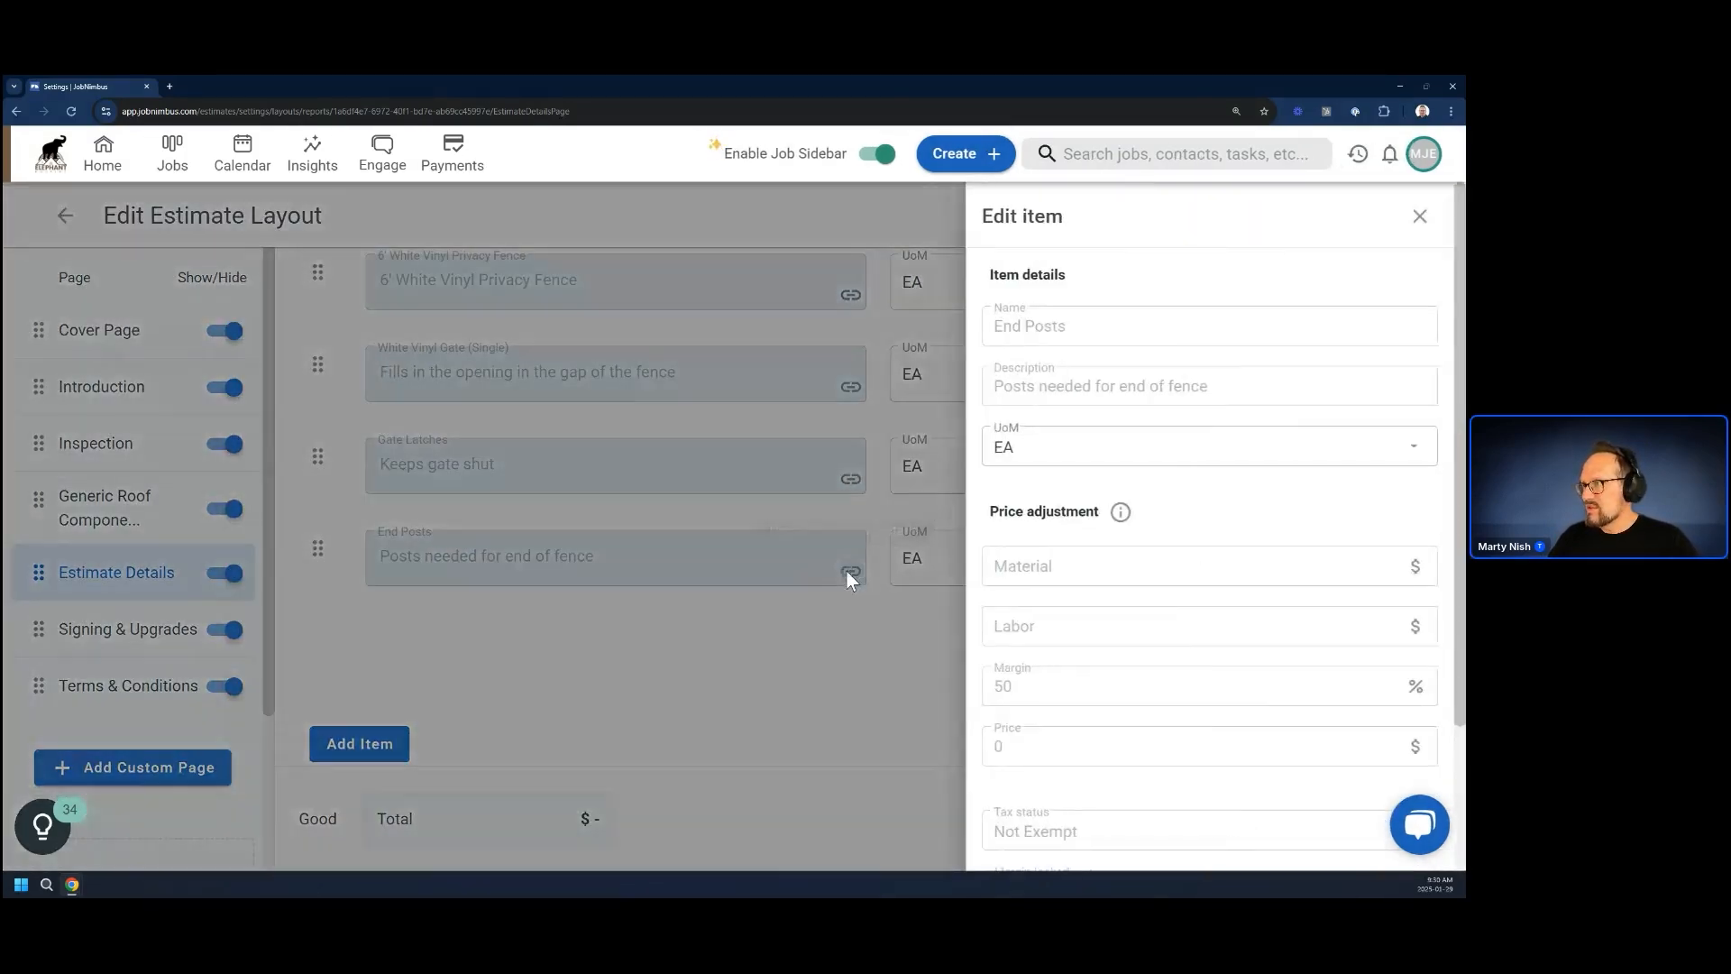
scroll(1151, 730, "down", 2)
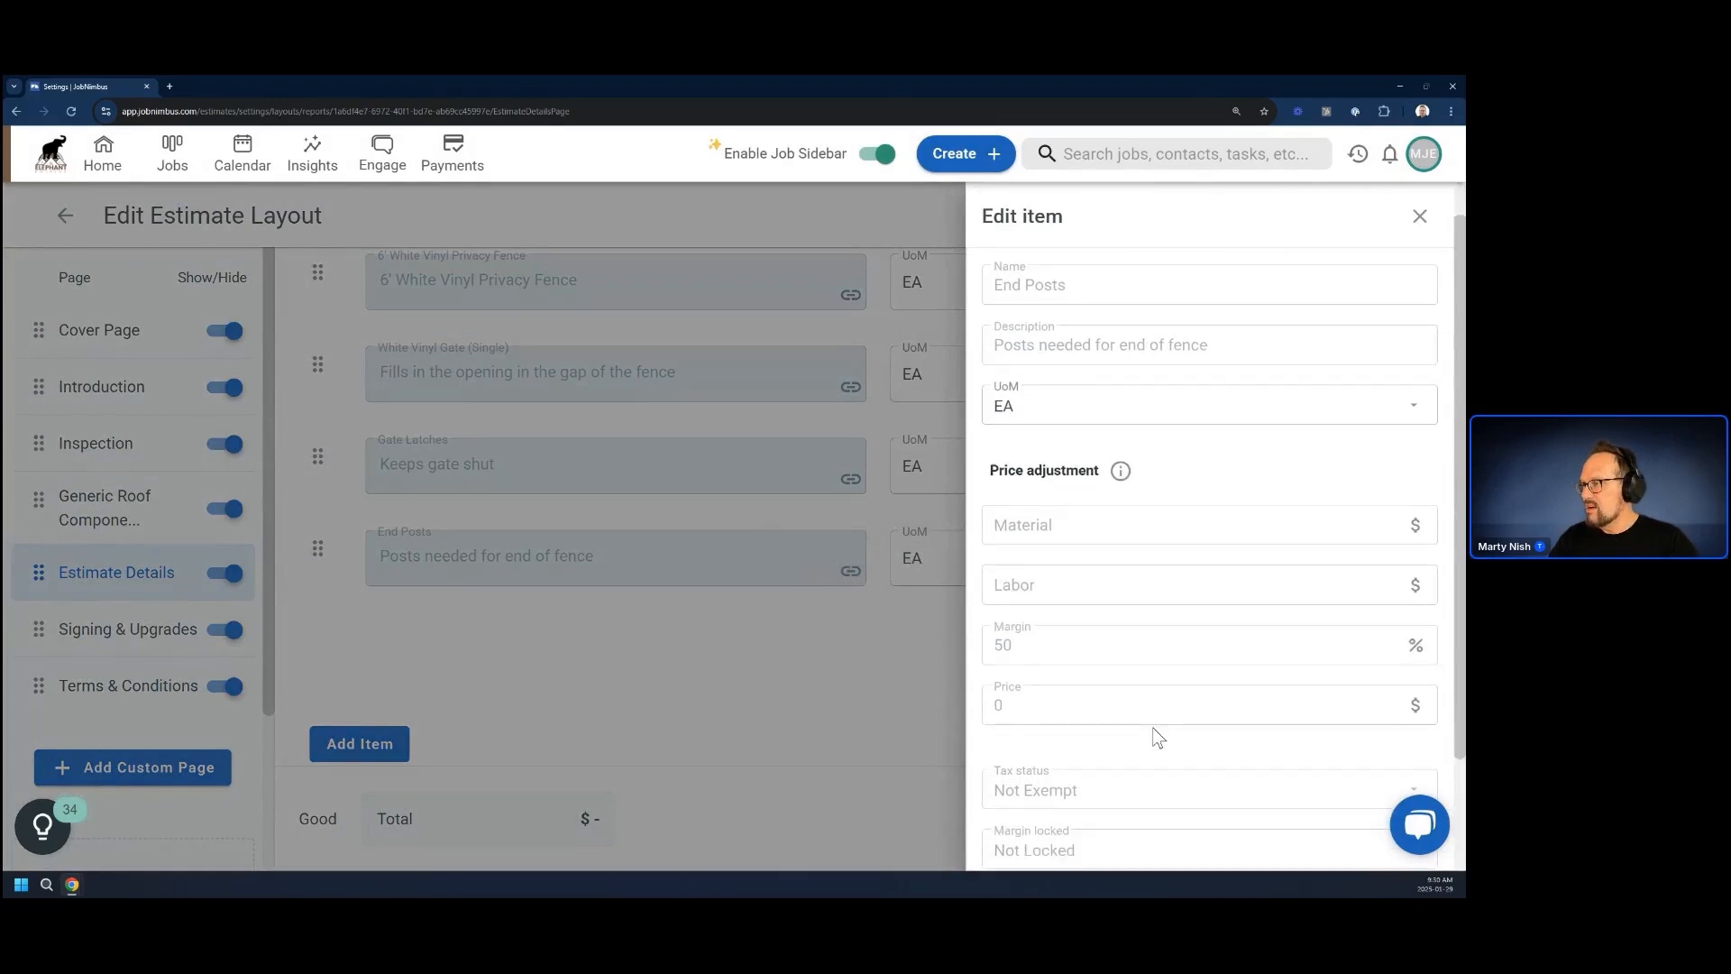
left_click(1397, 778)
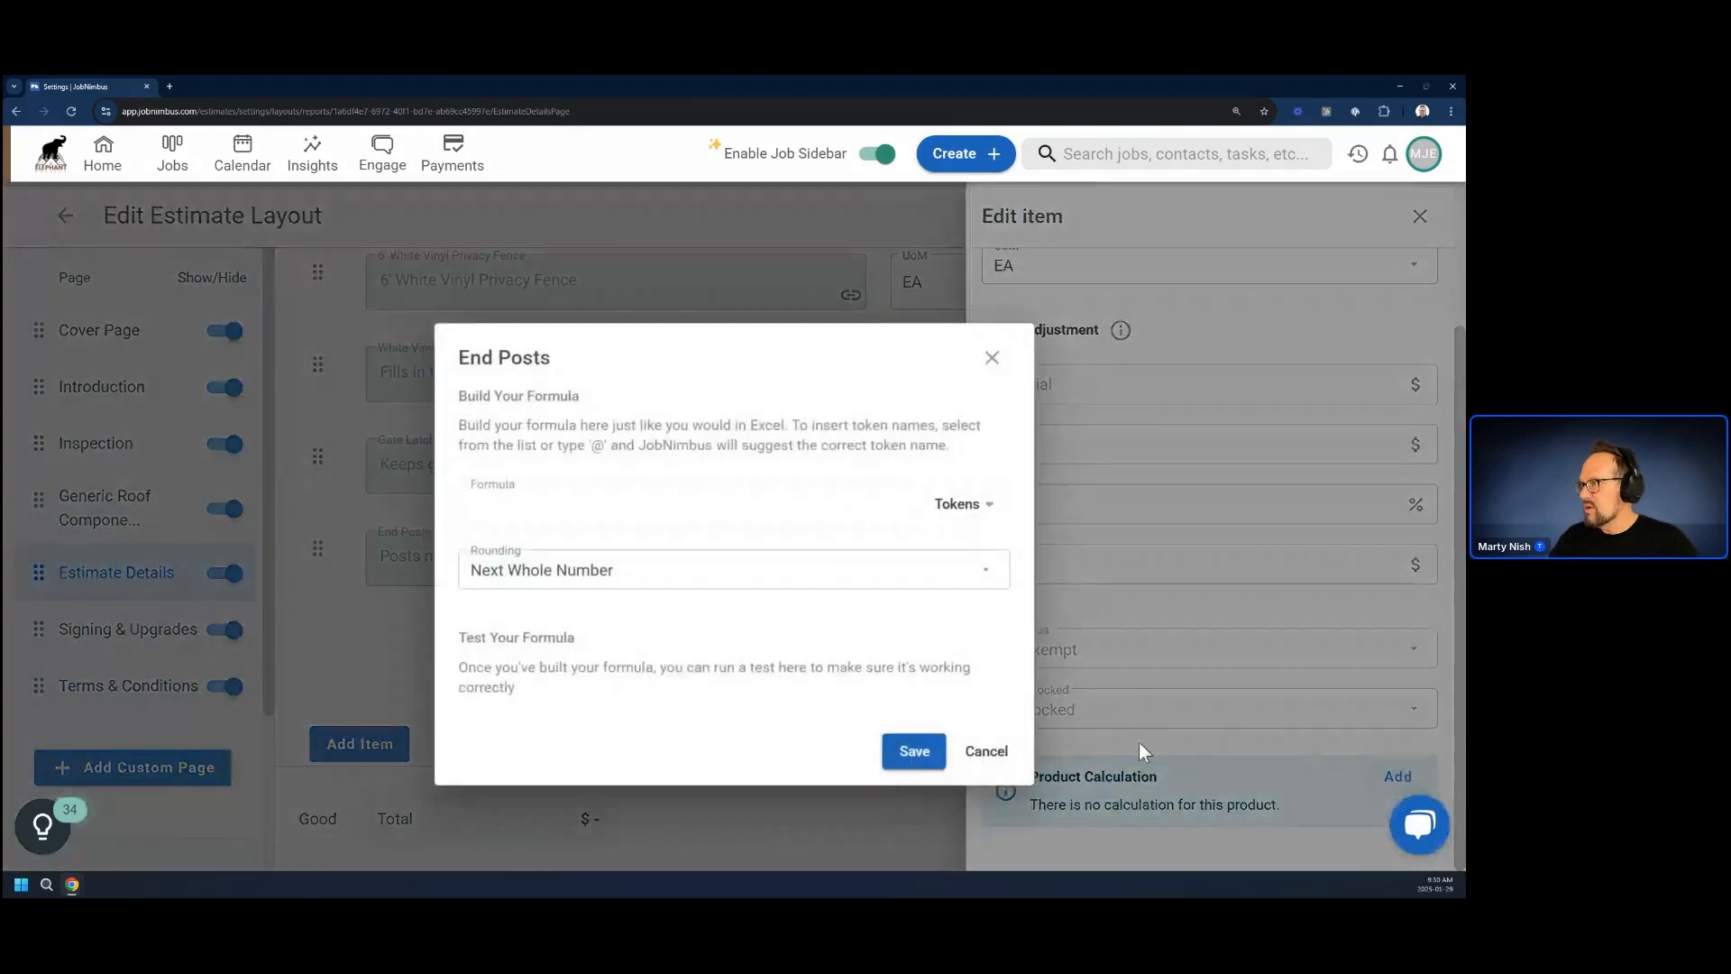
left_click(967, 506)
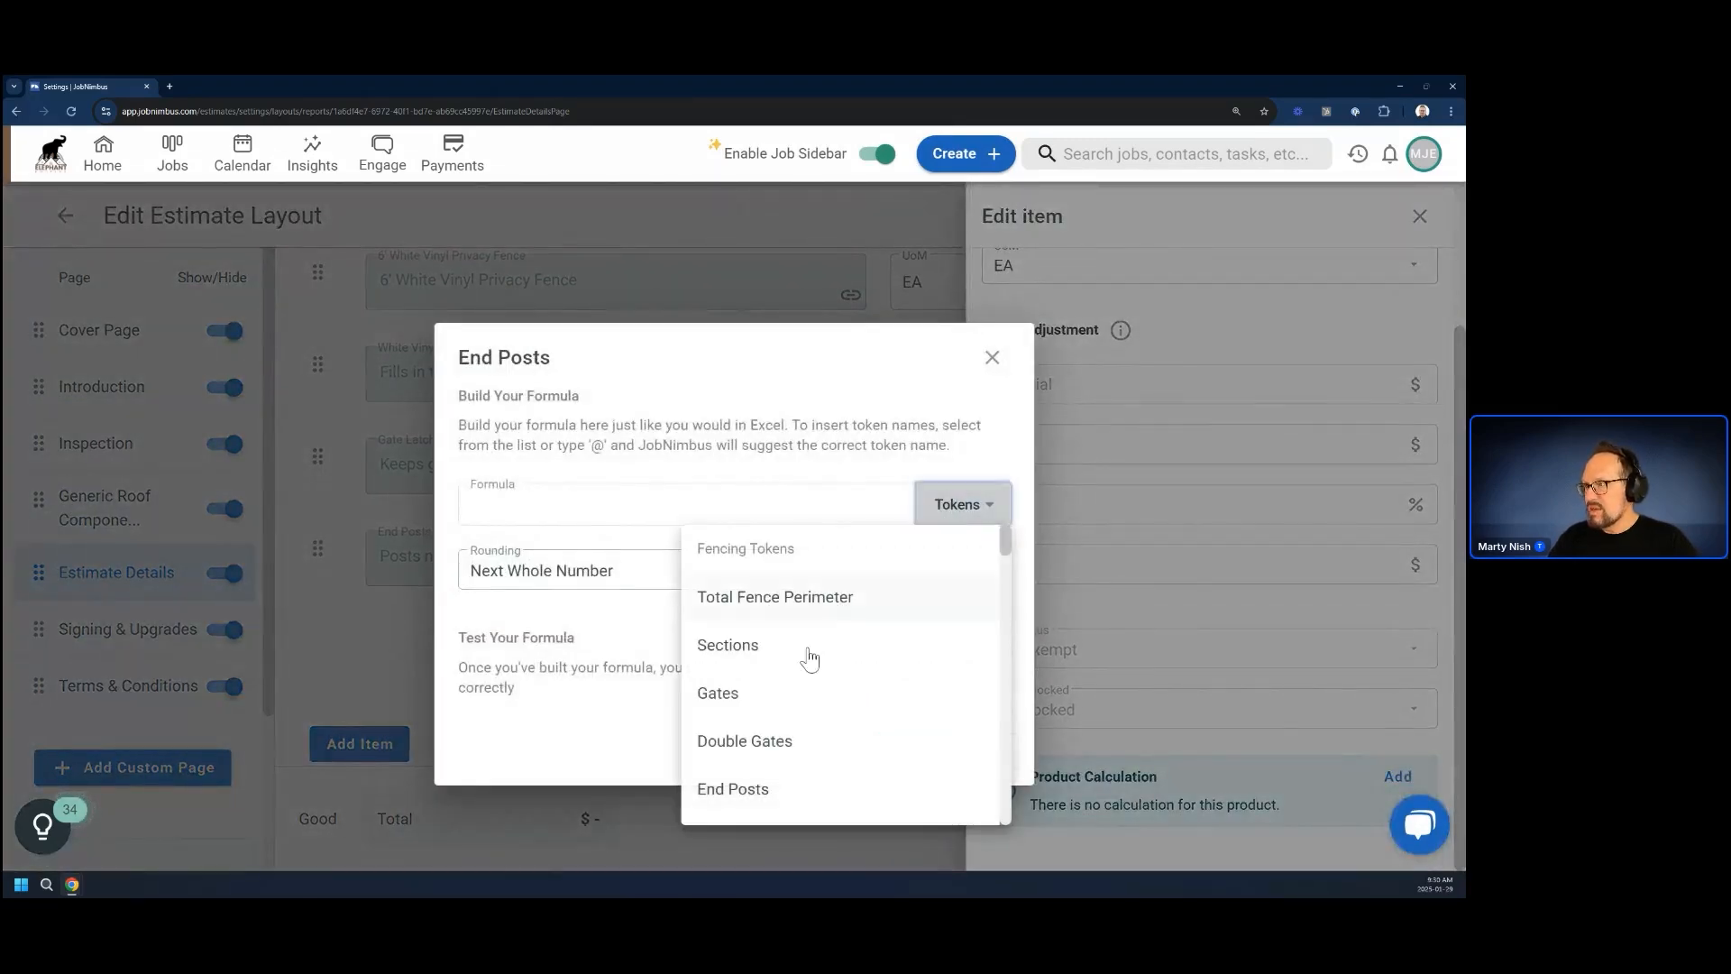
scroll(791, 699, "down", 2)
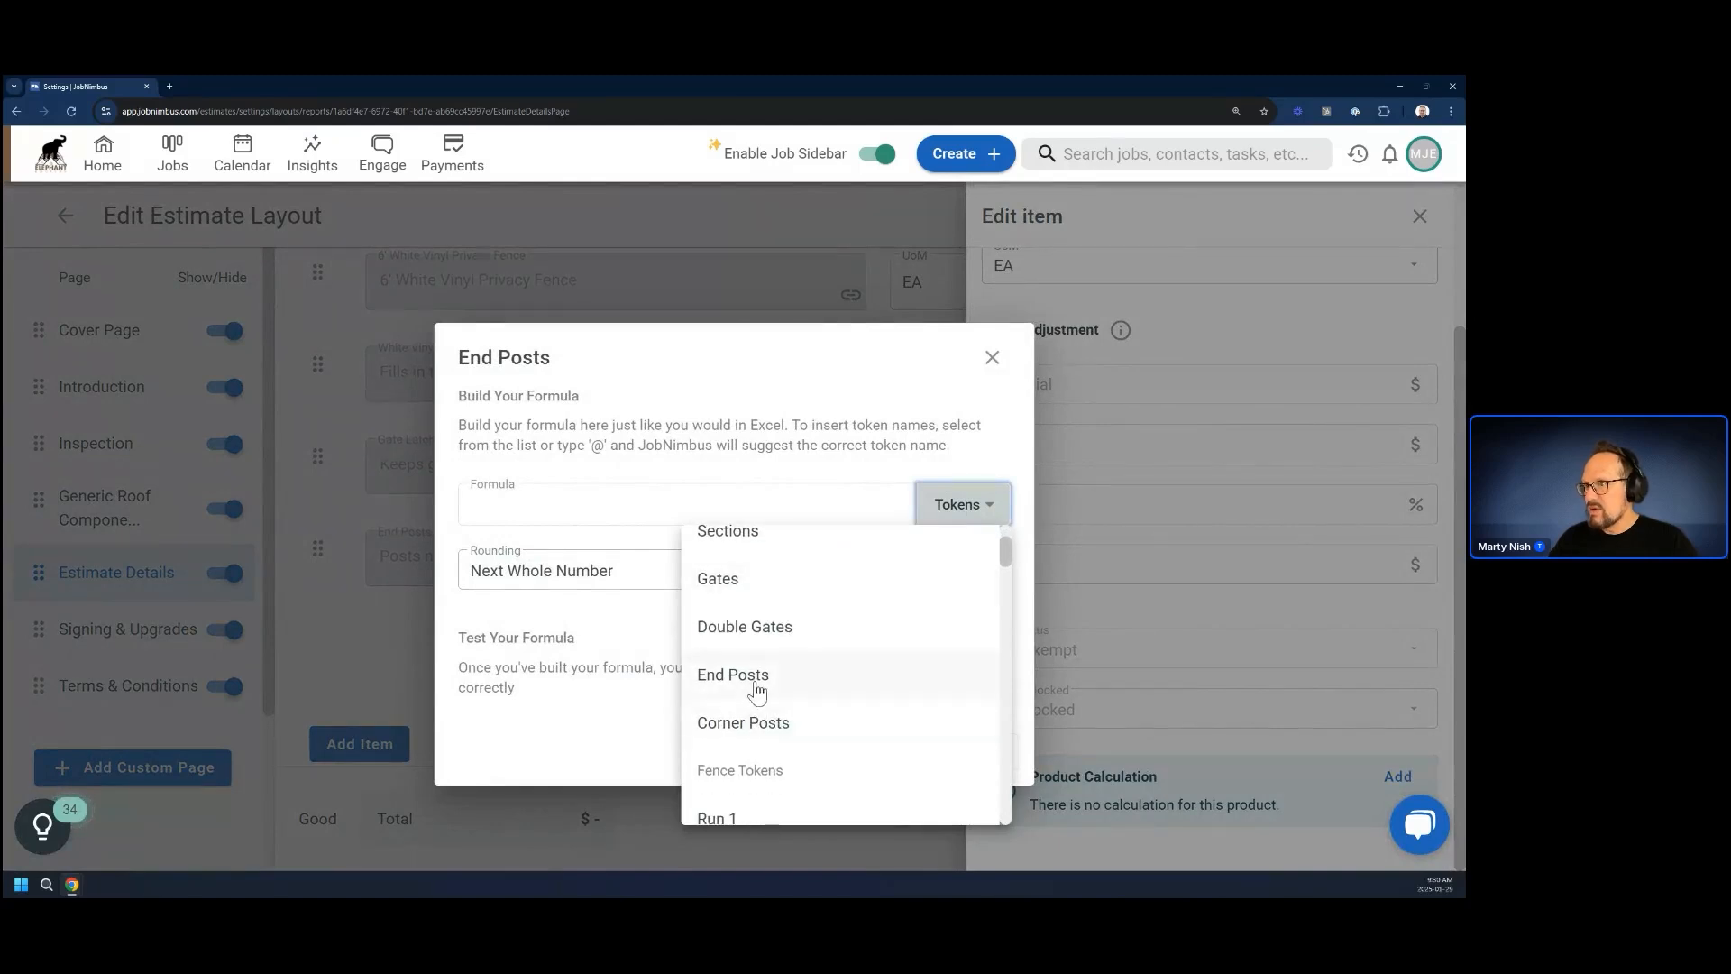
left_click(749, 682)
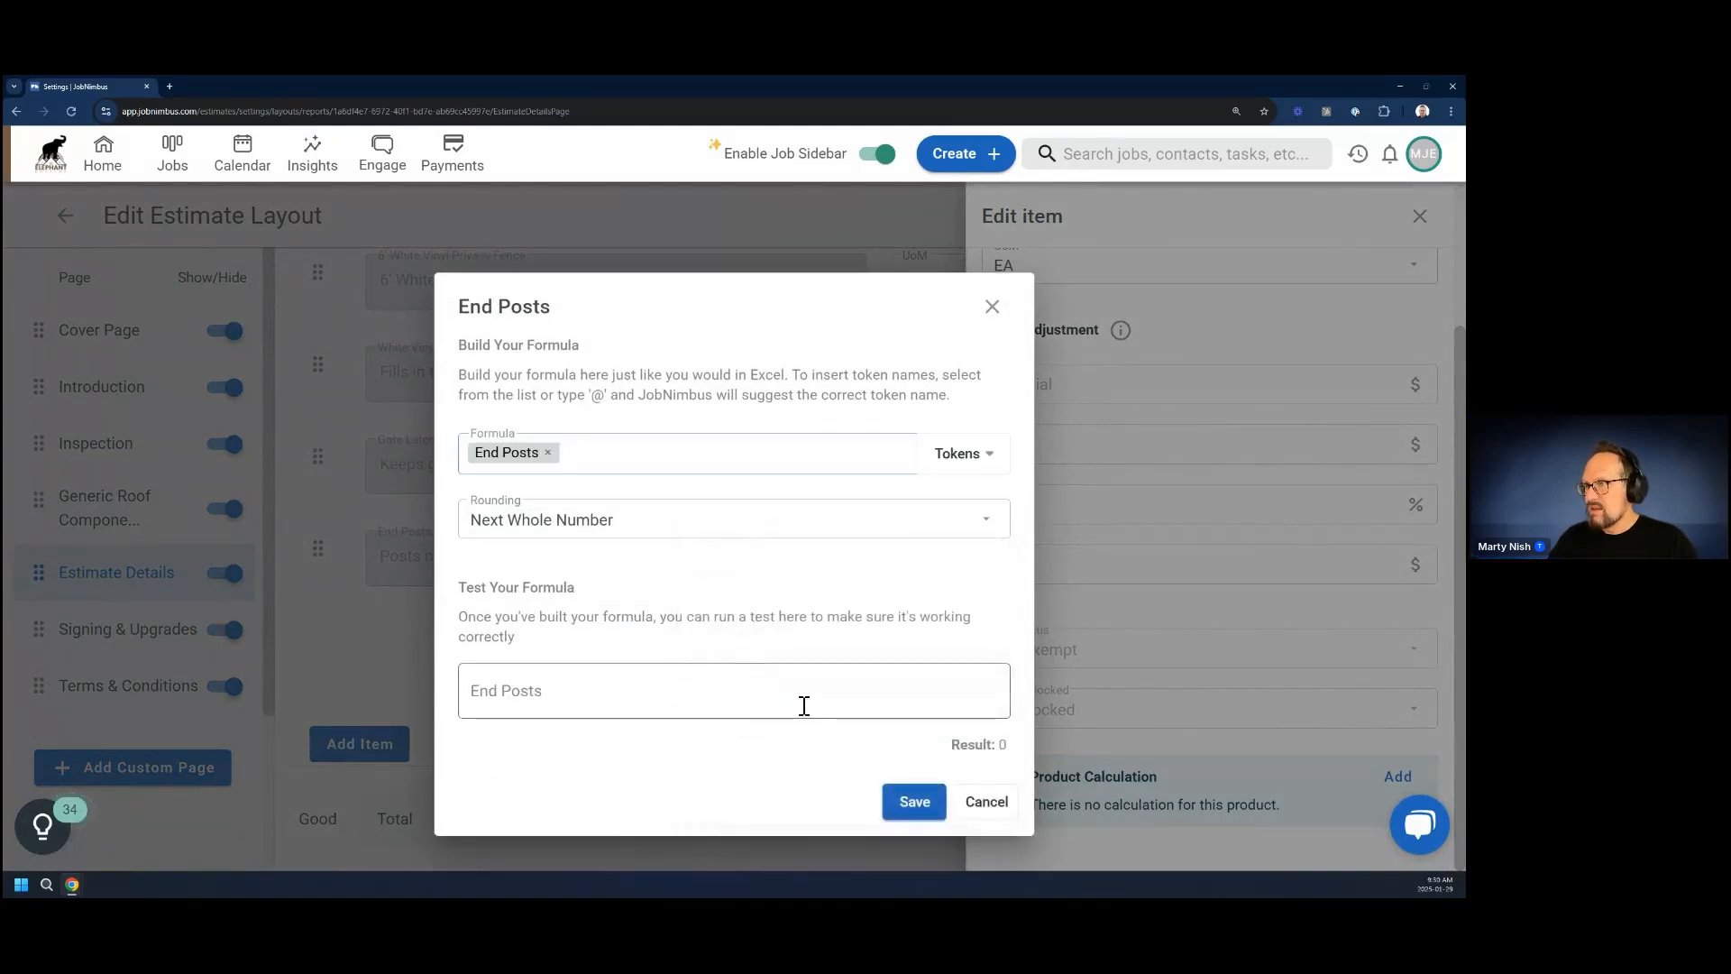
left_click(905, 801)
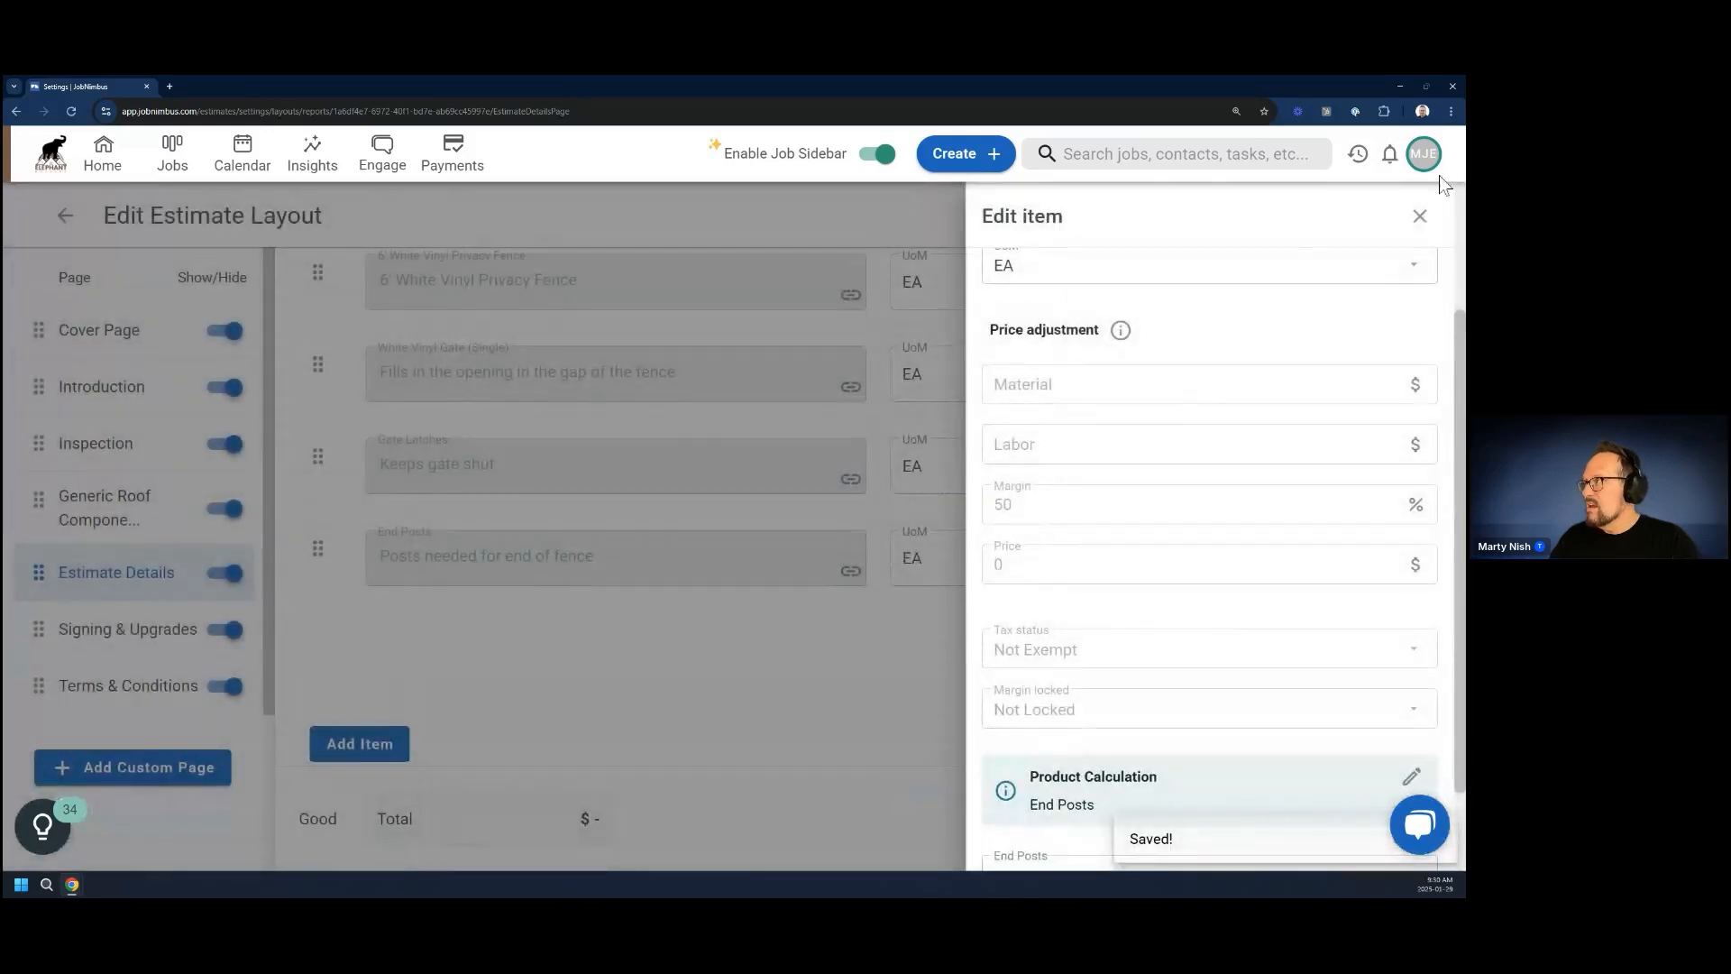
left_click(1419, 216)
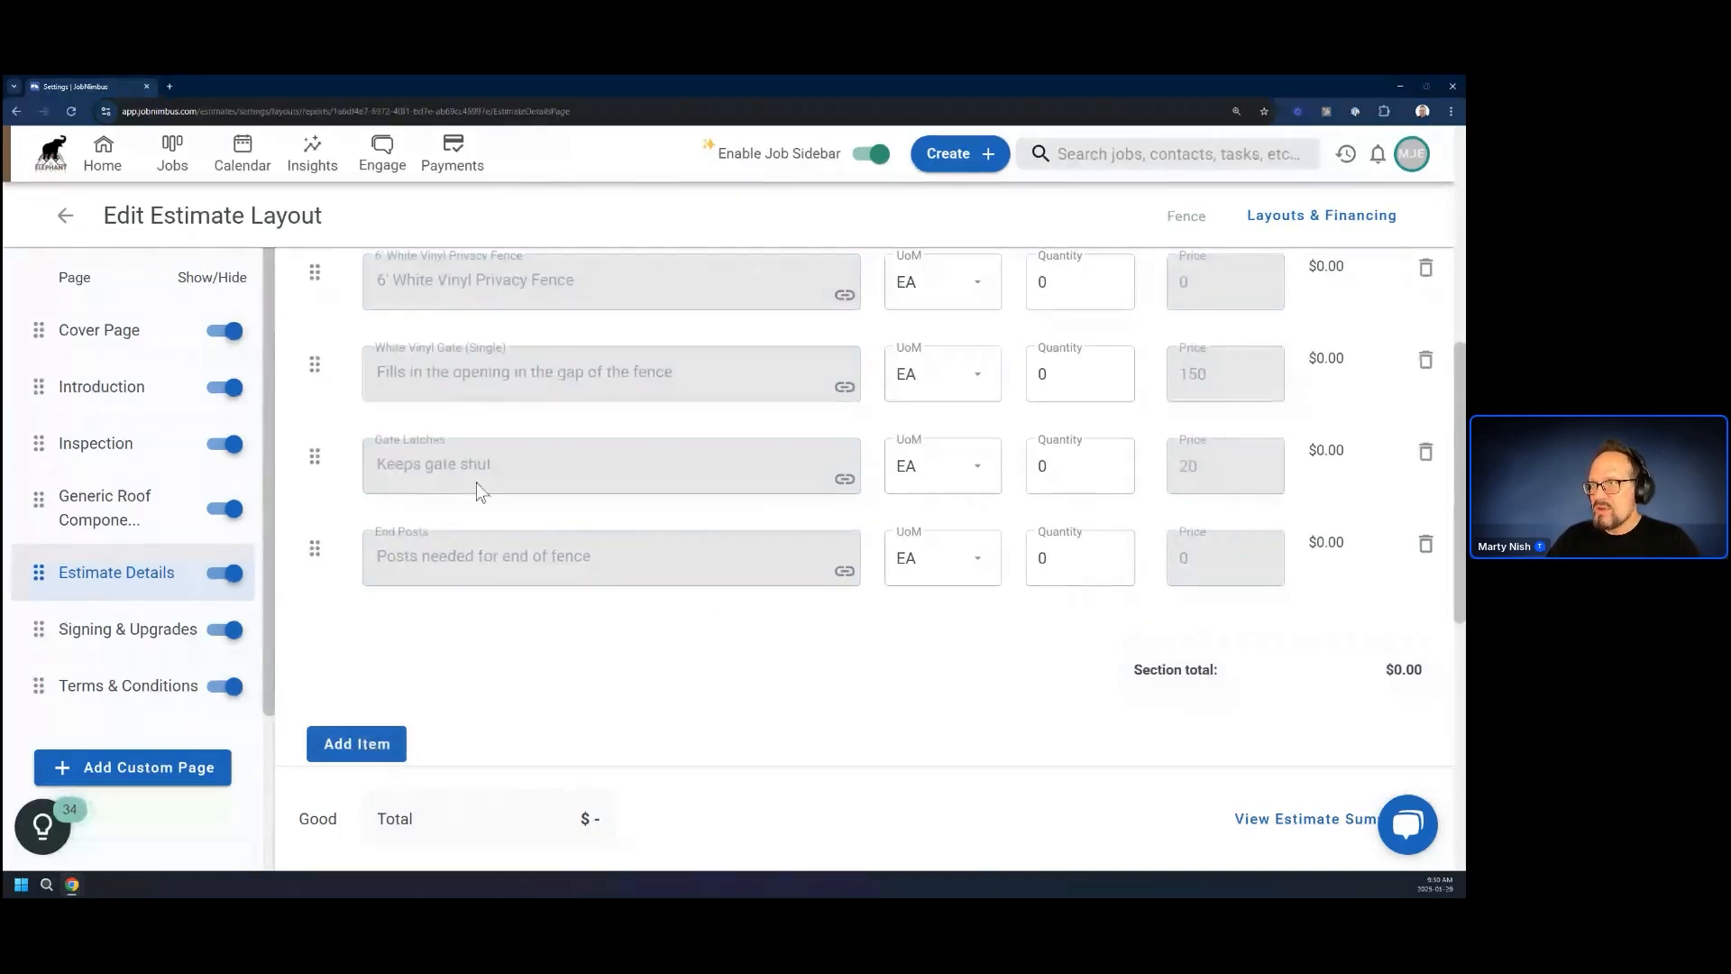
scroll(576, 663, "up", 1)
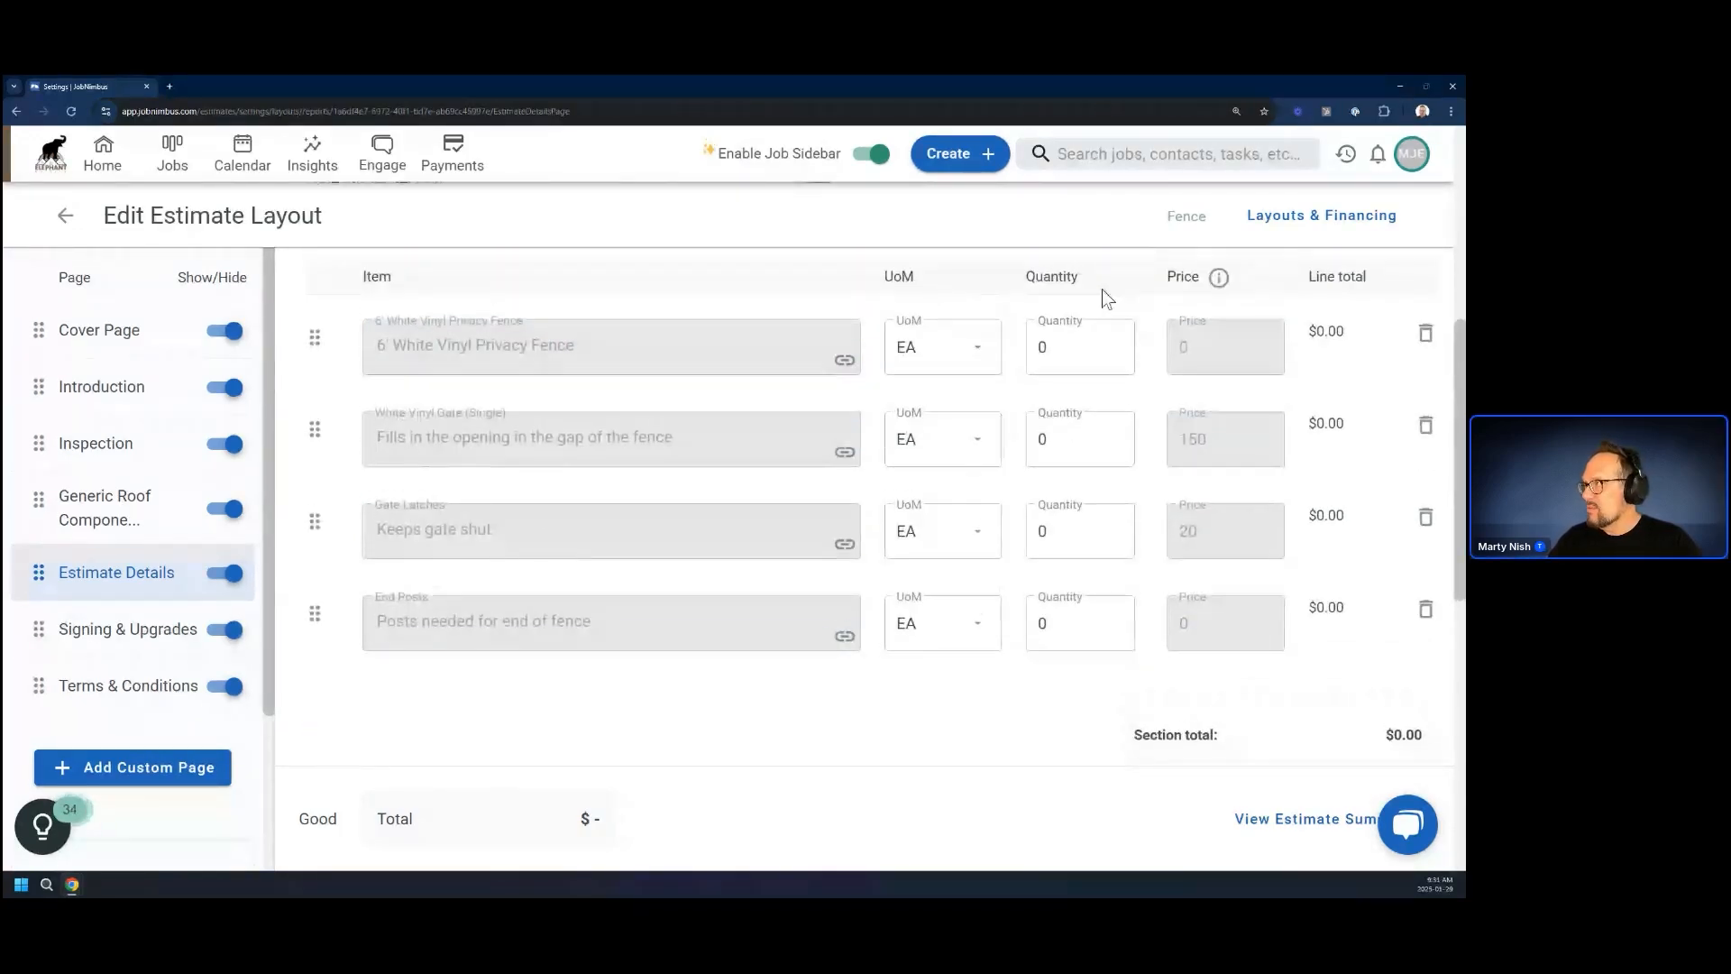
scroll(1107, 298, "up", 5)
left_click(1370, 293)
left_click(894, 599)
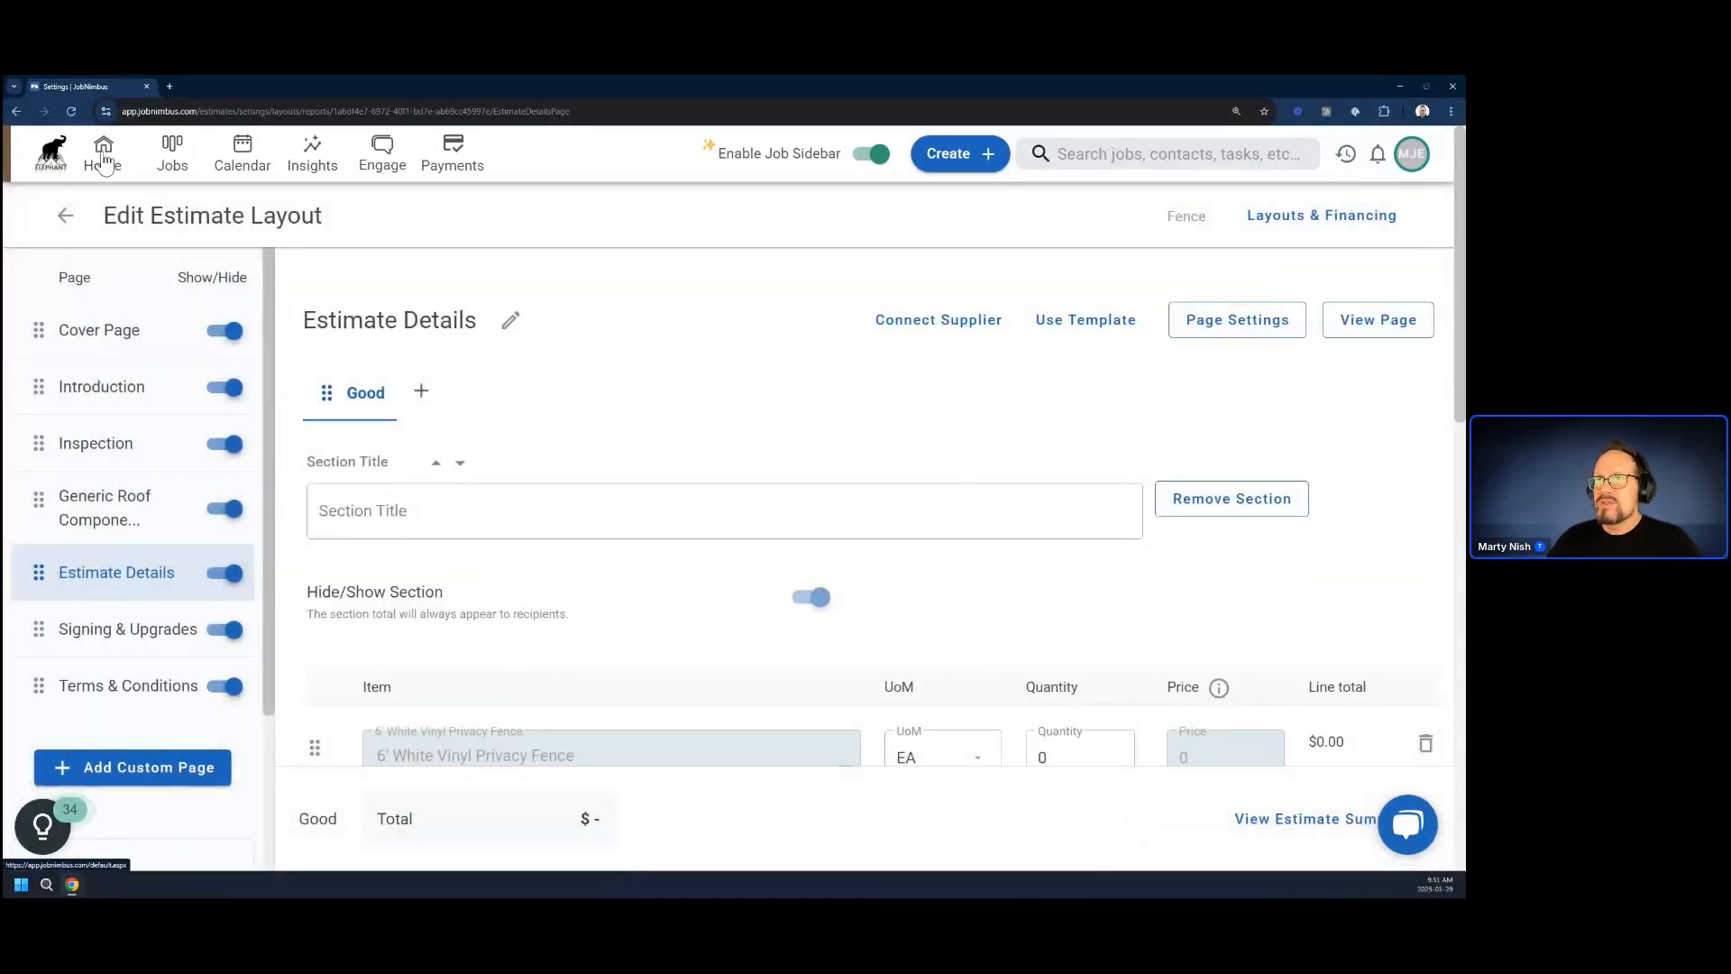
Return to the home page, open the Deck job from the jobs list and show its property measurements from the estimates section
left_click(104, 161)
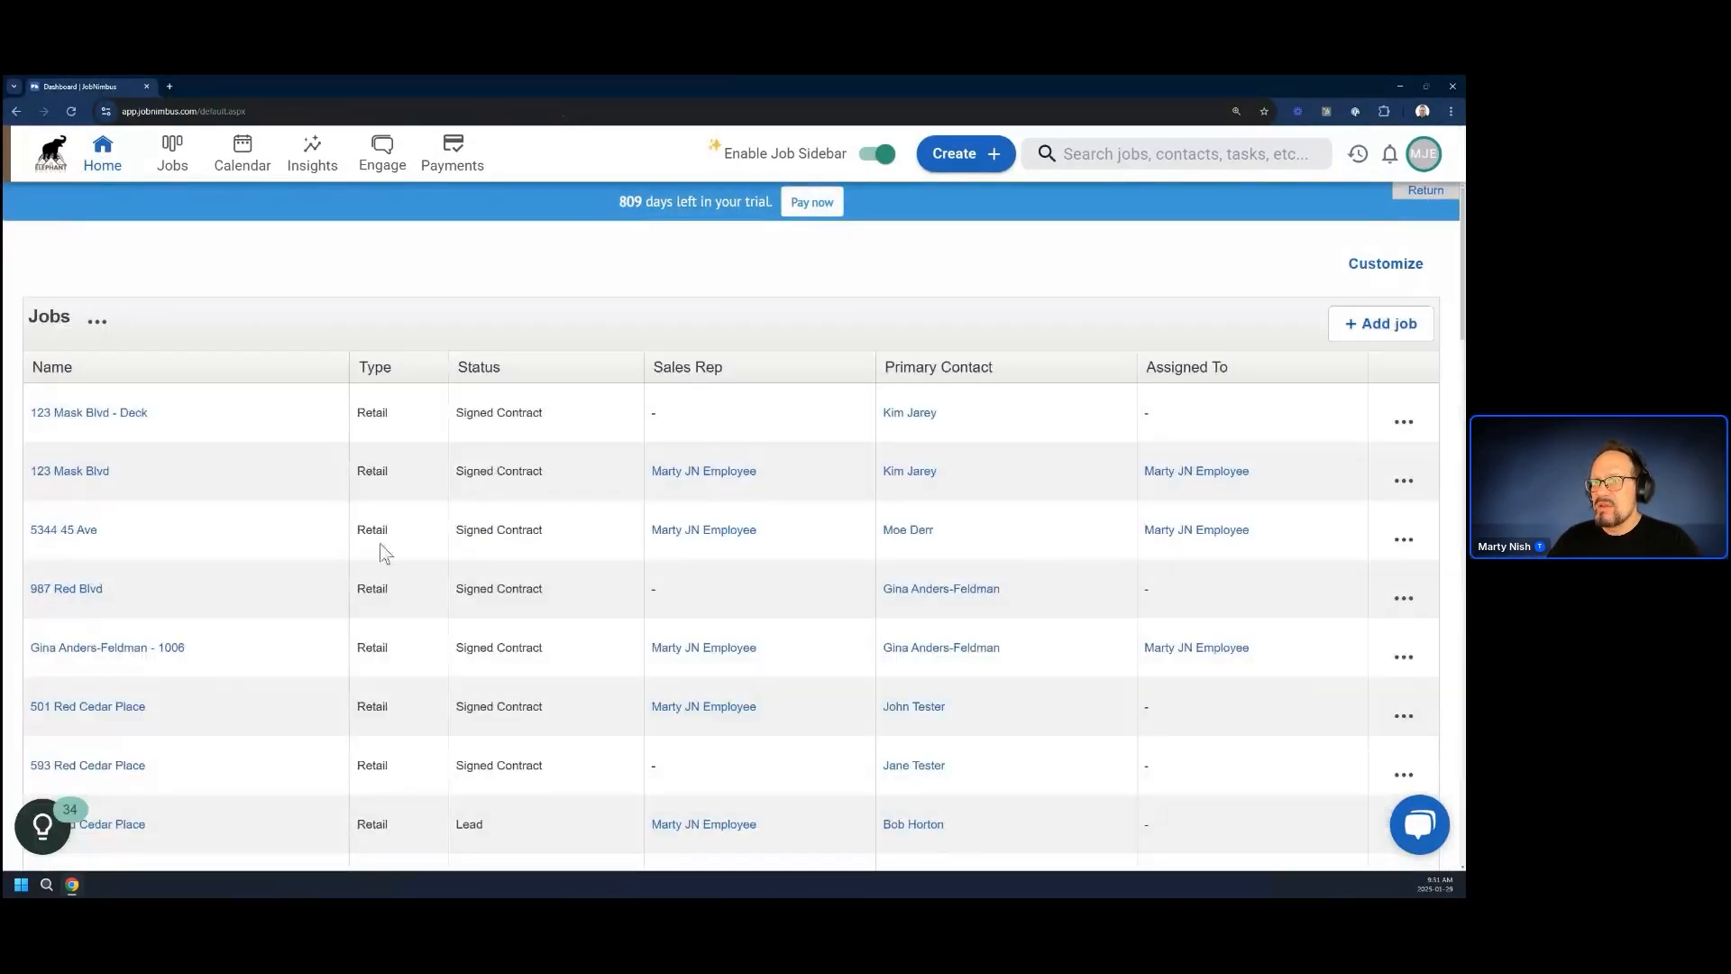
left_click(87, 415)
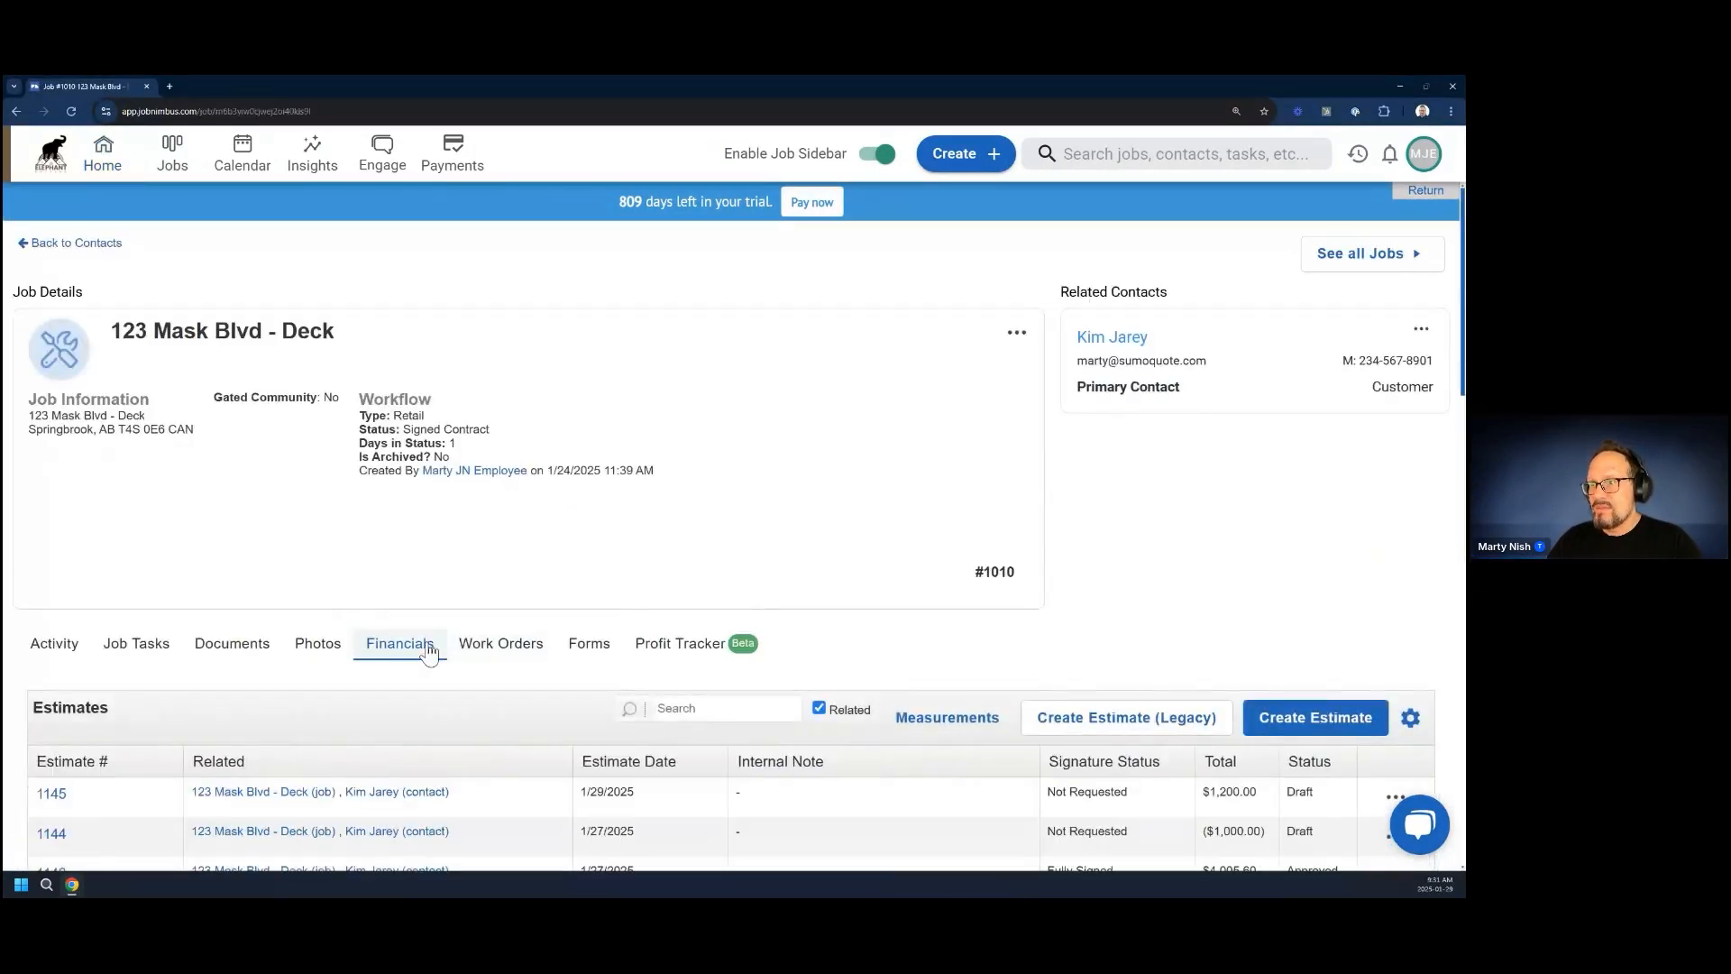
scroll(512, 698, "down", 2)
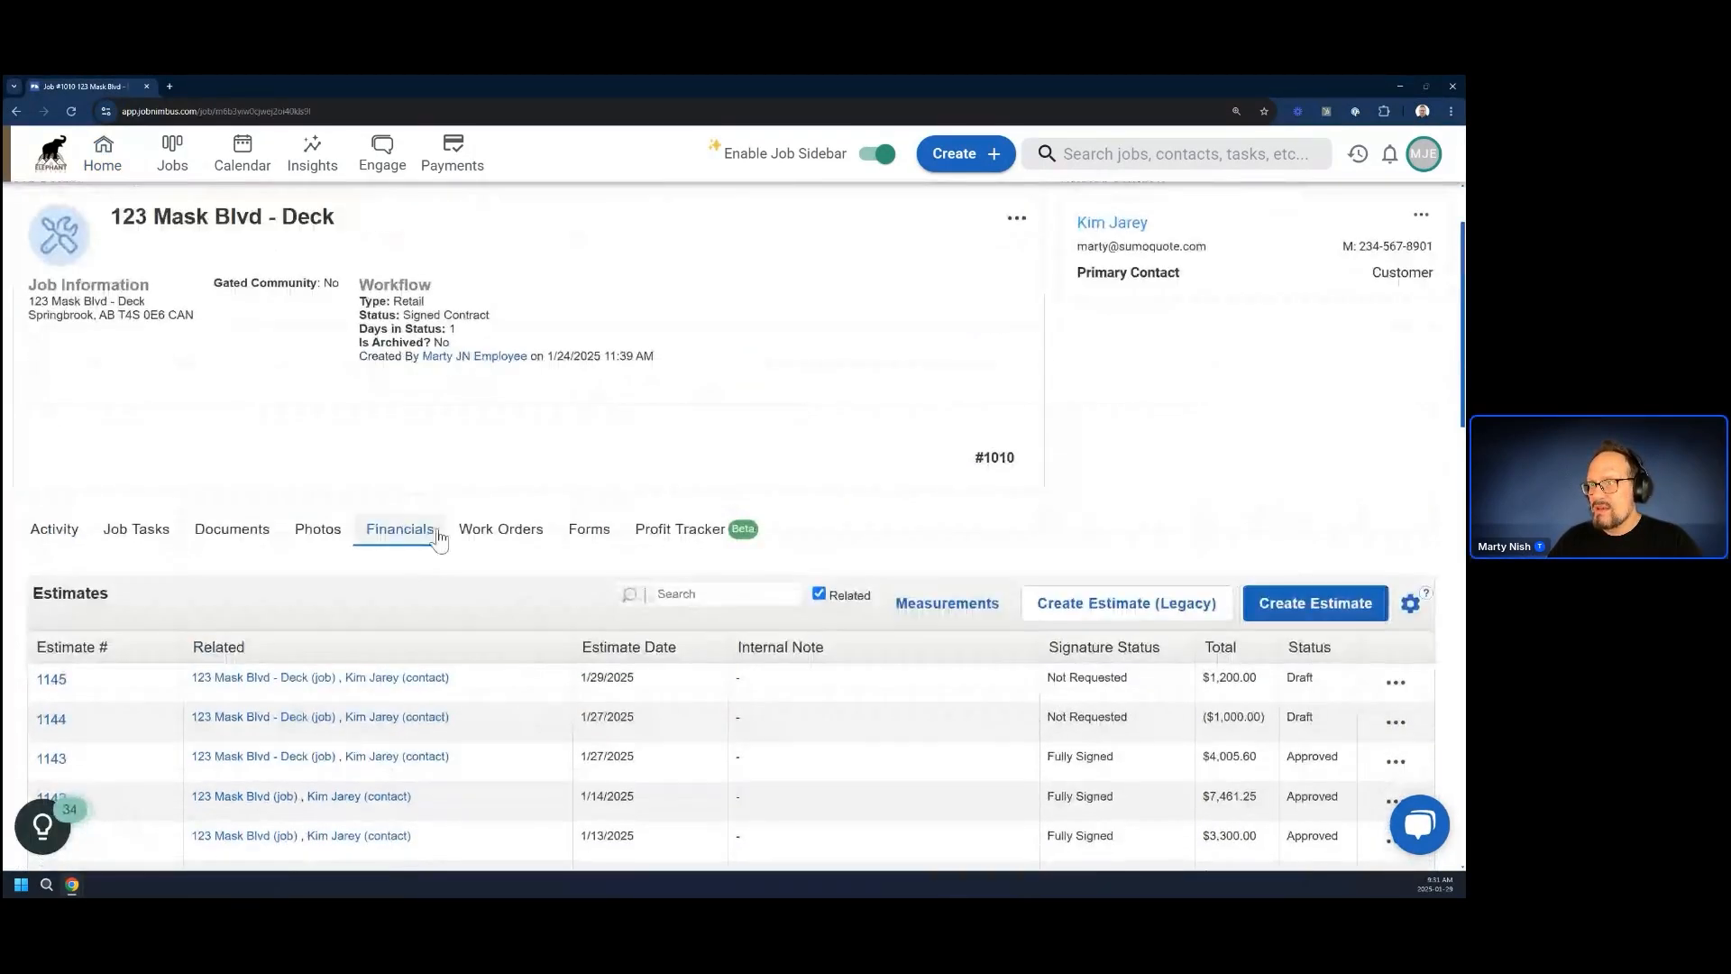
left_click(931, 613)
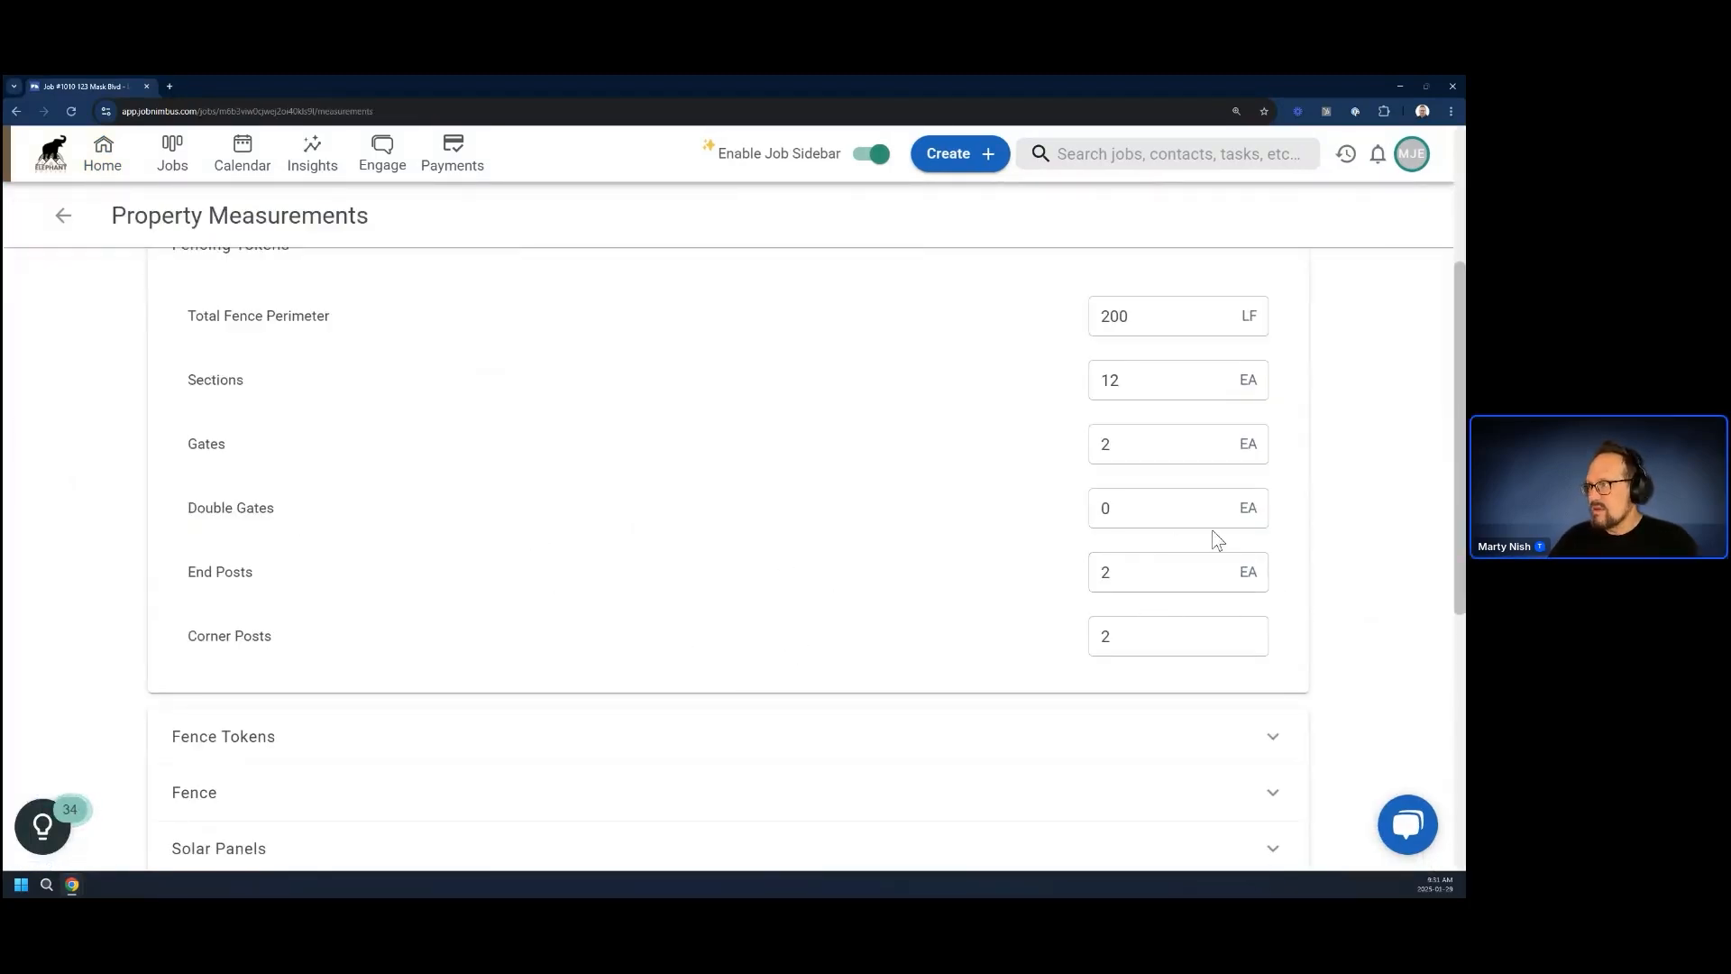
Set the Double Gates fencing measurement to 1 and clear the Gates value
left_click(1101, 506)
left_click_drag(1101, 507, 1051, 505)
type("1")
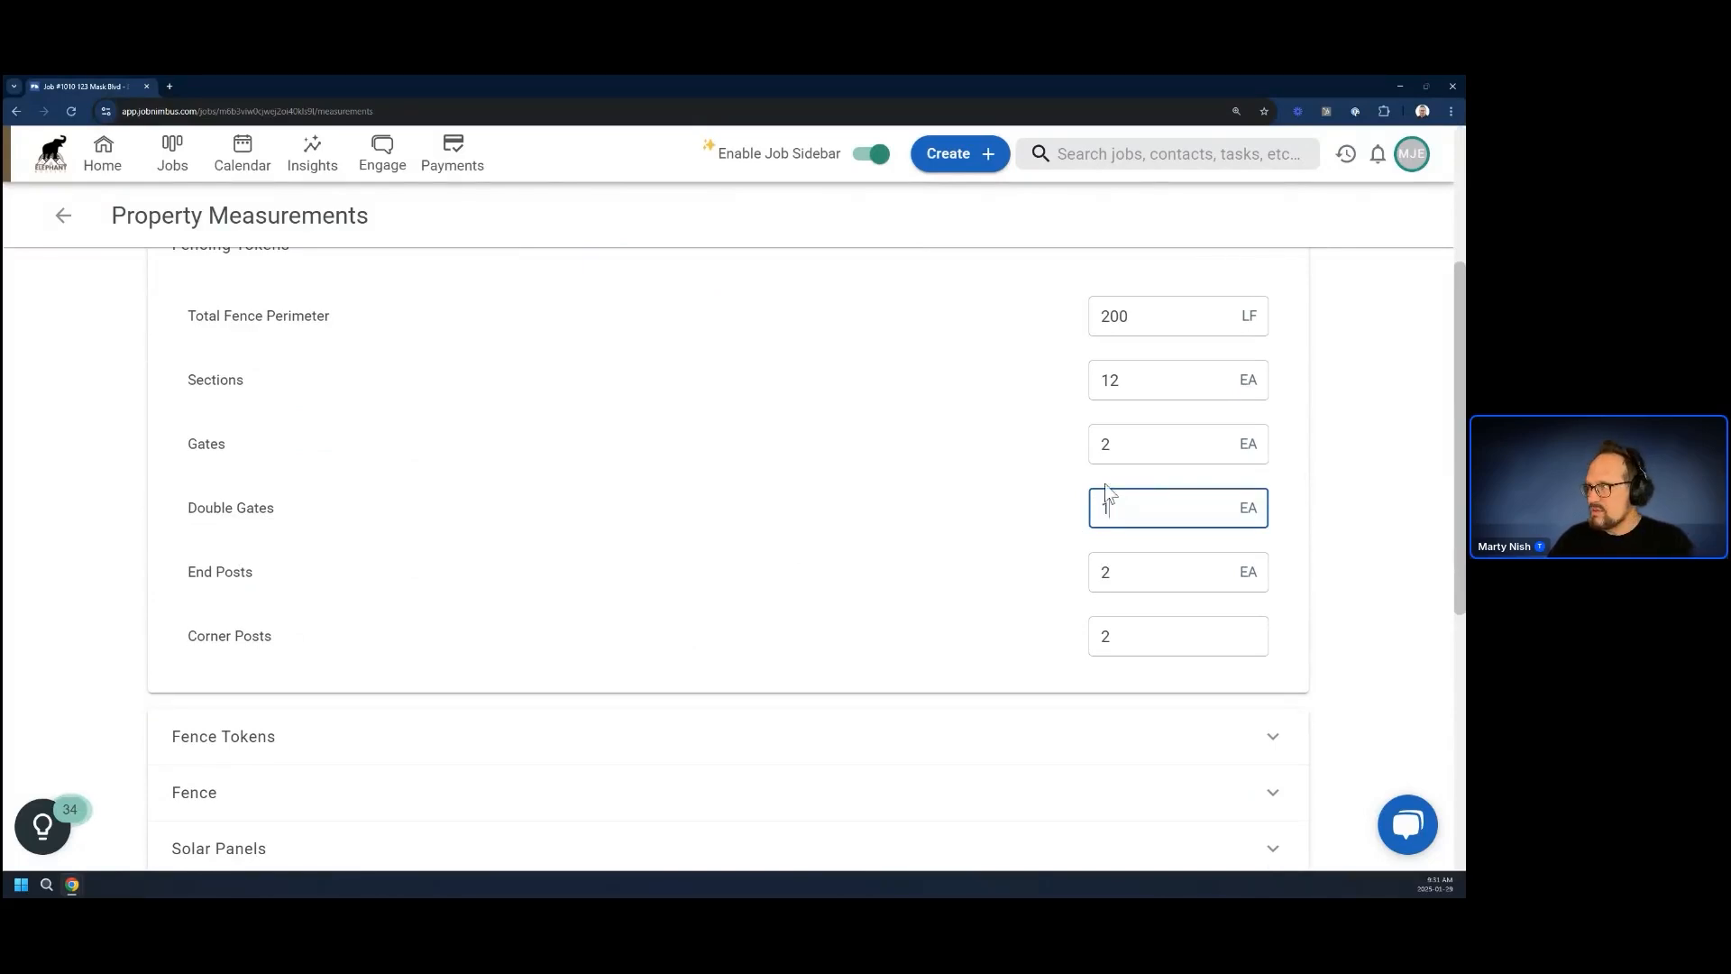
left_click_drag(1125, 440, 1100, 445)
key("BackSpace")
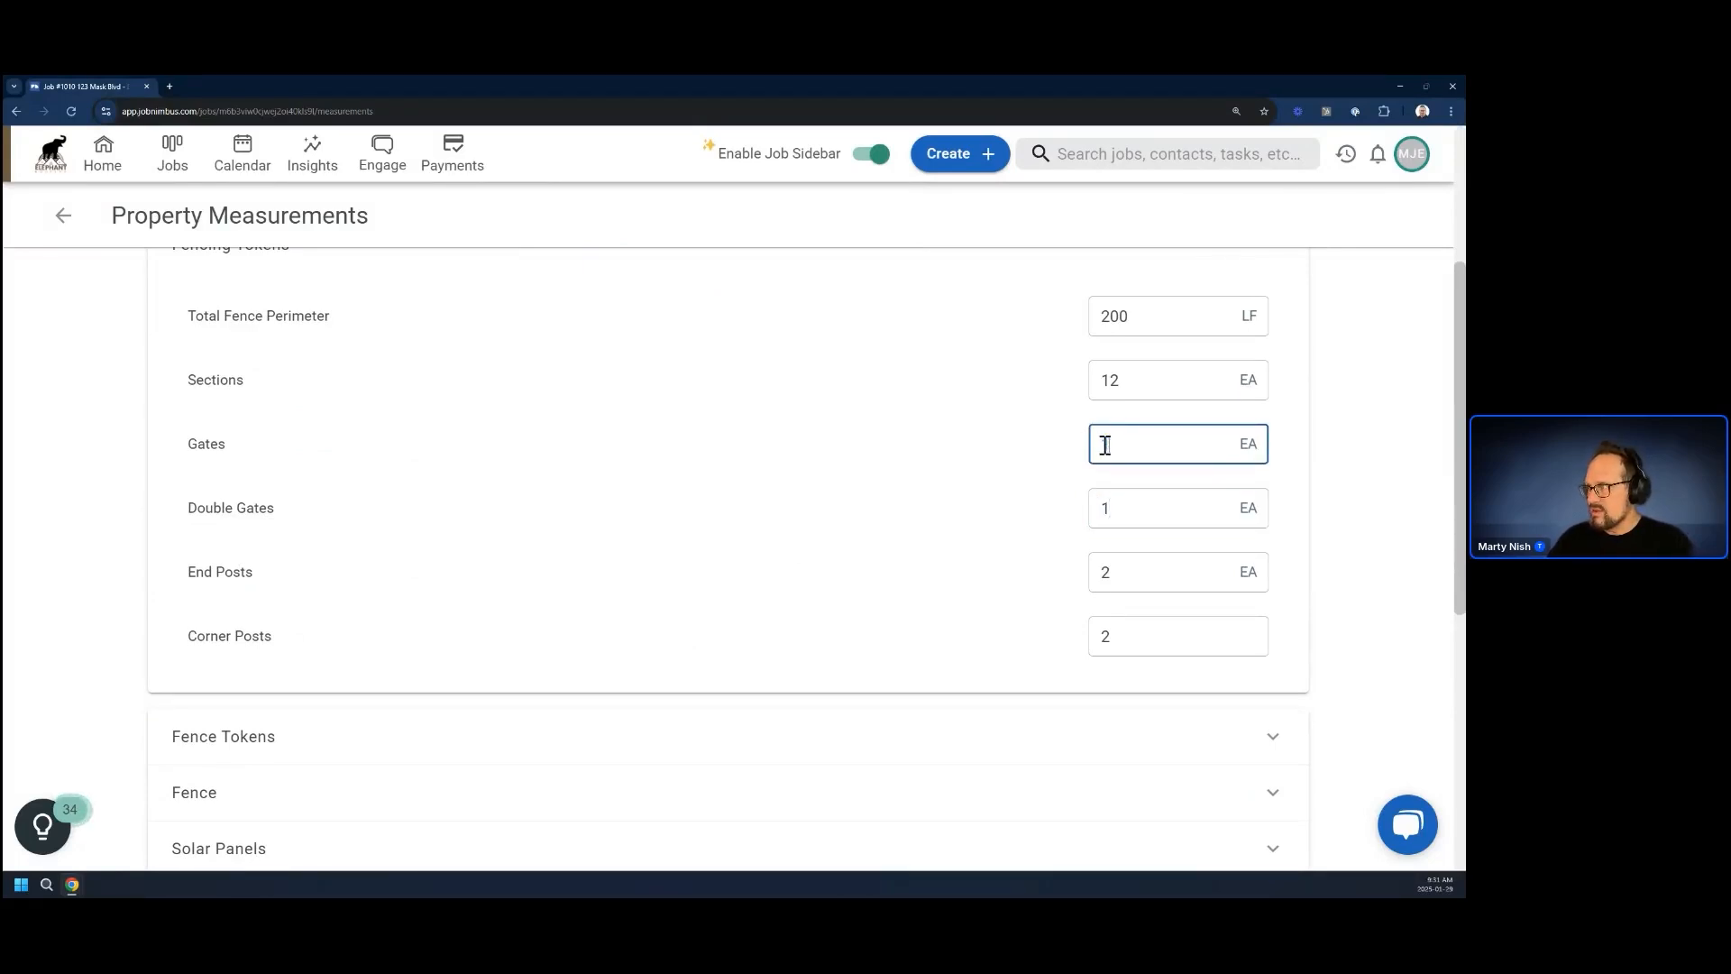
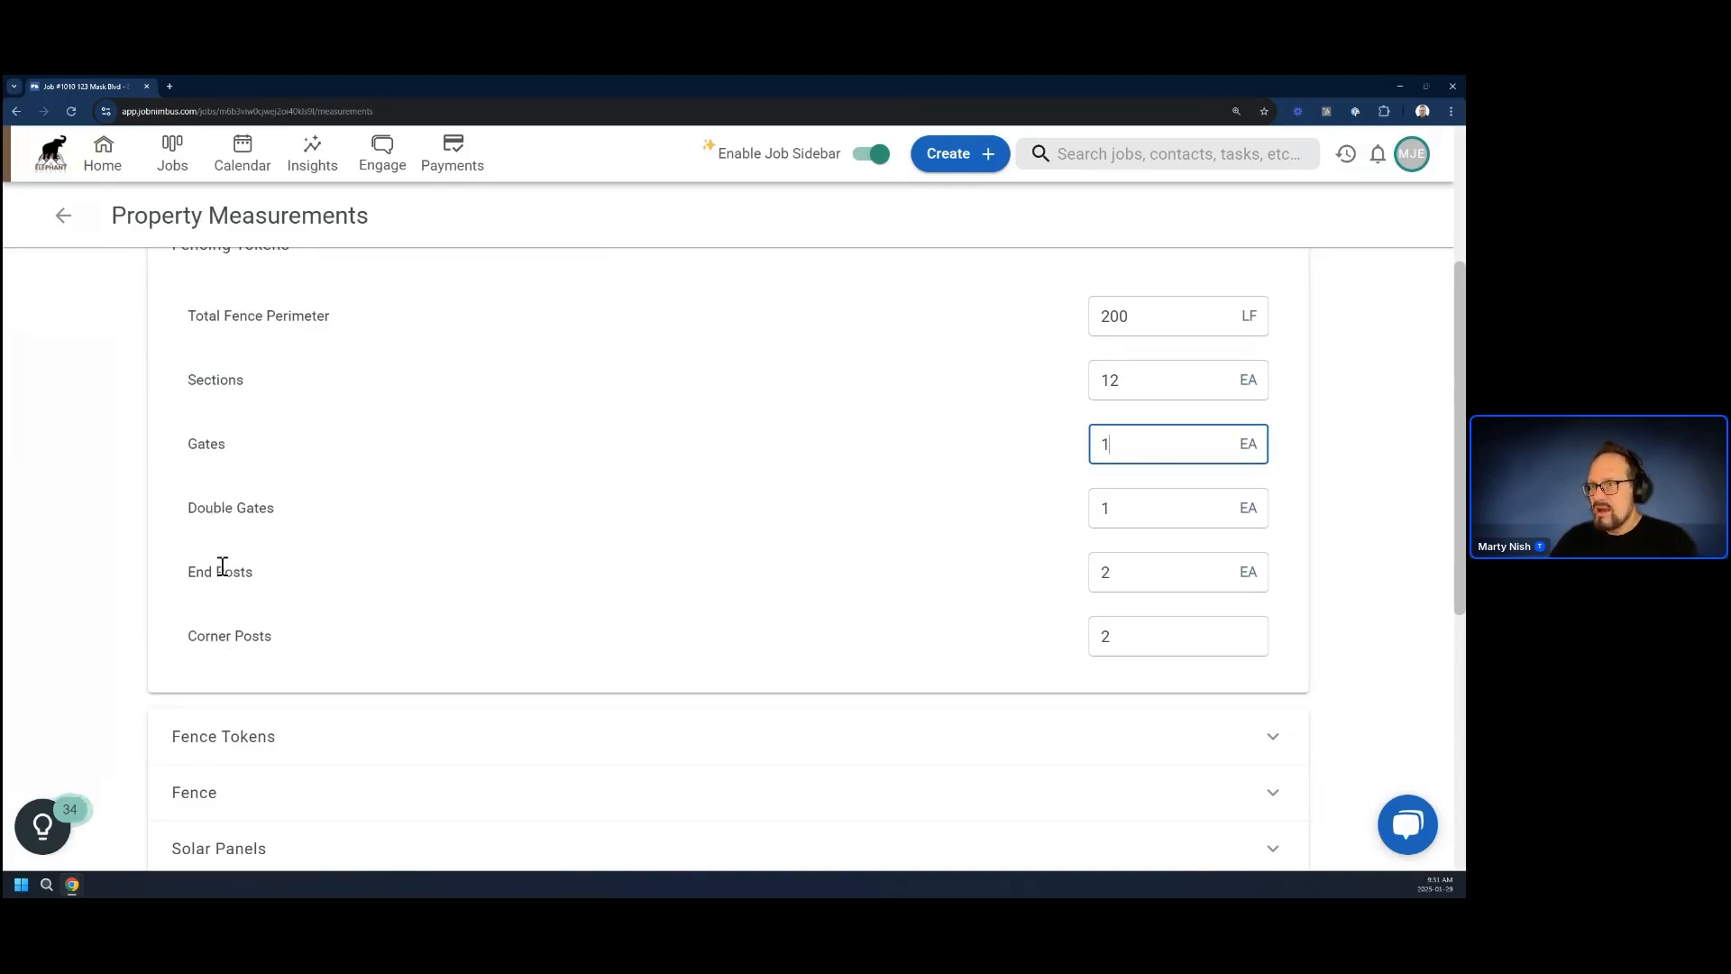
Change the Gates fencing measurement to 2 and back to 1
scroll(823, 499, "up", 3)
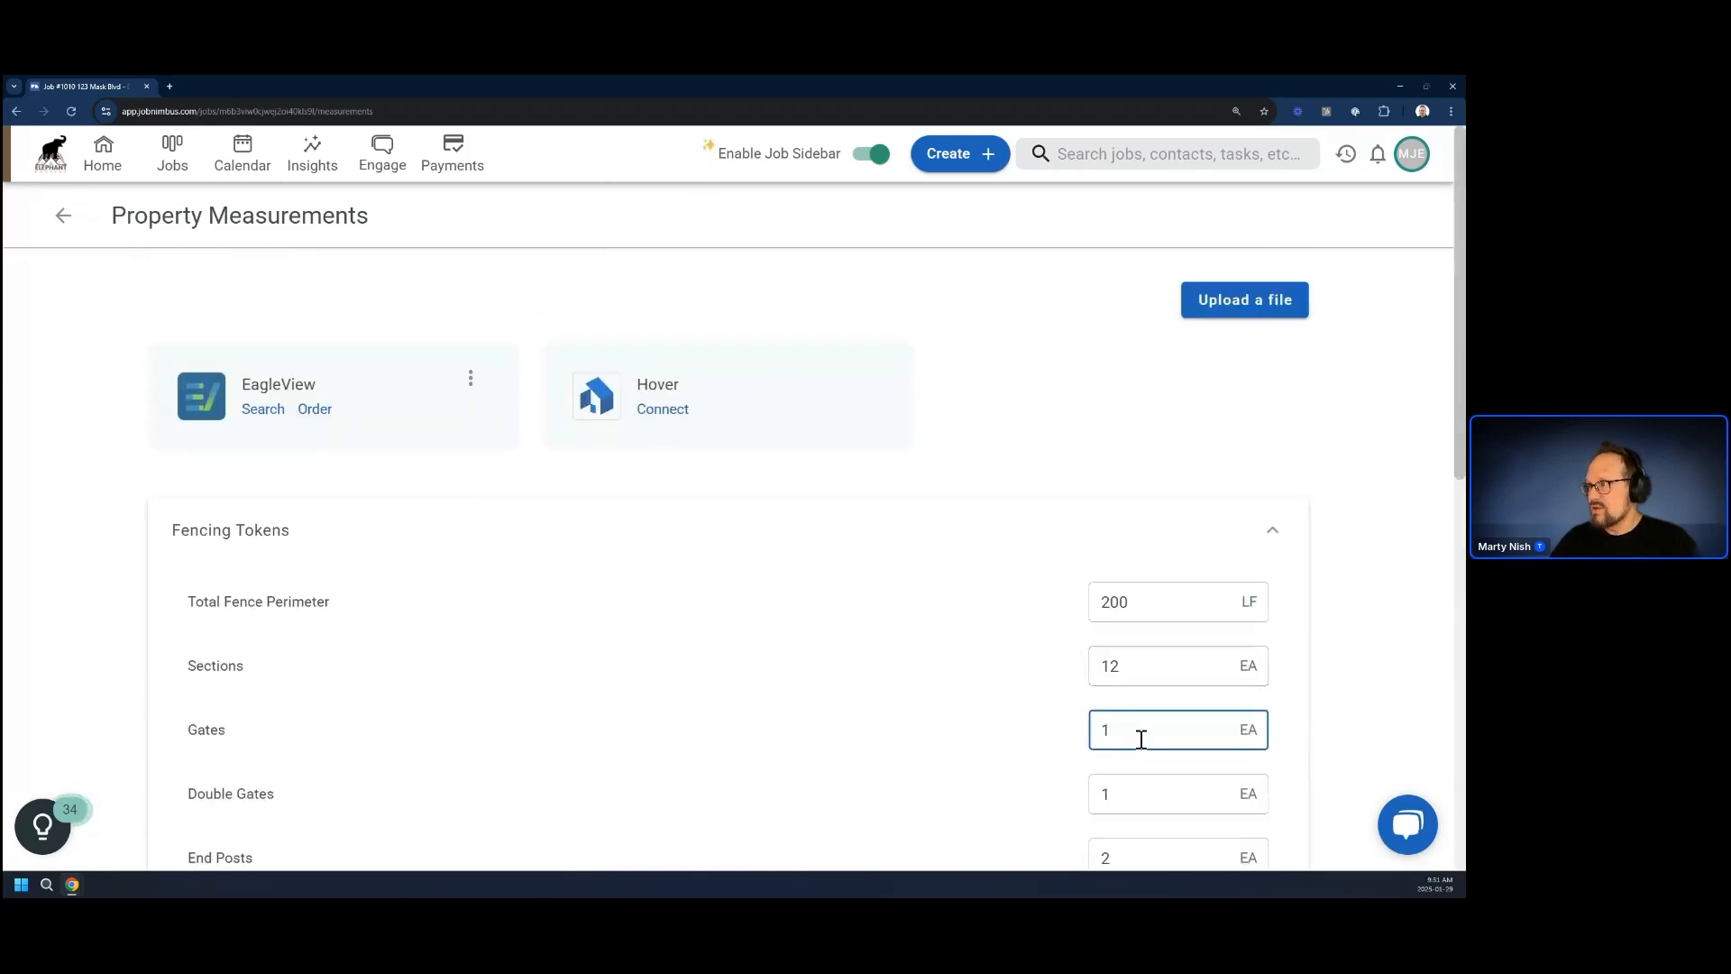
left_click_drag(1140, 738, 1070, 736)
type("2")
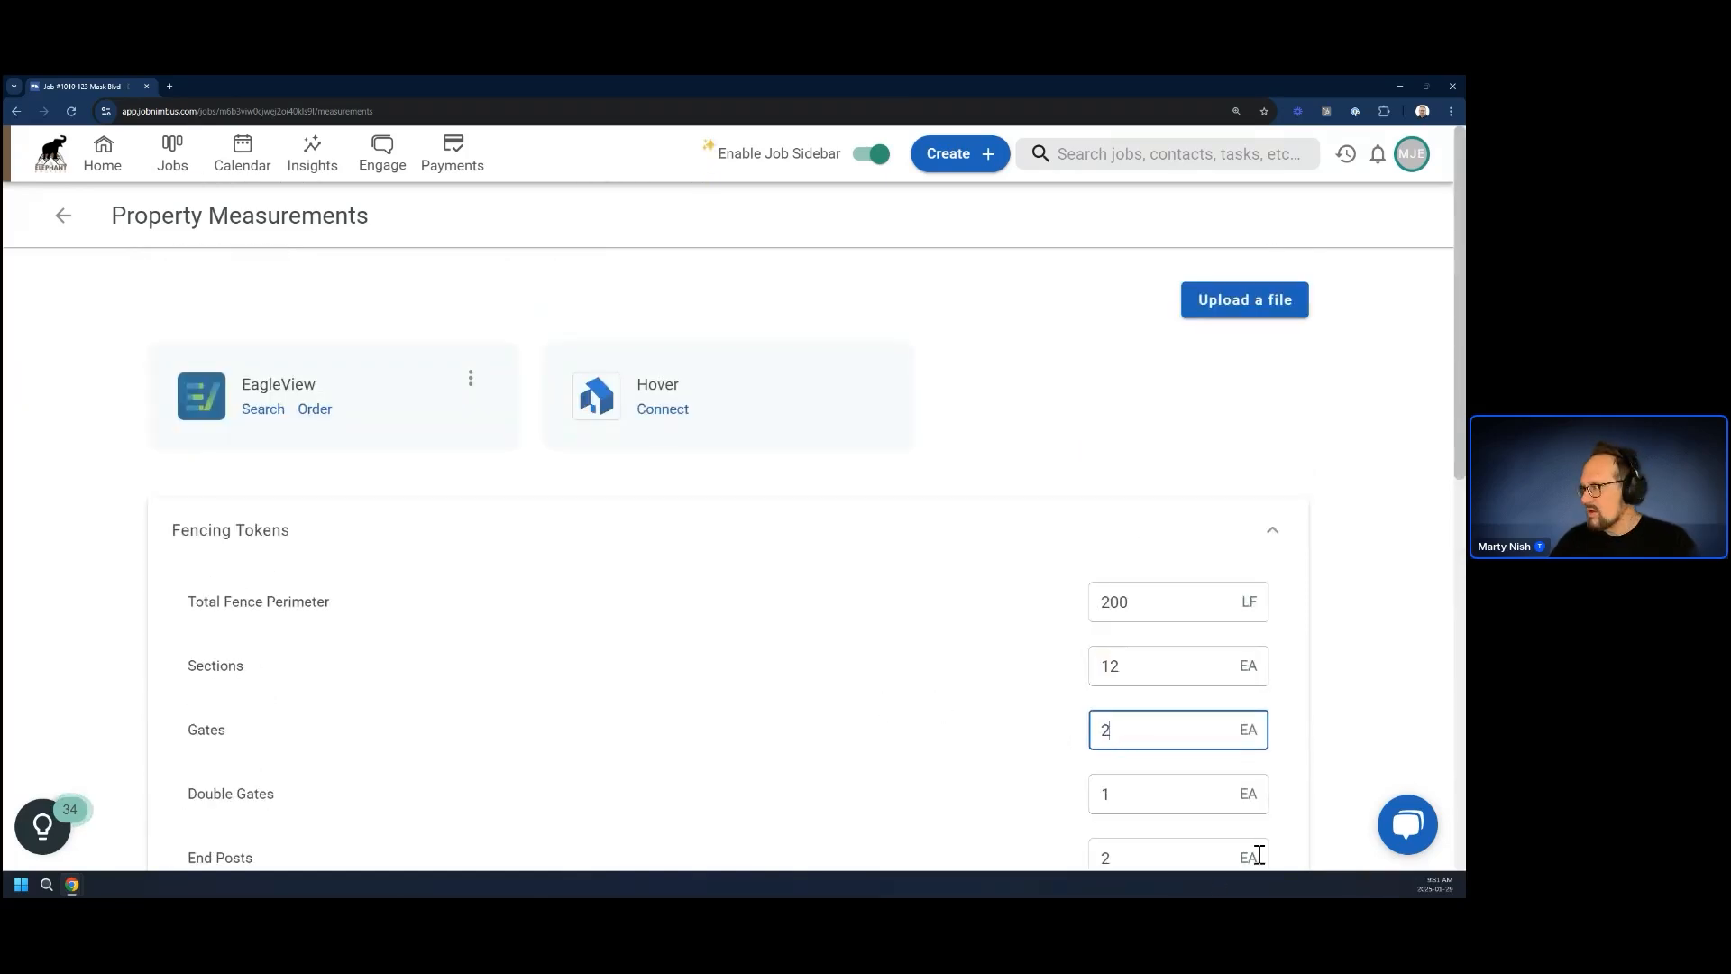
left_click(1253, 796)
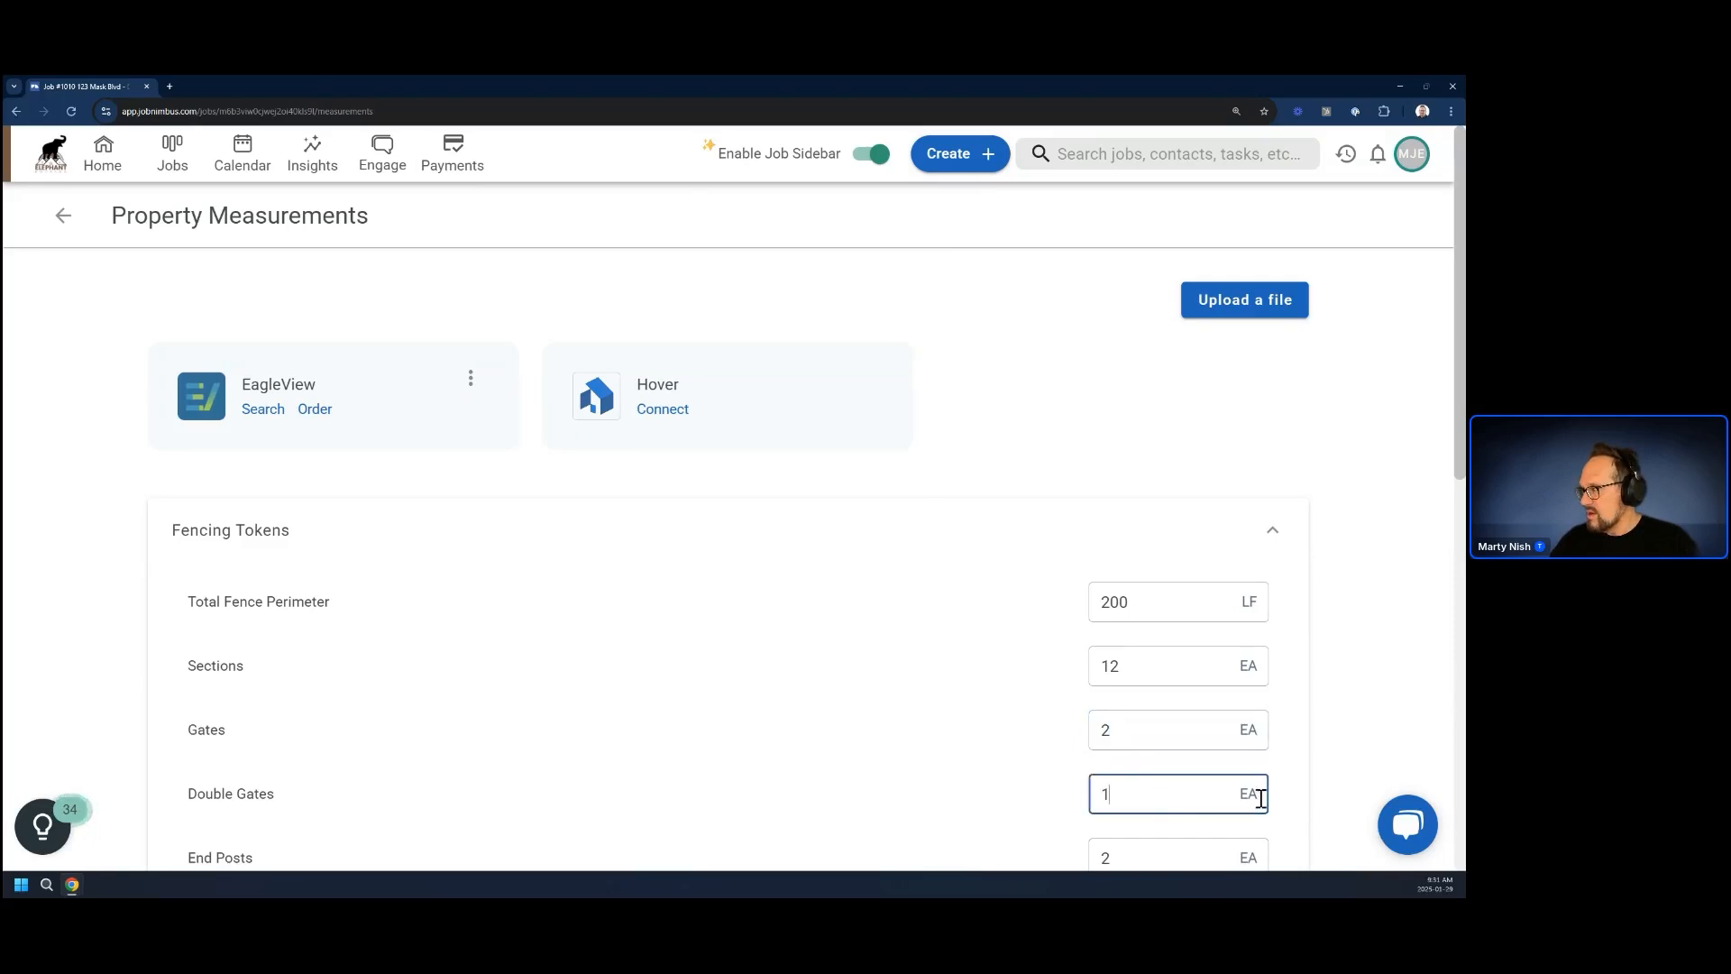
left_click_drag(1131, 737, 1089, 736)
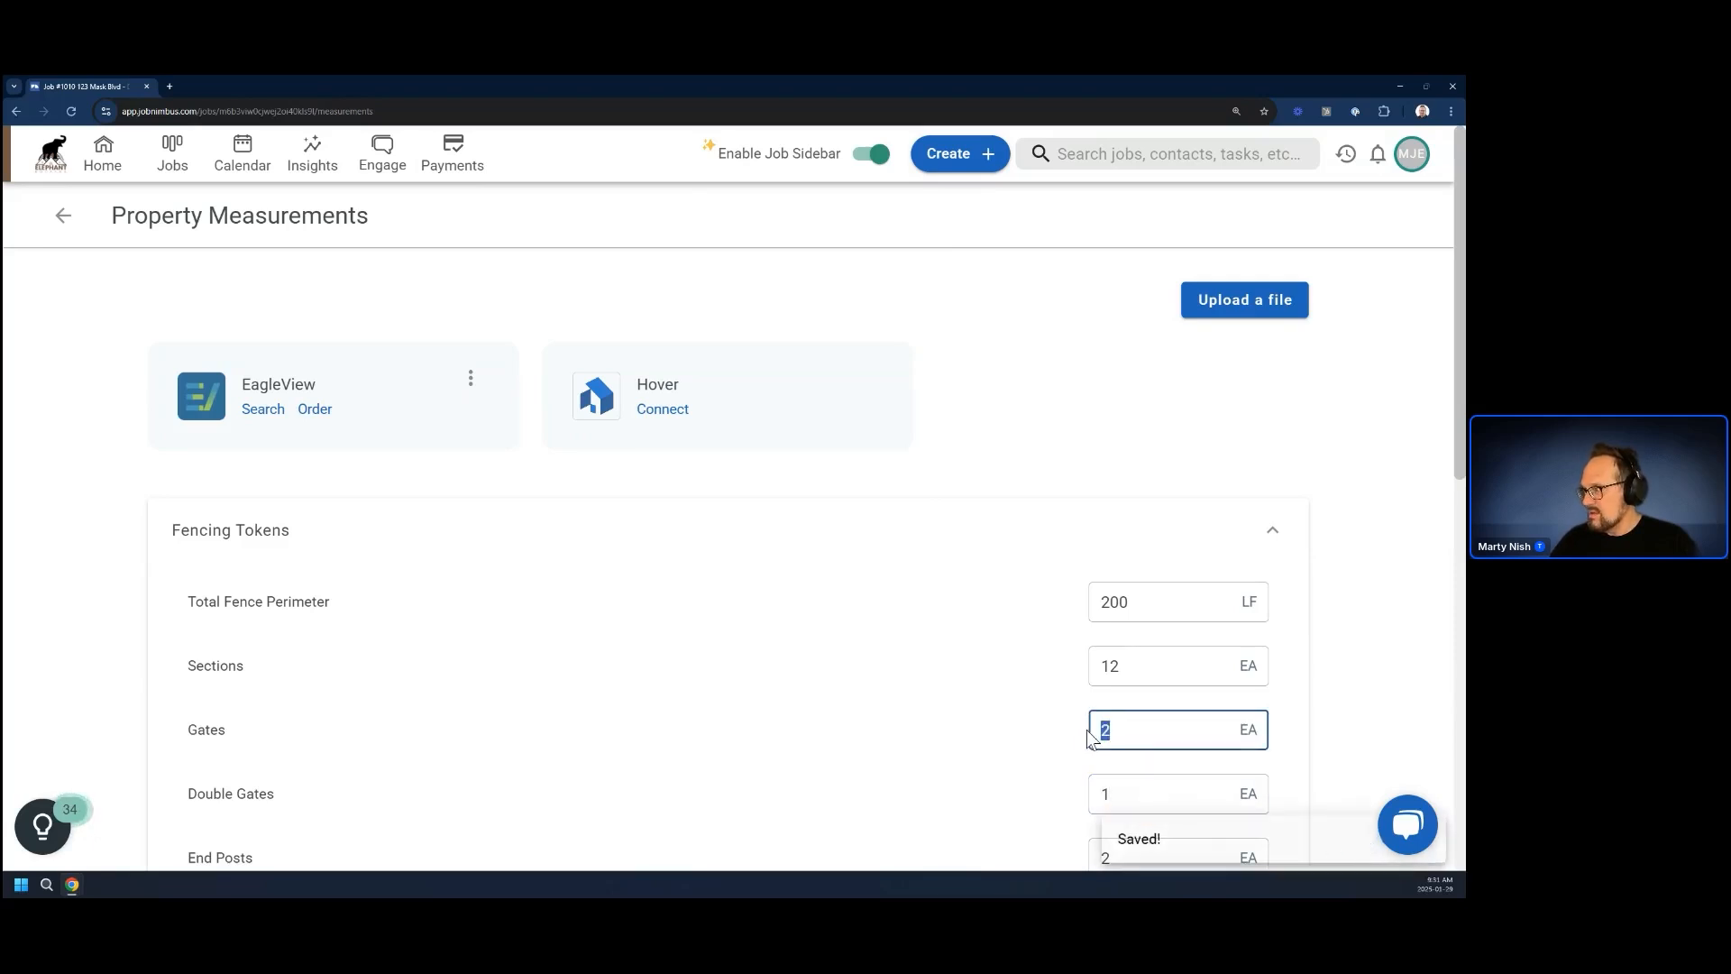
left_click(940, 659)
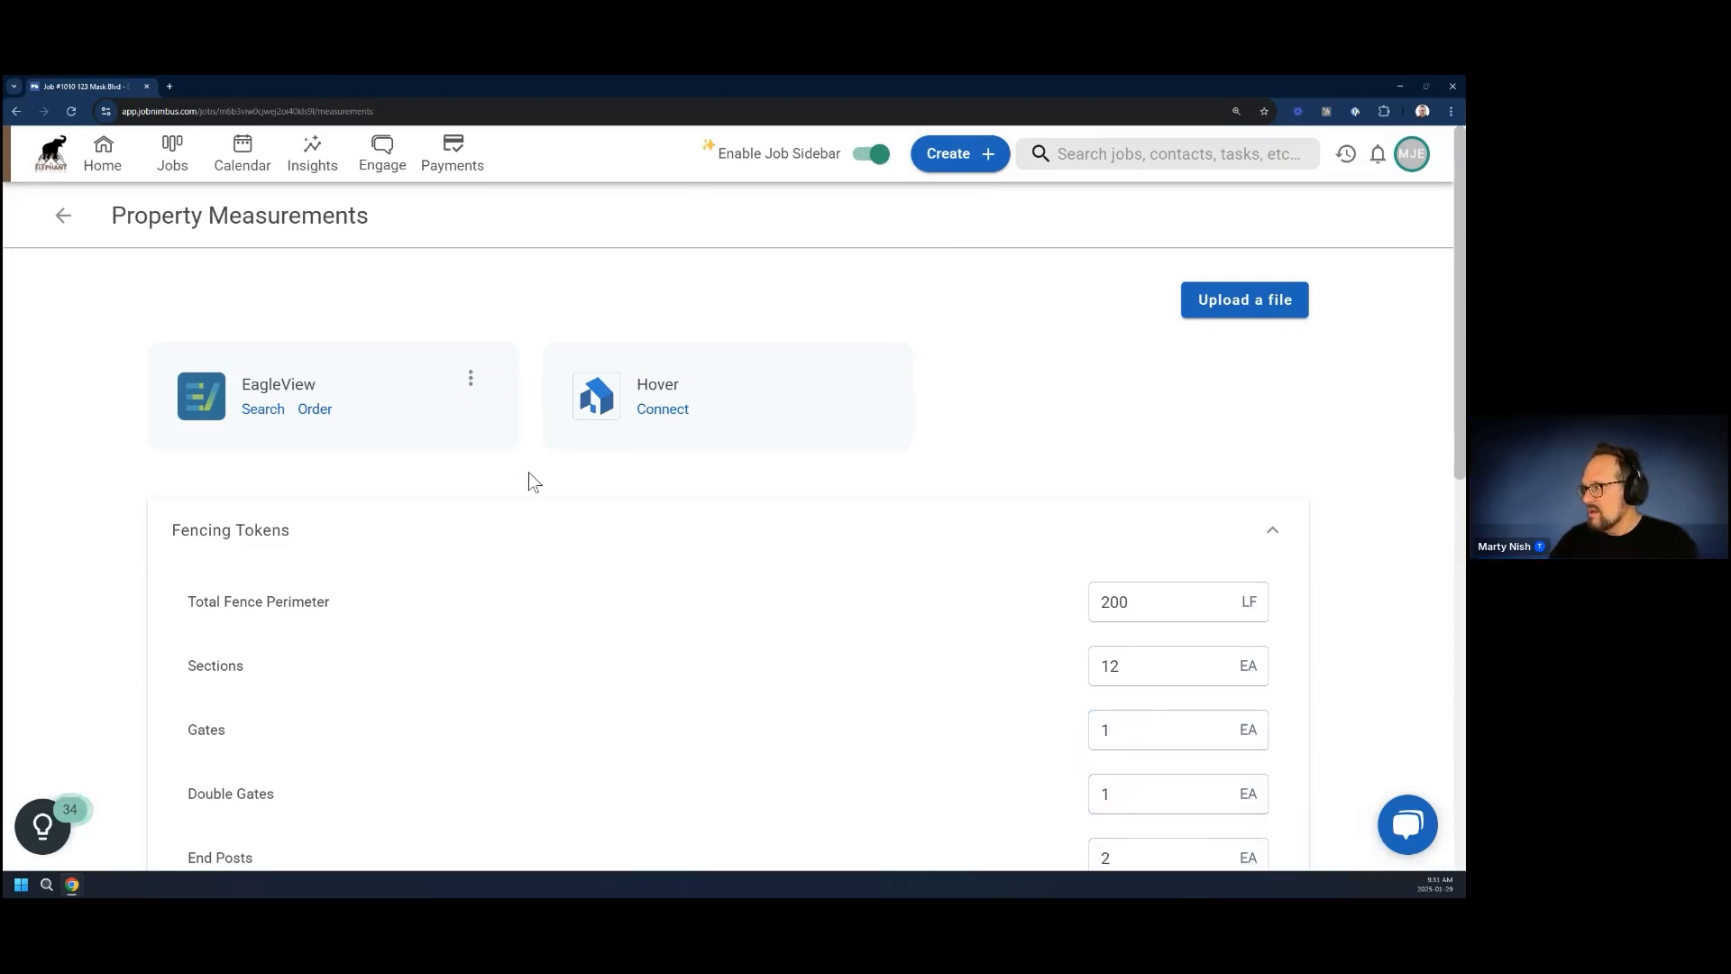
Return to the job, create a new estimate from the Fence layout and open its Estimate Details page
left_click(64, 221)
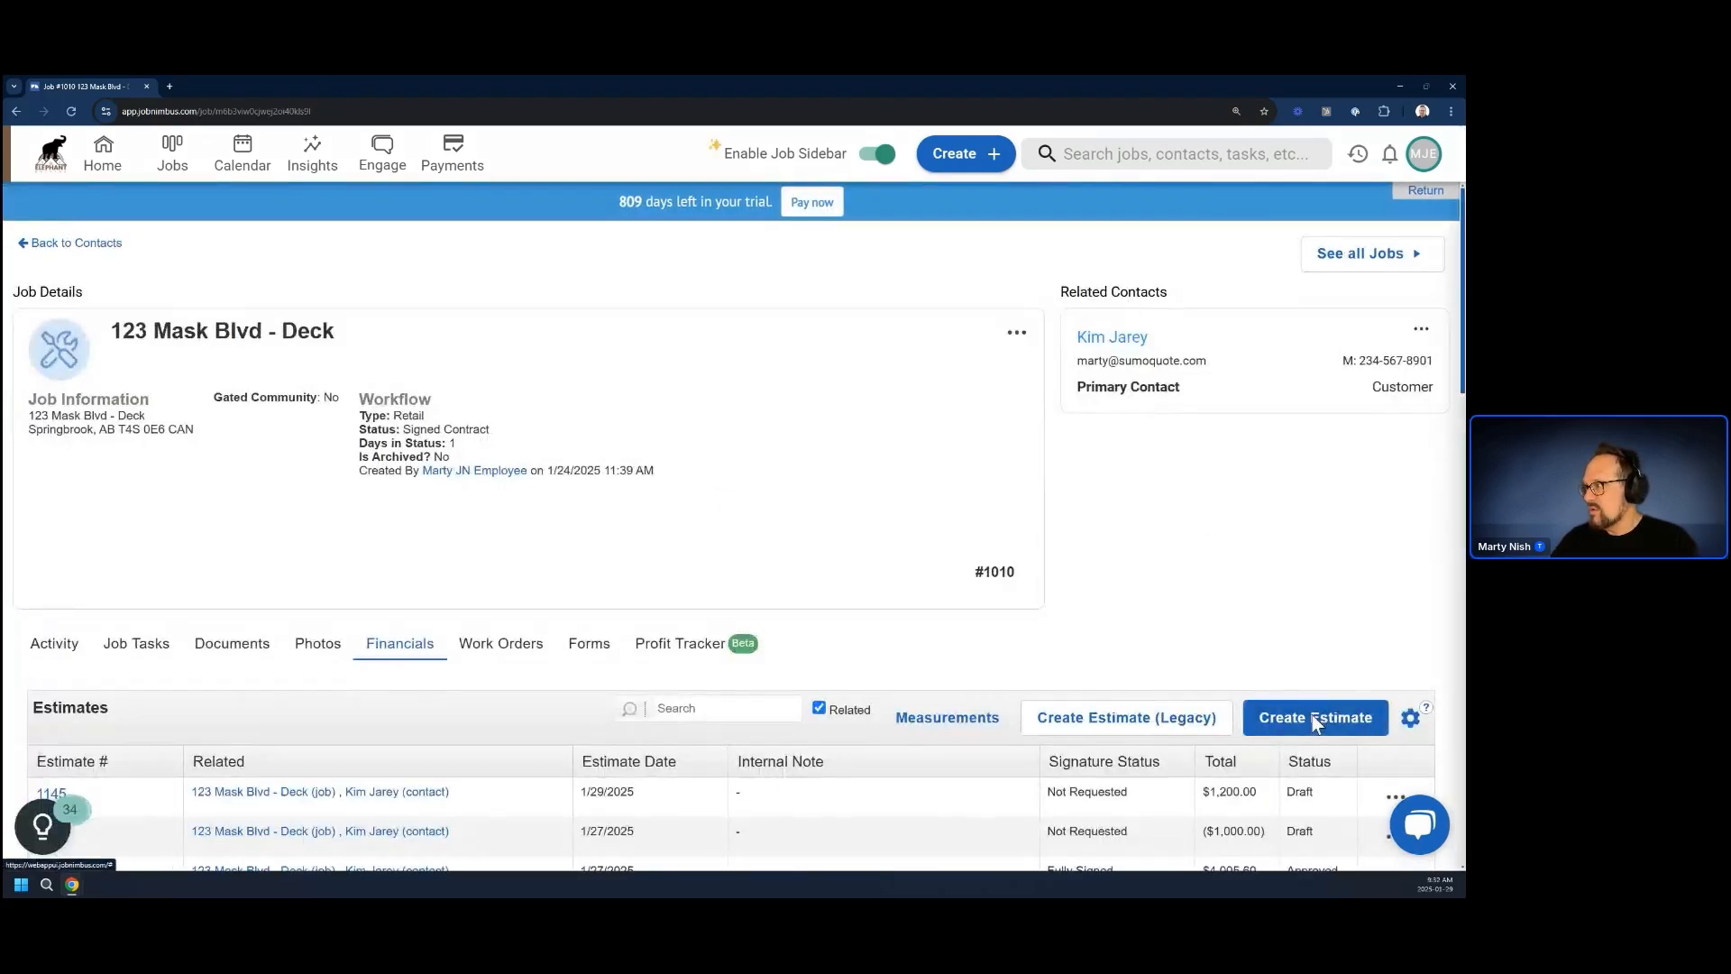
left_click(1311, 717)
scroll(1114, 547, "down", 3)
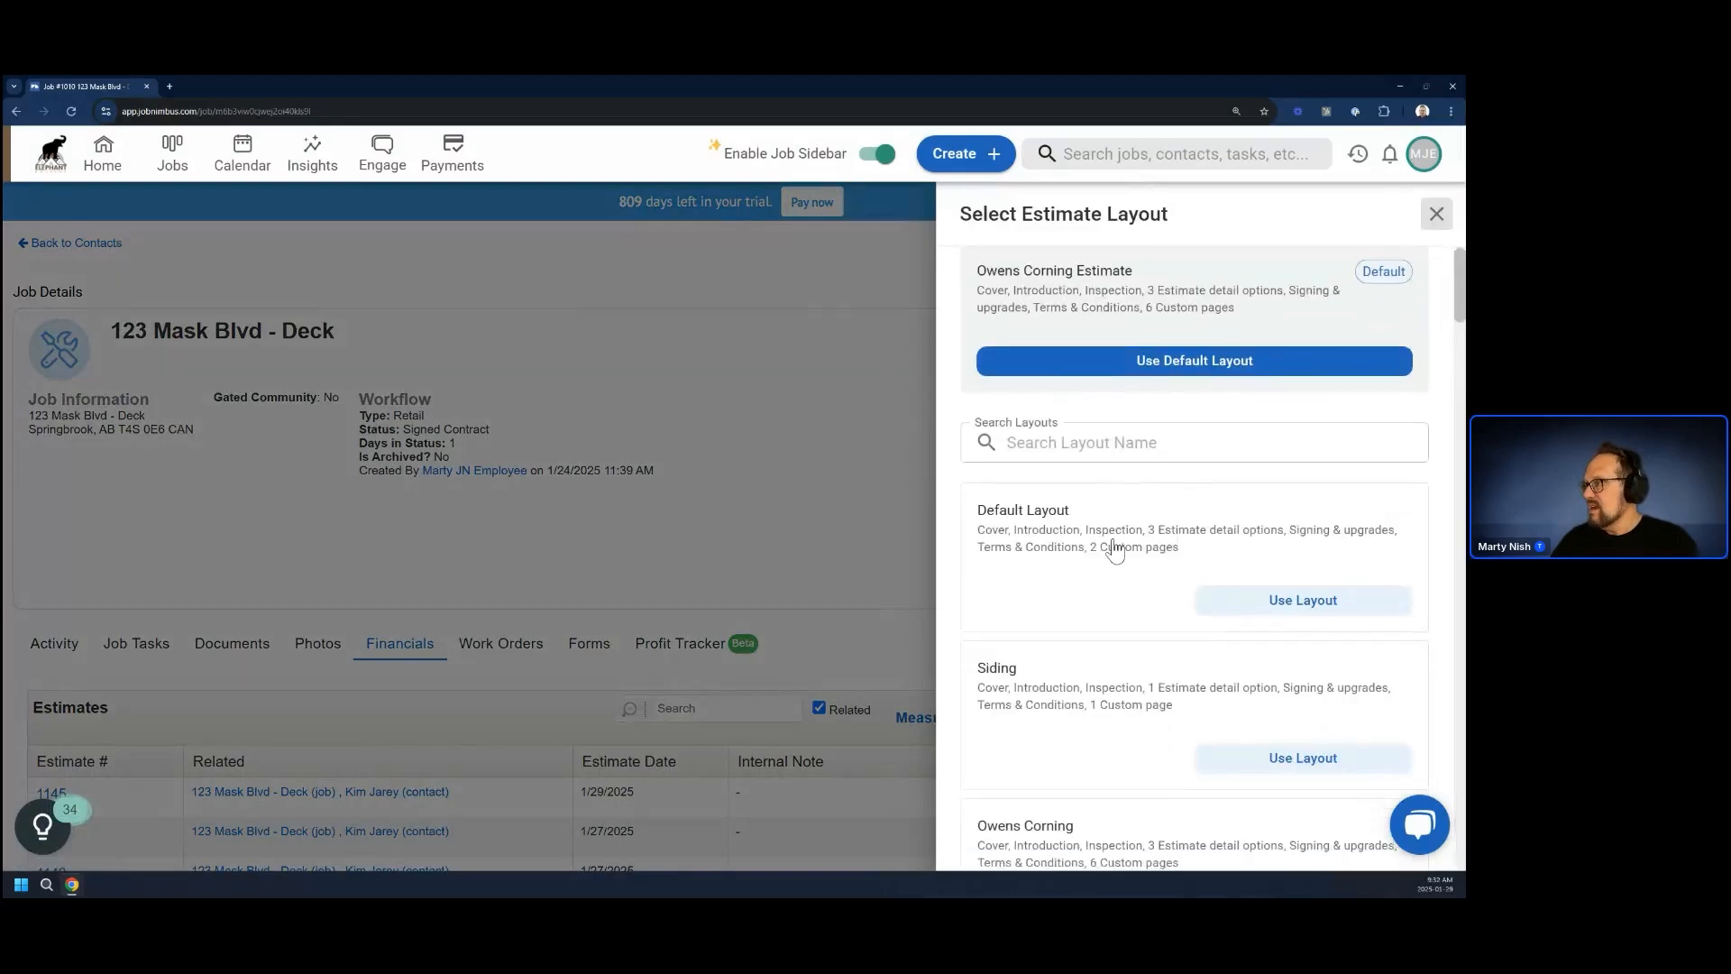
scroll(1114, 550, "down", 20)
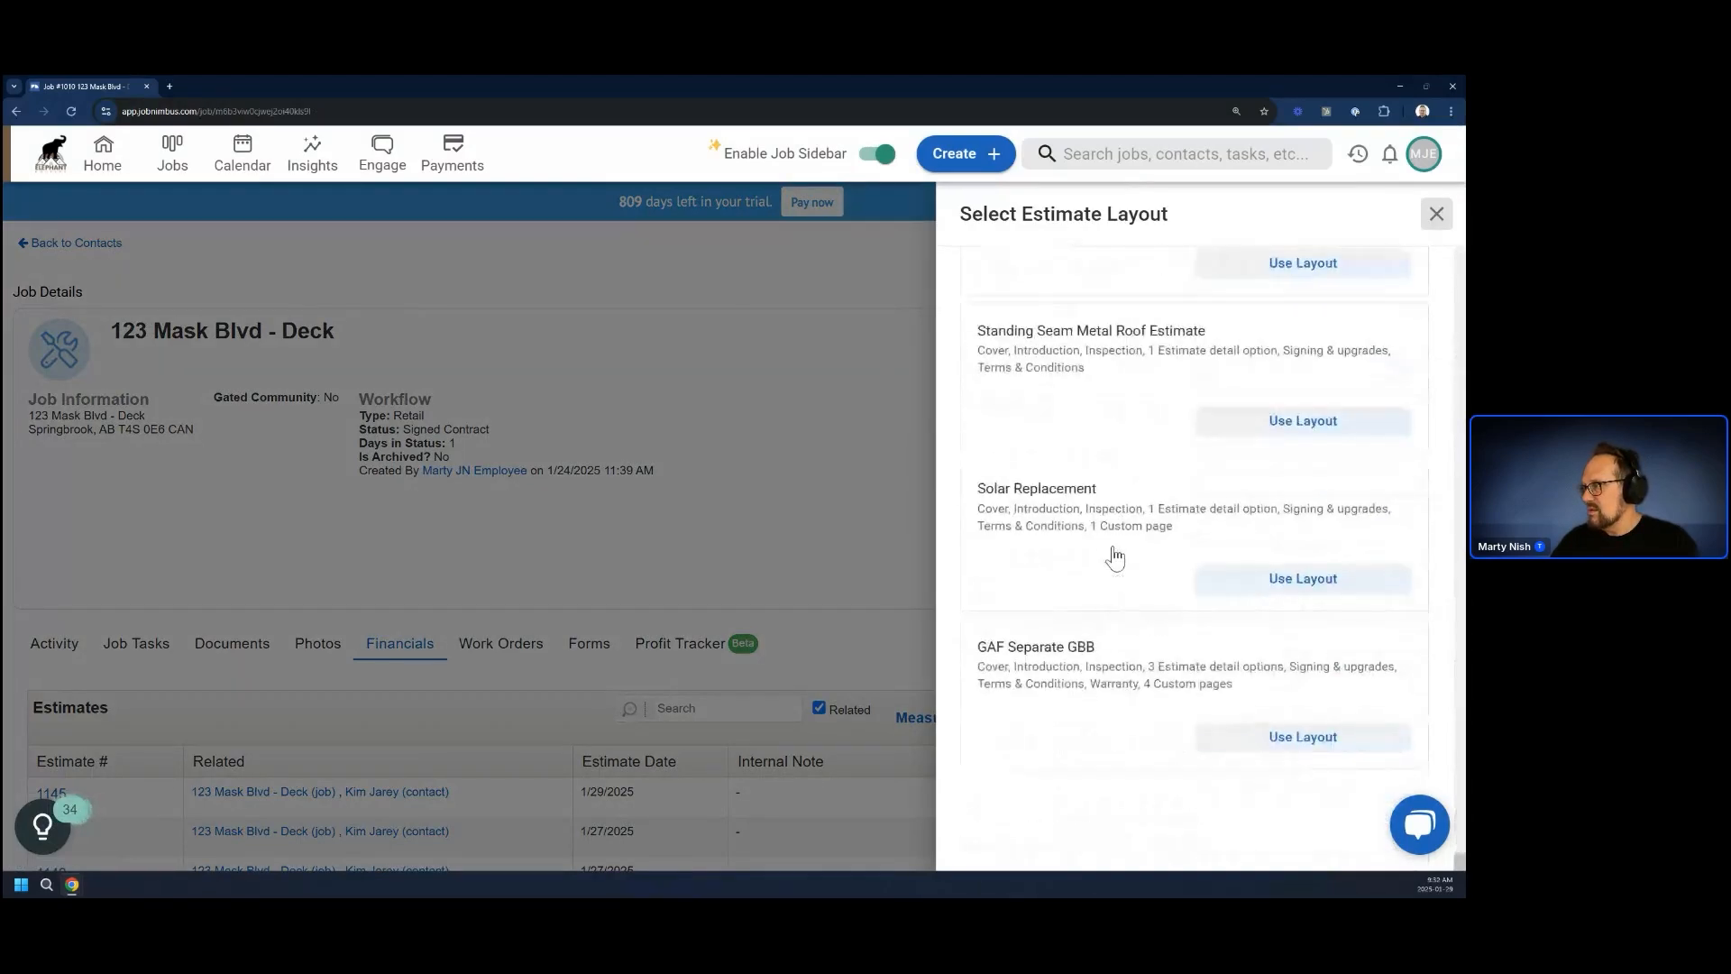
scroll(1115, 558, "up", 8)
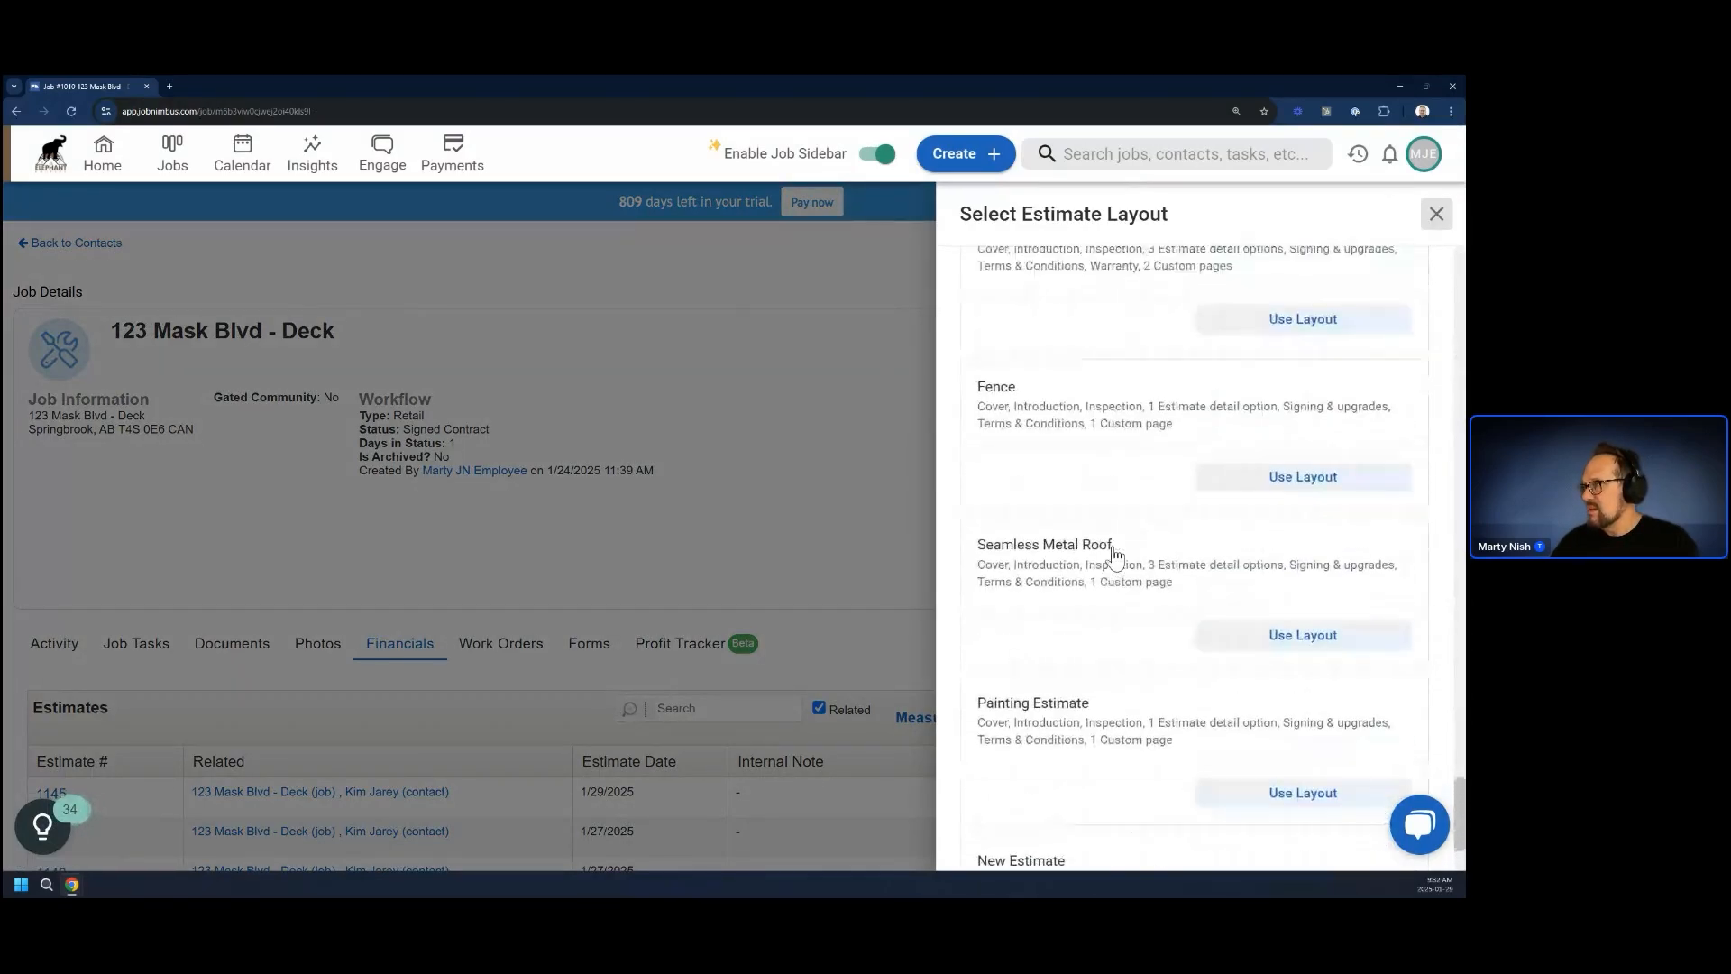
left_click(1291, 534)
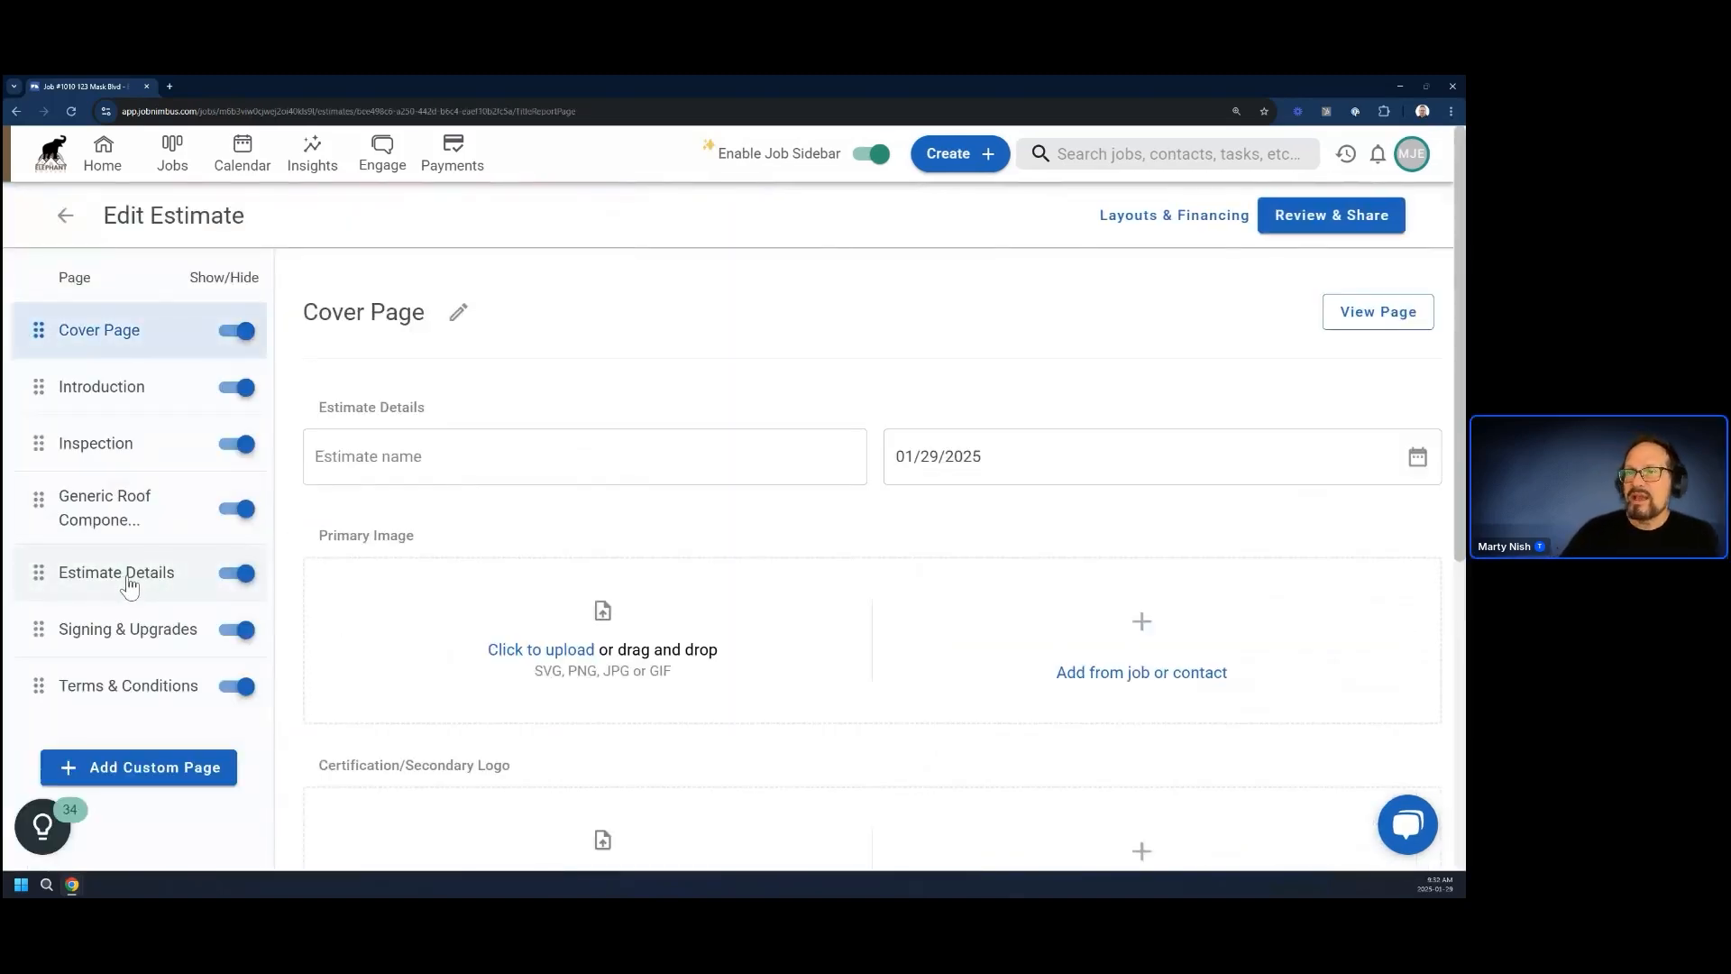
left_click(127, 583)
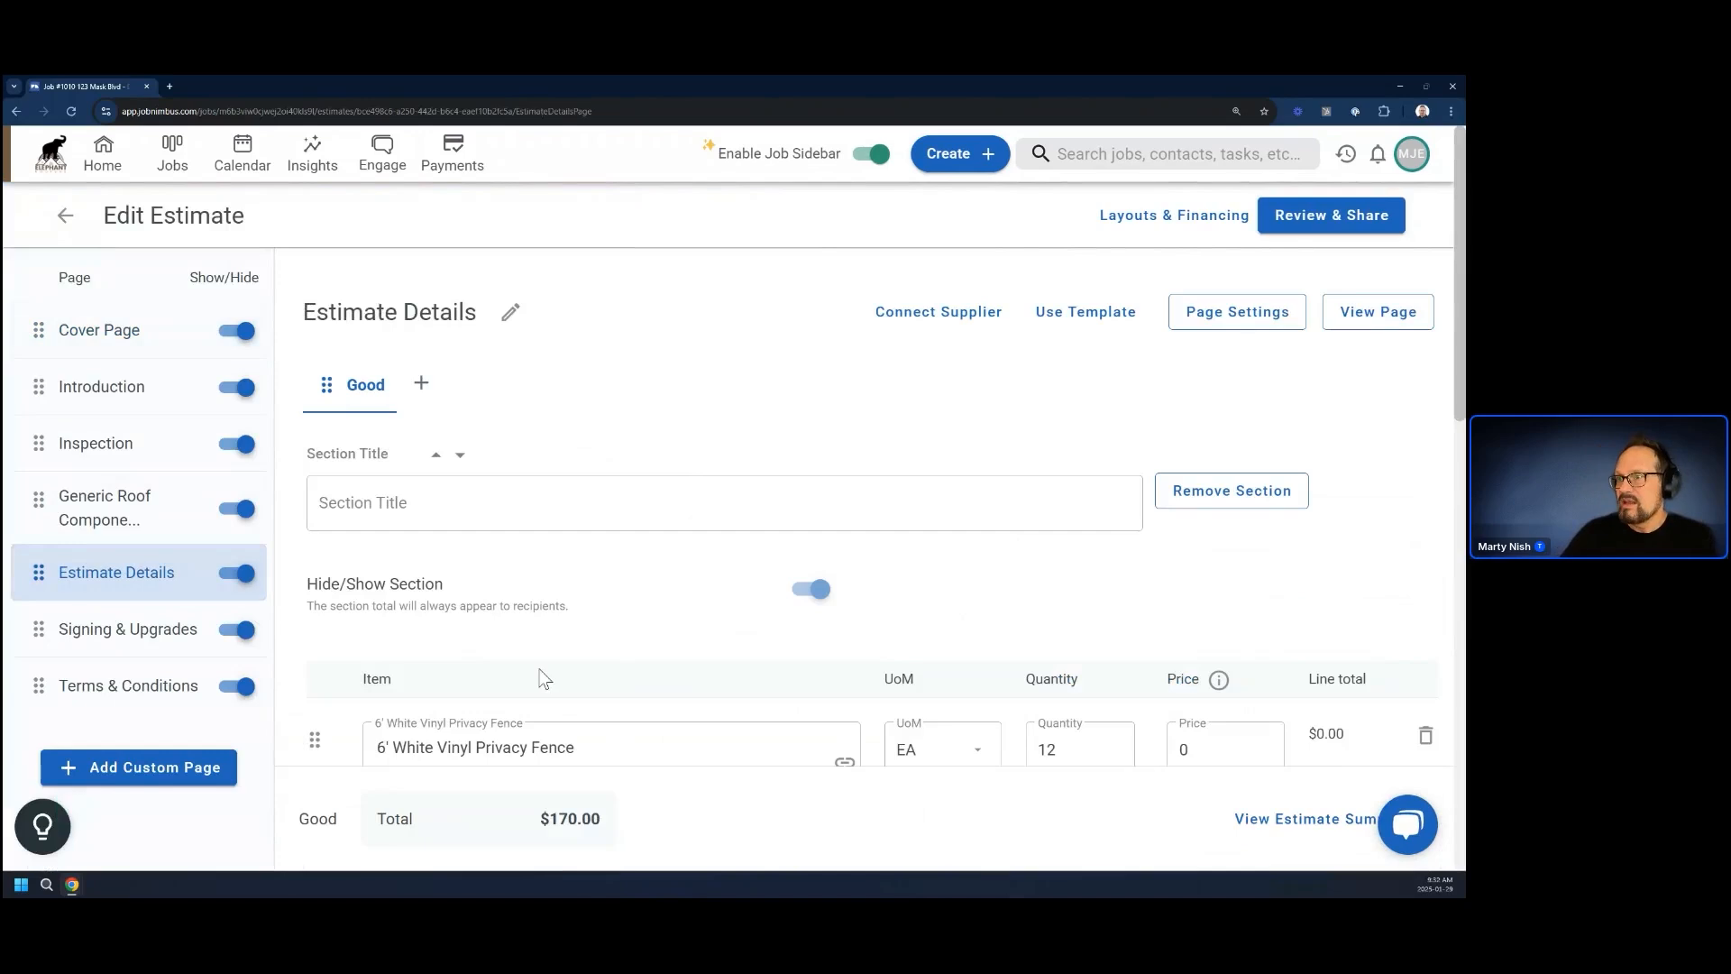
Add the Hinges product as a new item beneath End Posts in the estimate section
scroll(547, 678, "down", 2)
scroll(587, 671, "down", 1)
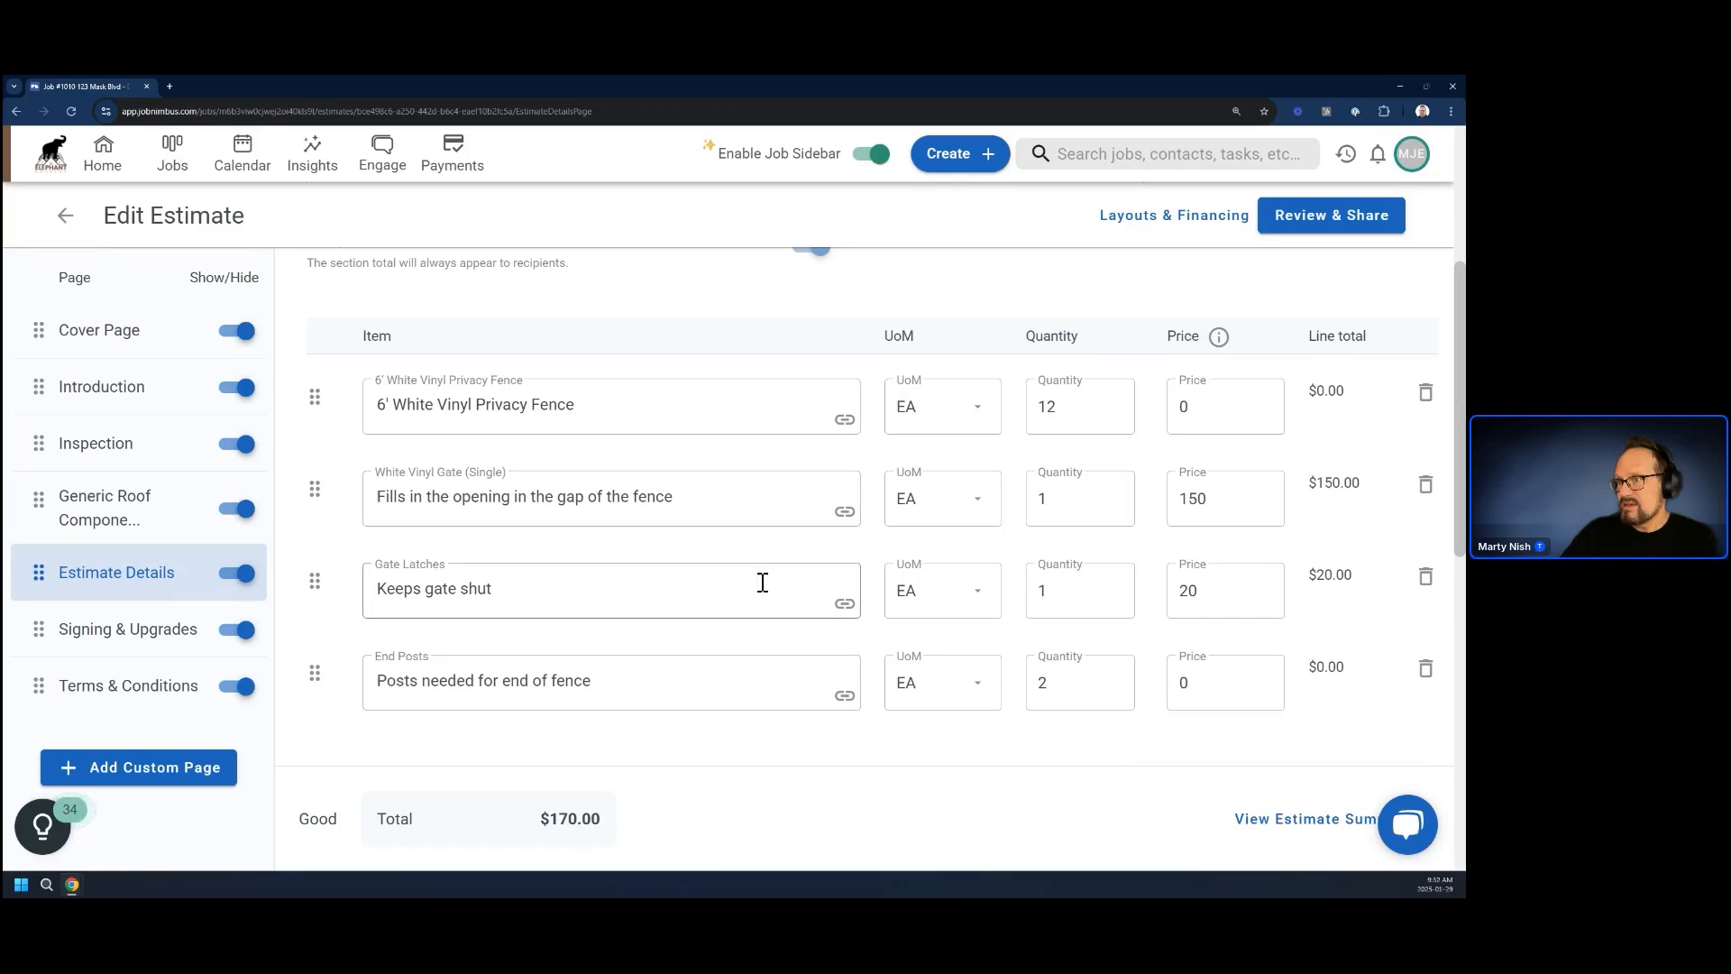
scroll(712, 653, "down", 5)
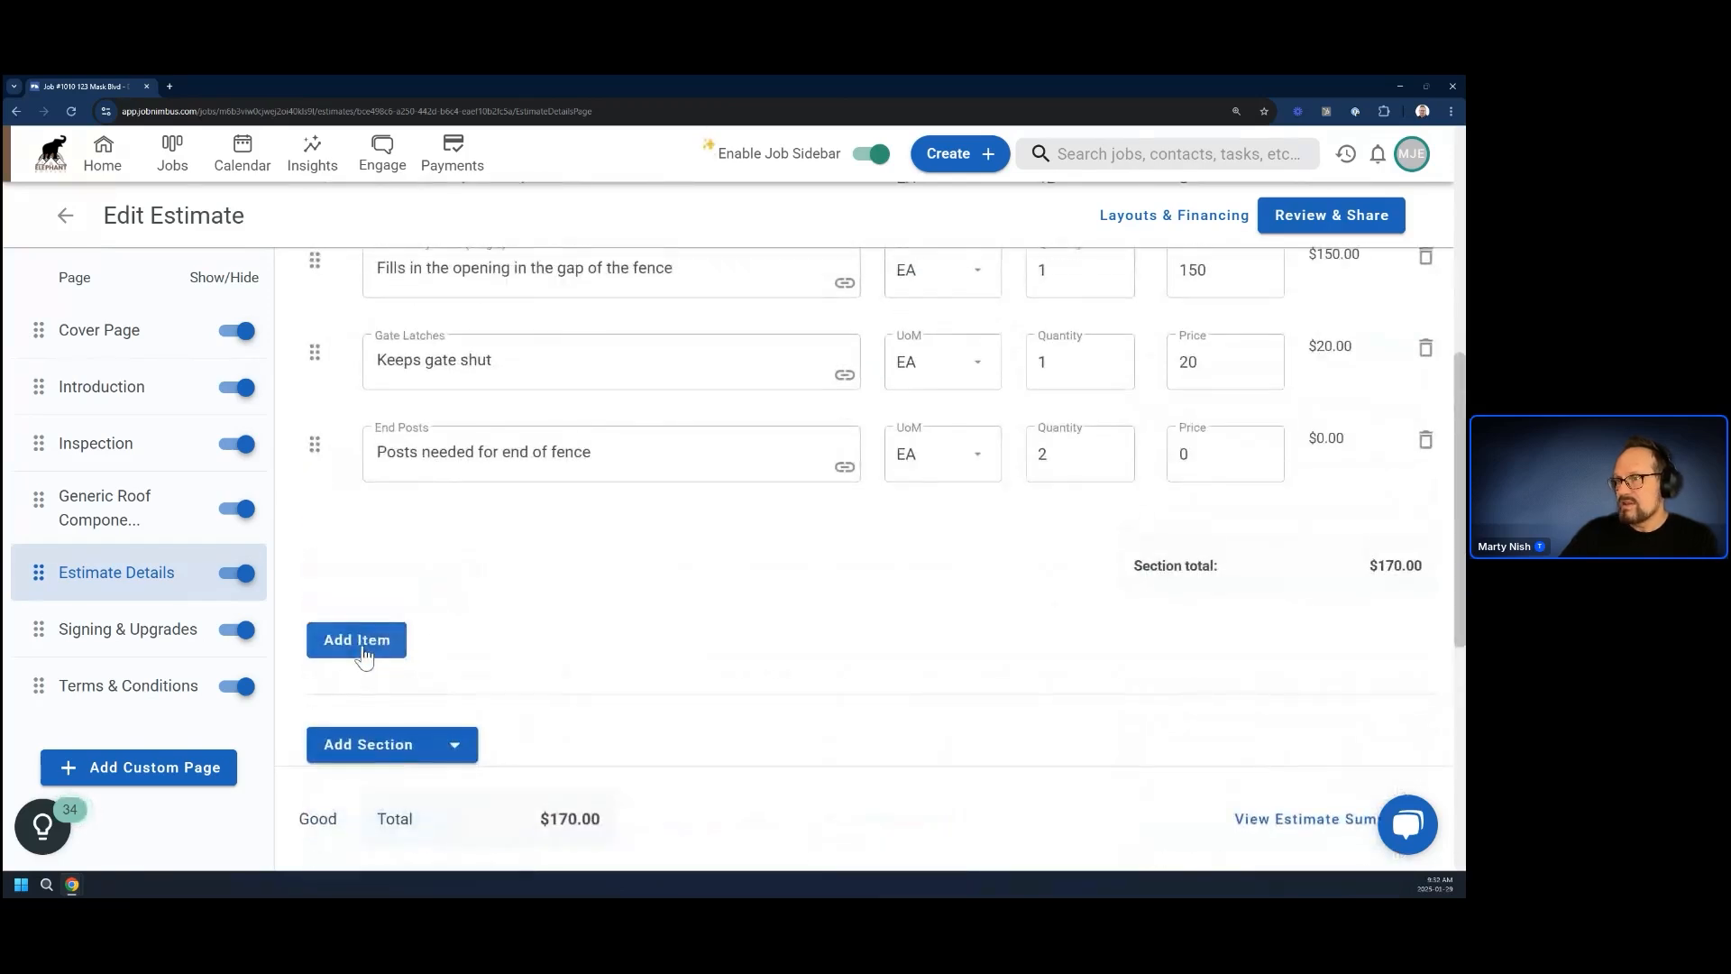
left_click(359, 648)
type("Hin")
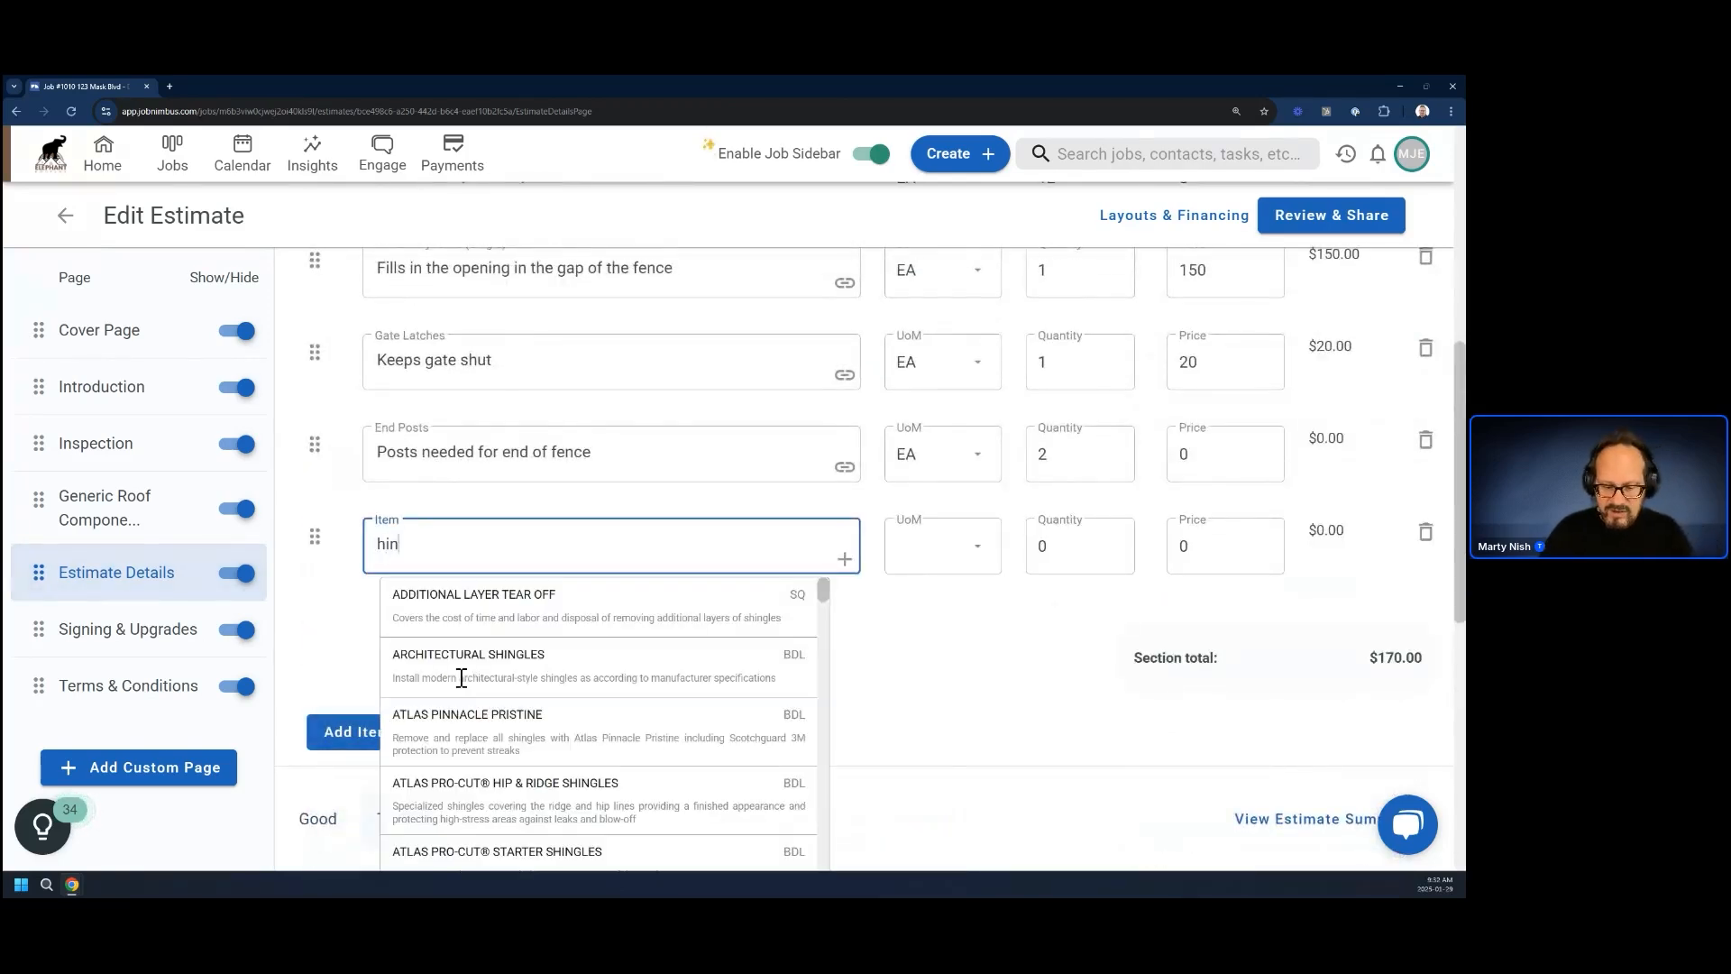
type("ges")
key("Return")
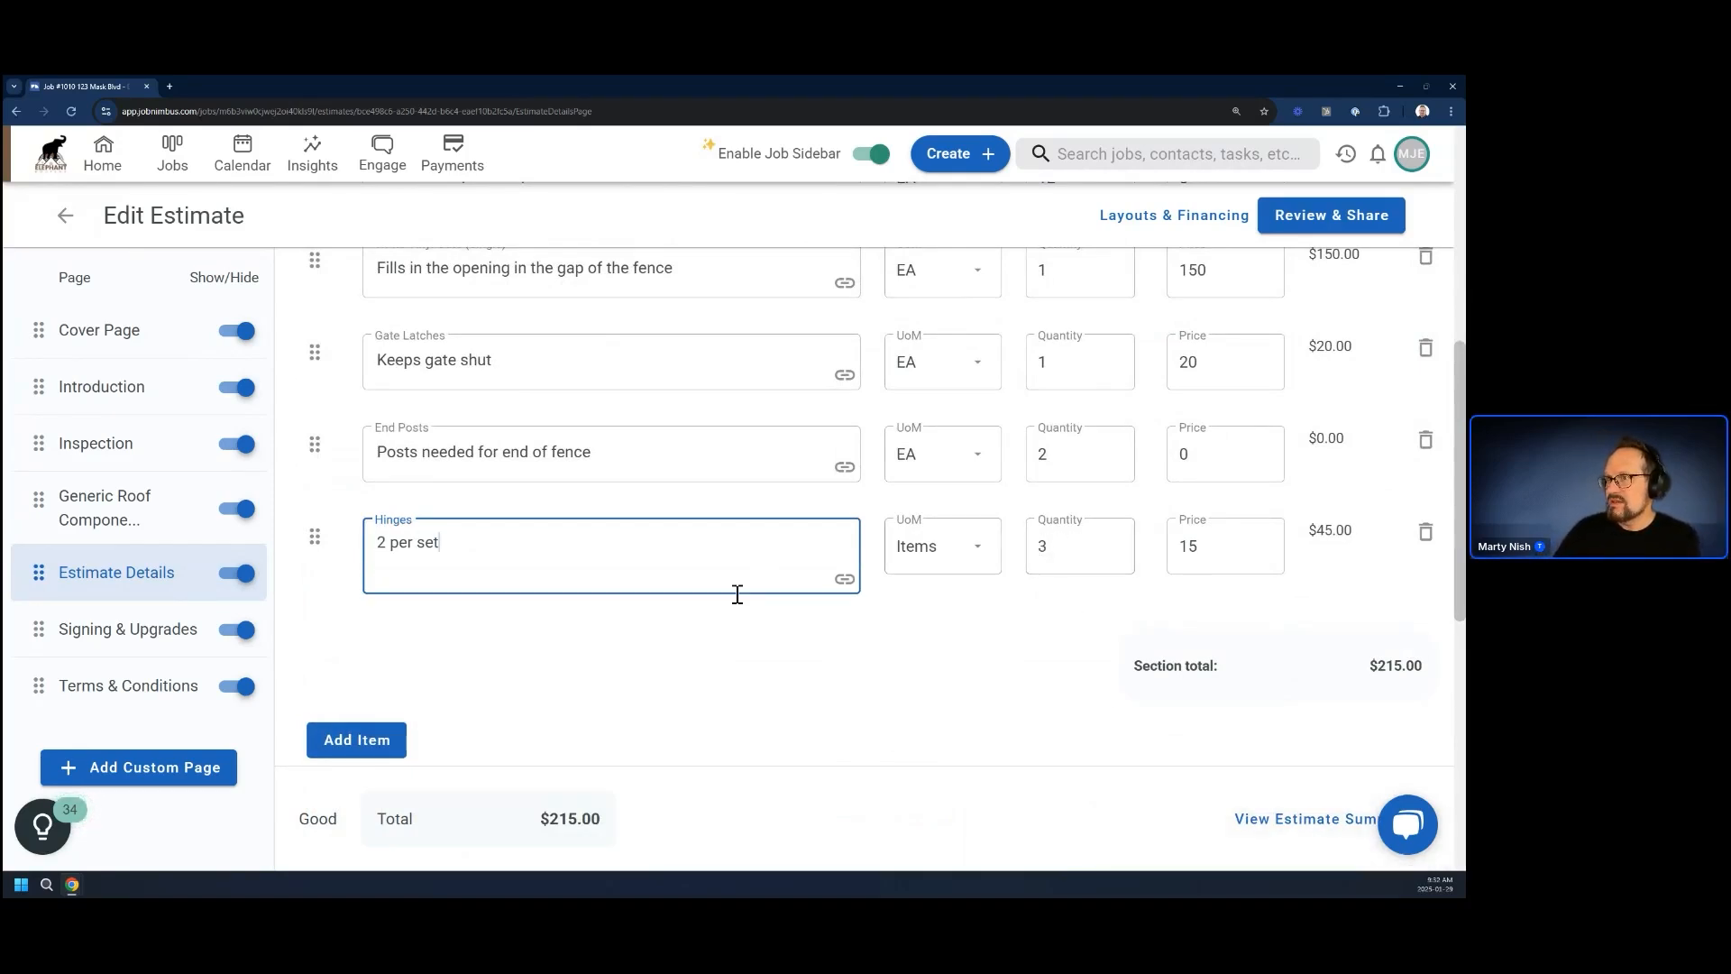
left_click(681, 665)
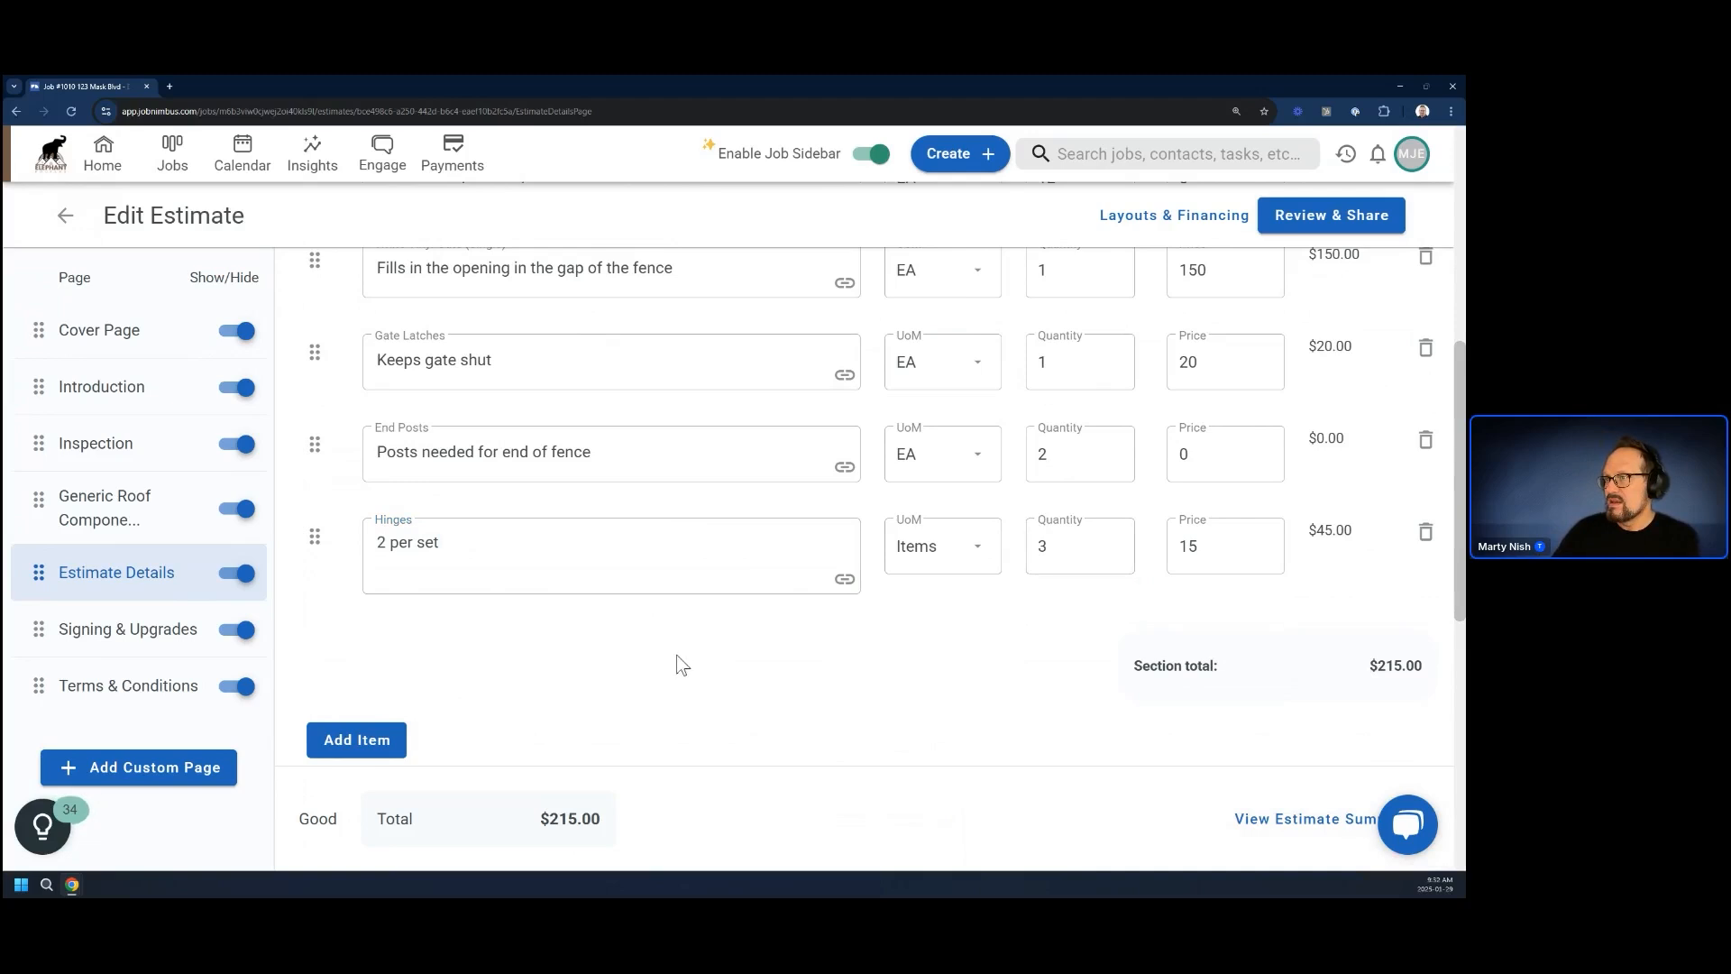
Add another estimate item beneath Hinges with the text Corner Posts
left_click(357, 740)
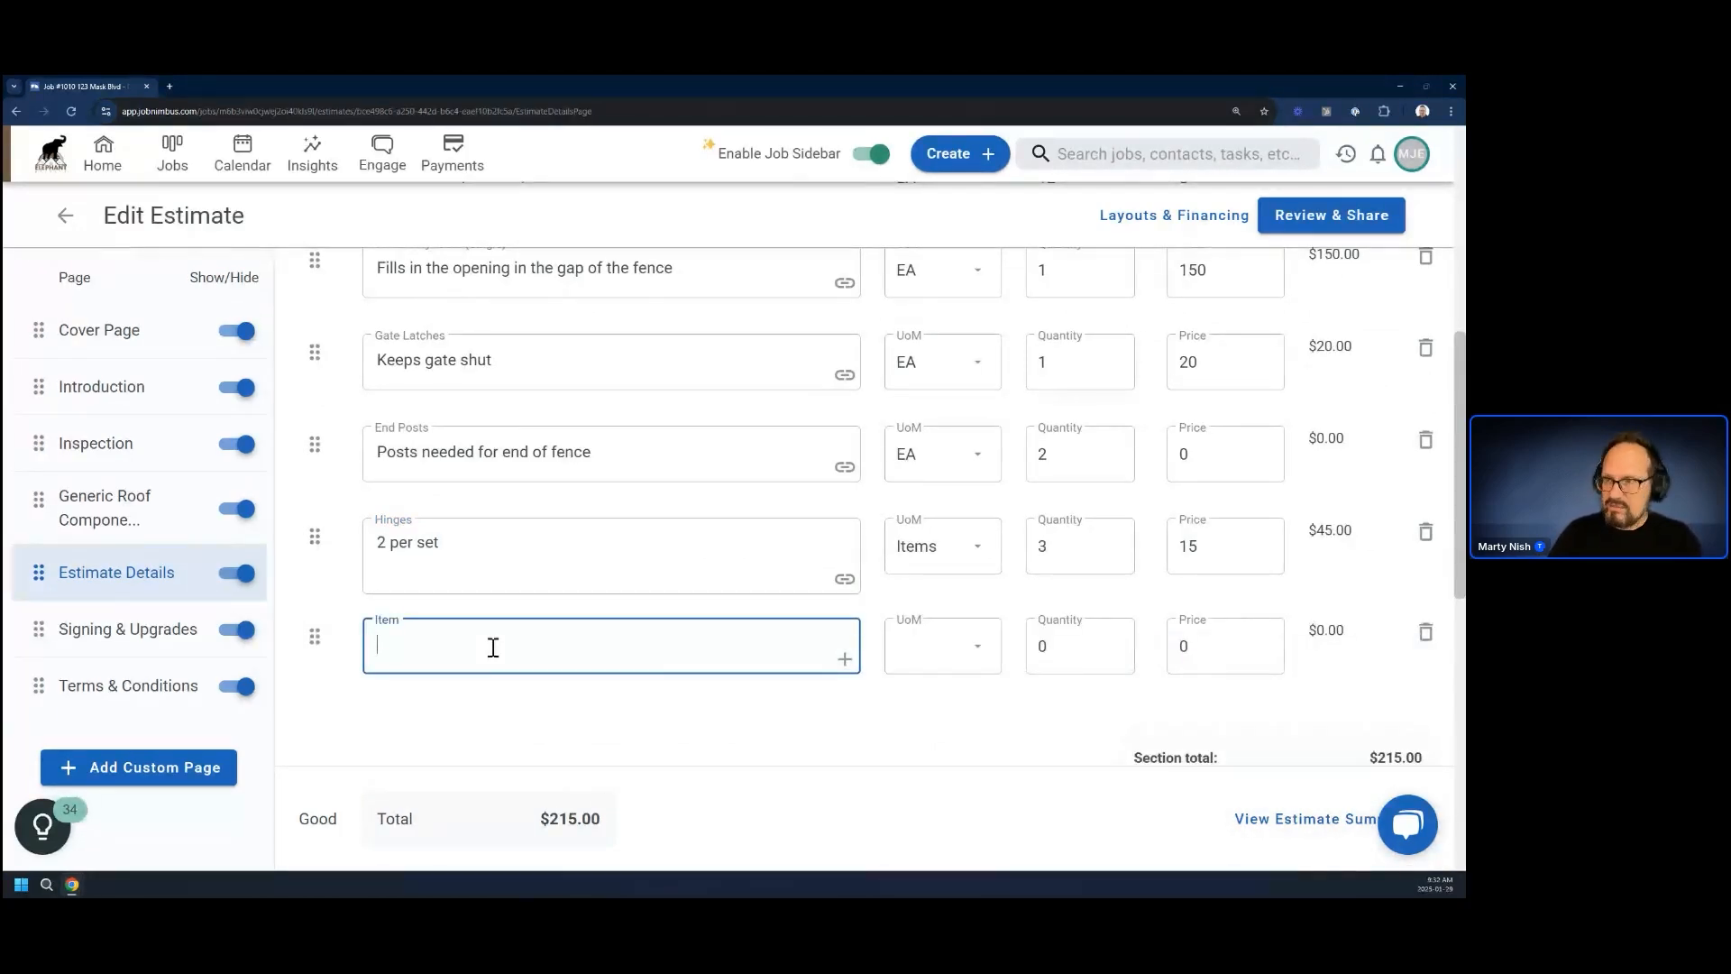
type("Corner")
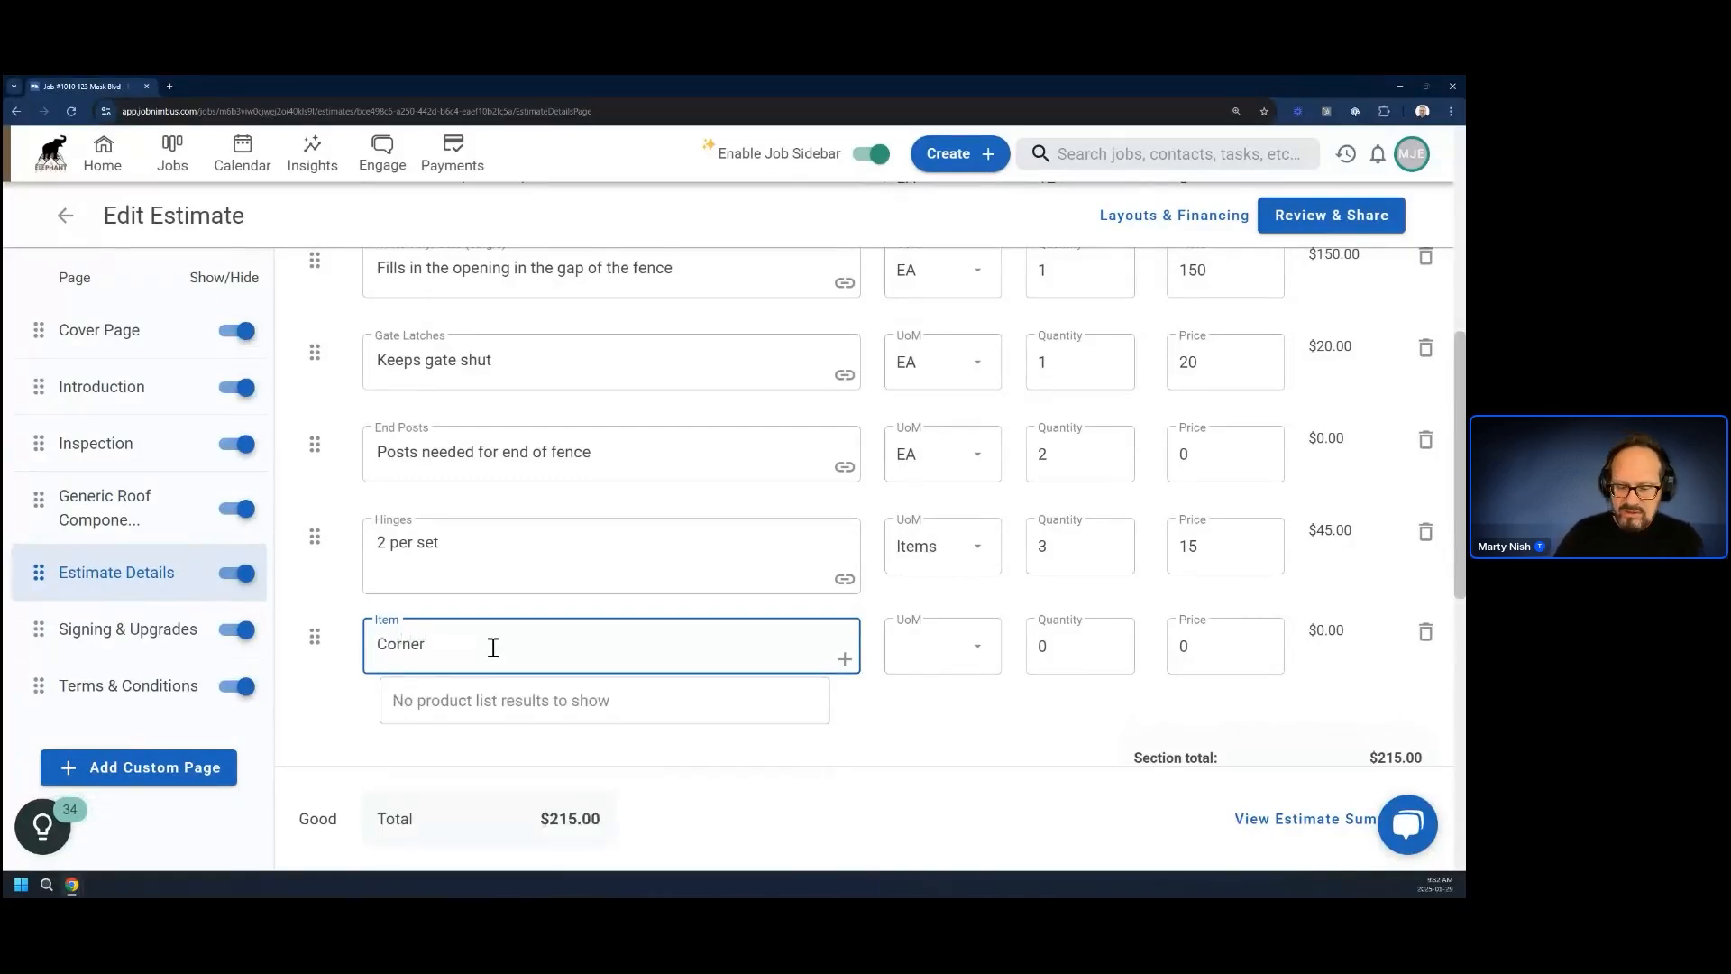
type(" Posts")
scroll(878, 703, "down", 3)
scroll(878, 703, "up", 2)
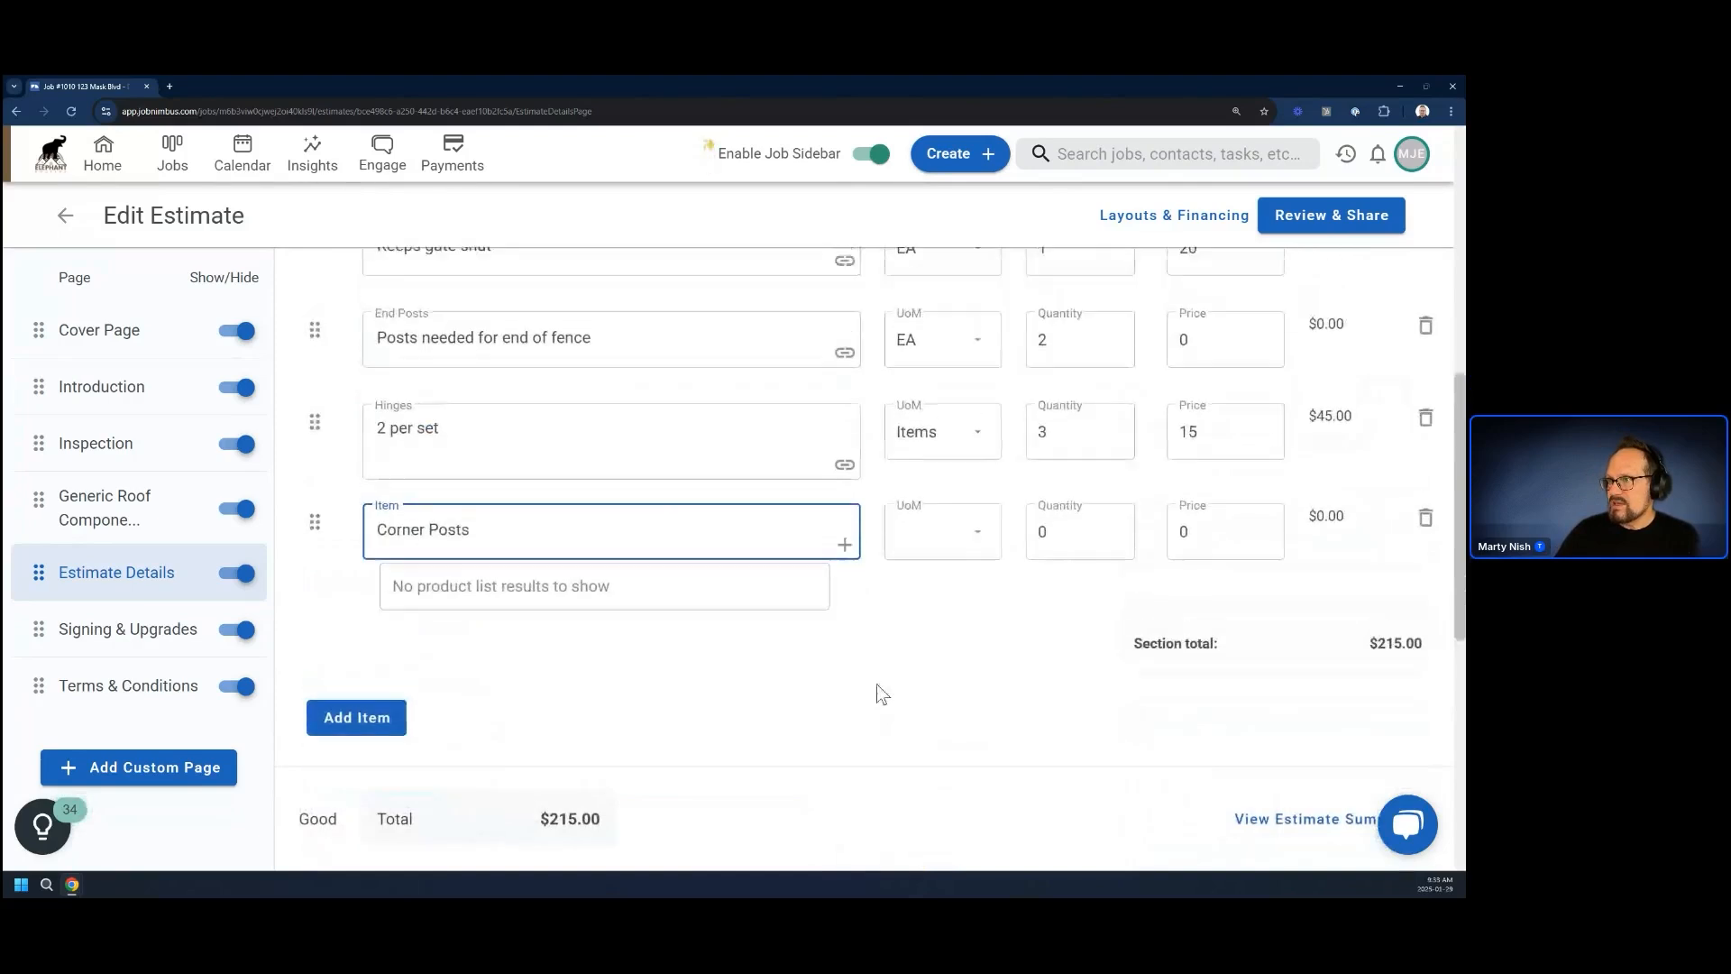
left_click(876, 685)
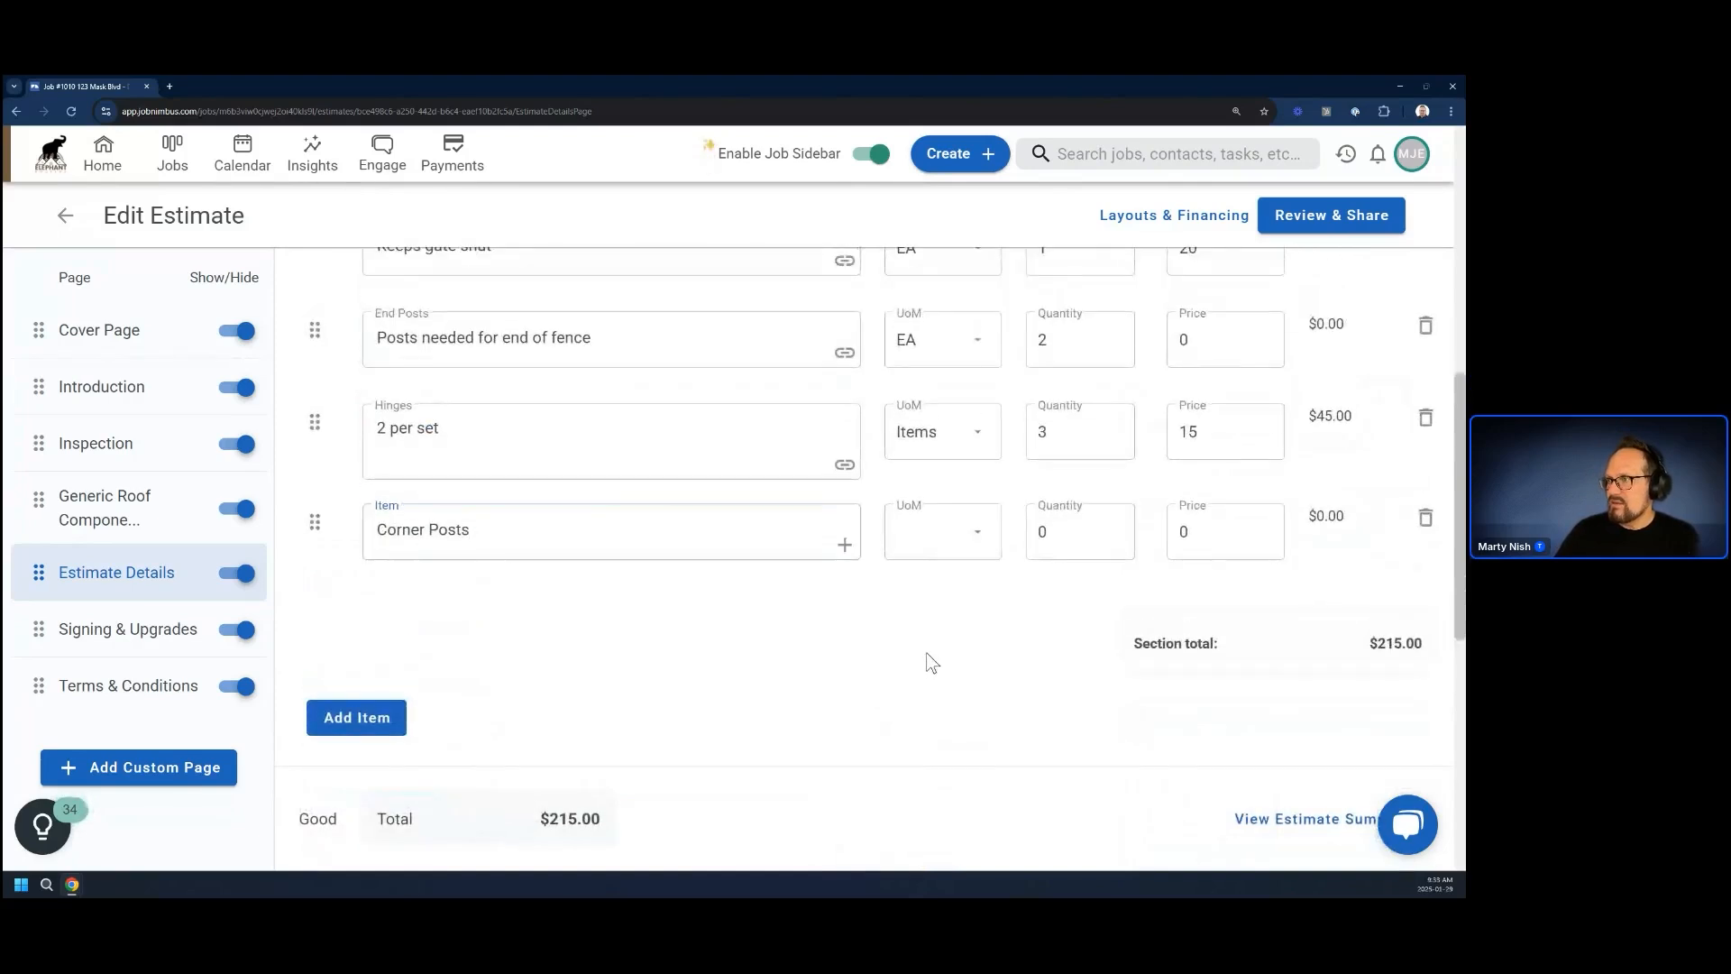
Start a new product from the item, named Corner Posts, with the description "Posts for the corners" and unit of measure EA
left_click(844, 546)
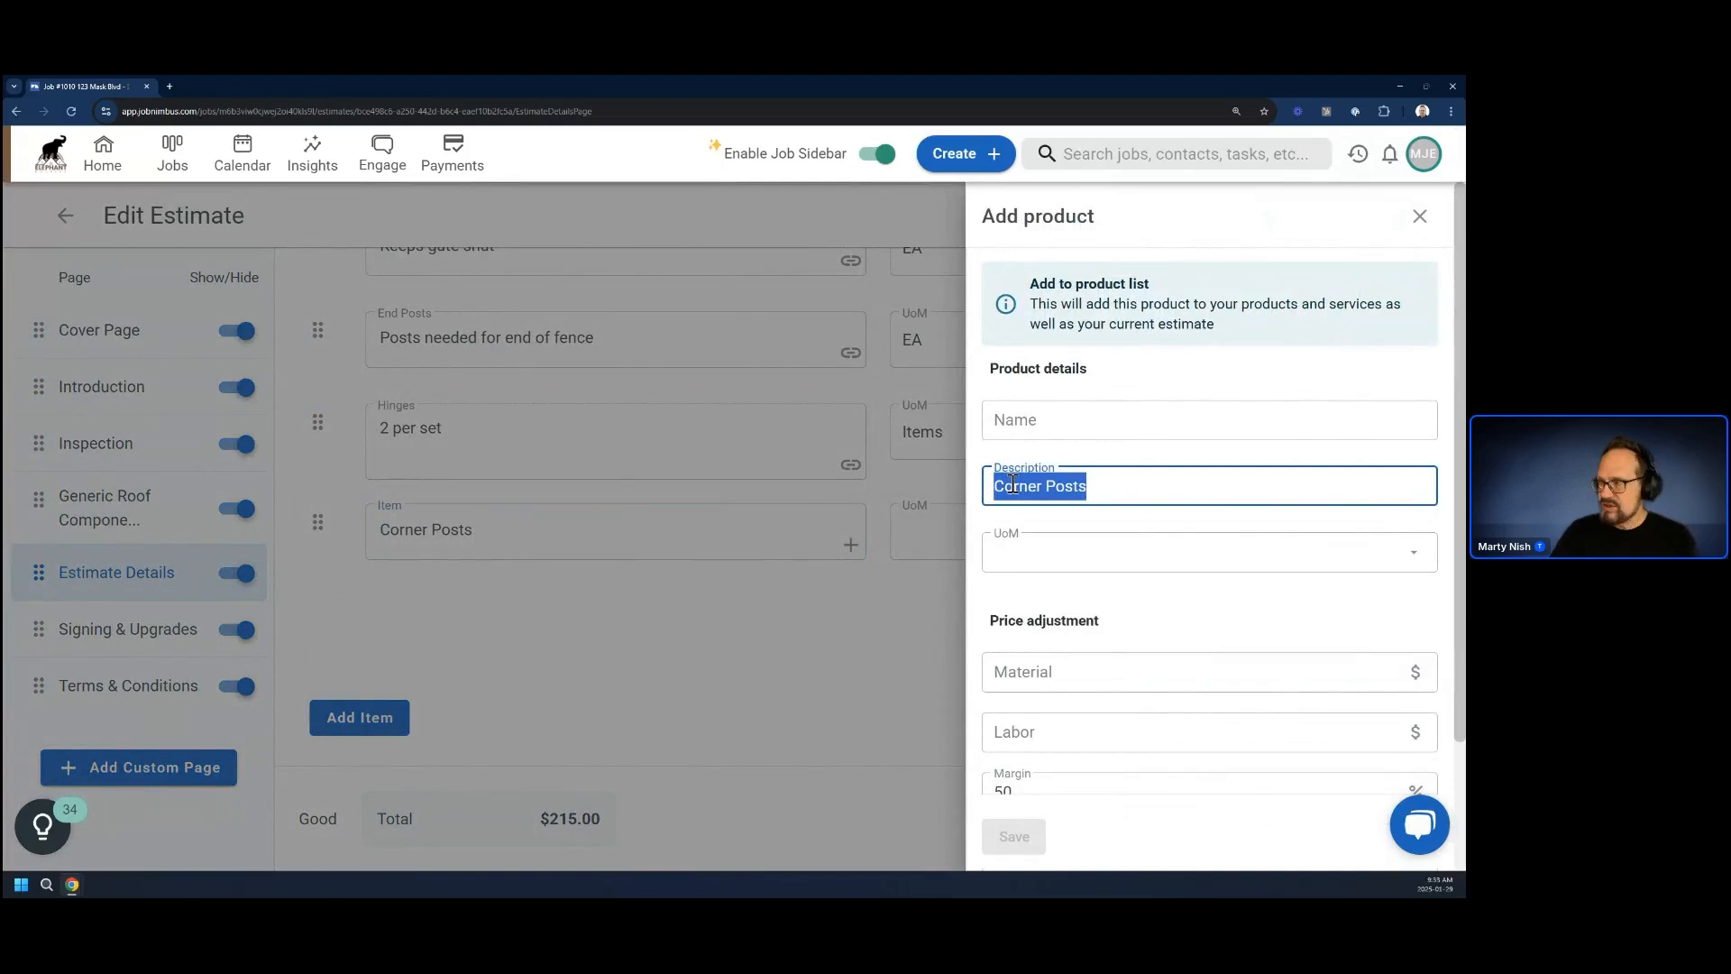
left_click_drag(1013, 485, 1036, 420)
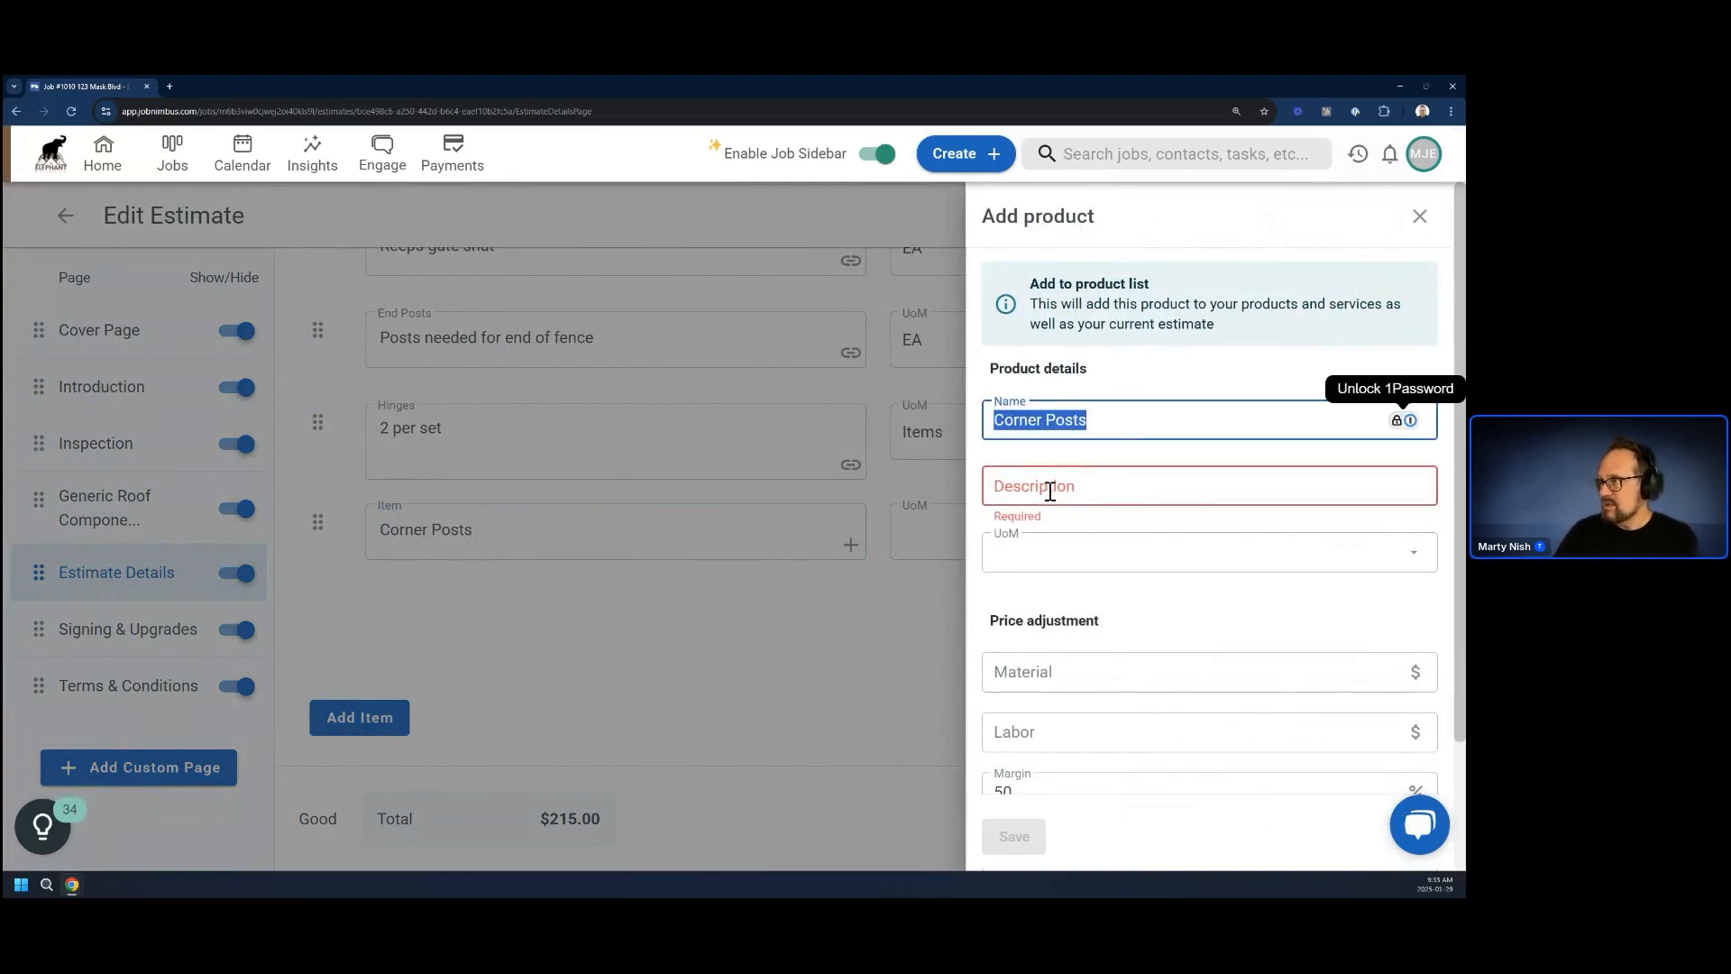
left_click(1045, 490)
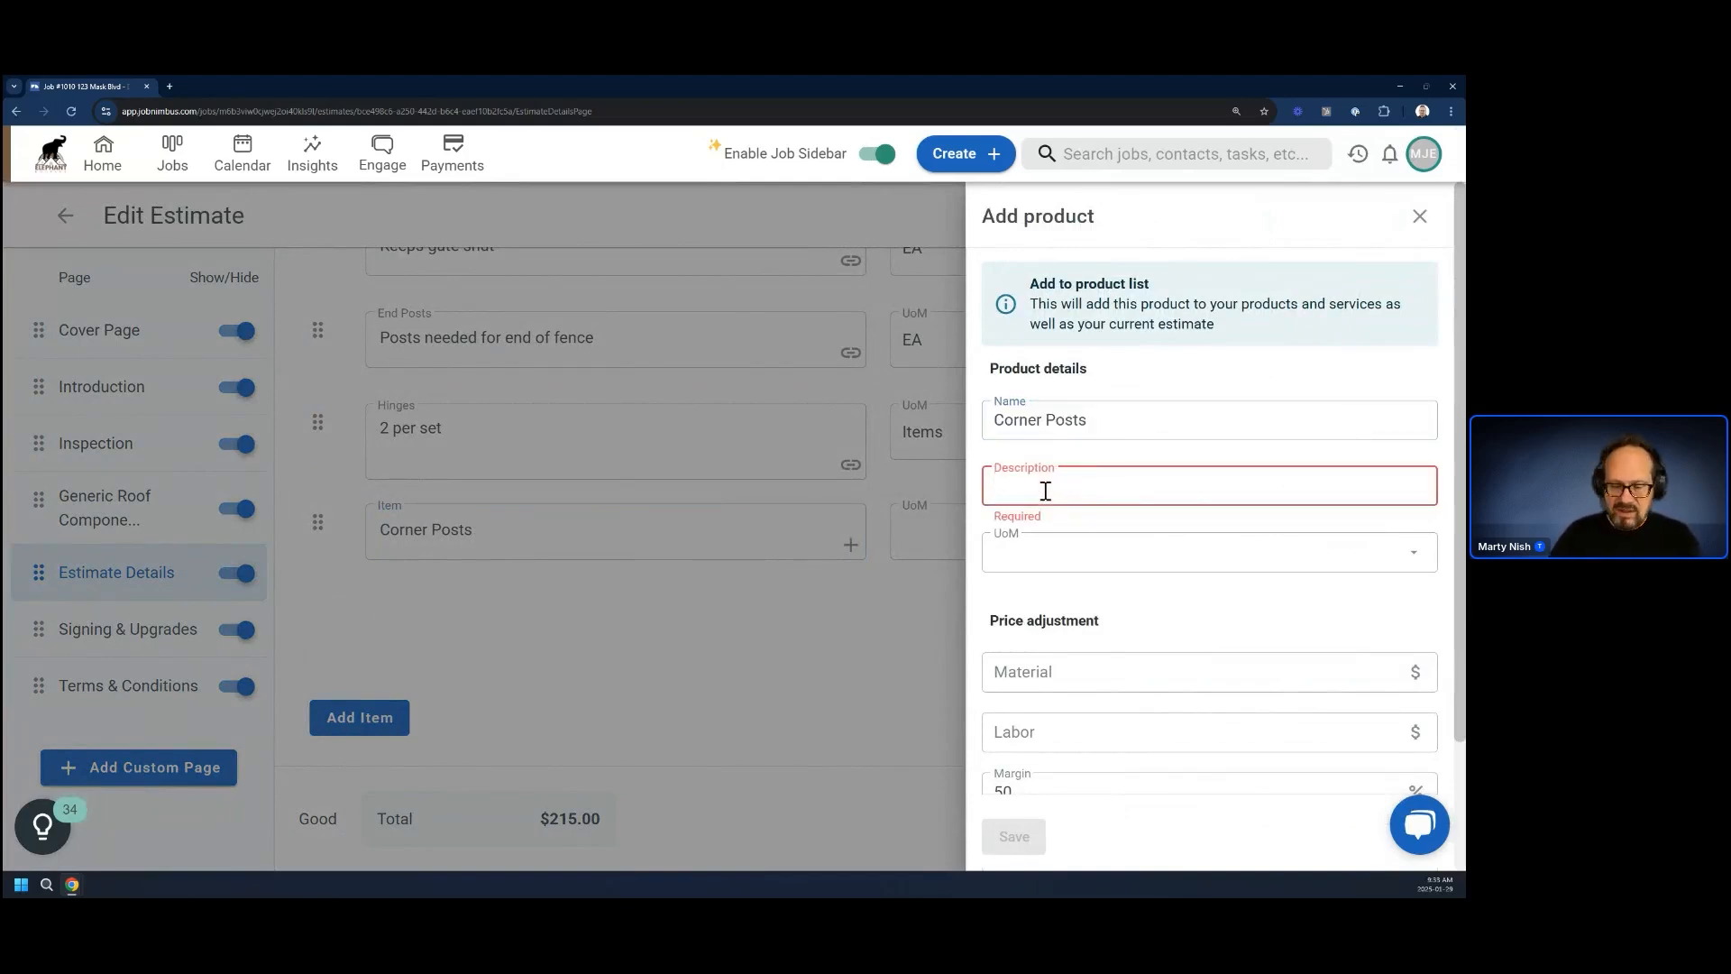
type("Posts")
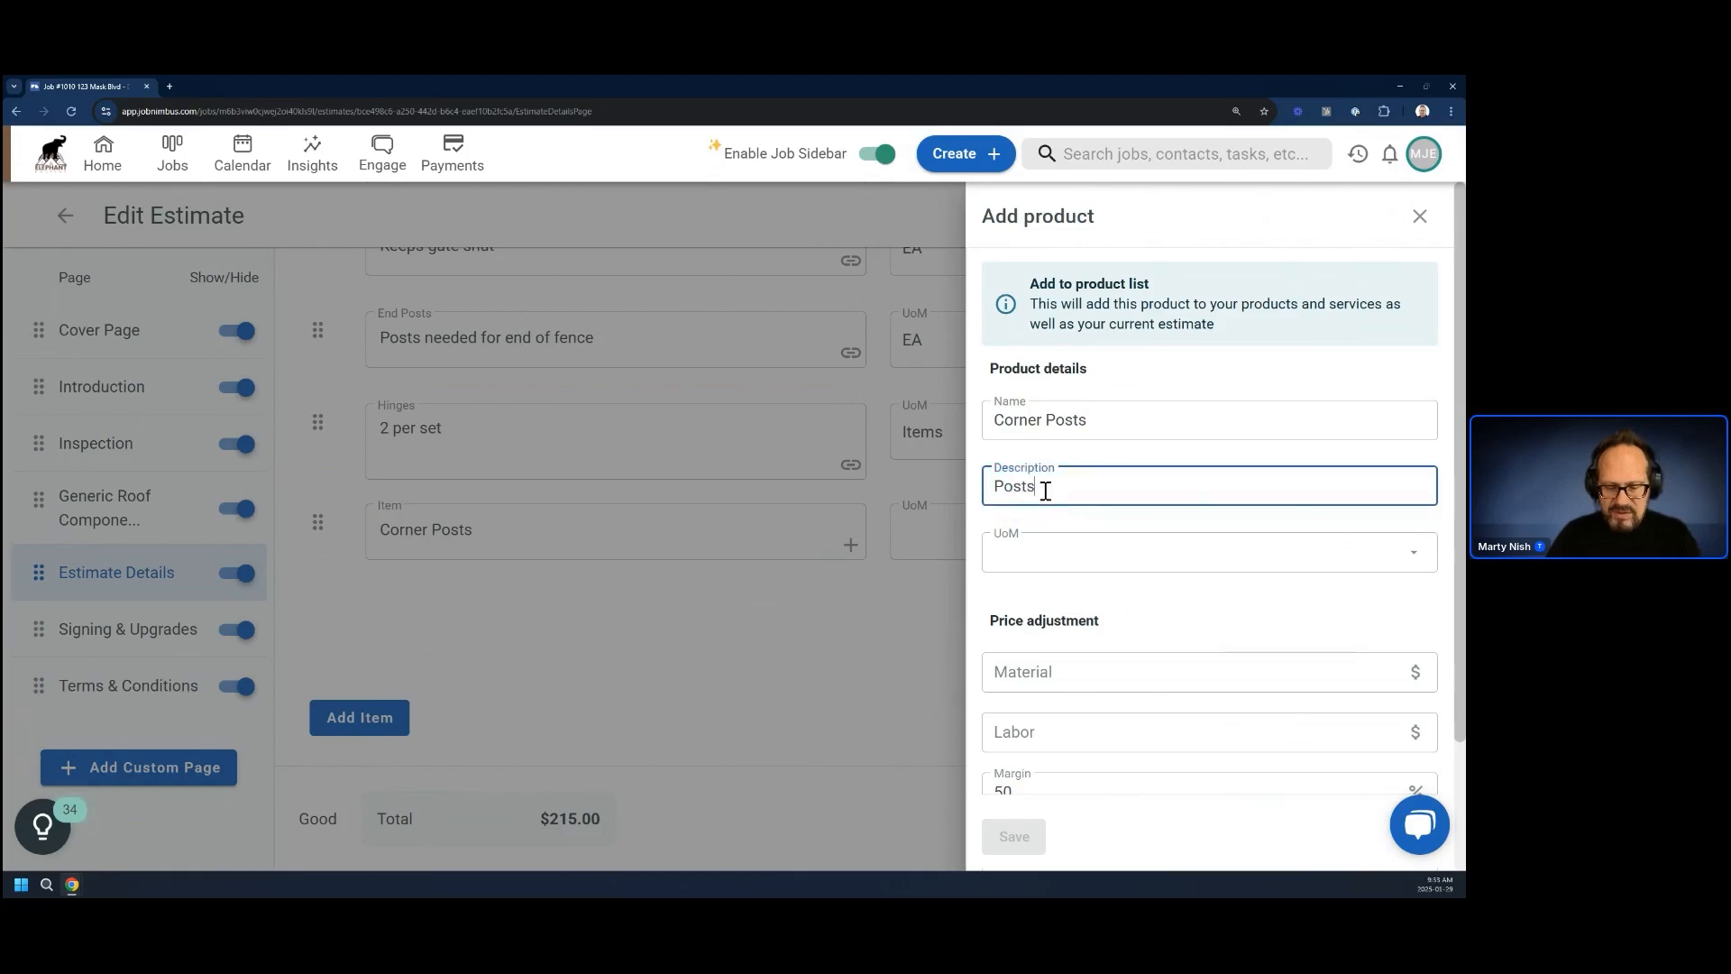
type(" for the")
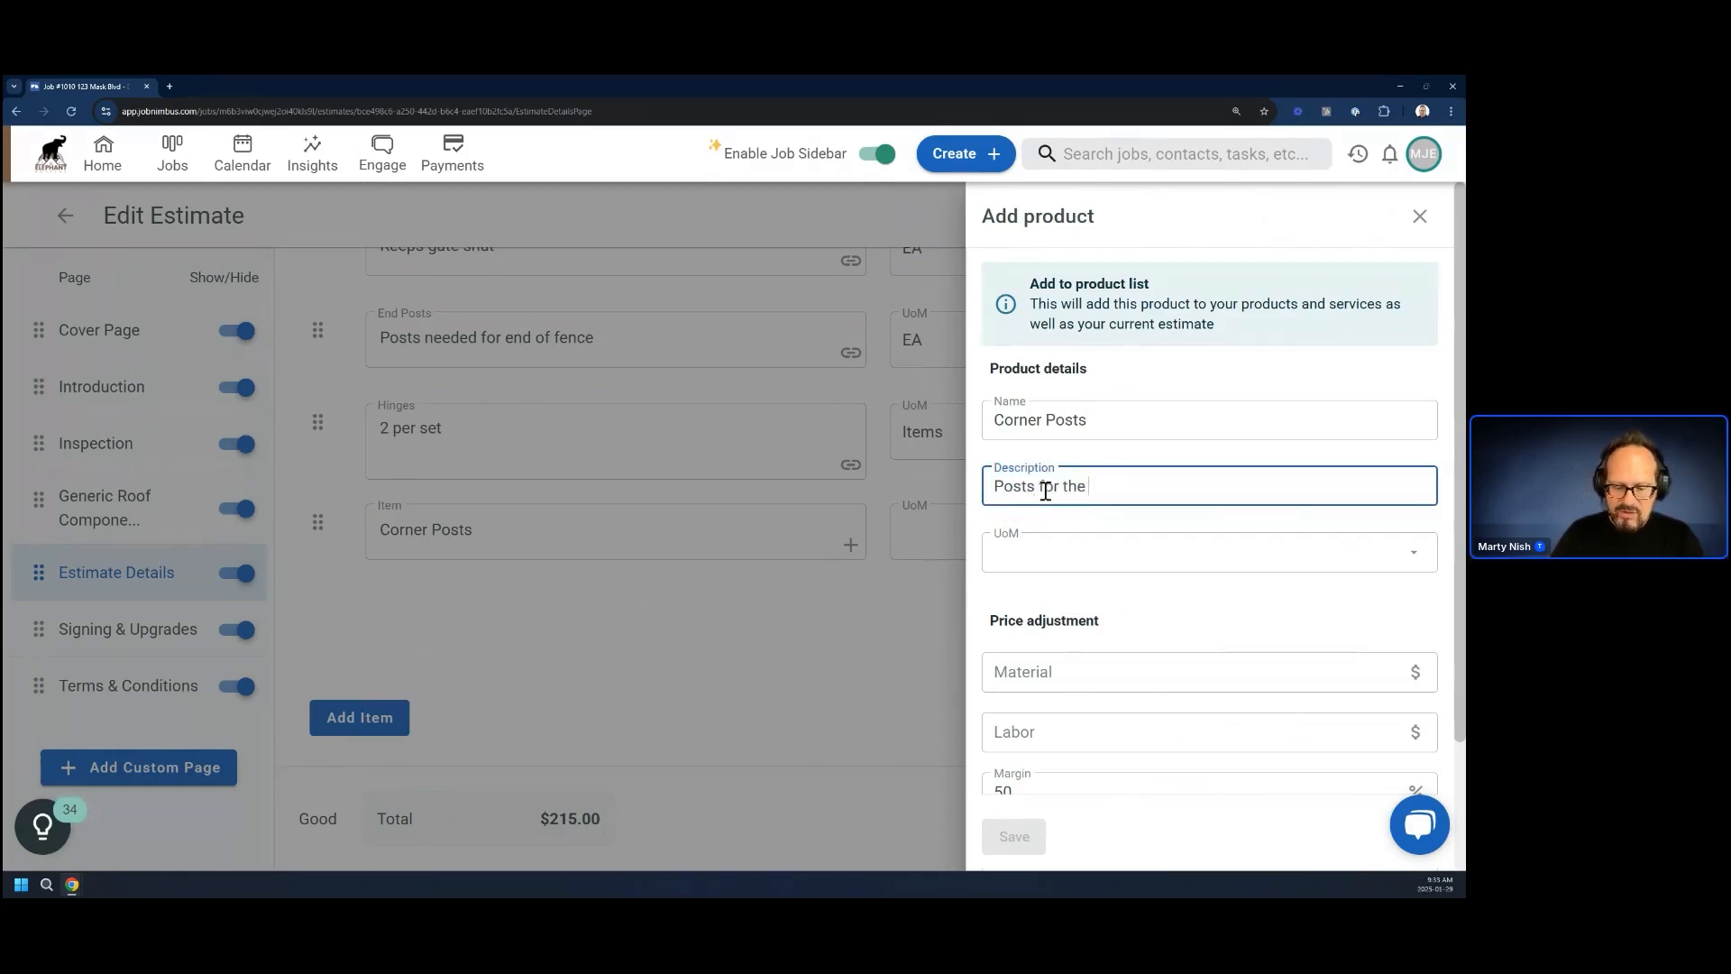
type(" corners")
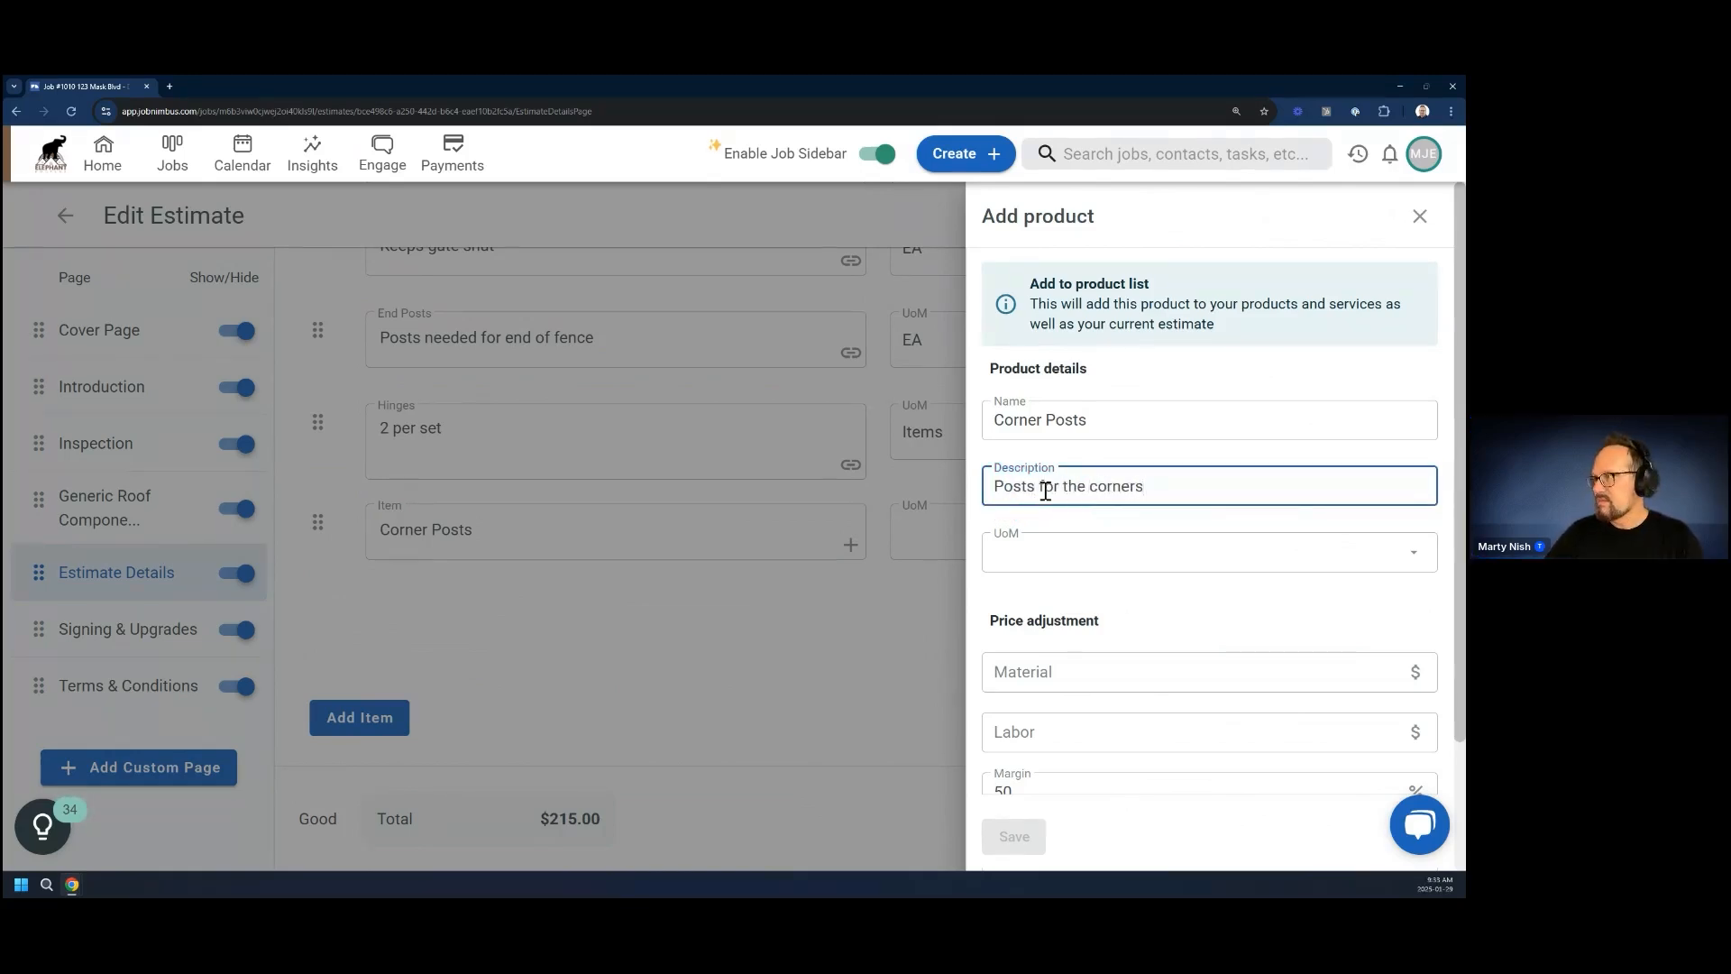
left_click(1070, 561)
left_click(1020, 721)
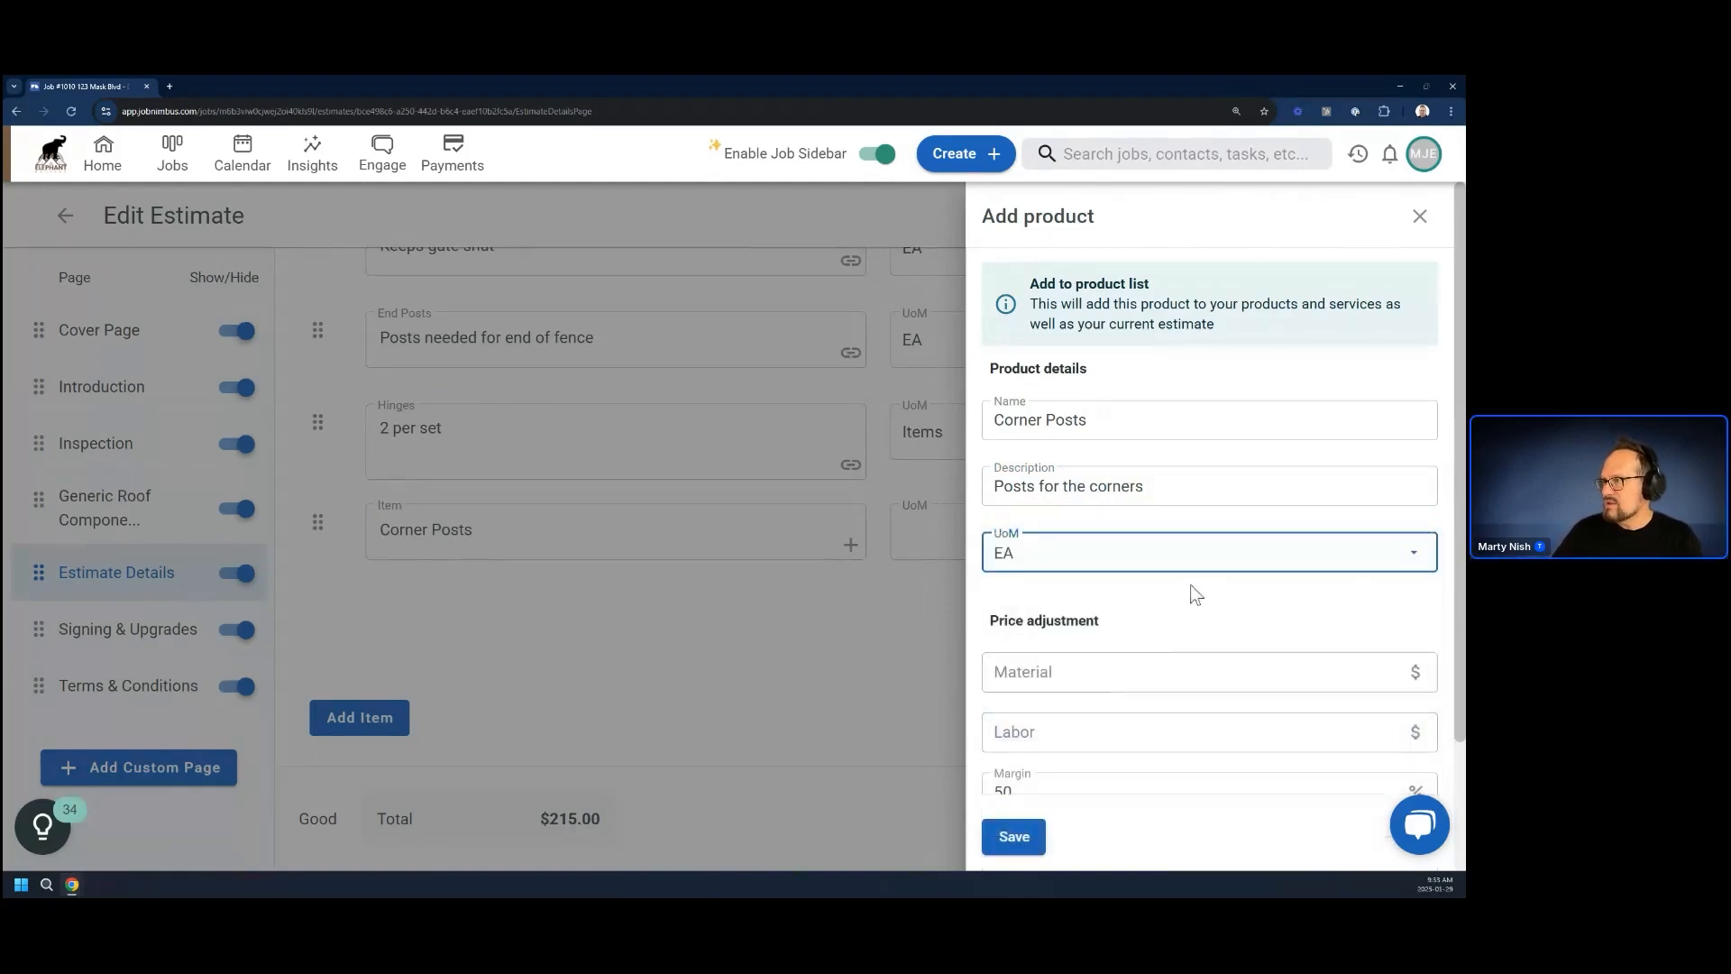
Set the Corner Posts product's margin to 0% and material cost to $50, and save it to the product list
scroll(1171, 618, "down", 2)
left_click(1047, 512)
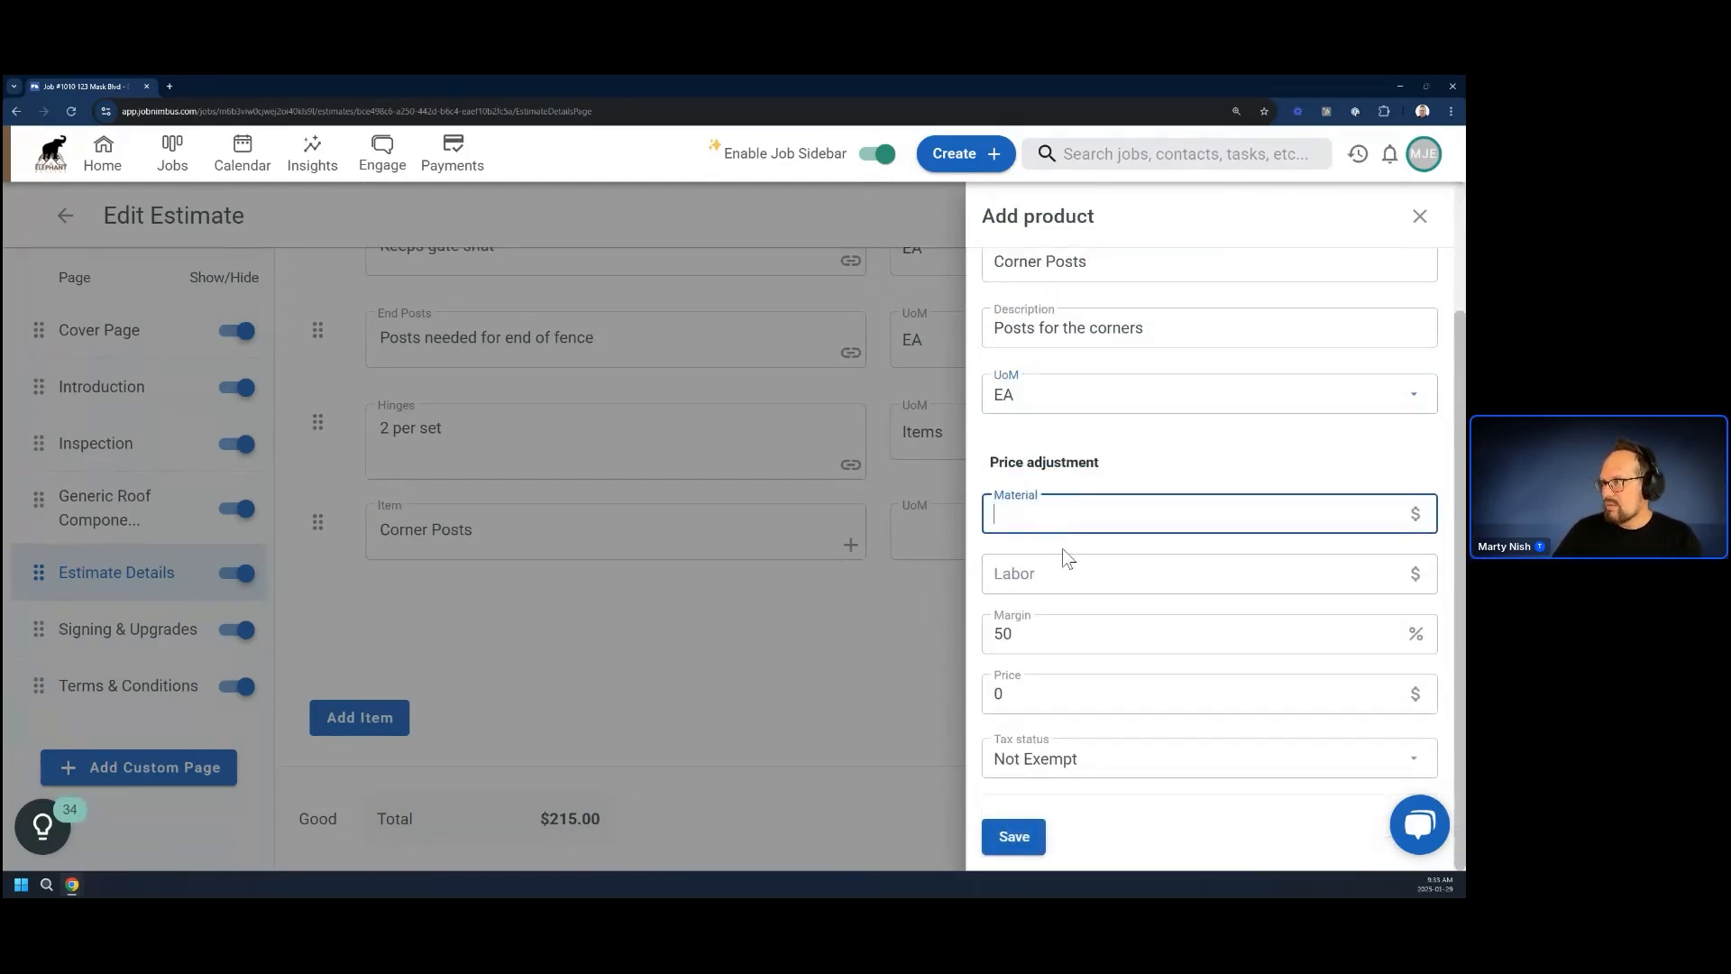
left_click_drag(946, 629, 921, 634)
type("0")
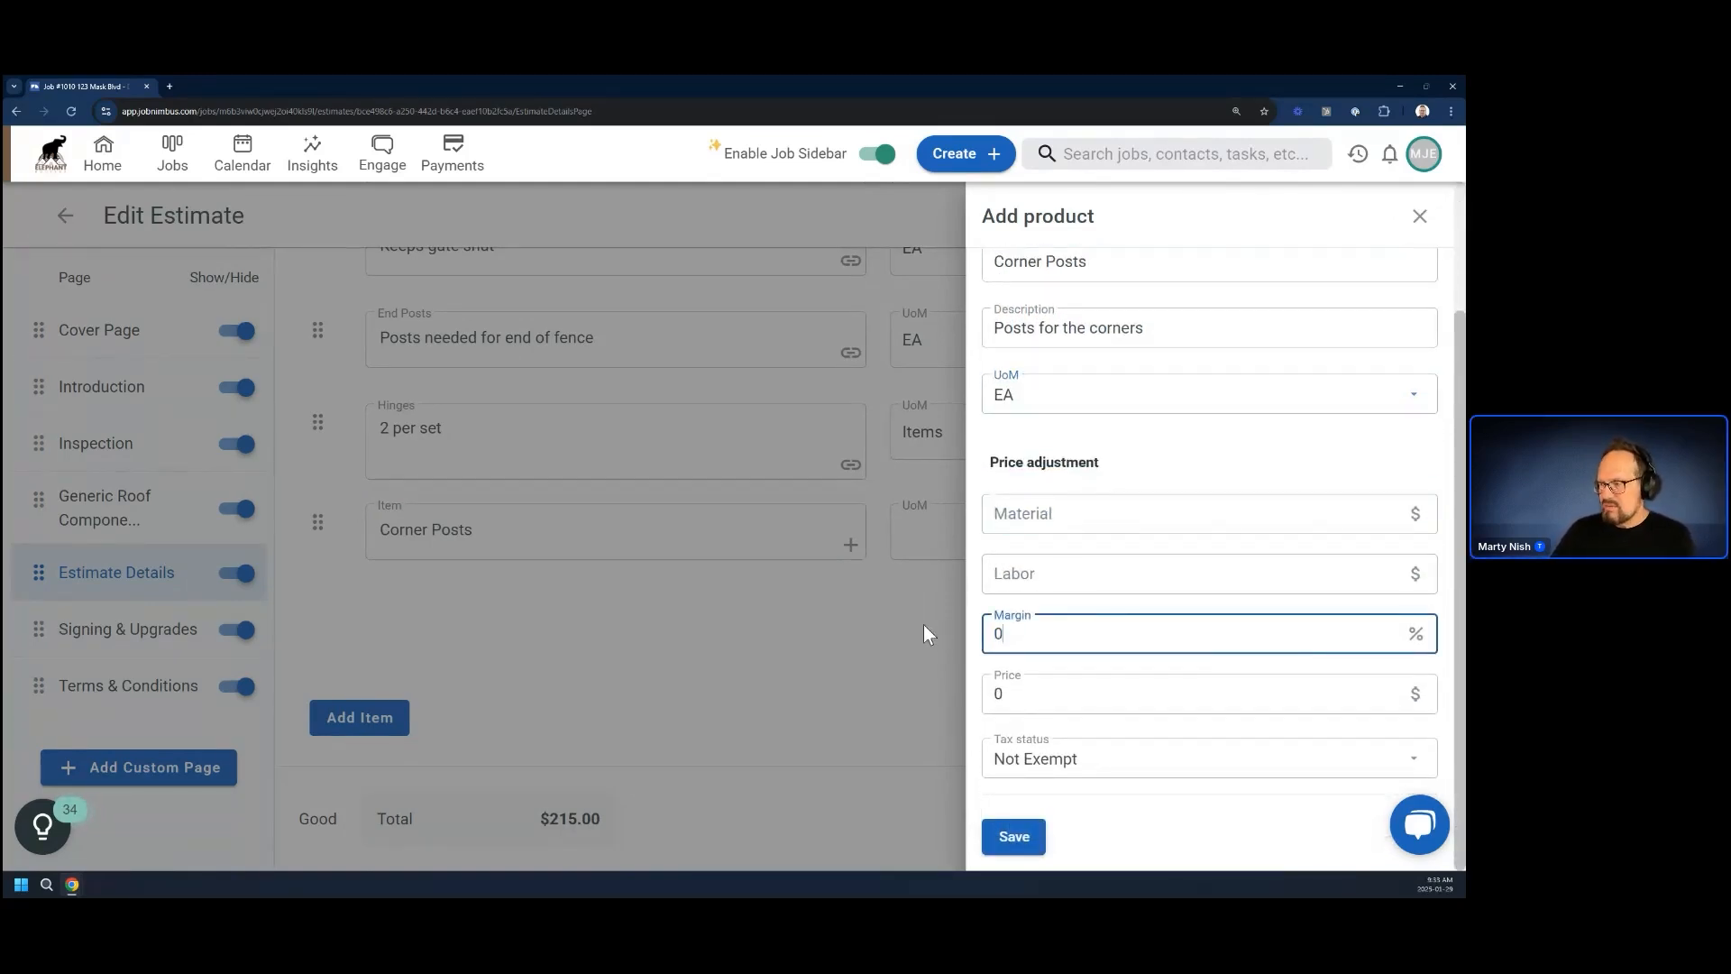
left_click(1063, 517)
left_click(1011, 520)
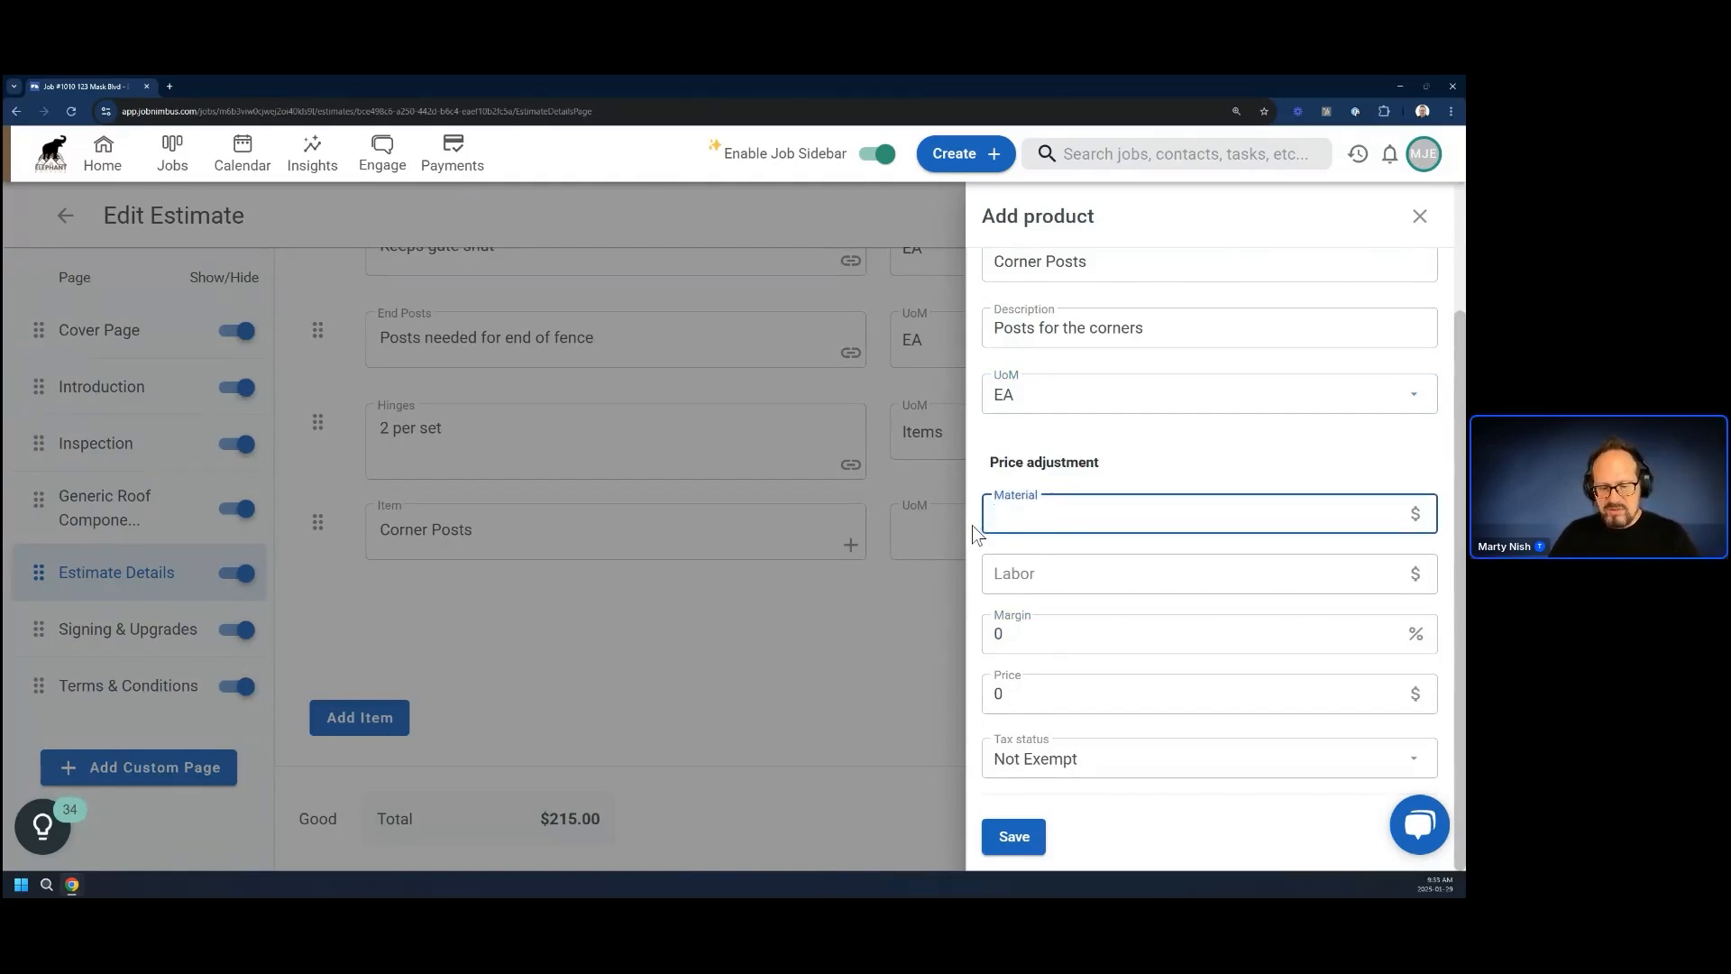
type("50")
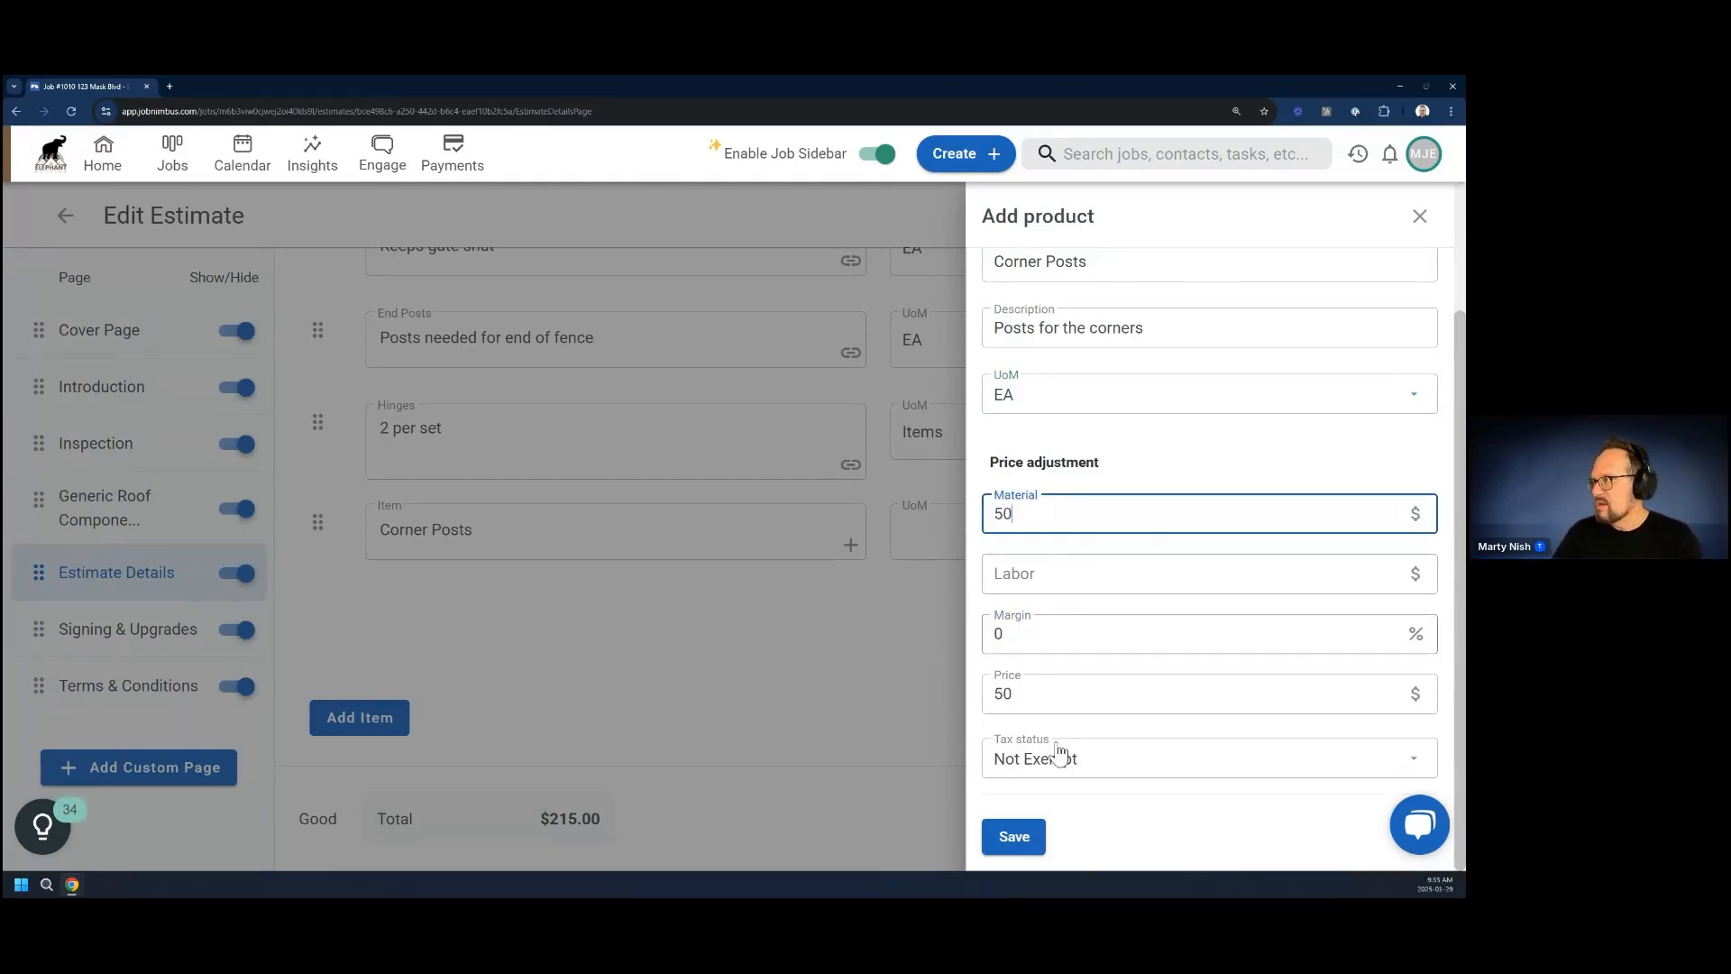
right_click(1006, 843)
left_click(1006, 843)
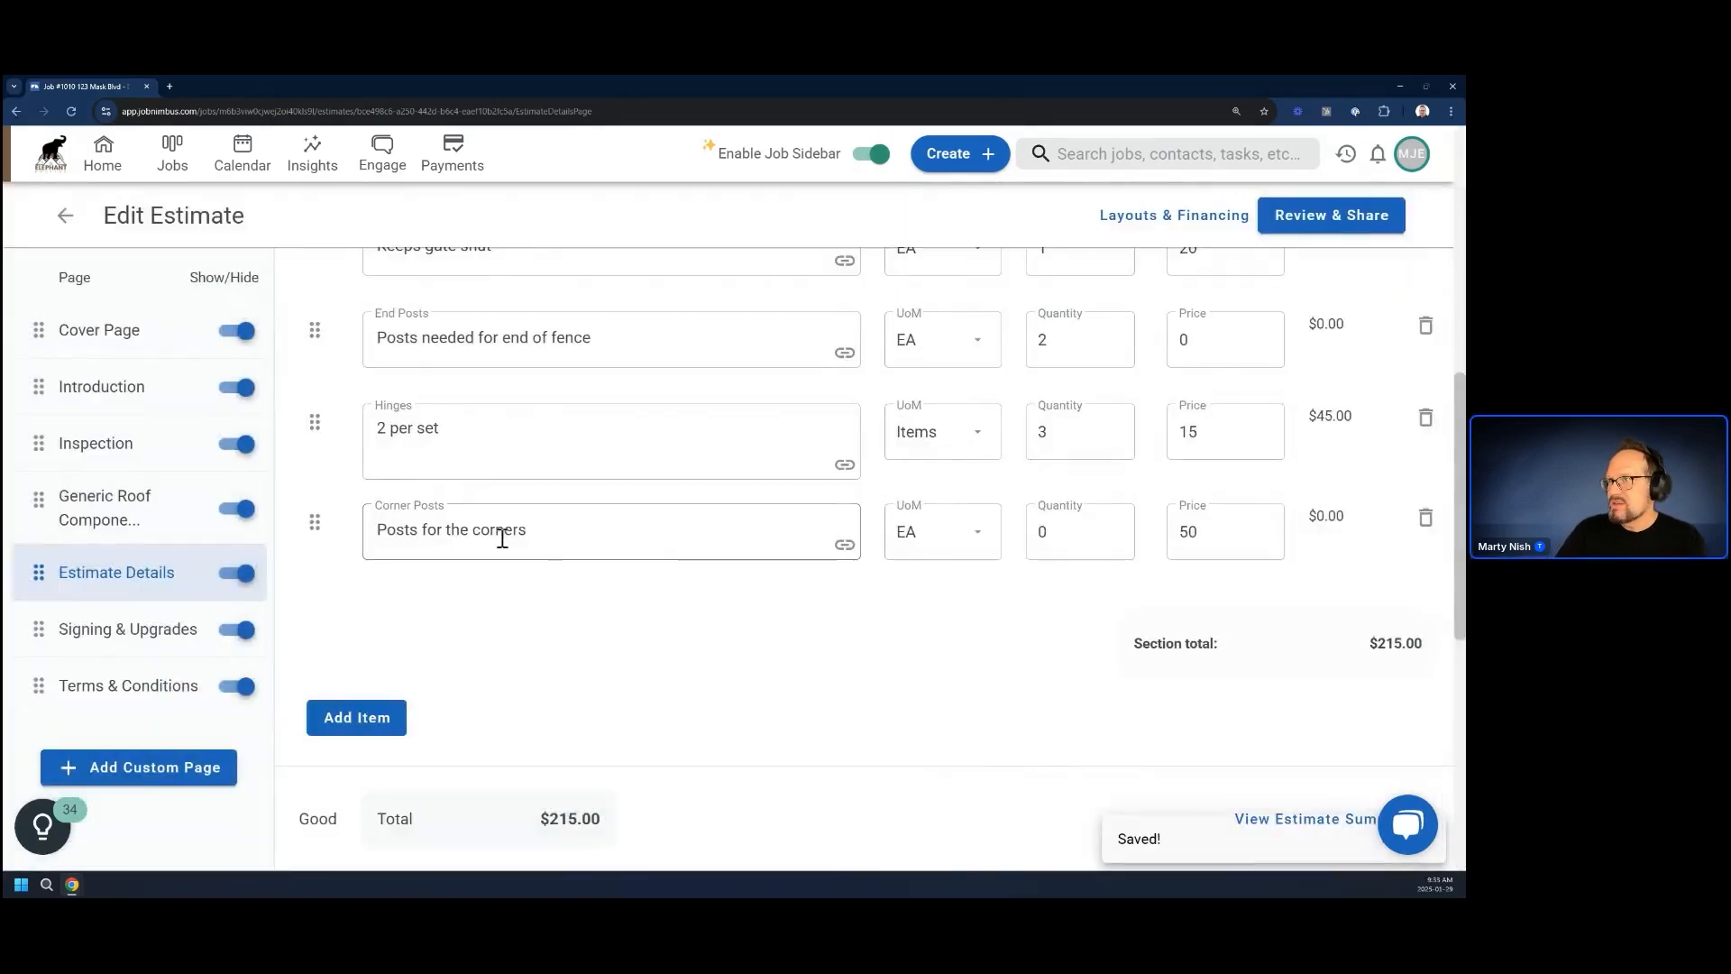
Give the Corner Posts estimate item a product calculation using the Corner Posts token, and save the formula and the item
left_click(846, 546)
scroll(1270, 712, "down", 3)
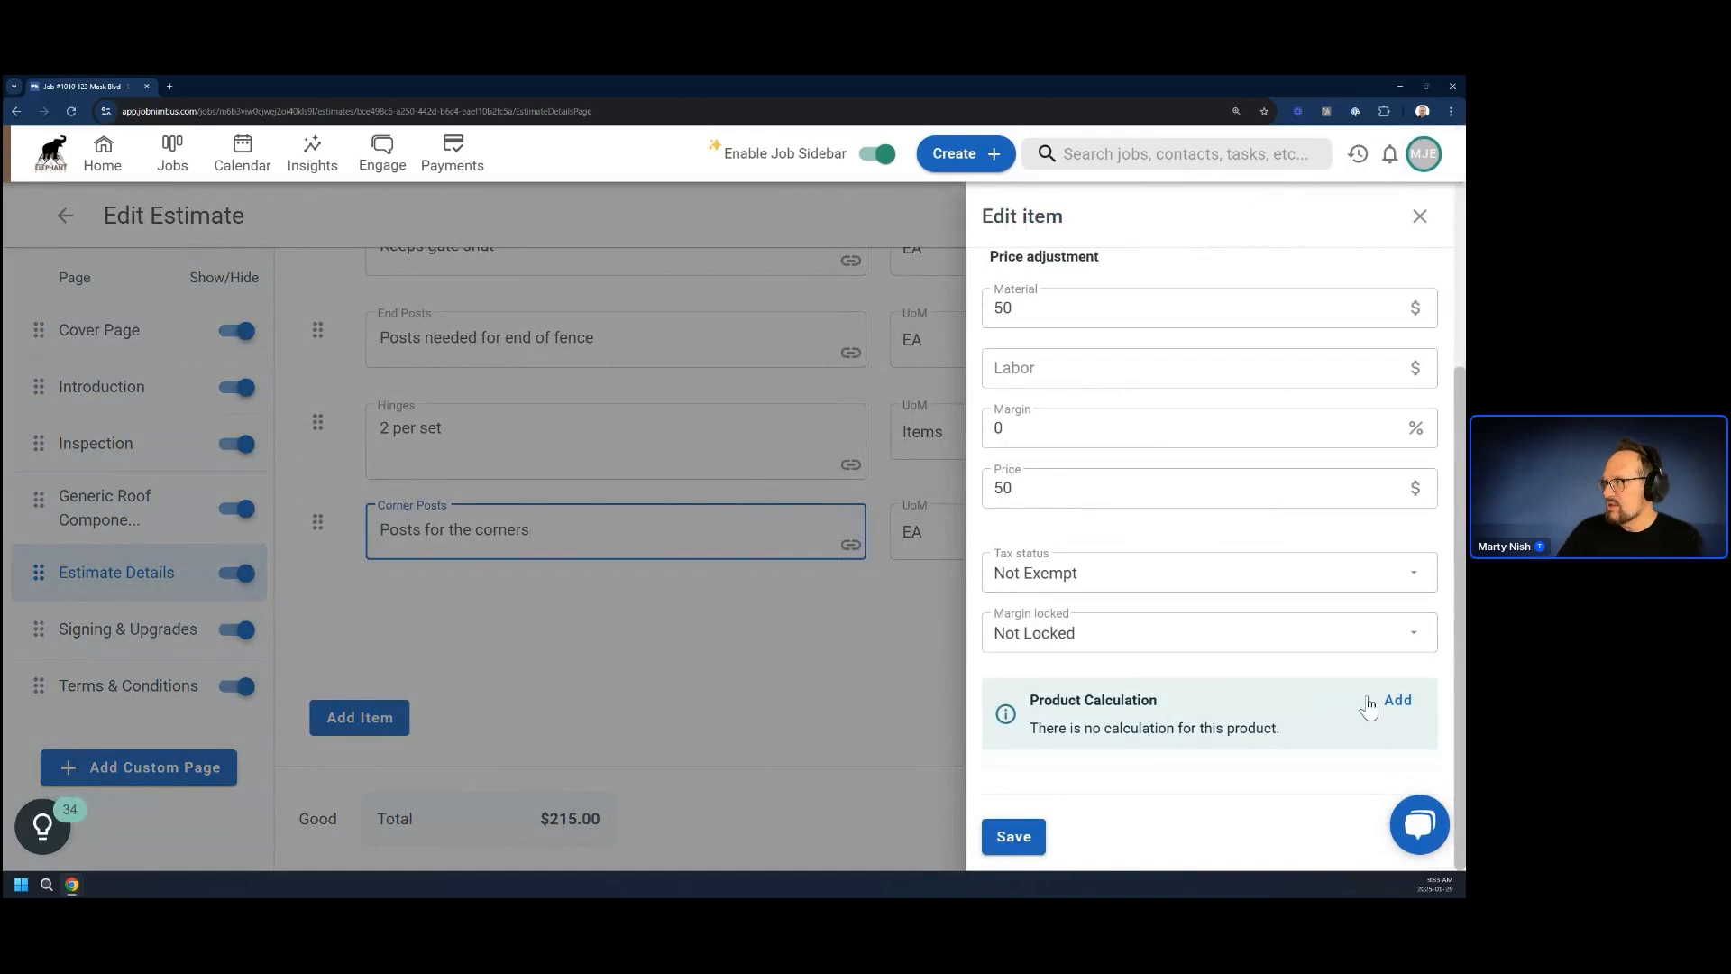
left_click(1401, 699)
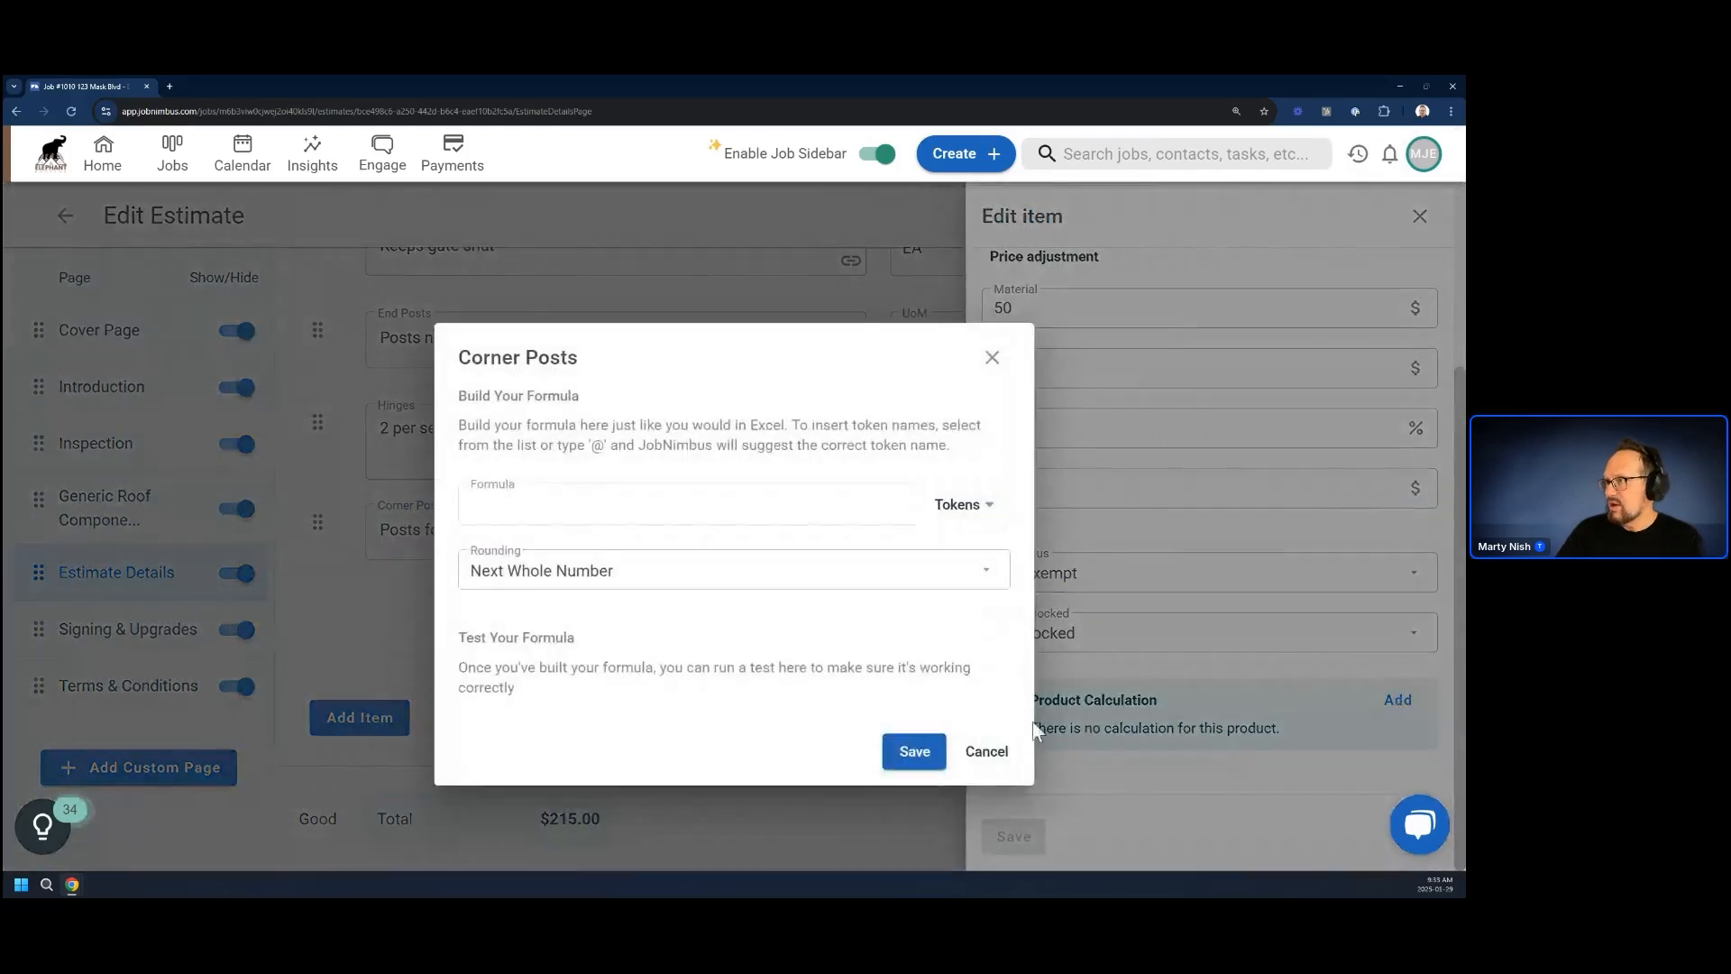
left_click(956, 503)
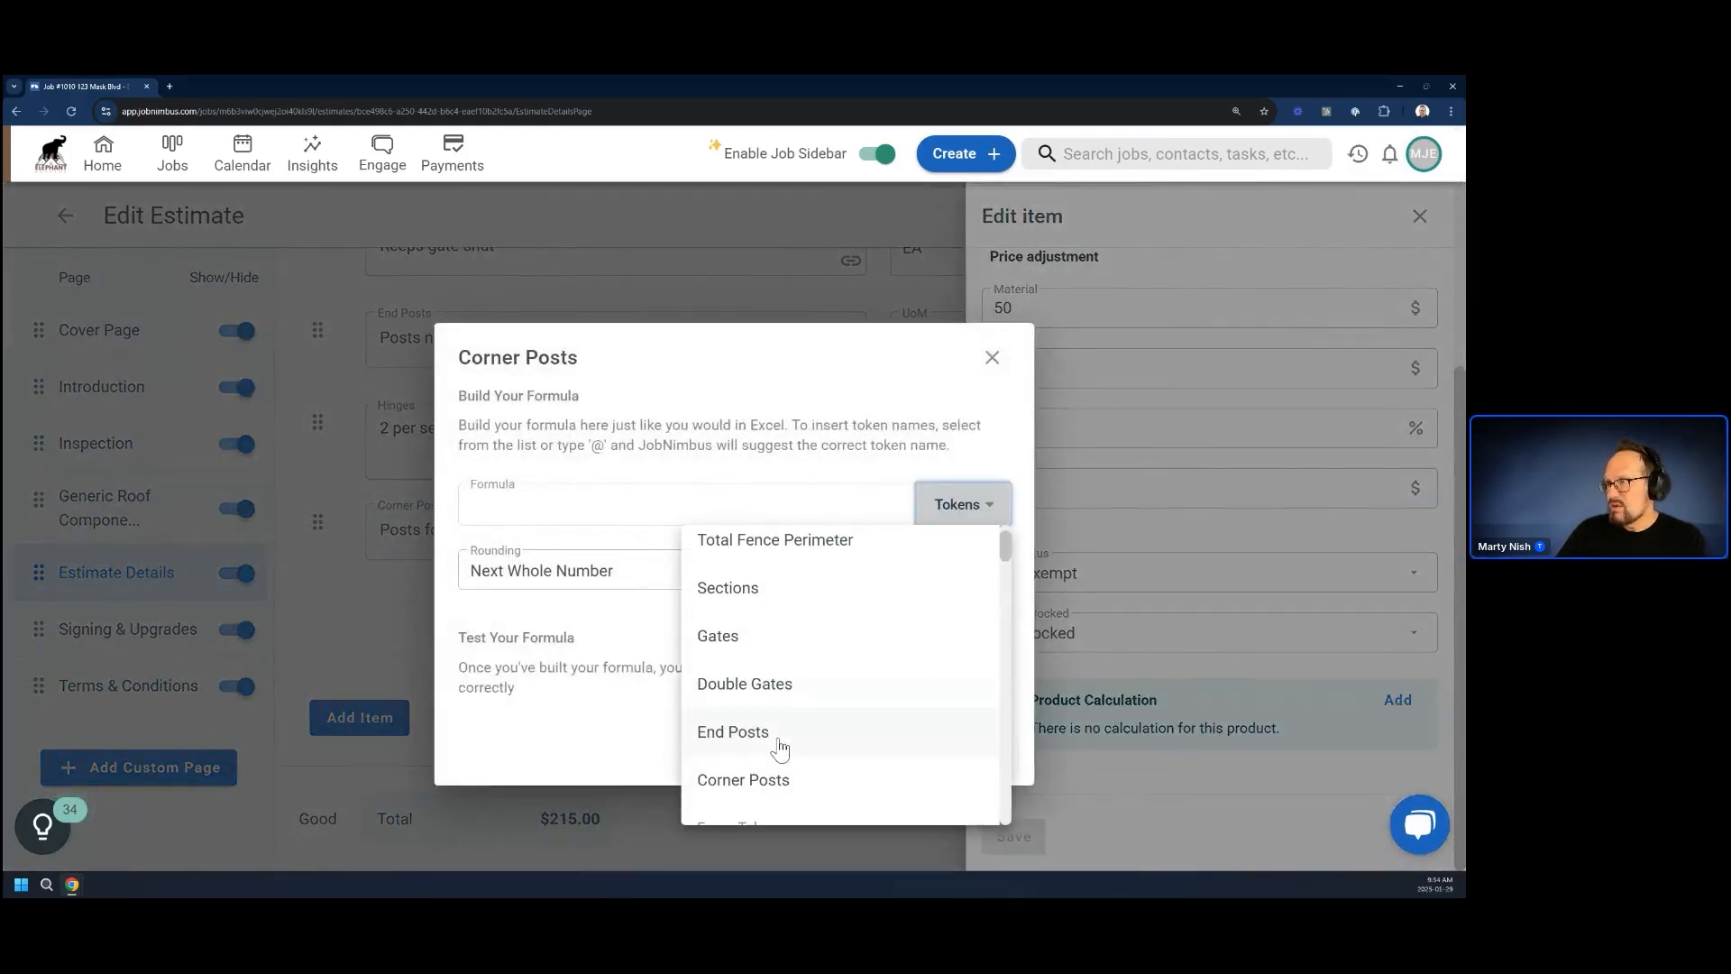
scroll(771, 703, "down", 1)
left_click(766, 664)
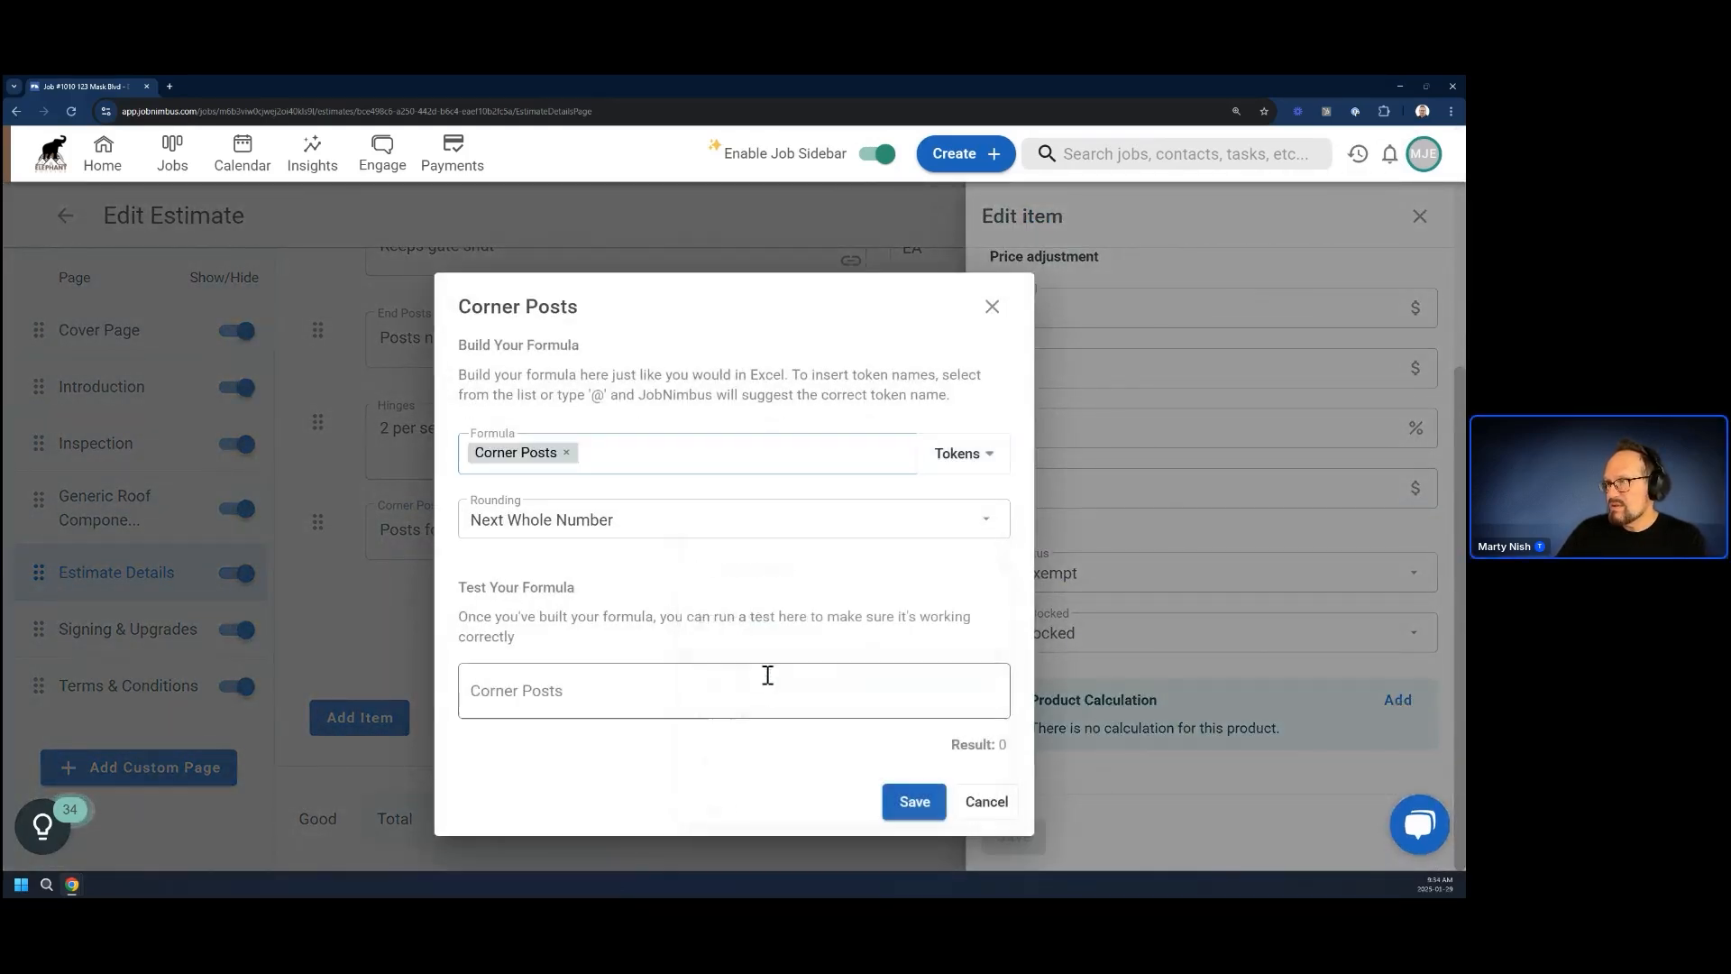
left_click(913, 812)
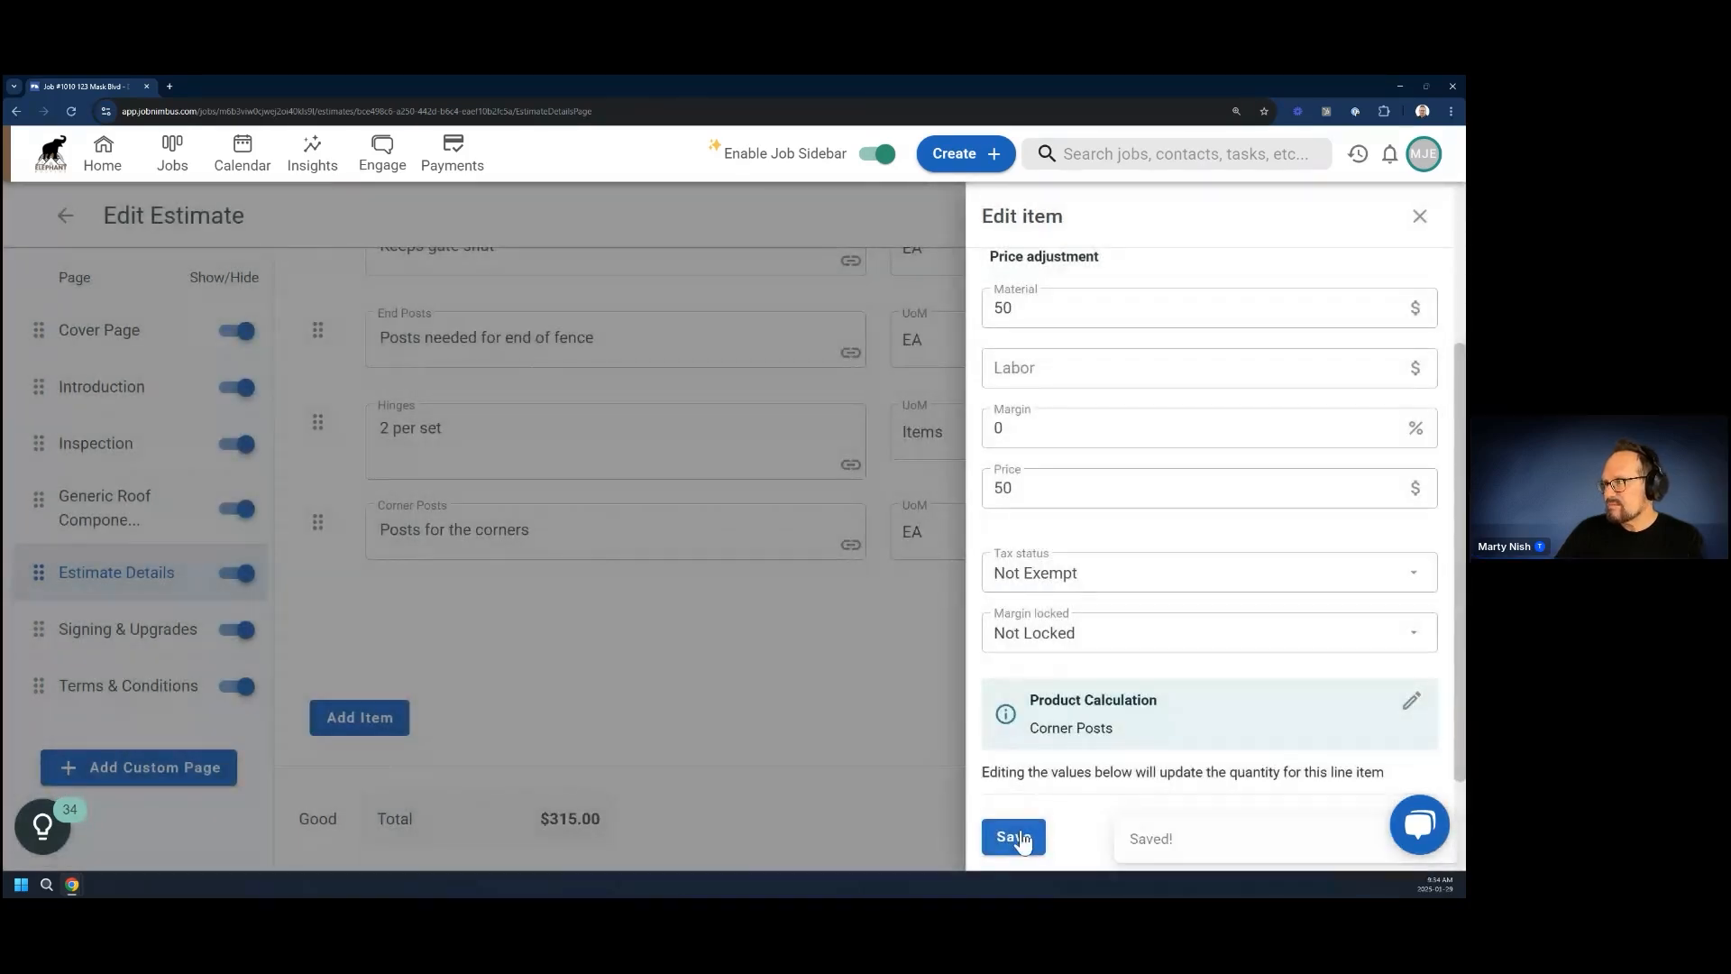
left_click(1021, 836)
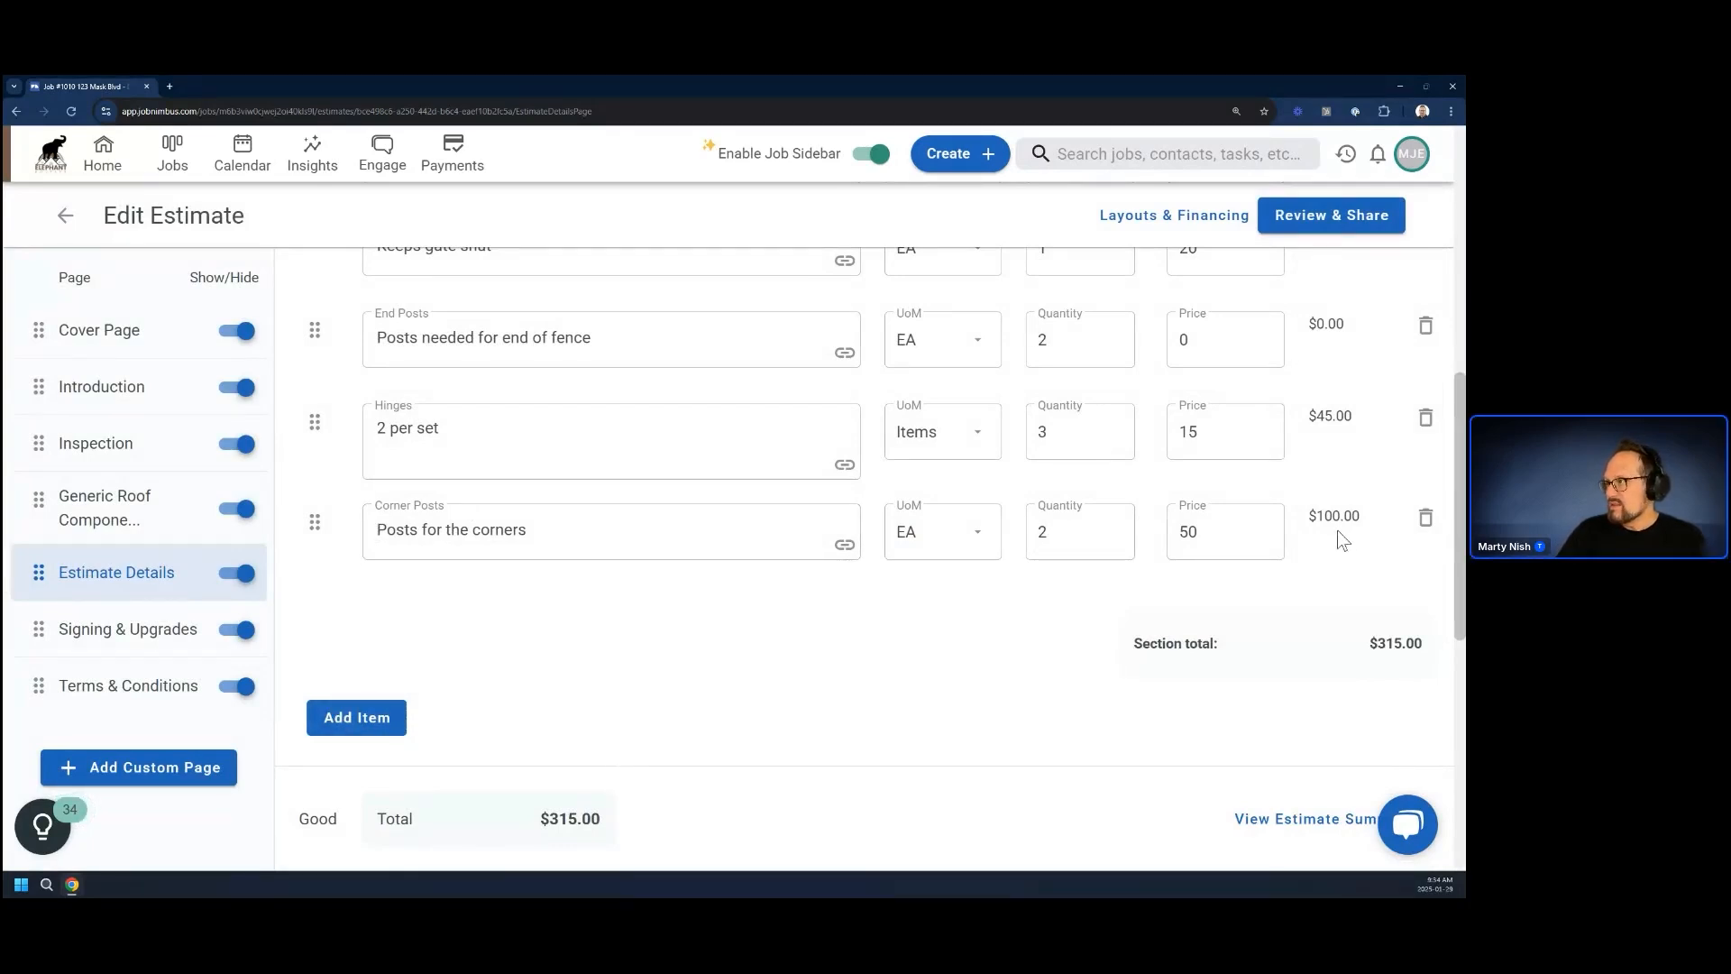
Go to the company's estimate settings and open the Fence estimate layout for editing at its Estimate Details page
scroll(1211, 618, "up", 10)
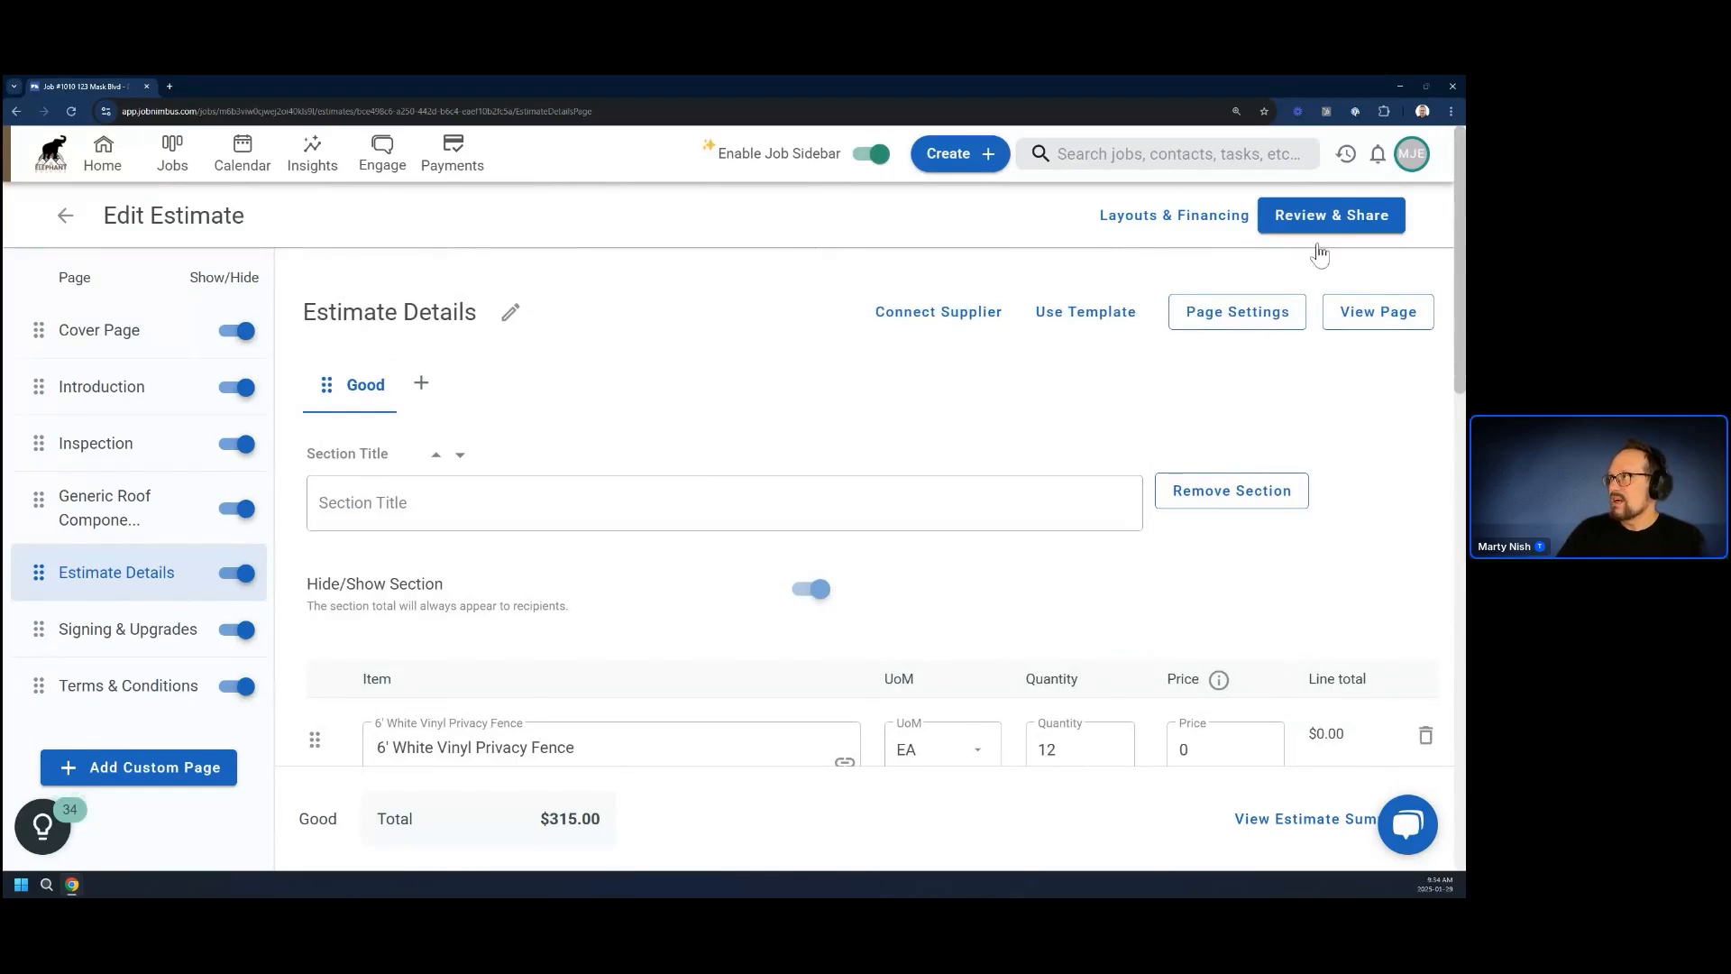
left_click(1411, 154)
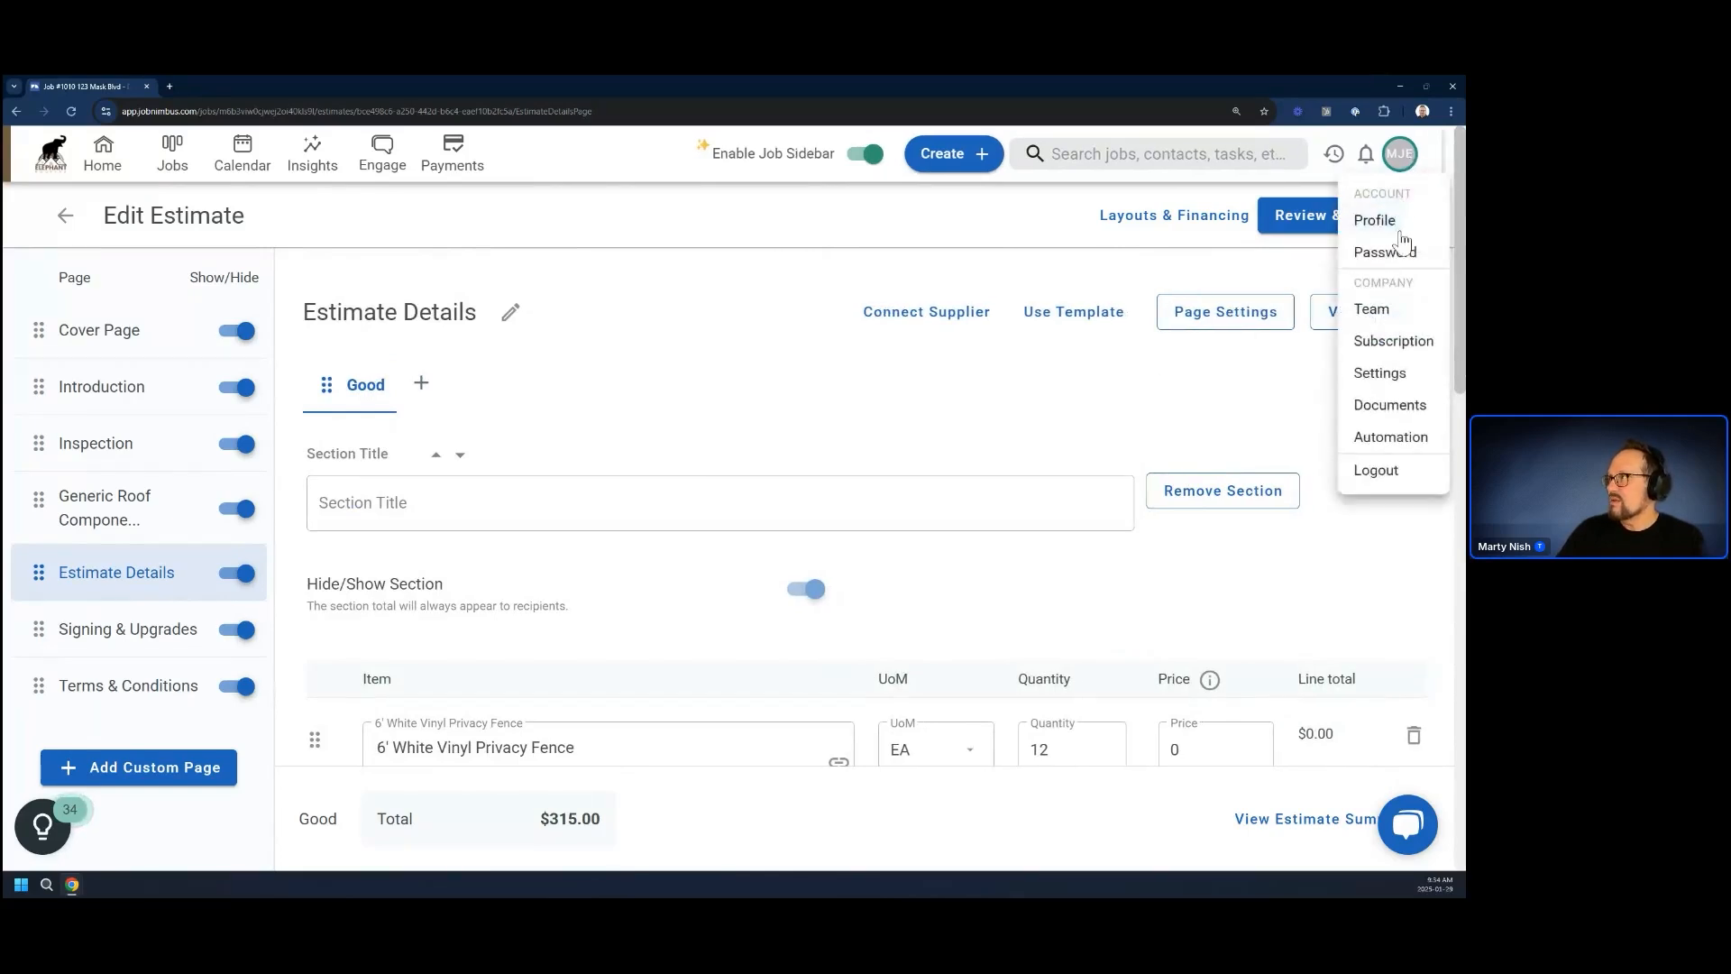
left_click(1381, 375)
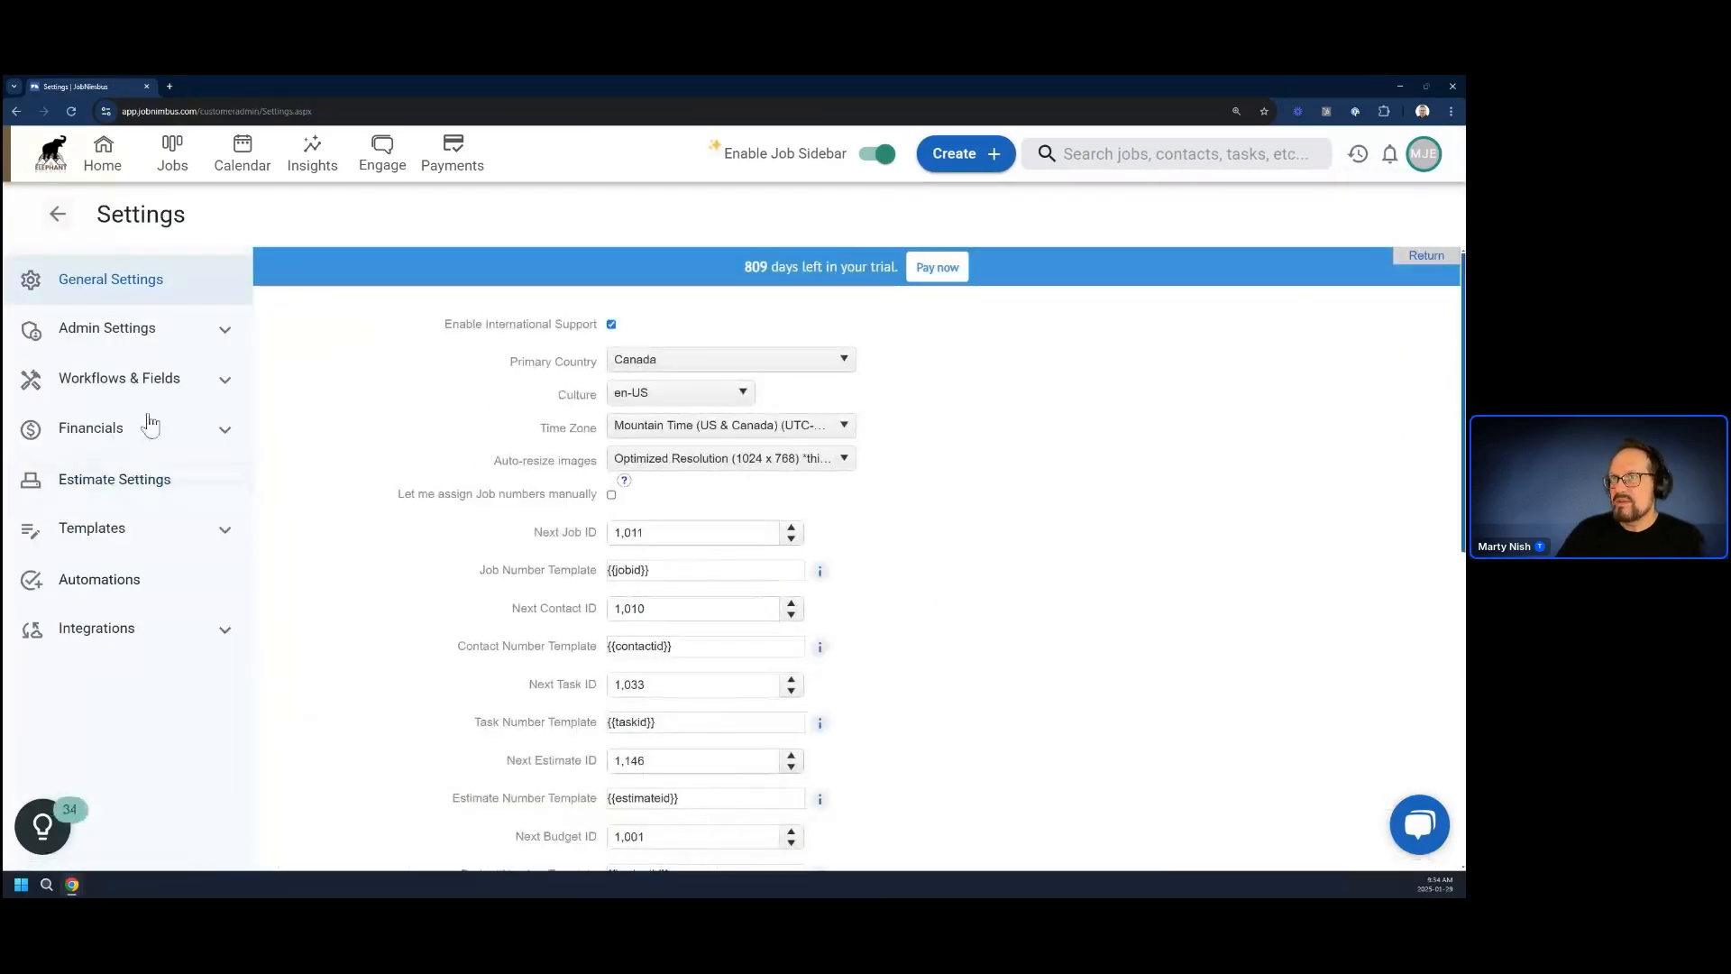
left_click(91, 488)
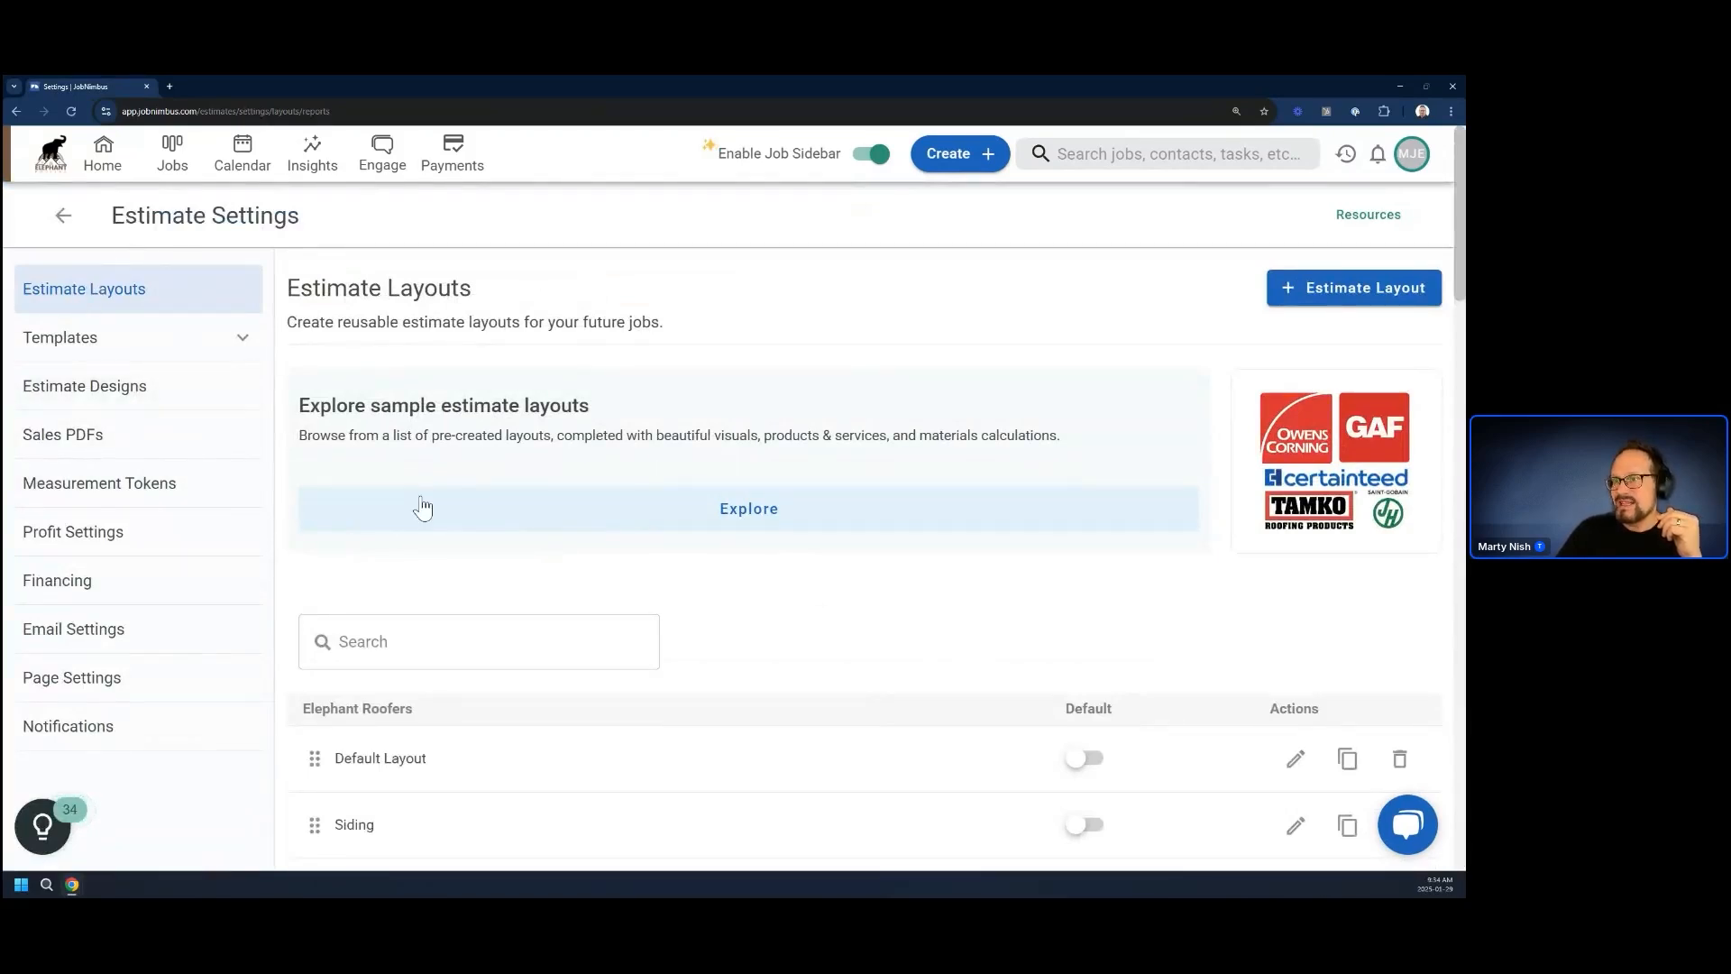
scroll(483, 602, "down", 5)
scroll(532, 631, "down", 15)
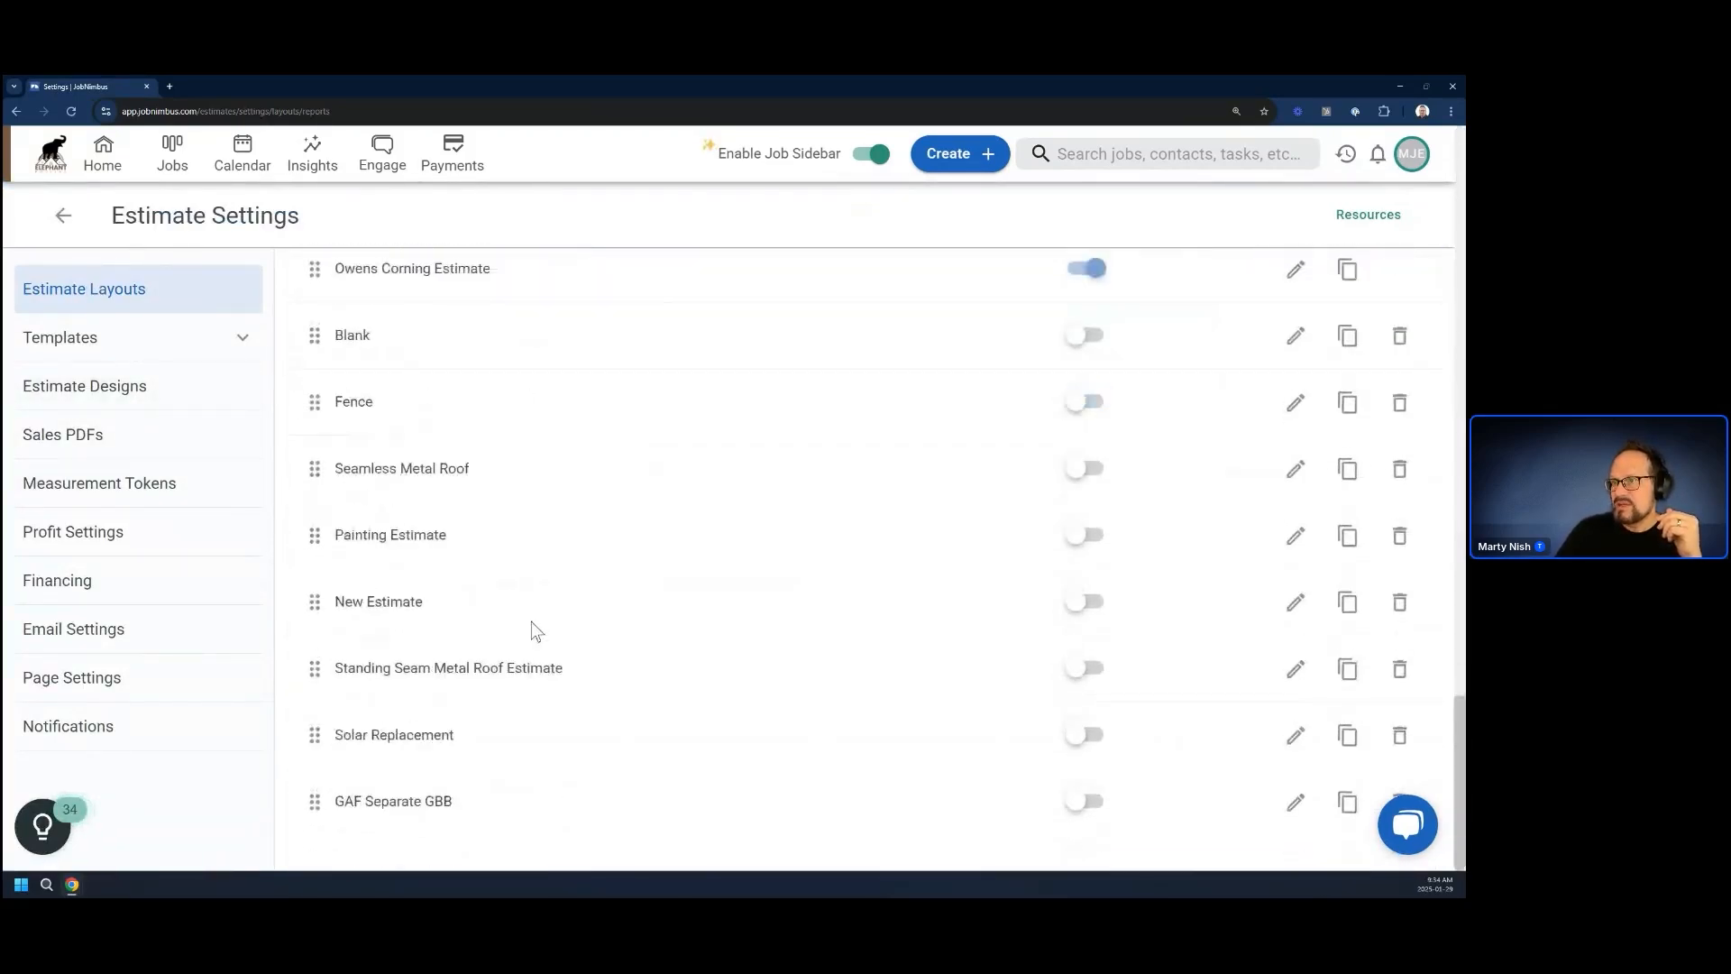
scroll(375, 552, "up", 1)
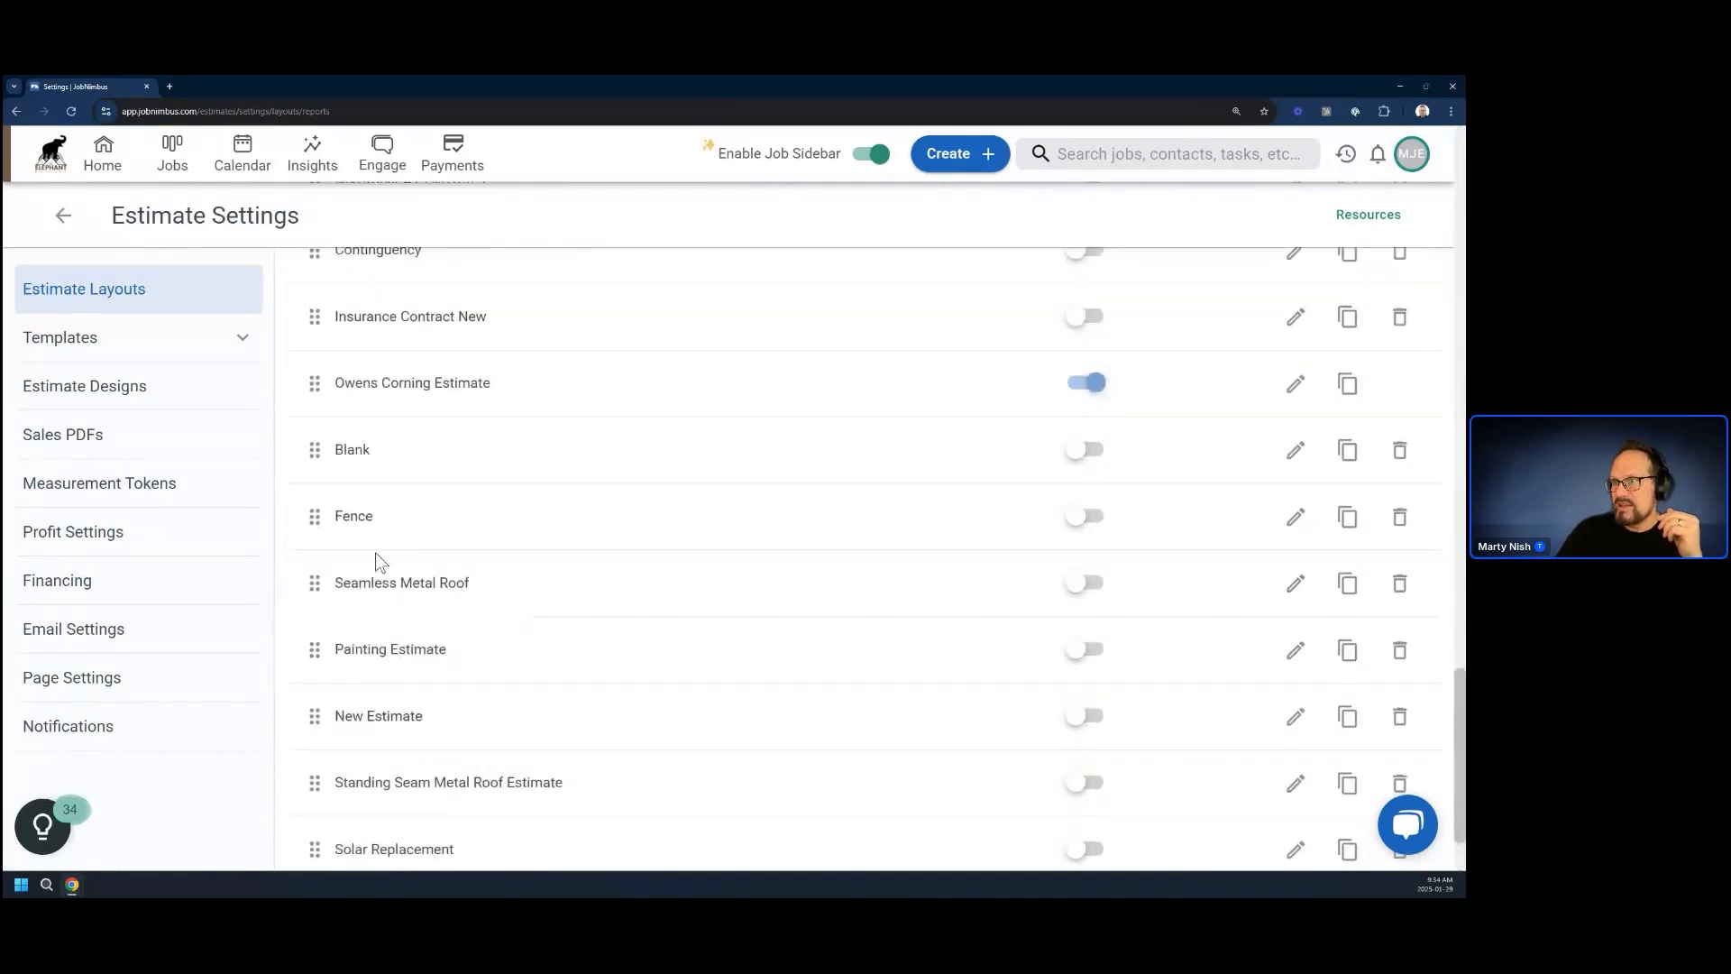
left_click(1295, 515)
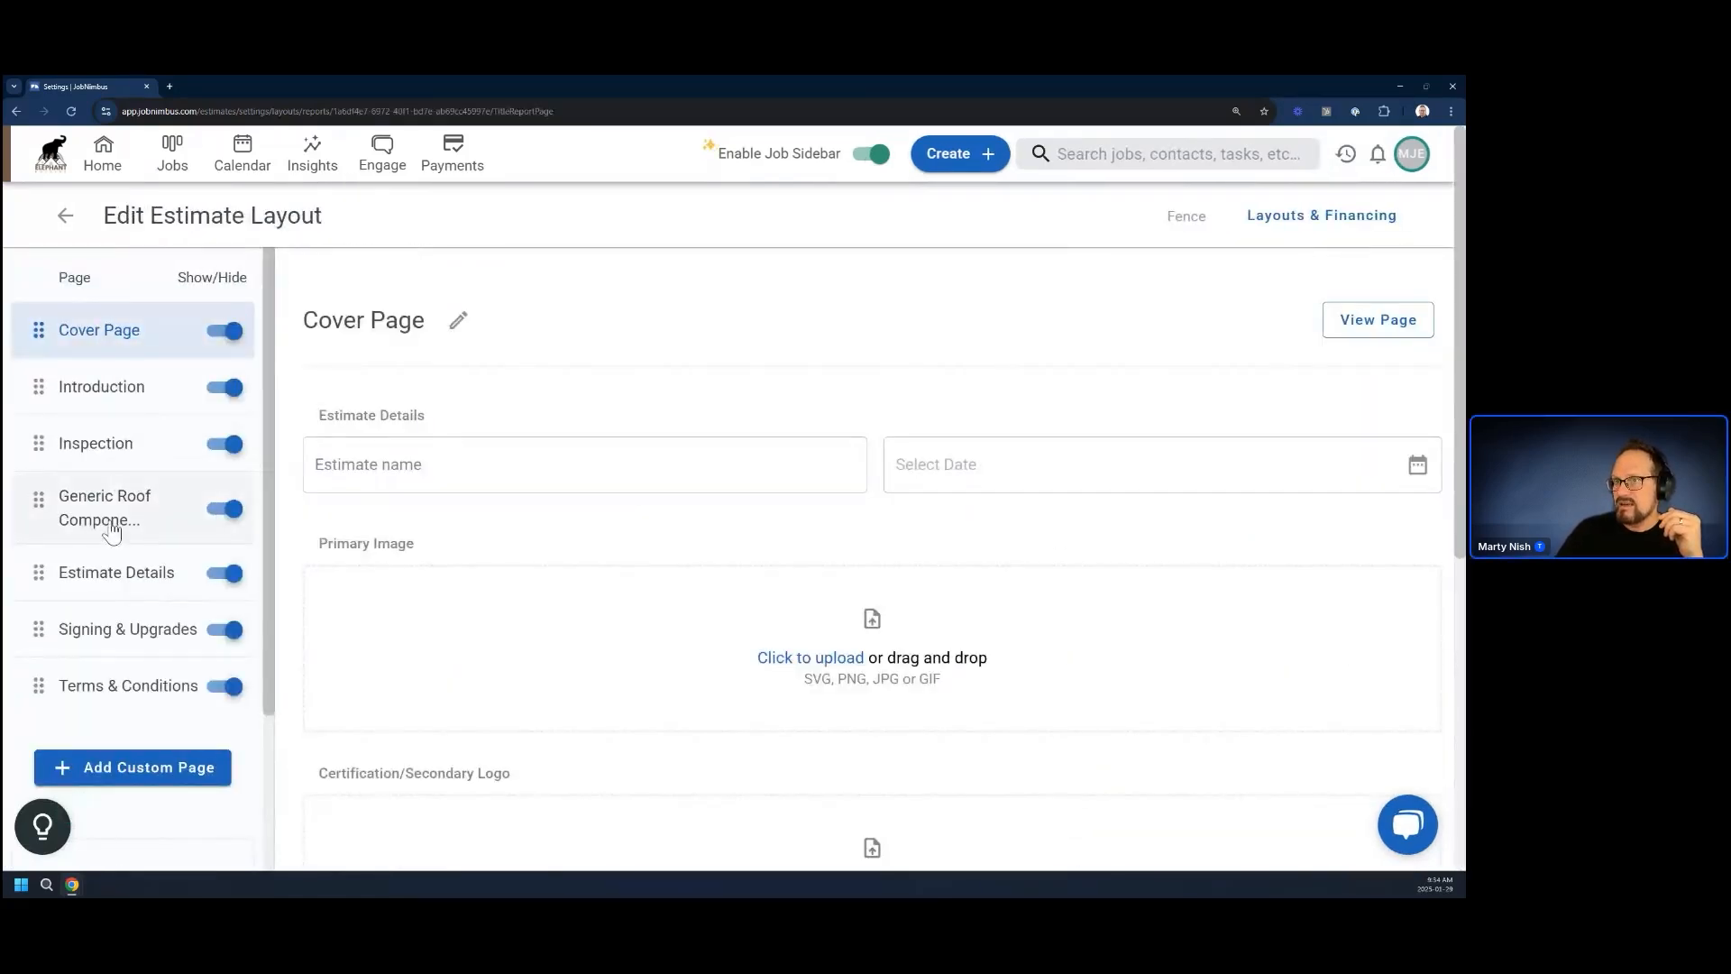
left_click(116, 571)
Add the Hinges product as a new item beneath End Posts in the Fence layout
scroll(557, 658, "down", 5)
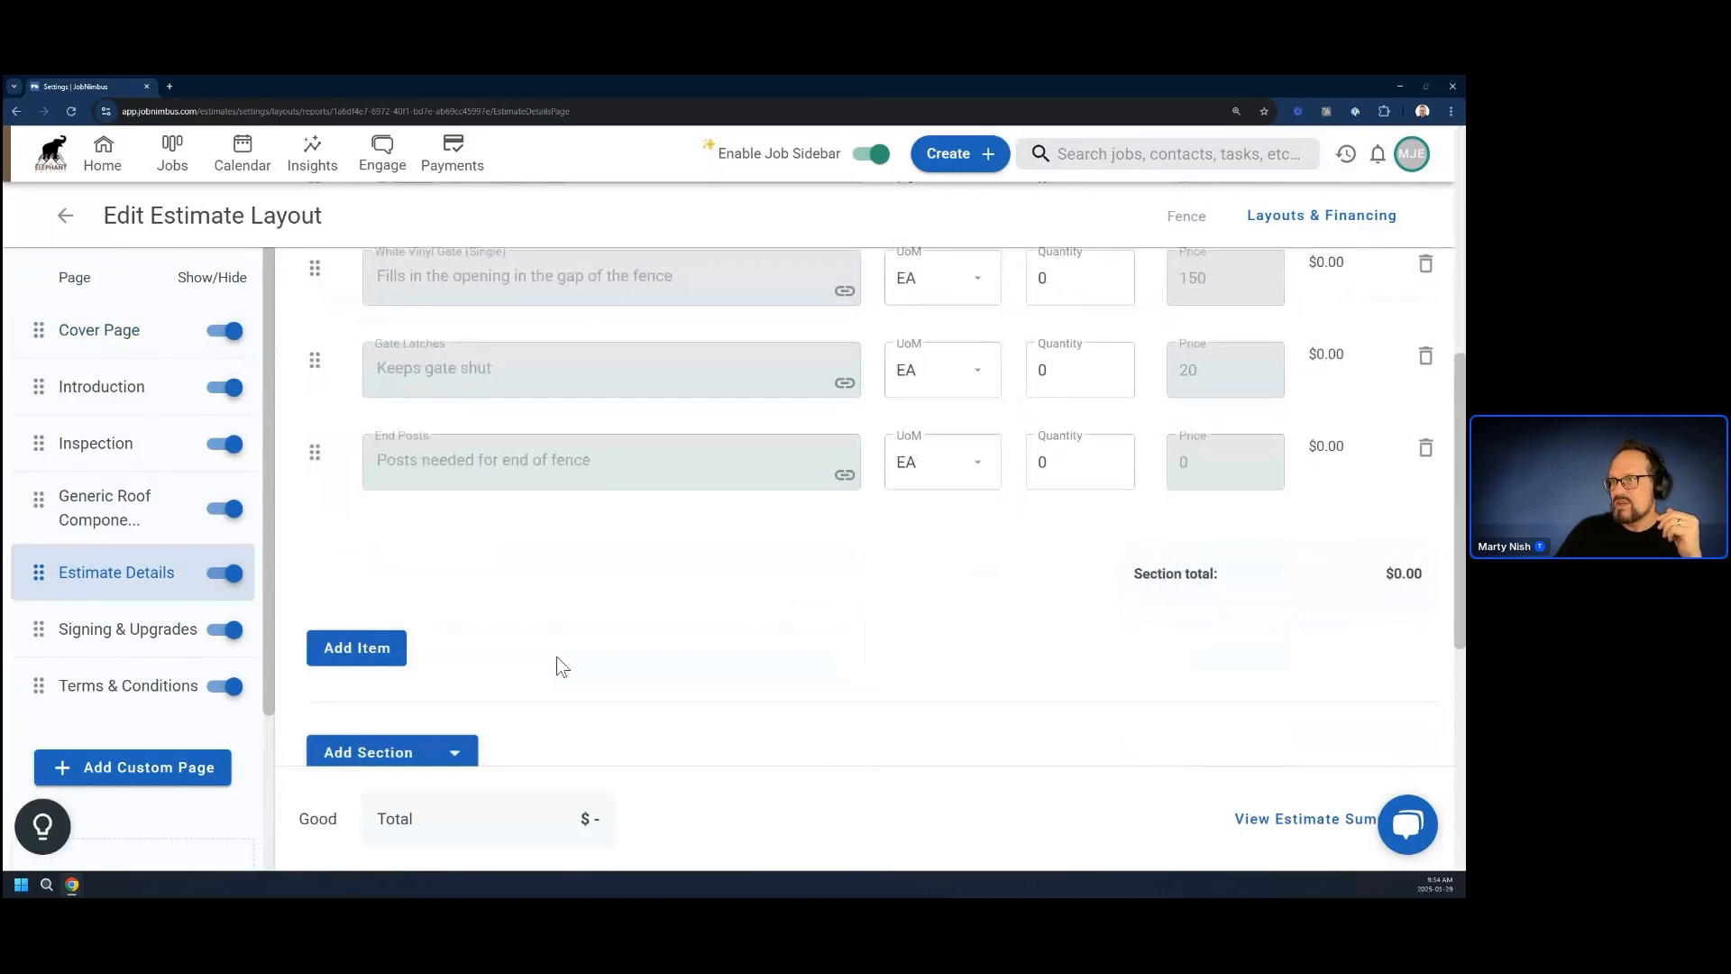
scroll(528, 623, "up", 1)
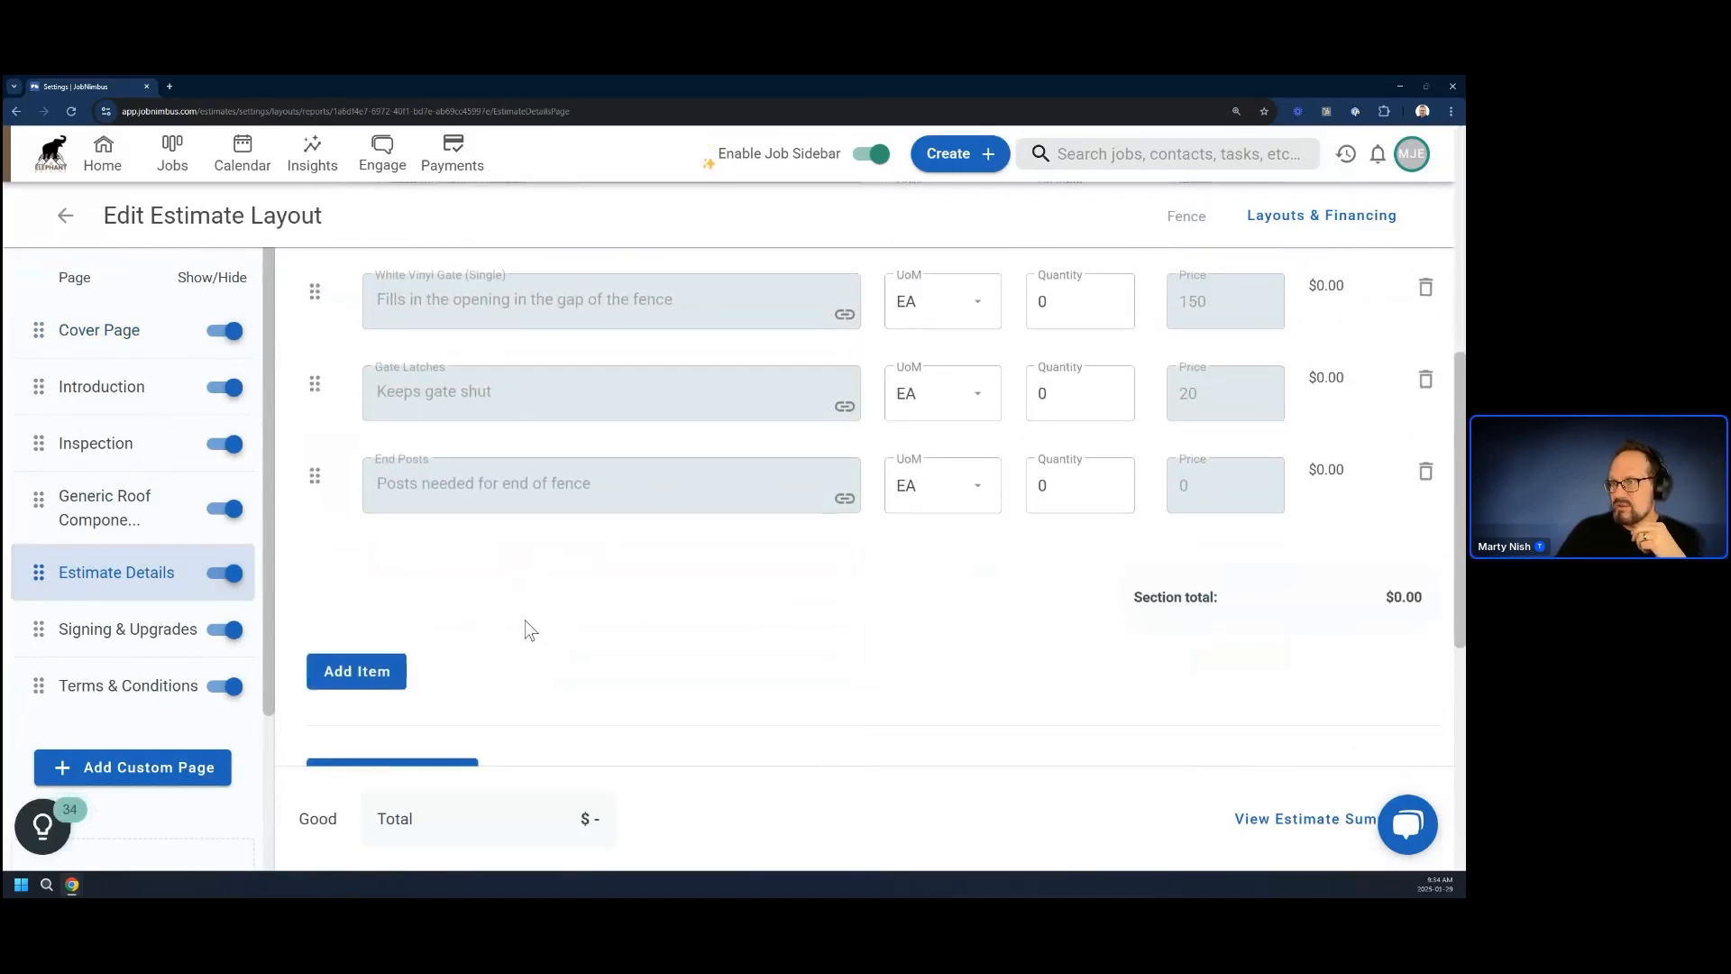
scroll(561, 607, "down", 1)
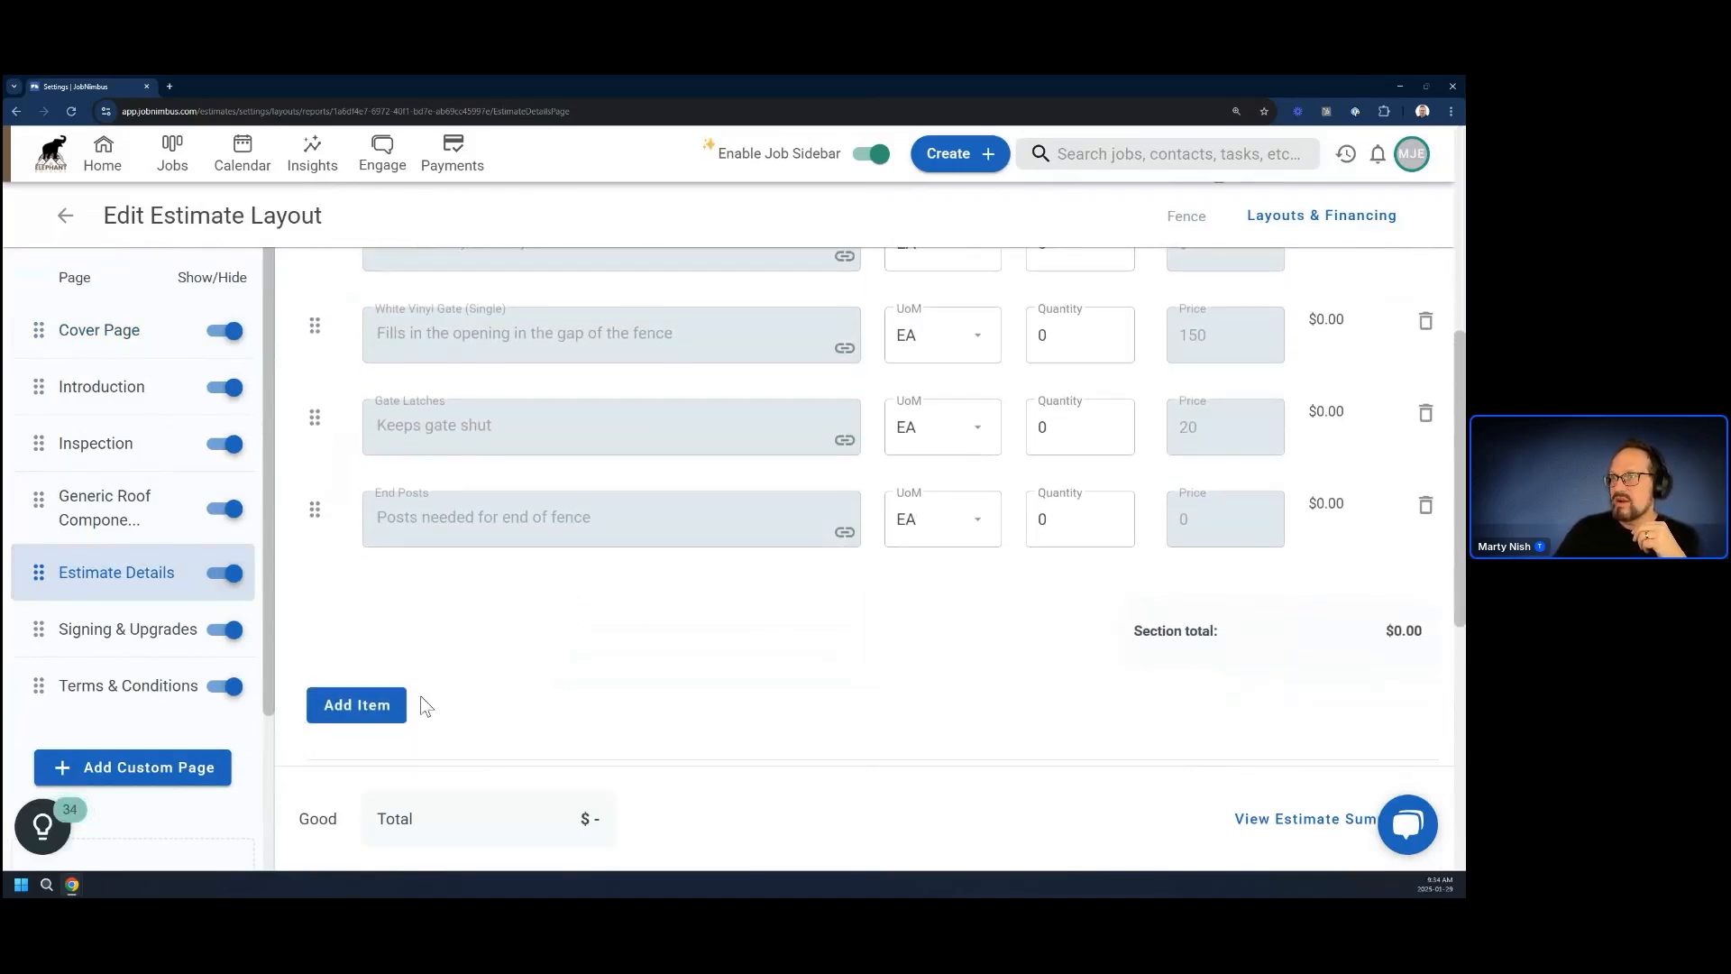
left_click(359, 708)
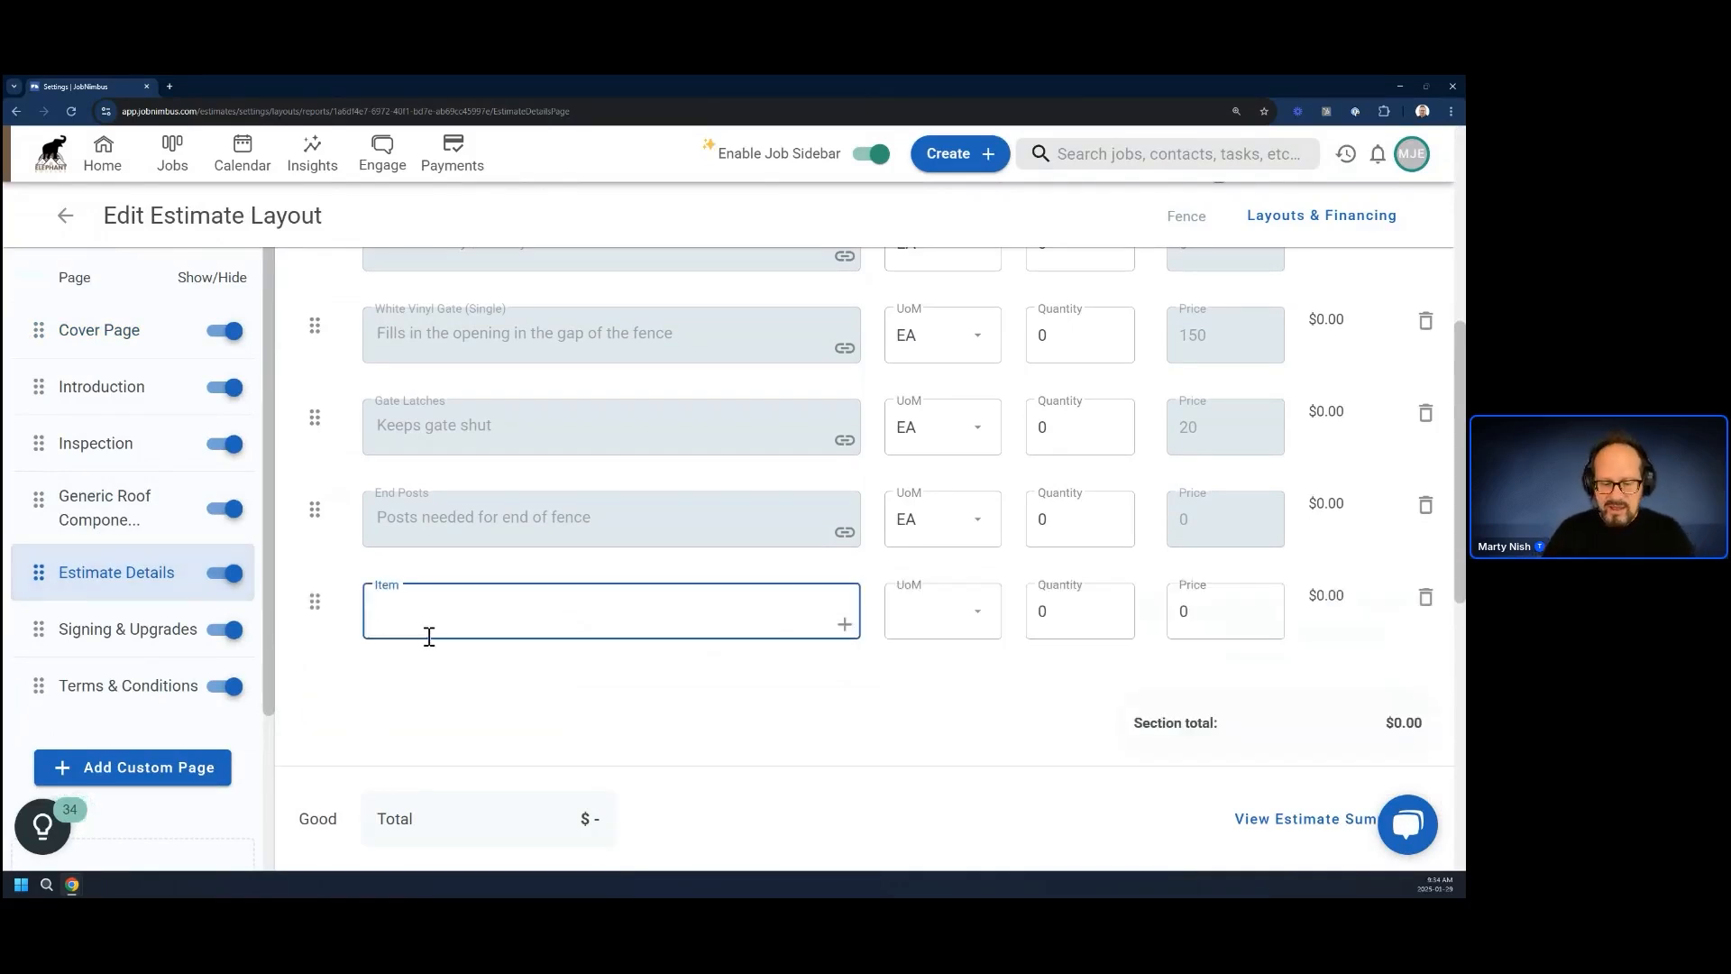
type("hinges")
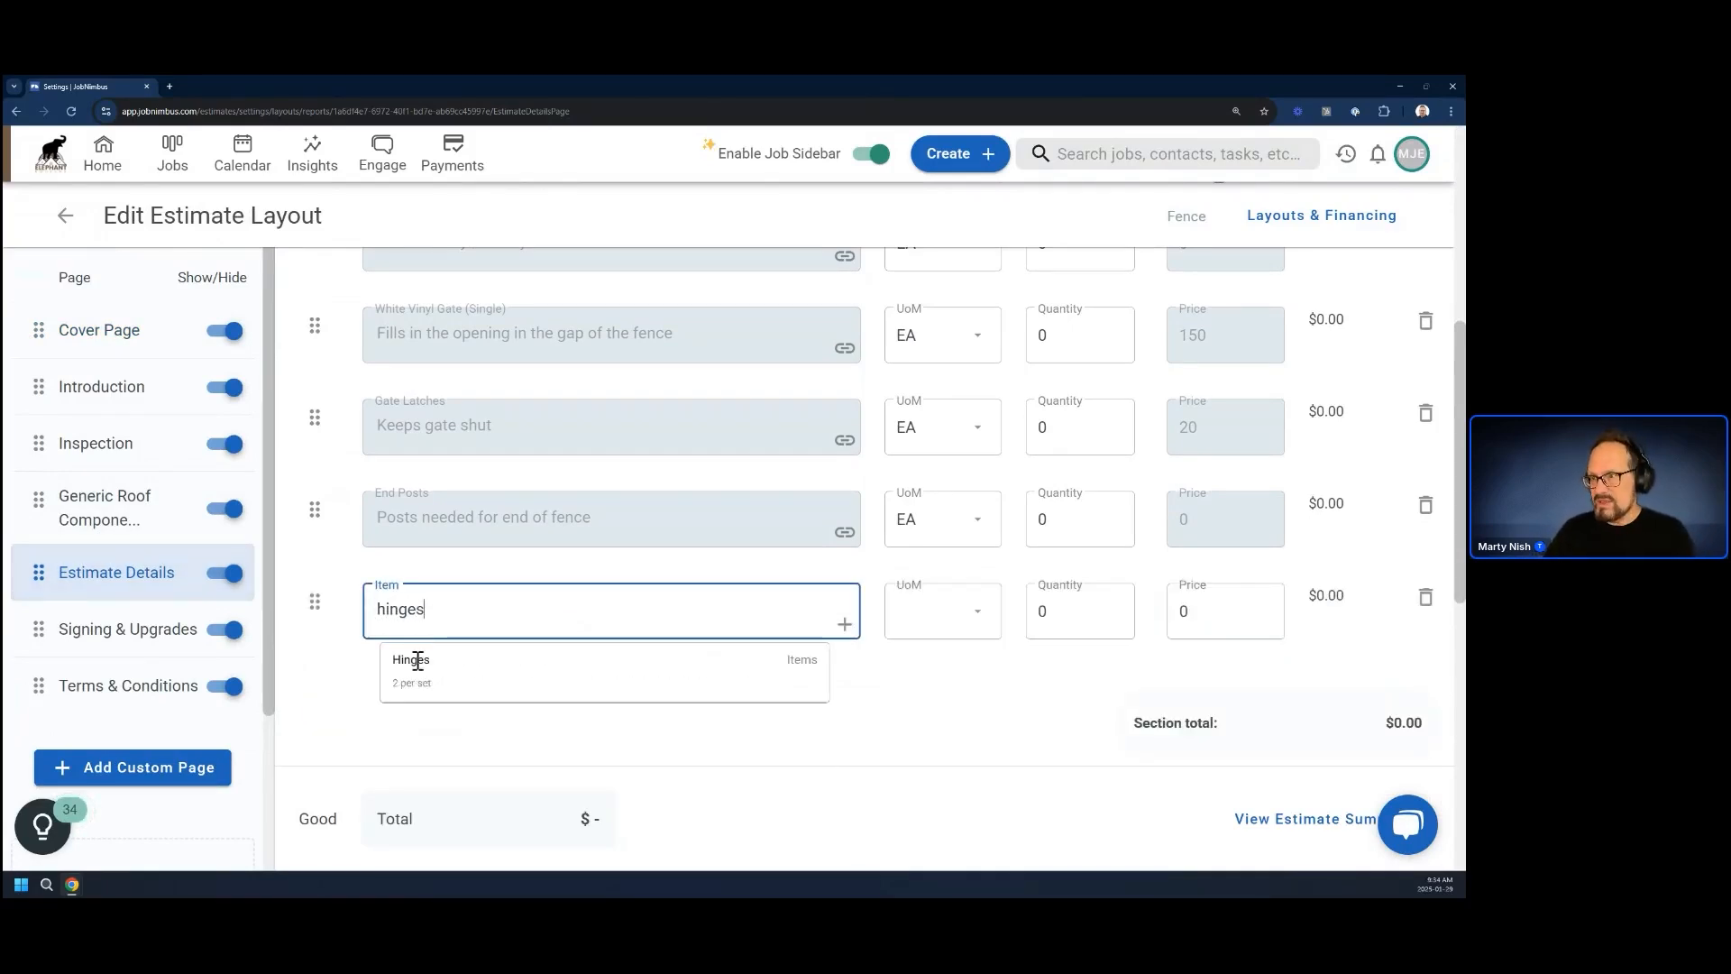
left_click(411, 662)
scroll(380, 756, "down", 2)
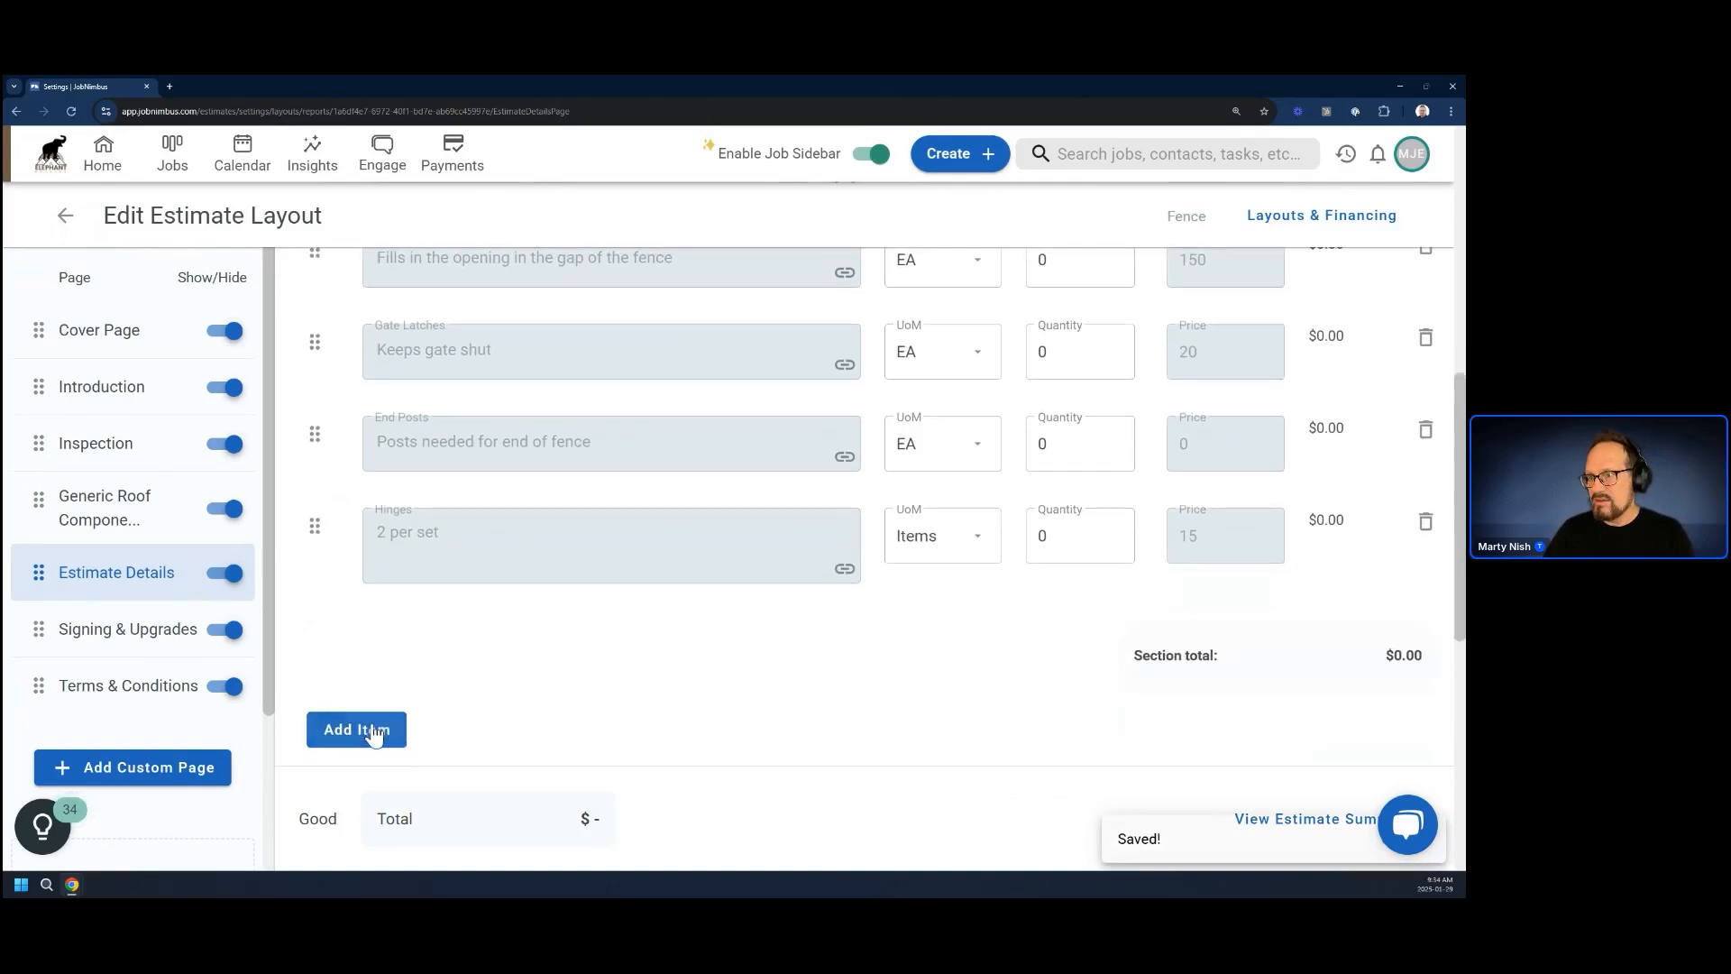
Add the Corner Posts product as a new item beneath Hinges in the Fence layout
left_click(373, 725)
type("corners")
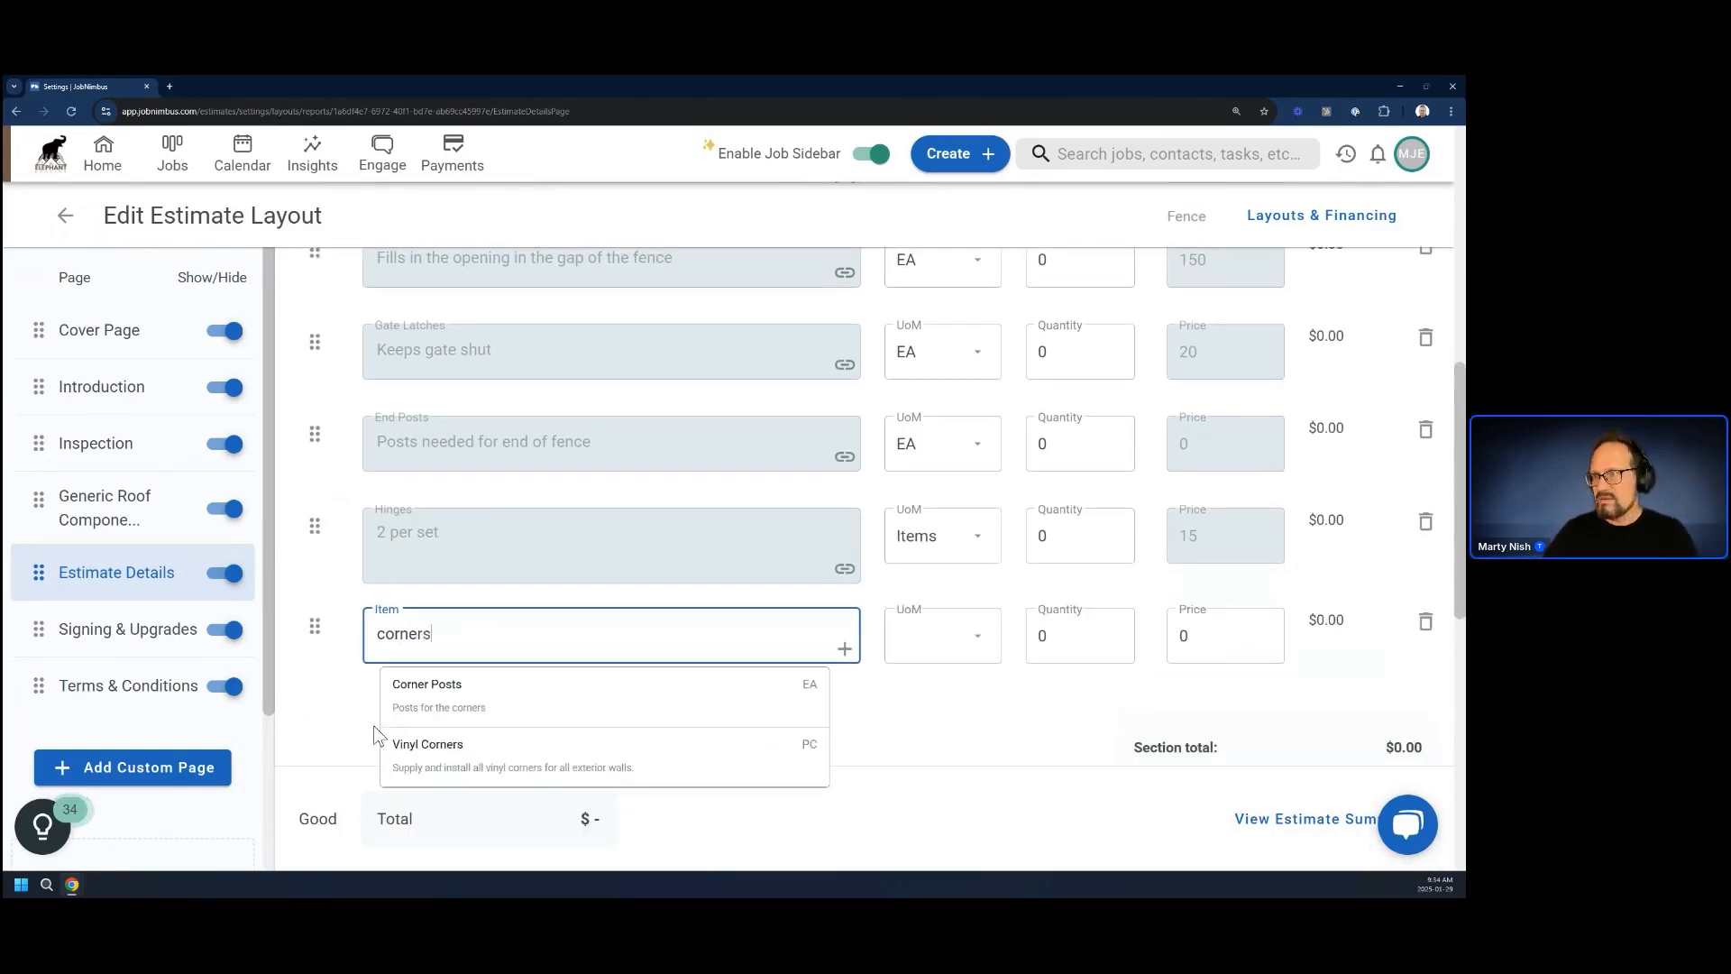
left_click(401, 685)
scroll(451, 747, "down", 1)
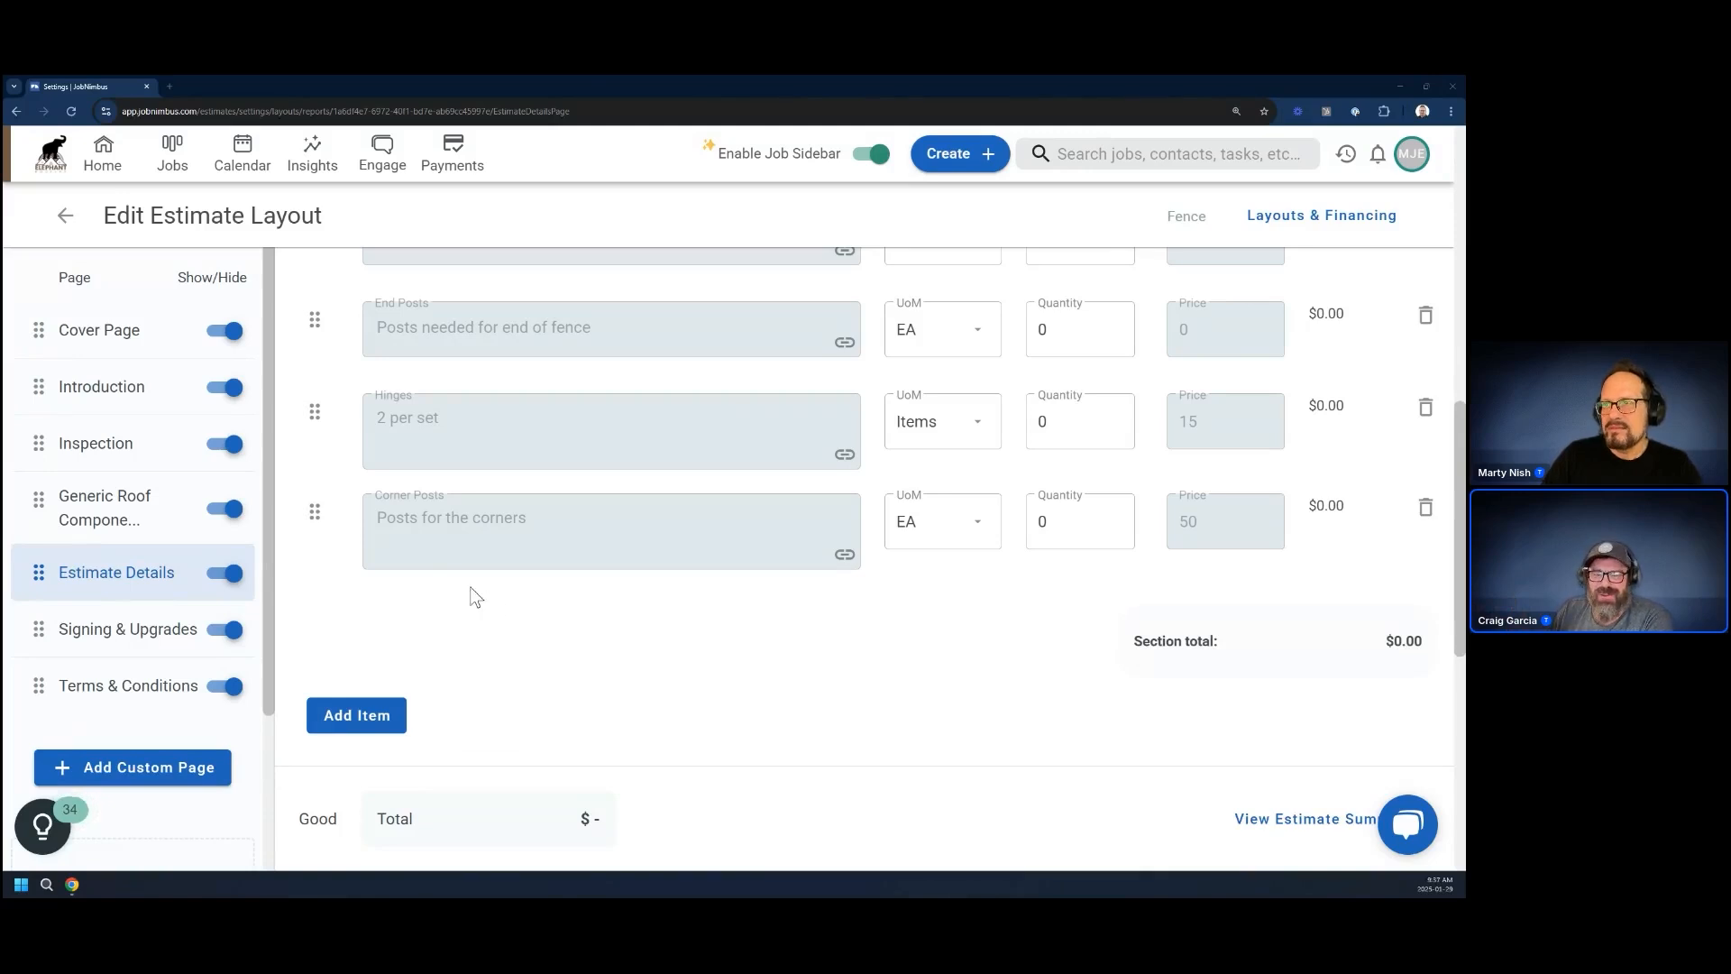
Add another layout item beneath Corner Posts with the text "4' Fence White Privacy"
left_click(372, 717)
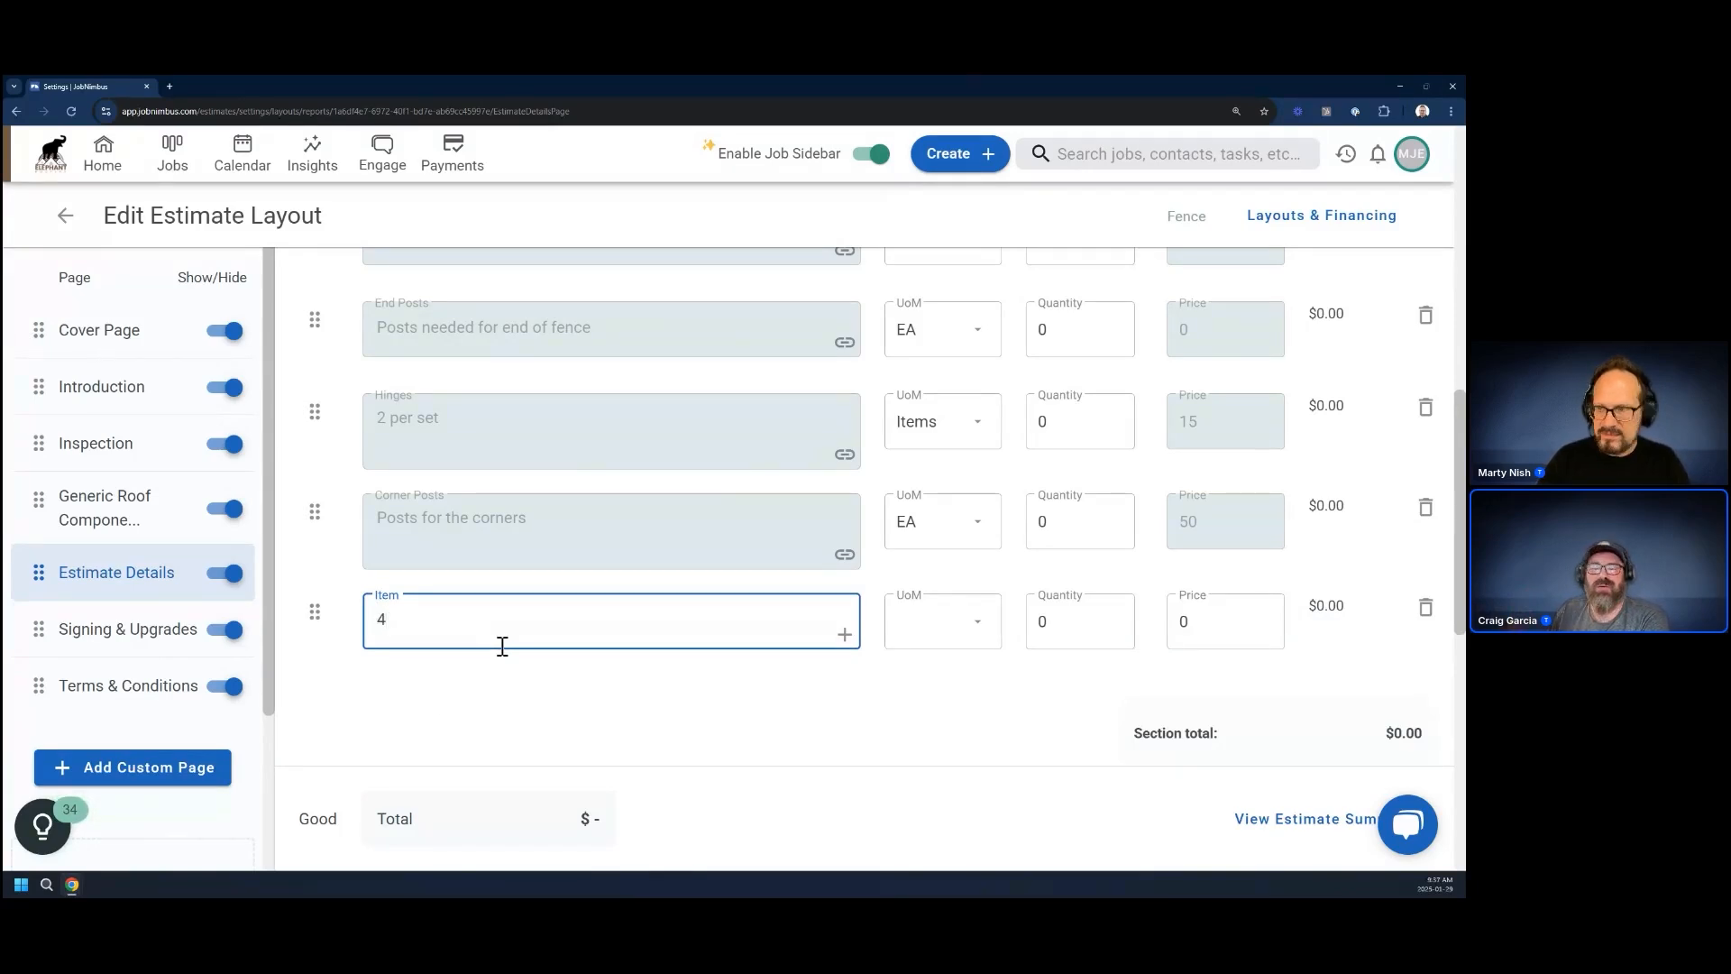
type("4' Fence")
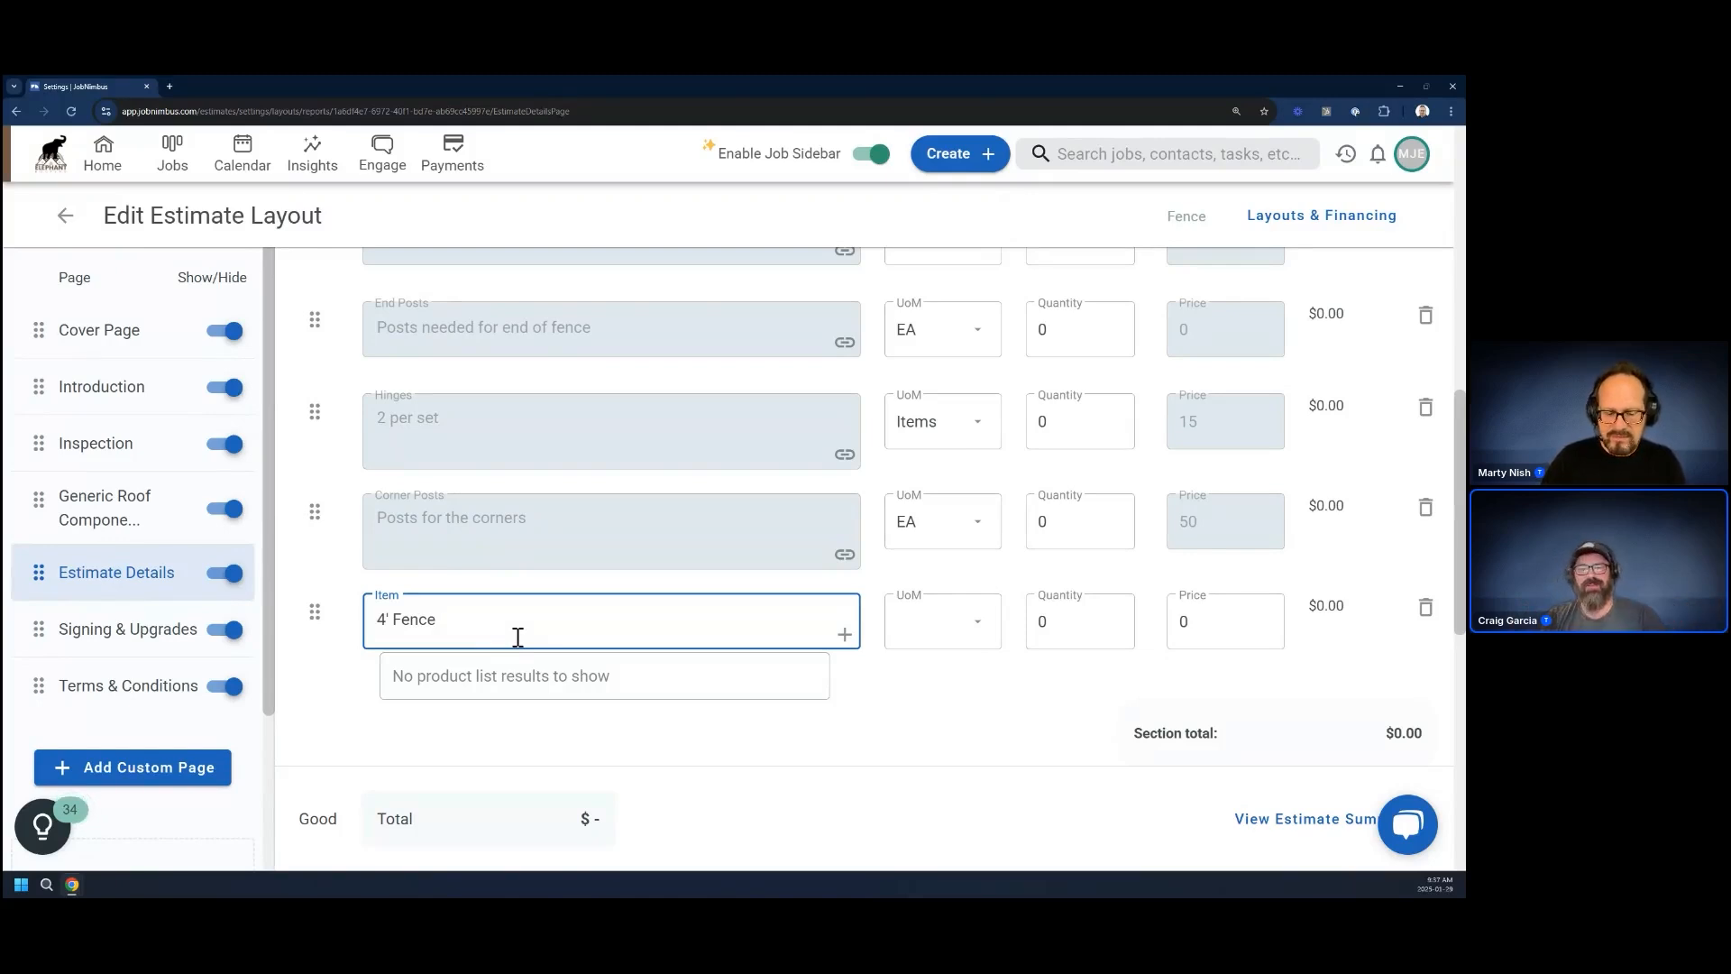
type("White Pri")
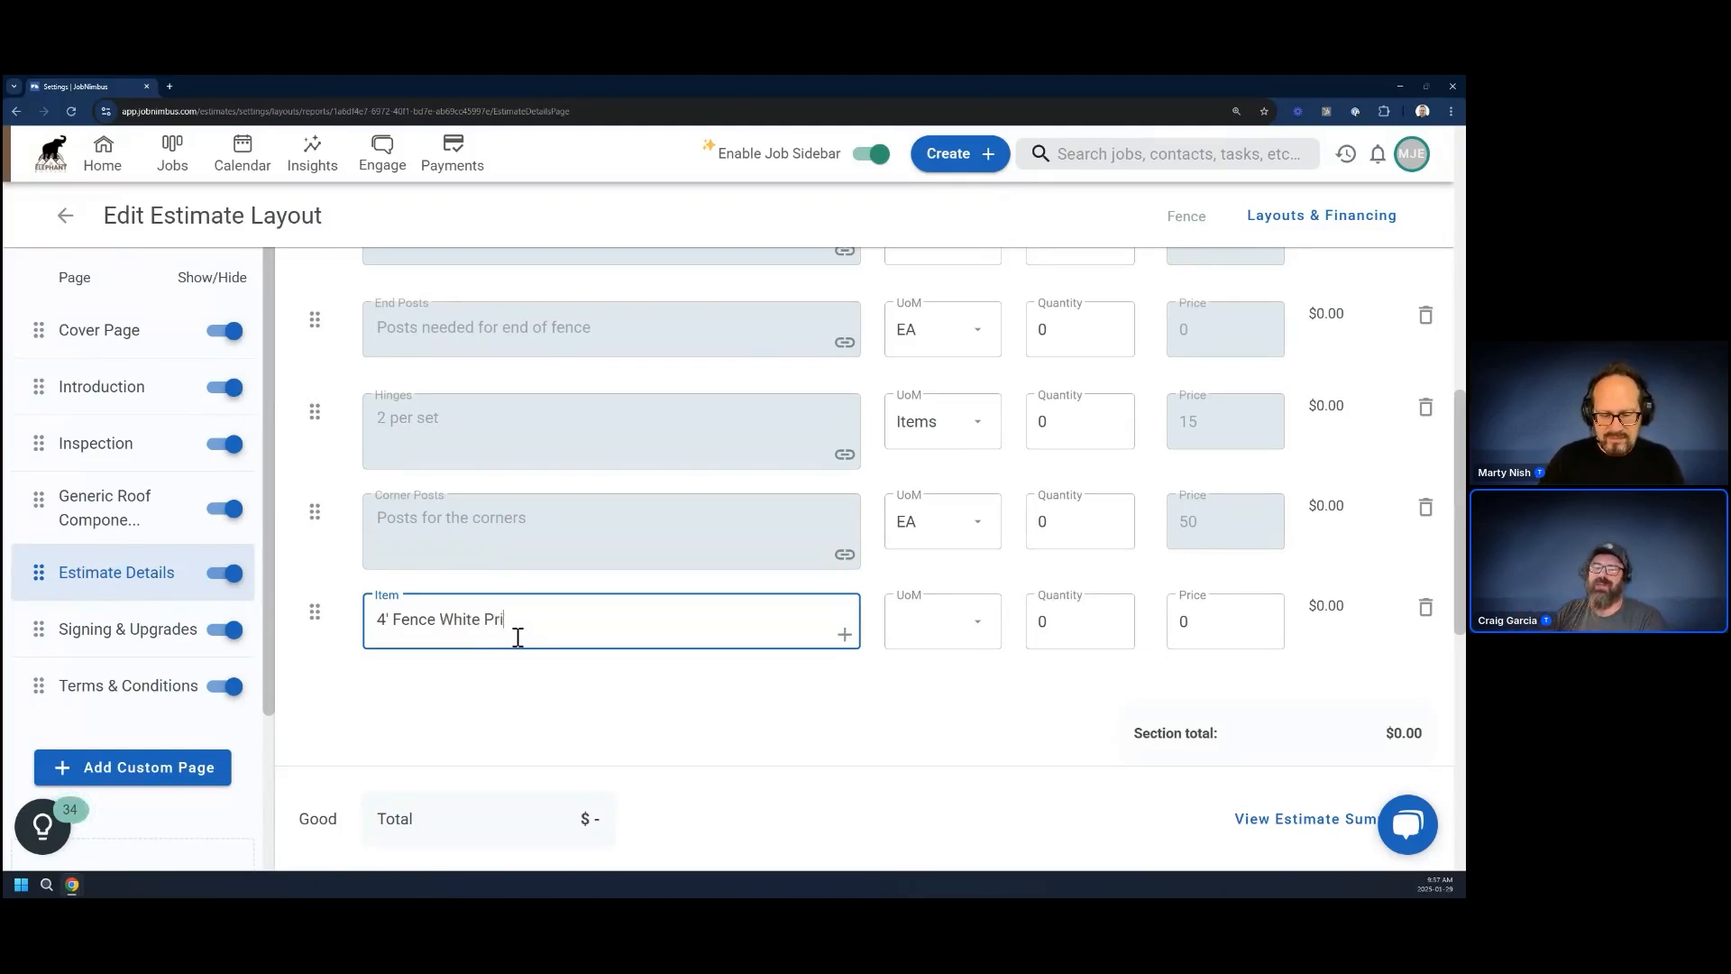
type("vacy")
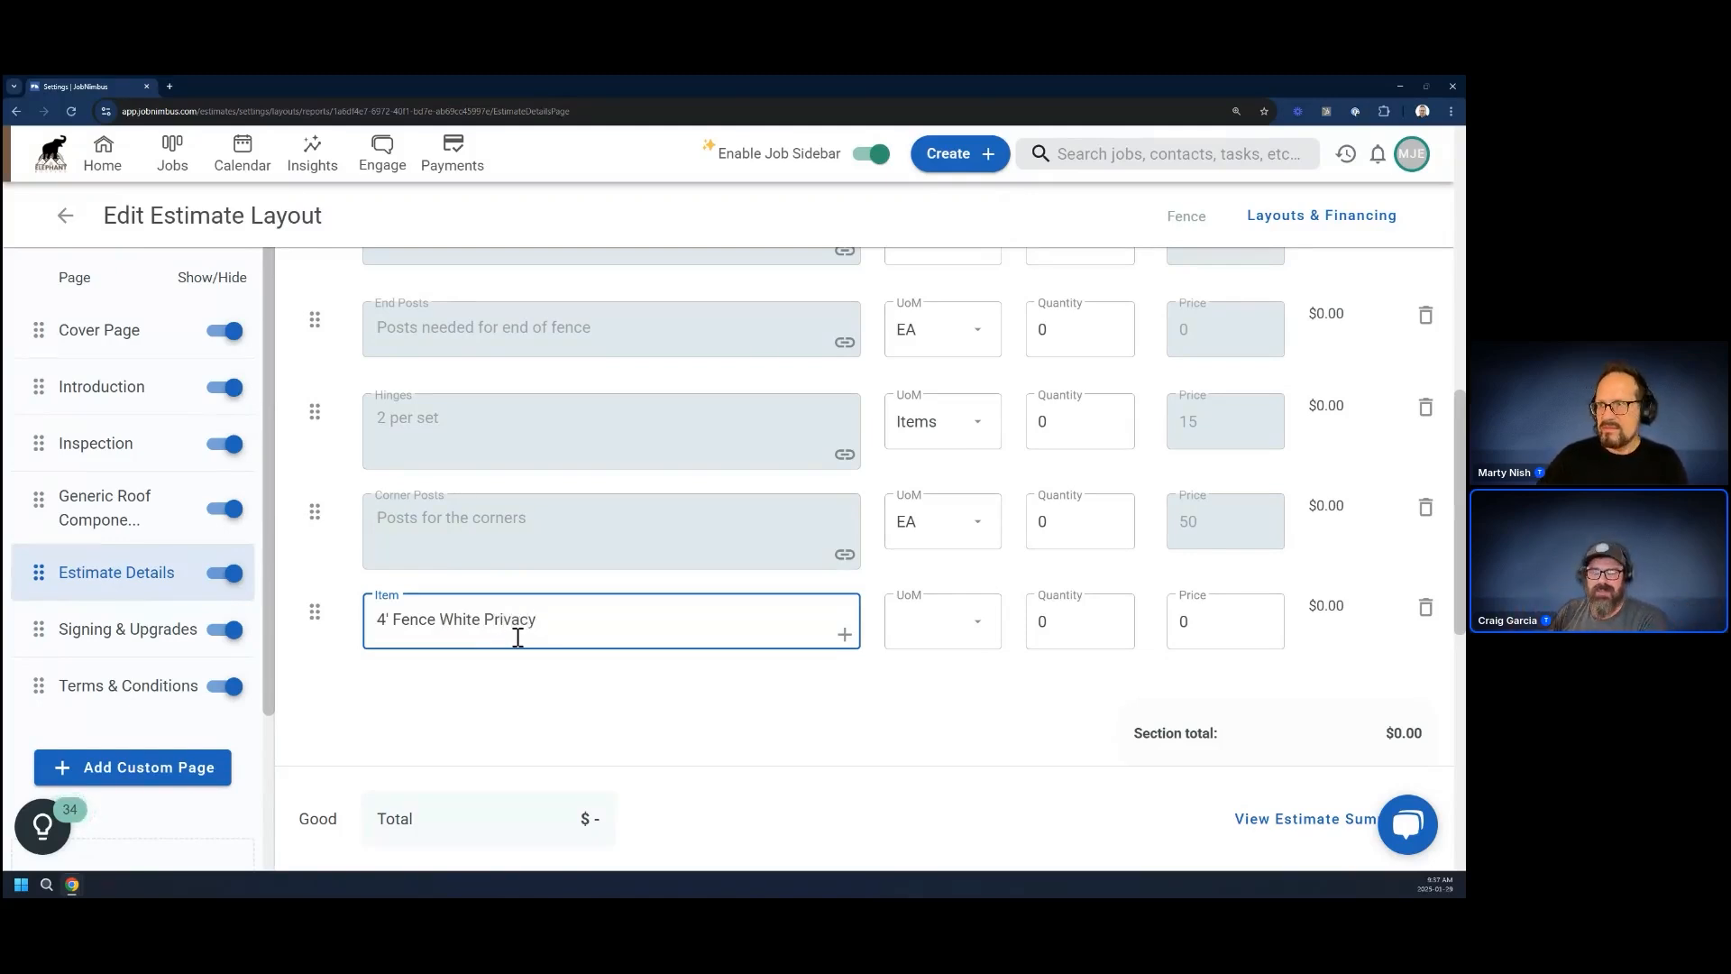
left_click(736, 696)
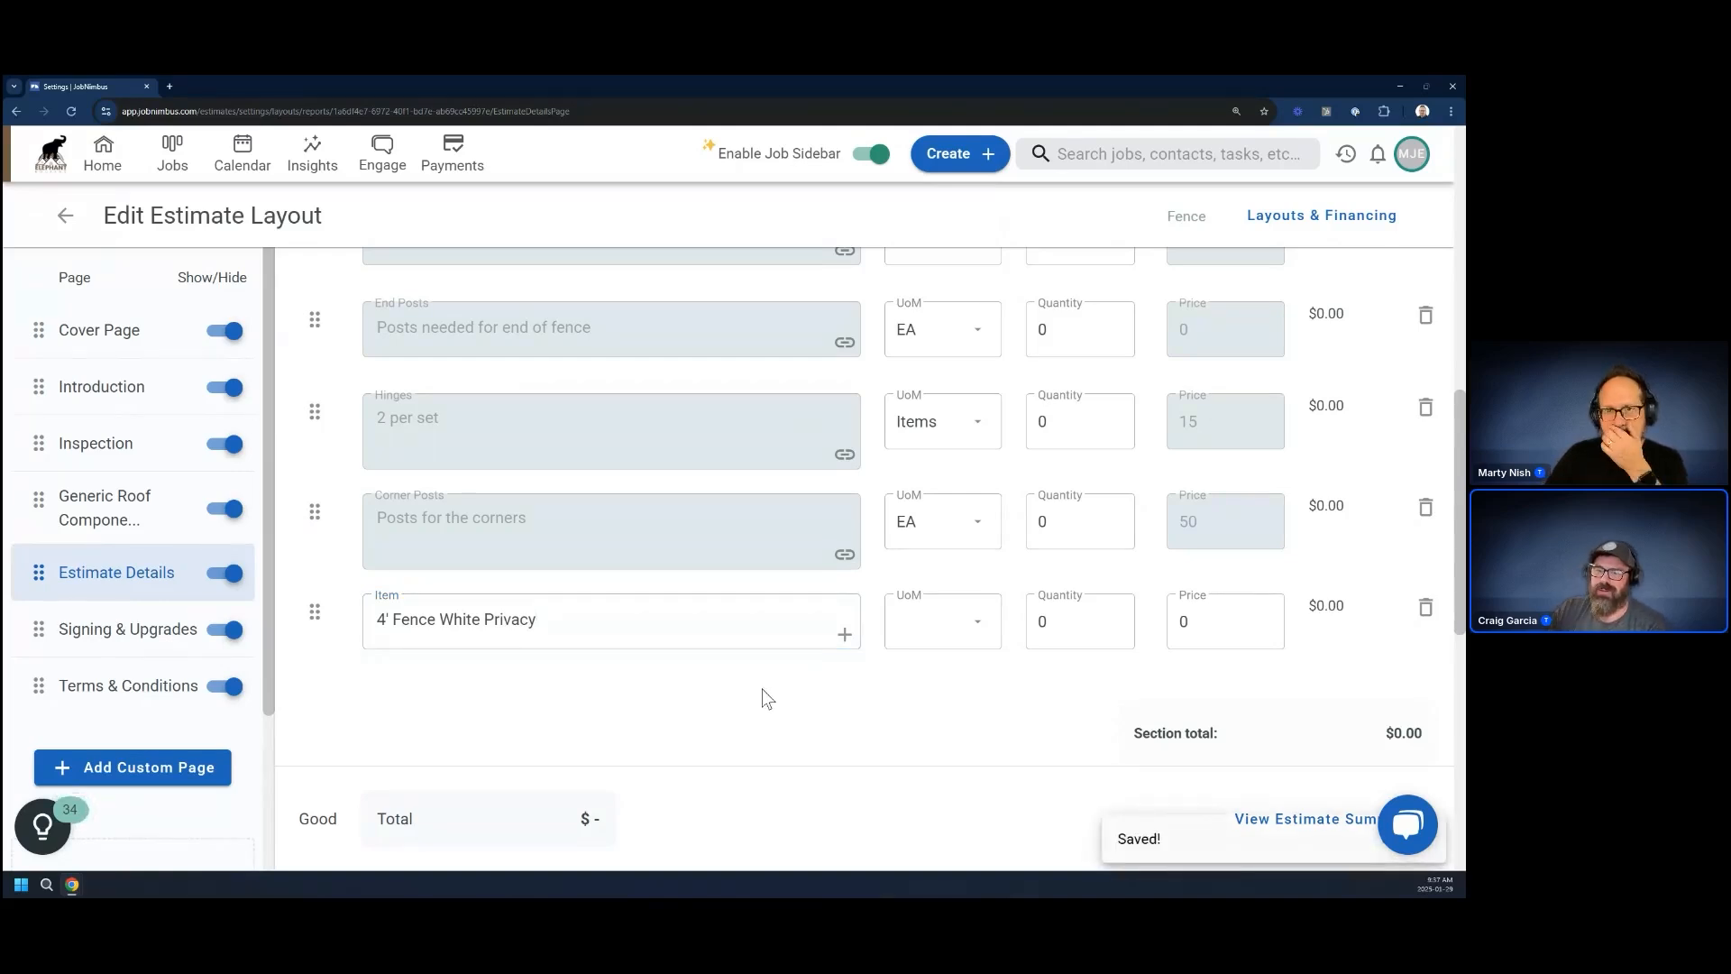
Create a product from the new item with name and description "4' Fence White Privacy" and unit of measure EA, and save it
left_click(845, 633)
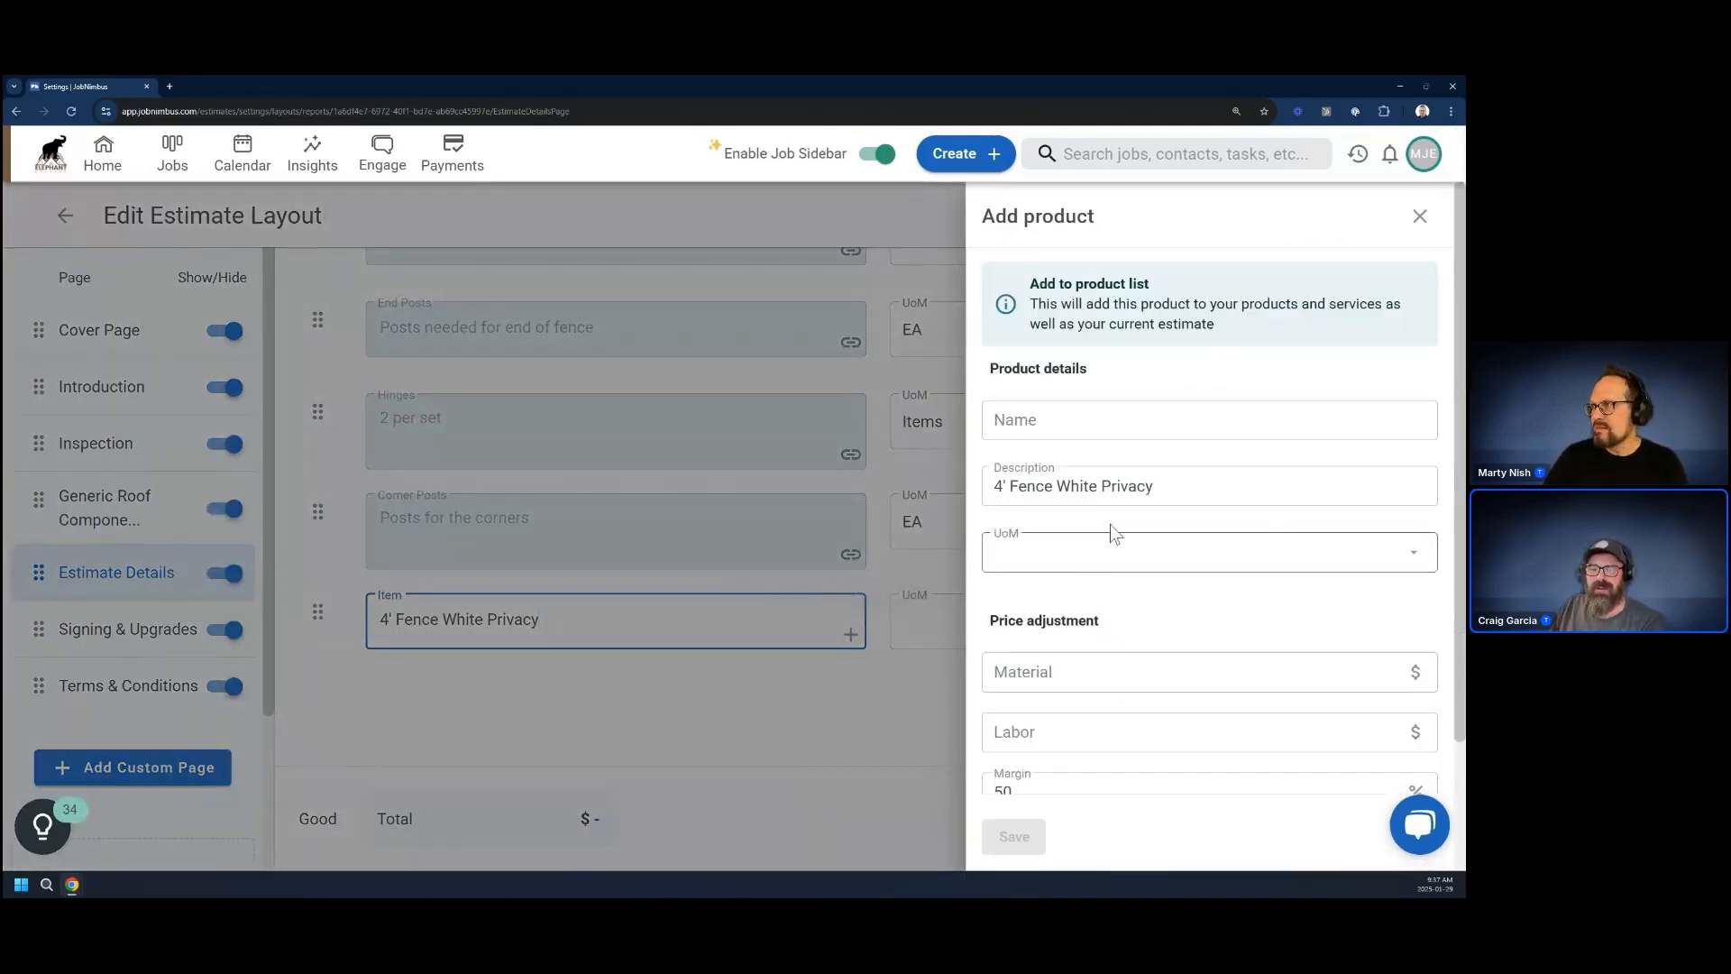
triple_click(1003, 486)
key("ctrl+c")
left_click_drag(1032, 486, 1046, 429)
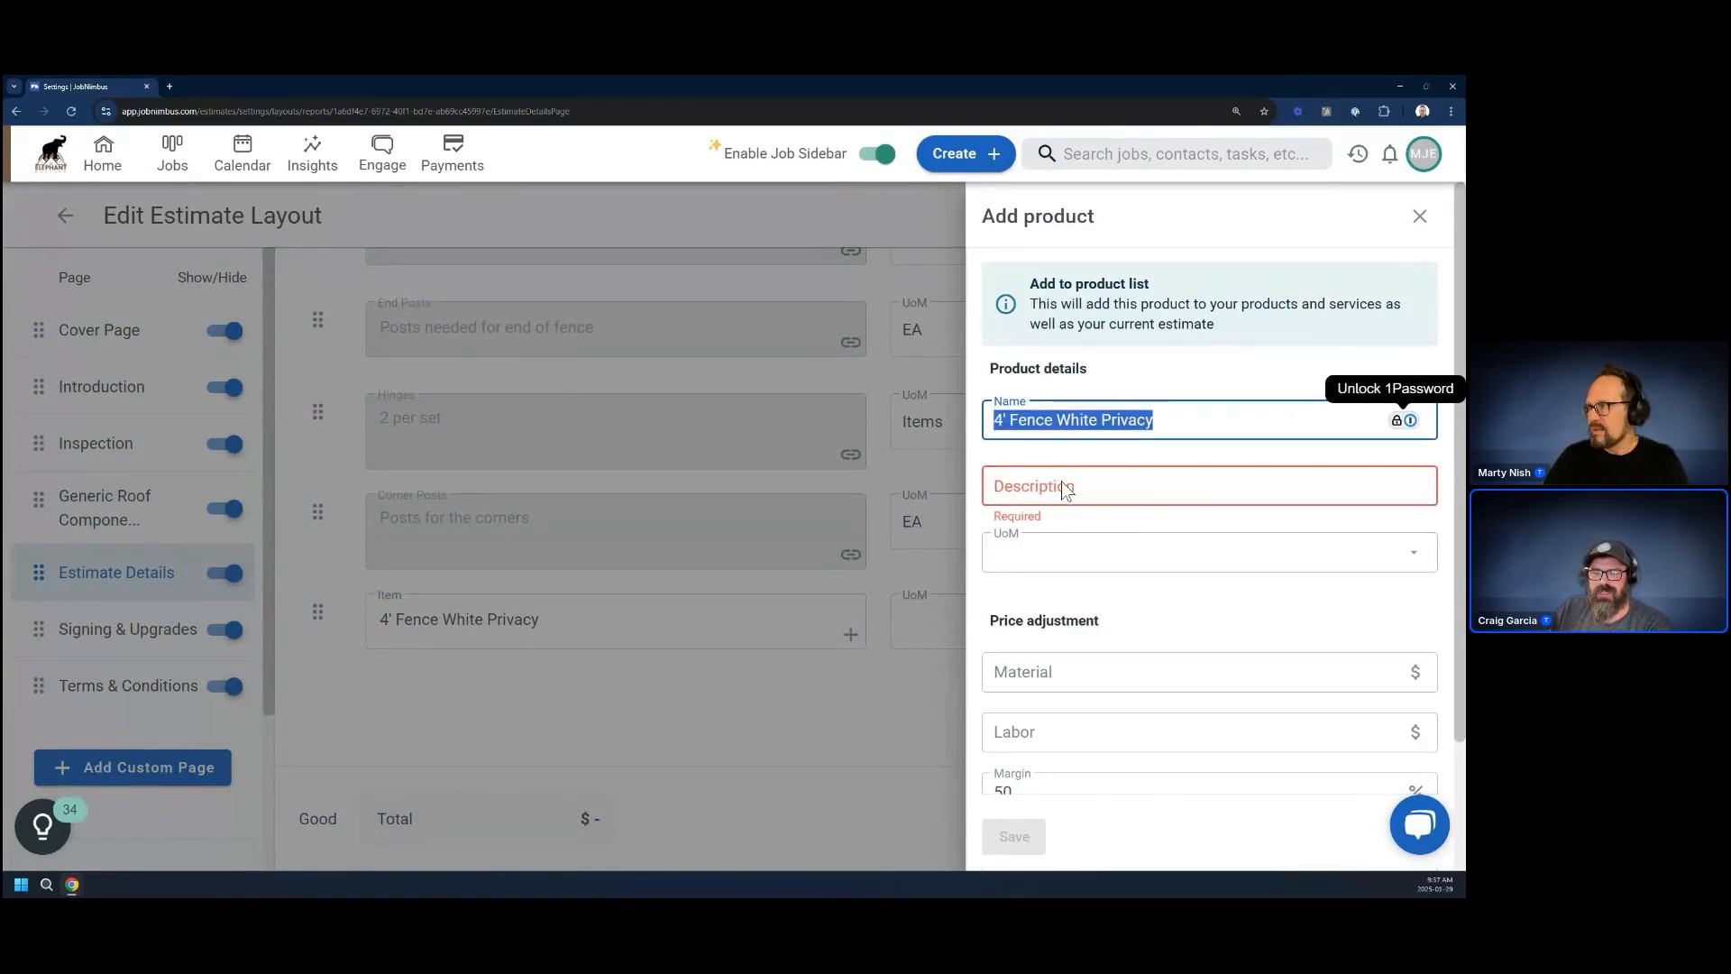
left_click(1062, 487)
key("ctrl+v")
left_click(1055, 562)
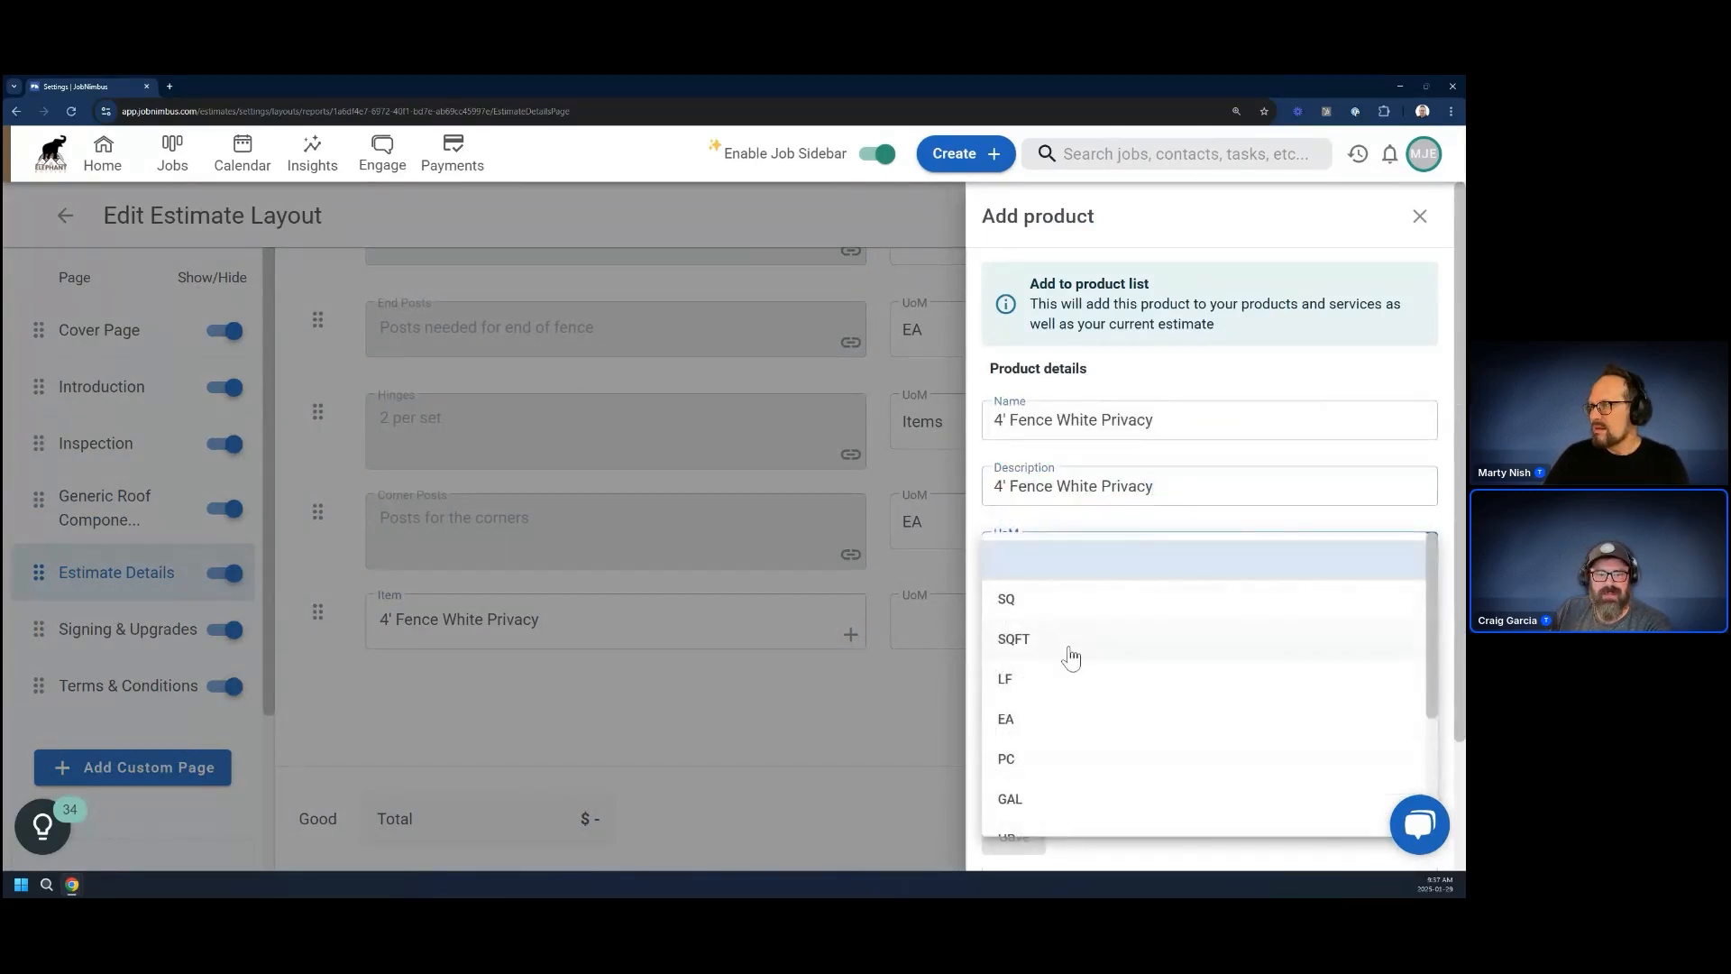
left_click(1037, 726)
scroll(1075, 757, "down", 1)
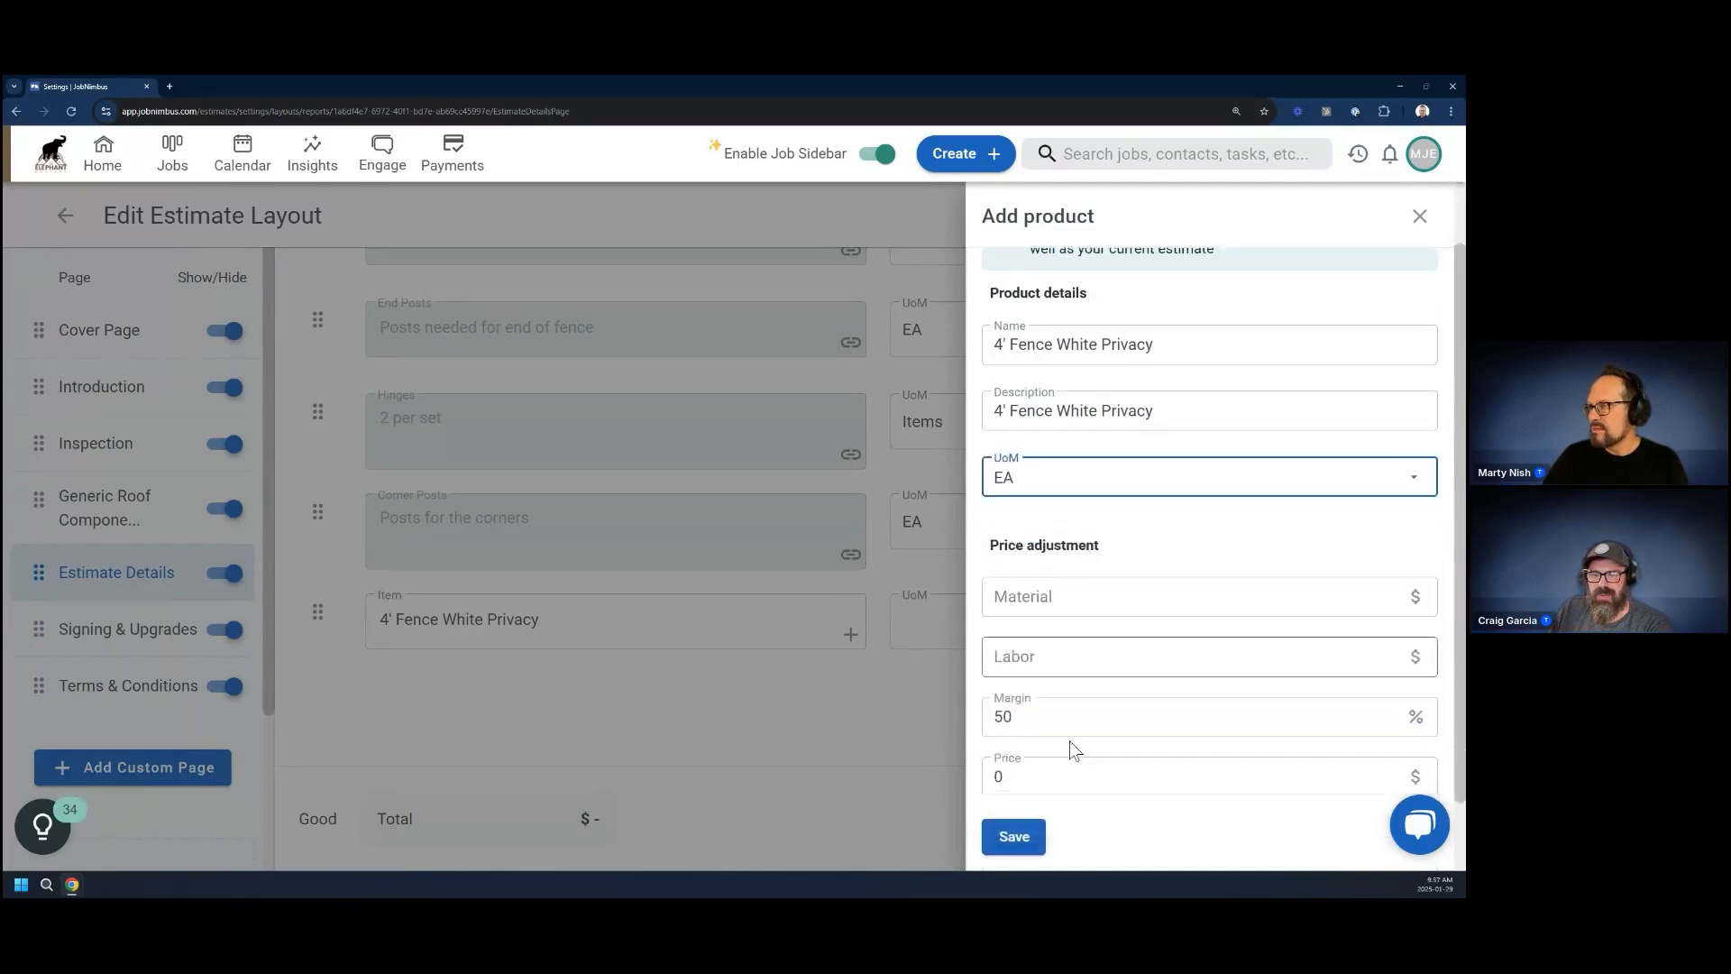
left_click(1013, 834)
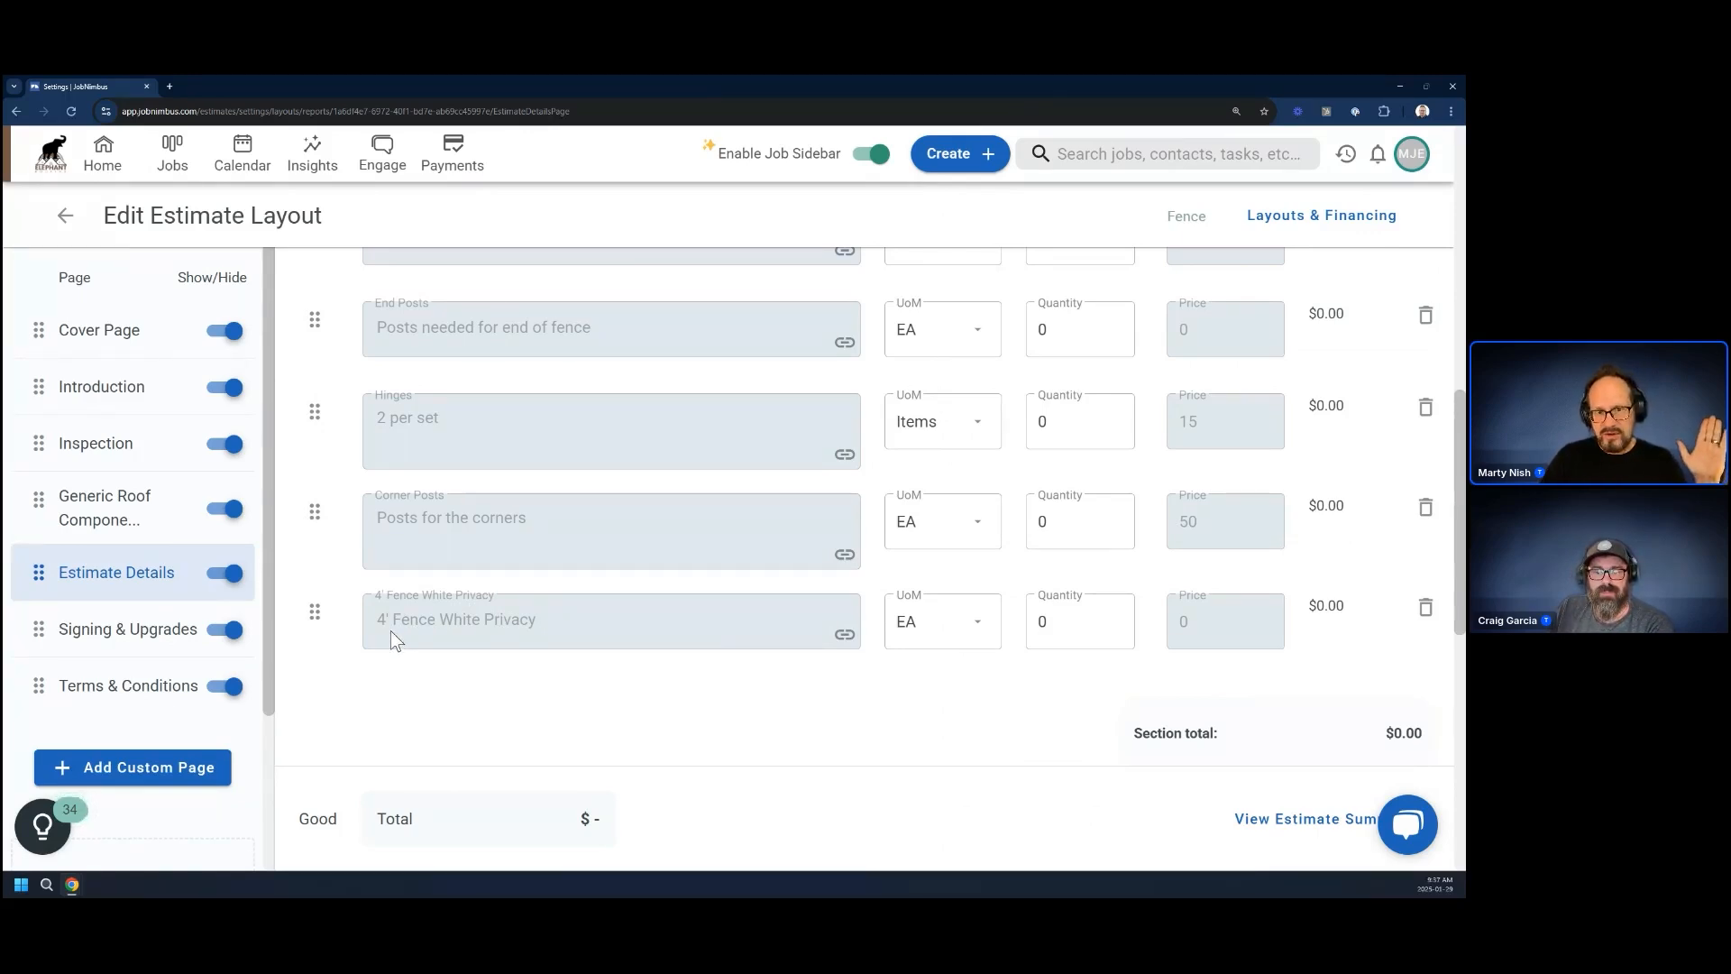
Add the product calculation Total Fence Perimeter/8 to the 4' Fence White Privacy item, save it and close the item details
left_click(844, 634)
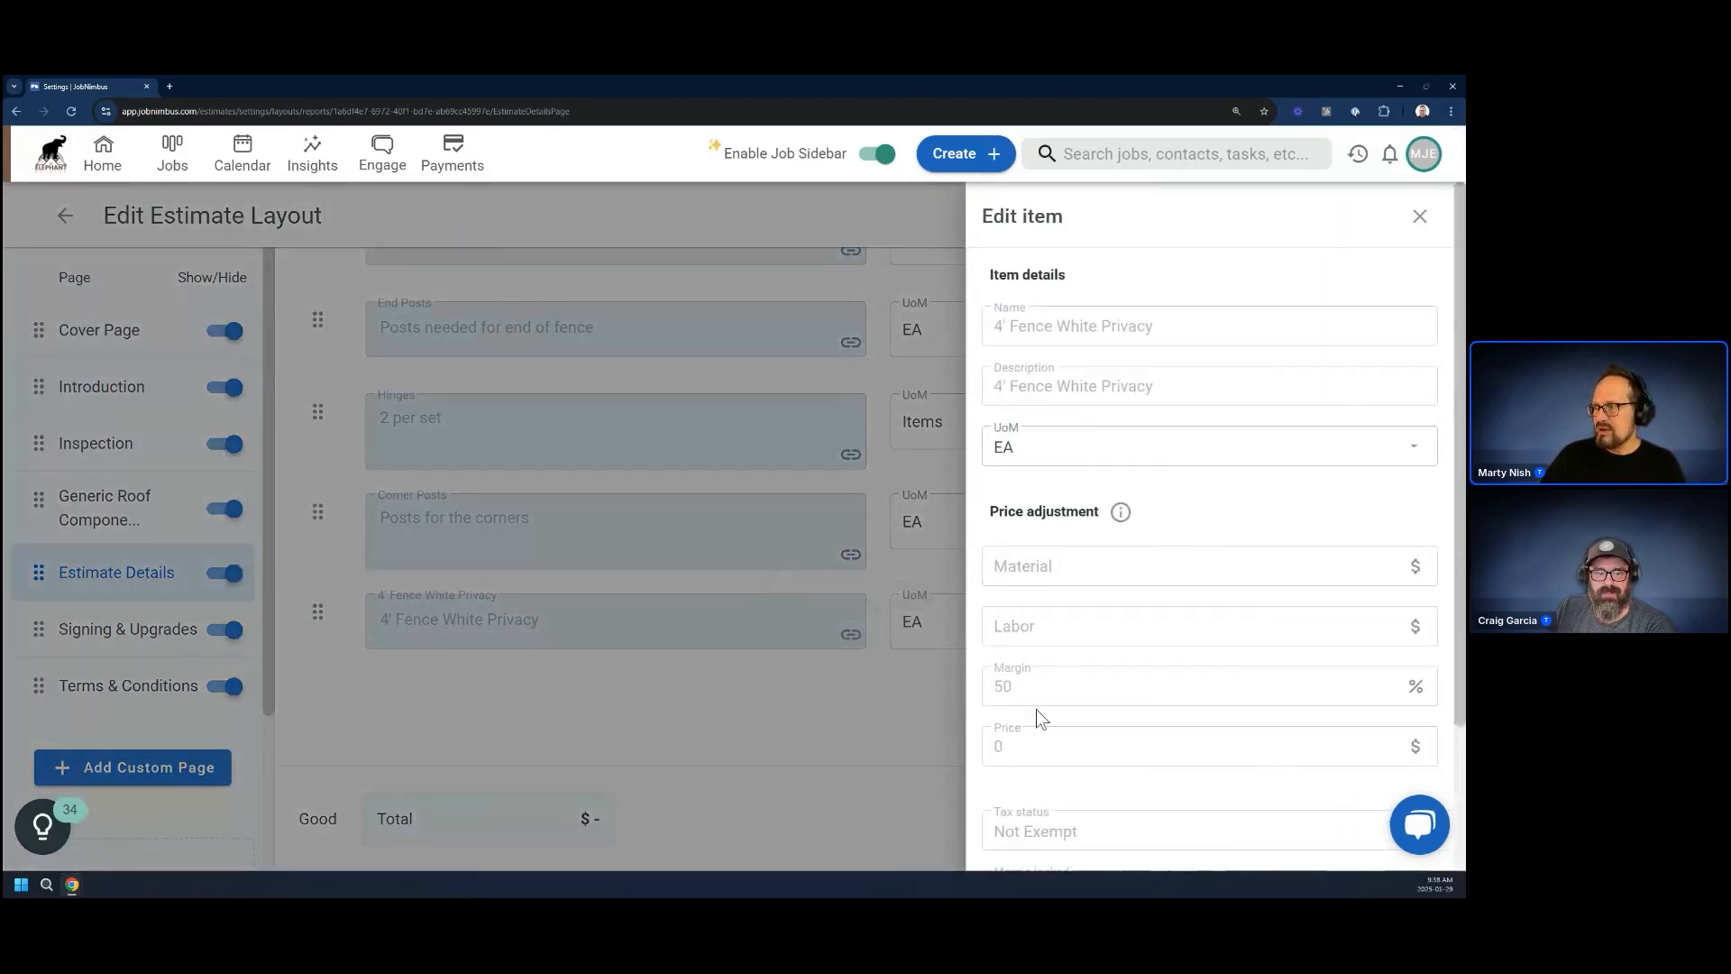
scroll(1273, 762, "down", 2)
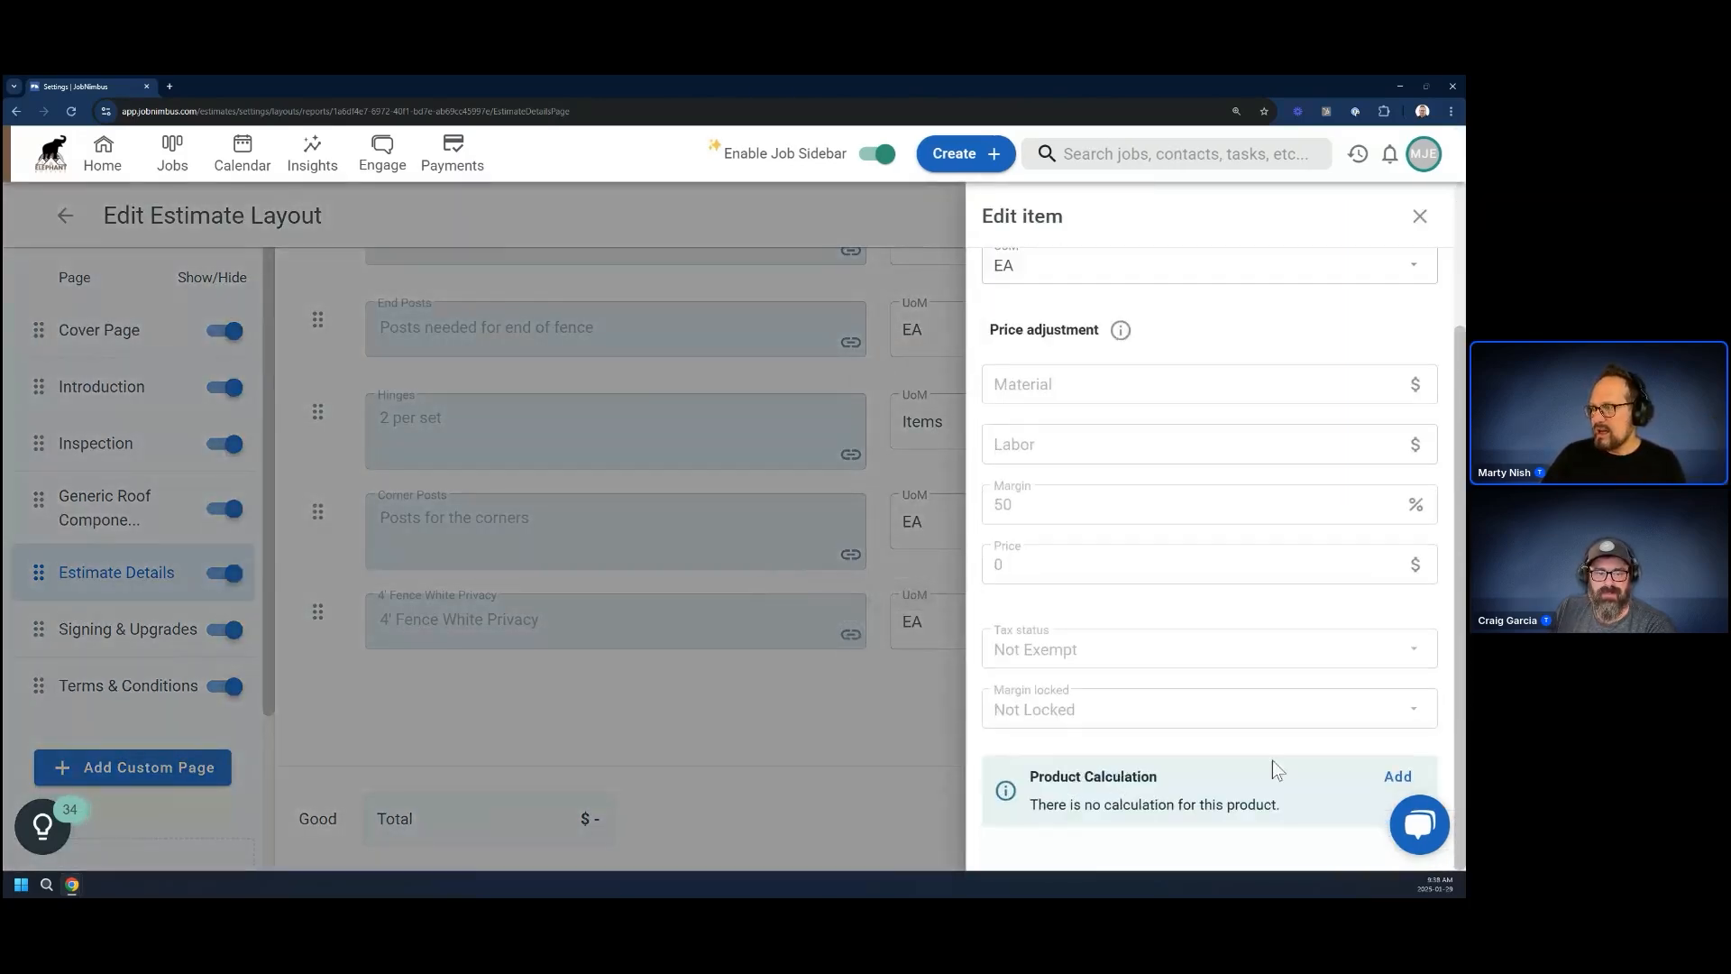
left_click(1398, 776)
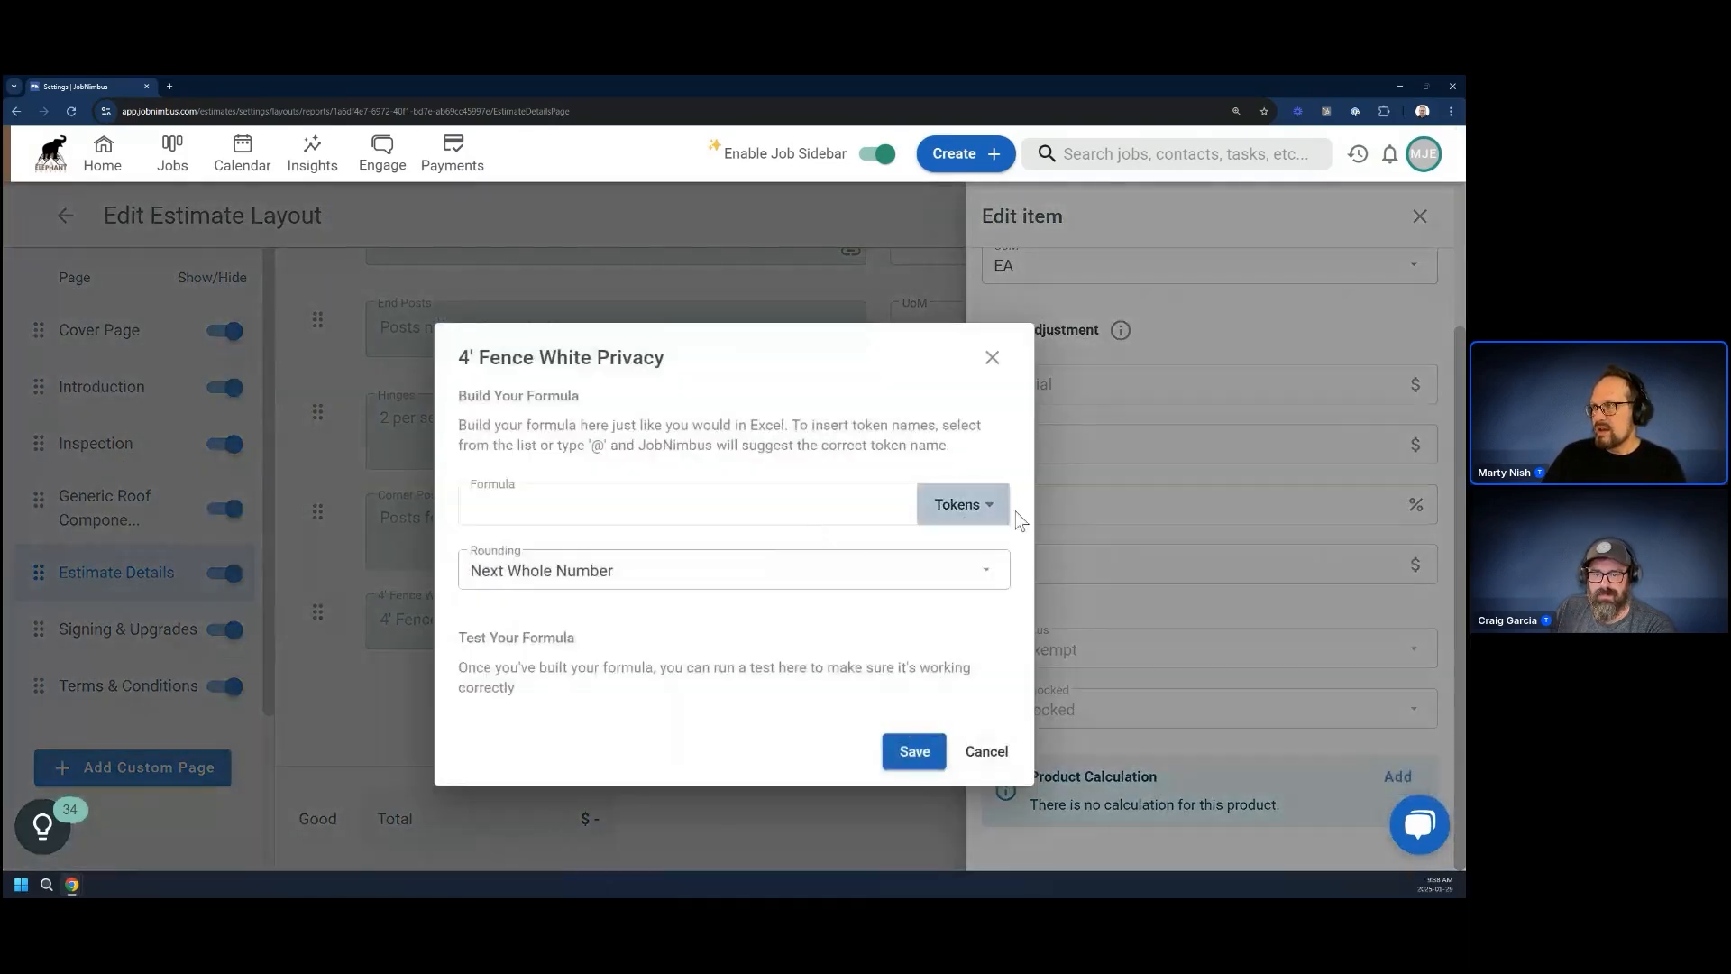
left_click(974, 505)
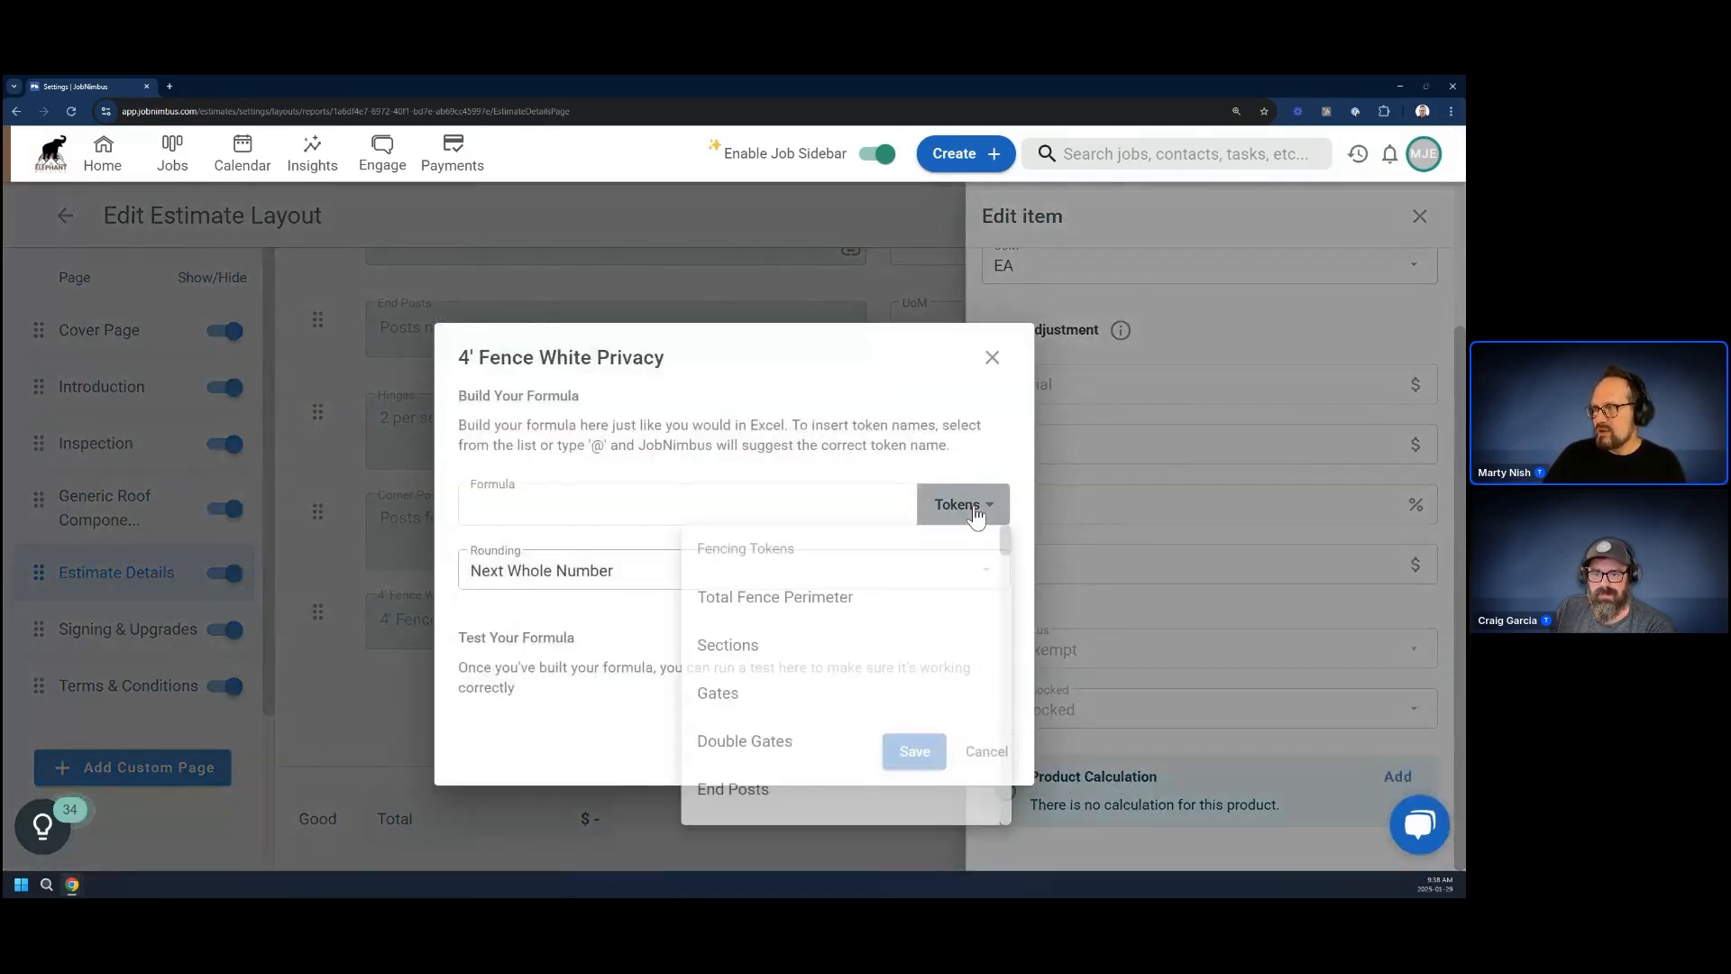
left_click(789, 598)
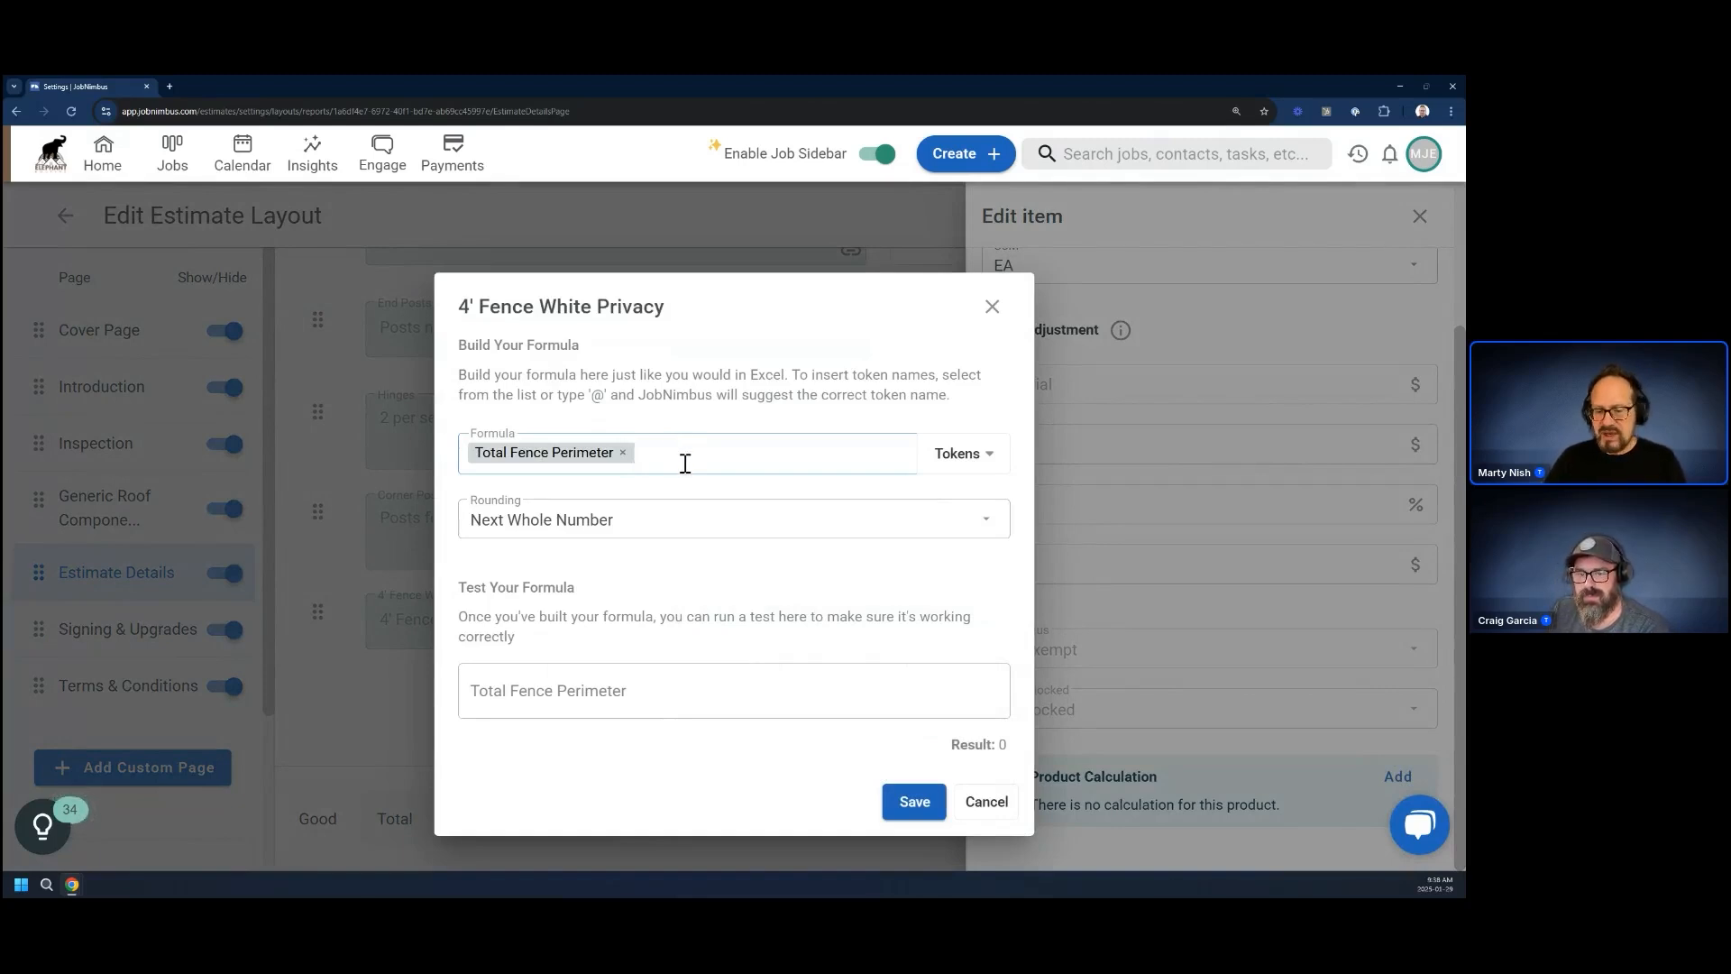
type("/8")
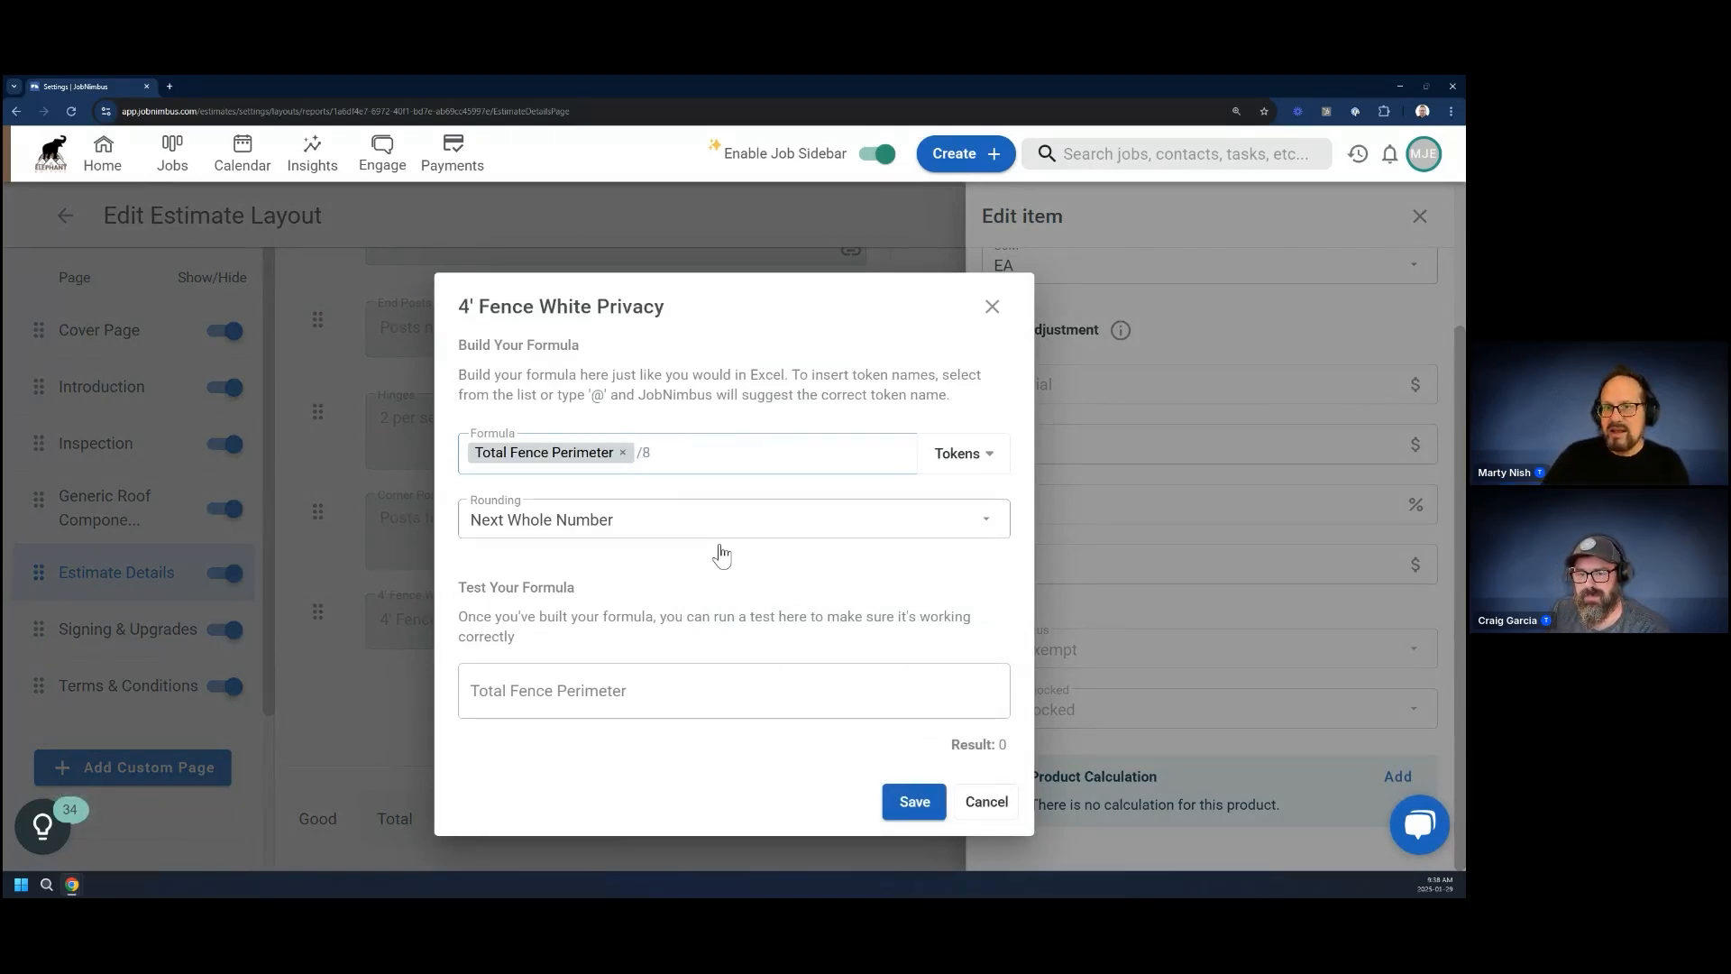
left_click(897, 812)
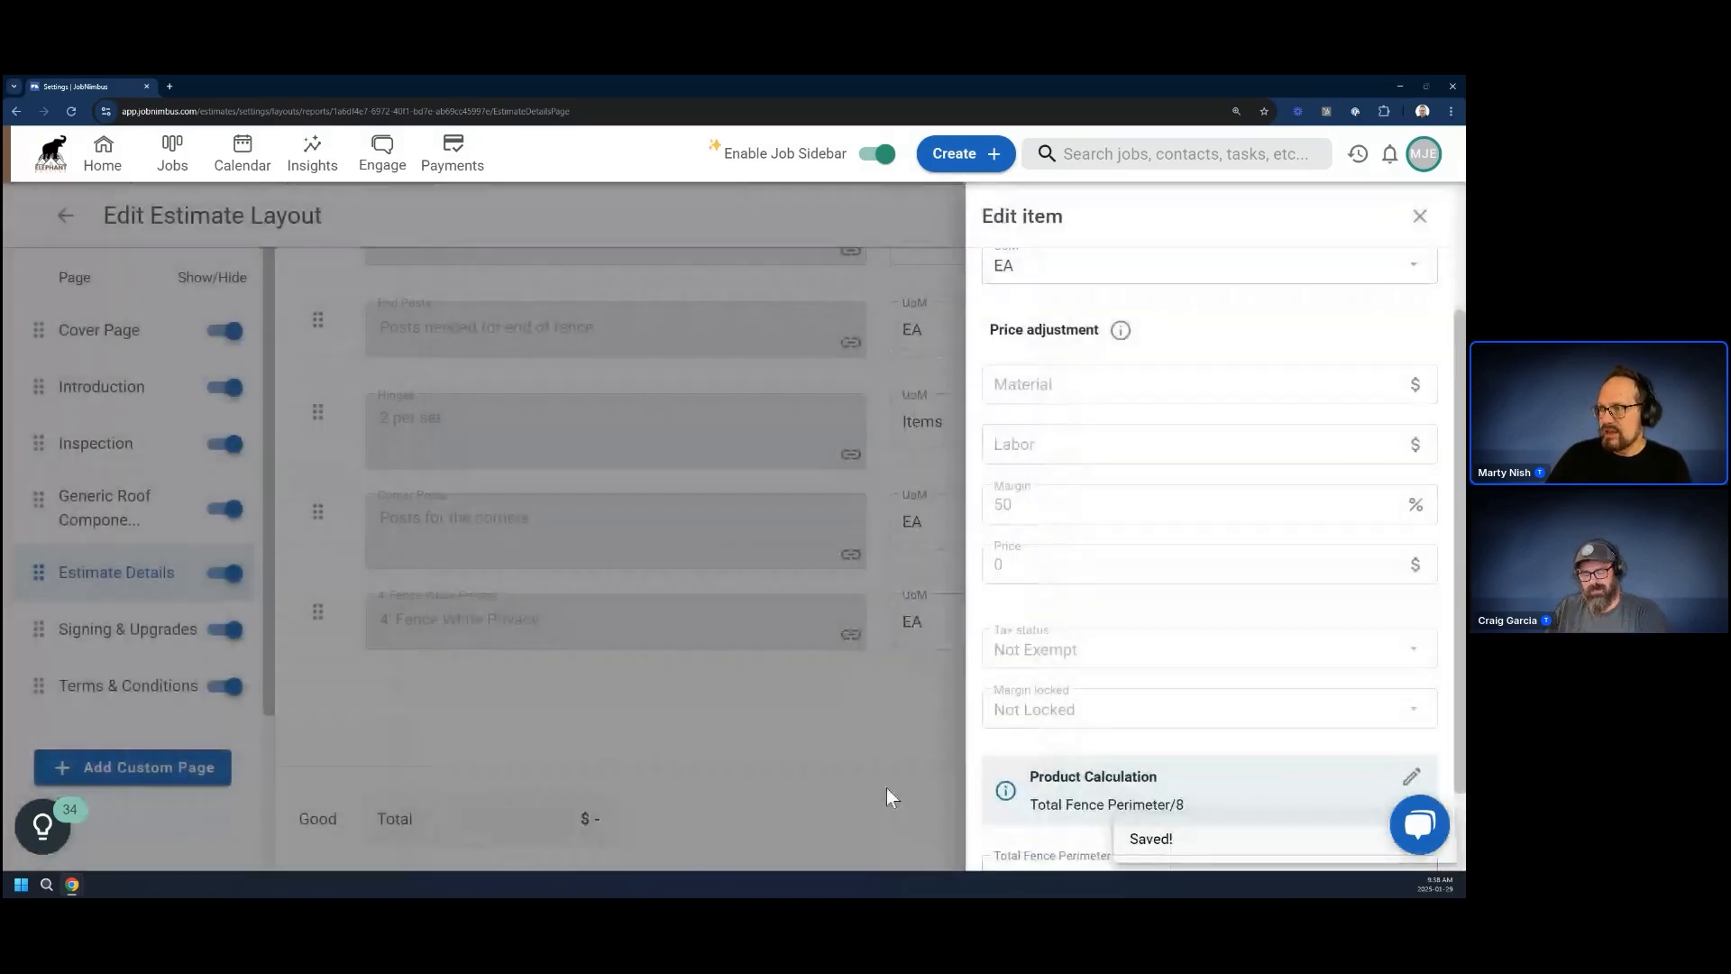
scroll(1157, 705, "down", 2)
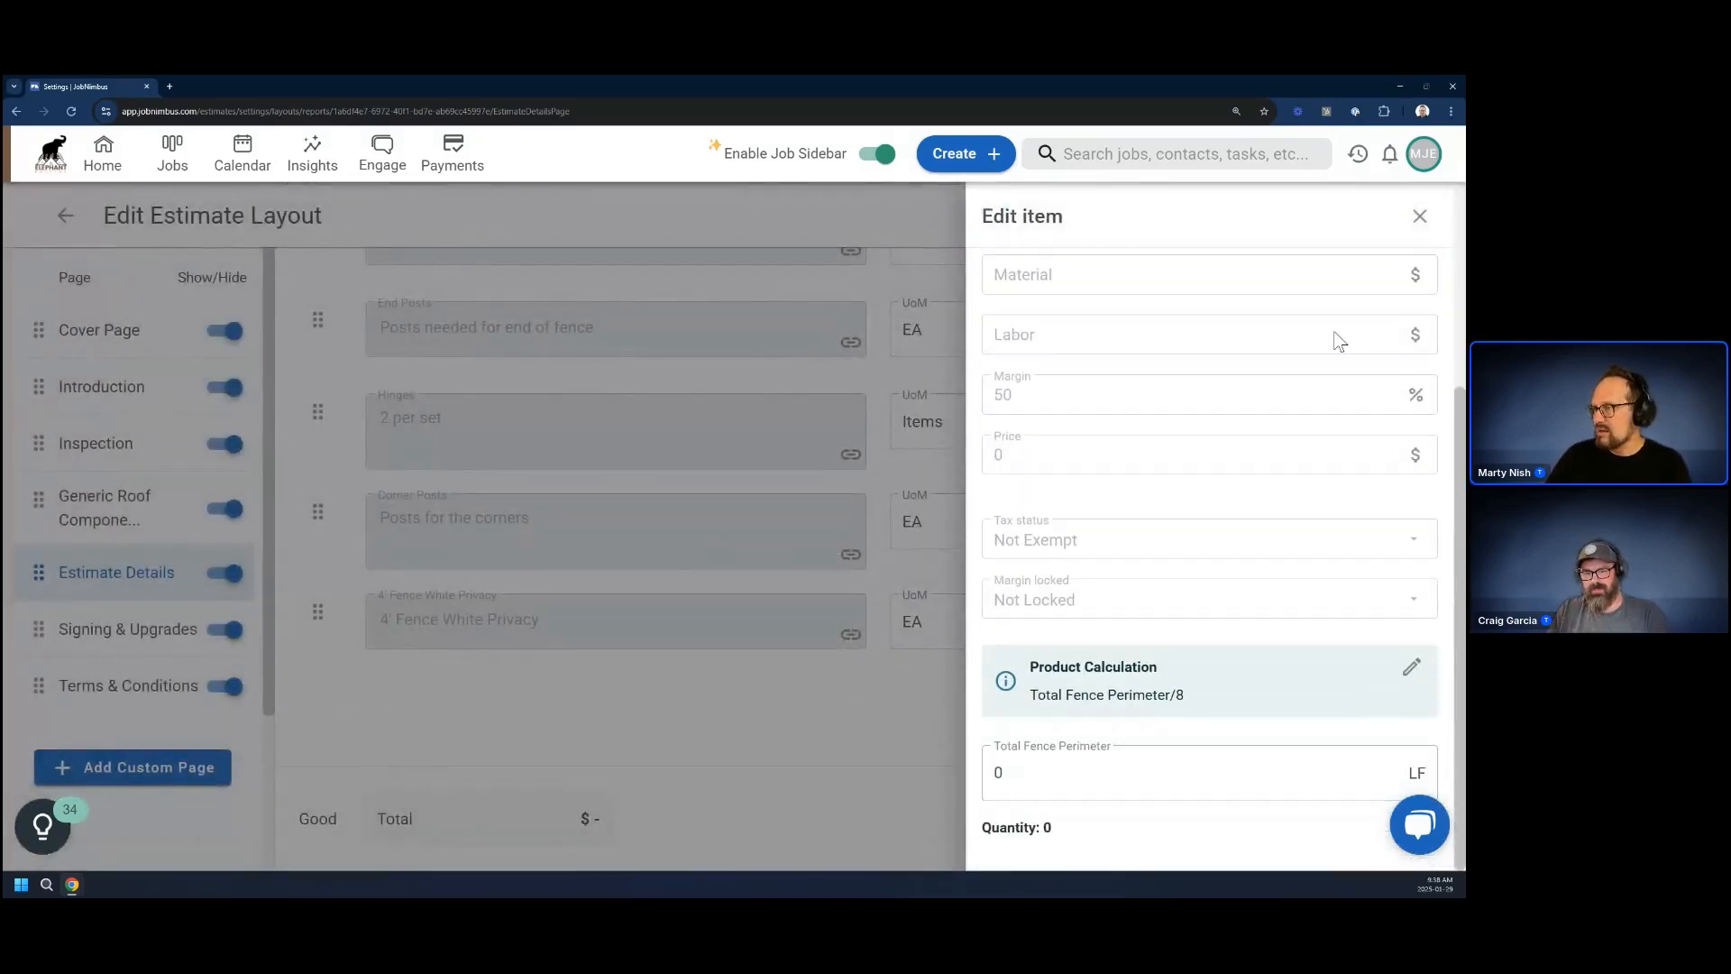
left_click(1420, 217)
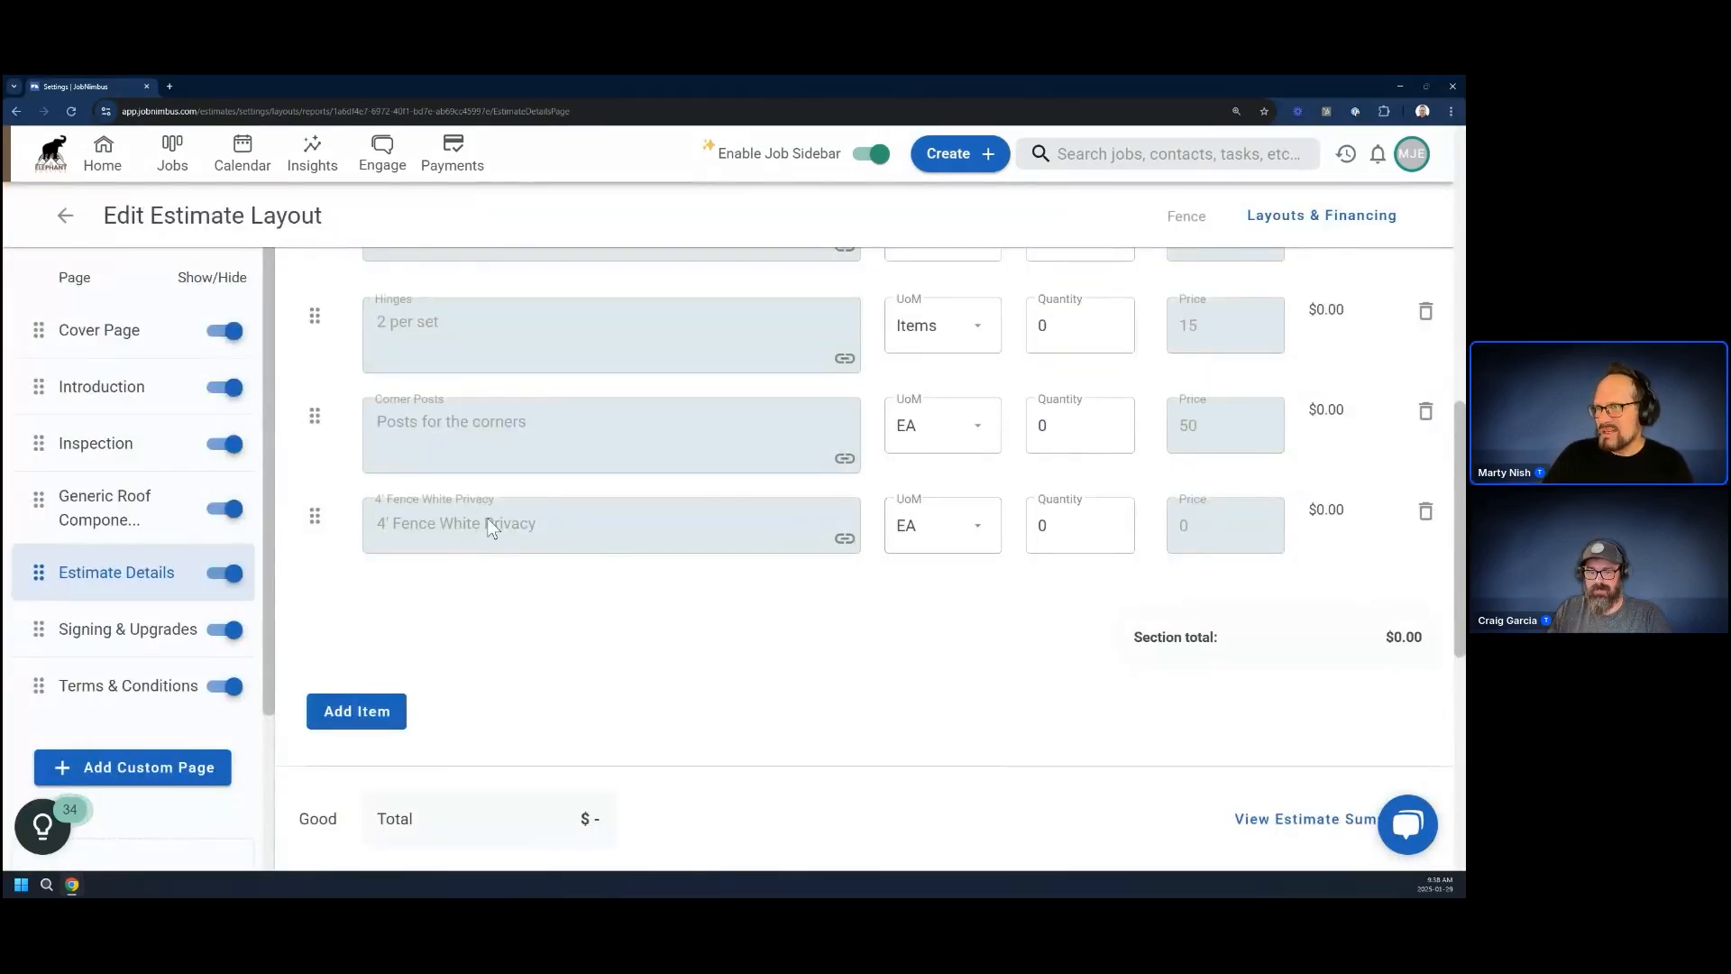
Leave the layout settings, open the Deck job from the home page and view its Fencing Tokens property measurements
left_click(64, 216)
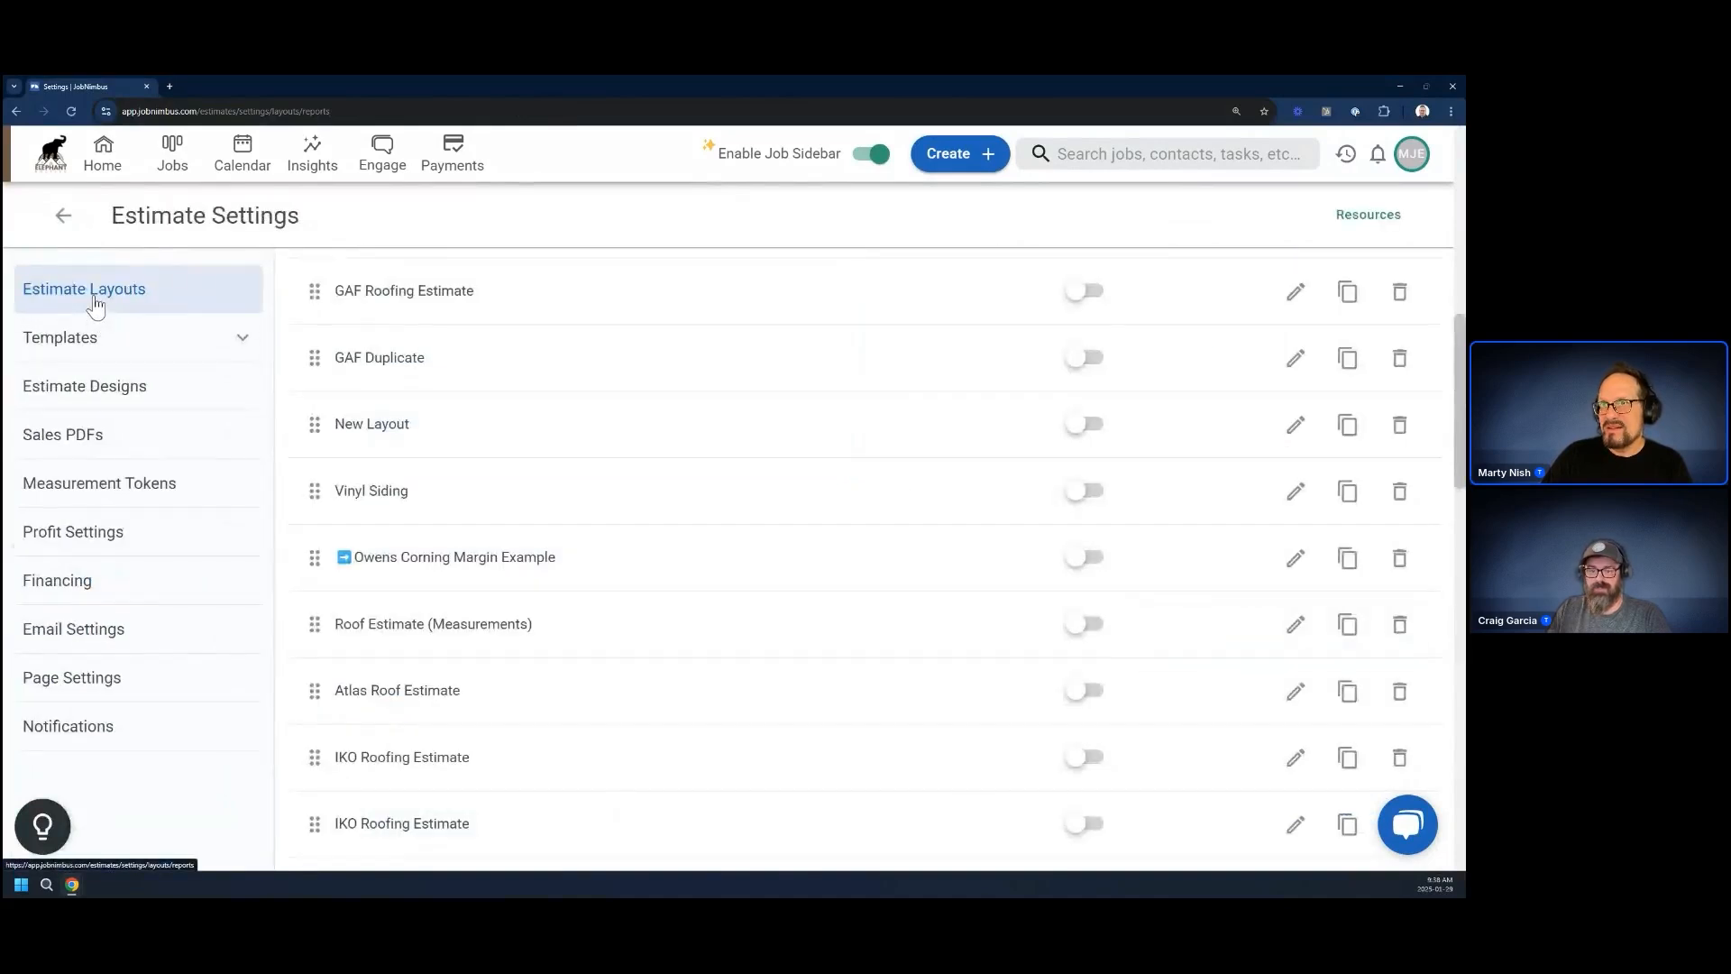
left_click(110, 171)
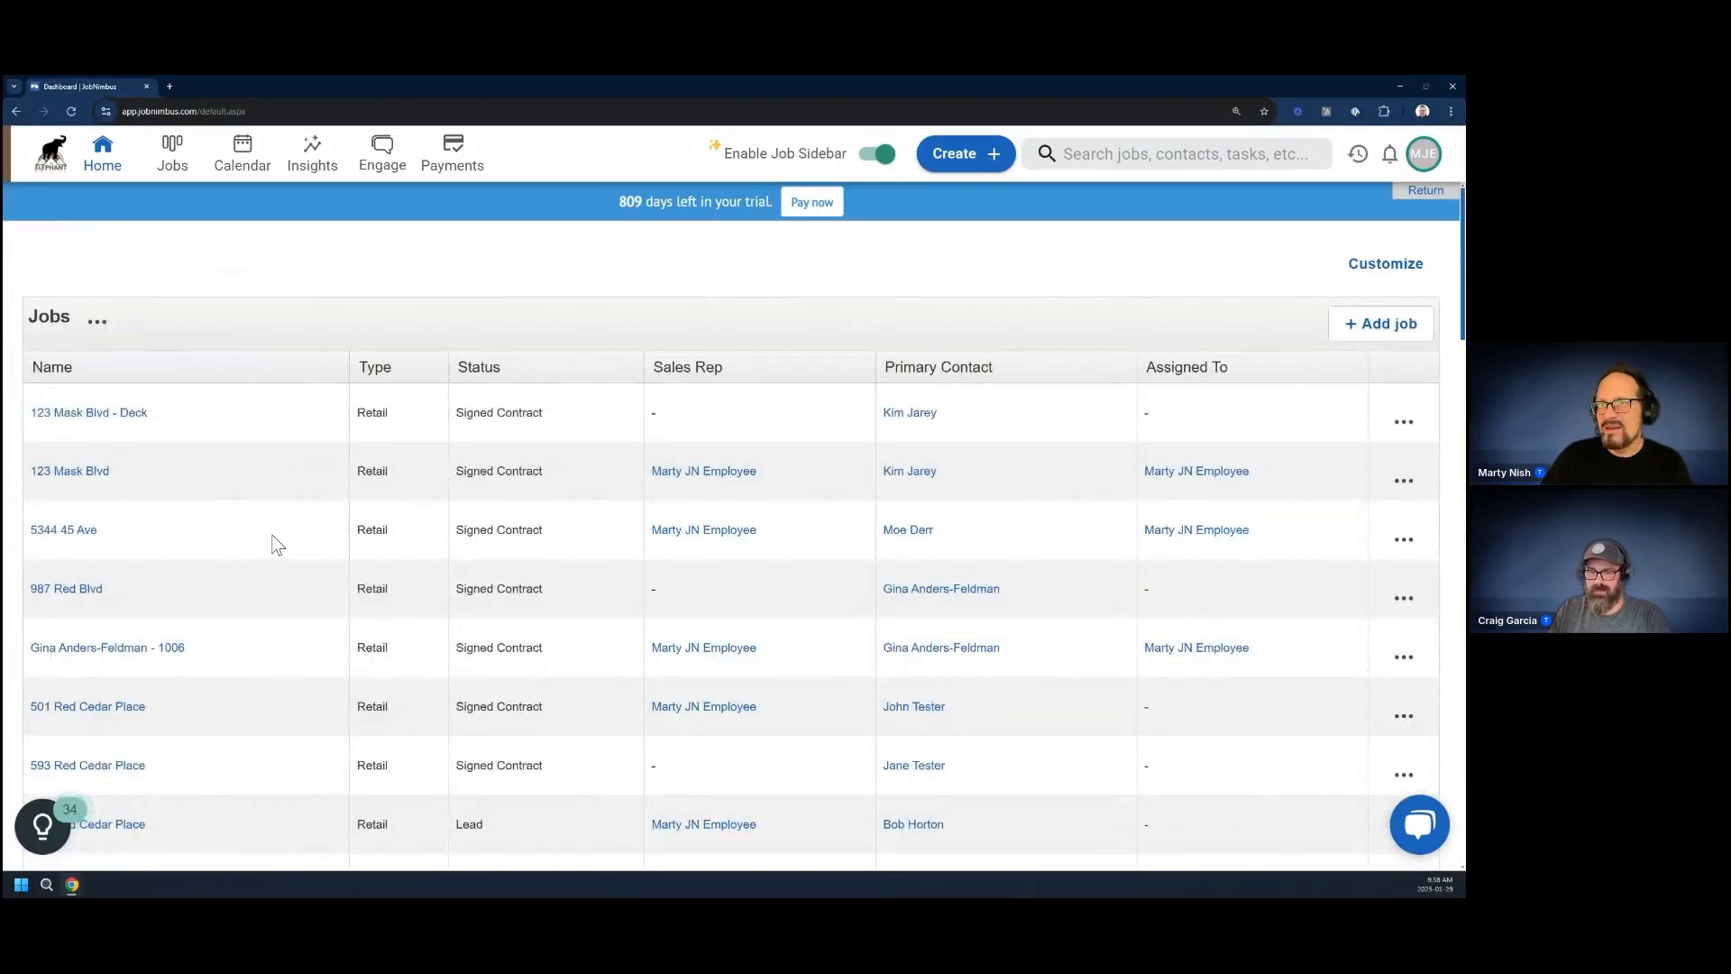
left_click(90, 414)
left_click(947, 604)
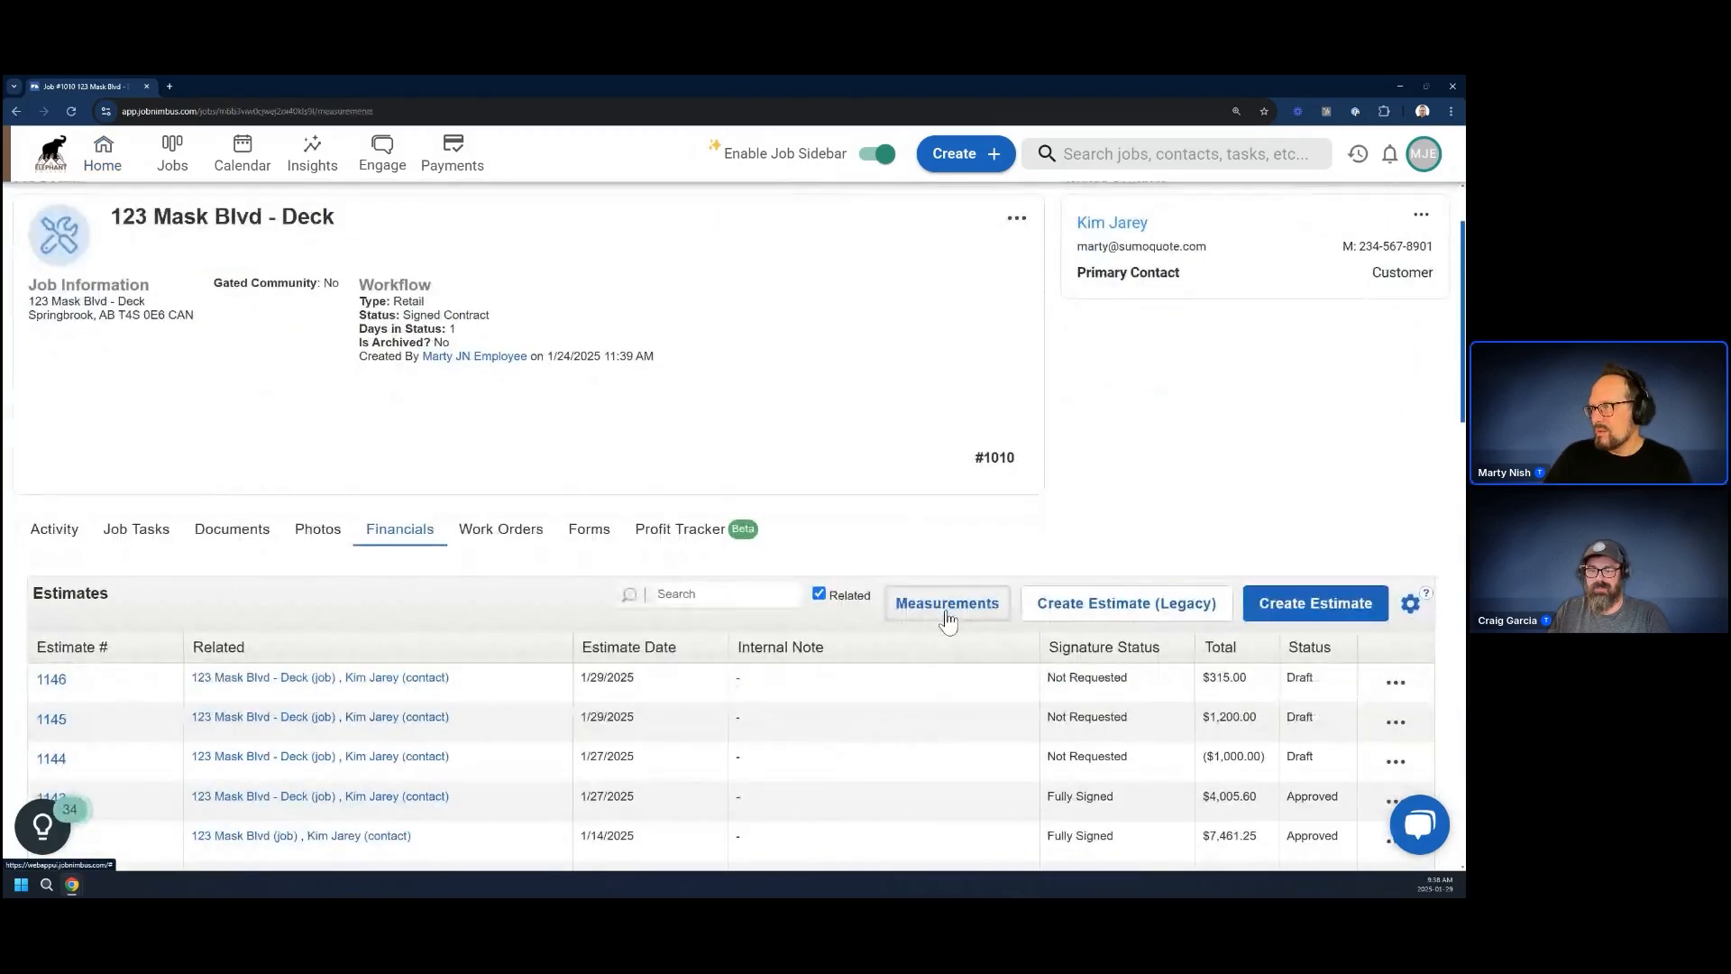
left_click(487, 527)
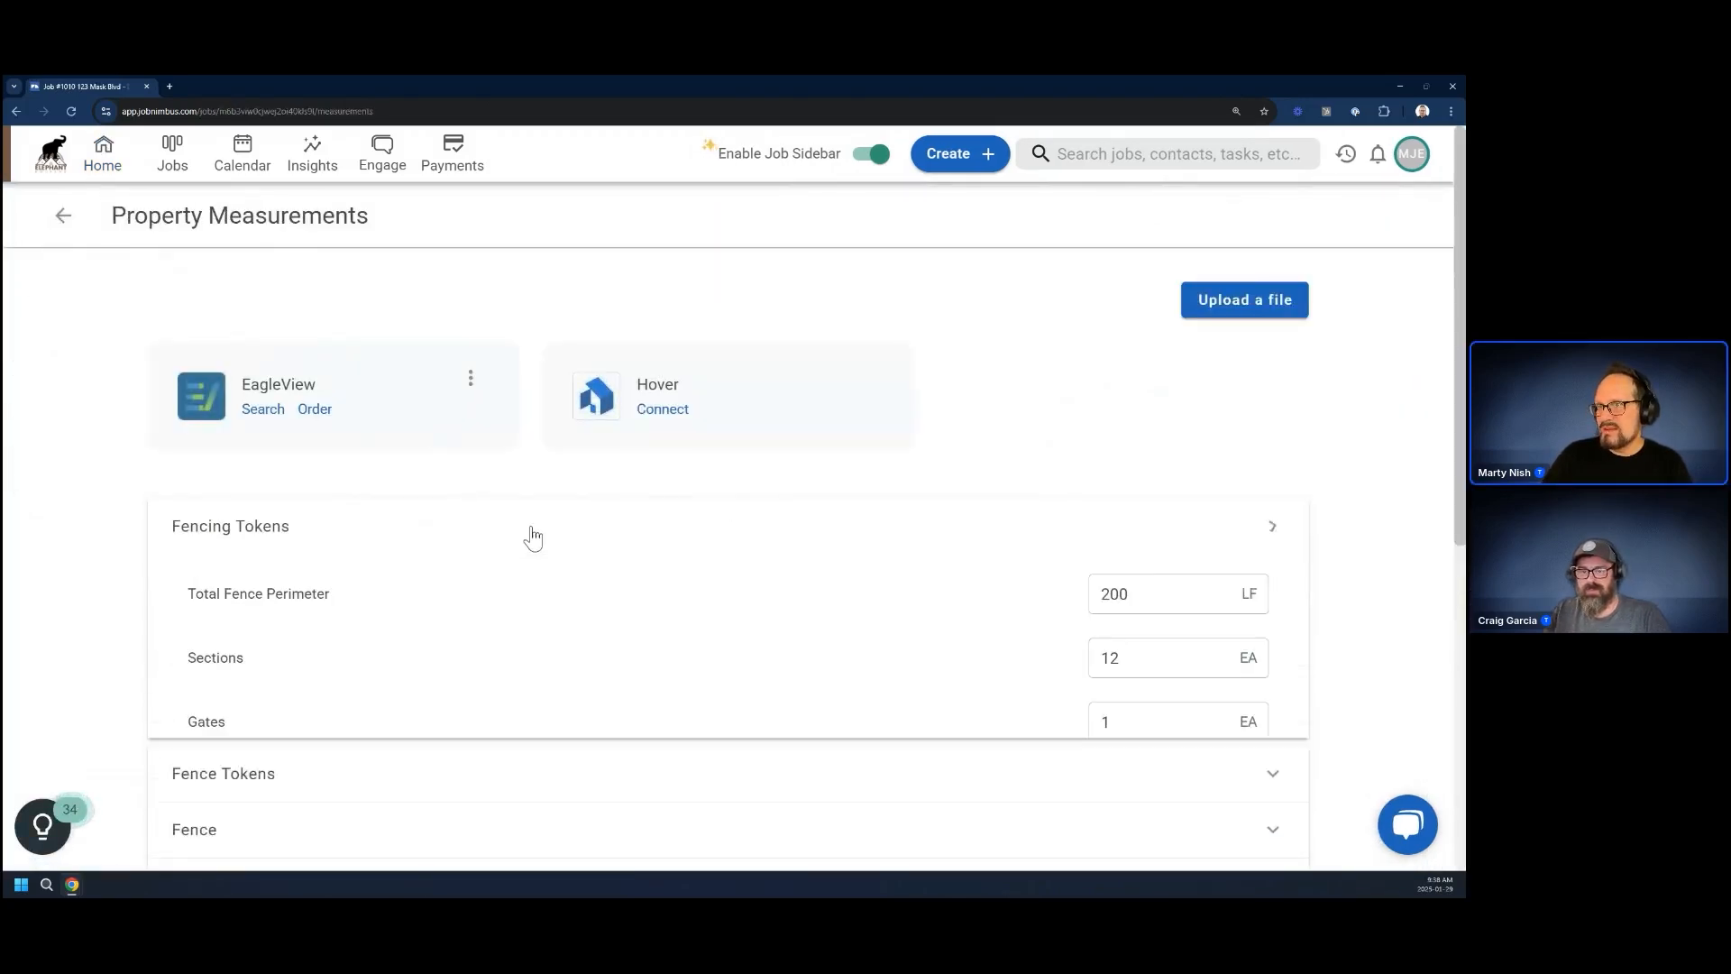
left_click(1097, 604)
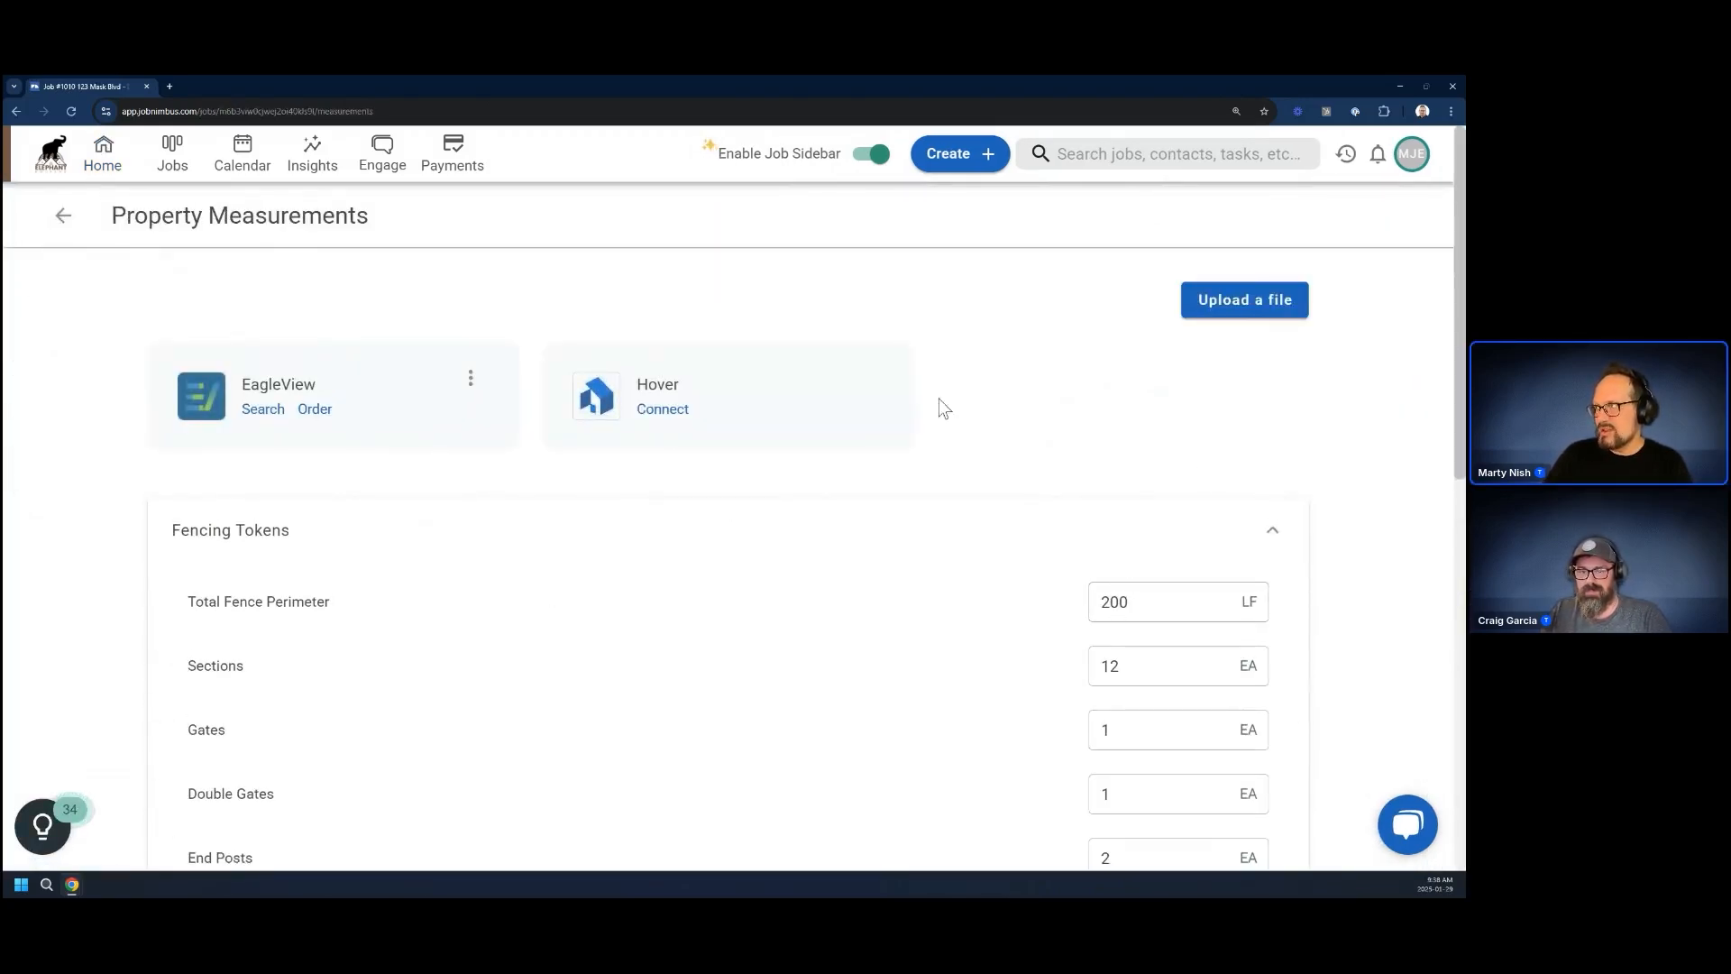
Return to the Deck job's financials and create a new estimate using the Fence layout
left_click(63, 215)
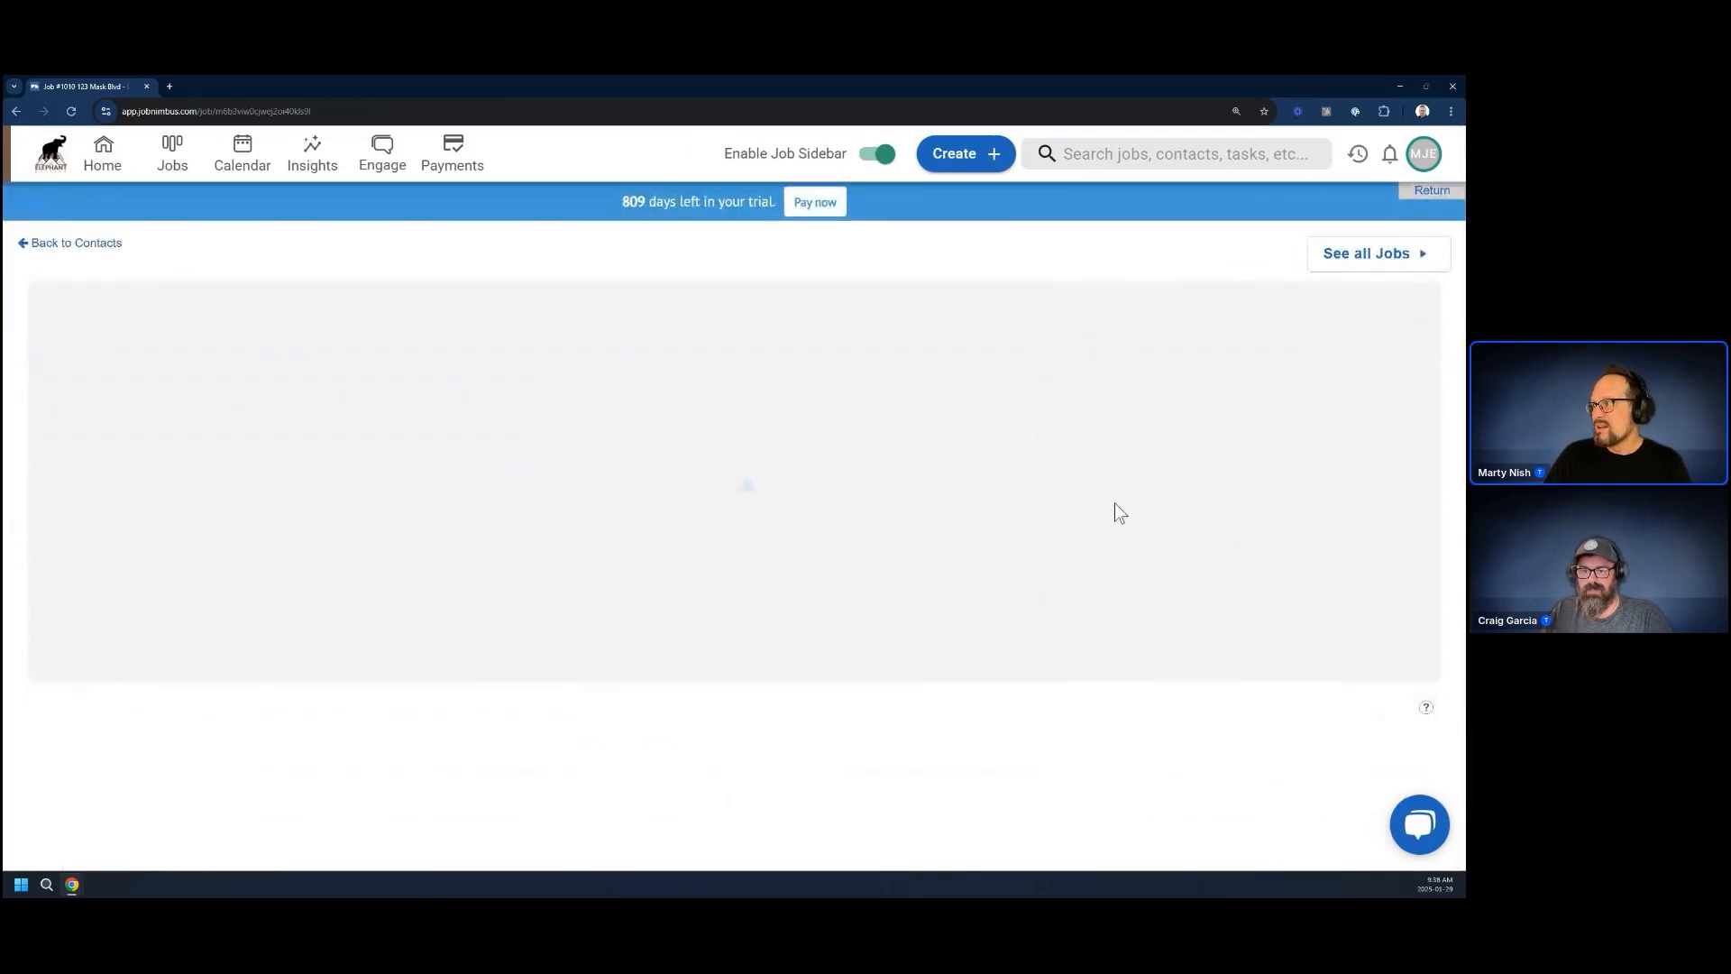
scroll(1355, 676, "down", 2)
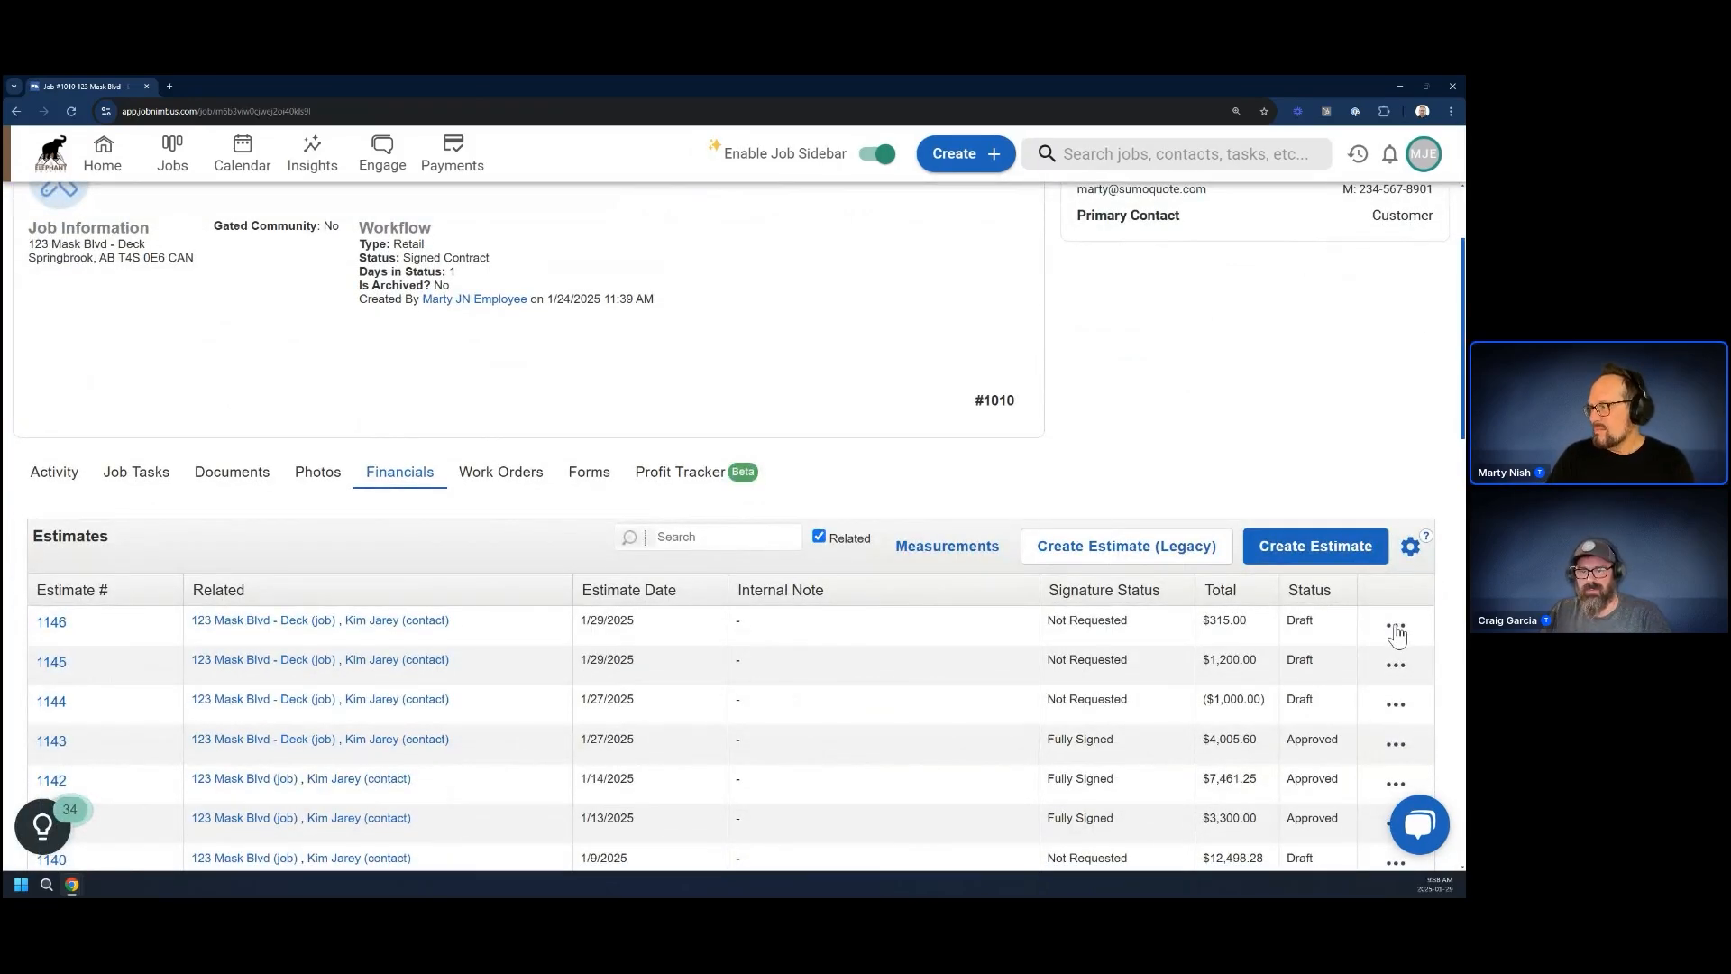
left_click(1303, 550)
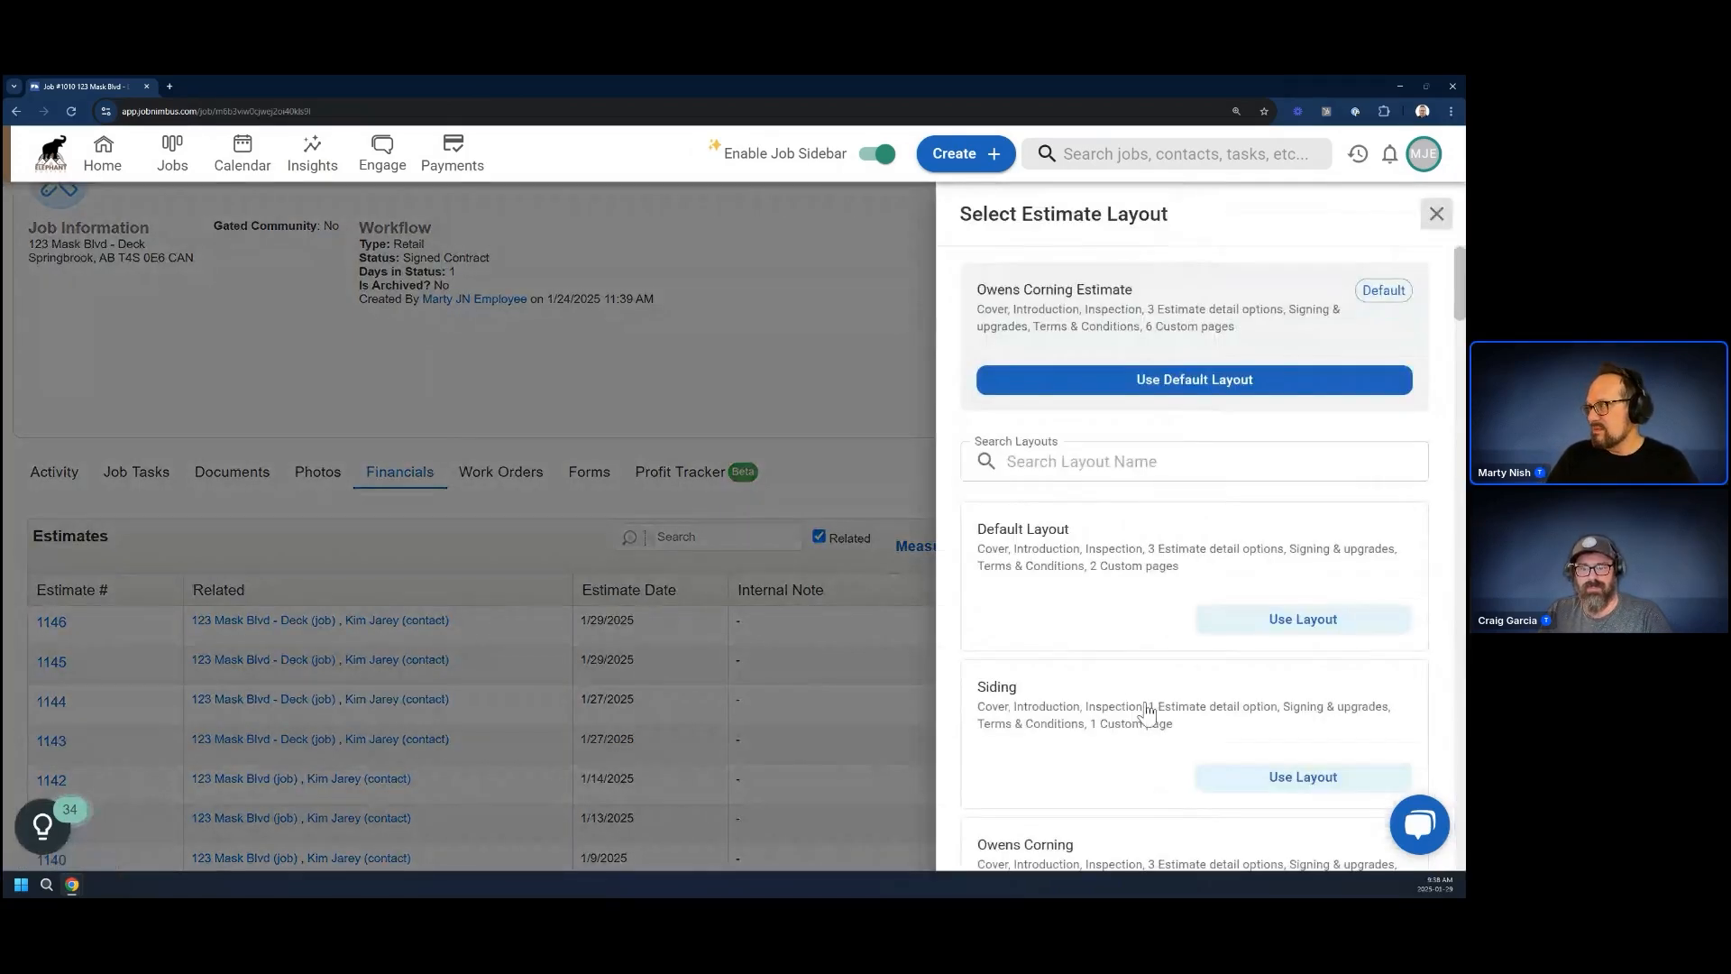
scroll(1147, 713, "down", 10)
scroll(1147, 713, "down", 8)
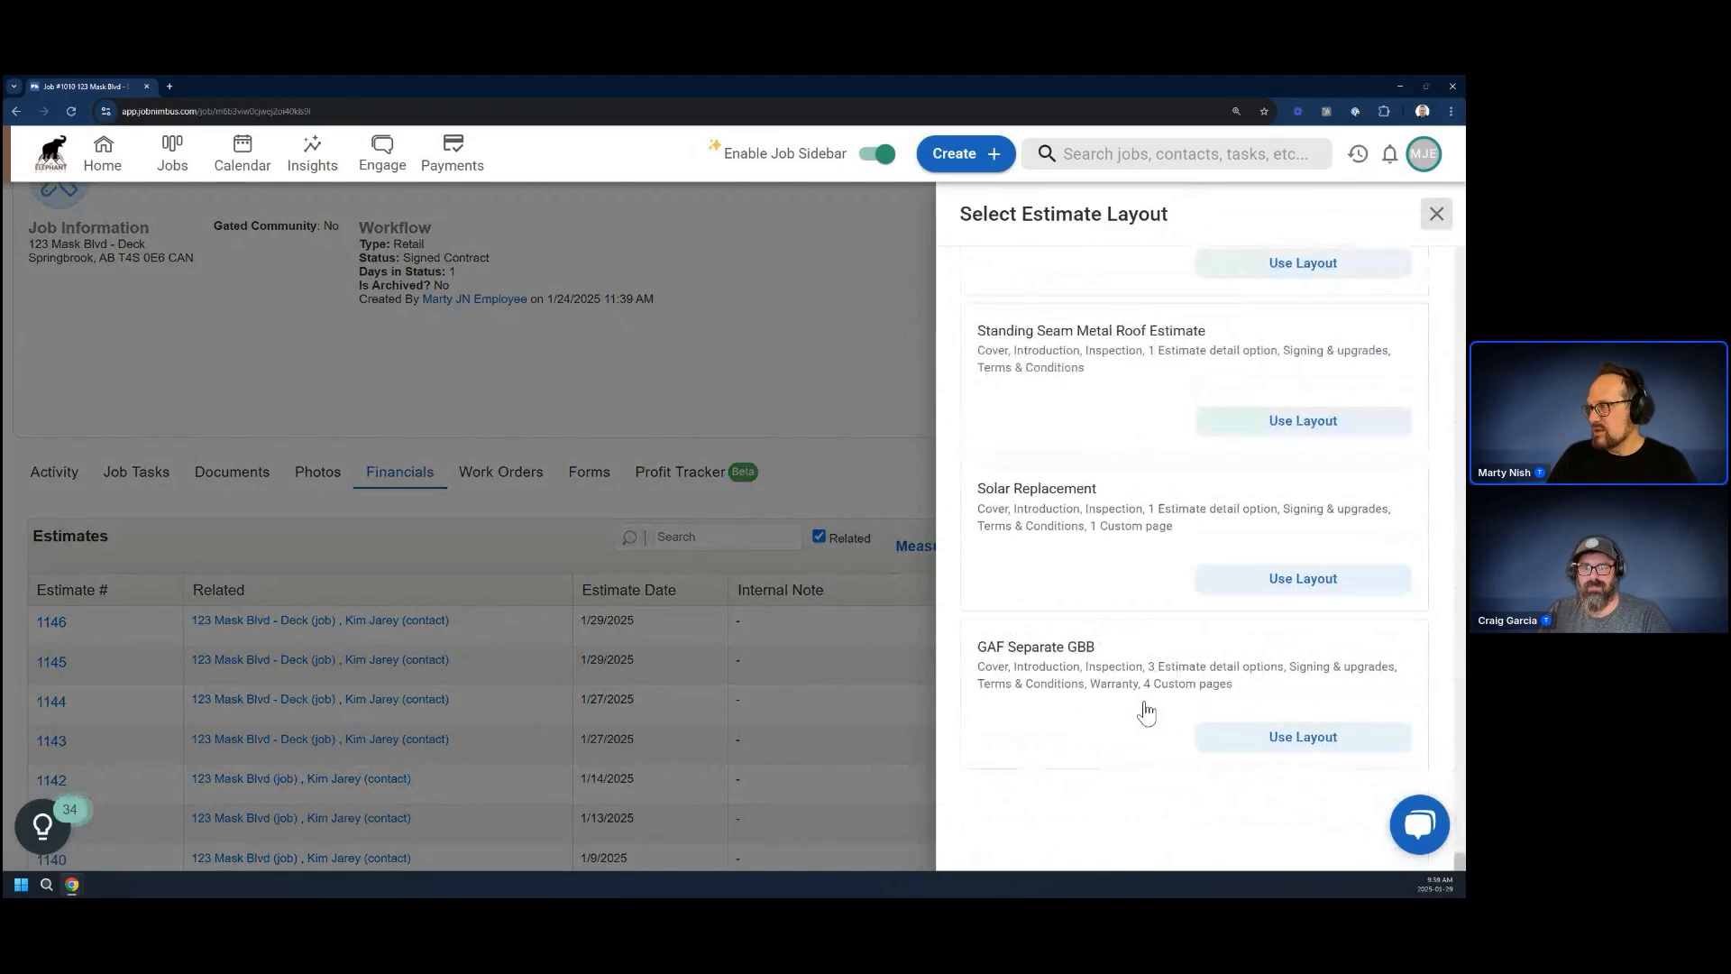
scroll(1146, 712, "up", 4)
scroll(1147, 711, "up", 4)
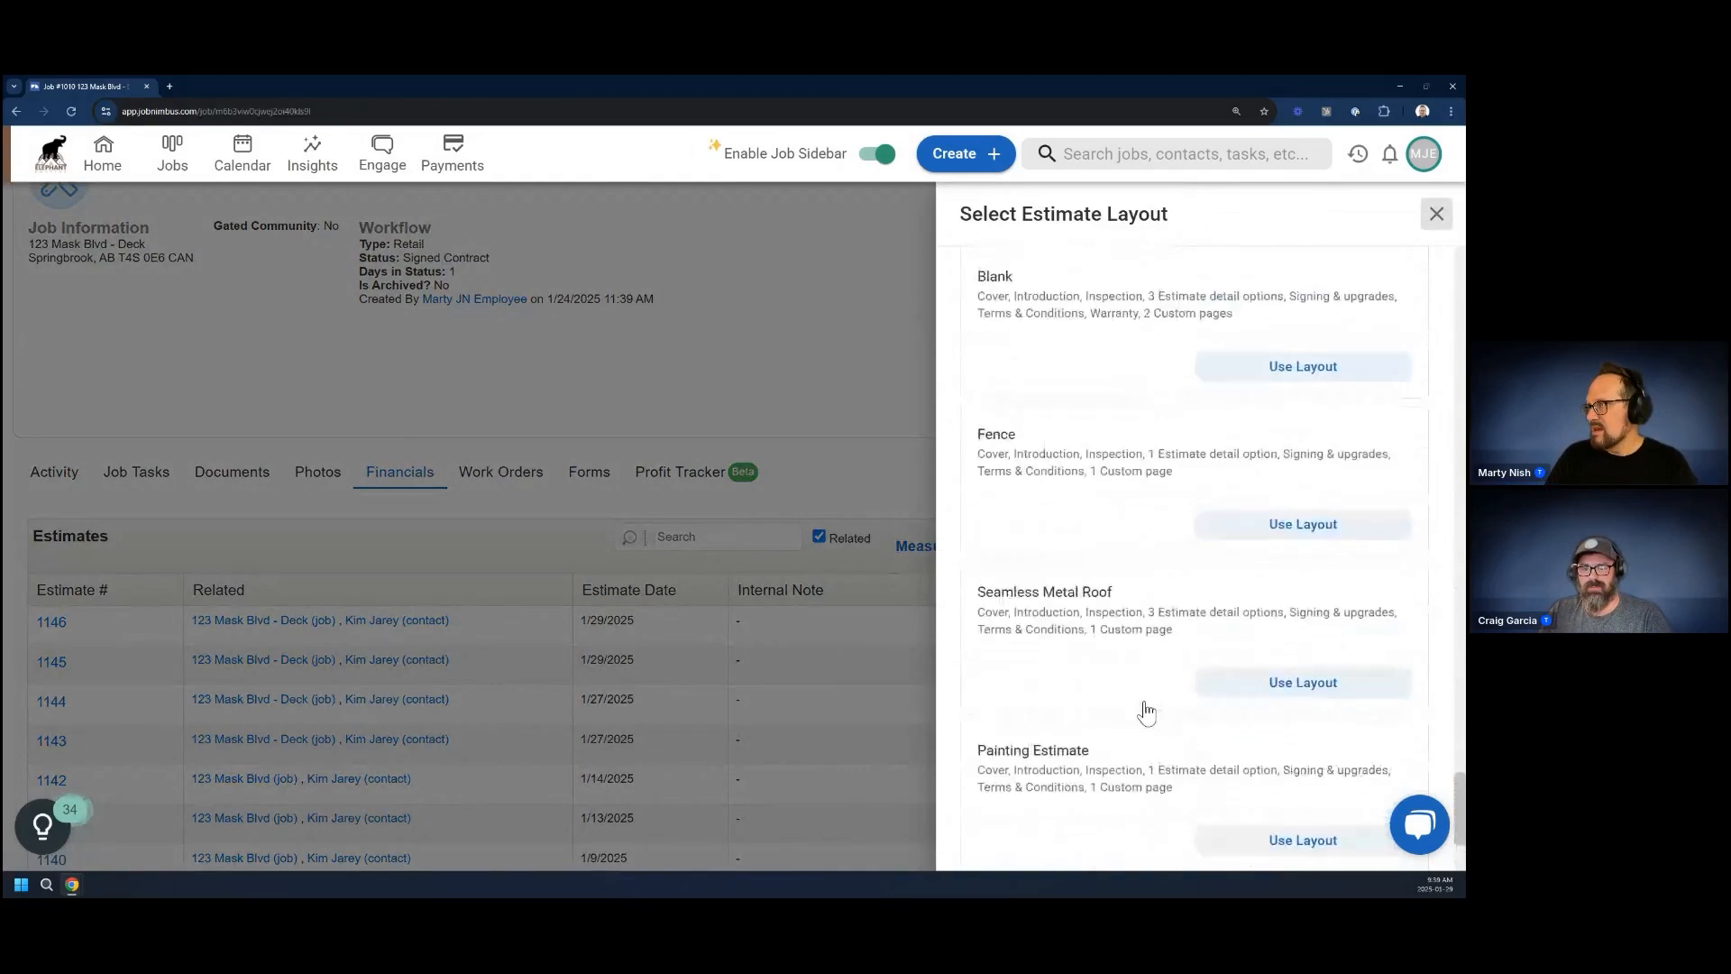
left_click(1298, 530)
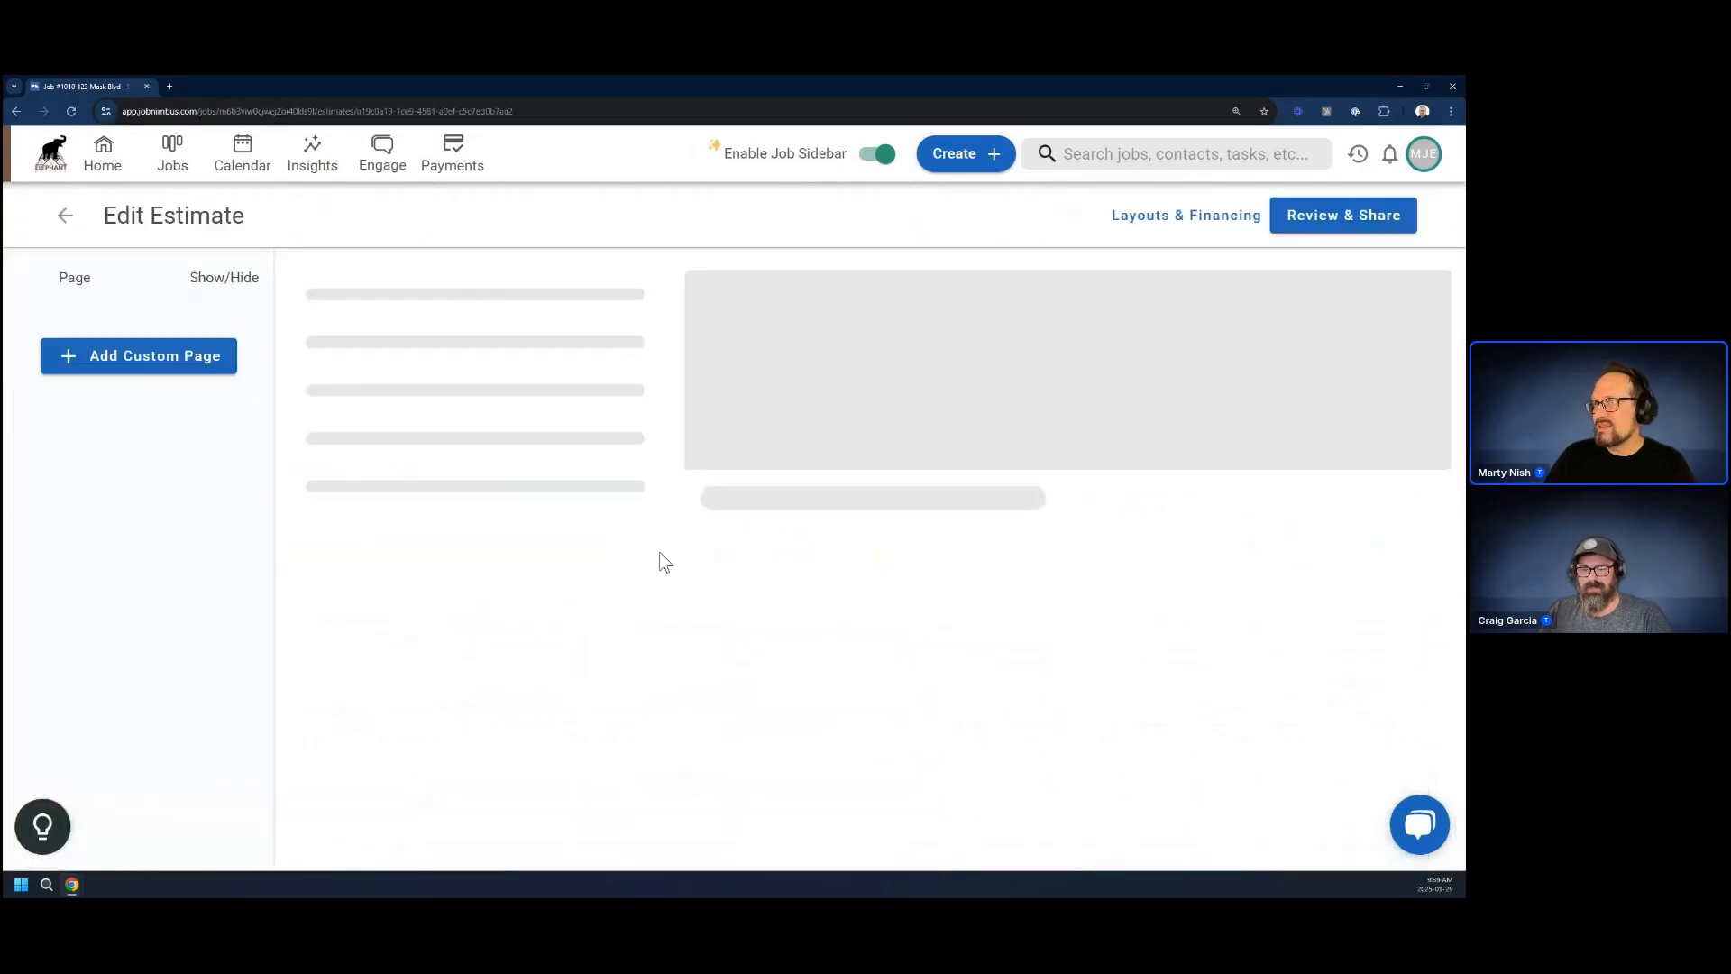
Check the calculated quantity of the 4' Fence White Privacy item in the new estimate's Estimate Details
left_click(108, 572)
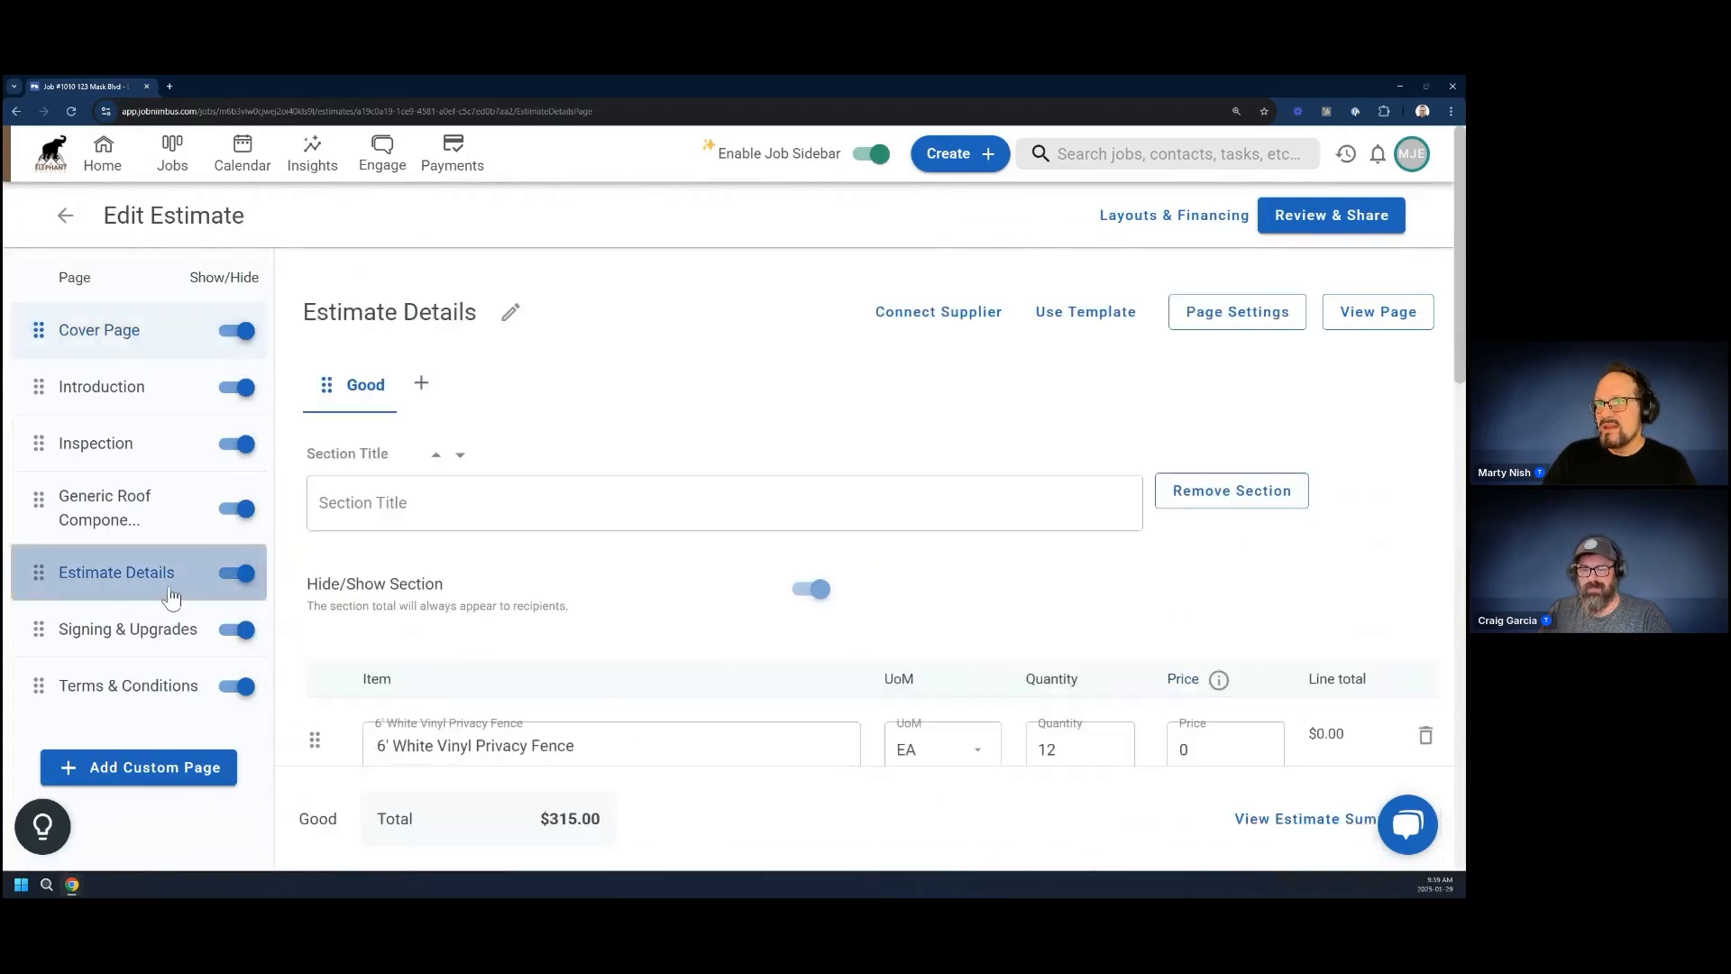
scroll(506, 590, "down", 4)
scroll(507, 590, "down", 4)
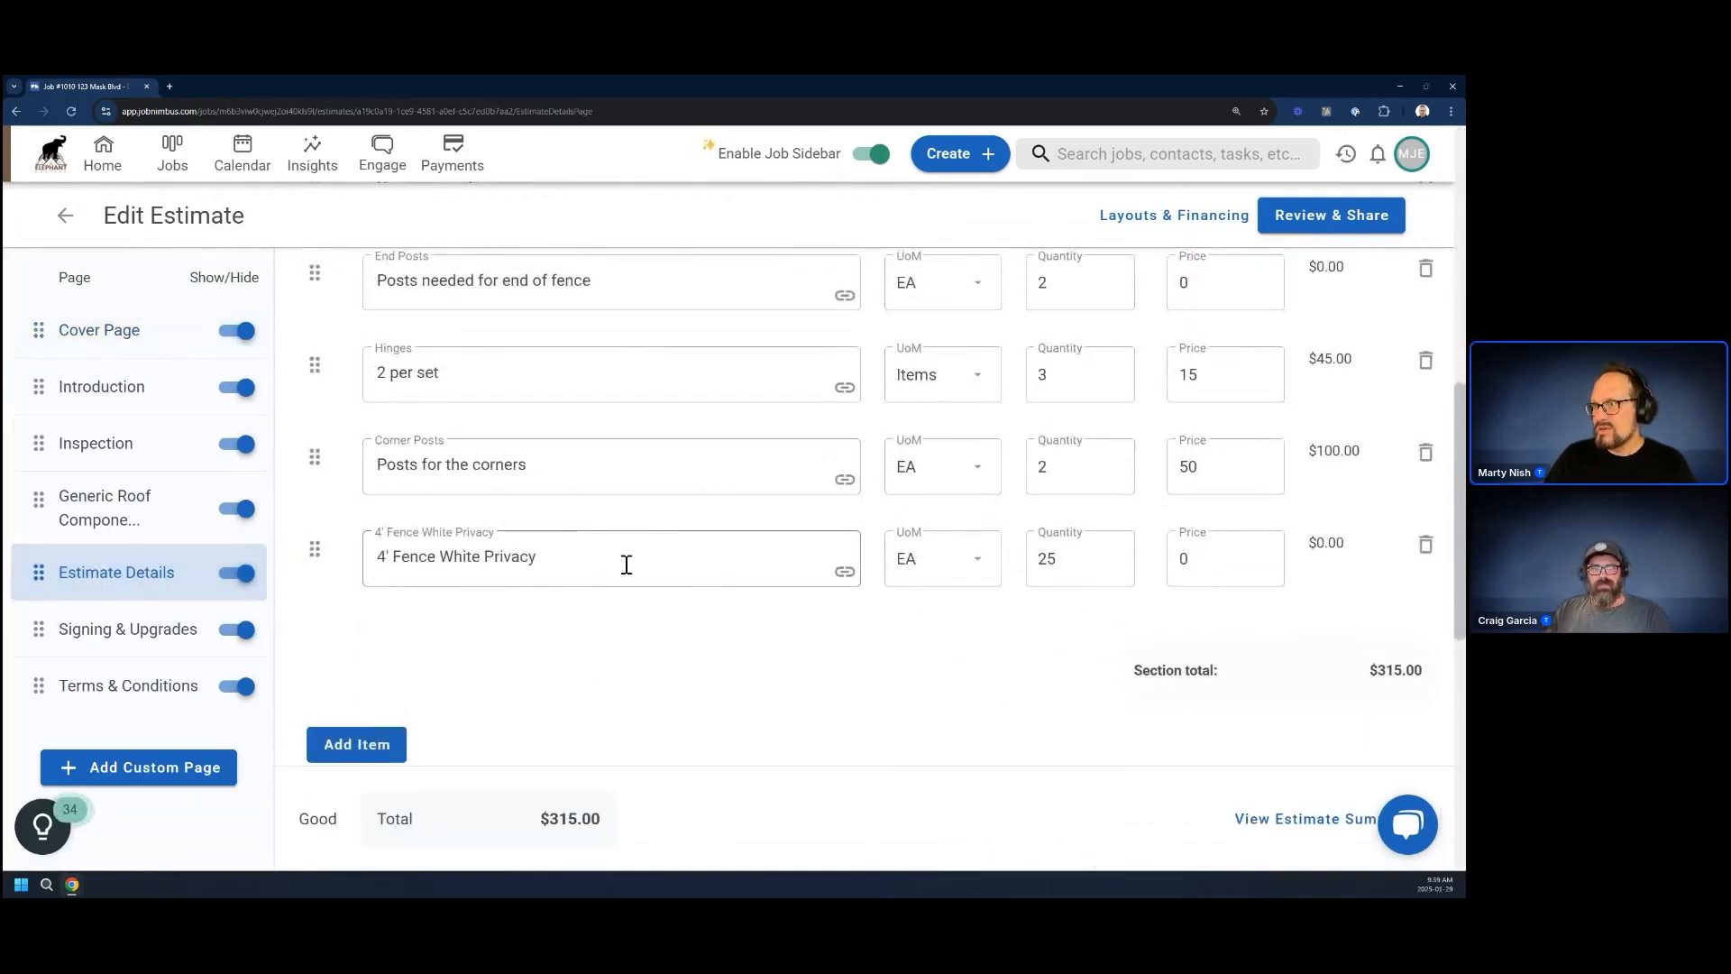
double_click(1058, 560)
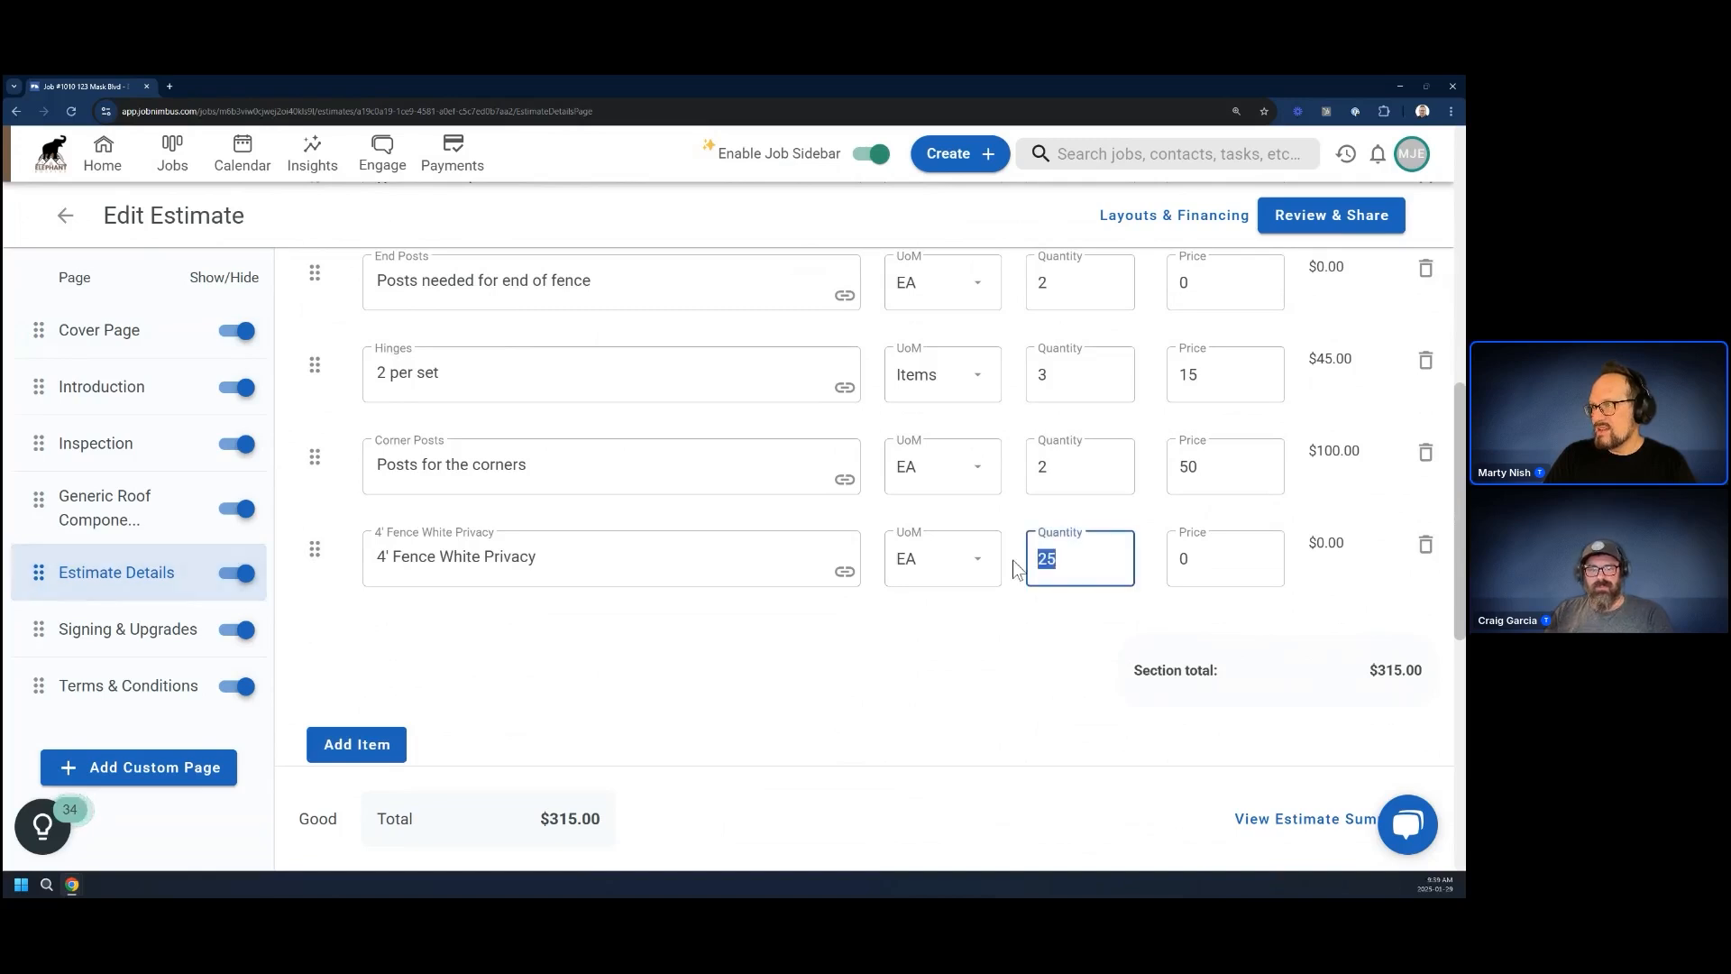